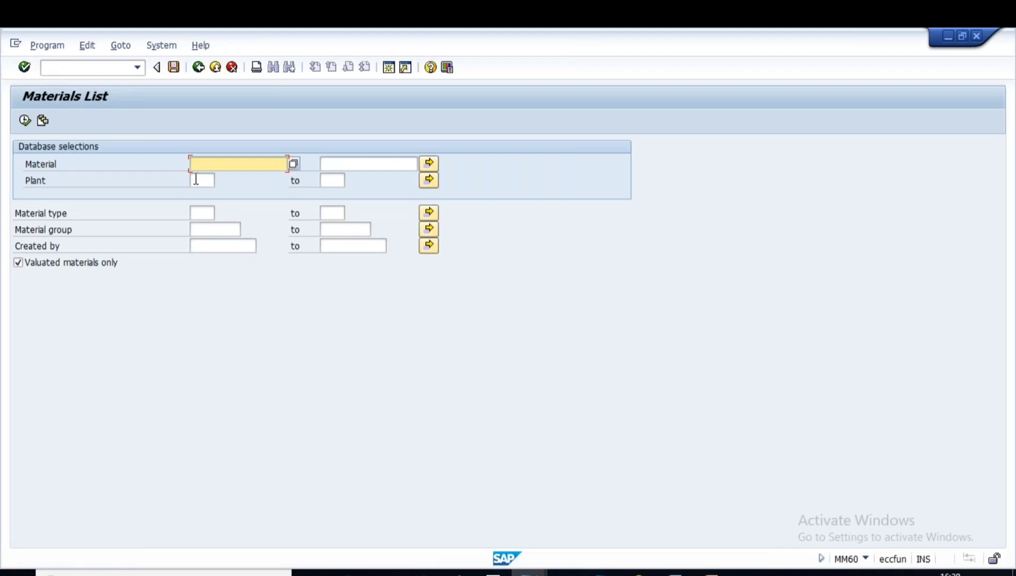
List the materials of plant 1000 with material type roh that were created by qmuser
{"action": "left_click", "coordinate": [194, 180]}
{"action": "type", "text": "1000"}
{"action": "key", "text": "Tab"}
{"action": "key", "text": "Tab"}
{"action": "key", "text": "Tab"}
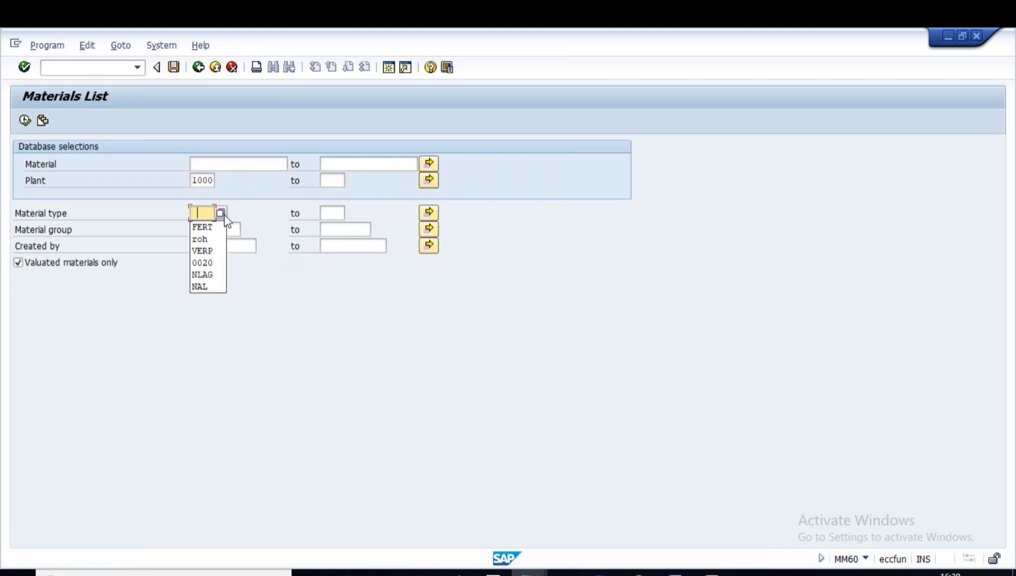
{"action": "left_click", "coordinate": [200, 239]}
{"action": "left_click", "coordinate": [220, 247]}
{"action": "left_click", "coordinate": [214, 260]}
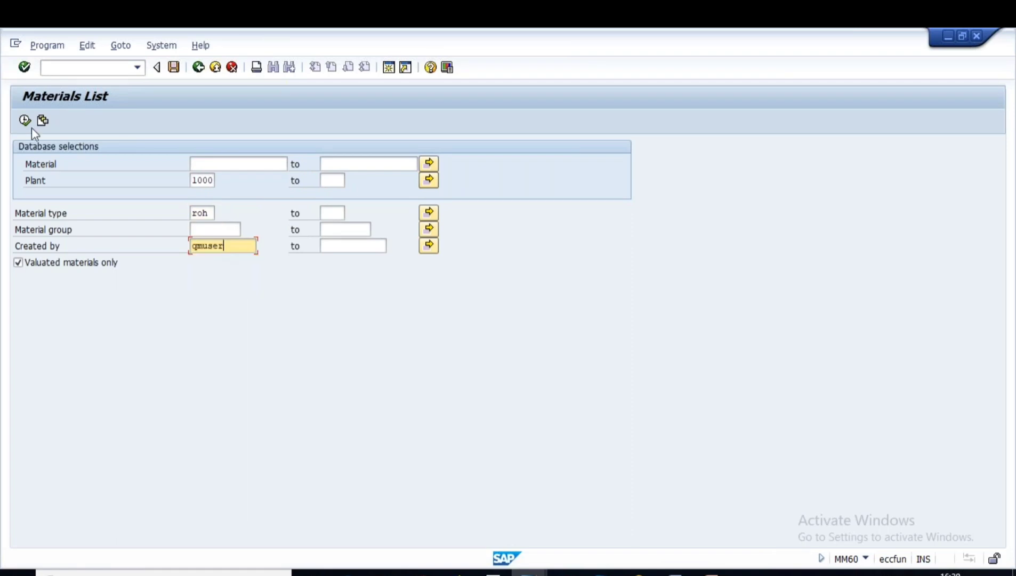
{"action": "left_click", "coordinate": [25, 121]}
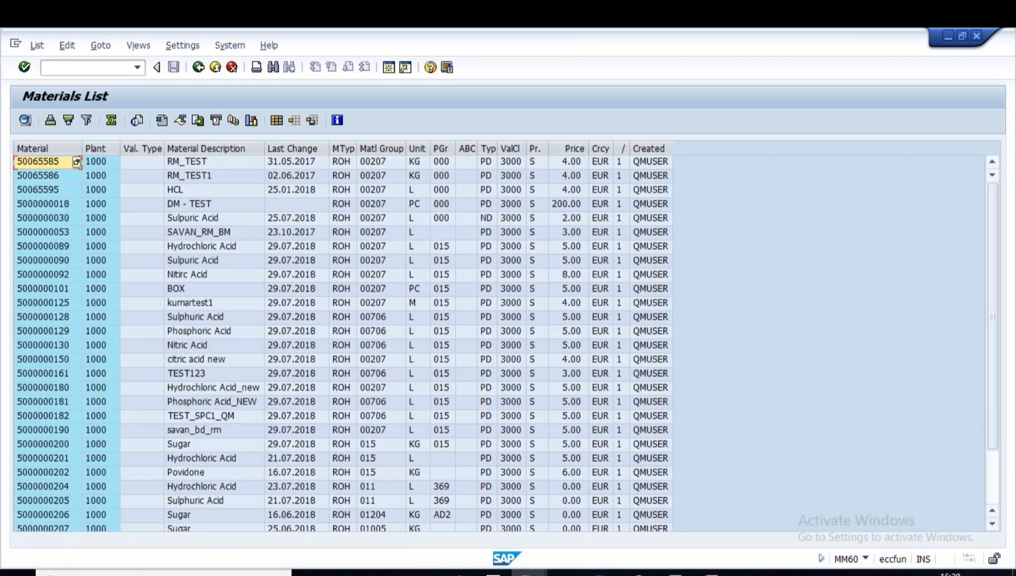
{"action": "scroll", "coordinate": [200, 389], "scroll_direction": "down", "scroll_amount": 2}
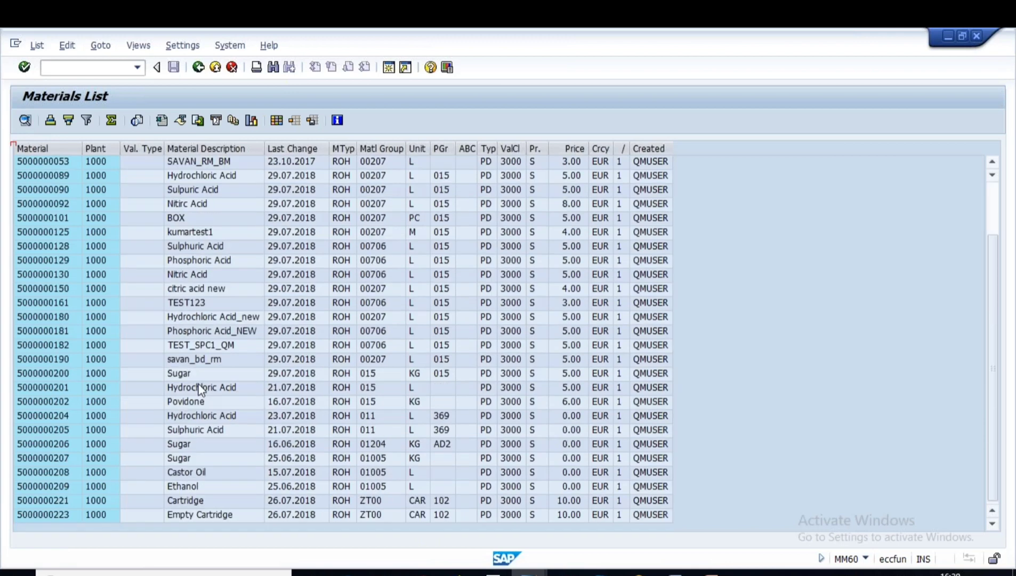
{"action": "left_click", "coordinate": [64, 389]}
{"action": "left_click", "coordinate": [385, 66]}
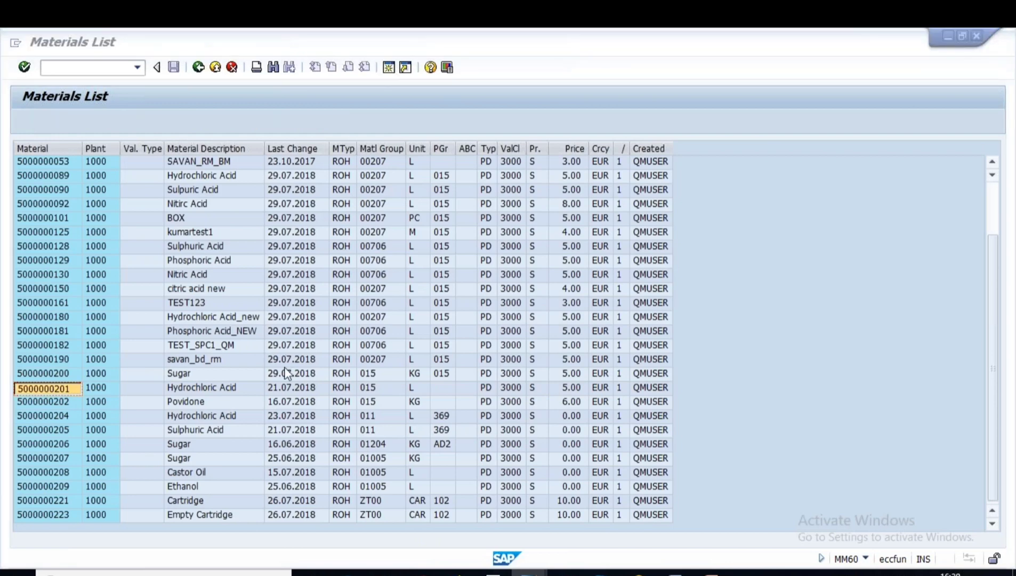
{"action": "type", "text": "mm02"}
{"action": "key", "text": "Return"}
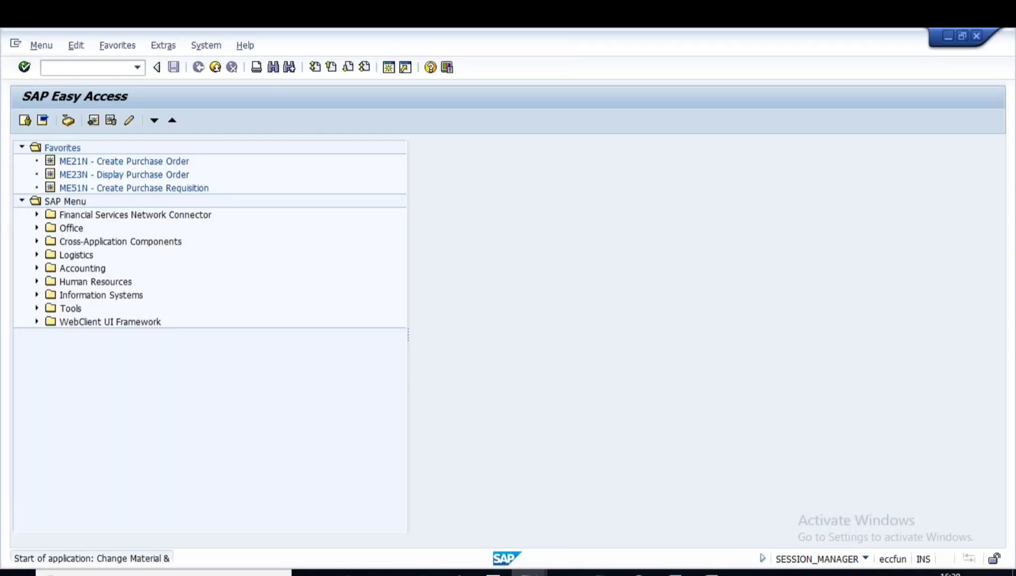
{"action": "key", "text": "ctrl+v"}
{"action": "key", "text": "Return"}
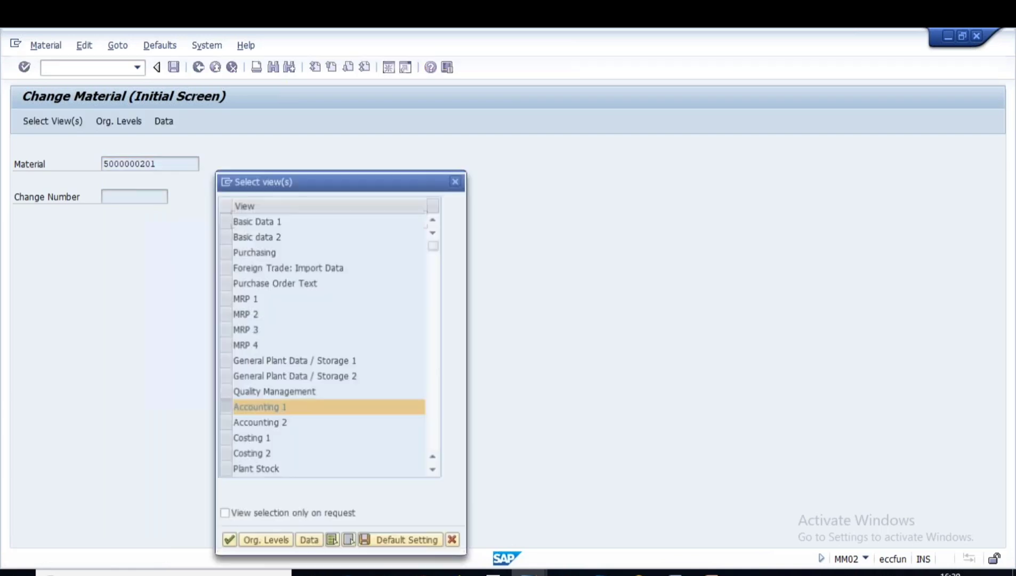
{"action": "key", "text": "Return"}
{"action": "key", "text": "Return"}
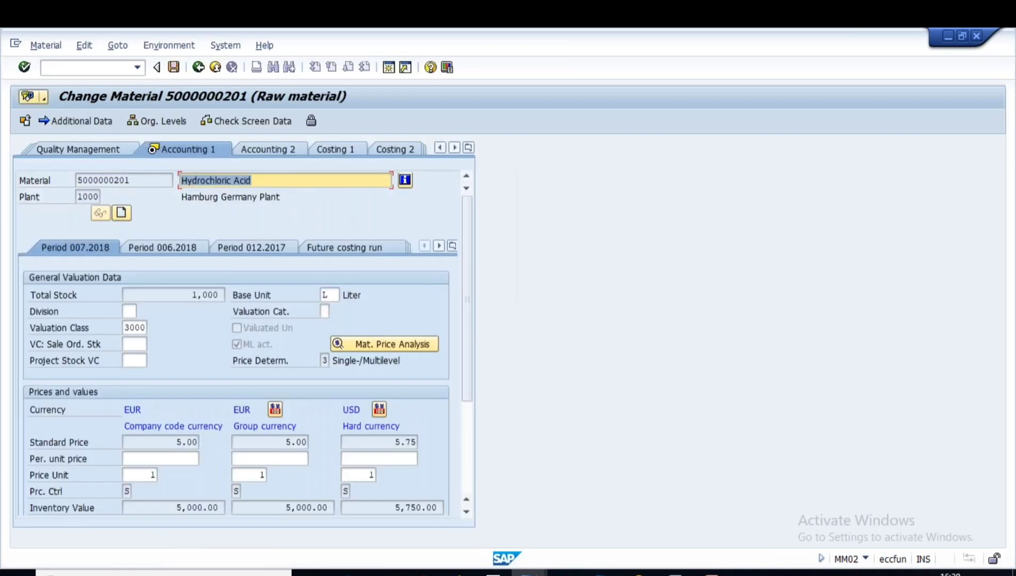
Delete inspection types 15 and 89 from the material's inspection setup in the Quality Management view and confirm the setup
{"action": "left_click", "coordinate": [469, 147]}
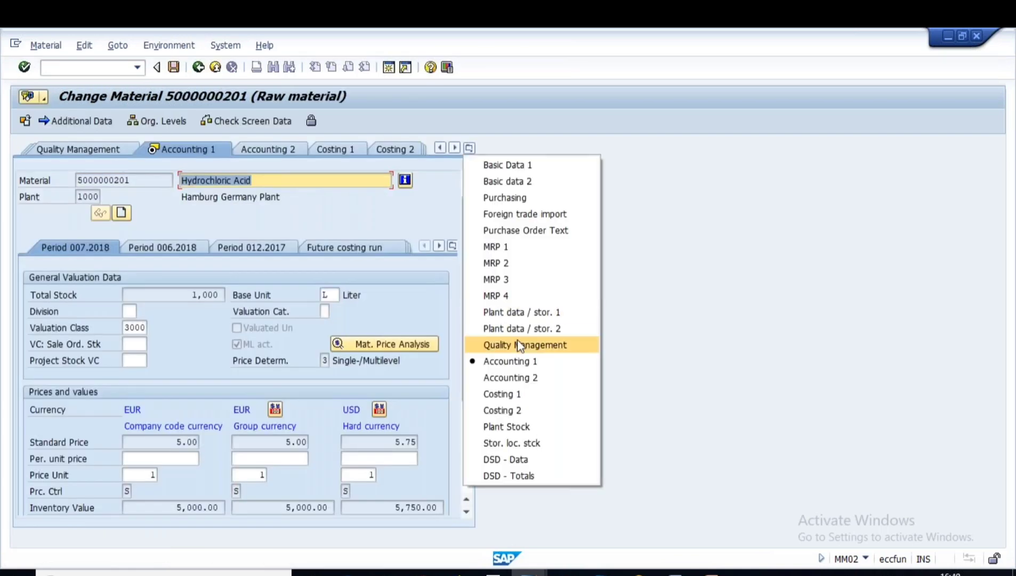
{"action": "left_click", "coordinate": [518, 344]}
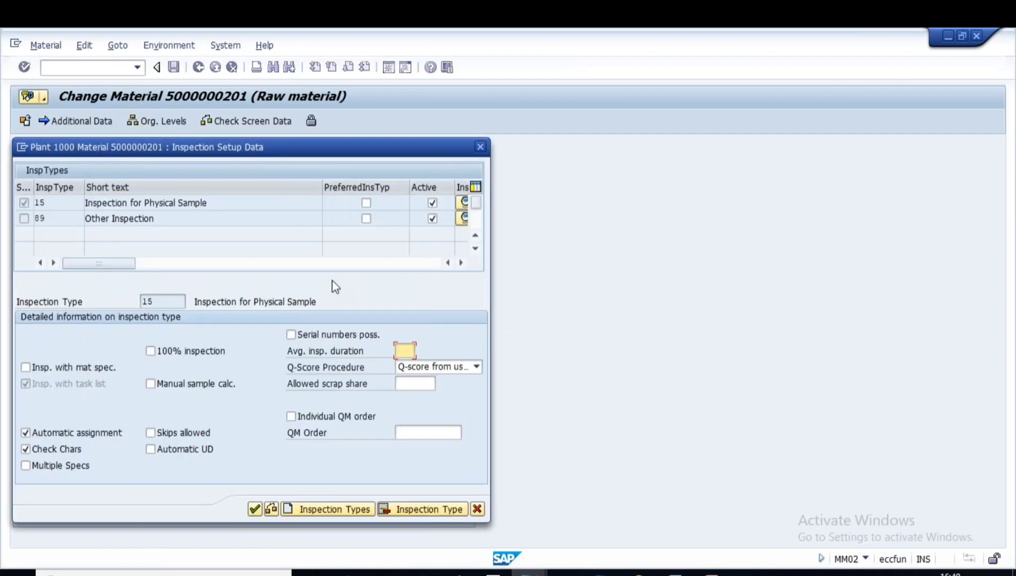
{"action": "left_click", "coordinate": [148, 203]}
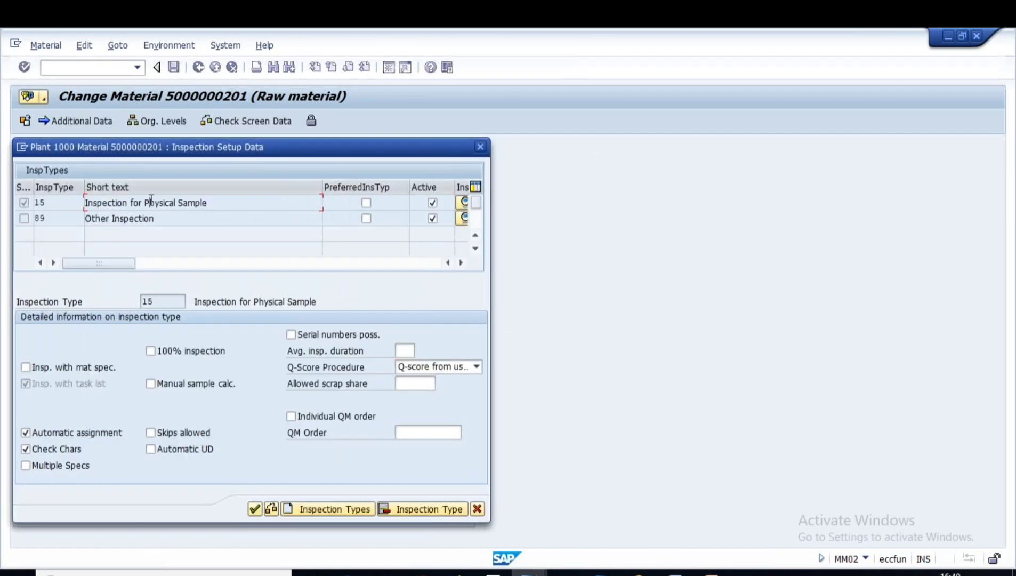
{"action": "left_click", "coordinate": [422, 508]}
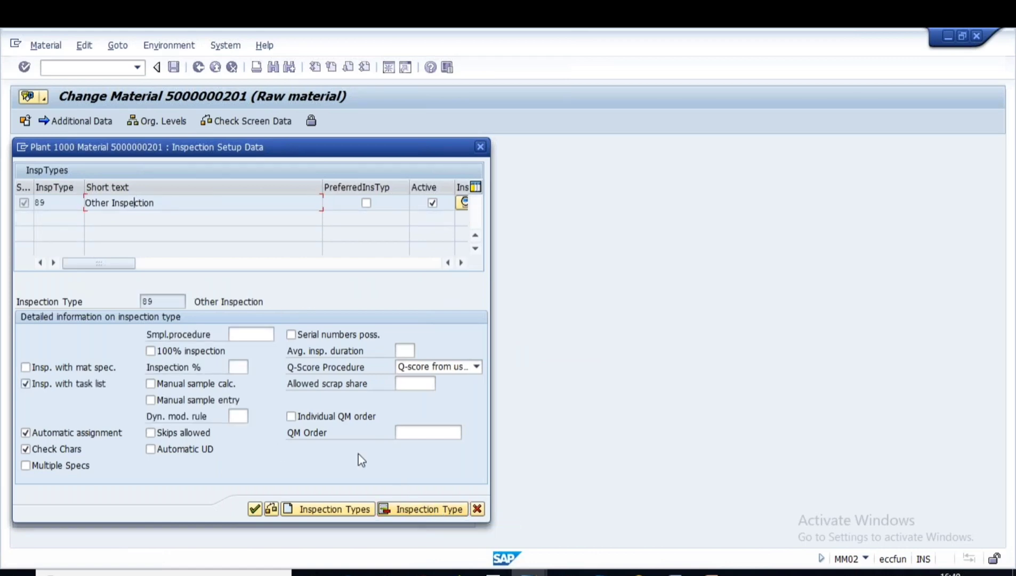
{"action": "left_click", "coordinate": [441, 510]}
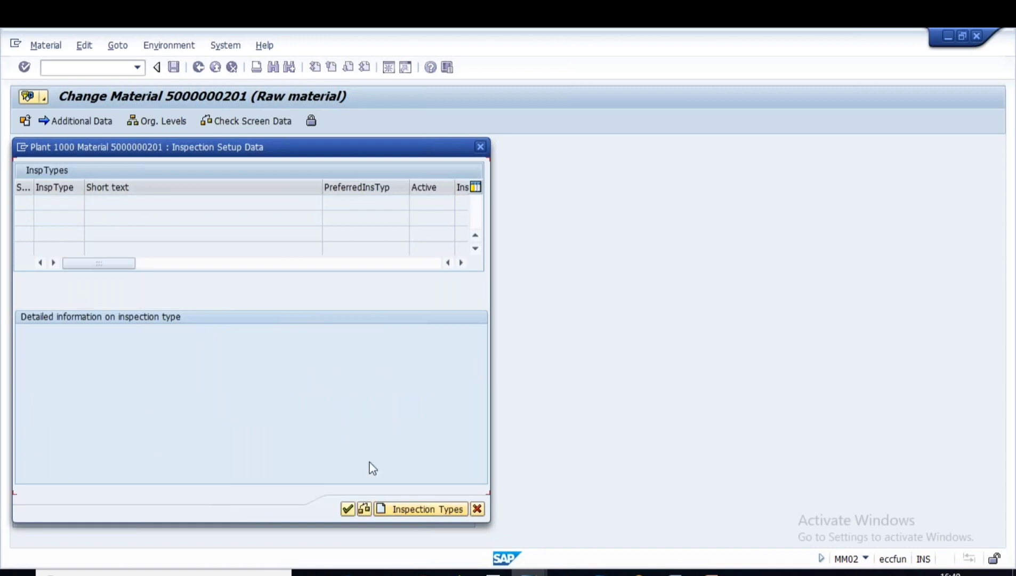
{"action": "left_click", "coordinate": [348, 509]}
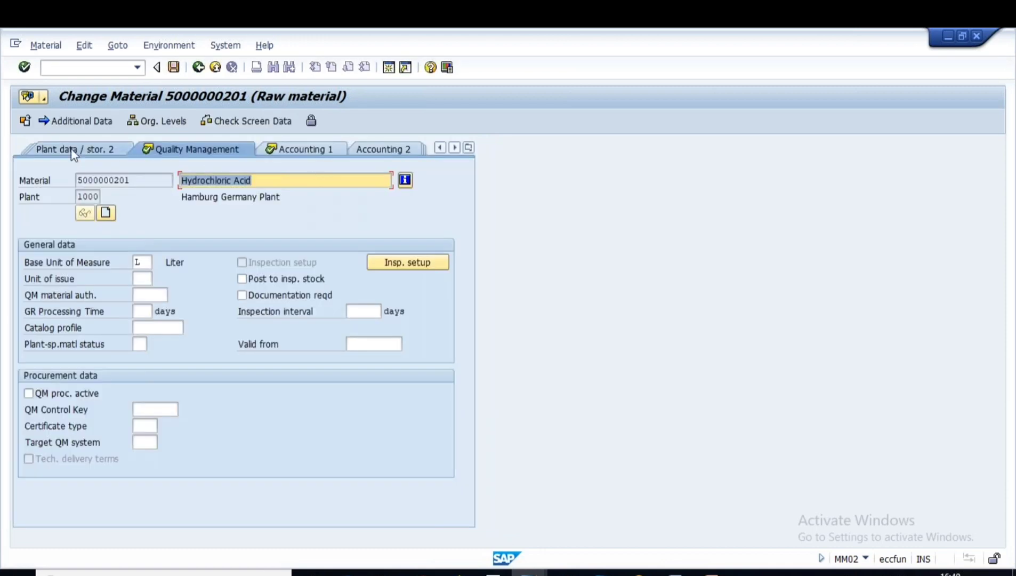
Review the material's Plant data / stor. 1 view without entering a storage location, and save the material
{"action": "left_click", "coordinate": [74, 151]}
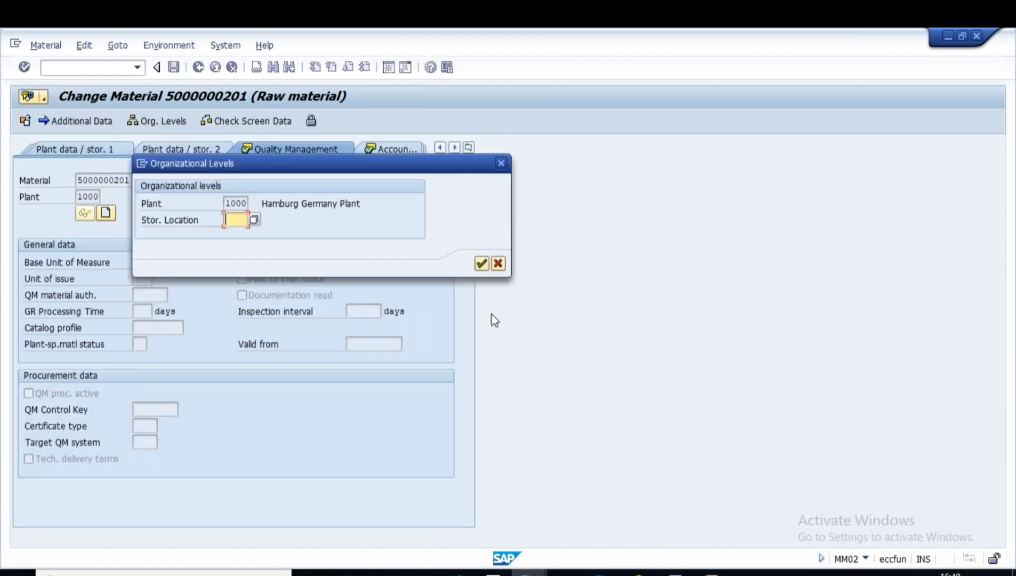
{"action": "left_click", "coordinate": [481, 263]}
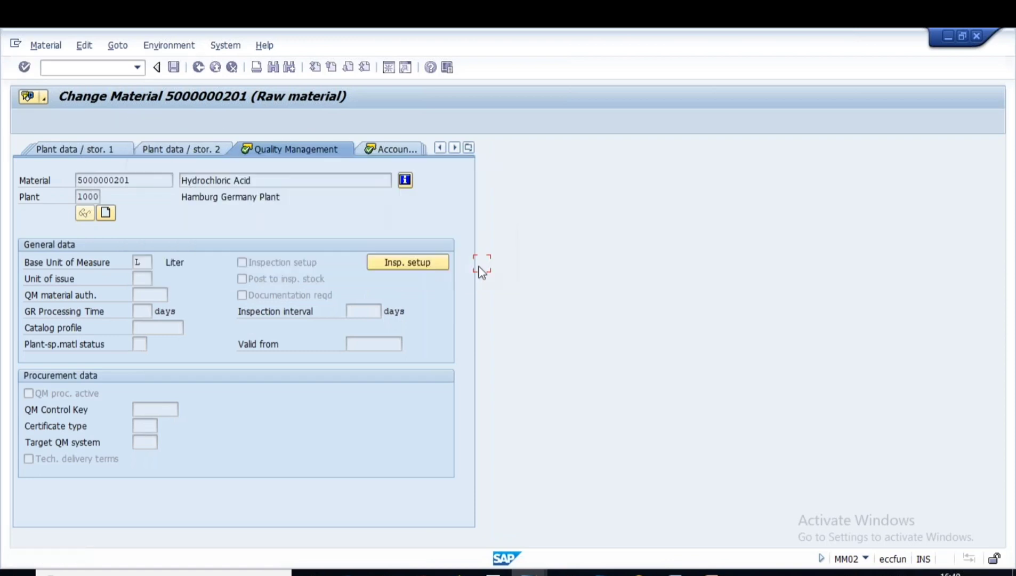
{"action": "left_click", "coordinate": [73, 152]}
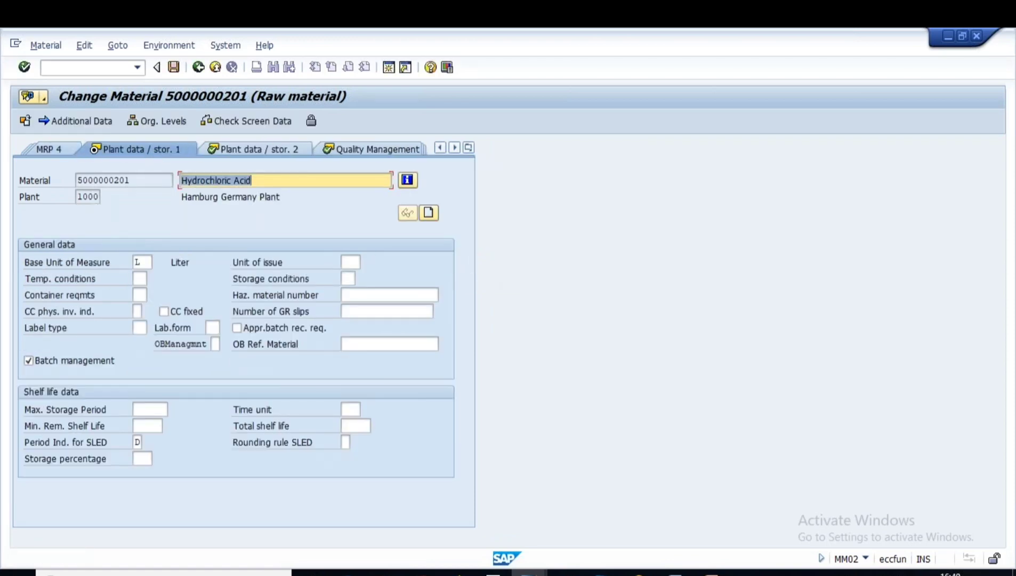
{"action": "left_click", "coordinate": [173, 68]}
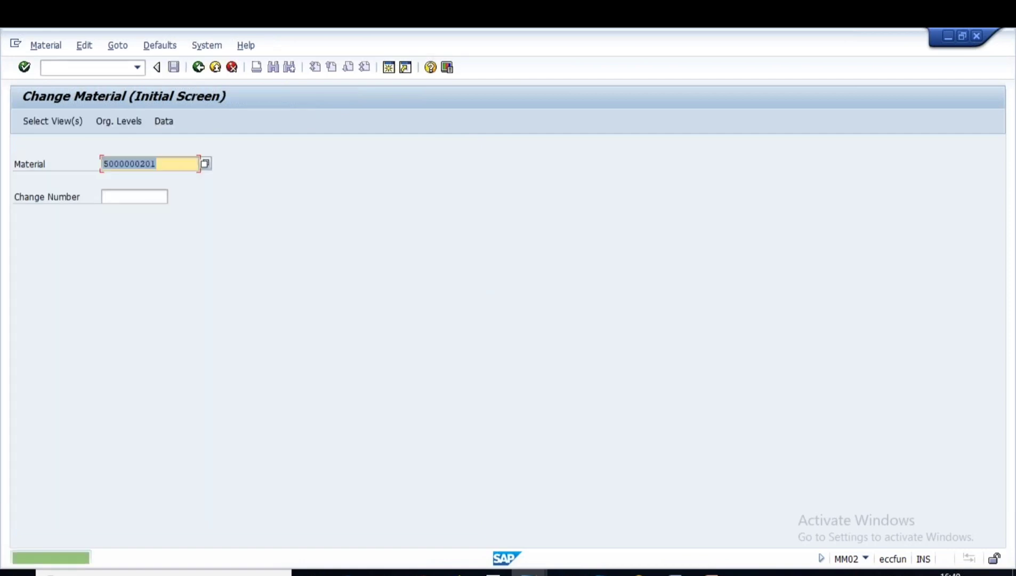
{"action": "left_click", "coordinate": [122, 248]}
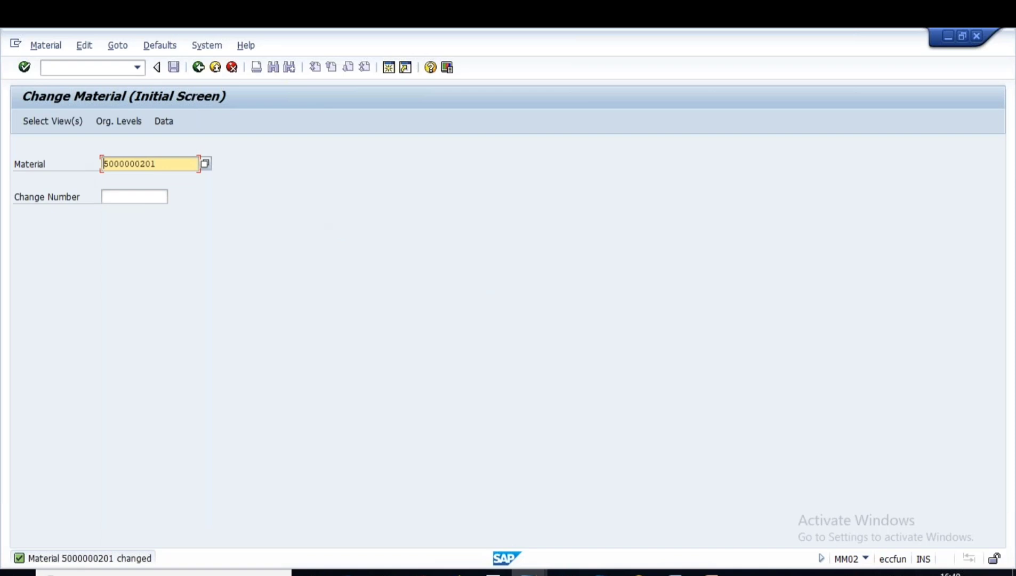
Leave the material change and start a standard purchase order in transaction ME21N for vendor Alliance global pvt ltd
{"action": "left_click", "coordinate": [198, 67]}
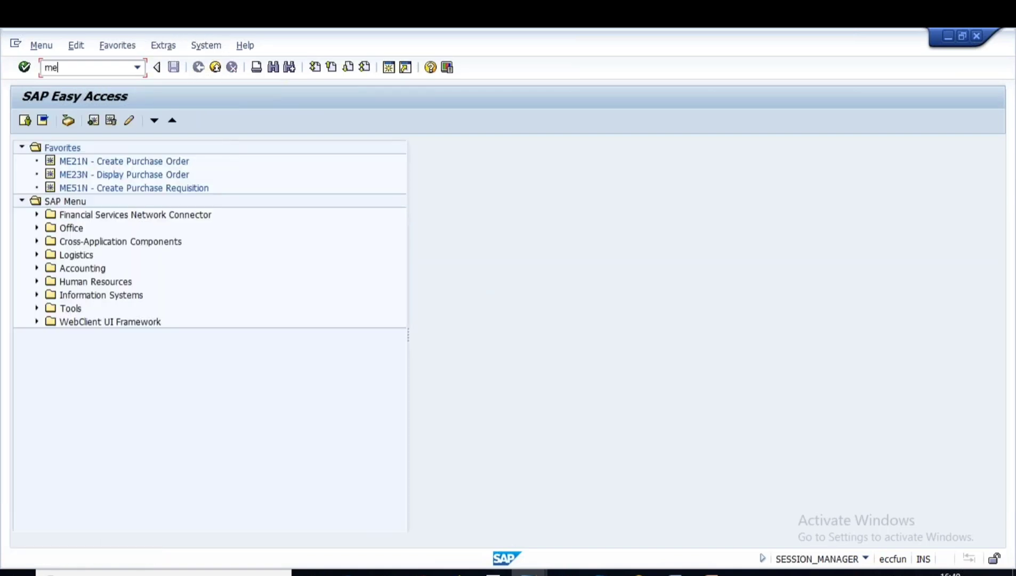
{"action": "key", "text": "Return"}
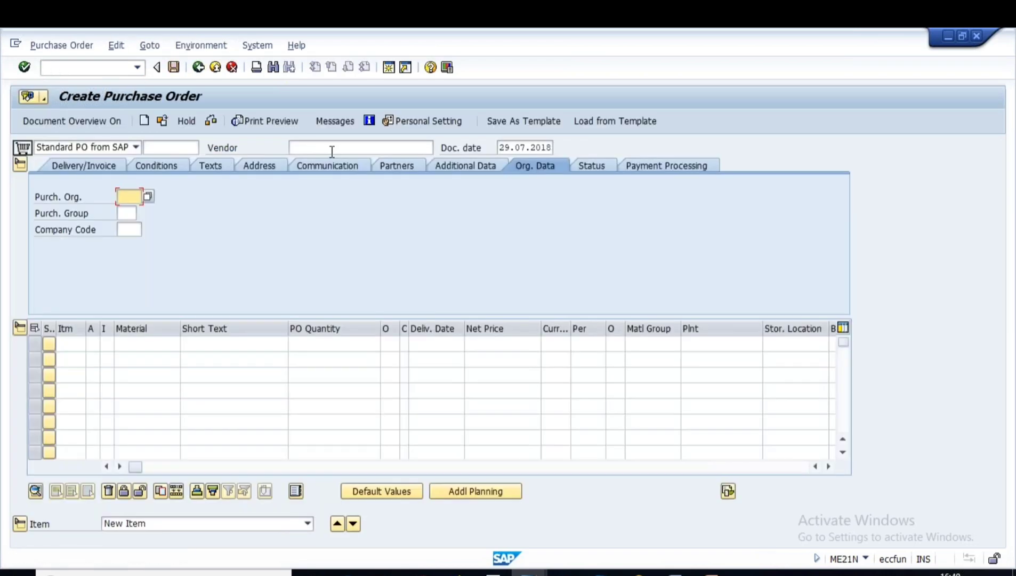
{"action": "left_click", "coordinate": [313, 148]}
{"action": "left_click", "coordinate": [312, 162]}
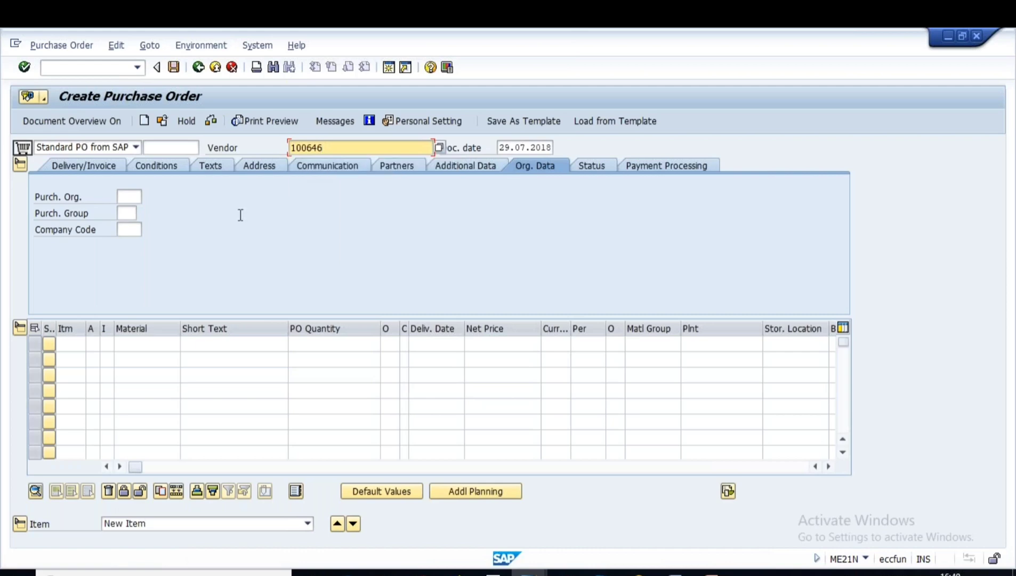
{"action": "key", "text": "Return"}
Set the purchase order's purchasing organization to 1000, purchasing group to 100 and company code to 1000
{"action": "type", "text": "1000"}
{"action": "key", "text": "Tab"}
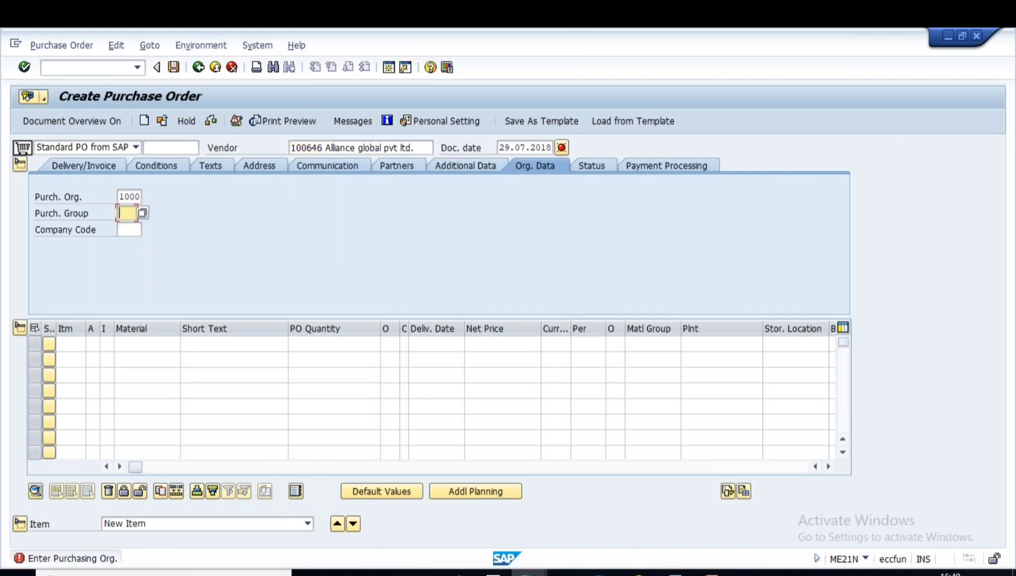
{"action": "type", "text": "100"}
{"action": "left_click", "coordinate": [129, 230]}
{"action": "type", "text": "1000"}
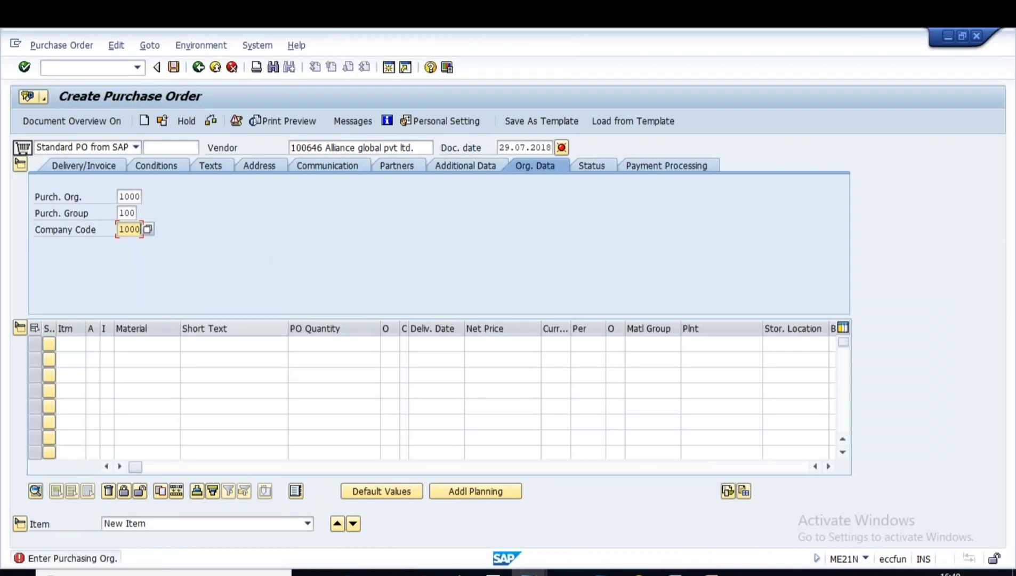
{"action": "key", "text": "Return"}
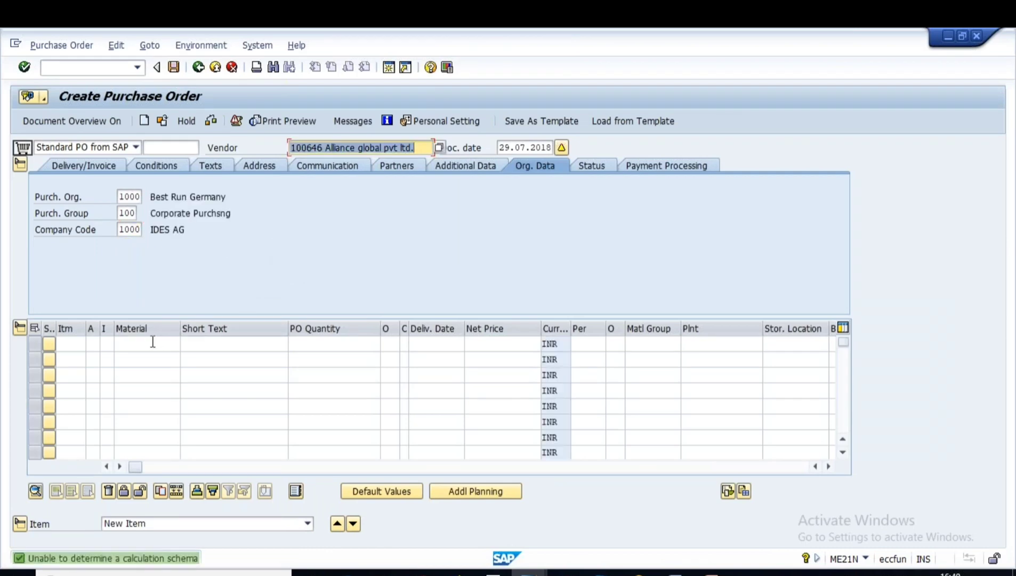
{"action": "left_click", "coordinate": [158, 343]}
{"action": "key", "text": "ctrl+v"}
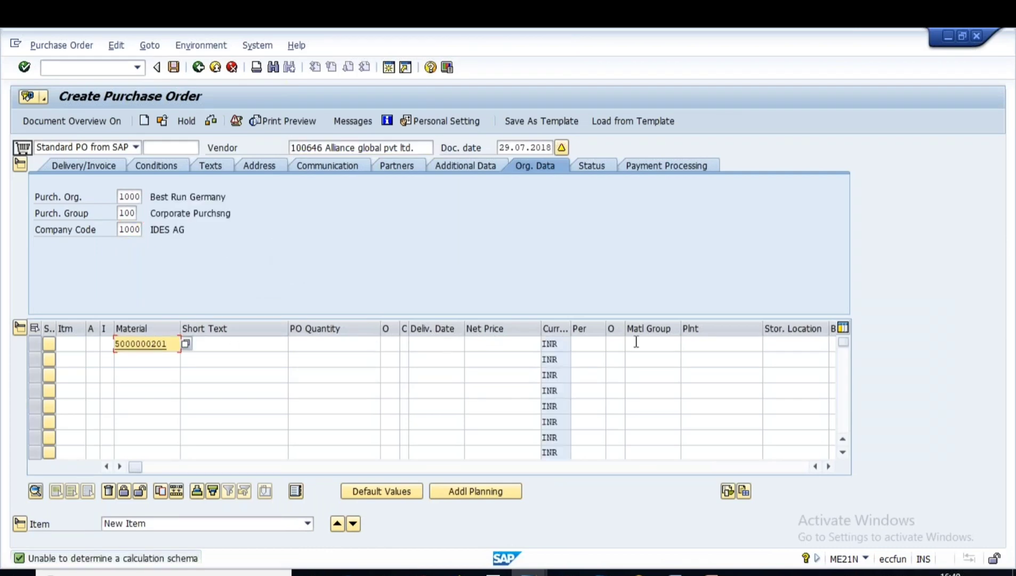
{"action": "left_click", "coordinate": [715, 343]}
{"action": "type", "text": "1000"}
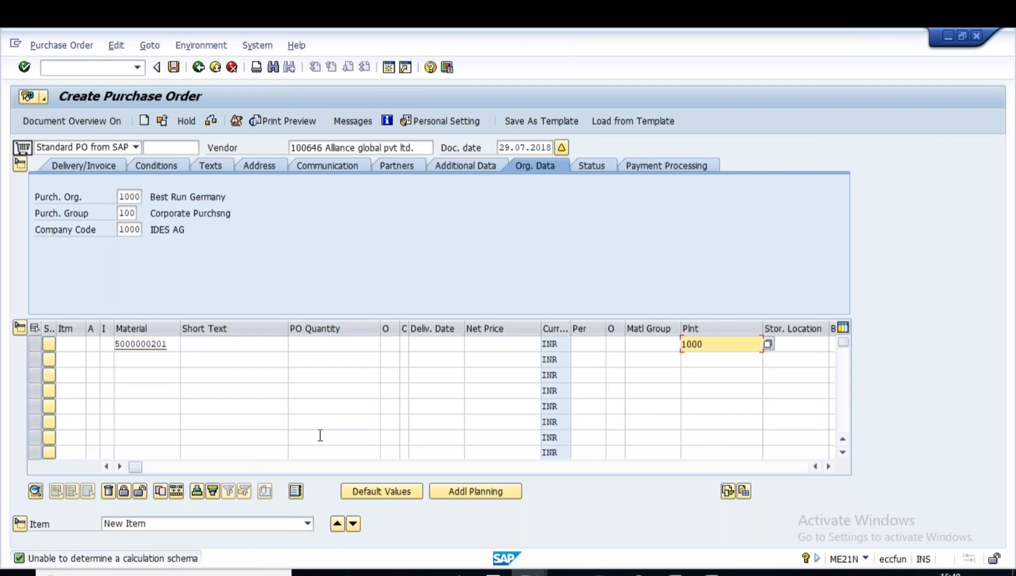
{"action": "left_click", "coordinate": [349, 346]}
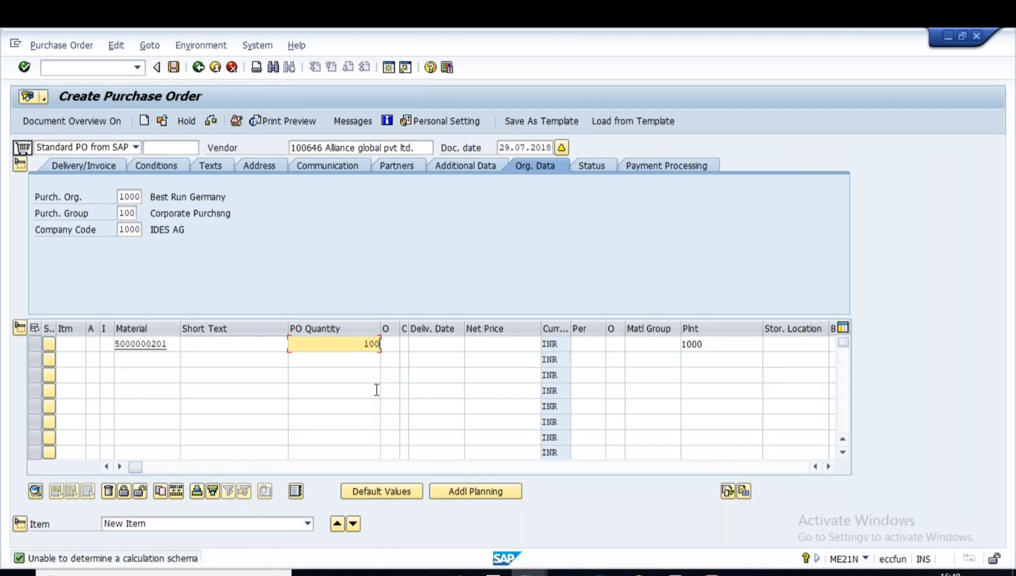
{"action": "type", "text": "100"}
{"action": "key", "text": "Return"}
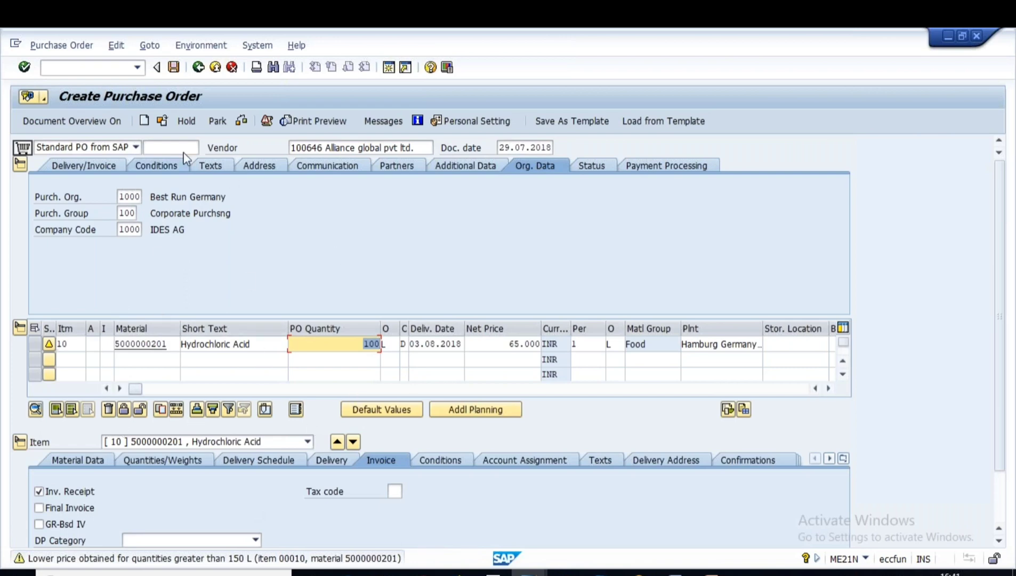
{"action": "left_click", "coordinate": [175, 69]}
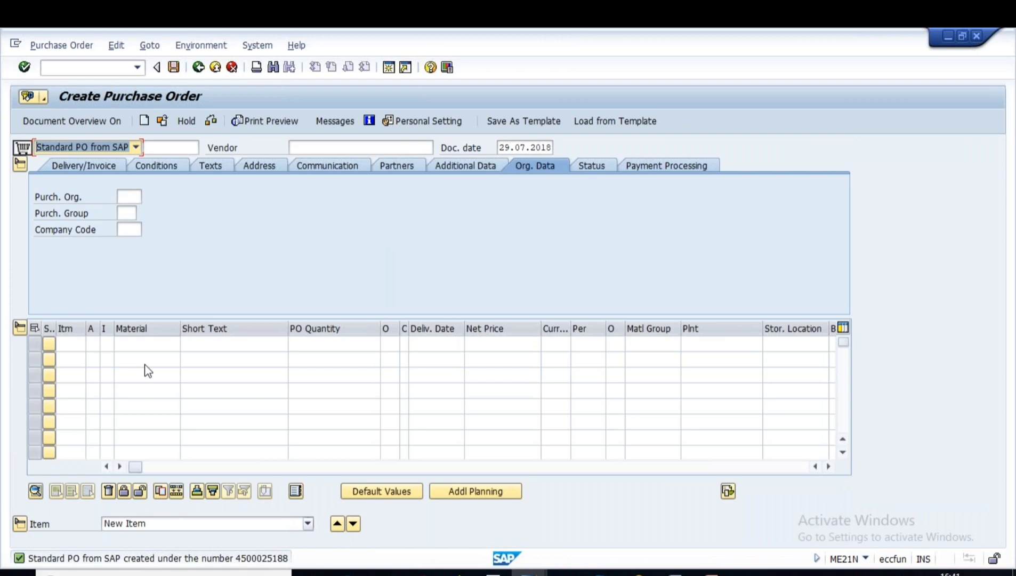
Copy the saved purchase order's number from the document selection and record it in a new Notepad note labelled "Purchase Order -"
{"action": "left_click", "coordinate": [162, 121]}
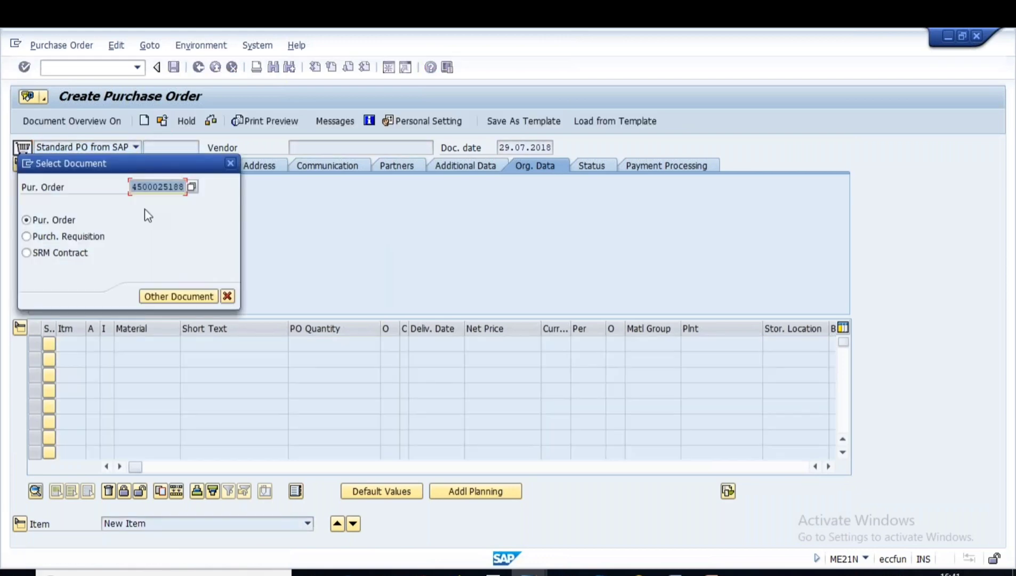
{"action": "key", "text": "Right"}
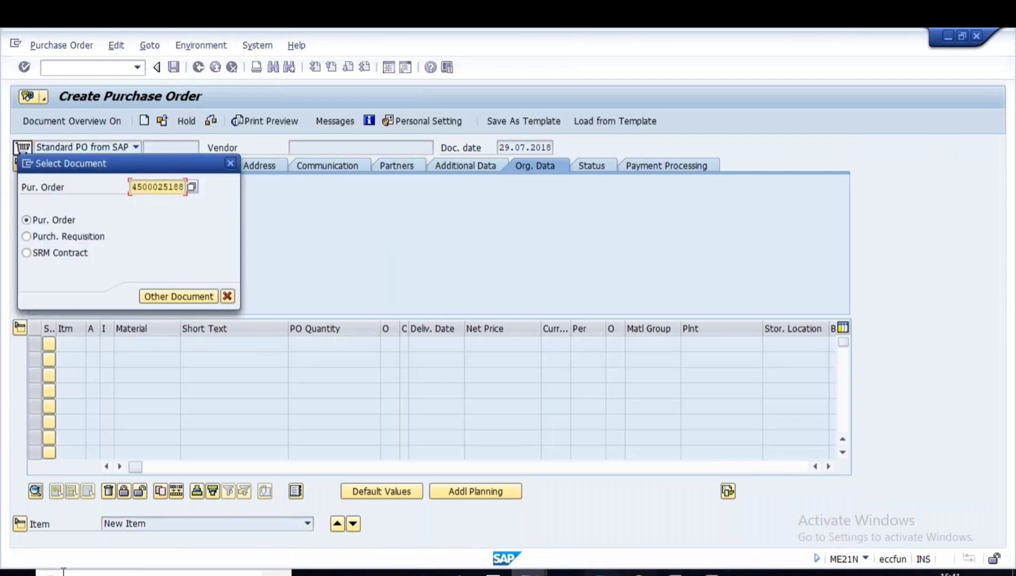
{"action": "key", "text": "Return"}
{"action": "right_click", "coordinate": [17, 575]}
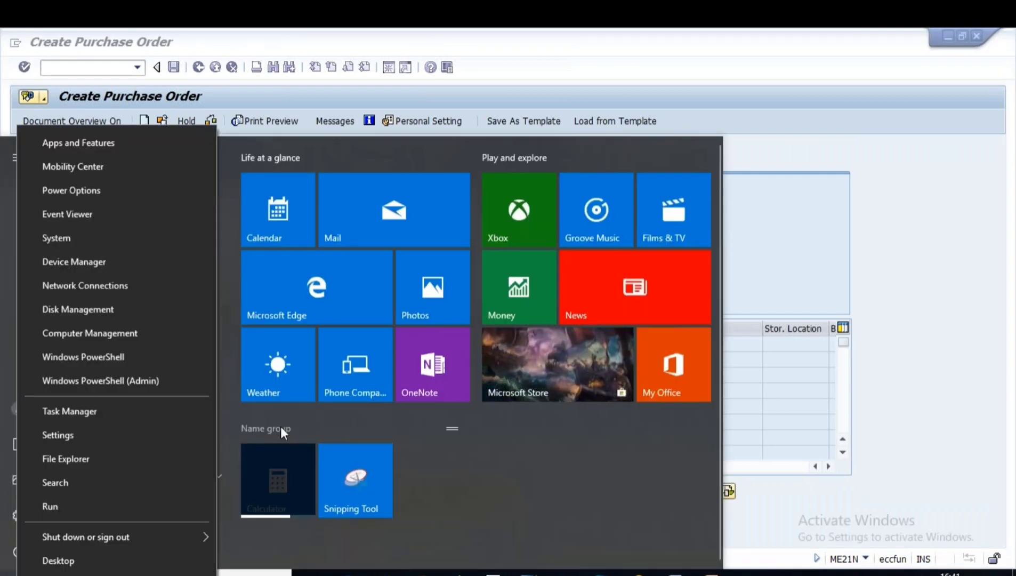
{"action": "left_click", "coordinate": [280, 426]}
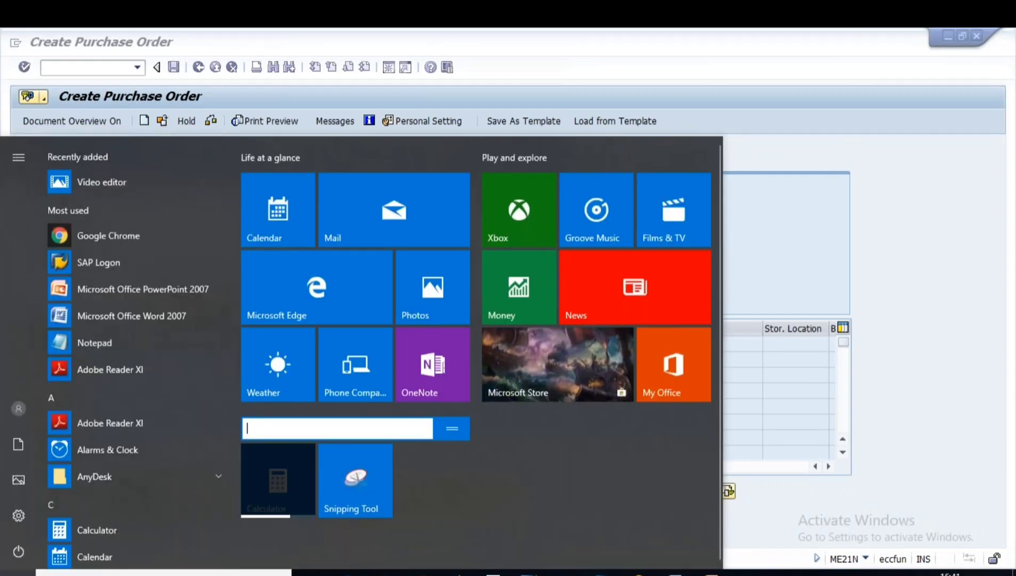
{"action": "left_click", "coordinate": [88, 344]}
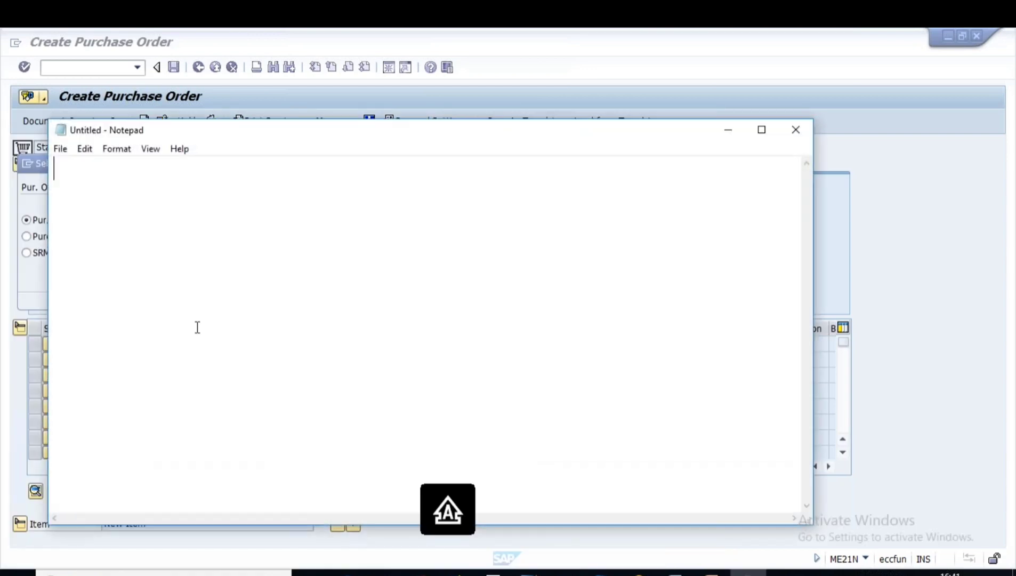
{"action": "type", "text": "Purchase"}
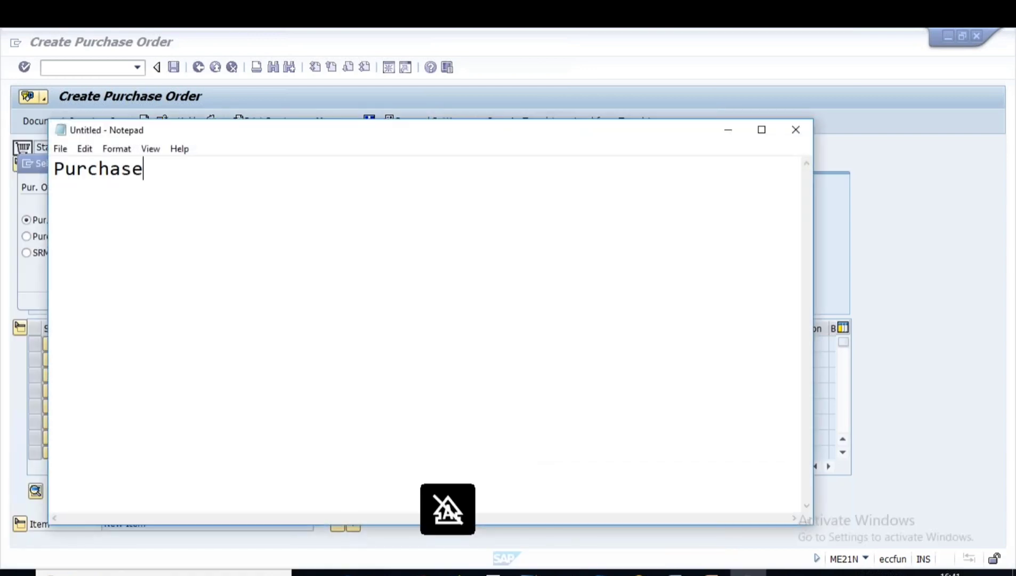
{"action": "type", "text": " Order "}
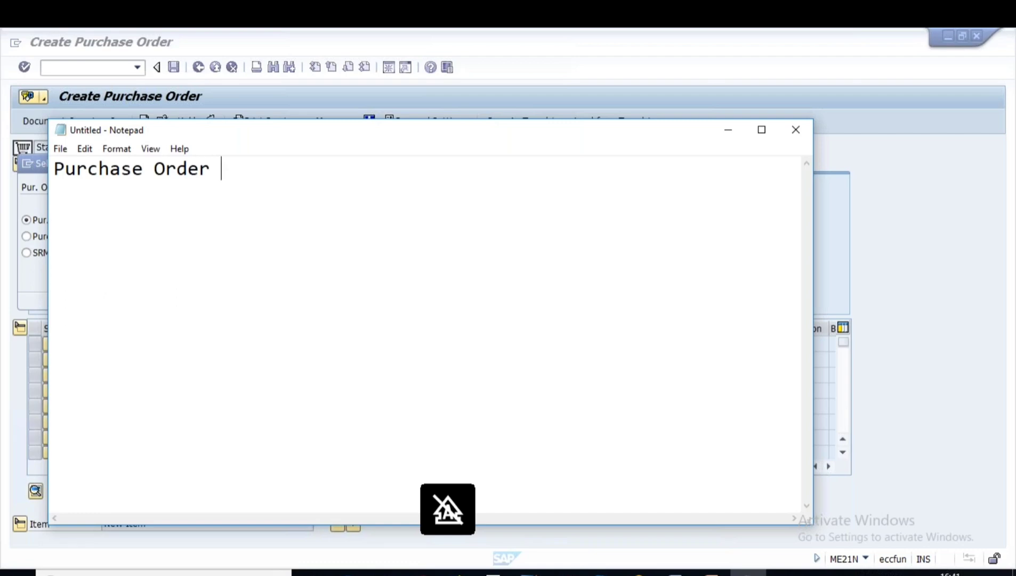
{"action": "type", "text": "-"}
{"action": "key", "text": "ctrl+v"}
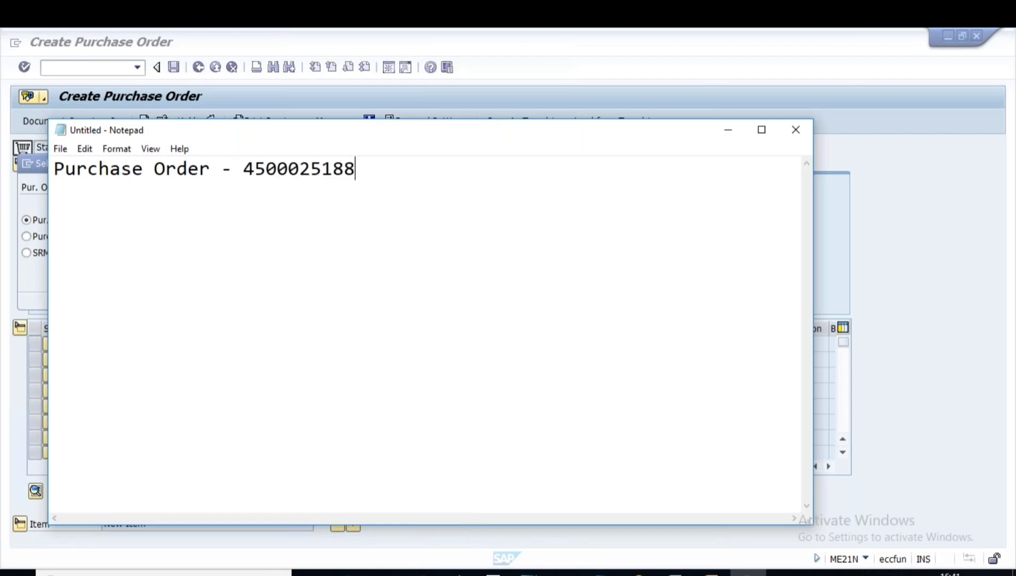
Add an indented second line reading "Goods Receipt -" below the purchase order line in the note
{"action": "key", "text": "Return"}
{"action": "key", "text": "BackSpace"}
{"action": "key", "text": "Caps_Lock"}
{"action": "type", "text": "G"}
{"action": "key", "text": "Caps_Lock"}
{"action": "type", "text": "o"}
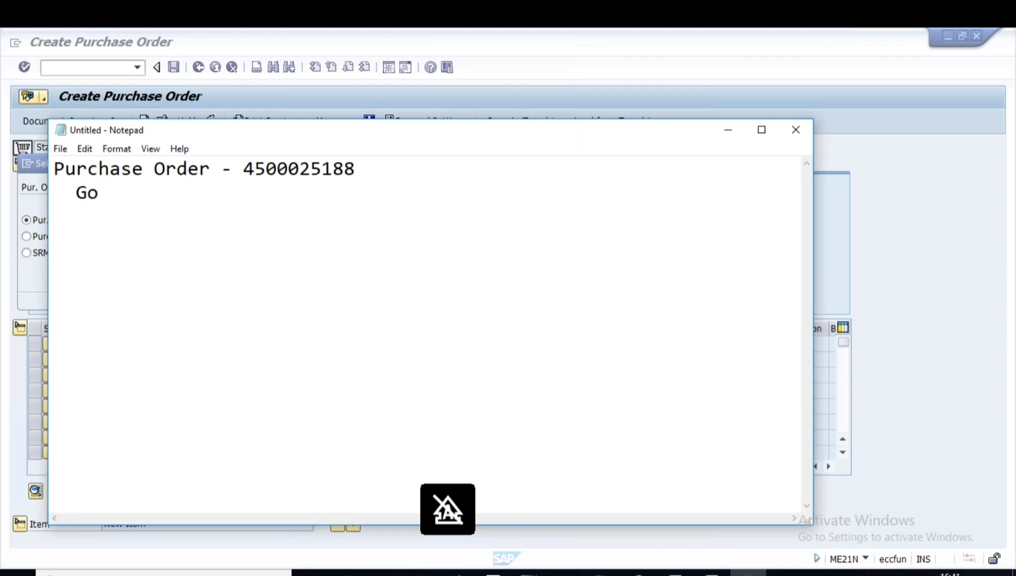
{"action": "type", "text": "ods Recip"}
{"action": "key", "text": "BackSpace"}
{"action": "key", "text": "BackSpace"}
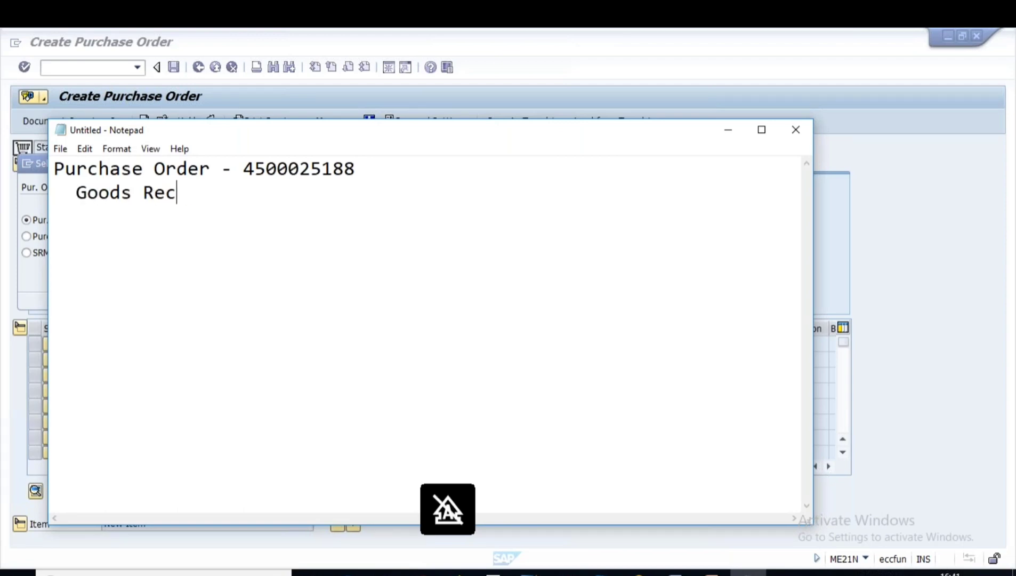
{"action": "type", "text": "eipt -"}
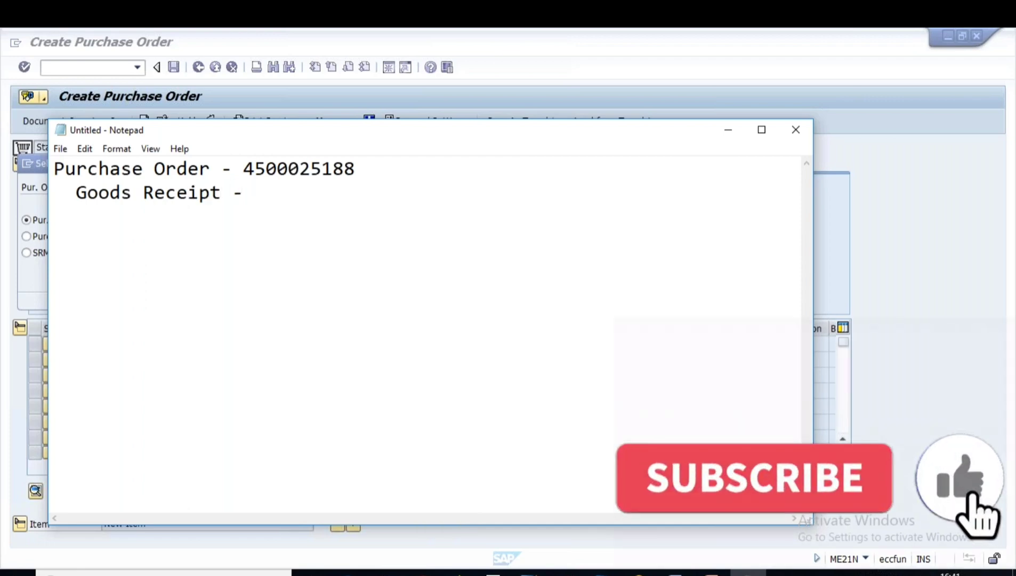
Switch back to SAP, copy the purchase order number from the document selection, and cancel the selection dialog
{"action": "left_click", "coordinate": [529, 573]}
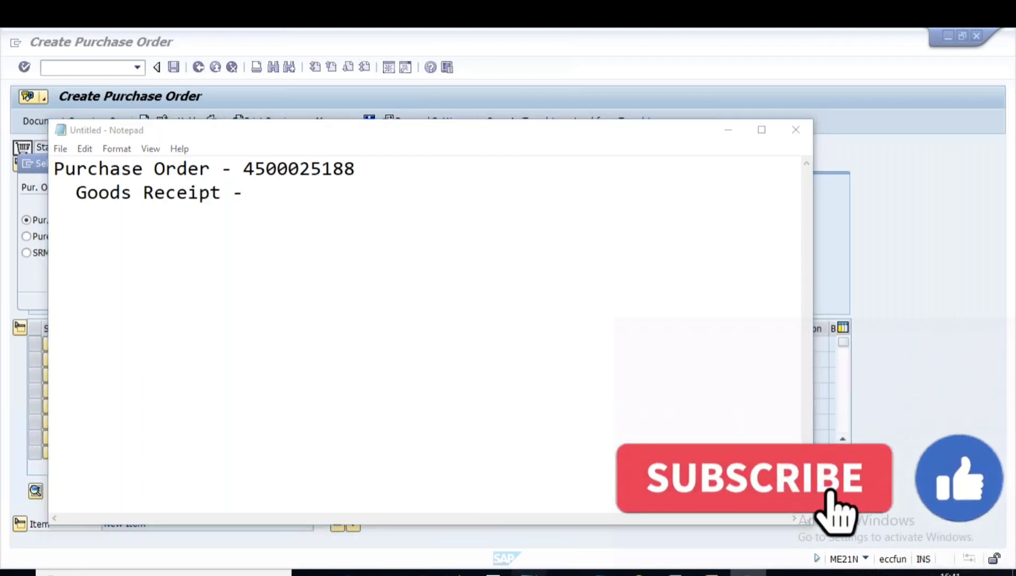
{"action": "left_click", "coordinate": [621, 517]}
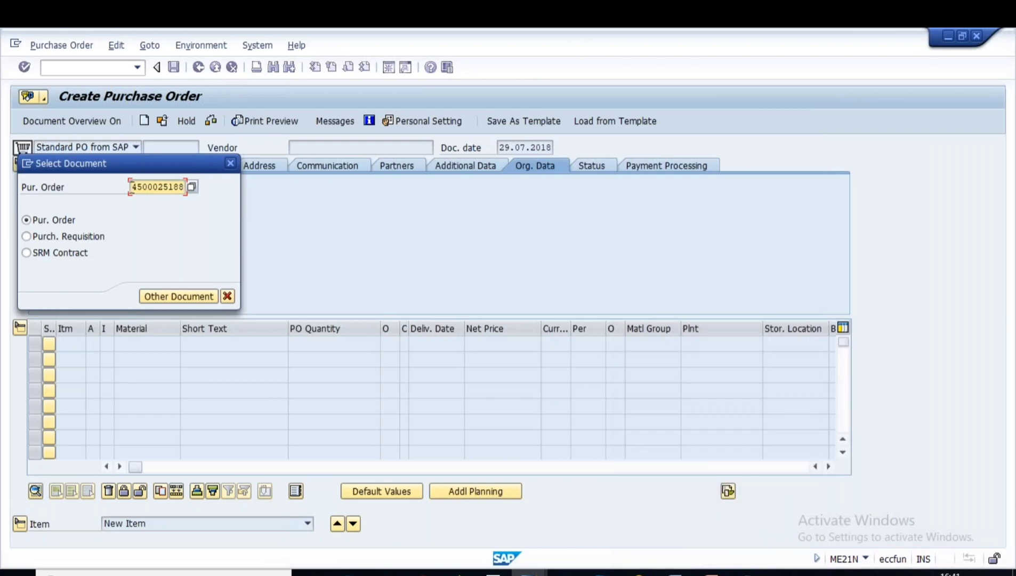
{"action": "left_click_drag", "start_coordinate": [132, 187], "coordinate": [212, 187]}
{"action": "key", "text": "ctrl+c"}
{"action": "left_click", "coordinate": [227, 295]}
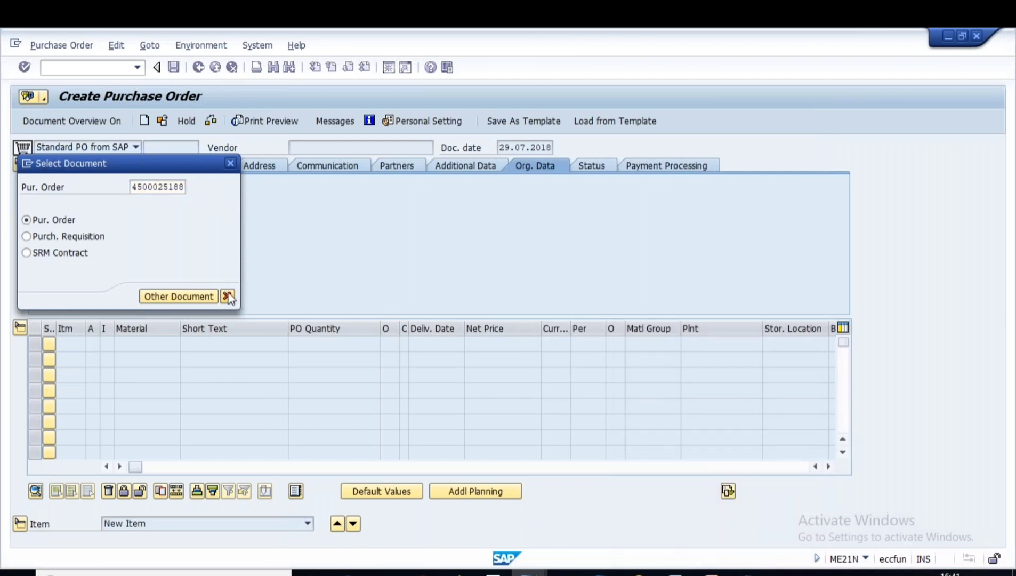
Leave purchase order creation, start transaction MIGO, and load the copied order number as a Goods Receipt against Purchase Order
{"action": "left_click", "coordinate": [198, 66]}
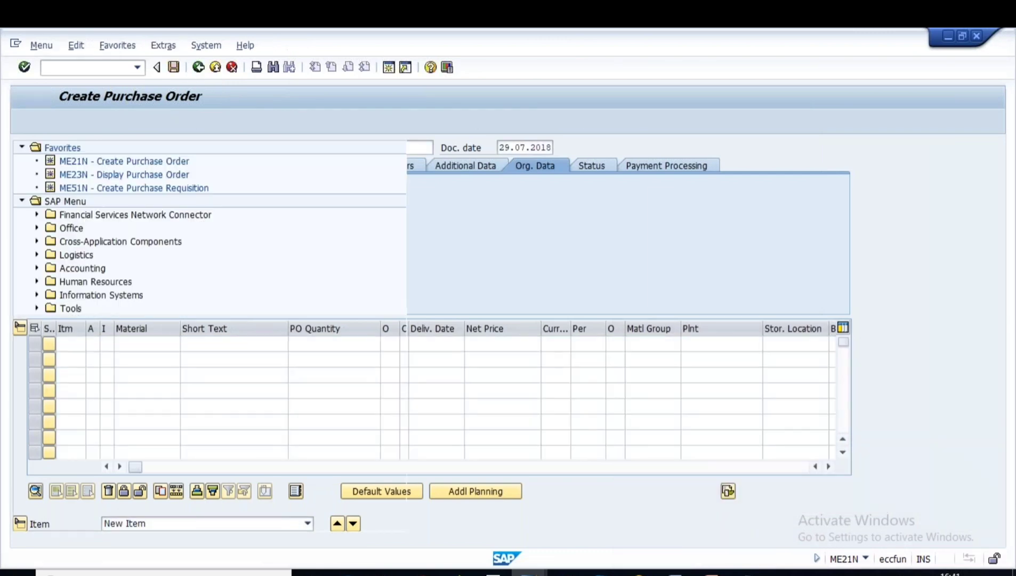
{"action": "type", "text": "migo"}
{"action": "key", "text": "Return"}
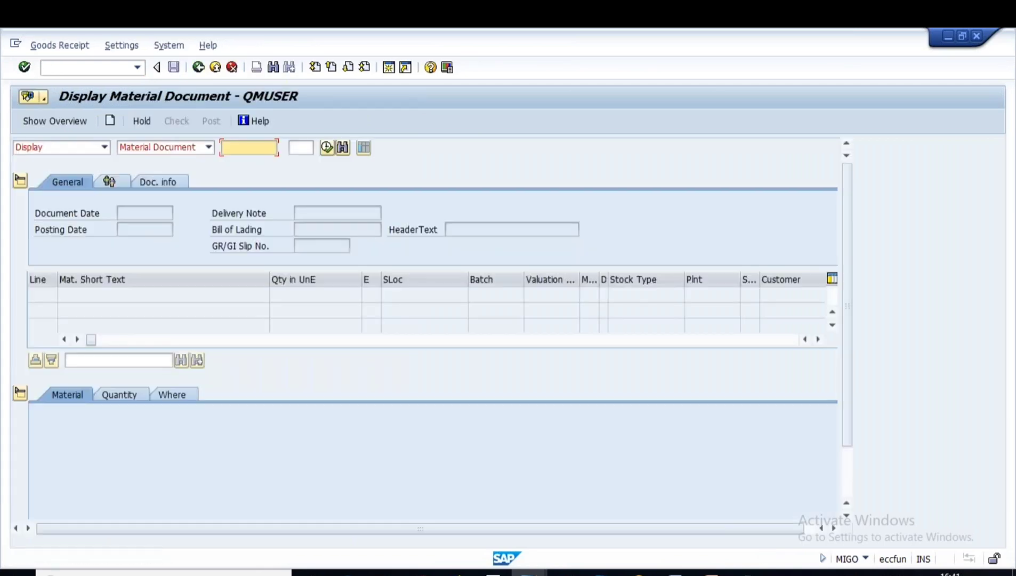
{"action": "left_click", "coordinate": [104, 147]}
{"action": "left_click", "coordinate": [52, 170]}
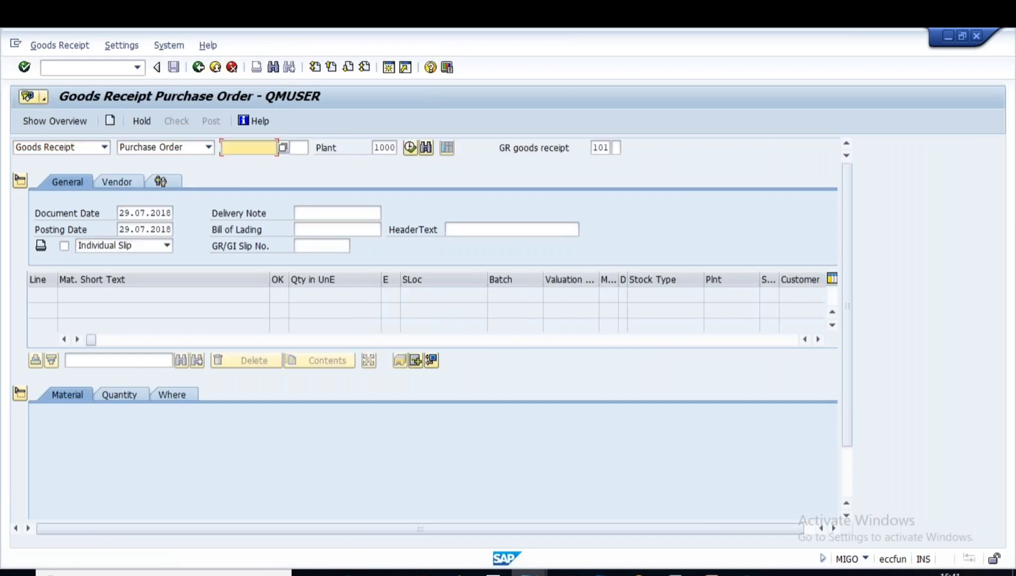
{"action": "key", "text": "ctrl+v"}
{"action": "key", "text": "Return"}
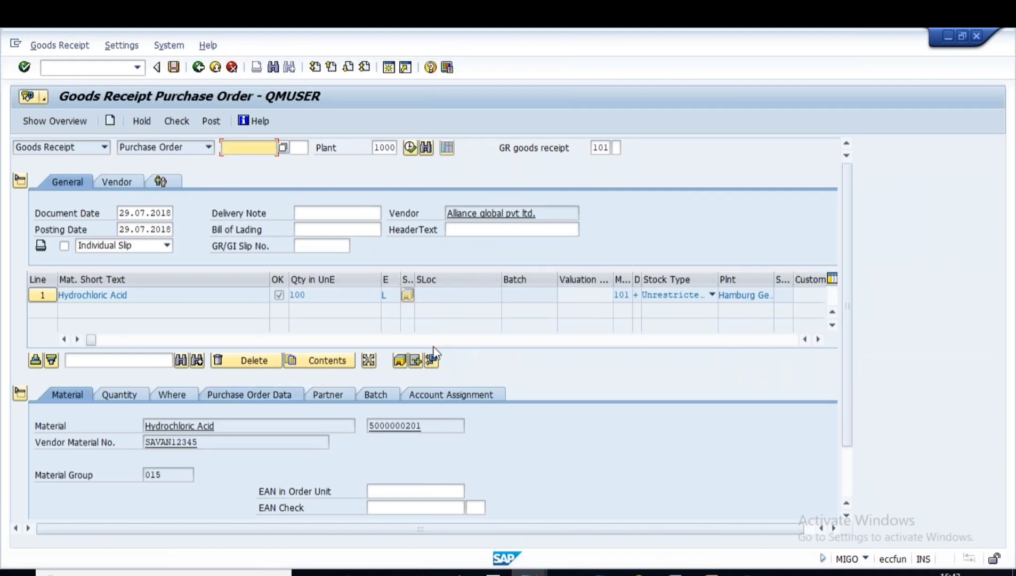
Enter storage location L000 for the Hydrochloric Acid item's goods receipt
{"action": "left_click", "coordinate": [131, 397]}
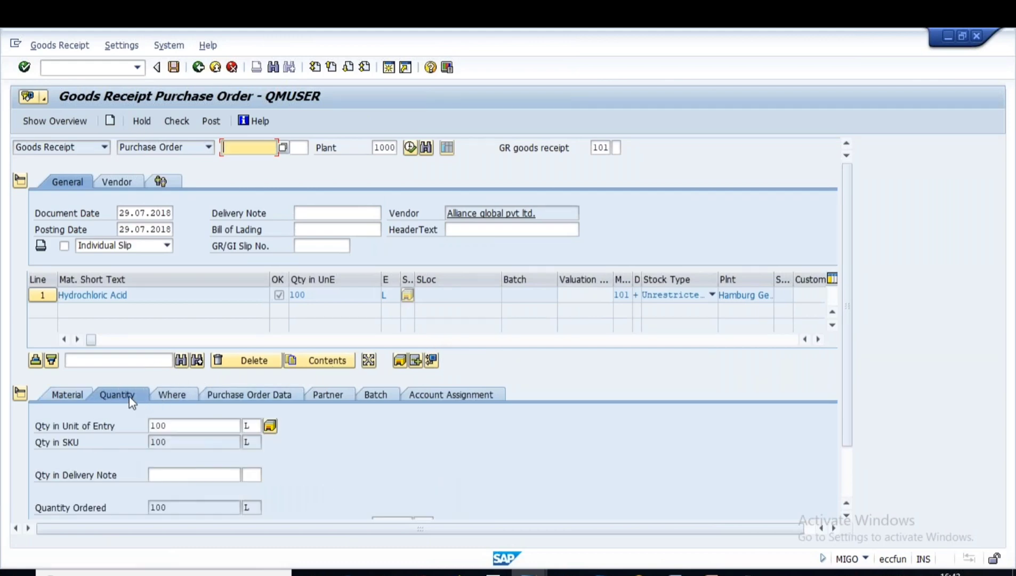
{"action": "left_click", "coordinate": [170, 394]}
{"action": "left_click", "coordinate": [160, 474]}
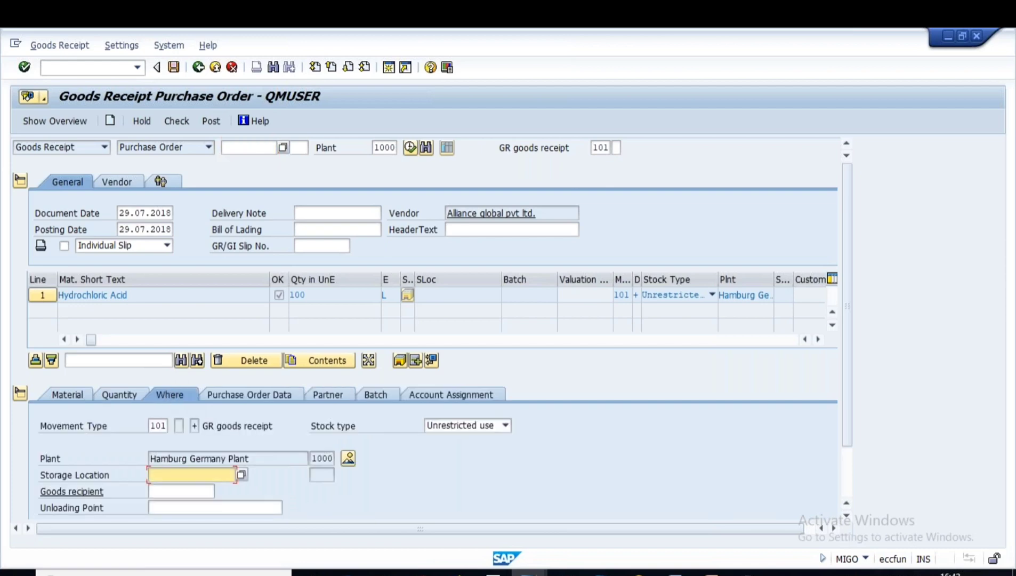
{"action": "left_click", "coordinate": [162, 489]}
{"action": "key", "text": "Return"}
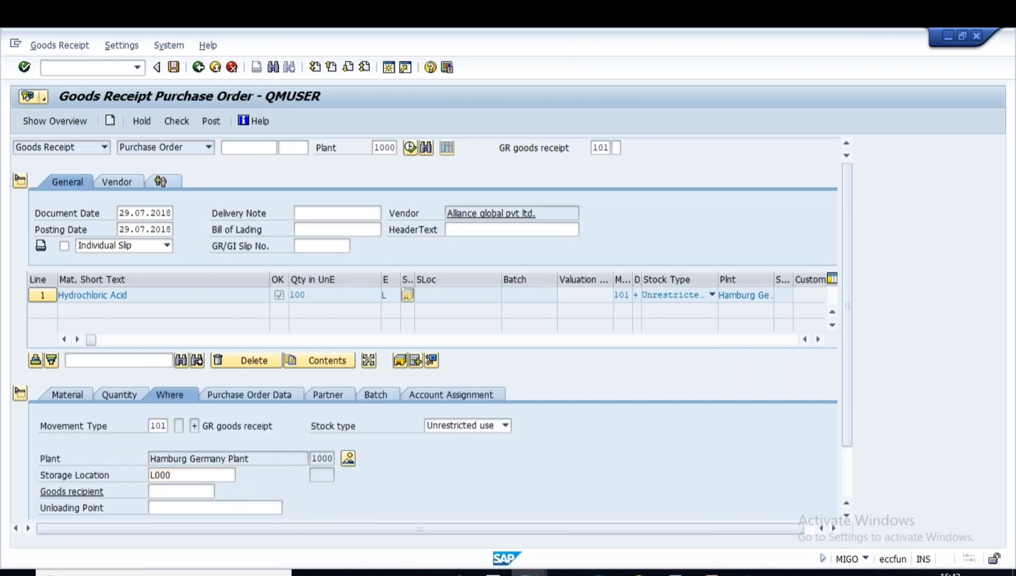
Review the item's purchase order data, check the goods receipt while acknowledging the log, and post it
{"action": "left_click", "coordinate": [247, 396]}
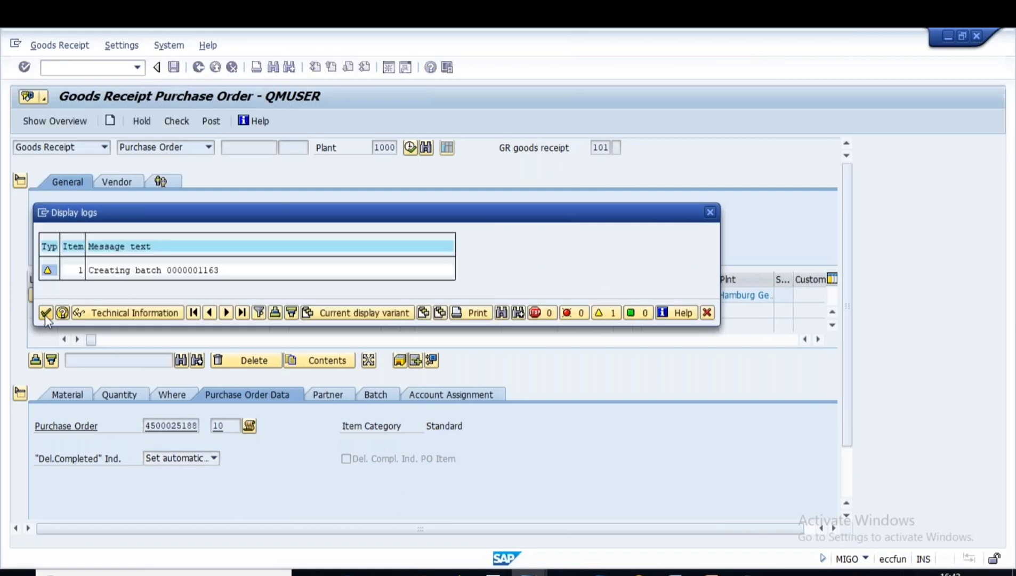
{"action": "left_click", "coordinate": [45, 314]}
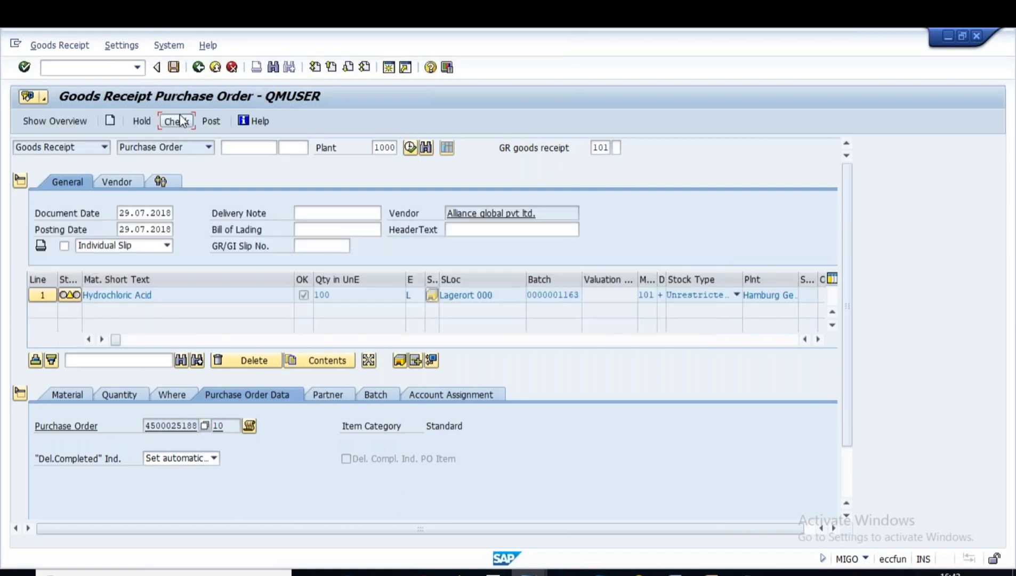
{"action": "left_click", "coordinate": [177, 121]}
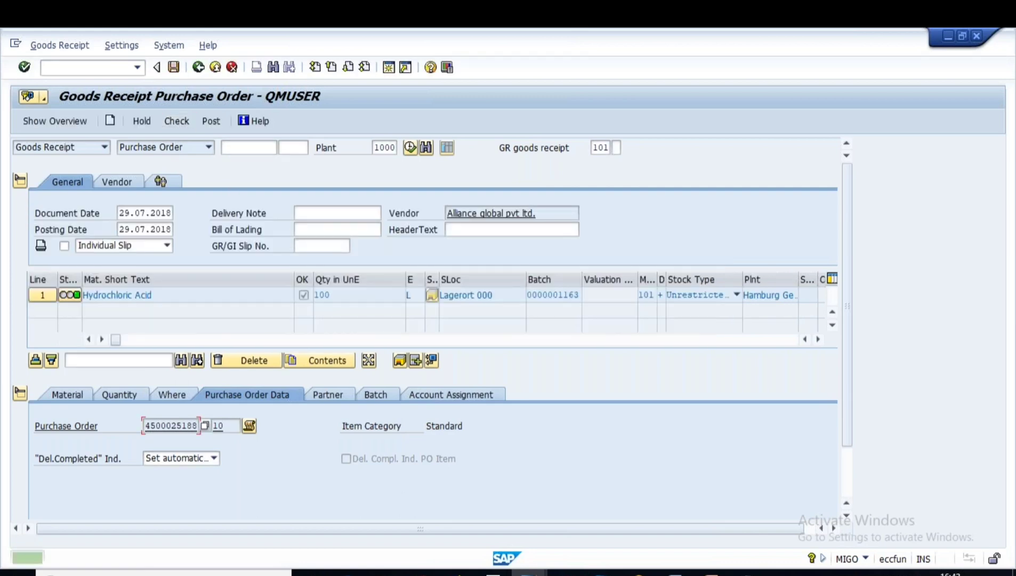
{"action": "left_click", "coordinate": [175, 67]}
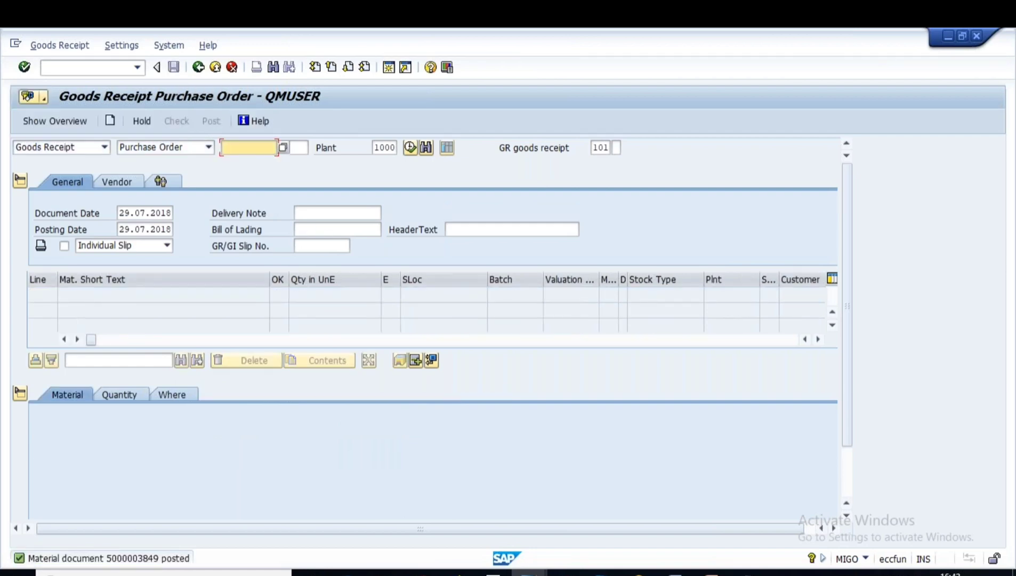
Copy the posted material document number from the message details and paste it after "Goods Receipt -" in the Notepad note
{"action": "left_click", "coordinate": [118, 558]}
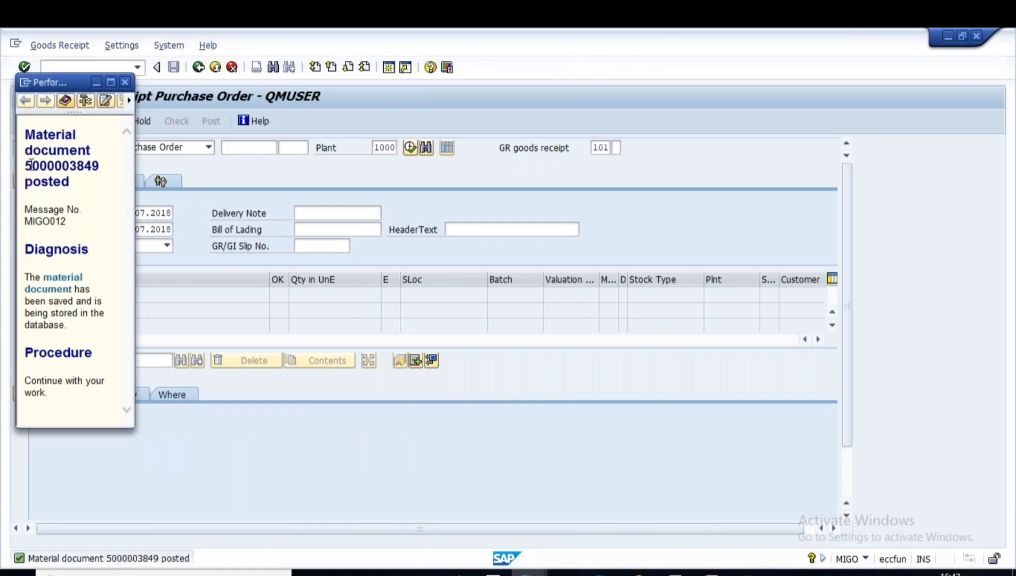
{"action": "left_click_drag", "start_coordinate": [30, 167], "coordinate": [96, 167]}
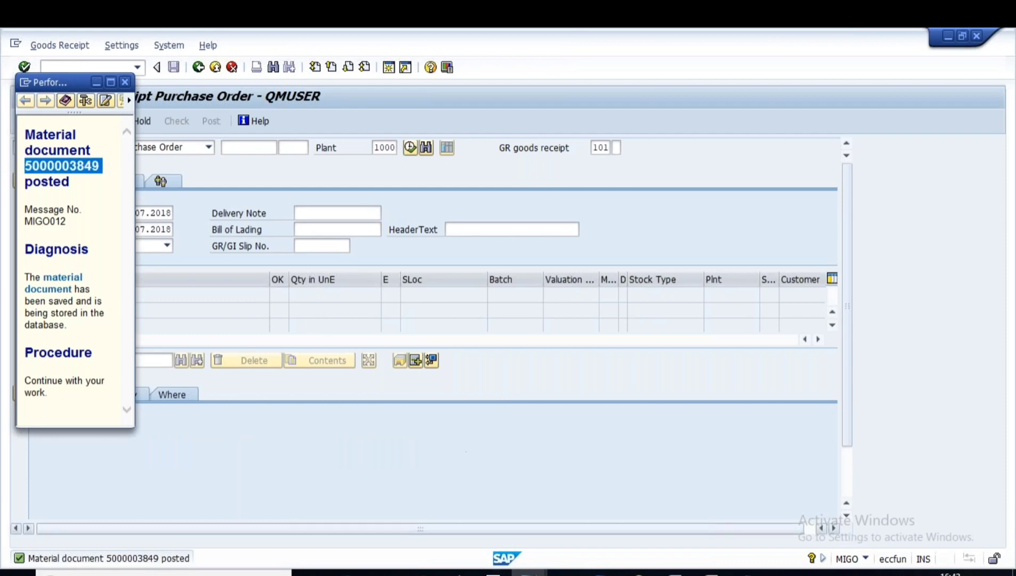
{"action": "key", "text": "alt+Tab"}
{"action": "key", "text": "ctrl+v"}
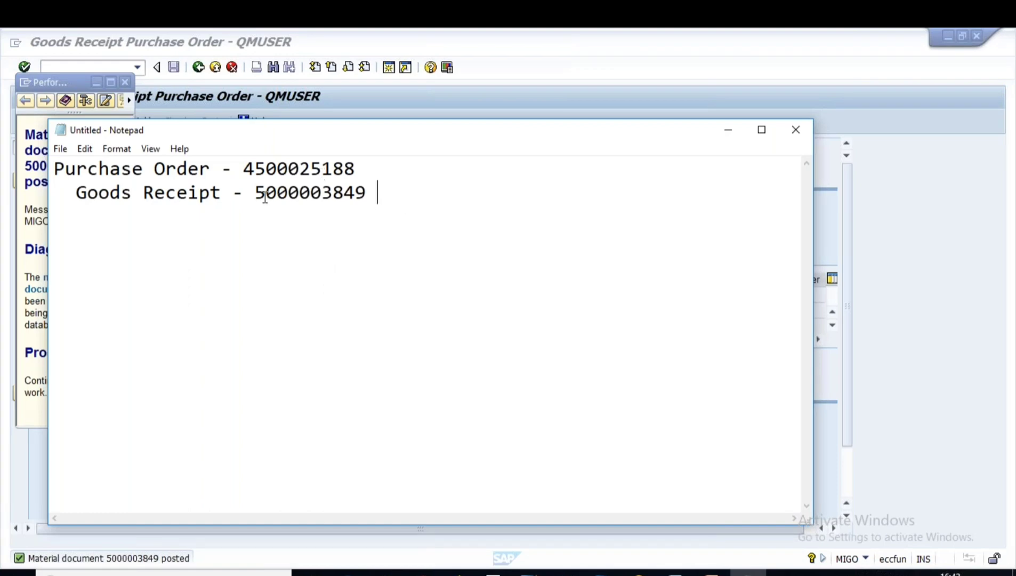
{"action": "left_click_drag", "start_coordinate": [256, 193], "coordinate": [364, 207]}
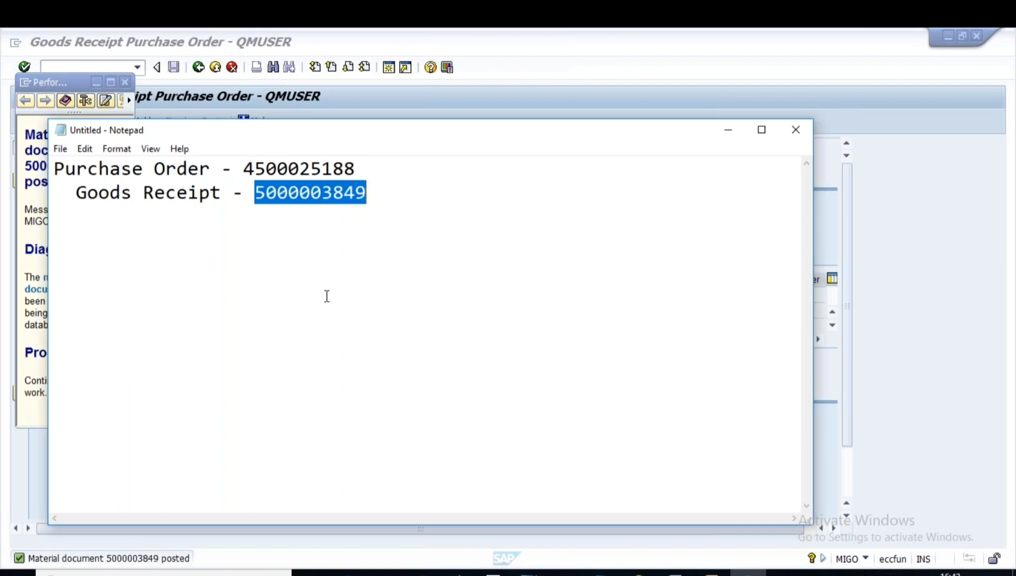
Add an indented third line reading "Return Delivery -" below the goods receipt line in the note
{"action": "left_click", "coordinate": [384, 192]}
{"action": "key", "text": "Return"}
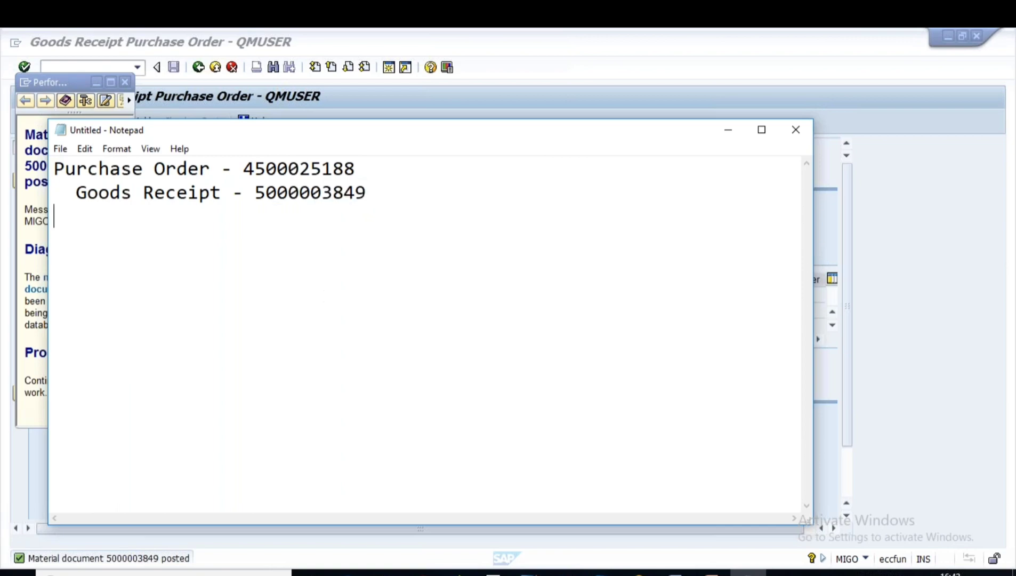
{"action": "key", "text": "Caps_Lock"}
{"action": "type", "text": "R"}
{"action": "key", "text": "Caps_Lock"}
{"action": "type", "text": "eturn"}
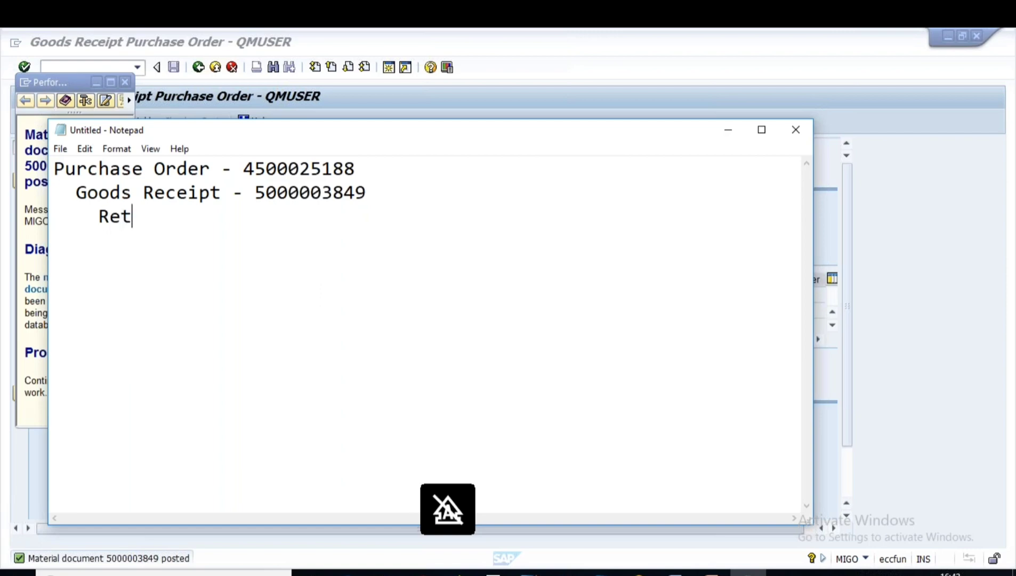
{"action": "key", "text": "Caps_Lock"}
{"action": "type", "text": "D"}
{"action": "key", "text": "Caps_Lock"}
{"action": "type", "text": "elivery -"}
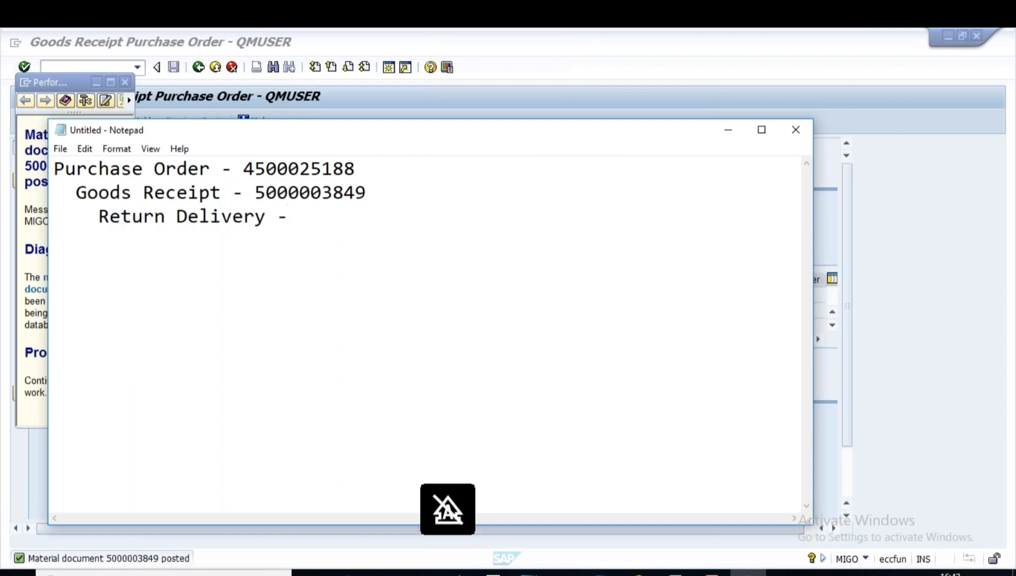
Close the message details window in SAP and minimize Notepad to return to the goods receipt screen
{"action": "key", "text": "alt+Tab"}
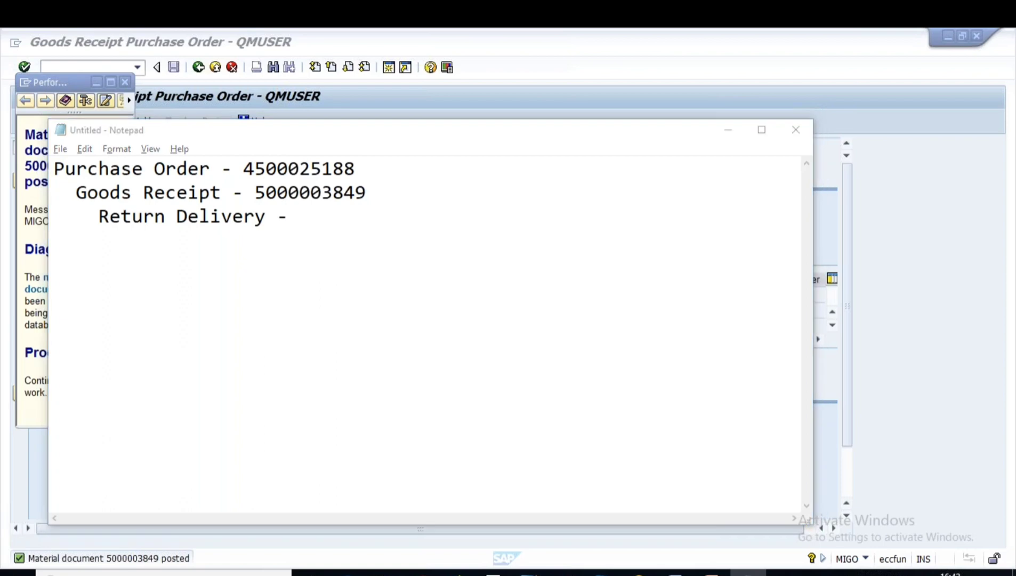
{"action": "left_click", "coordinate": [228, 195]}
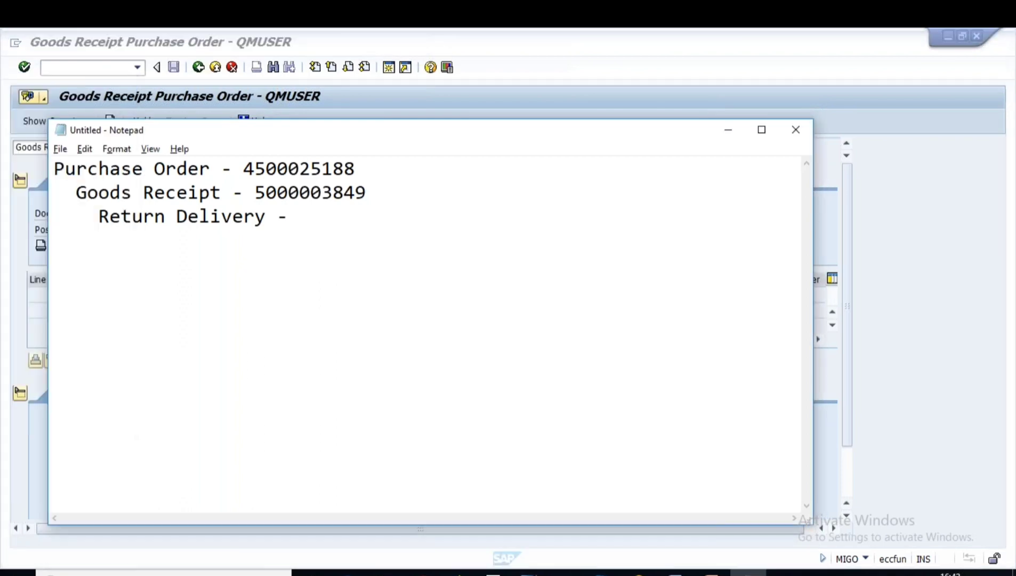
{"action": "left_click", "coordinate": [721, 130]}
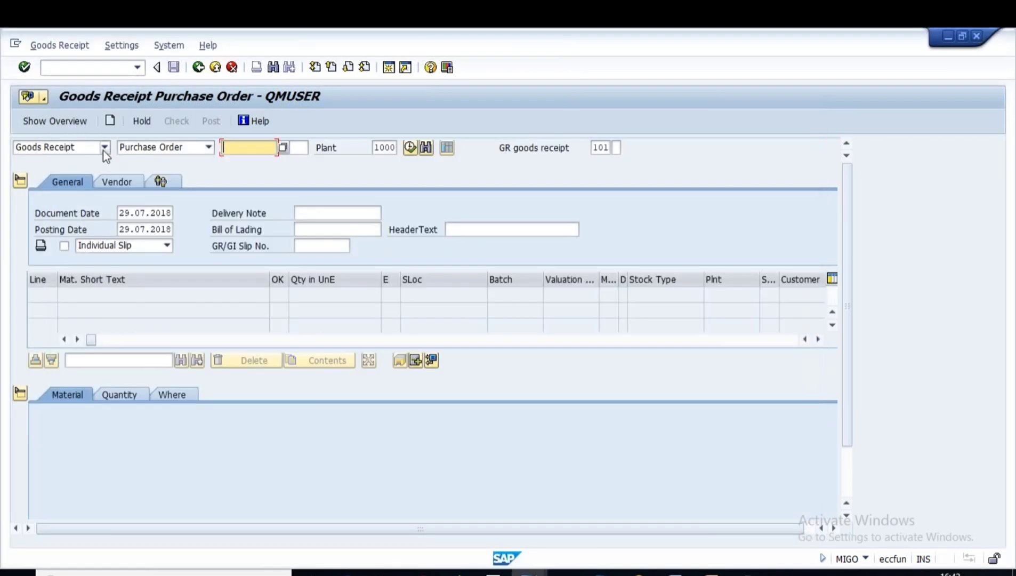
Change the transaction to Return Delivery with Material Document as the reference document type
{"action": "left_click", "coordinate": [105, 148]}
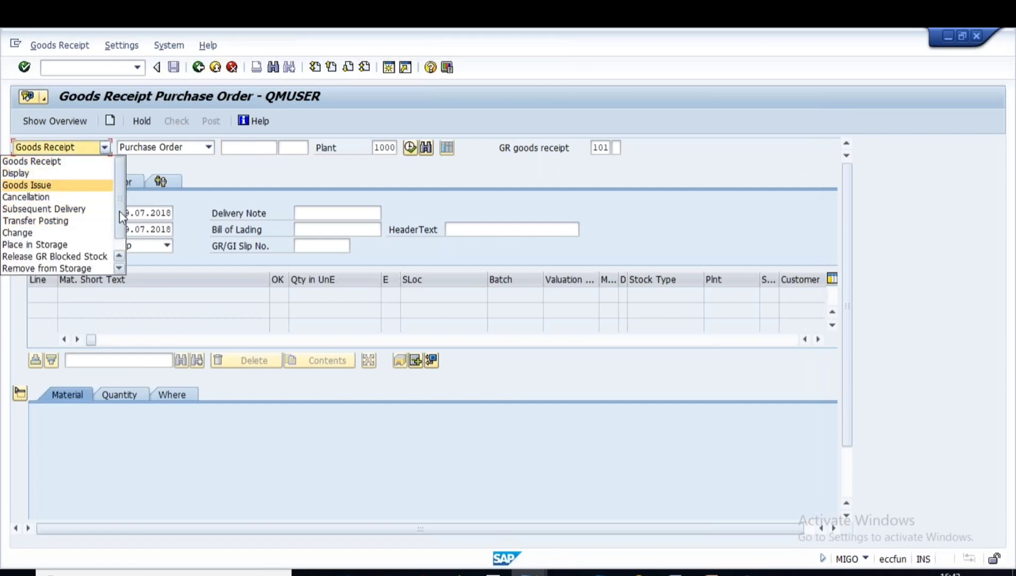
{"action": "left_click_drag", "start_coordinate": [120, 214], "coordinate": [120, 233]}
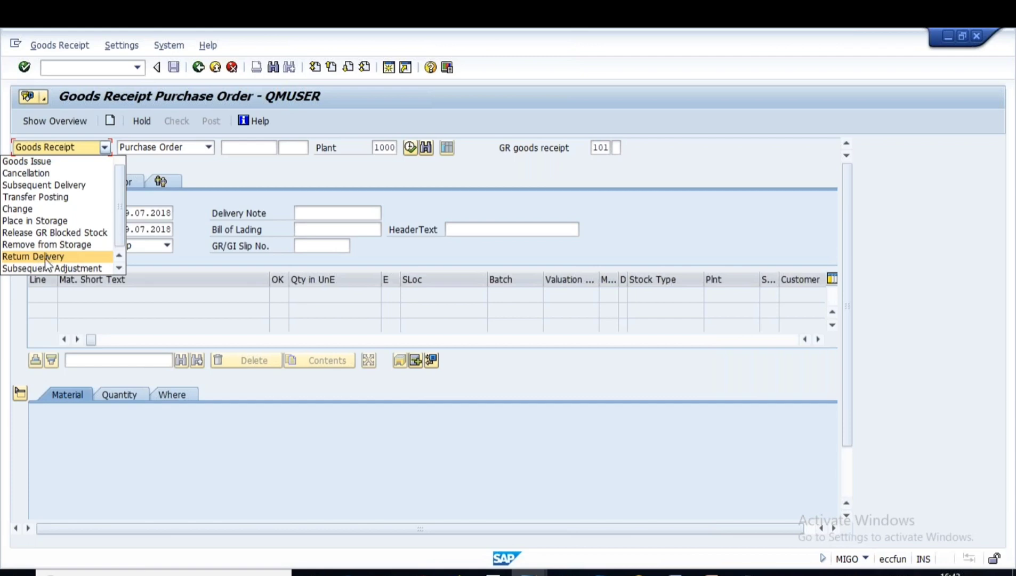
{"action": "left_click", "coordinate": [47, 257]}
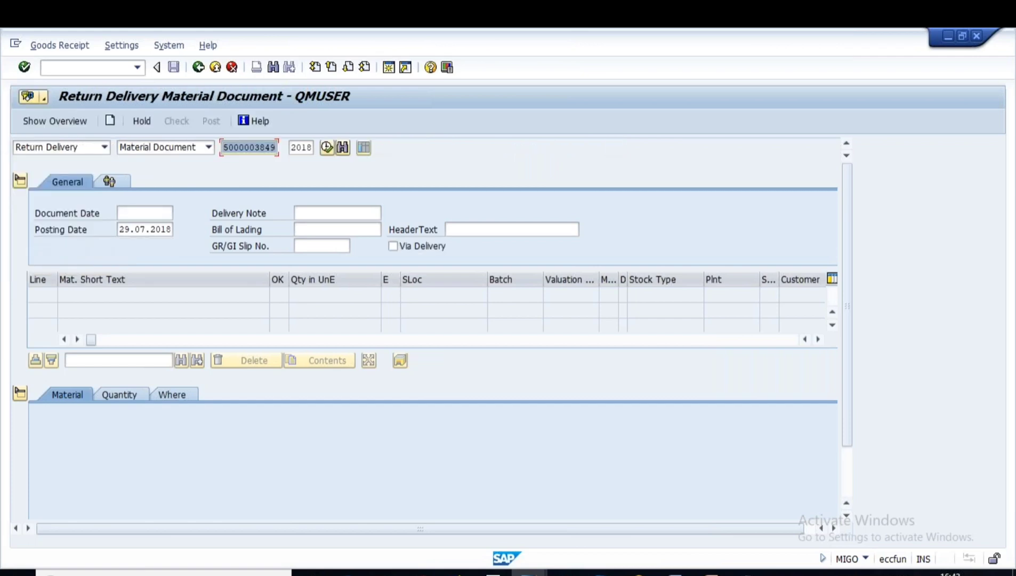
{"action": "left_click", "coordinate": [208, 148]}
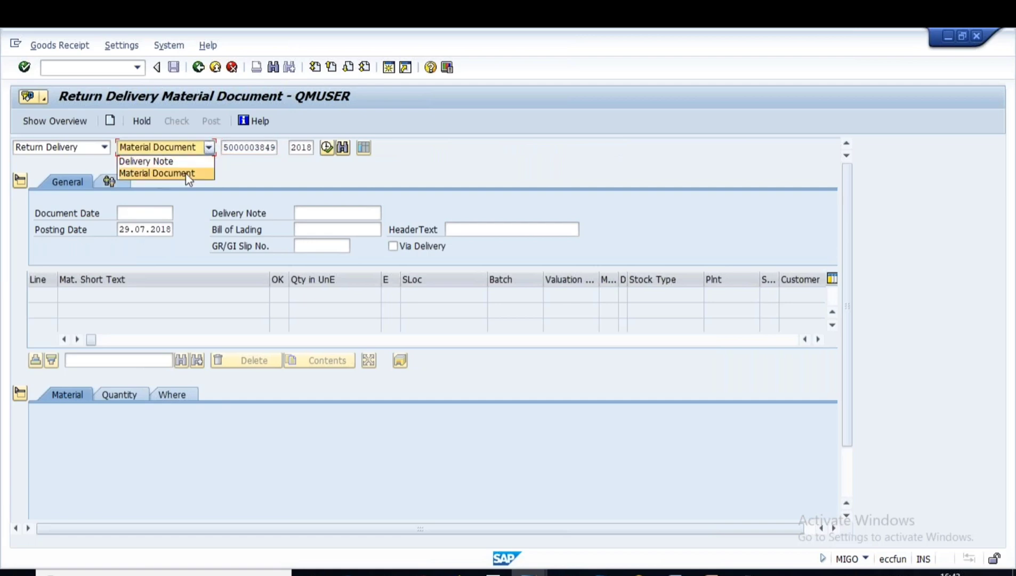
{"action": "left_click", "coordinate": [314, 215]}
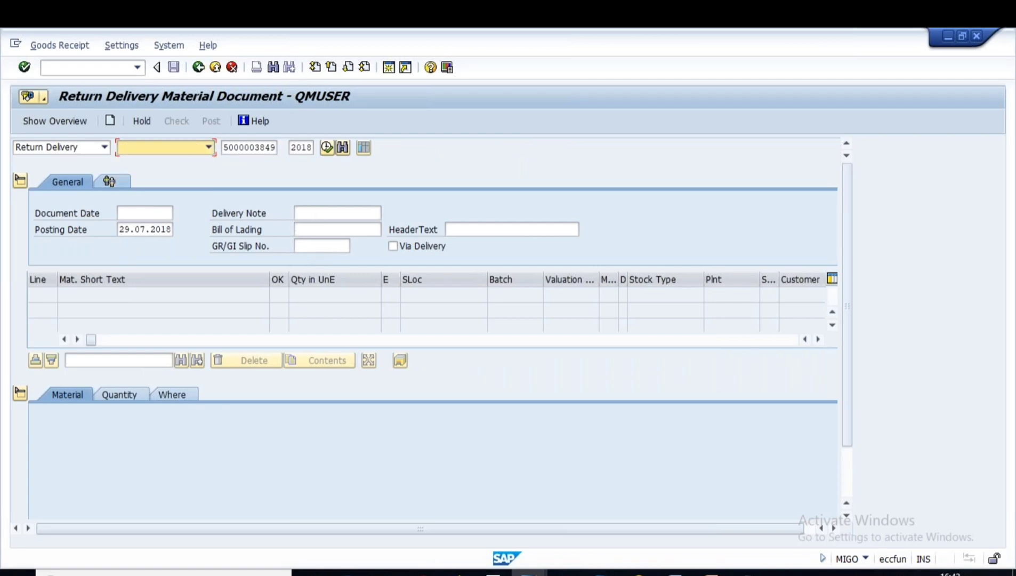
{"action": "left_click", "coordinate": [312, 215]}
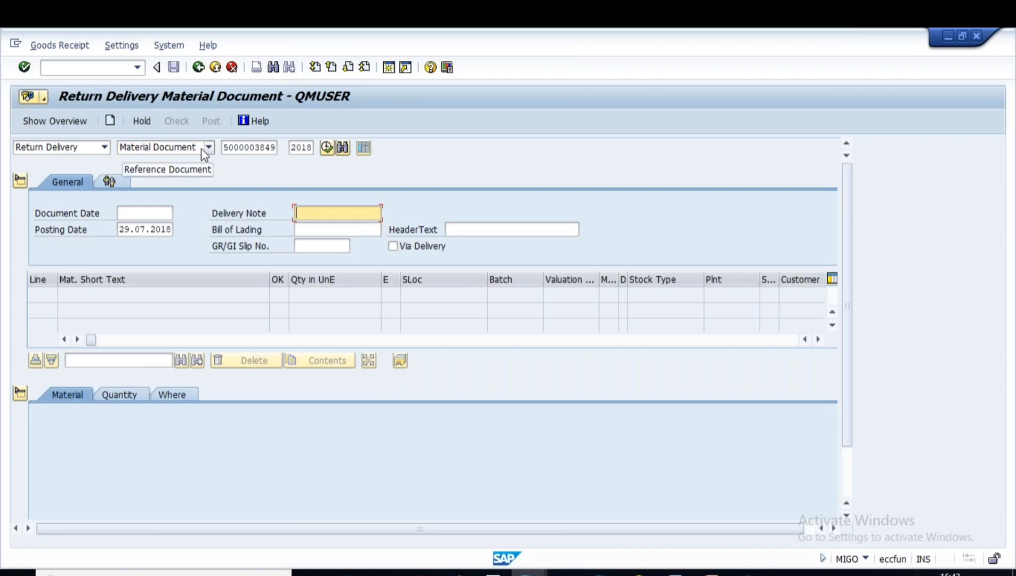
Compare the reference document with the goods receipt number noted in Notepad, and load that material document for the return delivery
{"action": "left_click", "coordinate": [748, 573]}
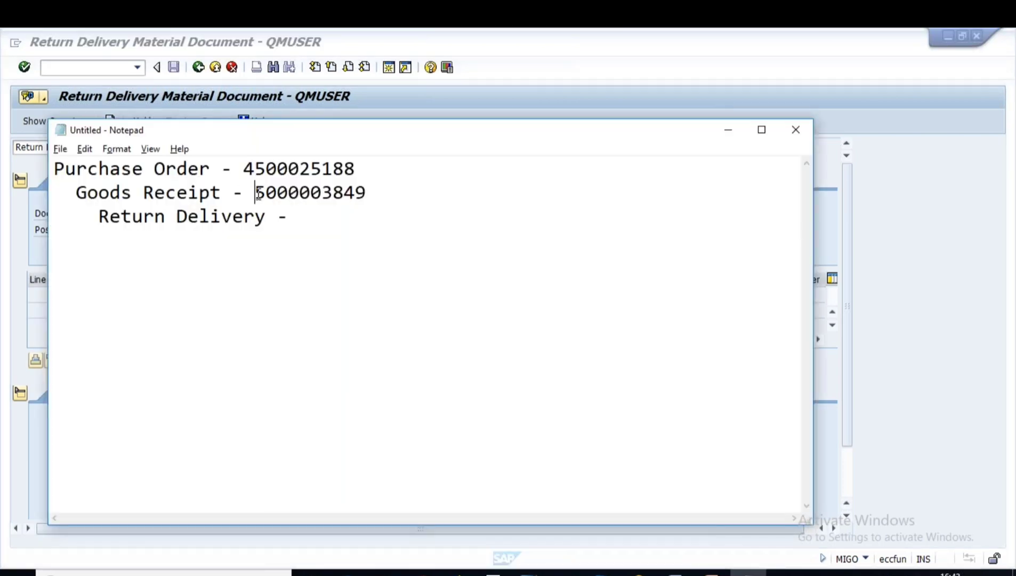
{"action": "left_click_drag", "start_coordinate": [256, 192], "coordinate": [392, 195]}
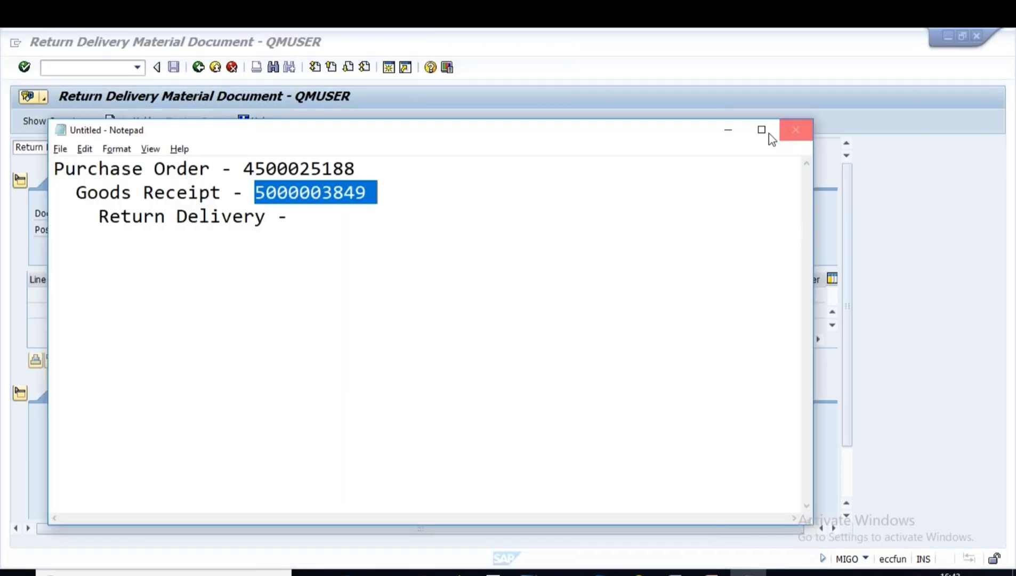
{"action": "left_click", "coordinate": [732, 132]}
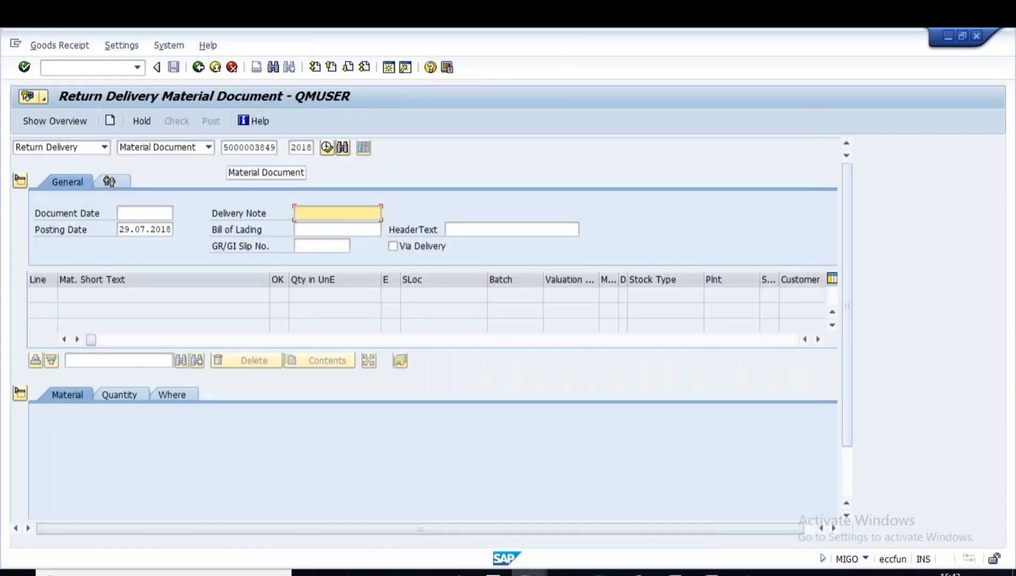
{"action": "left_click", "coordinate": [327, 148]}
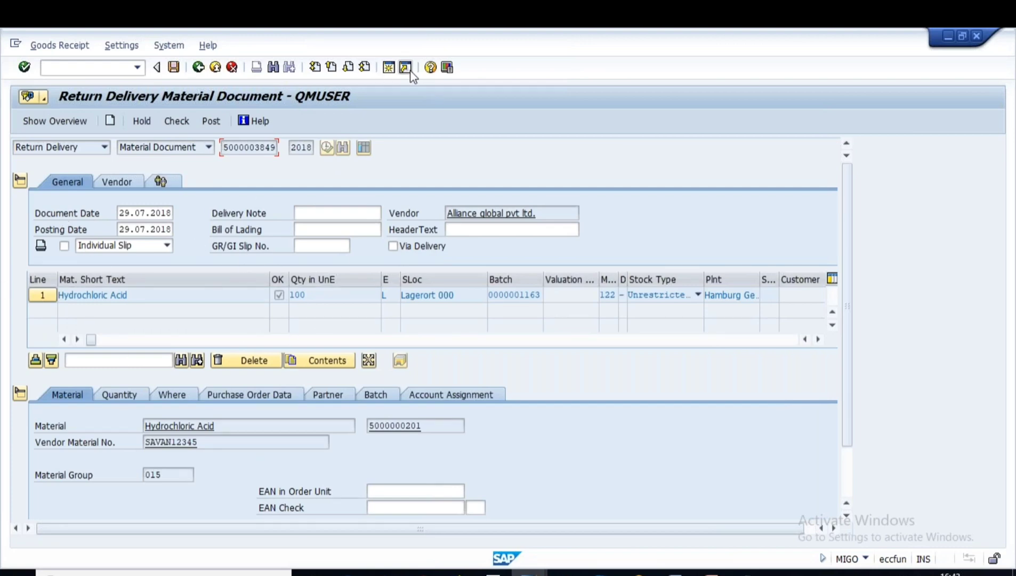
Open the purchase order with ME23N in a new session, collapse its header, and examine the item's purchase order history
{"action": "left_click", "coordinate": [389, 68]}
{"action": "type", "text": "me2"}
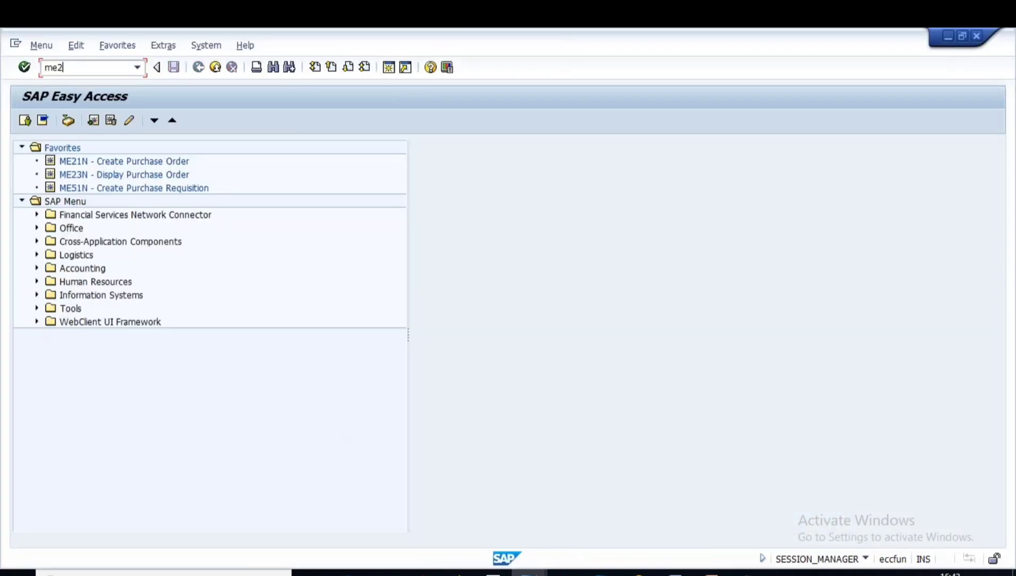
{"action": "type", "text": "3n"}
{"action": "key", "text": "Return"}
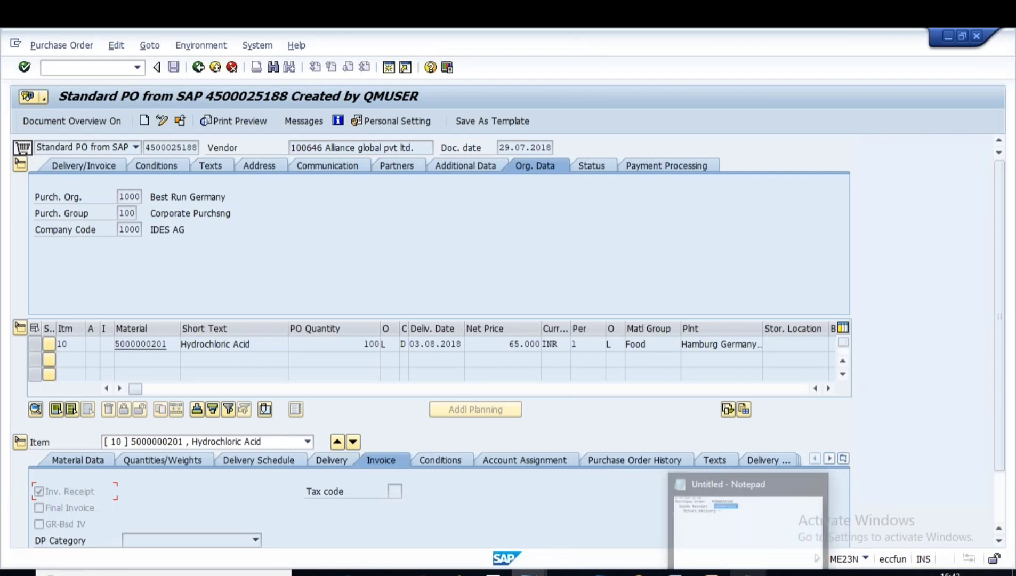
{"action": "left_click", "coordinate": [749, 572]}
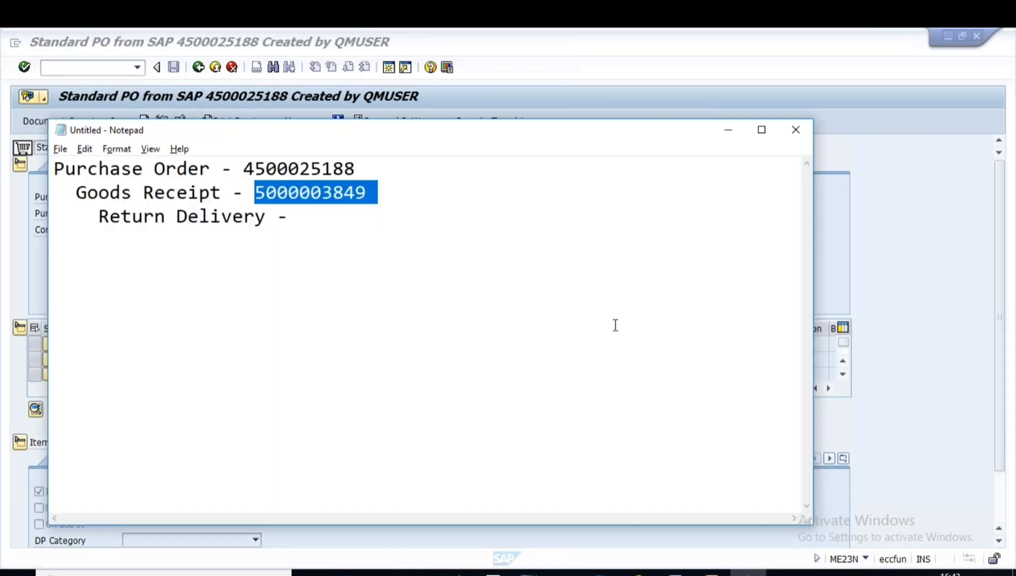
{"action": "key", "text": "alt+Tab"}
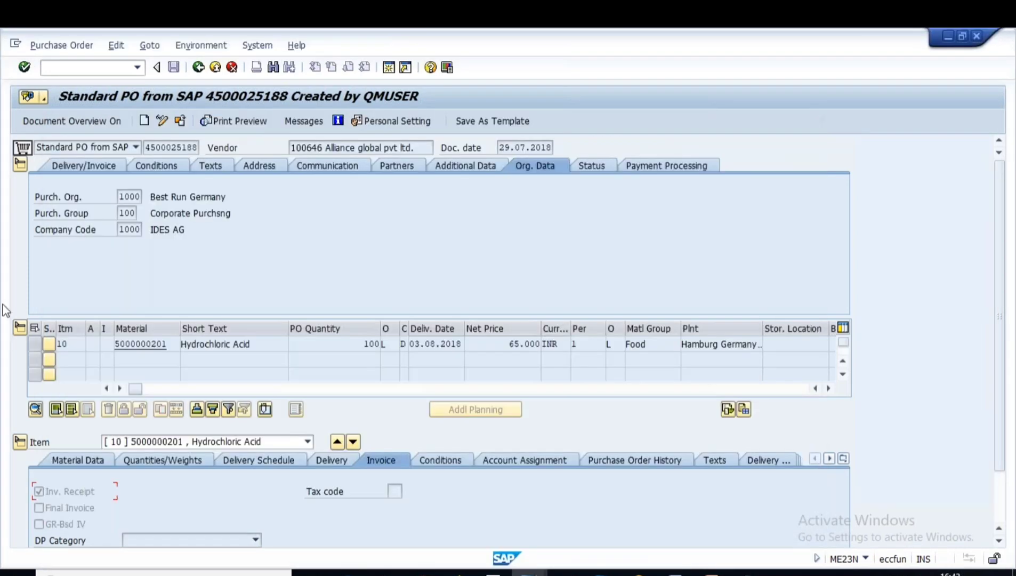
{"action": "left_click", "coordinate": [20, 165]}
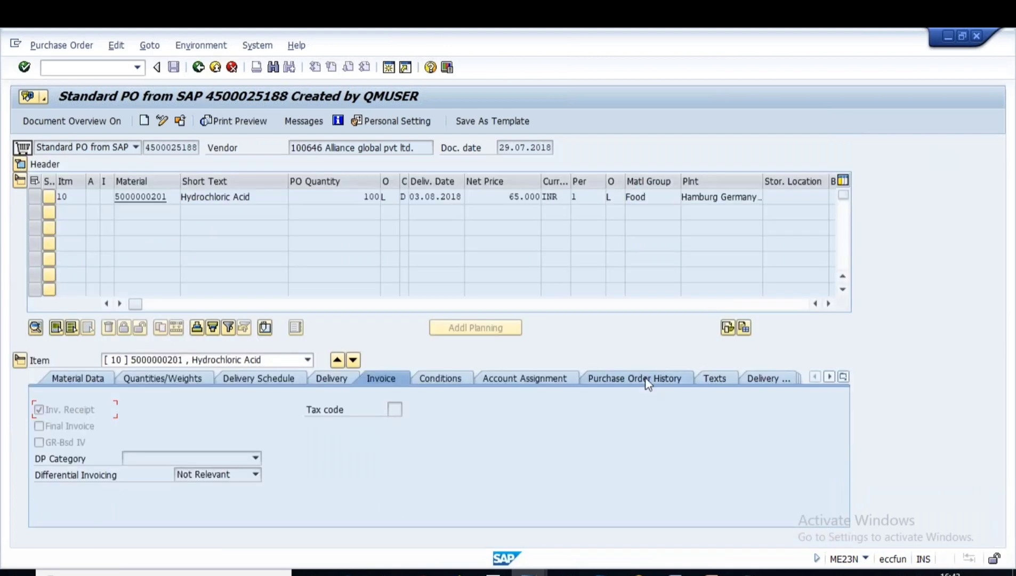
{"action": "left_click", "coordinate": [630, 377]}
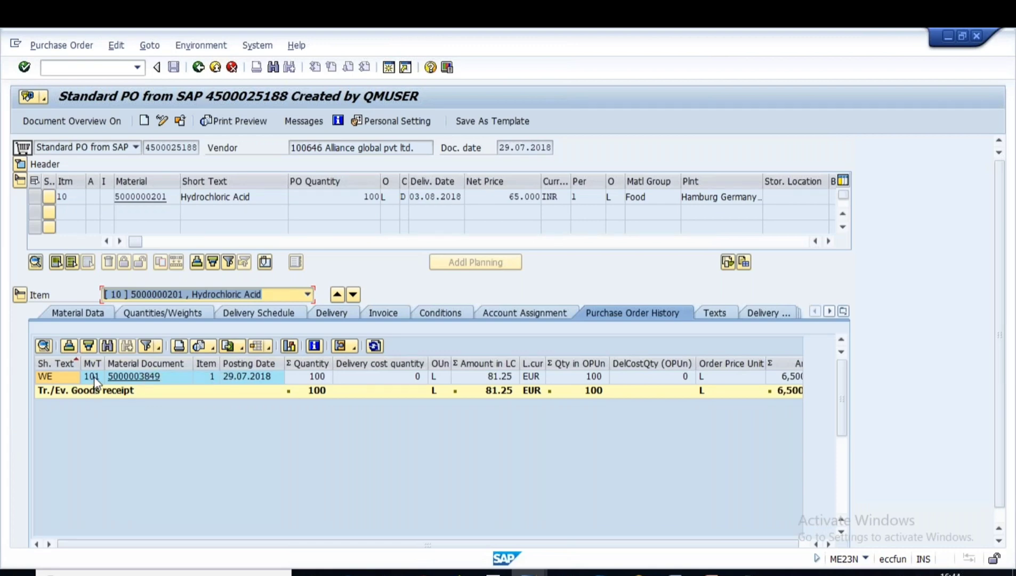
Switch back to the return delivery session and compare its movement type with the "Return Delivery to Vendor" slide in PowerPoint
{"action": "key", "text": "alt+Tab"}
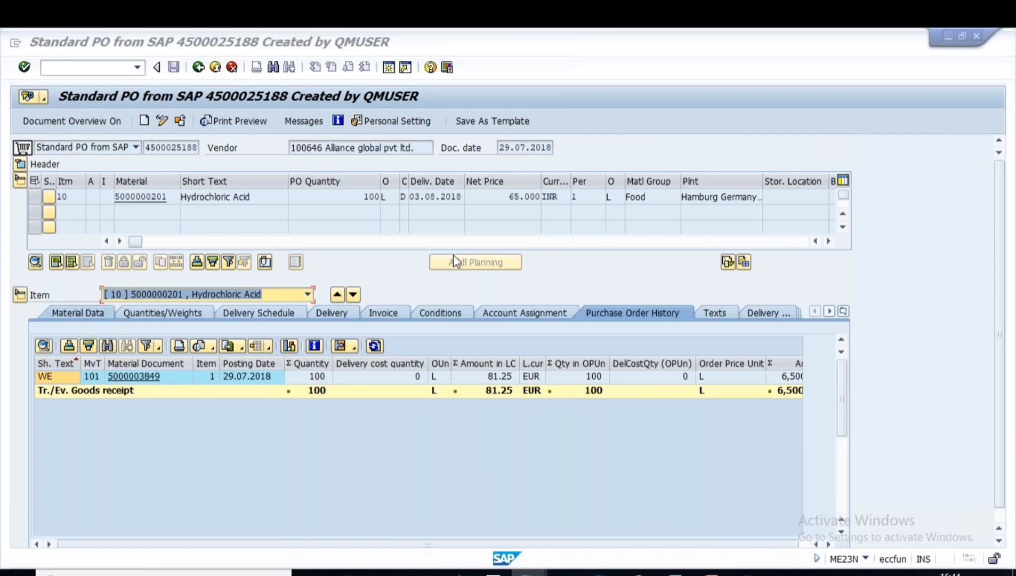
{"action": "key", "text": "alt+Tab"}
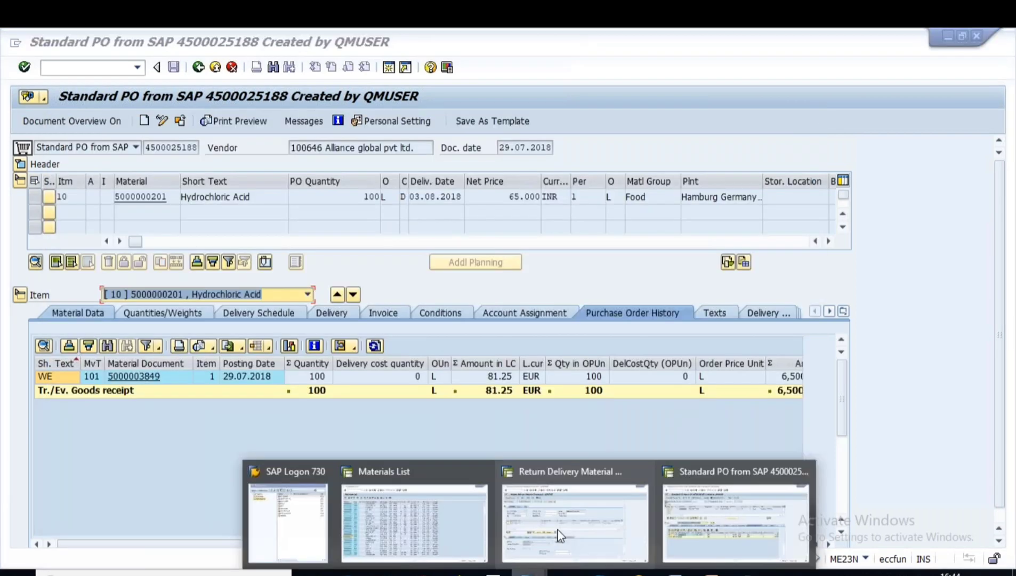
{"action": "left_click", "coordinate": [560, 534]}
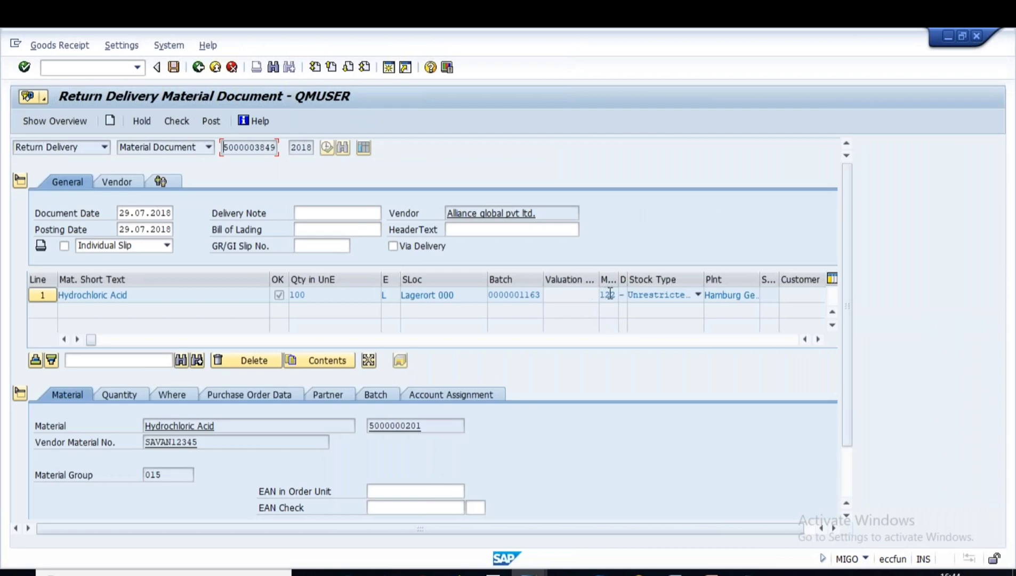
{"action": "left_click", "coordinate": [711, 573]}
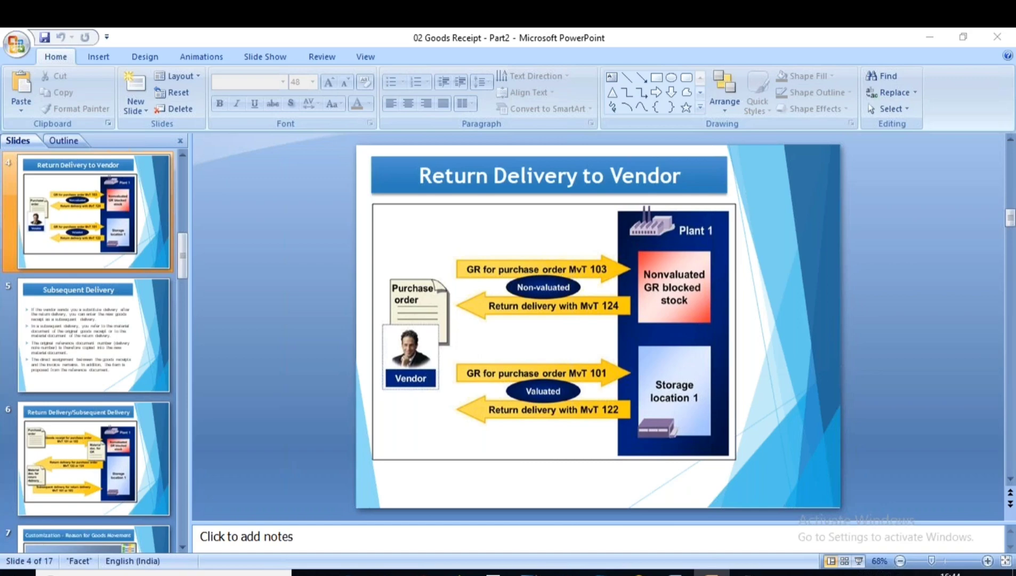
{"action": "key", "text": "alt+Tab"}
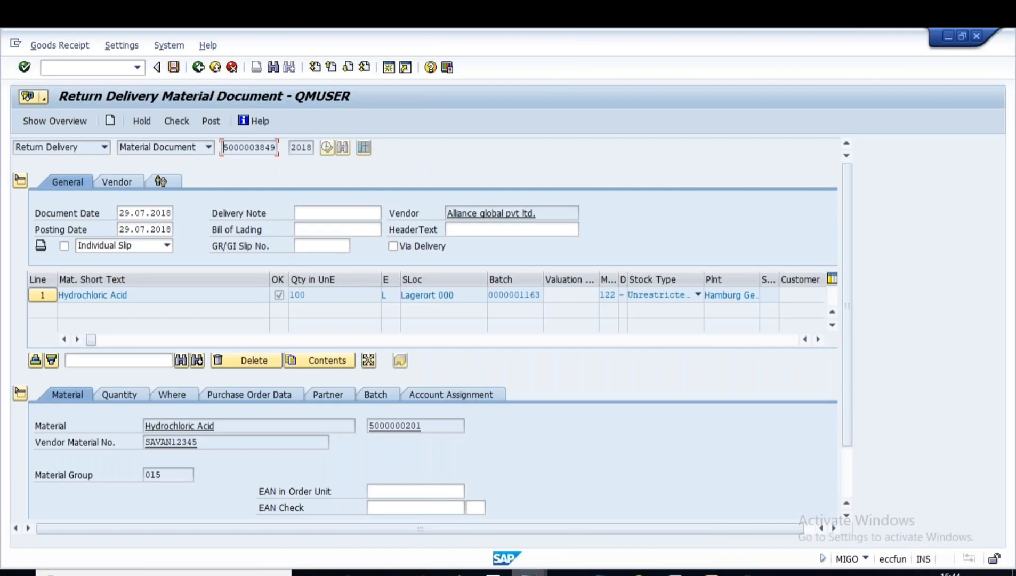
{"action": "left_click", "coordinate": [535, 574]}
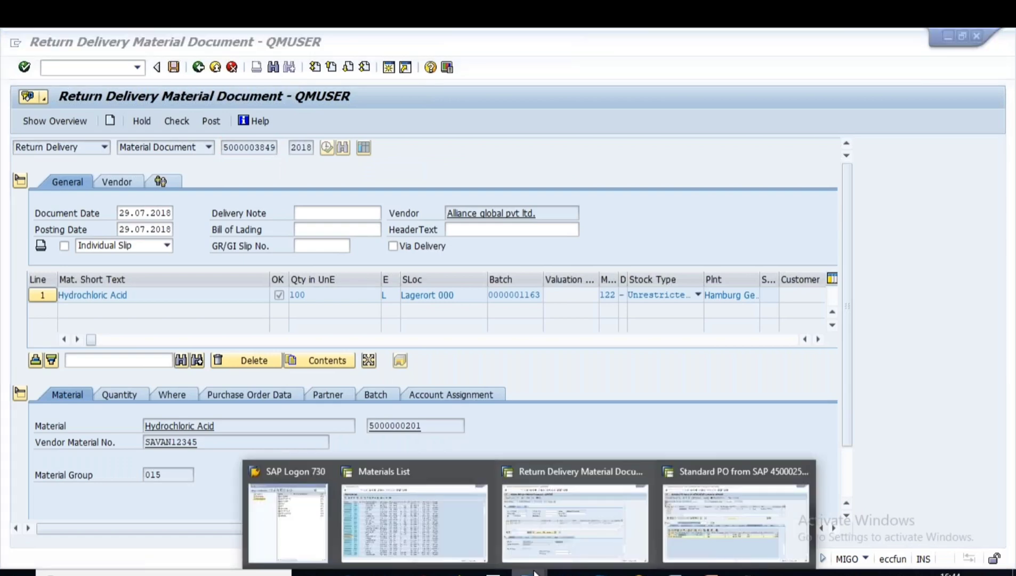
{"action": "left_click", "coordinate": [736, 520]}
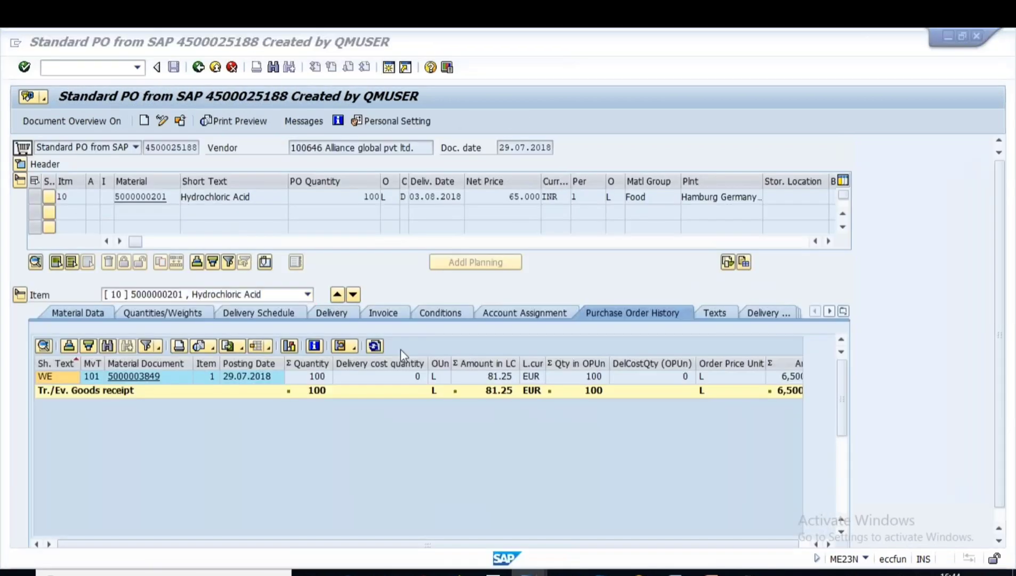
{"action": "type", "text": "mmb"}
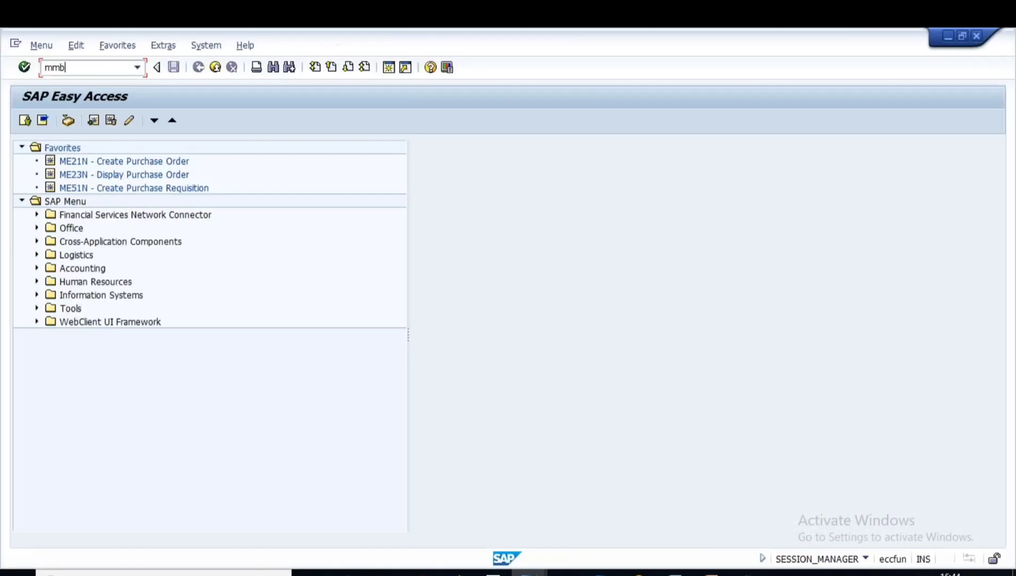
{"action": "type", "text": "e"}
{"action": "key", "text": "Return"}
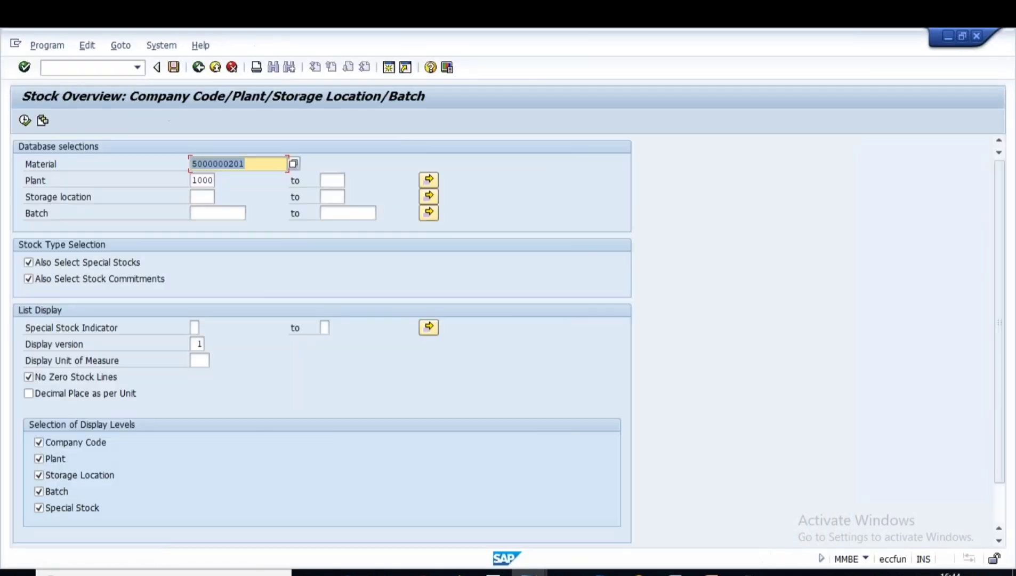
{"action": "left_click", "coordinate": [25, 120]}
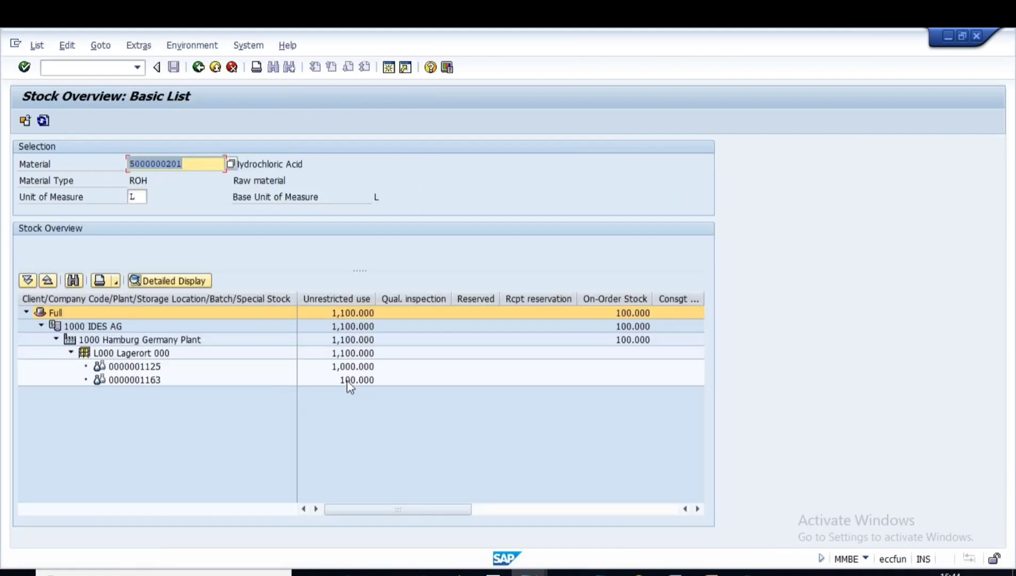
{"action": "double_click", "coordinate": [349, 380]}
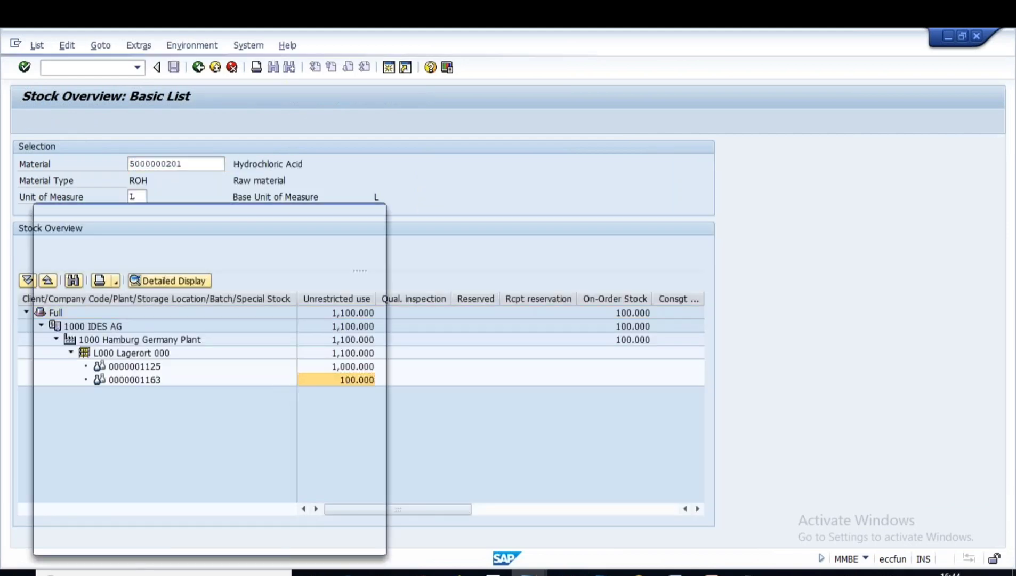
{"action": "left_click", "coordinate": [377, 213]}
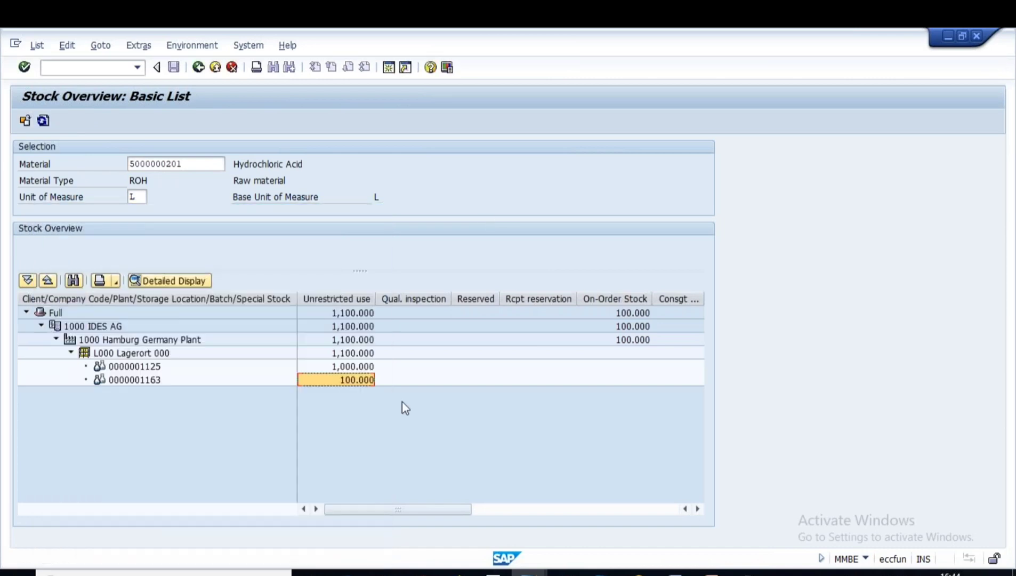
{"action": "double_click", "coordinate": [372, 381]}
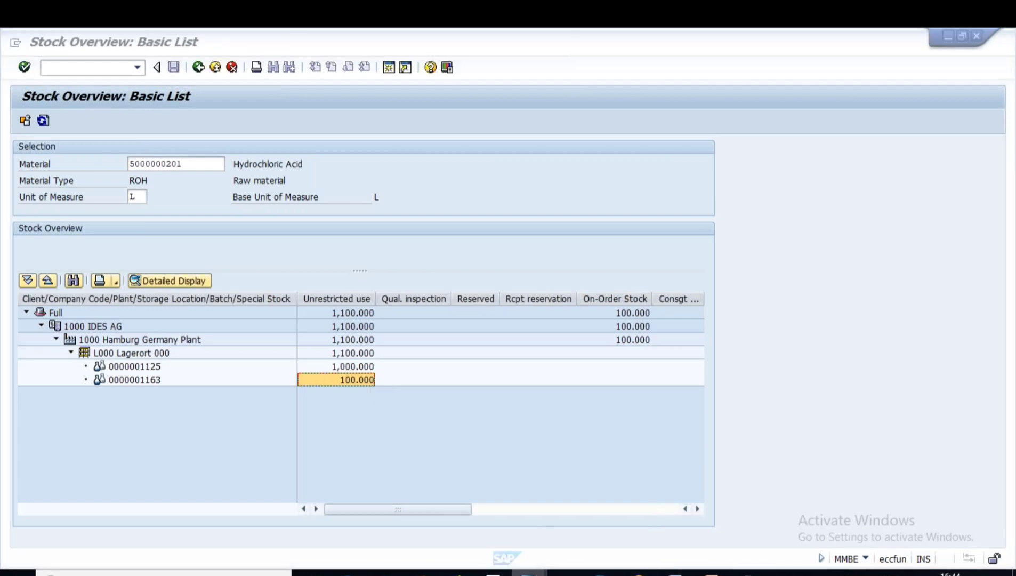
Return to the return delivery session, check the document, and acknowledge the message log
{"action": "mouse_move", "coordinate": [528, 573]}
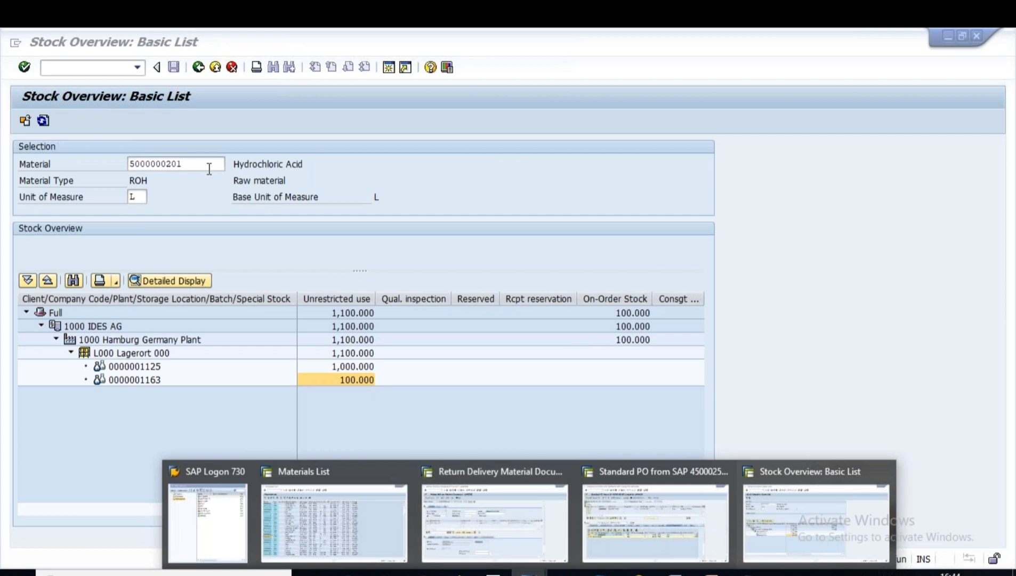
{"action": "left_click", "coordinate": [504, 513]}
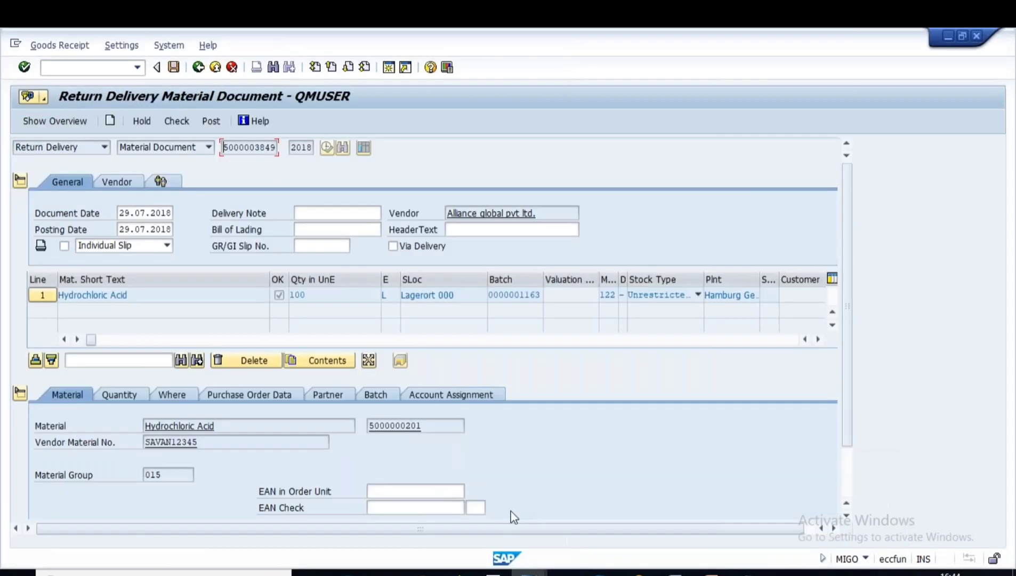
{"action": "left_click", "coordinate": [177, 120]}
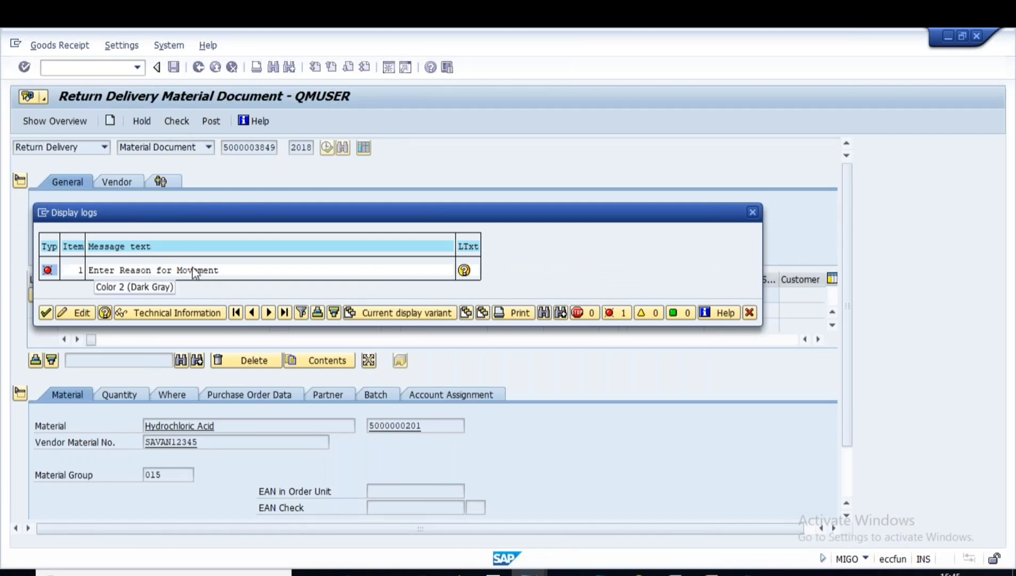
{"action": "left_click", "coordinate": [46, 312]}
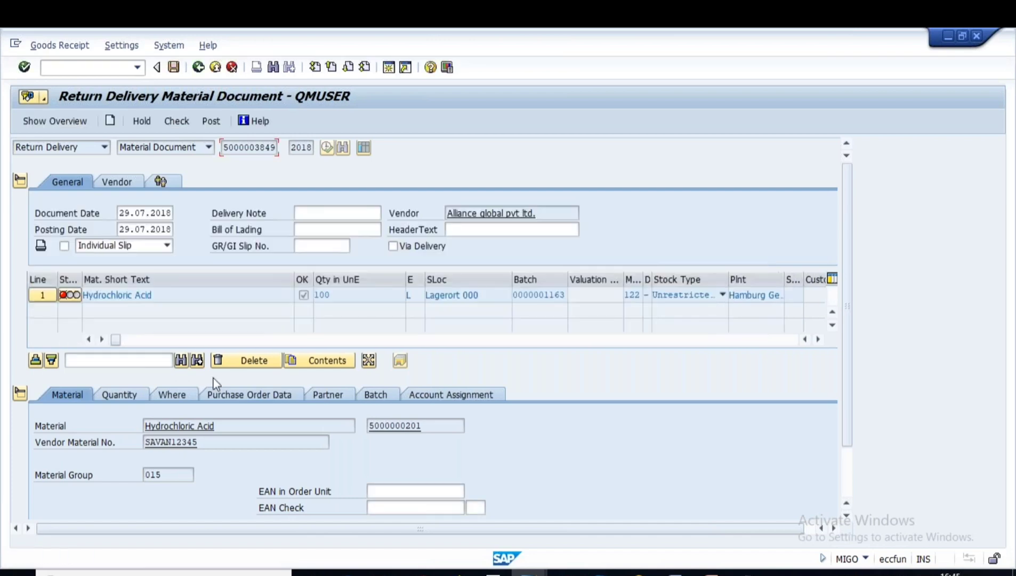
Review the return delivery item's purchase order, partner, batch, account assignment, material and quantity details
{"action": "scroll", "coordinate": [216, 383], "scroll_direction": "down", "scroll_amount": 1}
{"action": "left_click", "coordinate": [241, 330]}
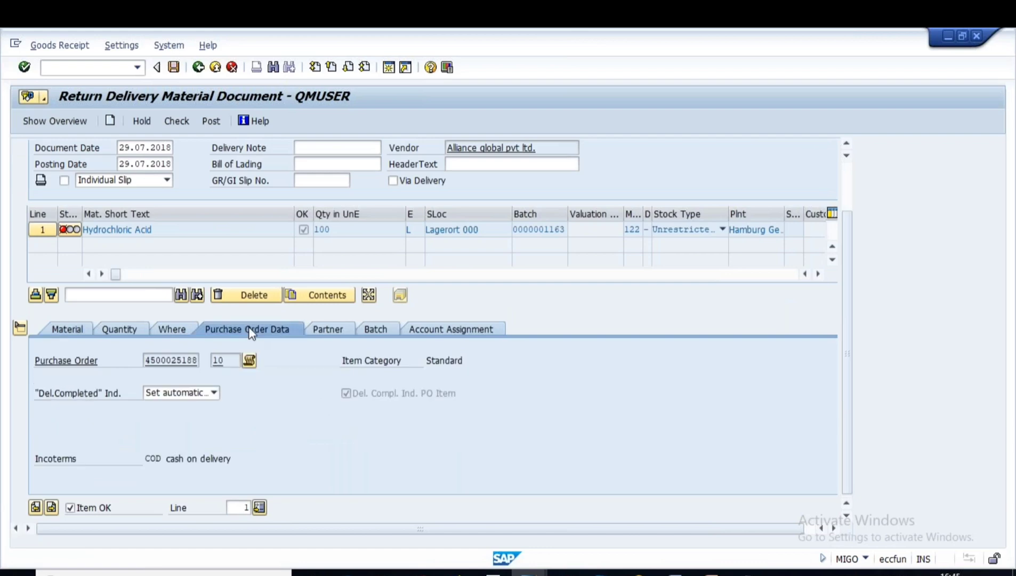
{"action": "left_click", "coordinate": [346, 330]}
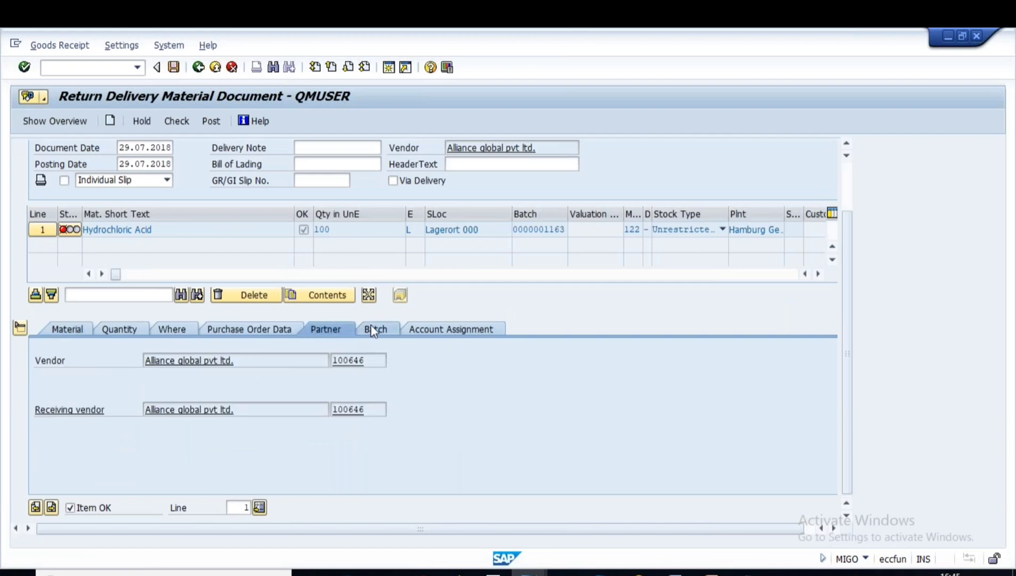
{"action": "left_click", "coordinate": [372, 329]}
{"action": "left_click", "coordinate": [436, 330]}
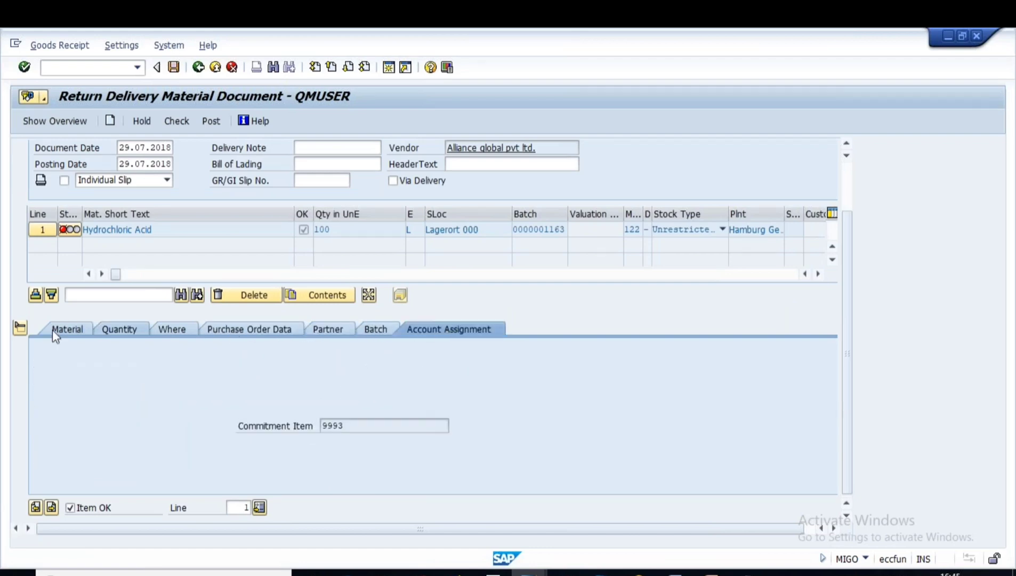
{"action": "left_click", "coordinate": [76, 331]}
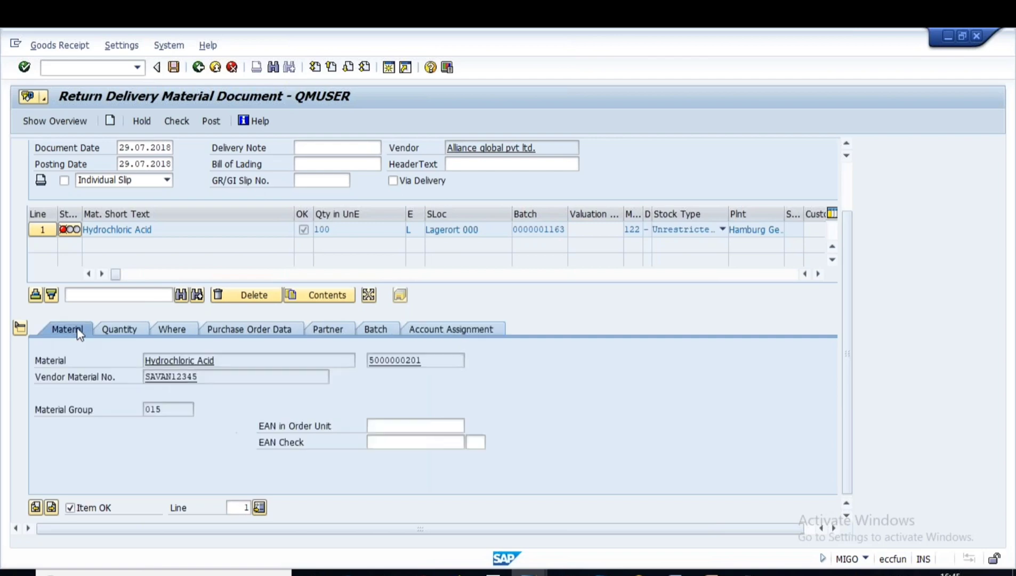
{"action": "left_click", "coordinate": [133, 329]}
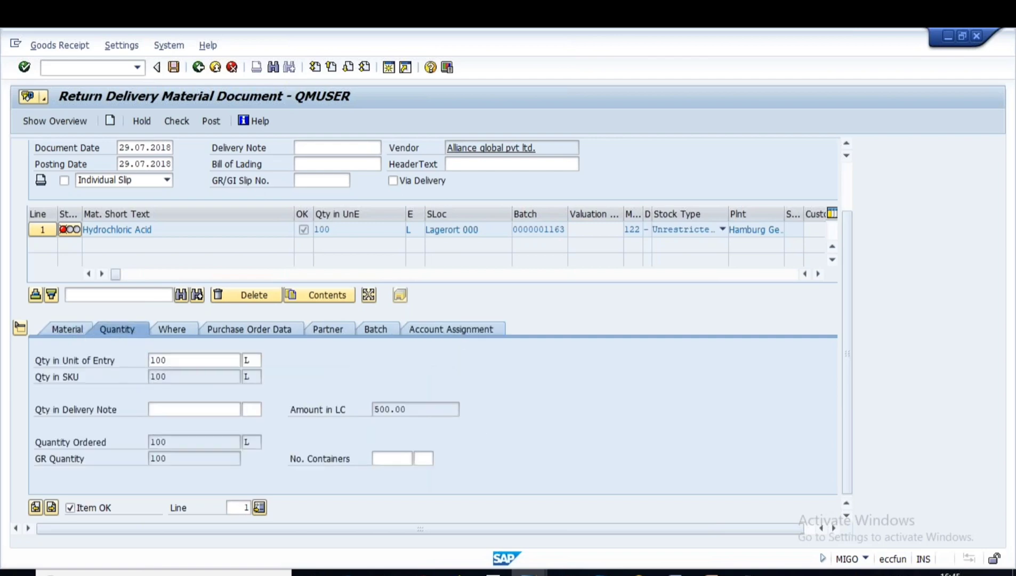
{"action": "scroll", "coordinate": [466, 435], "scroll_direction": "up", "scroll_amount": 2}
{"action": "scroll", "coordinate": [465, 434], "scroll_direction": "up", "scroll_amount": 1}
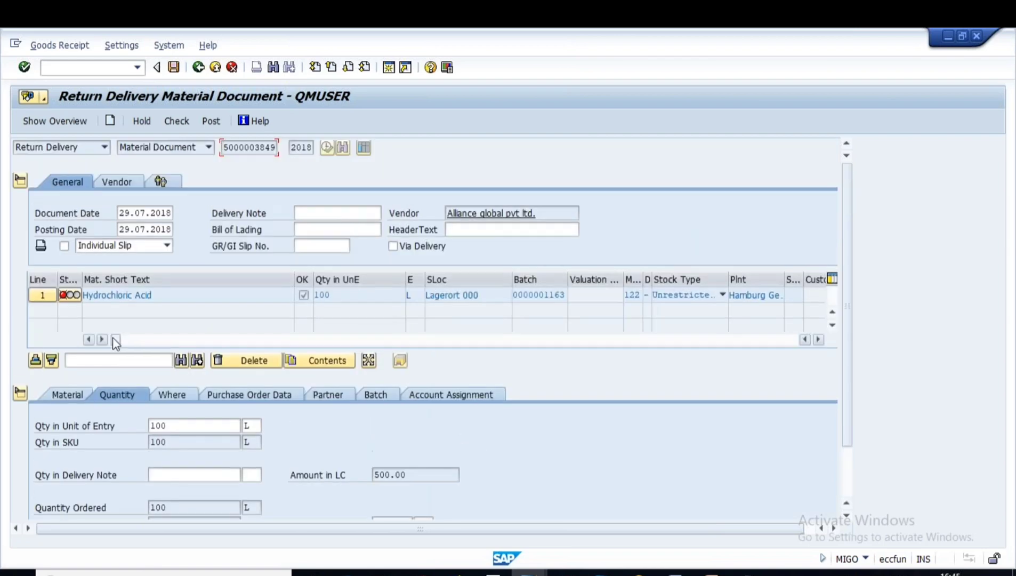
Collapse the item detail area and look through the item overview columns for the reason for movement
{"action": "left_click_drag", "start_coordinate": [114, 338], "coordinate": [433, 348]}
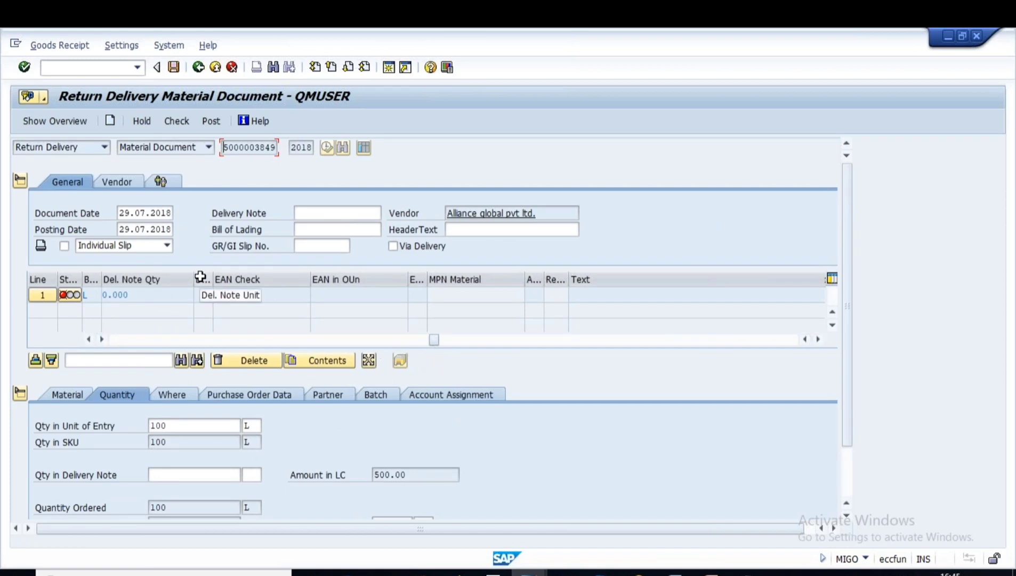
{"action": "left_click_drag", "start_coordinate": [431, 338], "coordinate": [164, 336]}
{"action": "left_click", "coordinate": [357, 295]}
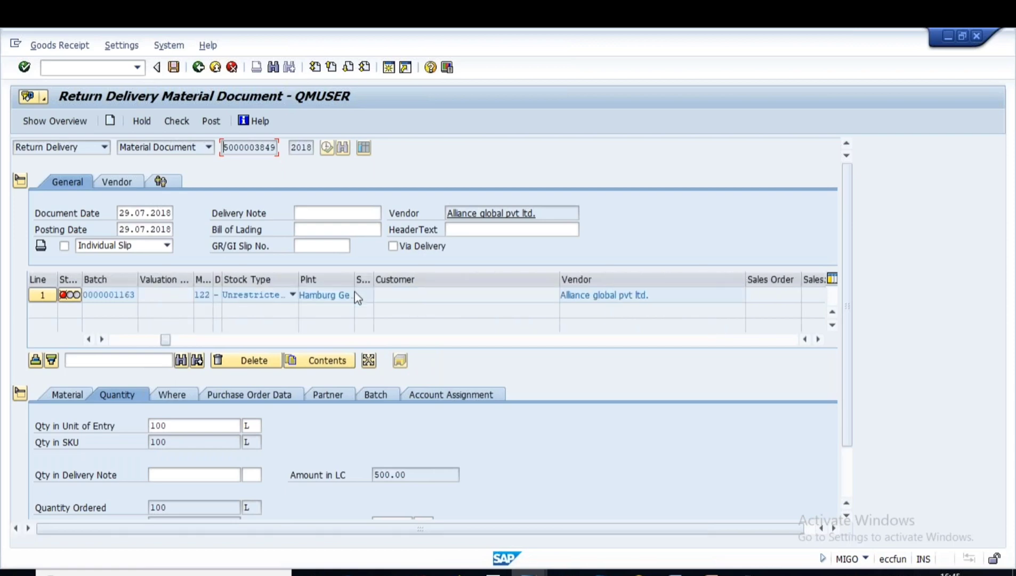
{"action": "left_click", "coordinate": [20, 394]}
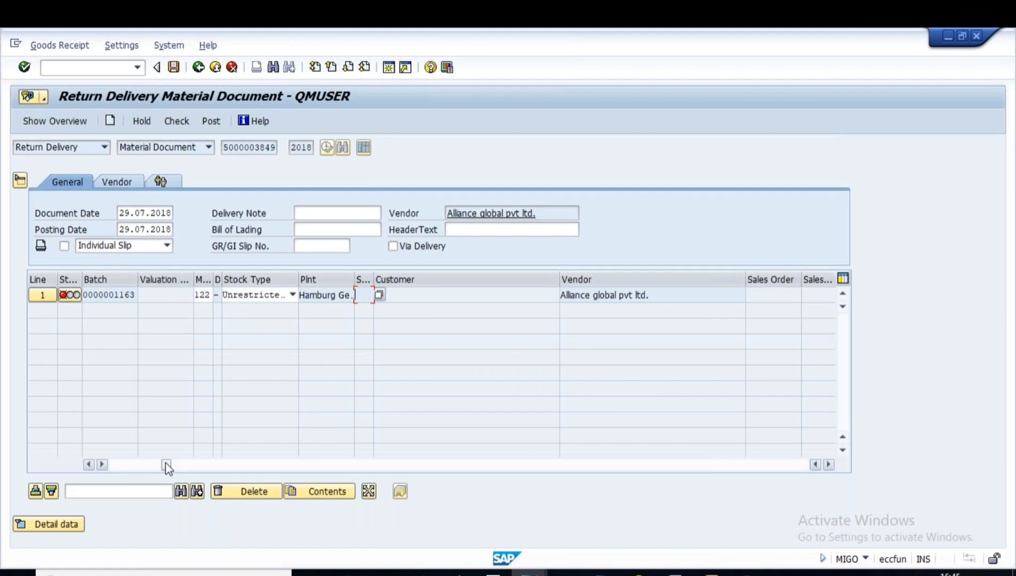
{"action": "left_click_drag", "start_coordinate": [166, 465], "coordinate": [418, 467]}
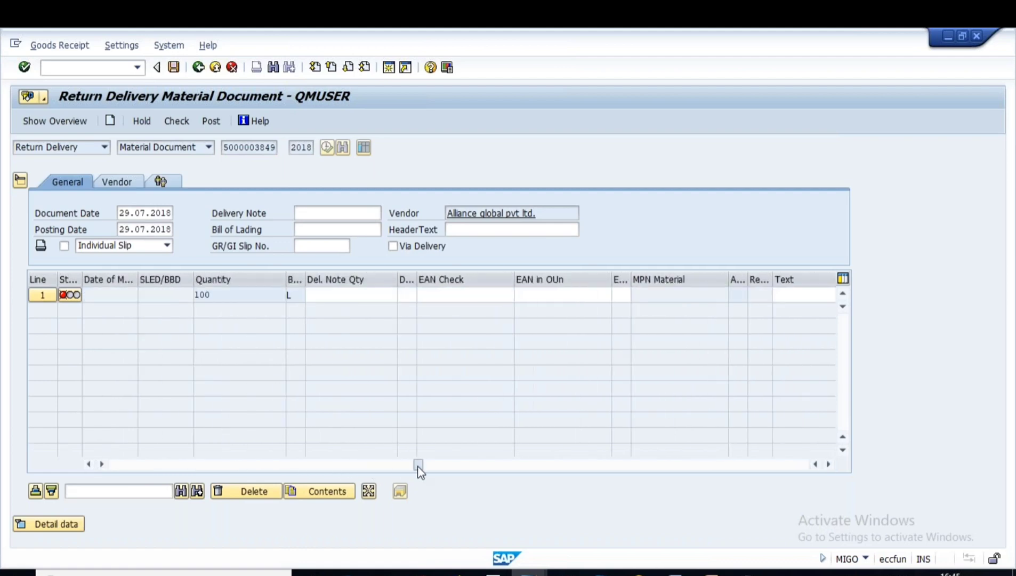
{"action": "left_click", "coordinate": [408, 293]}
{"action": "left_click_drag", "start_coordinate": [409, 464], "coordinate": [325, 472]}
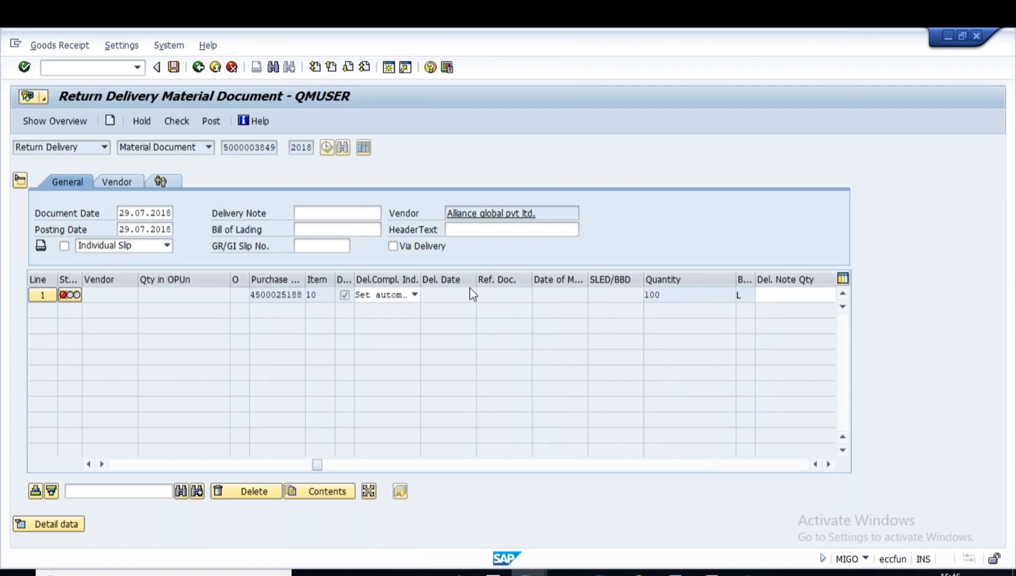
{"action": "left_click_drag", "start_coordinate": [320, 467], "coordinate": [379, 472]}
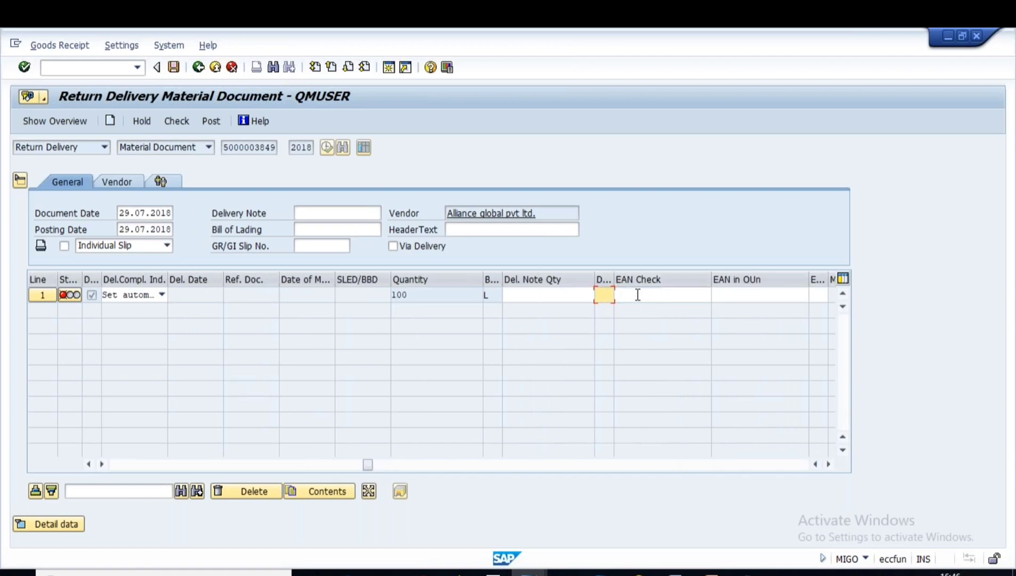
{"action": "left_click", "coordinate": [536, 291]}
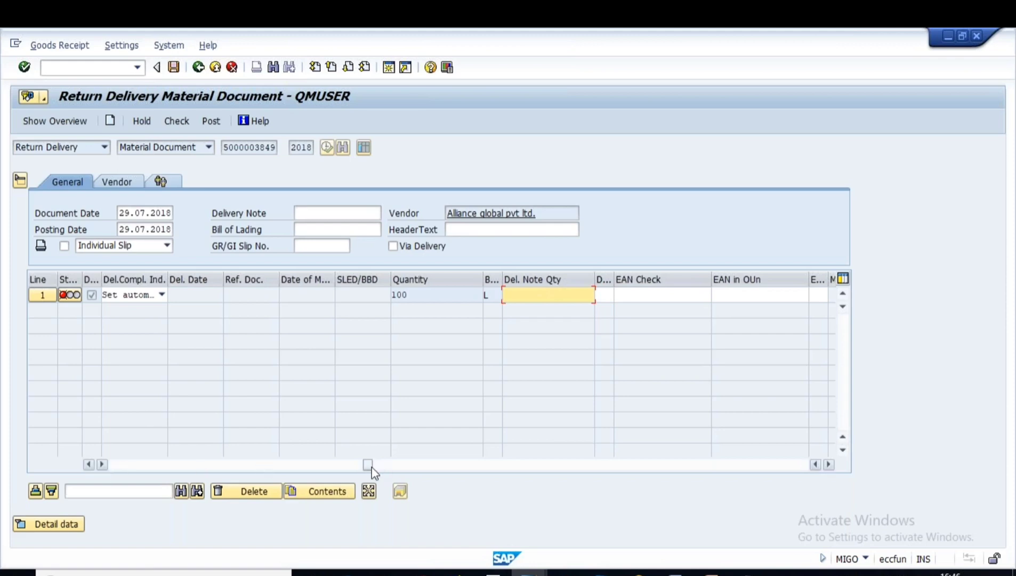
Enter "quality problem" as the item text of line 1 in the return delivery
{"action": "left_click_drag", "start_coordinate": [370, 468], "coordinate": [460, 466]}
{"action": "left_click", "coordinate": [440, 286]}
{"action": "left_click", "coordinate": [495, 294]}
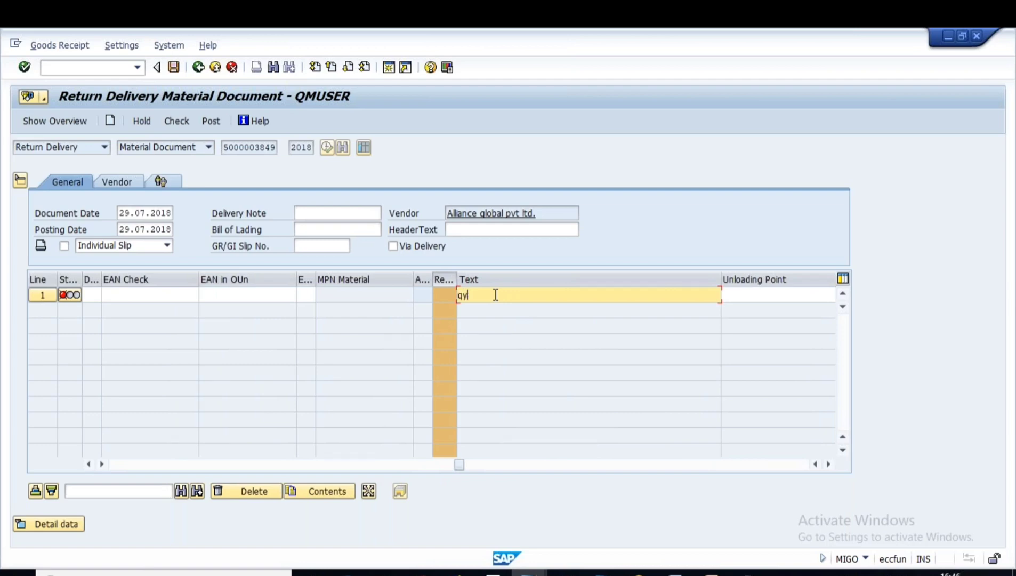
{"action": "type", "text": "quality problem"}
{"action": "key", "text": "Return"}
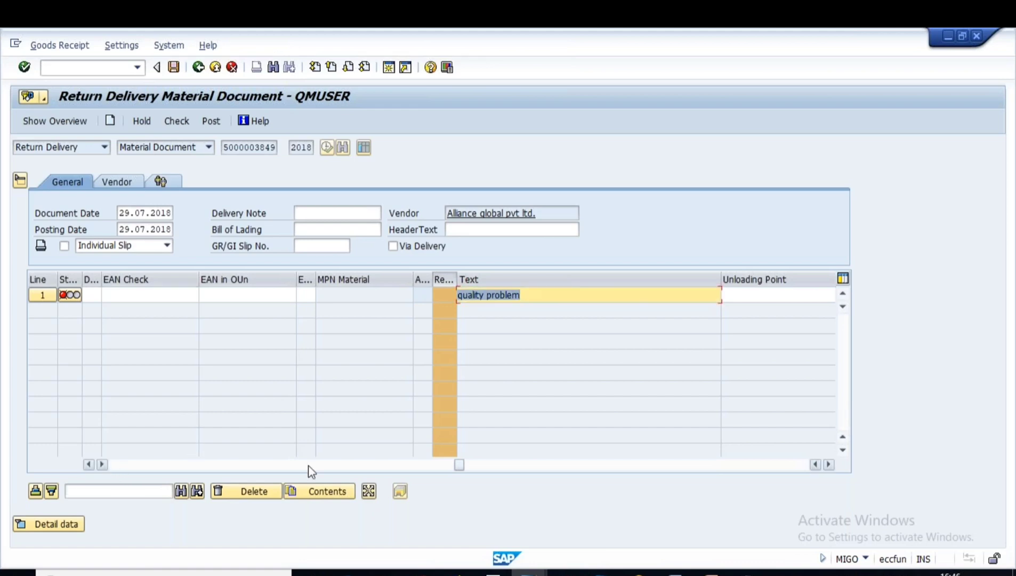
Set the reason for movement of line 1 to 0001 Poor quality from the list of possible values
{"action": "left_click_drag", "start_coordinate": [457, 466], "coordinate": [597, 469]}
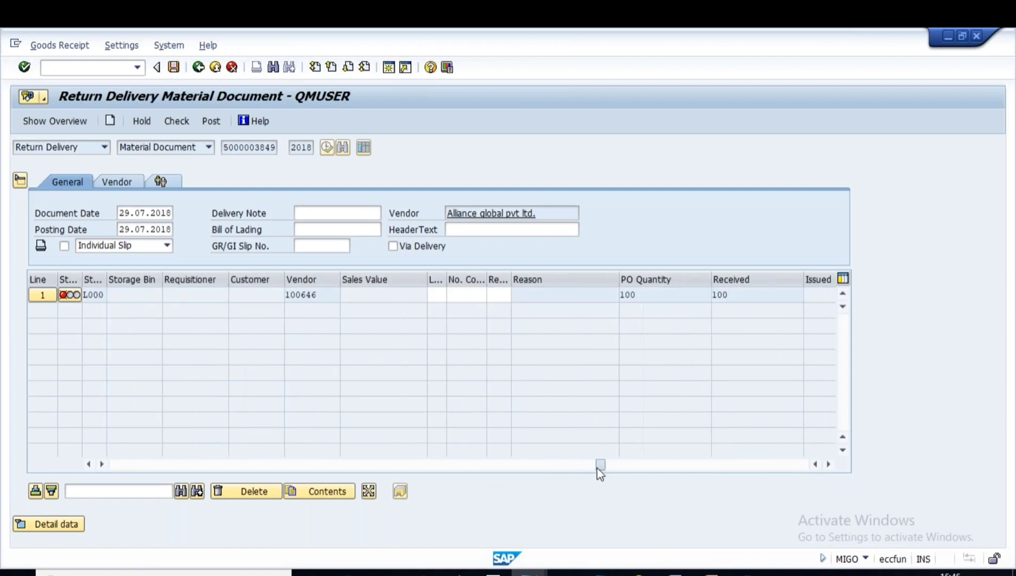
{"action": "left_click", "coordinate": [499, 277]}
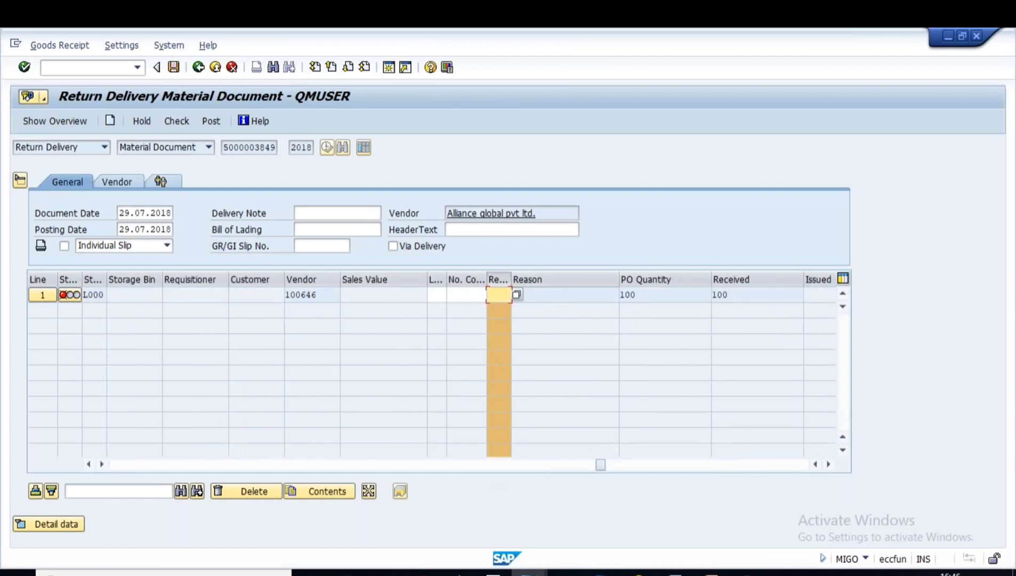
{"action": "left_click", "coordinate": [499, 278]}
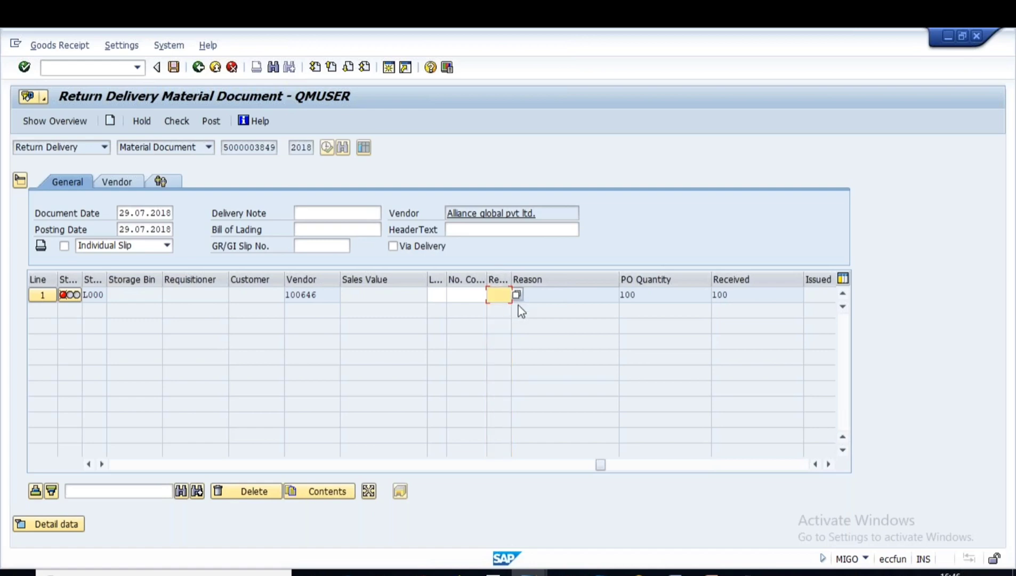
{"action": "left_click", "coordinate": [517, 297]}
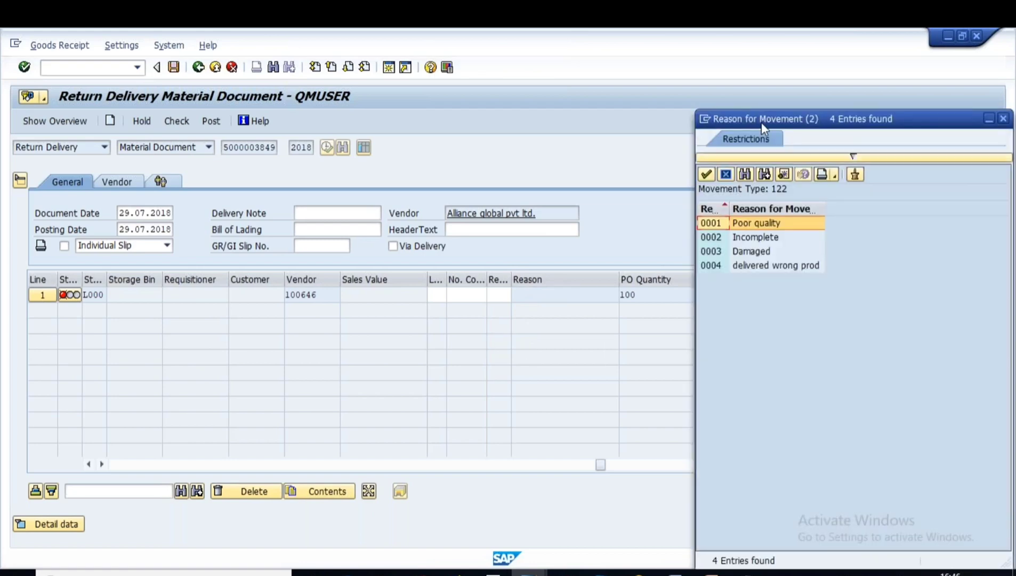
{"action": "left_click_drag", "start_coordinate": [761, 122], "coordinate": [616, 122]}
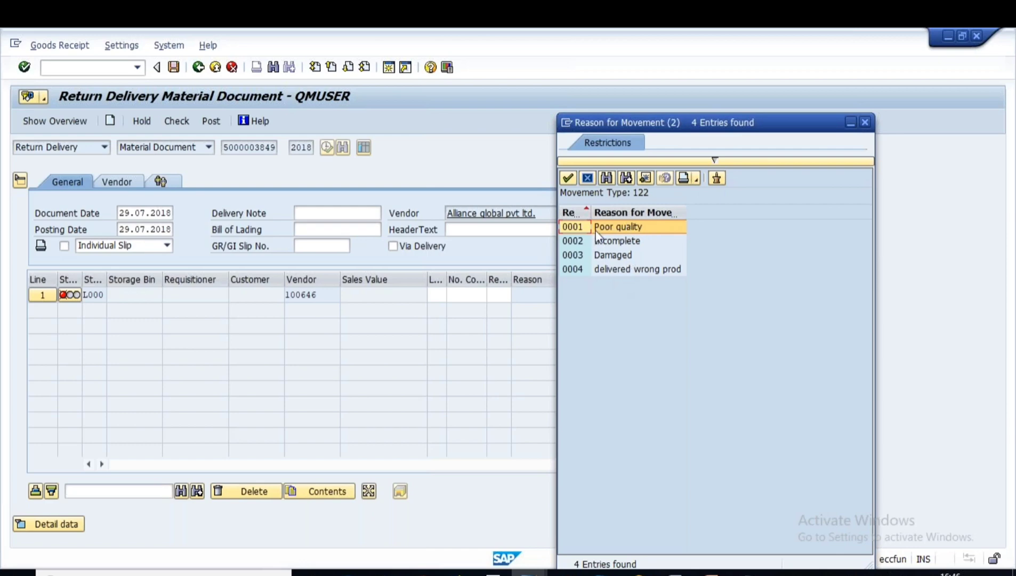
{"action": "left_click", "coordinate": [617, 228]}
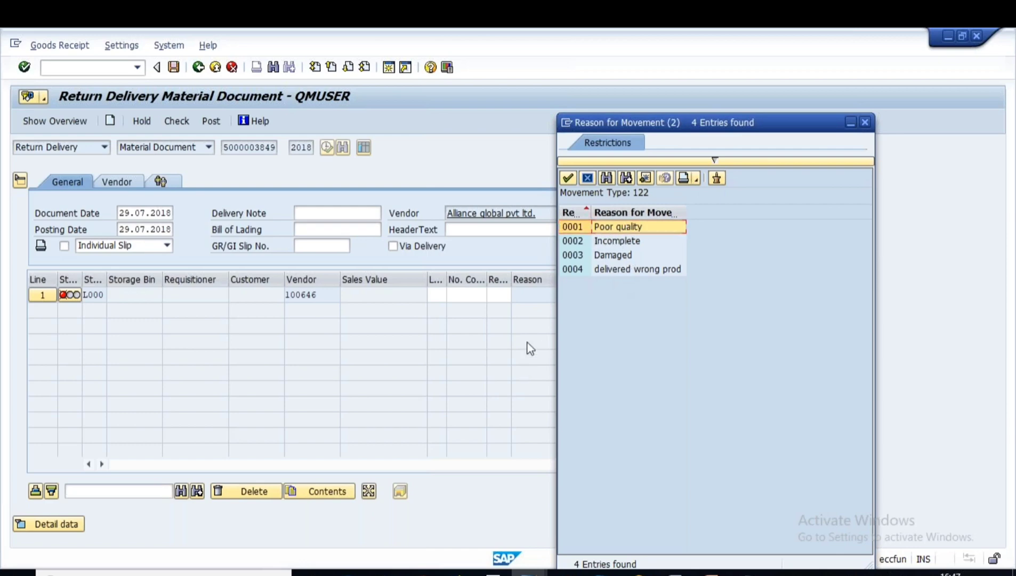
{"action": "double_click", "coordinate": [619, 228]}
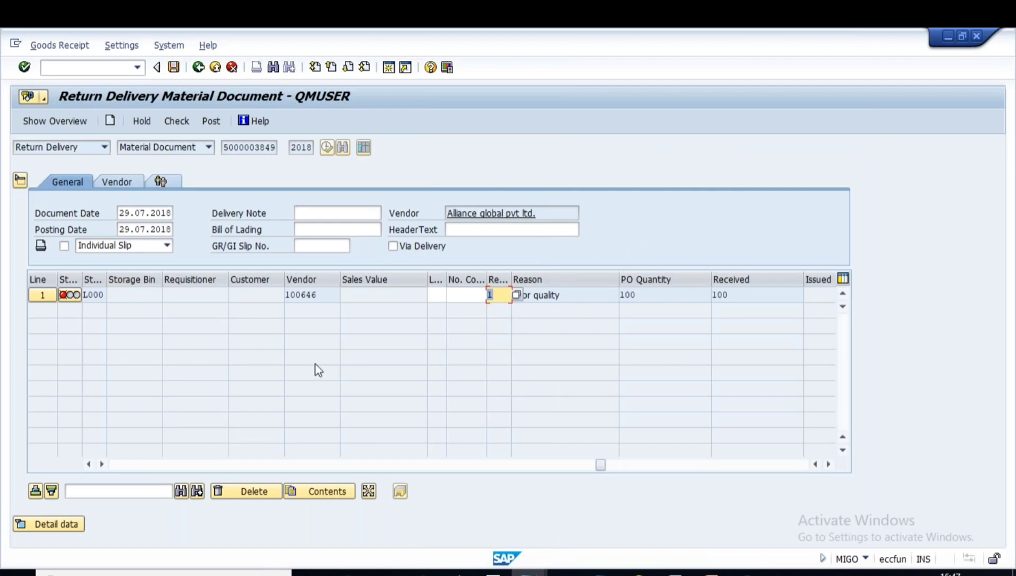
Check the return delivery document and post it
{"action": "left_click", "coordinate": [176, 122]}
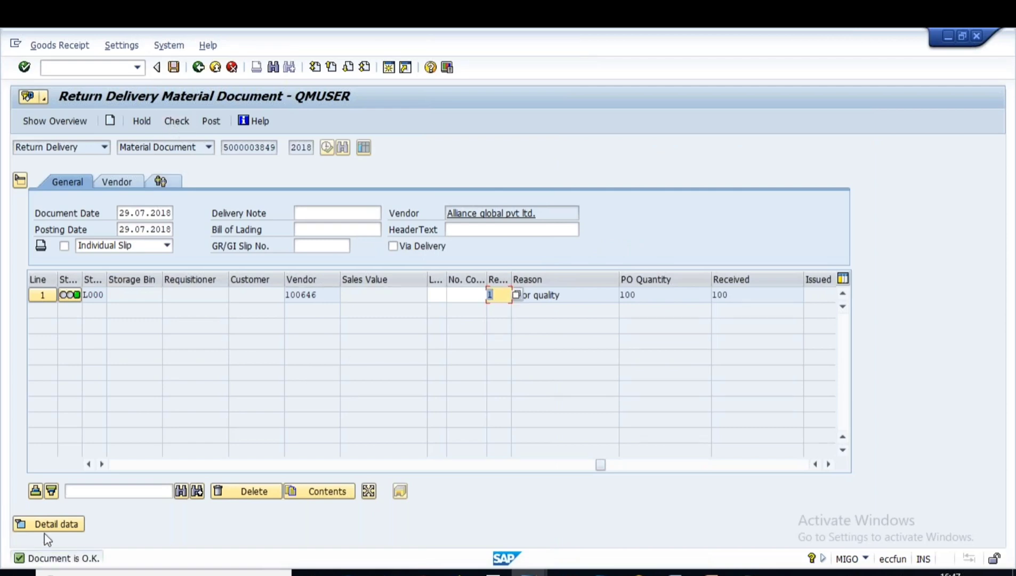
{"action": "left_click", "coordinate": [175, 69]}
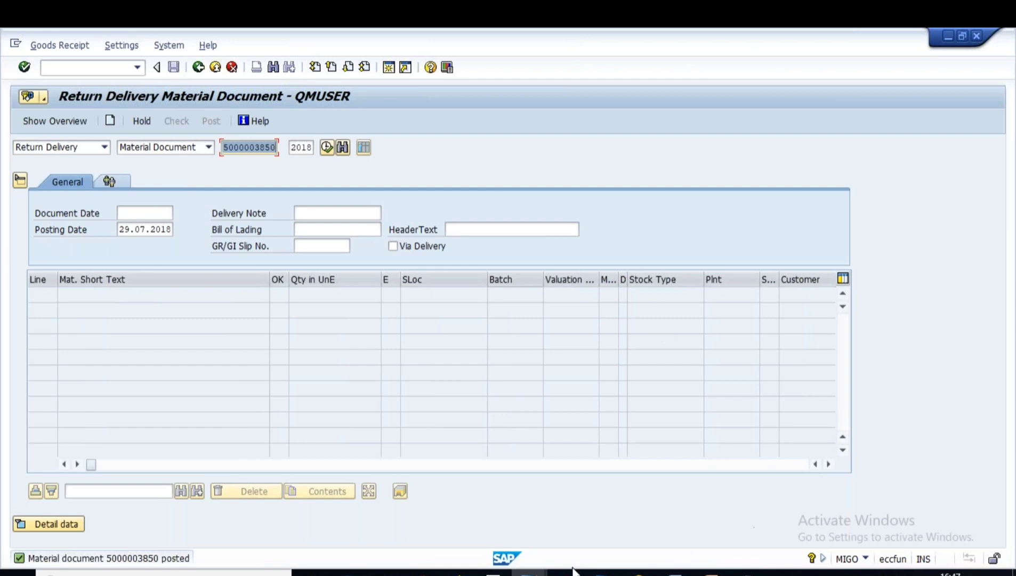
Reopen the purchase order with ME23N in its session and compare its updated history with the return delivery slide in PowerPoint
{"action": "left_click", "coordinate": [530, 574]}
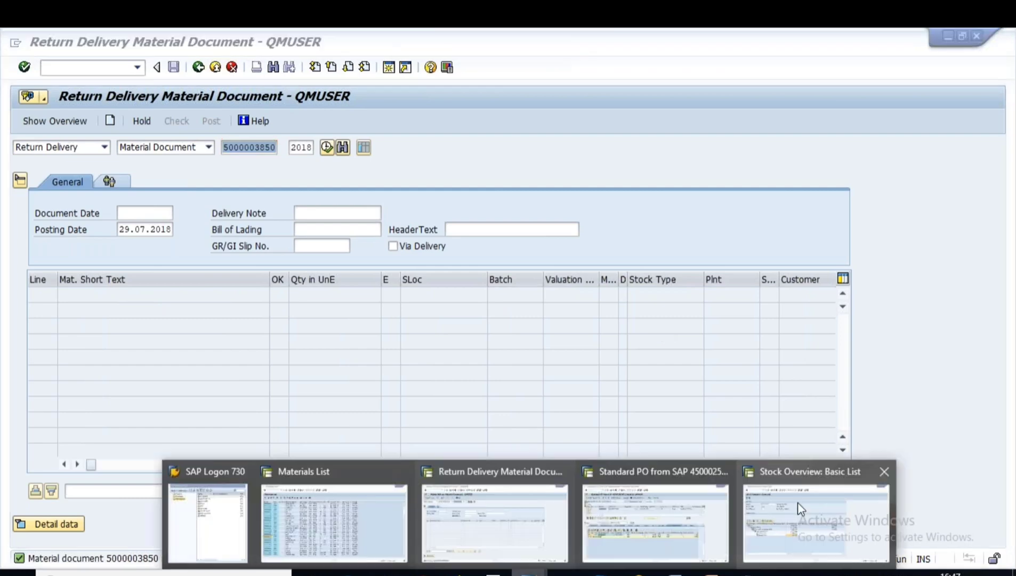
{"action": "left_click", "coordinate": [656, 519]}
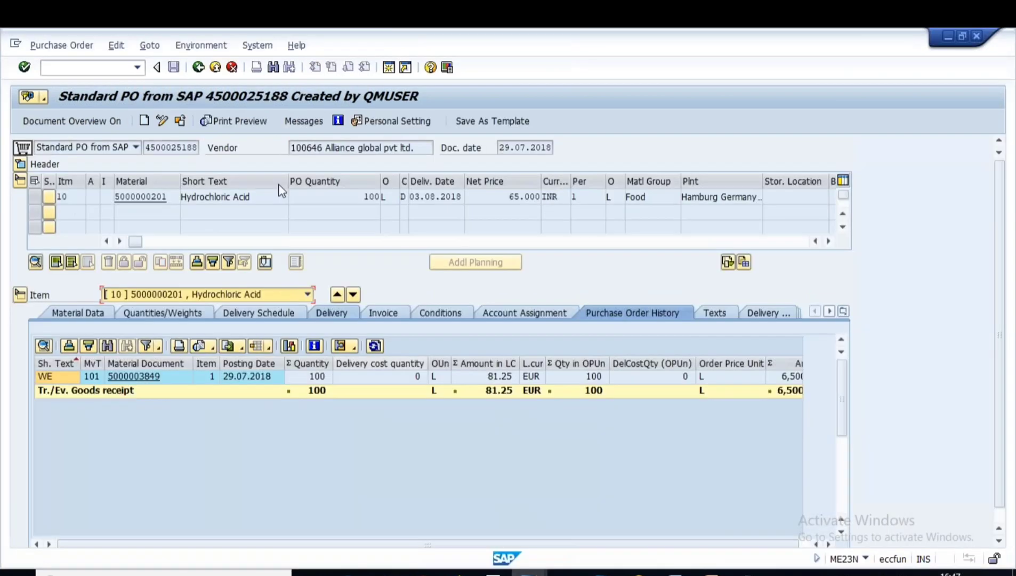
{"action": "left_click", "coordinate": [200, 69]}
{"action": "type", "text": "me23n"}
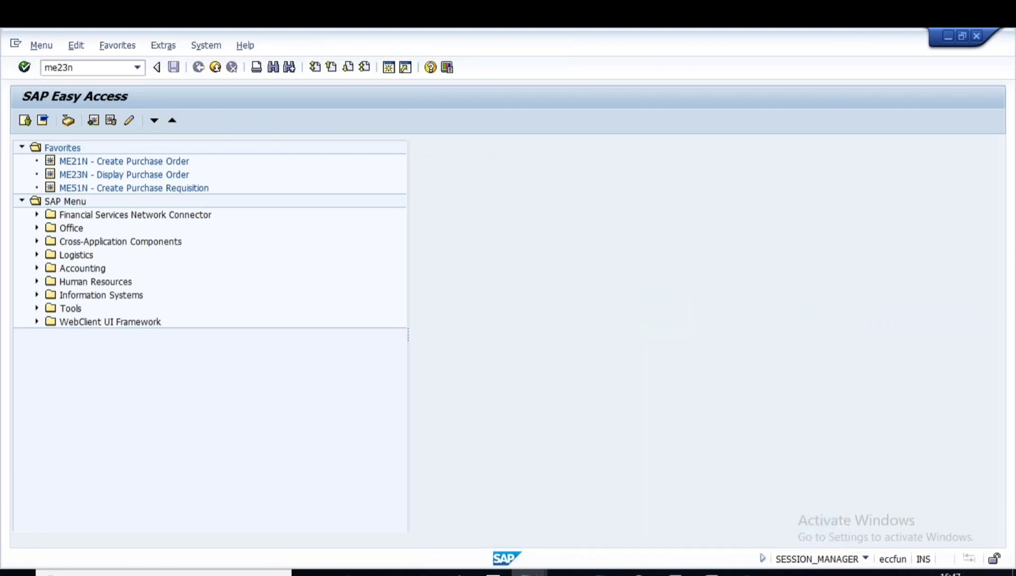
{"action": "key", "text": "Return"}
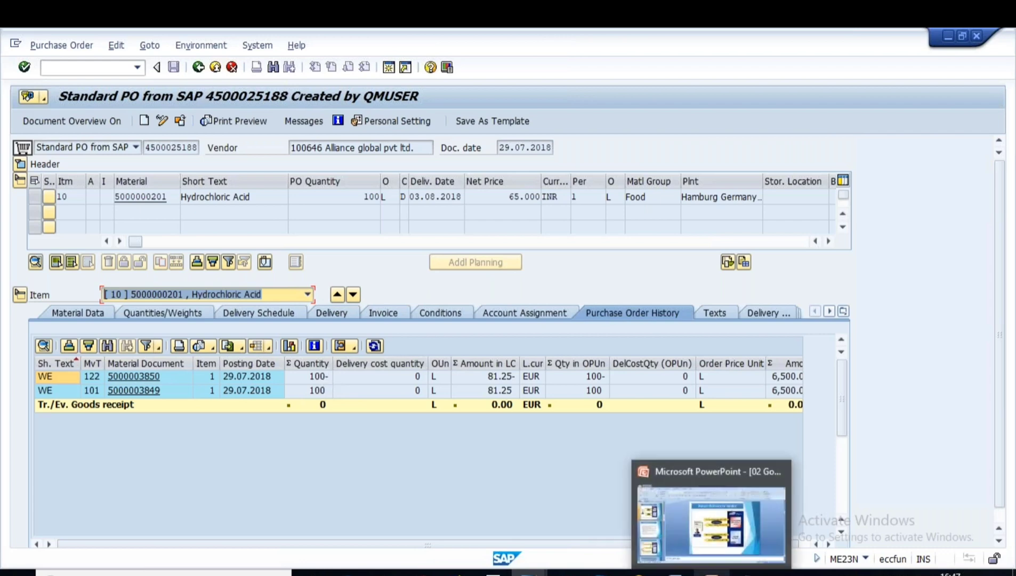
{"action": "left_click", "coordinate": [711, 573]}
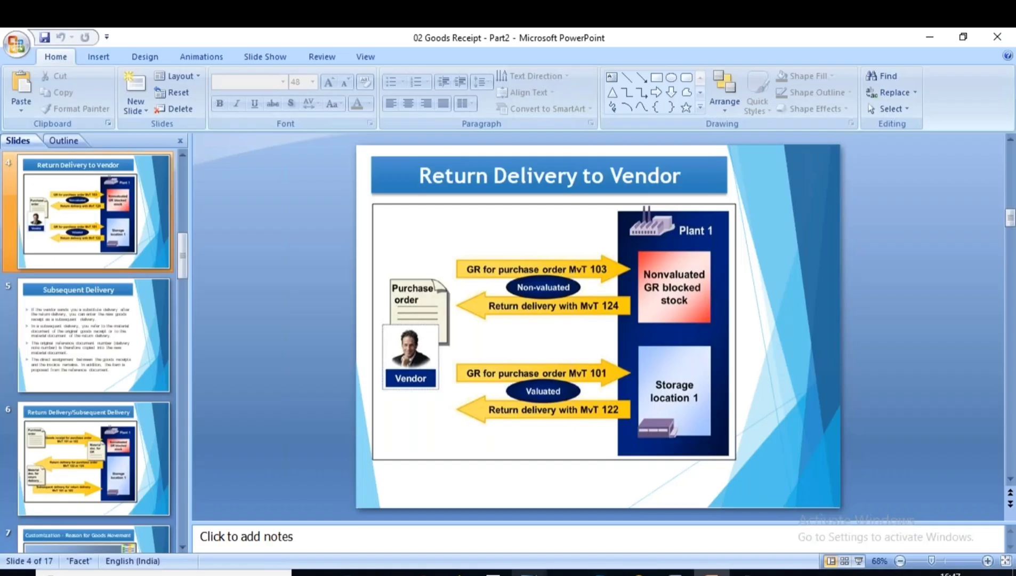
{"action": "mouse_move", "coordinate": [530, 571]}
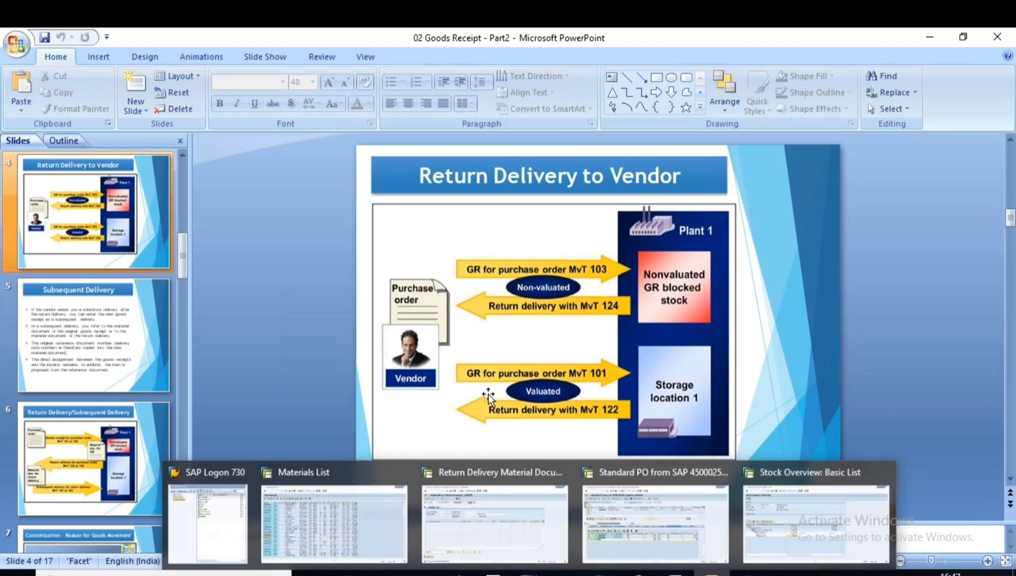
{"action": "left_click", "coordinate": [783, 510]}
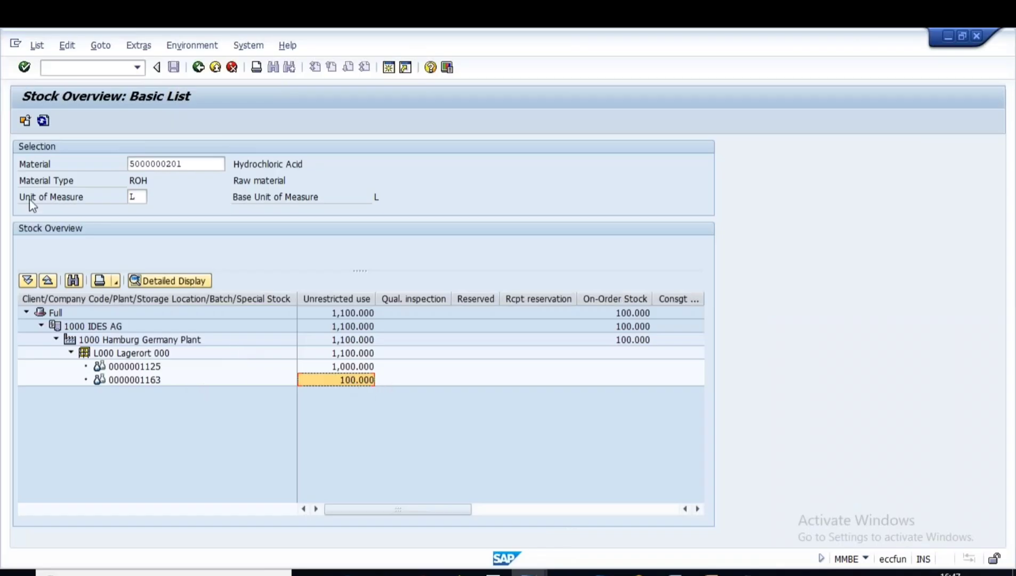
{"action": "left_click", "coordinate": [43, 121]}
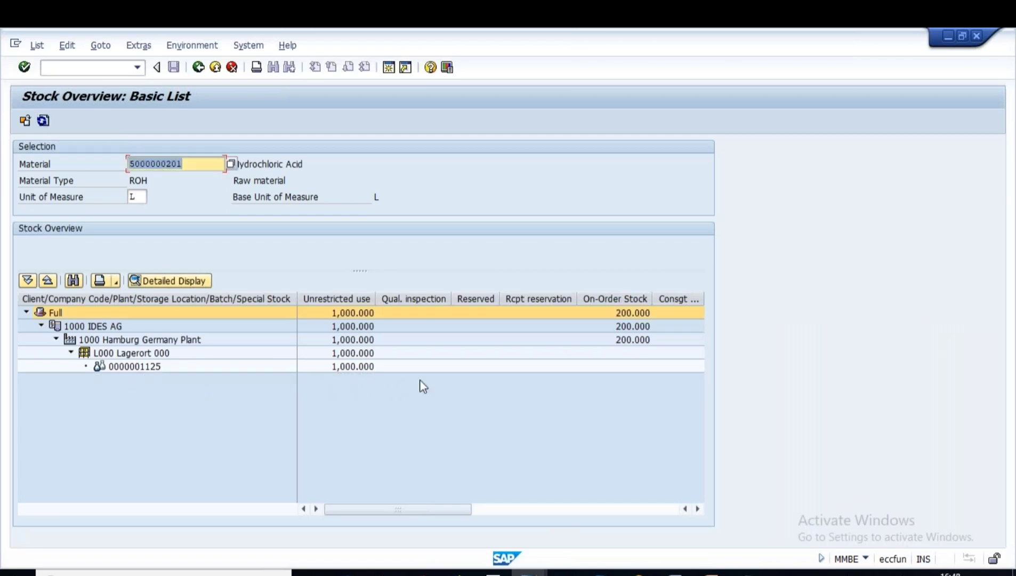
{"action": "left_click", "coordinate": [713, 572]}
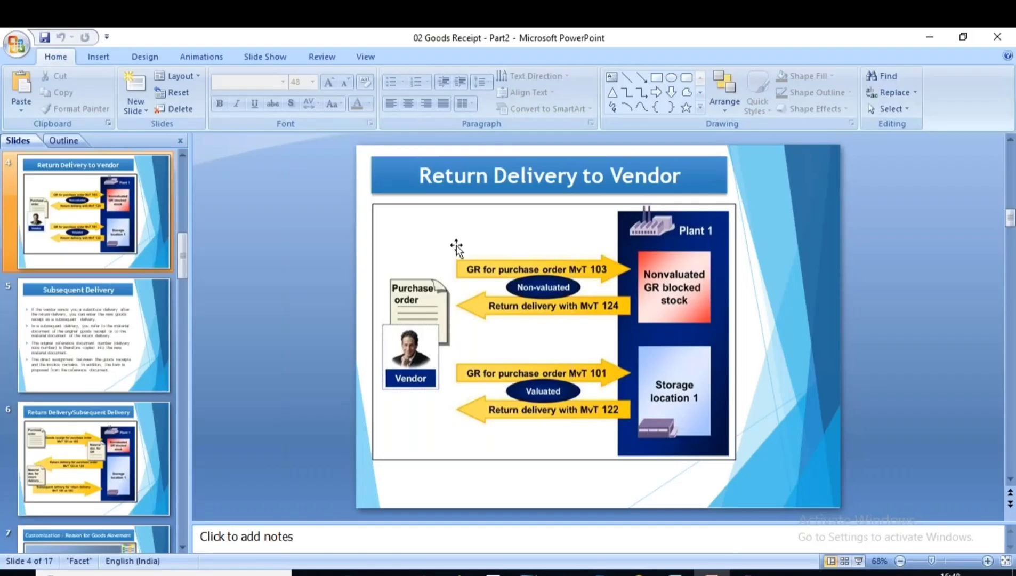
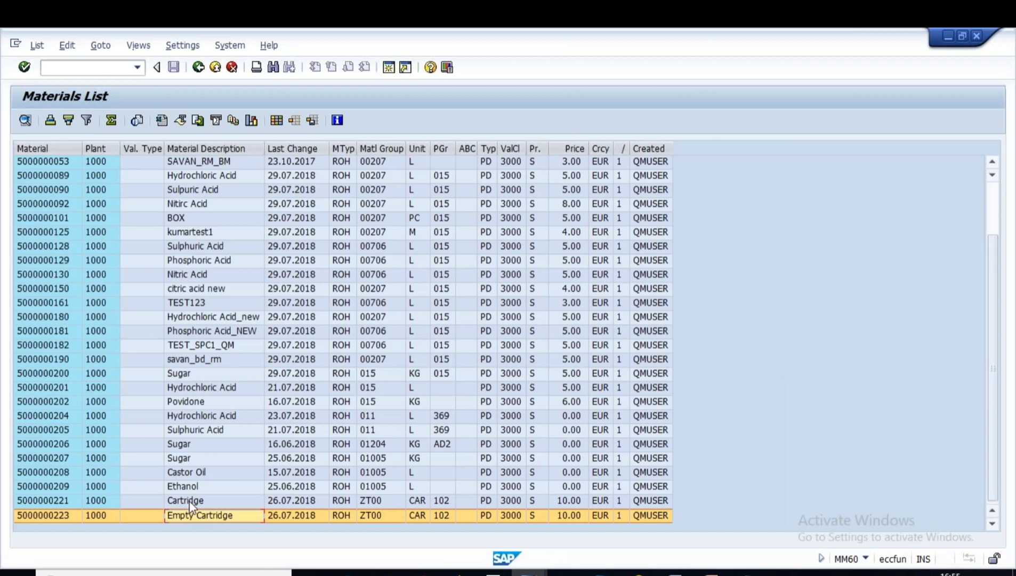
Close the displayed purchase order's session and start a new purchase order with ME21N in the goods movement session
{"action": "left_click", "coordinate": [189, 502]}
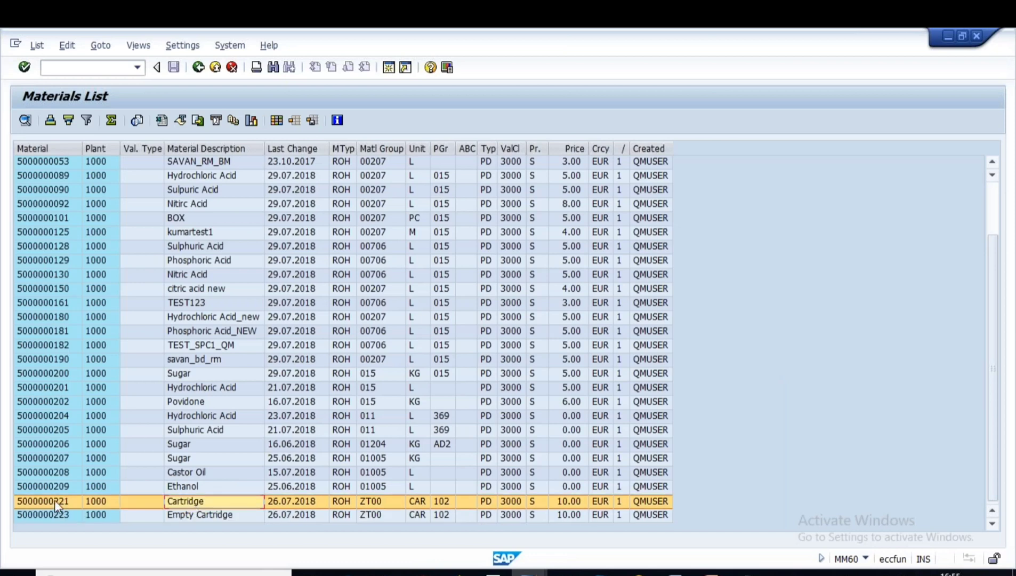
{"action": "left_click", "coordinate": [530, 573]}
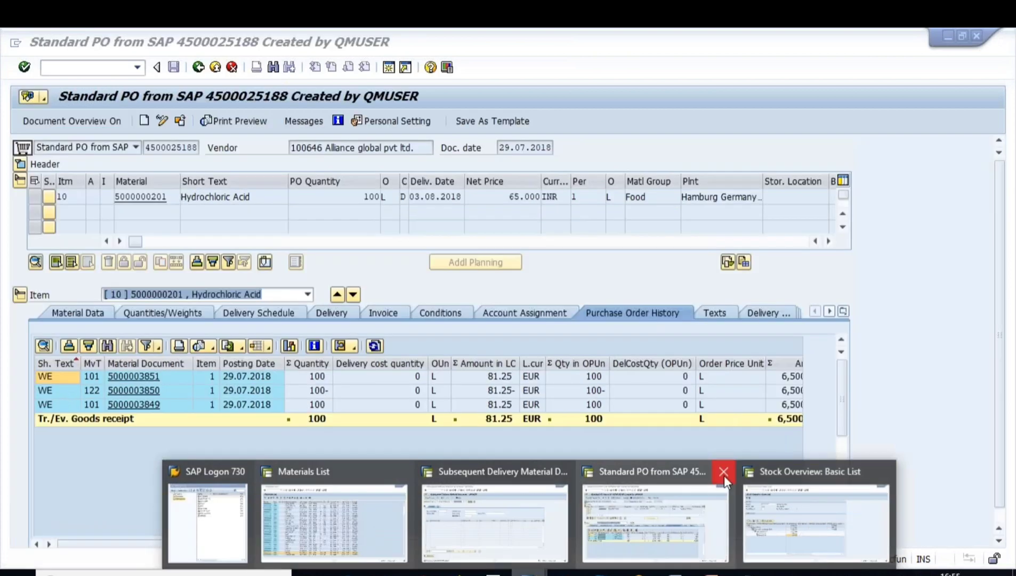
{"action": "left_click", "coordinate": [724, 473]}
{"action": "left_click", "coordinate": [575, 523]}
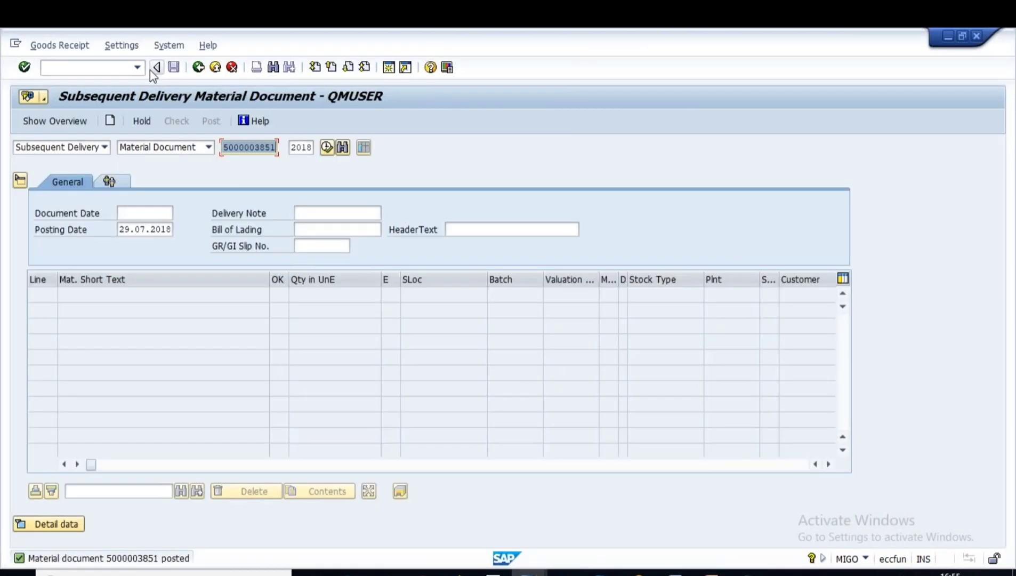
{"action": "left_click", "coordinate": [198, 67]}
{"action": "type", "text": "me21n"}
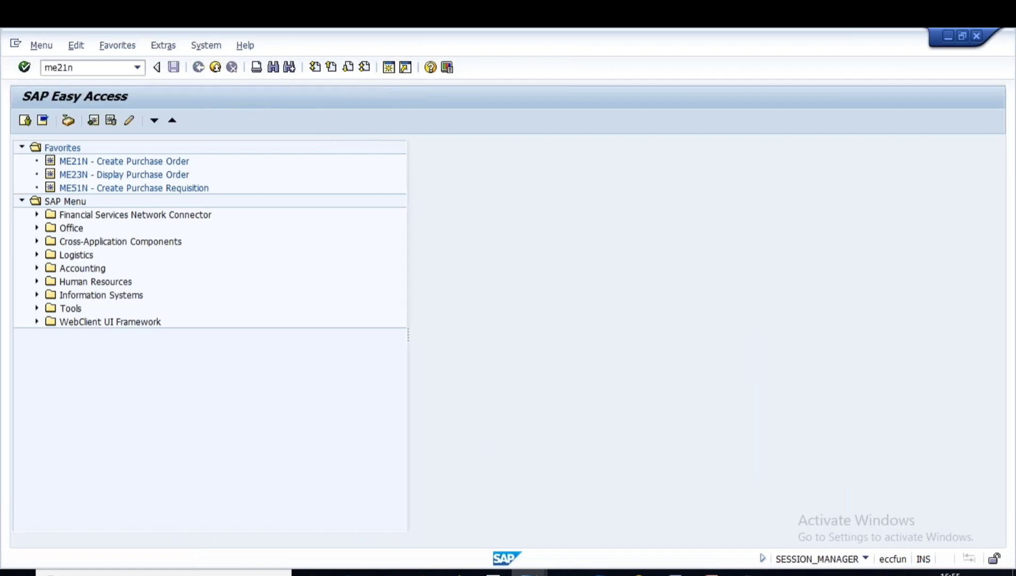
{"action": "key", "text": "Return"}
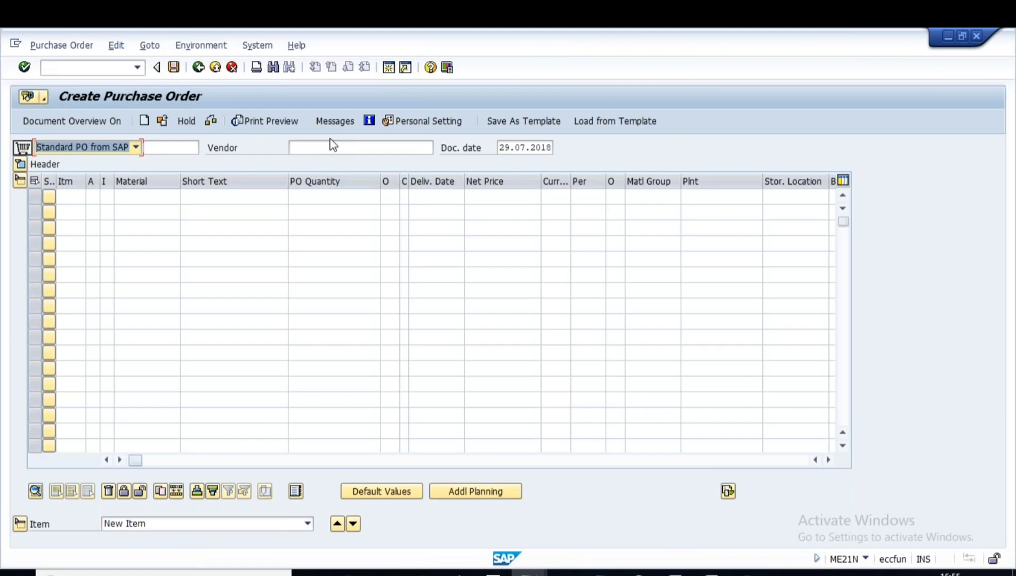
Enter vendor Alliance global pvt ltd. with purchasing organization 1000, purchasing group 100 and company code 1000
{"action": "left_click", "coordinate": [327, 146]}
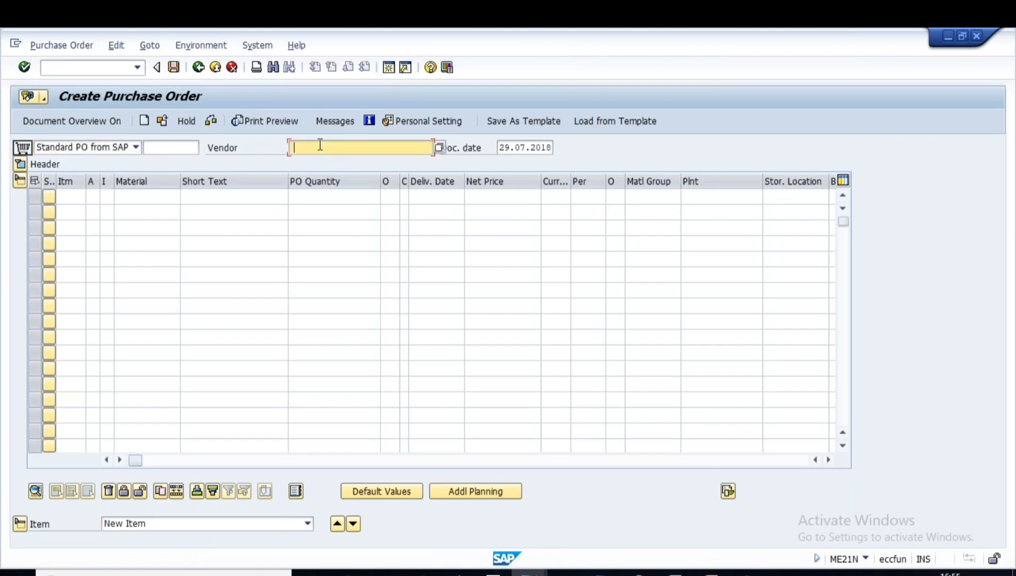
{"action": "left_click", "coordinate": [307, 162]}
{"action": "key", "text": "Return"}
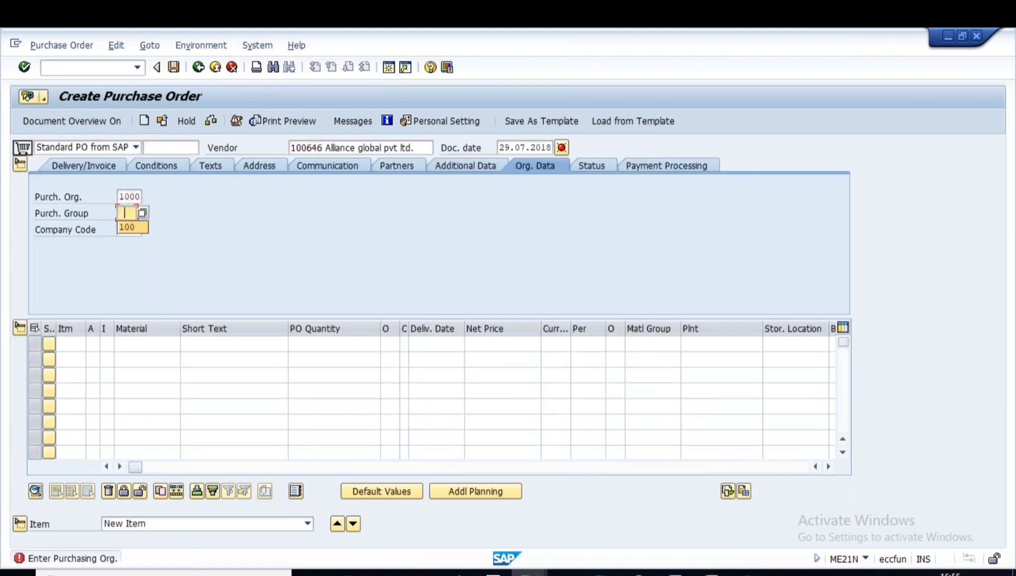
{"action": "left_click", "coordinate": [129, 228]}
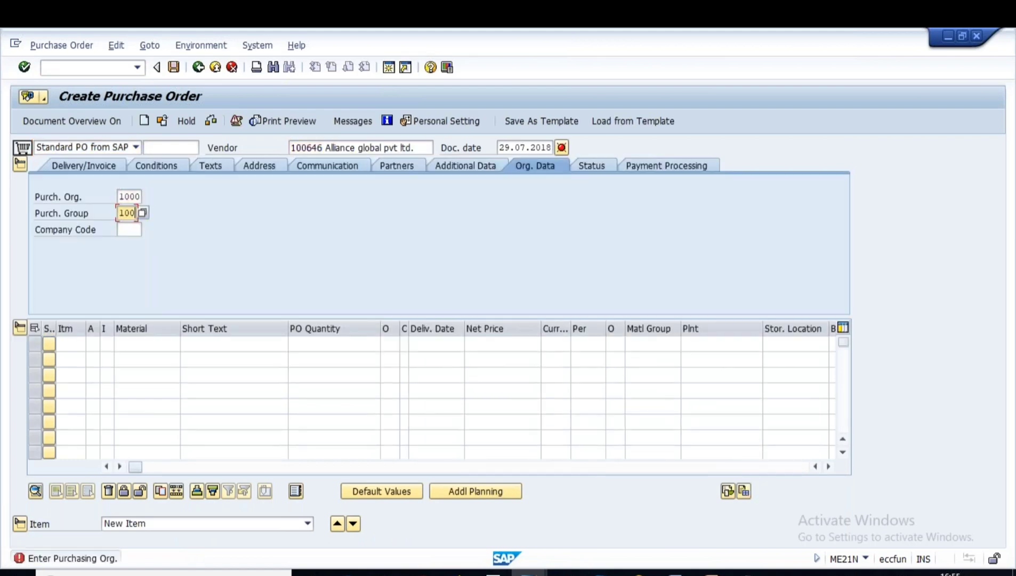
{"action": "left_click", "coordinate": [131, 230]}
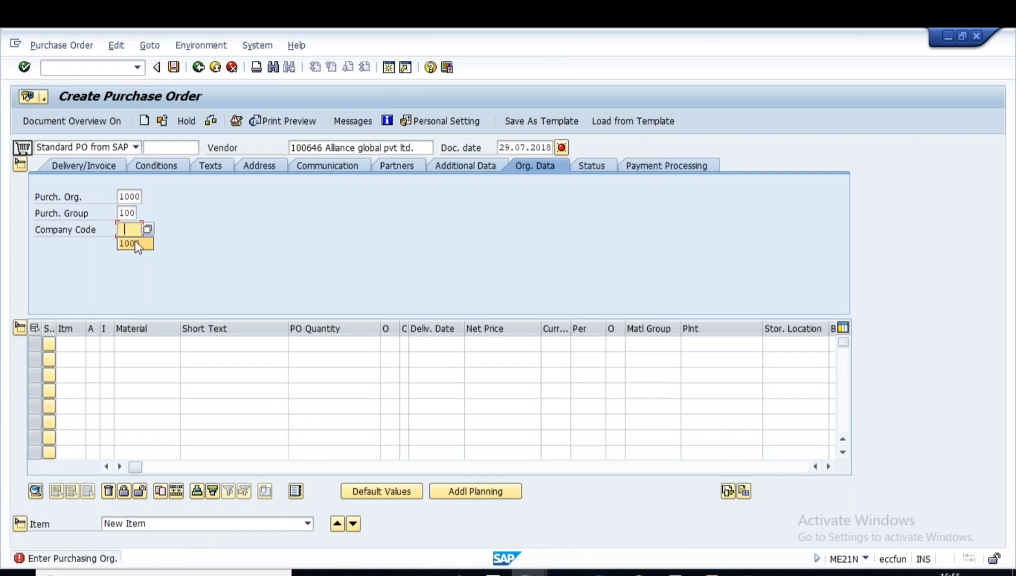
{"action": "key", "text": "Return"}
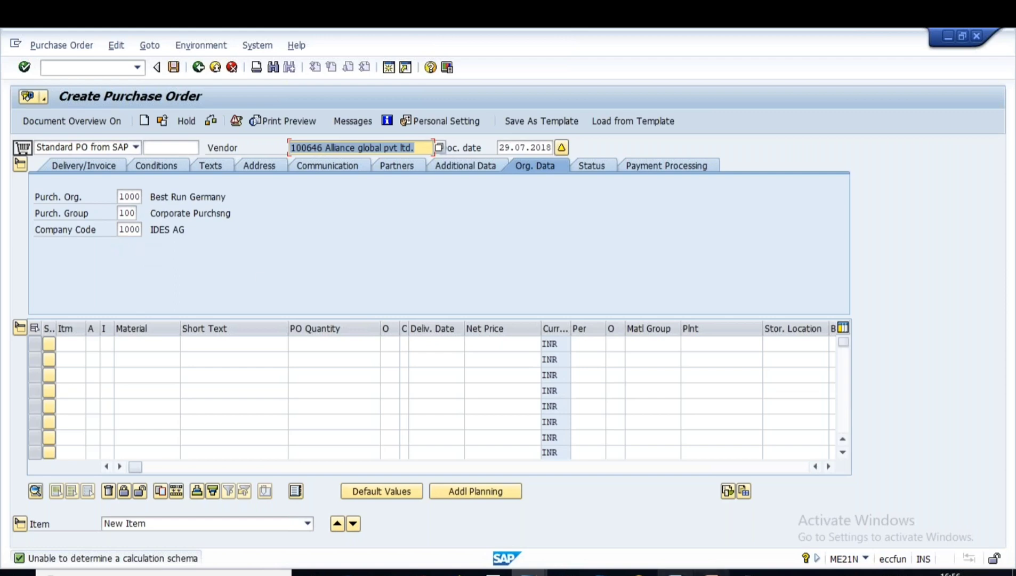
{"action": "left_click", "coordinate": [528, 572]}
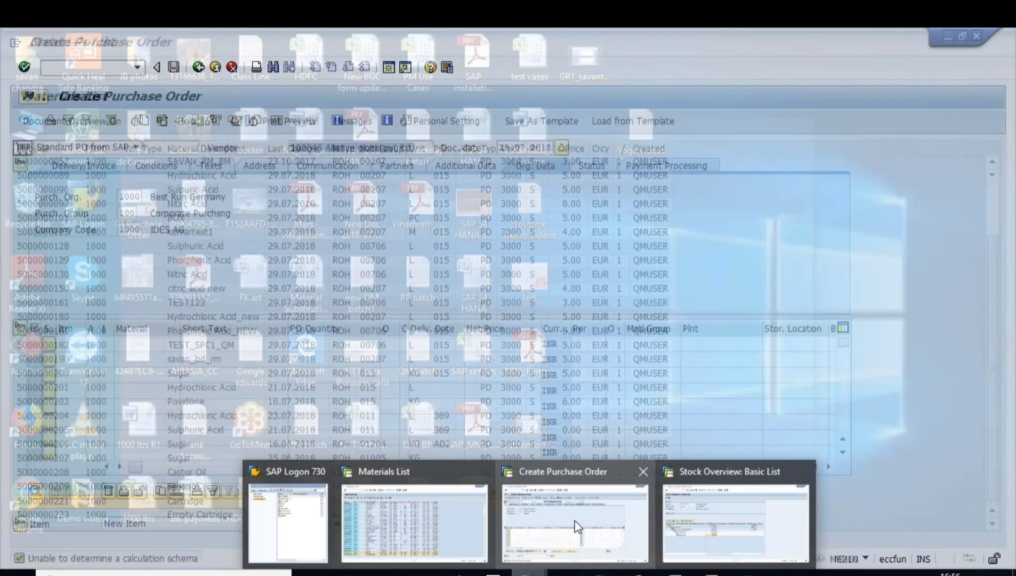
{"action": "left_click", "coordinate": [414, 523]}
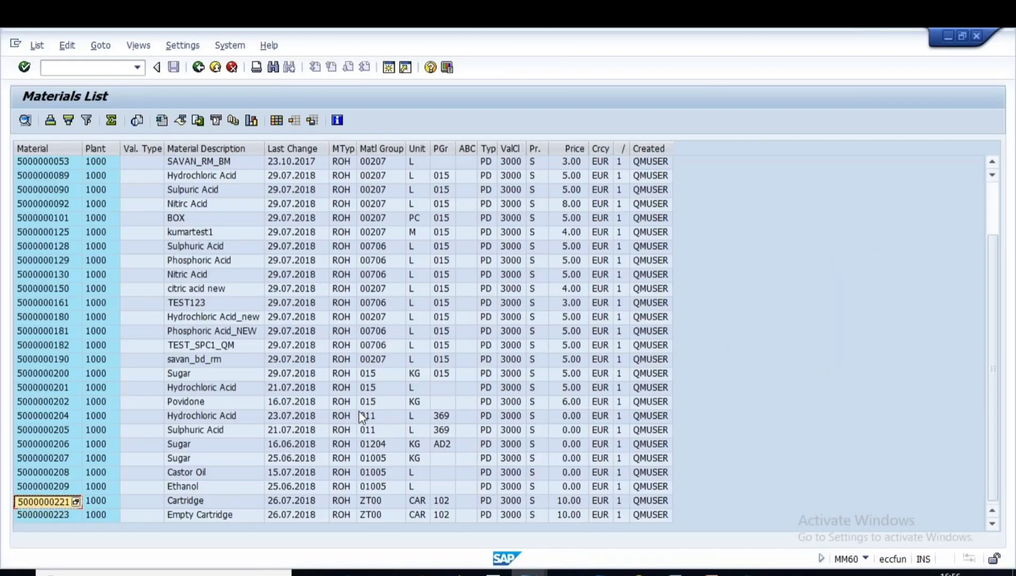
{"action": "key", "text": "alt+Tab"}
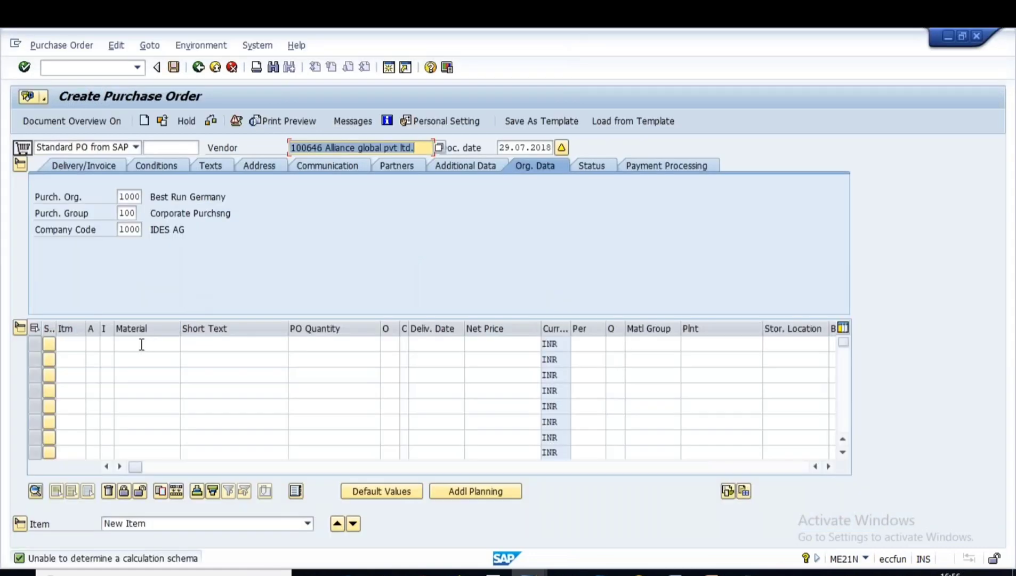
{"action": "left_click", "coordinate": [150, 345]}
{"action": "key", "text": "ctrl+v"}
{"action": "left_click", "coordinate": [139, 361]}
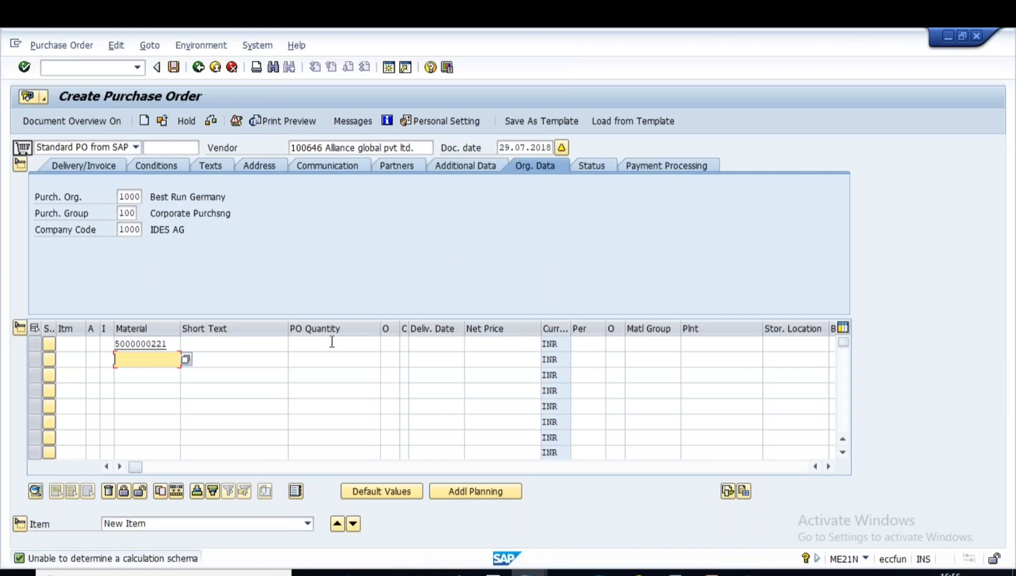
{"action": "left_click", "coordinate": [350, 343]}
{"action": "type", "text": "100"}
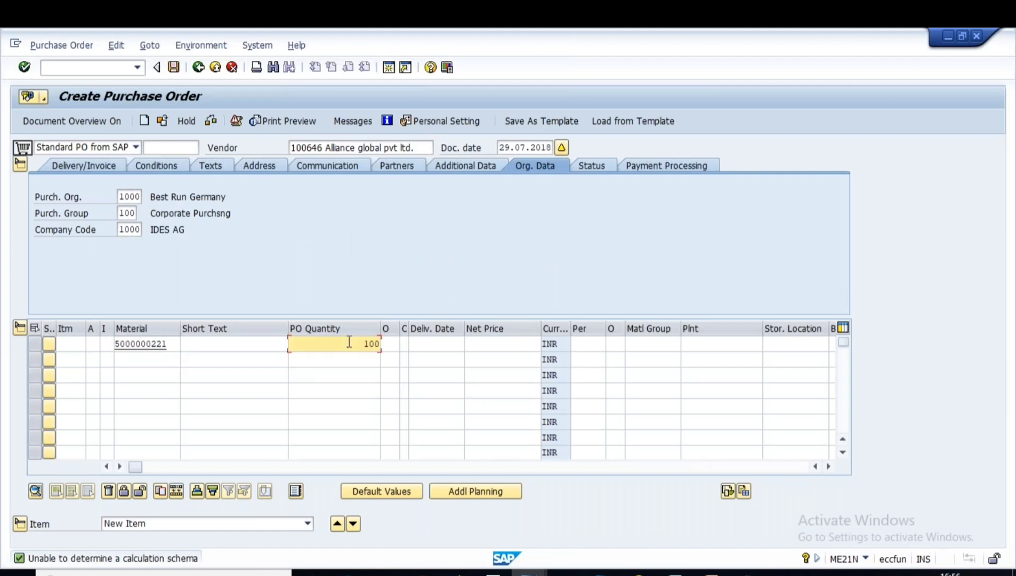
{"action": "left_click", "coordinate": [700, 343]}
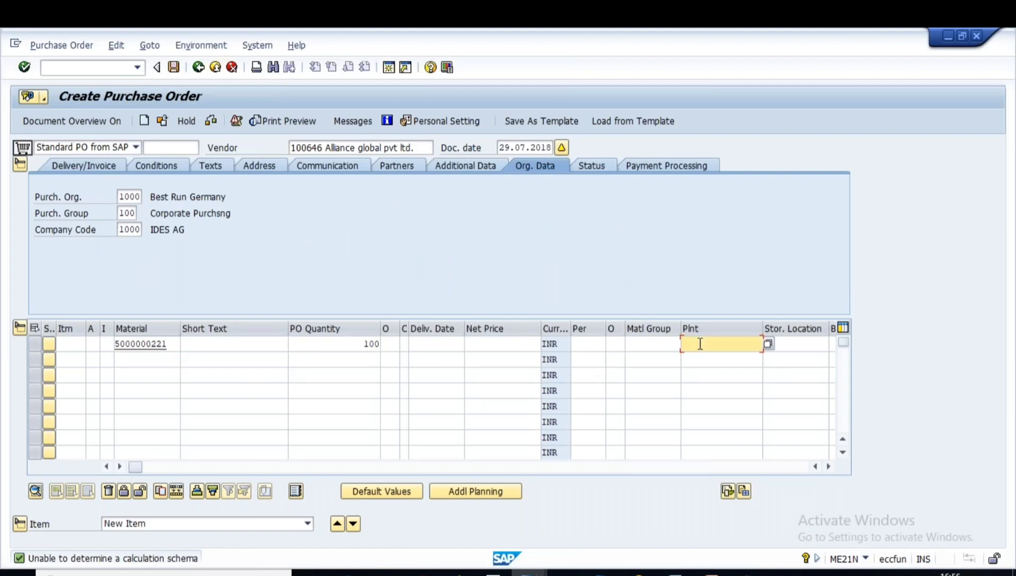
{"action": "type", "text": "1000"}
{"action": "key", "text": "Return"}
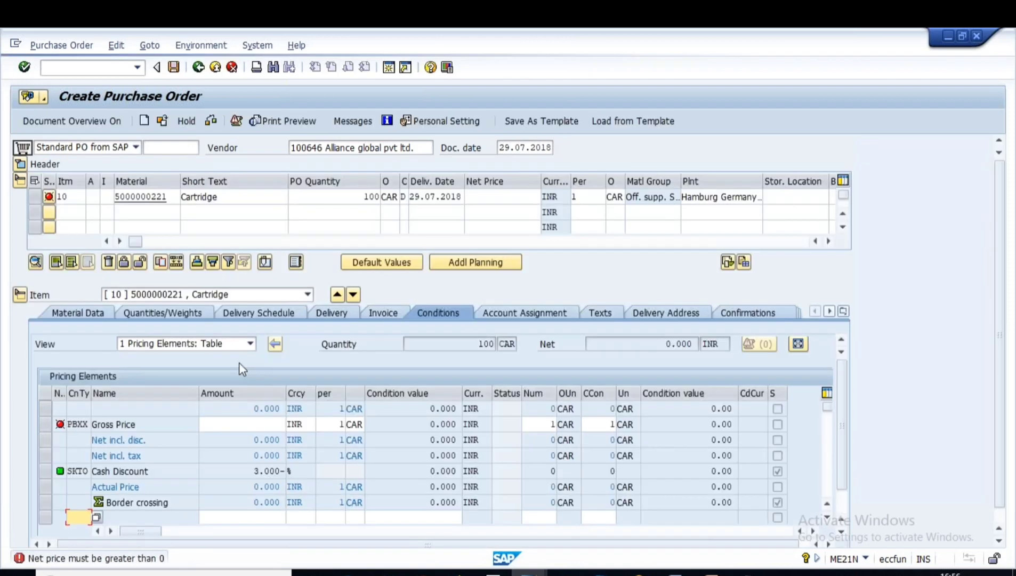
Set the gross price of the Cartridge item to 10 INR in its pricing conditions
{"action": "left_click", "coordinate": [265, 424]}
{"action": "type", "text": "10"}
{"action": "key", "text": "Return"}
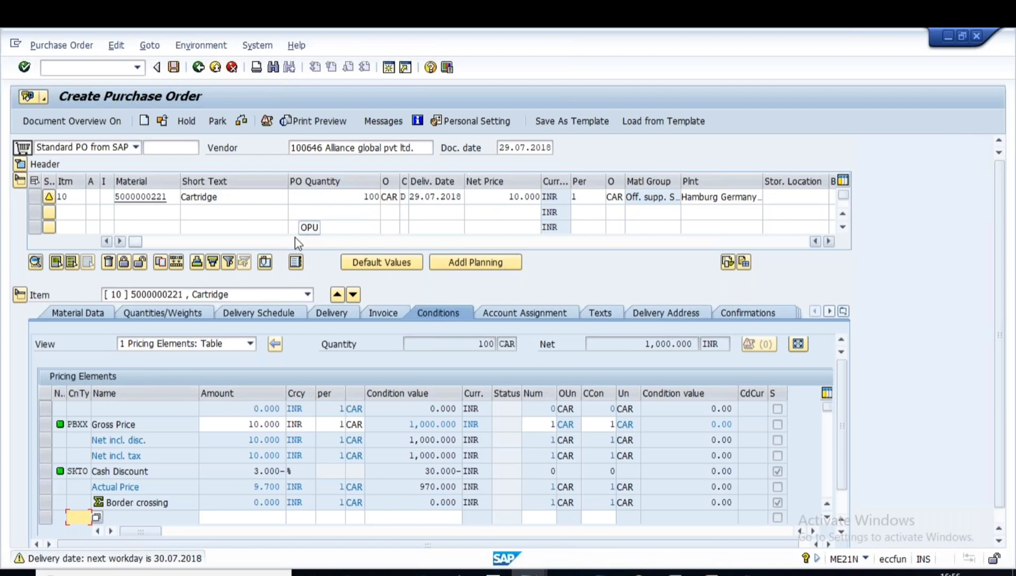
{"action": "left_click", "coordinate": [143, 212]}
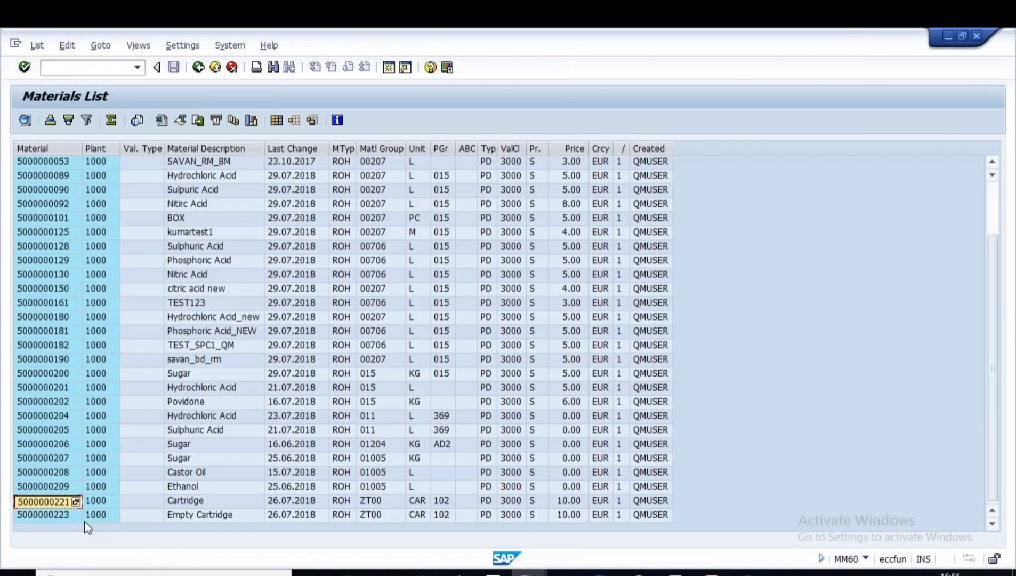
{"action": "left_click", "coordinate": [51, 515]}
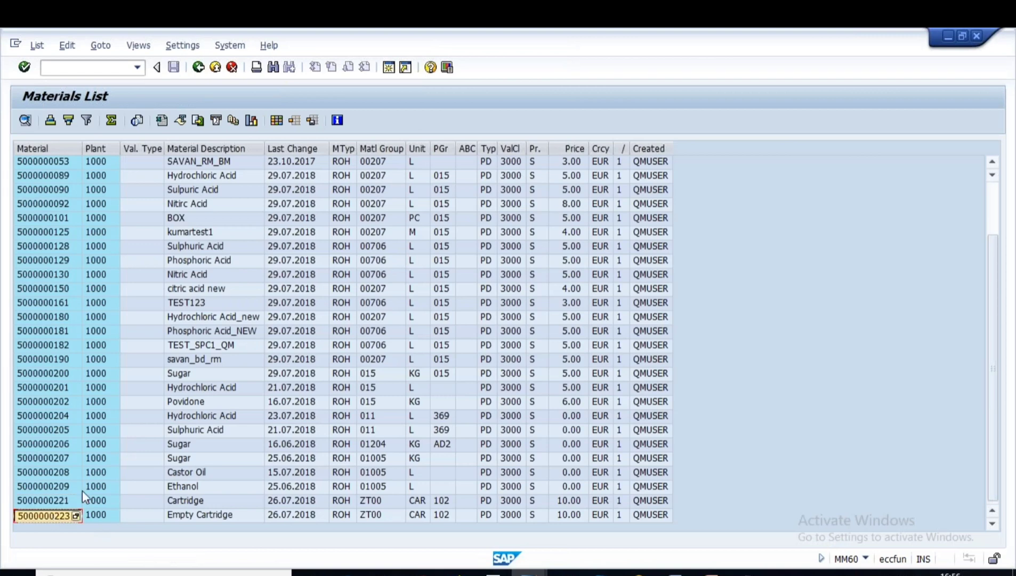
{"action": "key", "text": "alt+Tab"}
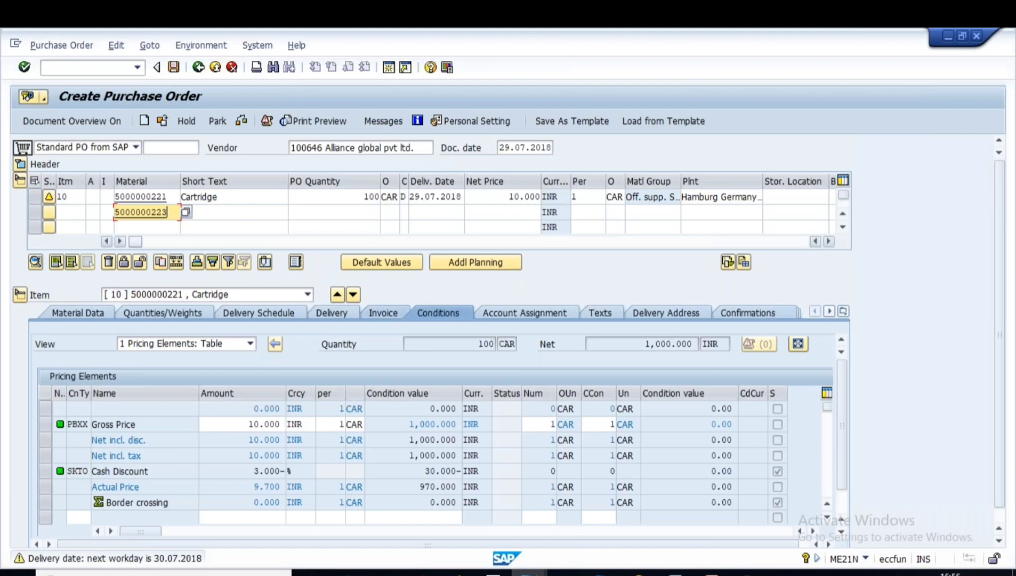
{"action": "left_click", "coordinate": [361, 208]}
{"action": "type", "text": "100"}
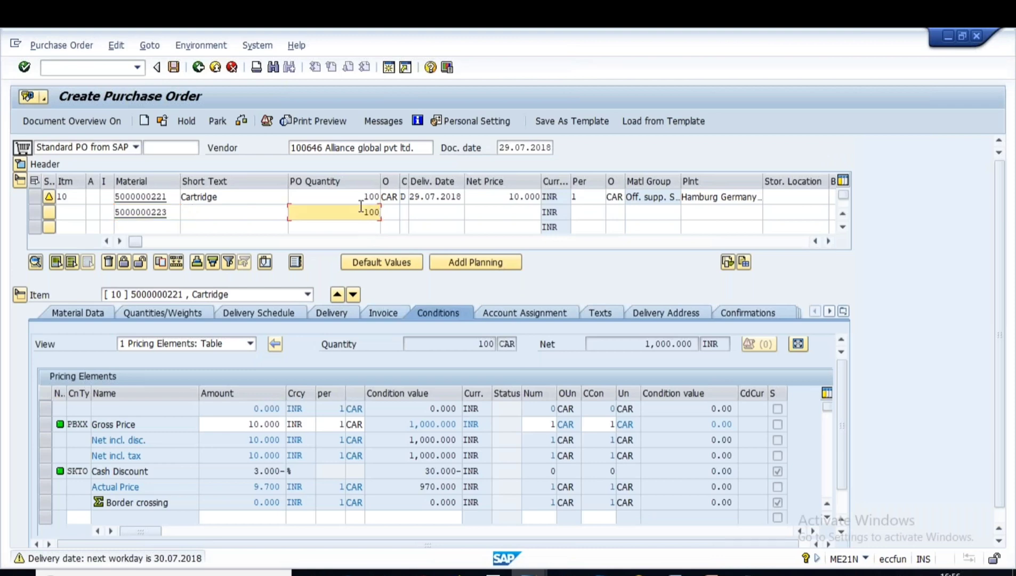
{"action": "left_click", "coordinate": [520, 212]}
{"action": "type", "text": "1"}
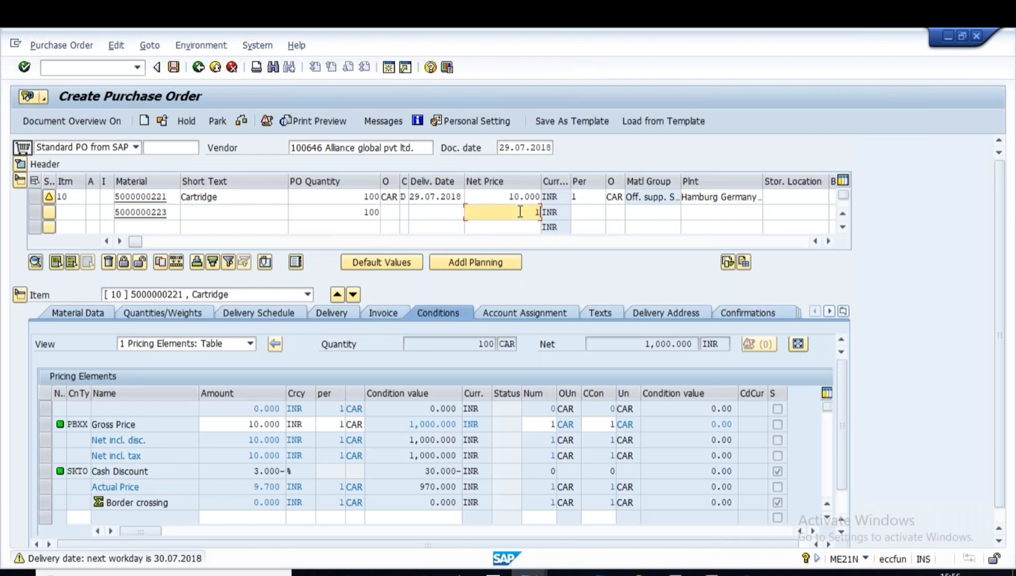
{"action": "key", "text": "Return"}
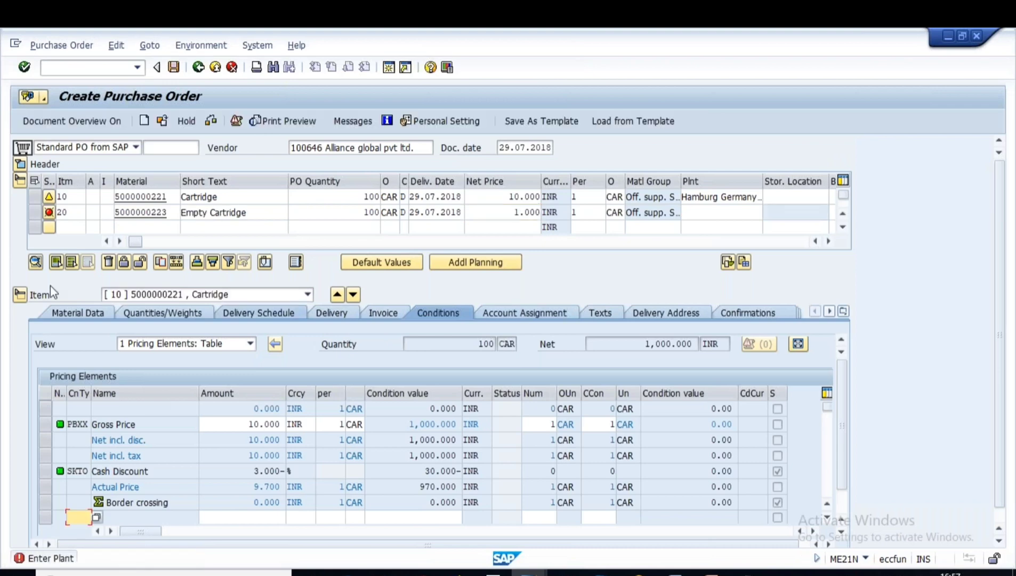
Set the Empty Cartridge item's plant to 1000 and its storage location to Lagerort 000
{"action": "left_click", "coordinate": [714, 216]}
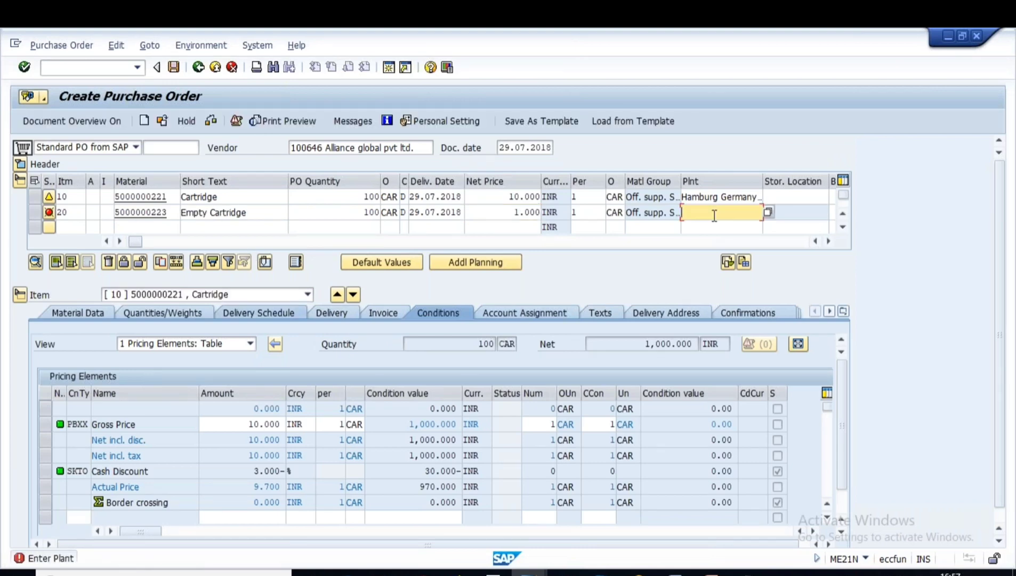
{"action": "type", "text": "1000"}
{"action": "key", "text": "Return"}
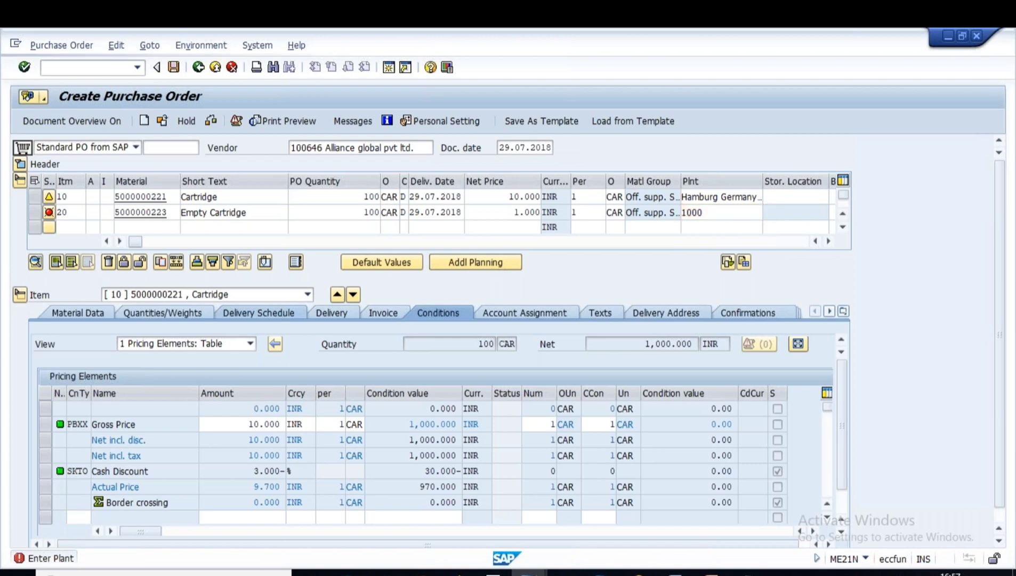
{"action": "left_click", "coordinate": [793, 212]}
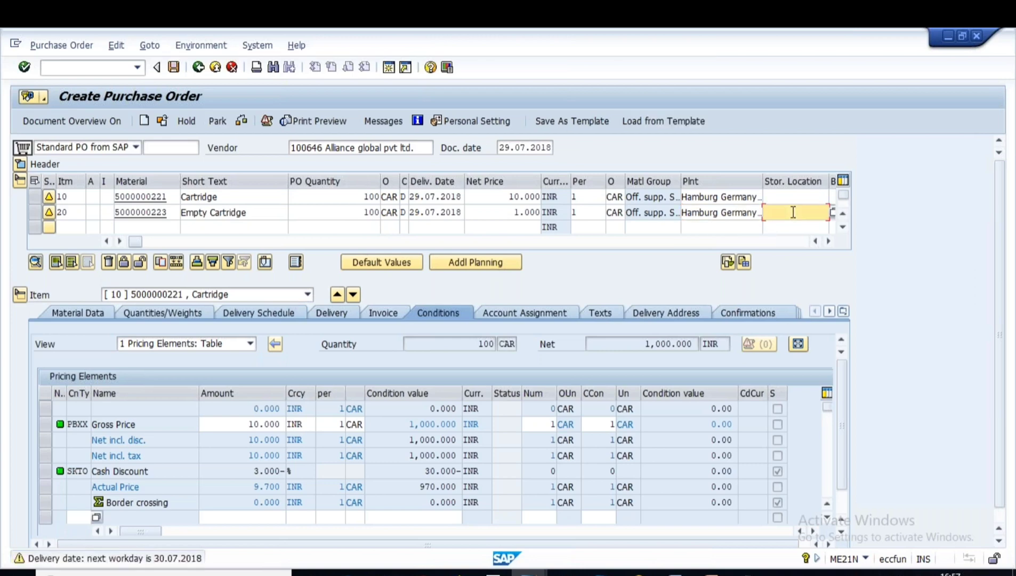
{"action": "type", "text": "1000"}
{"action": "key", "text": "Return"}
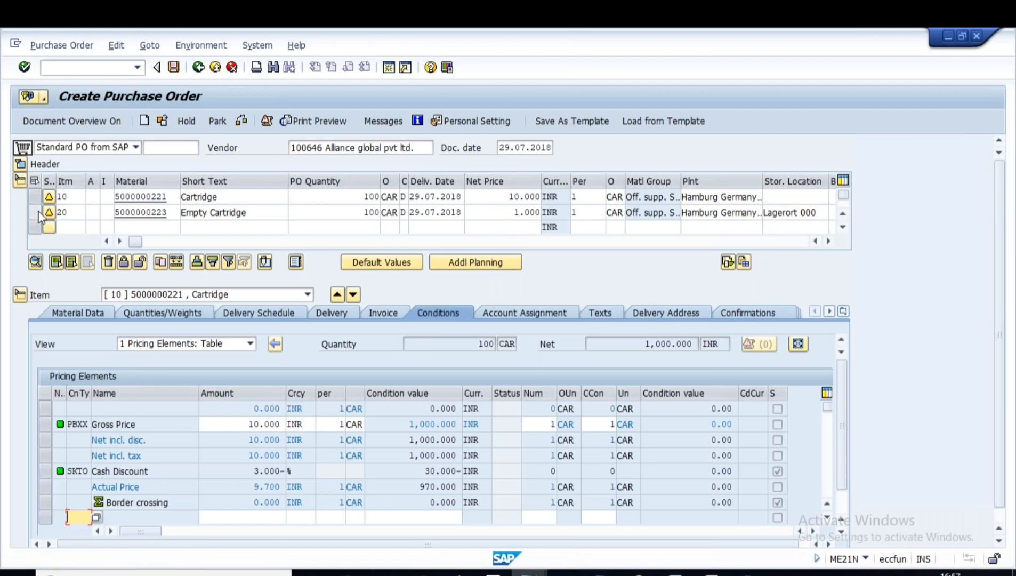
Collapse the item details and mark item 20, Empty Cartridge, as a returns item
{"action": "left_click", "coordinate": [19, 294]}
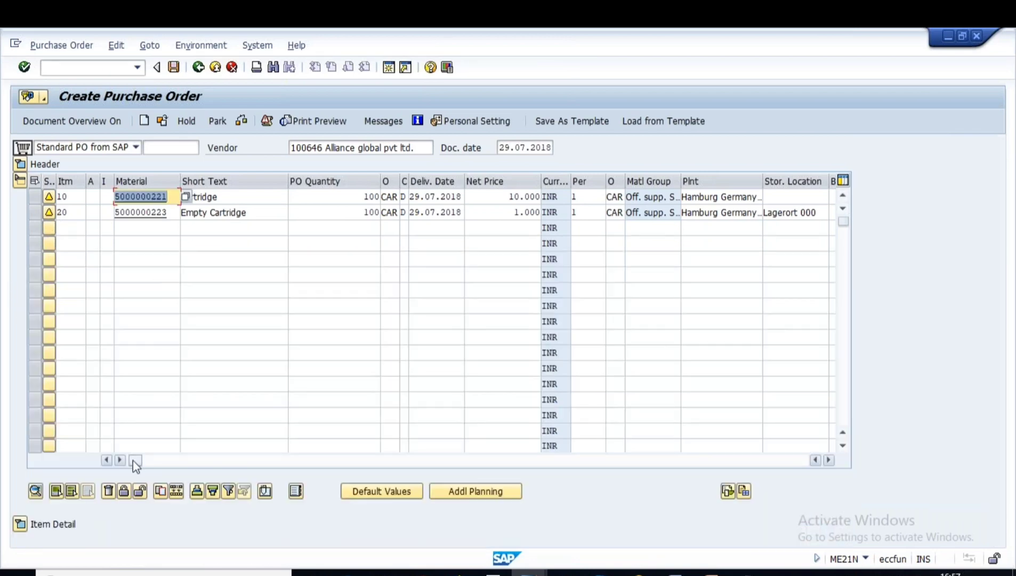
{"action": "left_click_drag", "start_coordinate": [138, 461], "coordinate": [295, 460]}
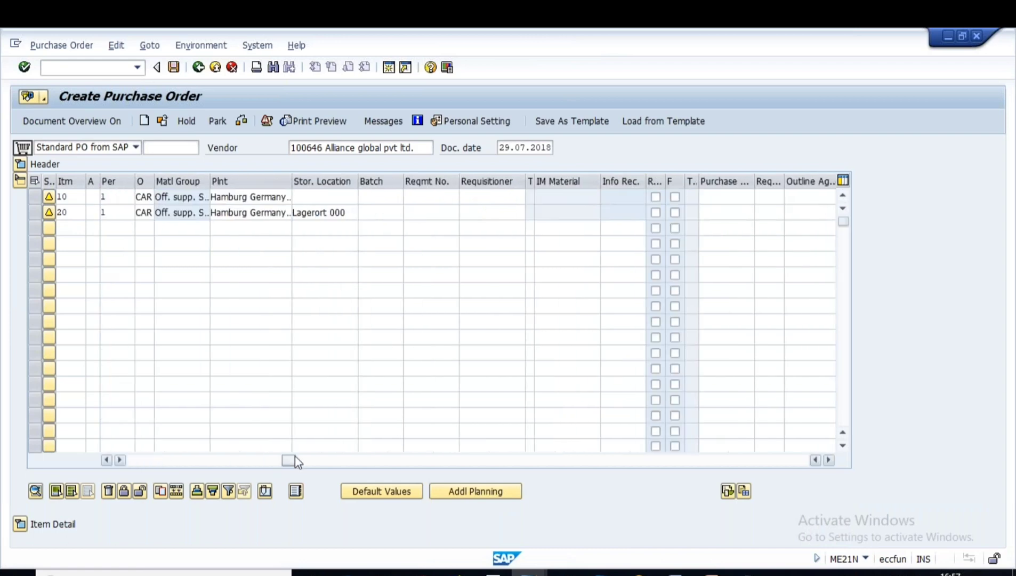
{"action": "left_click", "coordinate": [655, 213]}
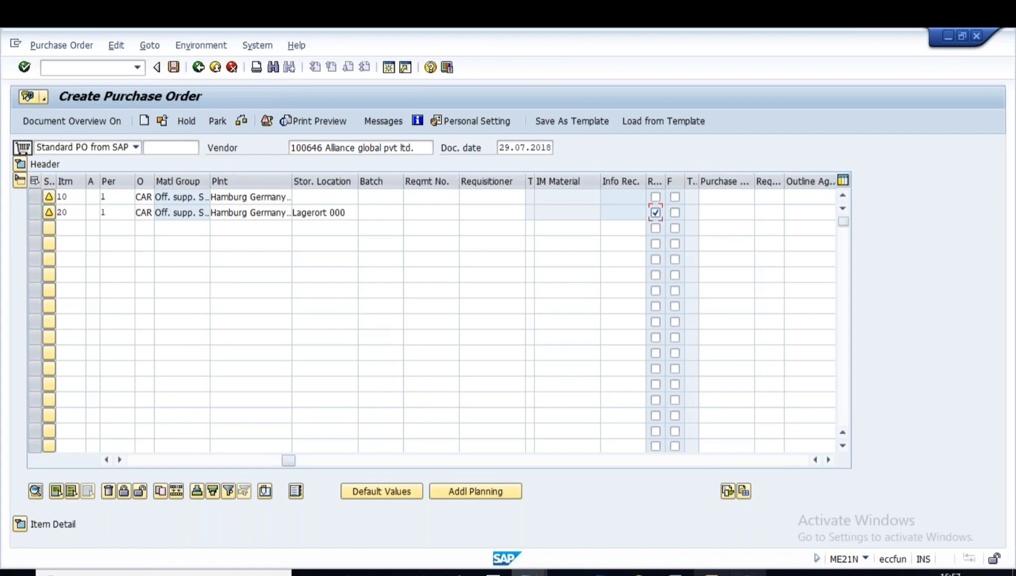
Compare the return flag with the Returns for Purchase Order slide in PowerPoint, and run a check of the purchase order in SAP
{"action": "left_click", "coordinate": [712, 574]}
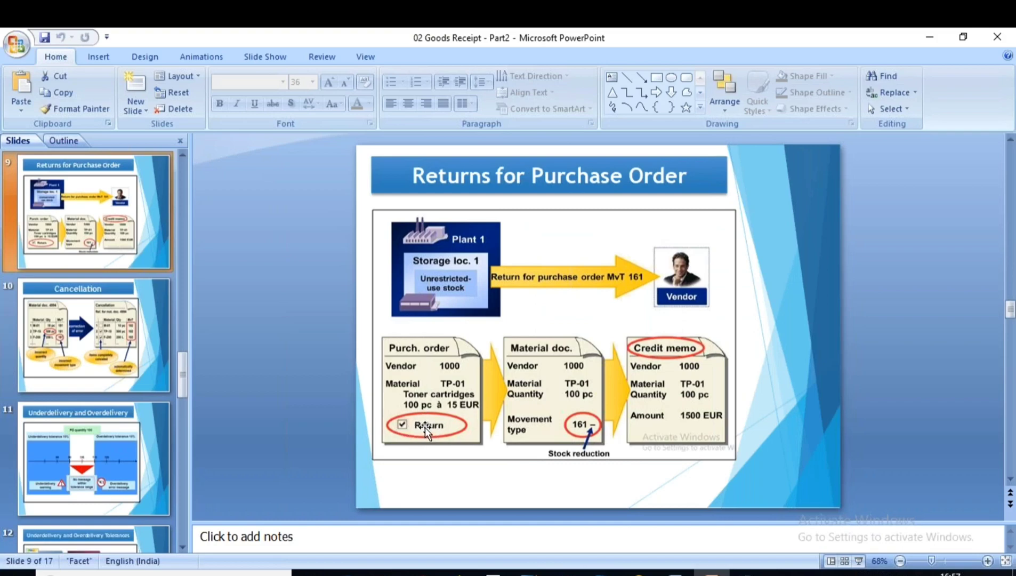
{"action": "key", "text": "alt+Tab"}
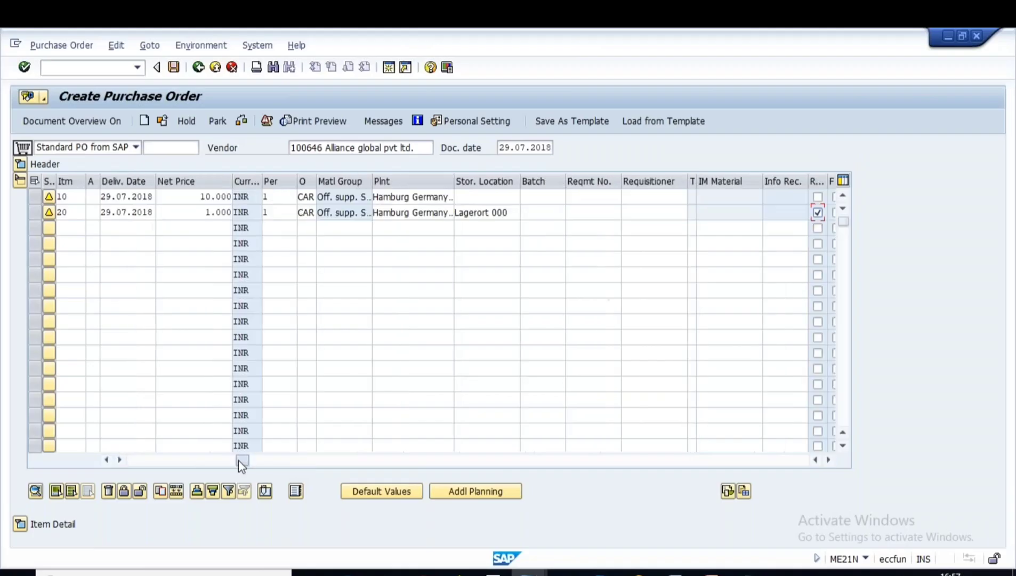
{"action": "left_click_drag", "start_coordinate": [238, 460], "coordinate": [134, 460]}
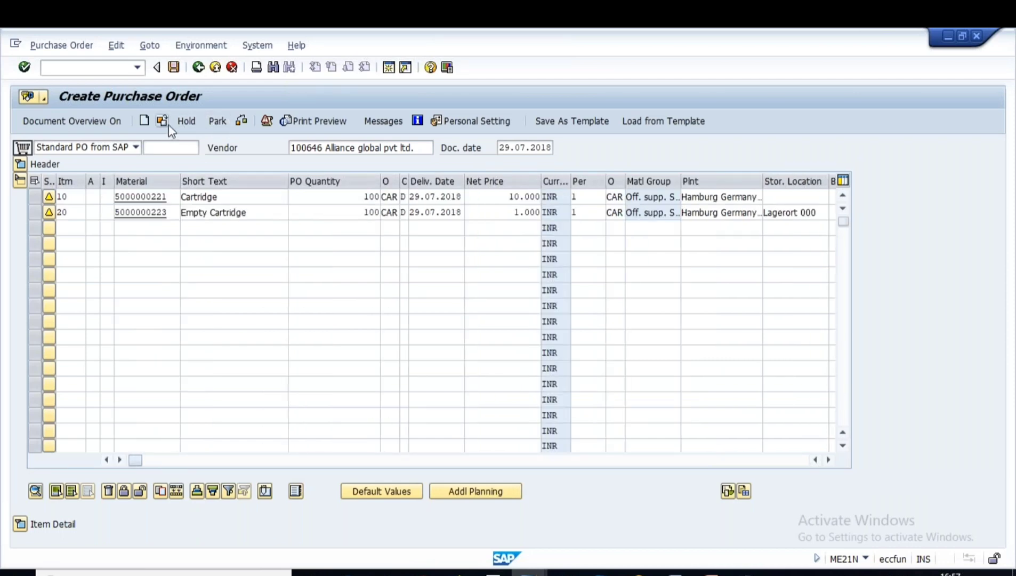
{"action": "left_click", "coordinate": [241, 121]}
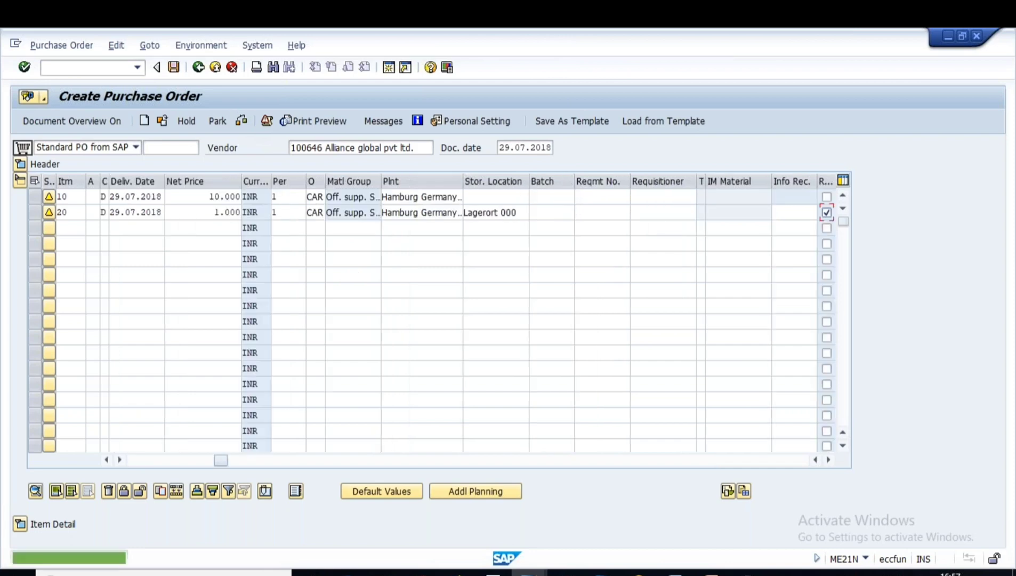
Expand the purchase order's item details and choose item 20, Empty Cartridge, for review
{"action": "left_click_drag", "start_coordinate": [219, 462], "coordinate": [136, 460]}
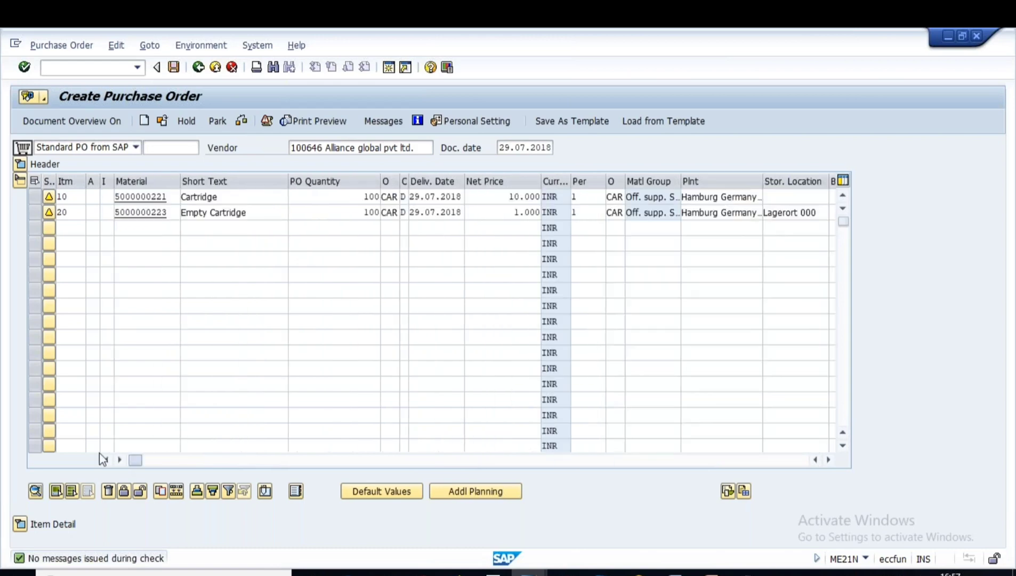
{"action": "left_click", "coordinate": [20, 524]}
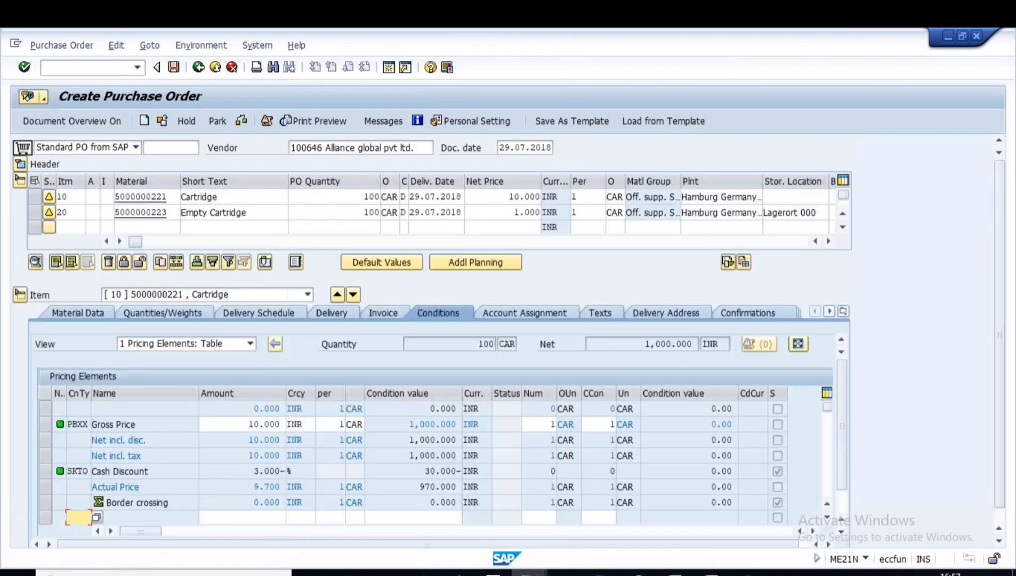
{"action": "left_click", "coordinate": [307, 295]}
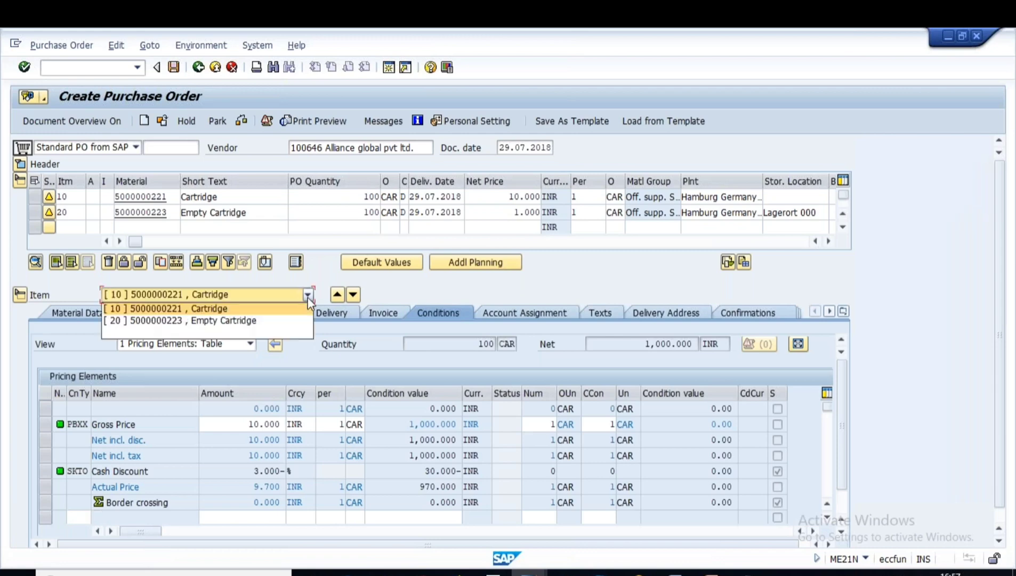
{"action": "left_click", "coordinate": [220, 319]}
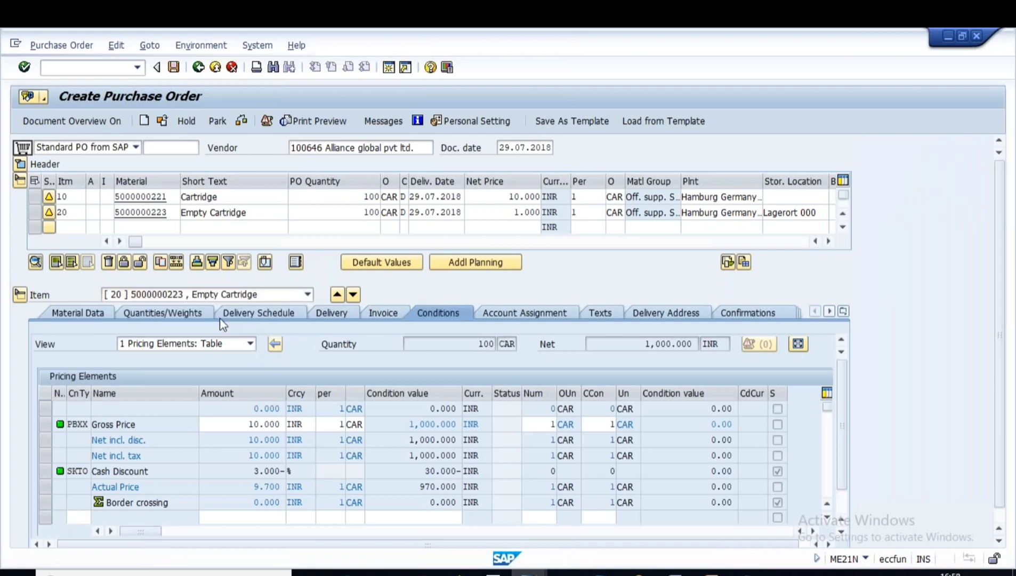
Review item 20's material data, quantities, delivery, invoice, conditions, account assignment, texts, delivery address and condition control
{"action": "left_click", "coordinate": [80, 313]}
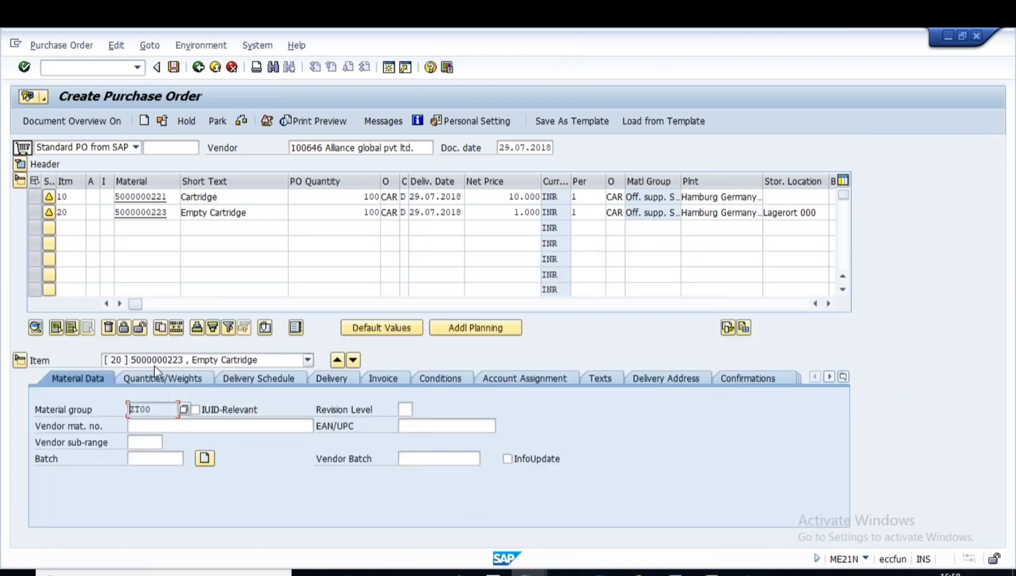
{"action": "left_click", "coordinate": [175, 379]}
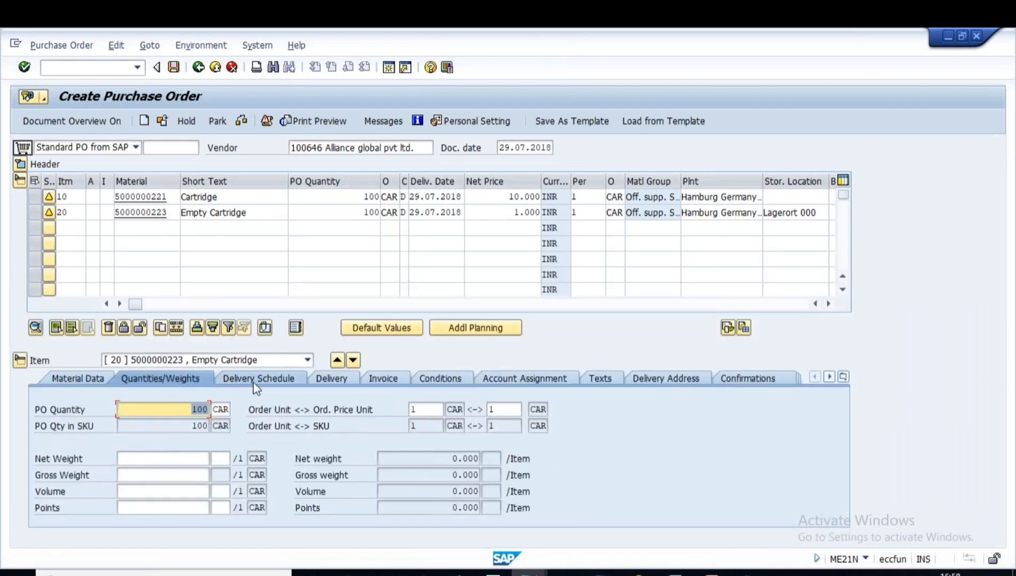
{"action": "left_click", "coordinate": [297, 375]}
{"action": "left_click", "coordinate": [338, 379]}
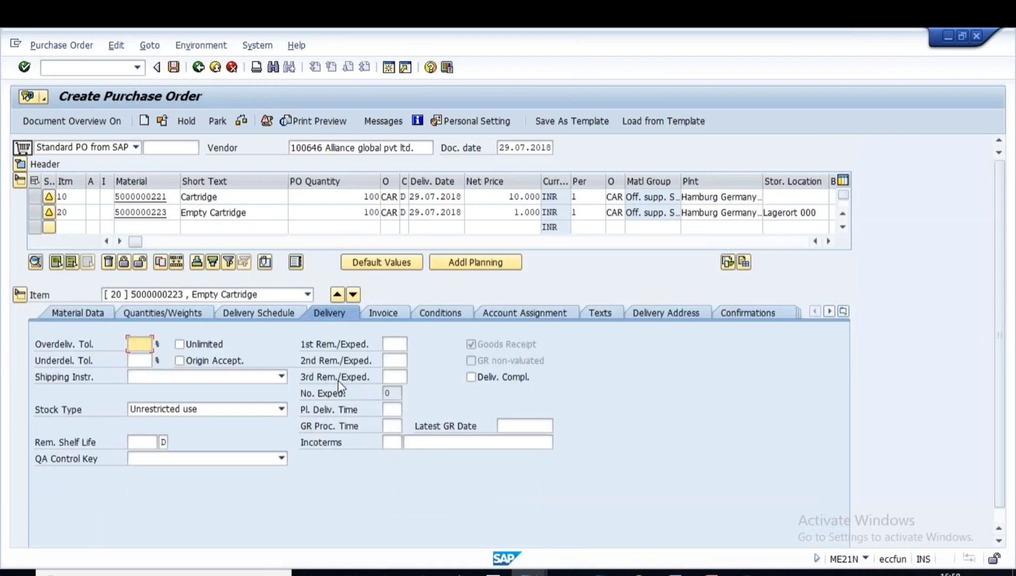
{"action": "left_click", "coordinate": [385, 315]}
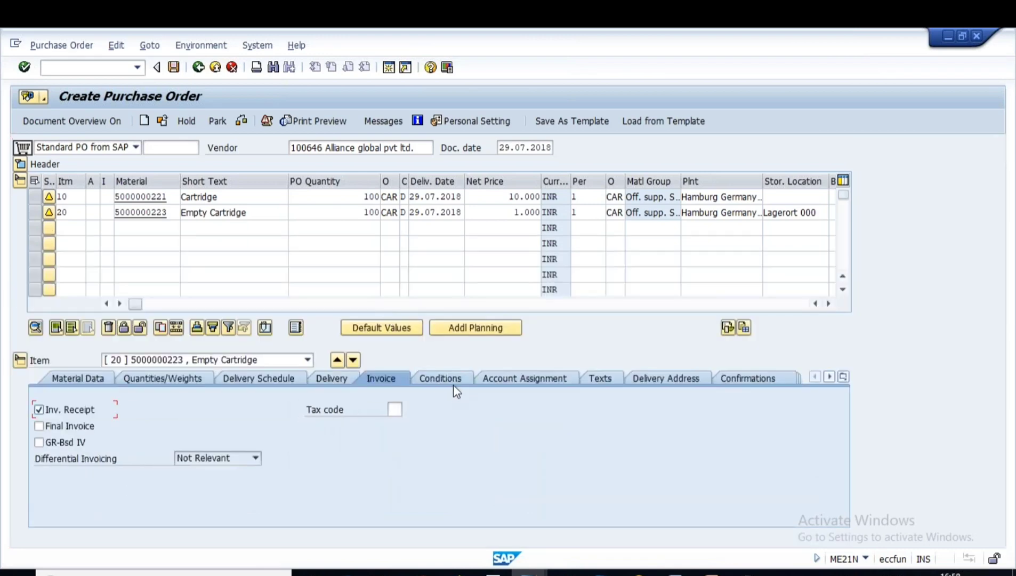
{"action": "left_click", "coordinate": [452, 378]}
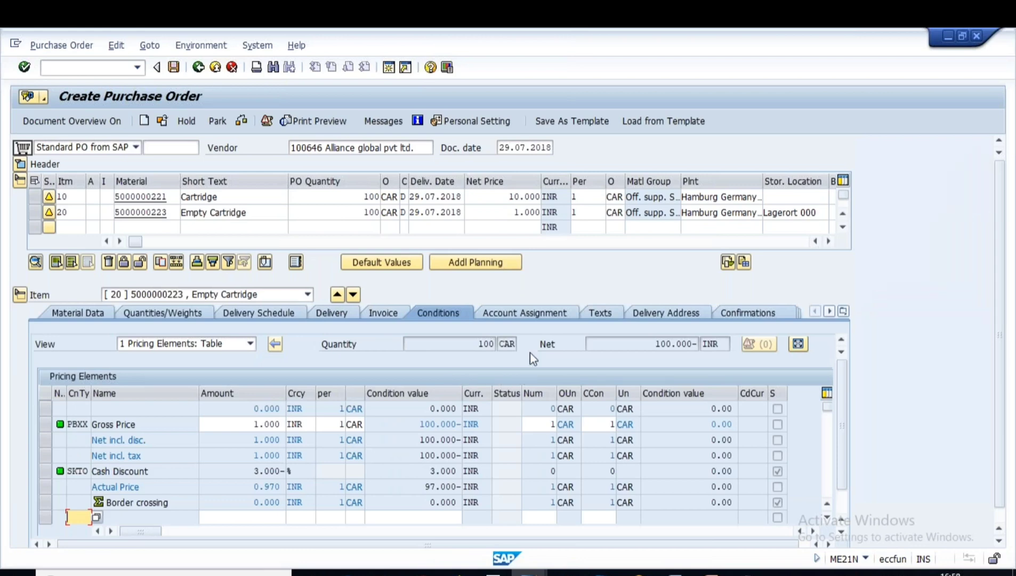
{"action": "left_click", "coordinate": [530, 314]}
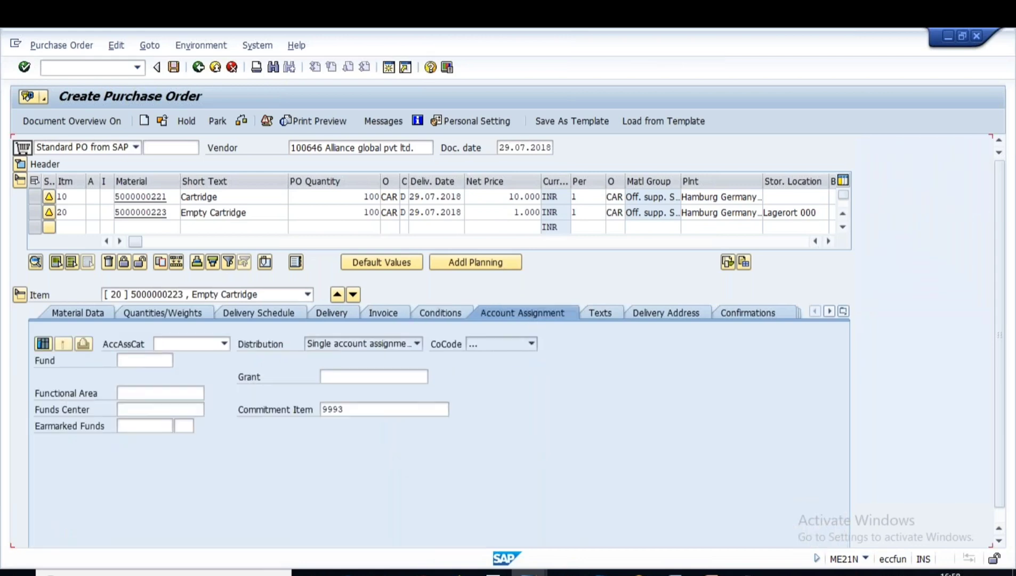
{"action": "left_click", "coordinate": [660, 316]}
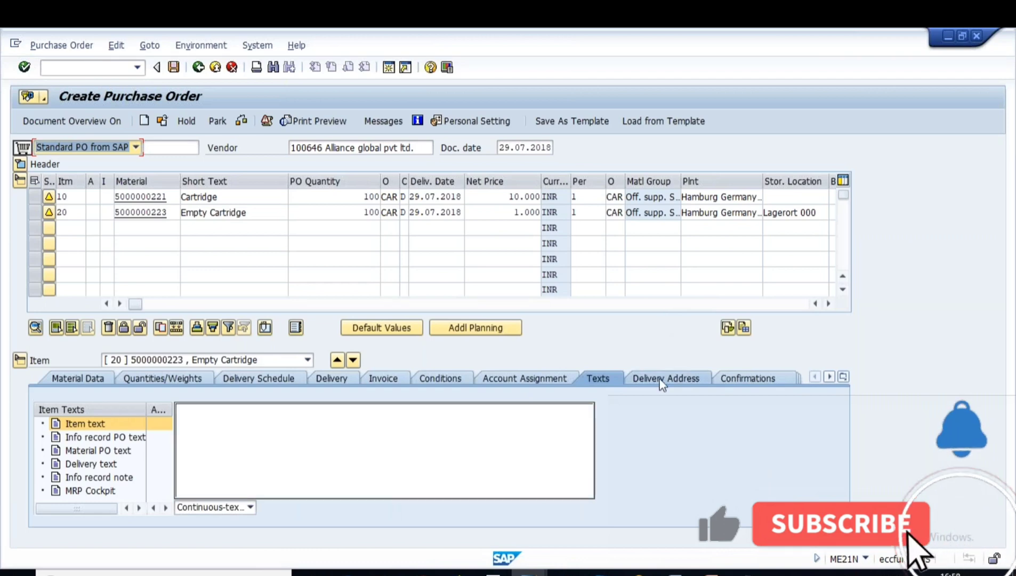
{"action": "left_click", "coordinate": [660, 380]}
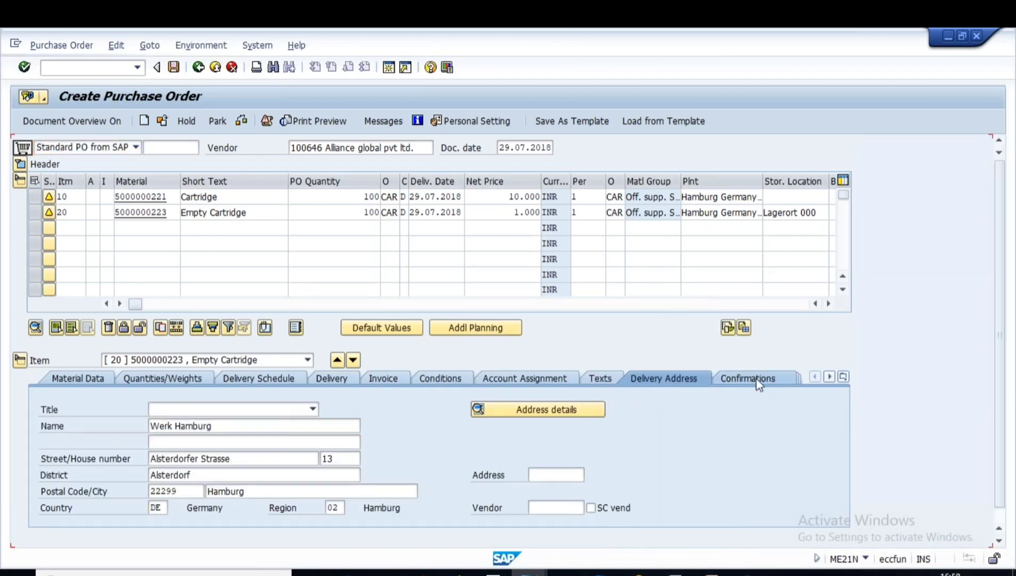
{"action": "left_click", "coordinate": [759, 380]}
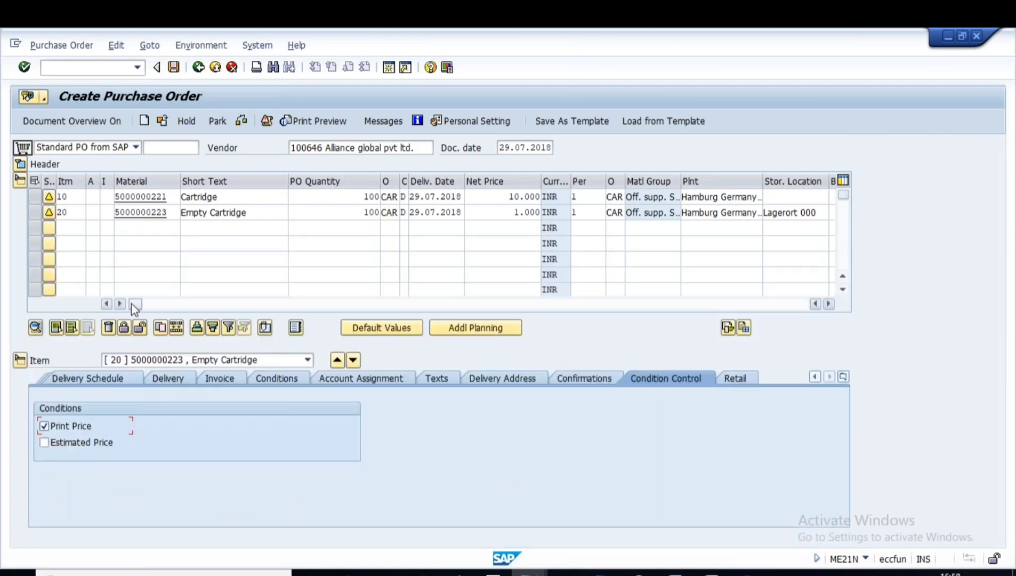
{"action": "mouse_move", "coordinate": [135, 303]}
{"action": "left_mouse_down"}
{"action": "mouse_move", "coordinate": [217, 309]}
{"action": "mouse_move", "coordinate": [116, 311]}
{"action": "left_mouse_up"}
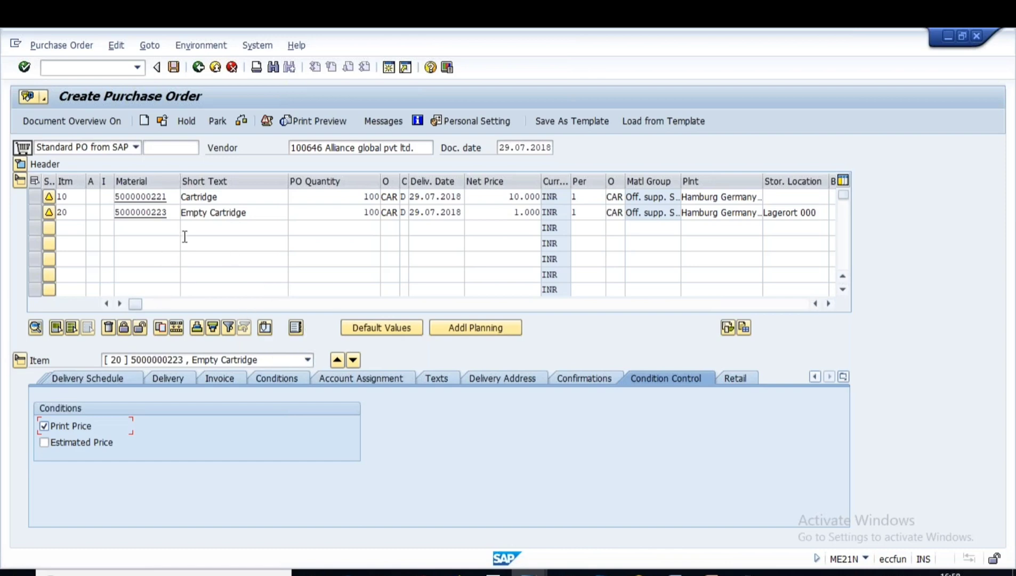
{"action": "left_click_drag", "start_coordinate": [175, 212], "coordinate": [98, 213]}
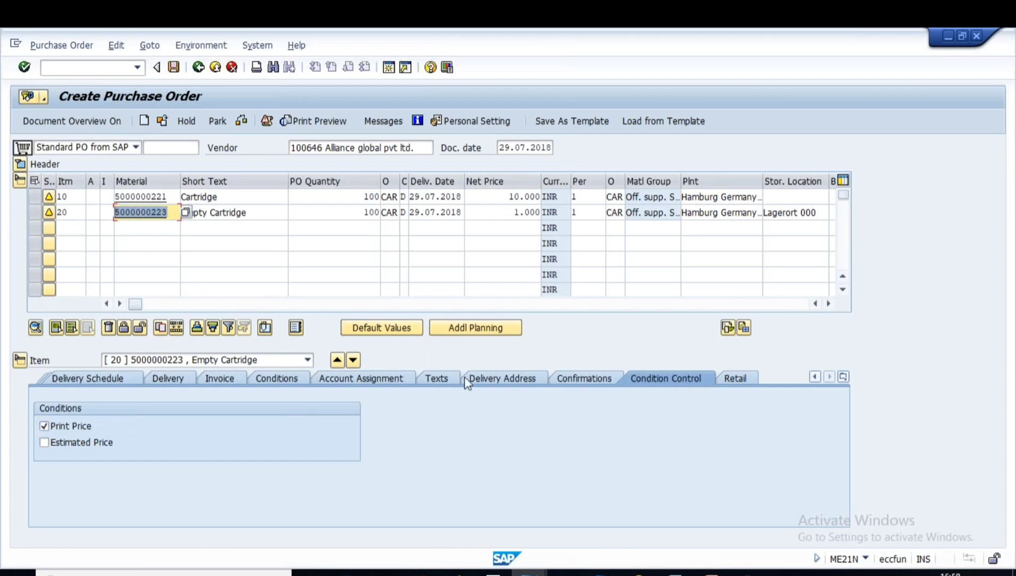
Check the Returns for Purchase Order slide in PowerPoint, and save the purchase order in SAP
{"action": "left_click", "coordinate": [712, 574]}
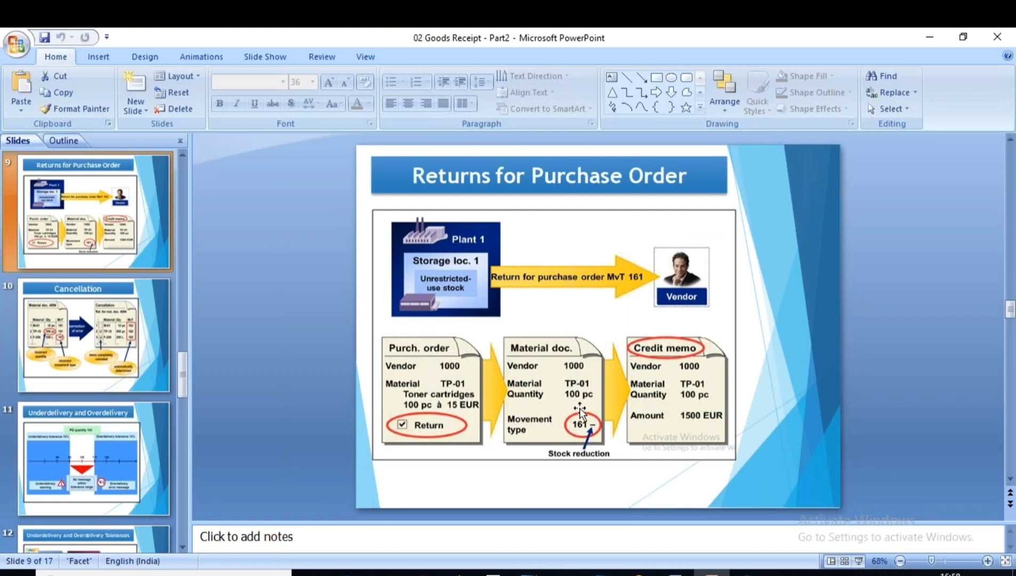
{"action": "key", "text": "alt+Tab"}
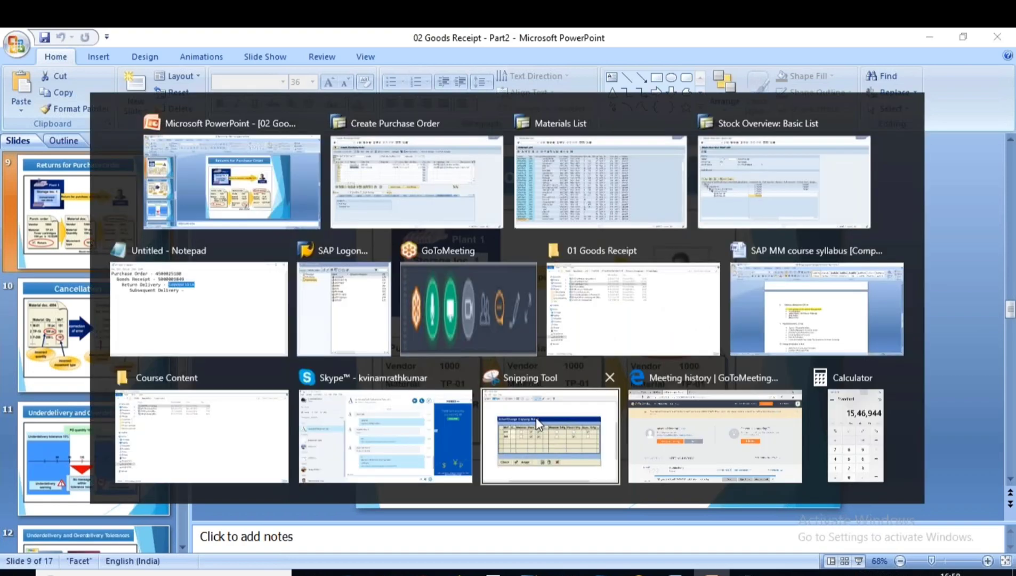
{"action": "left_click", "coordinate": [417, 182]}
{"action": "left_click", "coordinate": [173, 67]}
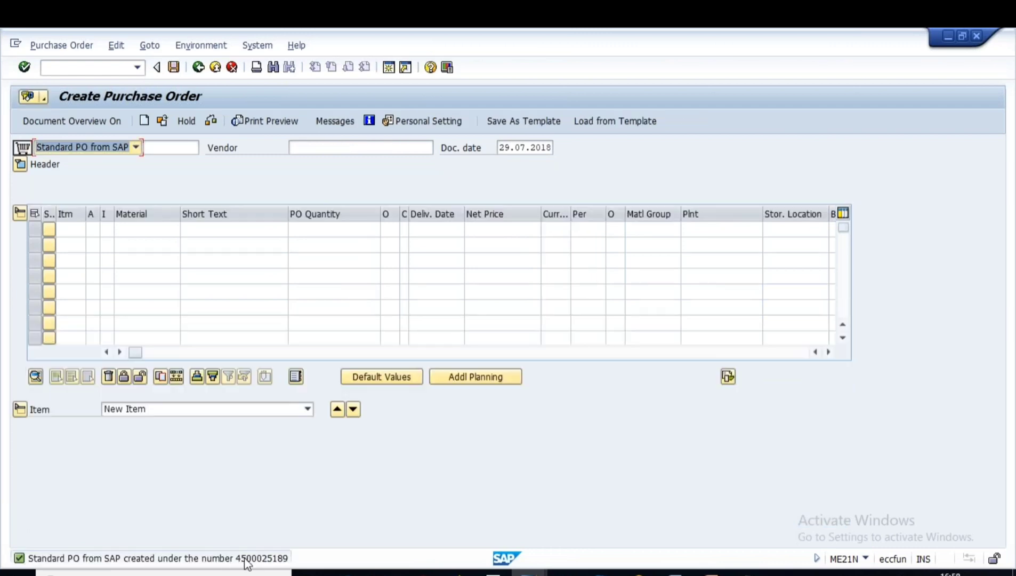
Copy the new purchase order's number from the details of the creation message and close the message details
{"action": "left_click", "coordinate": [230, 558]}
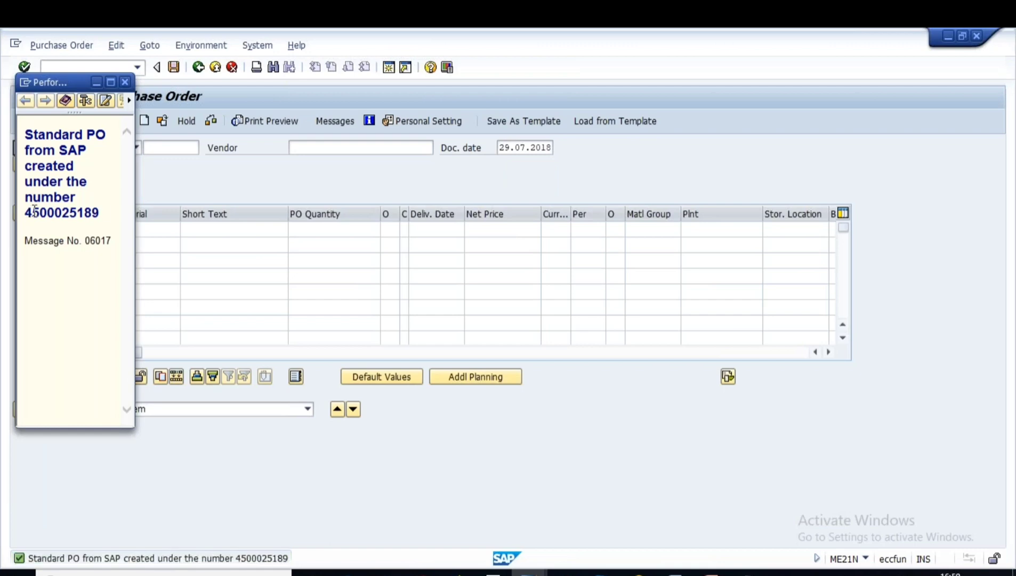
{"action": "left_click_drag", "start_coordinate": [27, 212], "coordinate": [101, 213]}
{"action": "key", "text": "ctrl+c"}
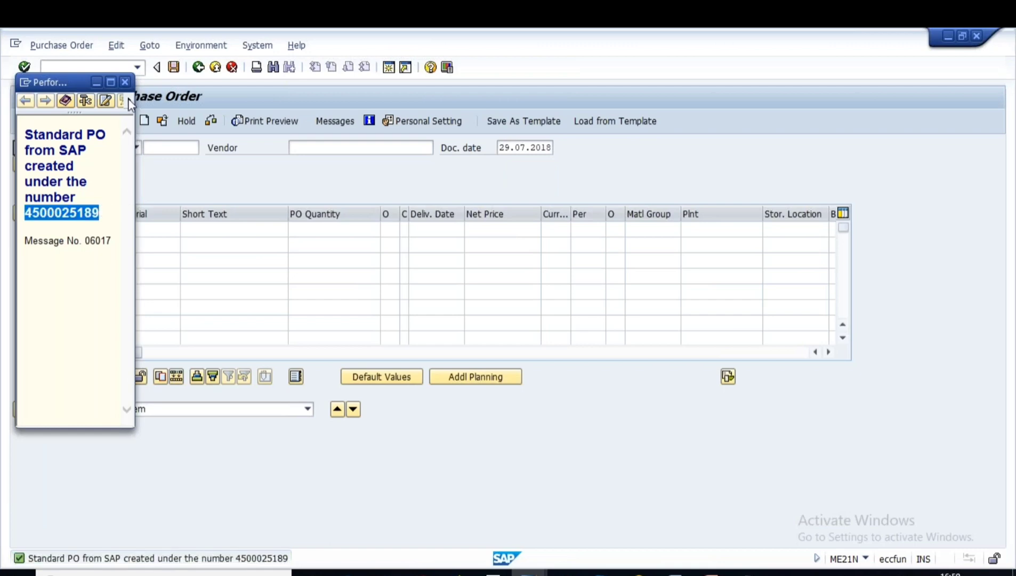
{"action": "left_click", "coordinate": [125, 82]}
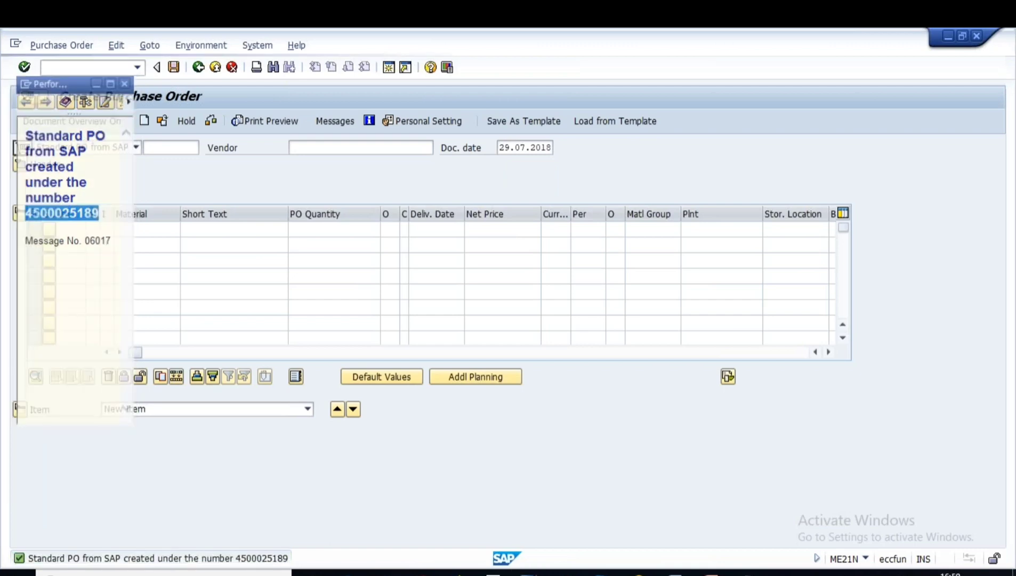
Leave purchase order creation, start transaction MIGO and set the operation to Goods Receipt
{"action": "left_click", "coordinate": [199, 67]}
{"action": "type", "text": "migo"}
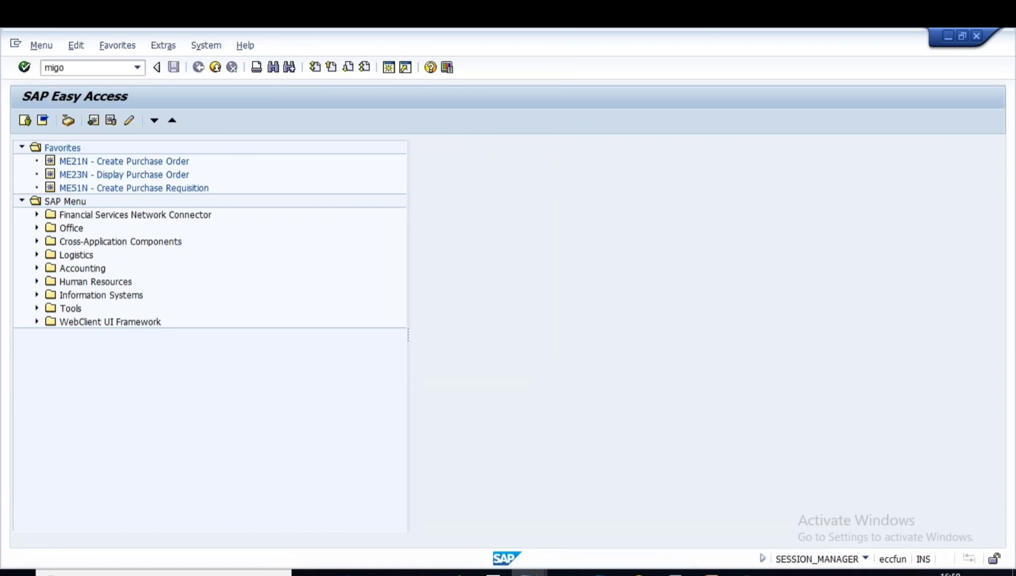
{"action": "key", "text": "Return"}
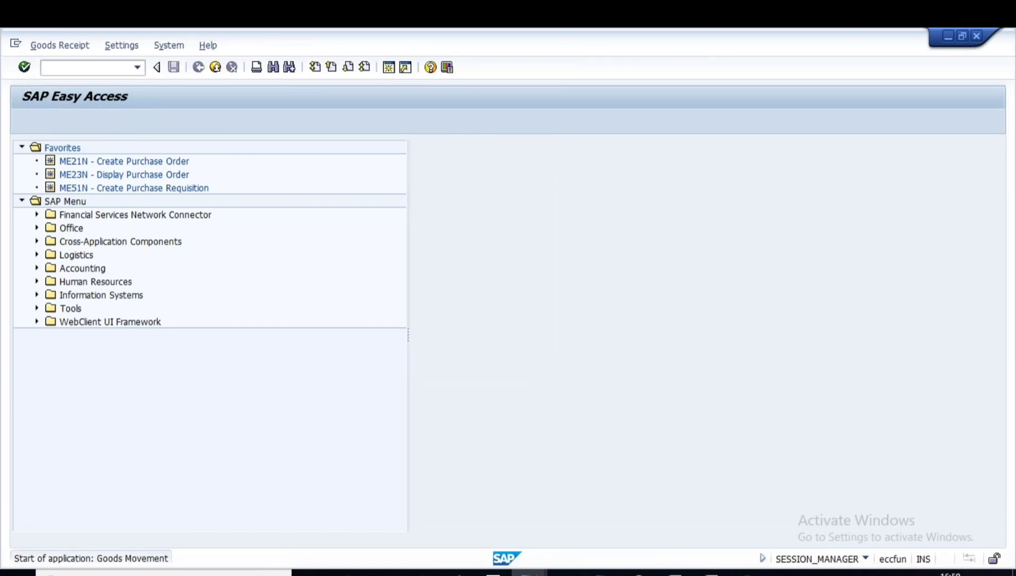
{"action": "left_click", "coordinate": [104, 147]}
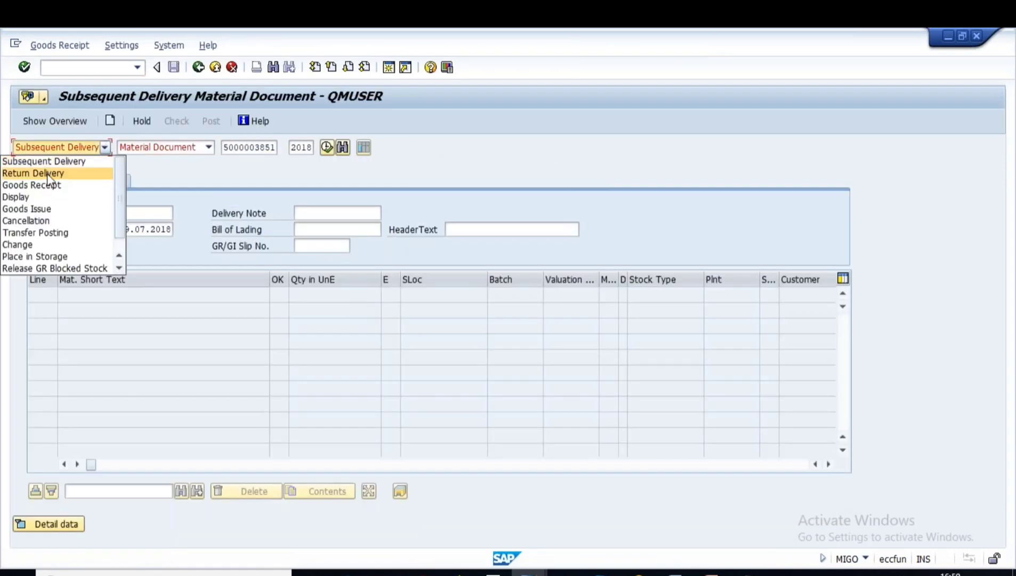
{"action": "left_click", "coordinate": [32, 185]}
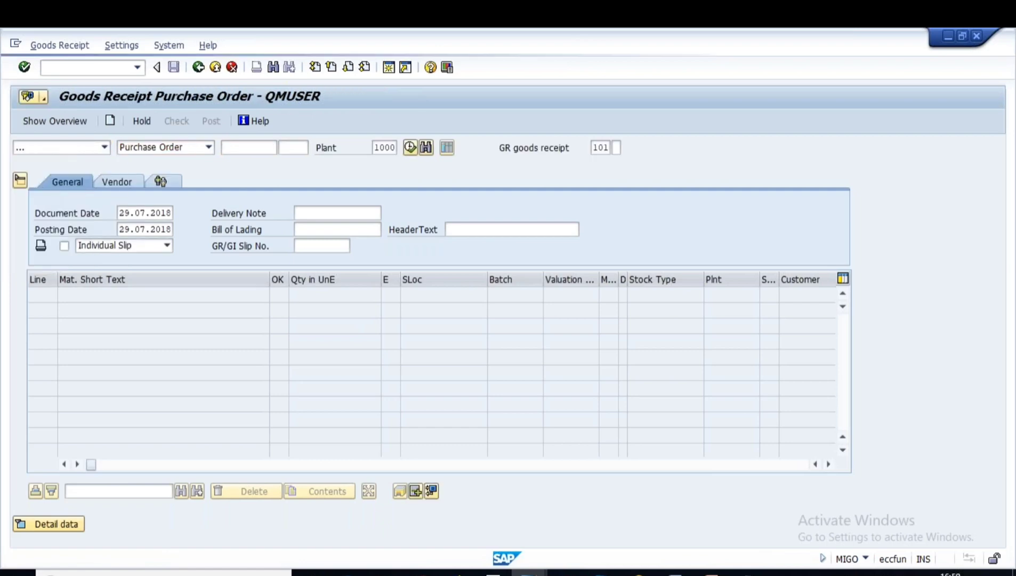
Load the new purchase order into the goods receipt using its copied number
{"action": "left_click", "coordinate": [251, 150]}
{"action": "key", "text": "ctrl+v"}
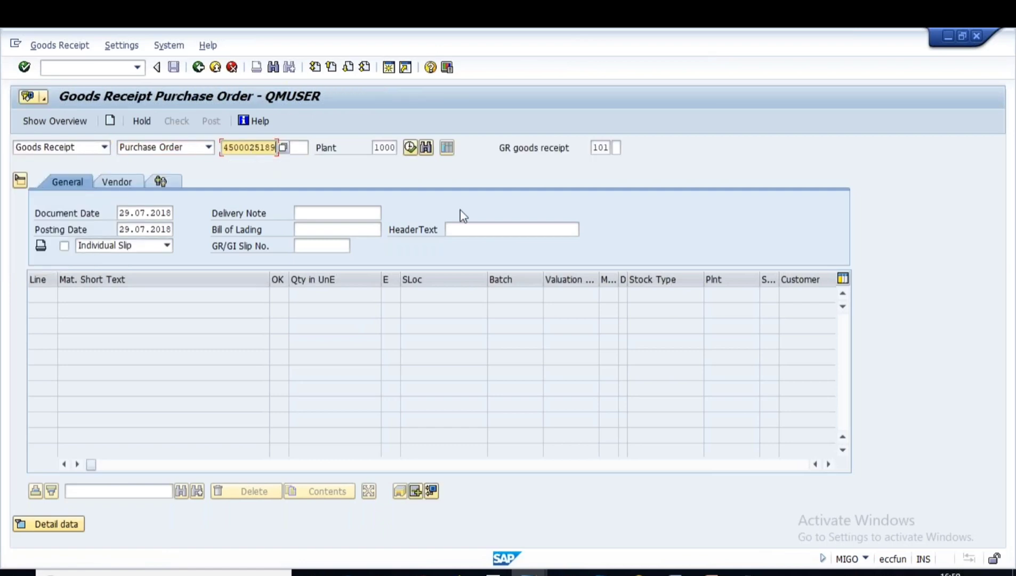
{"action": "key", "text": "Return"}
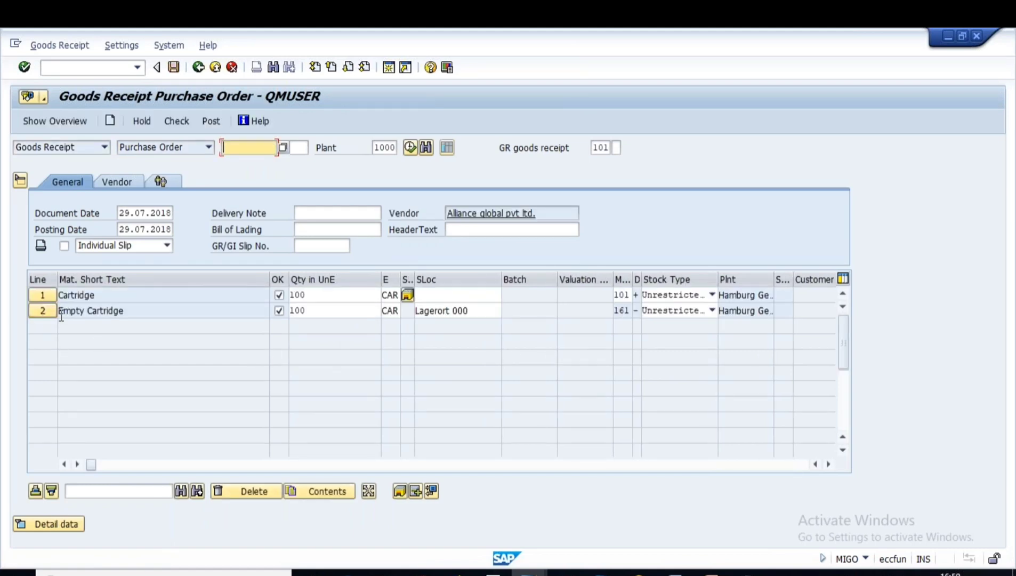
Compare the Empty Cartridge line's movement type with the Returns for Purchase Order slide in PowerPoint
{"action": "double_click", "coordinate": [621, 310]}
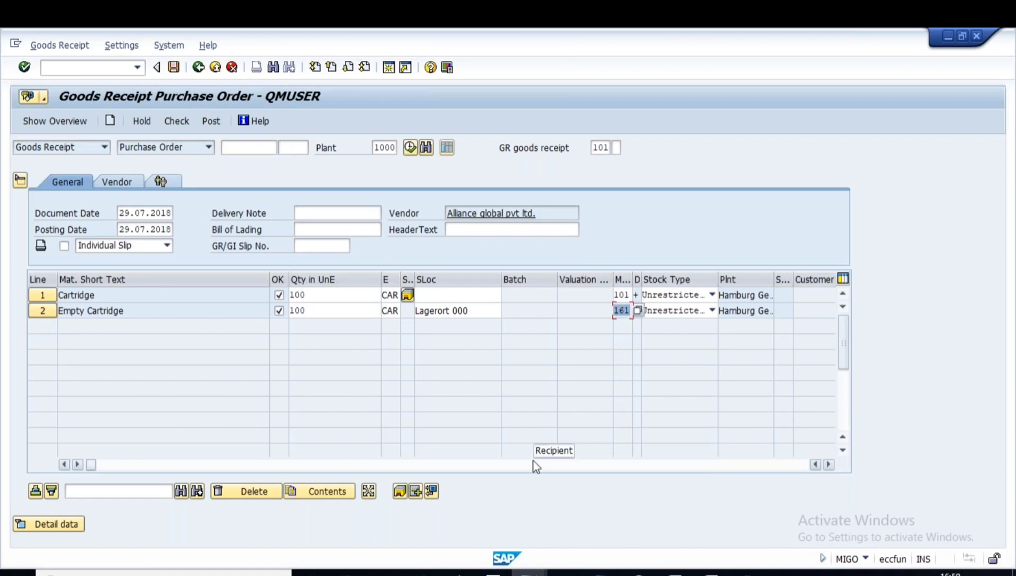
{"action": "left_click", "coordinate": [711, 574]}
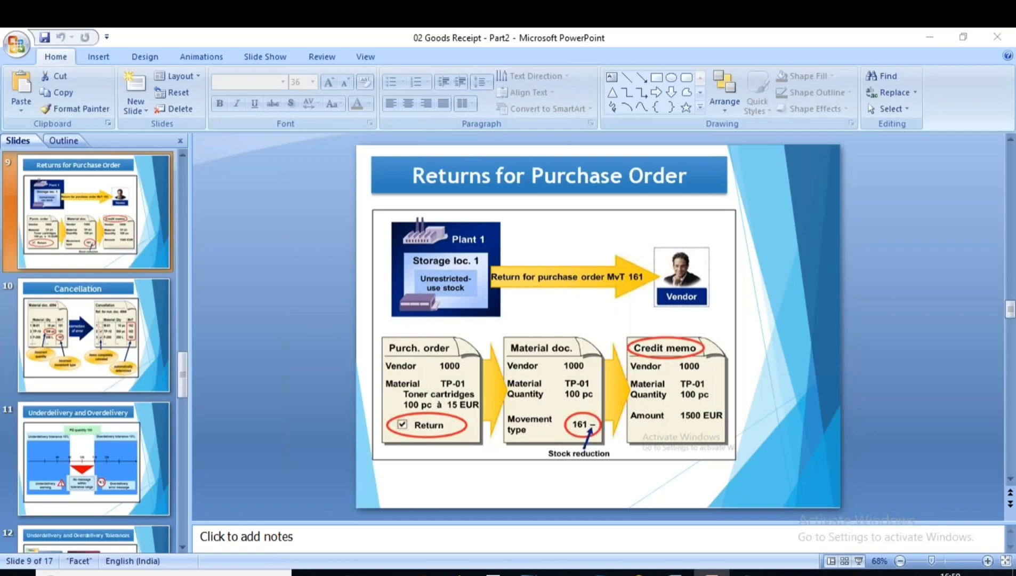
{"action": "key", "text": "alt+Tab"}
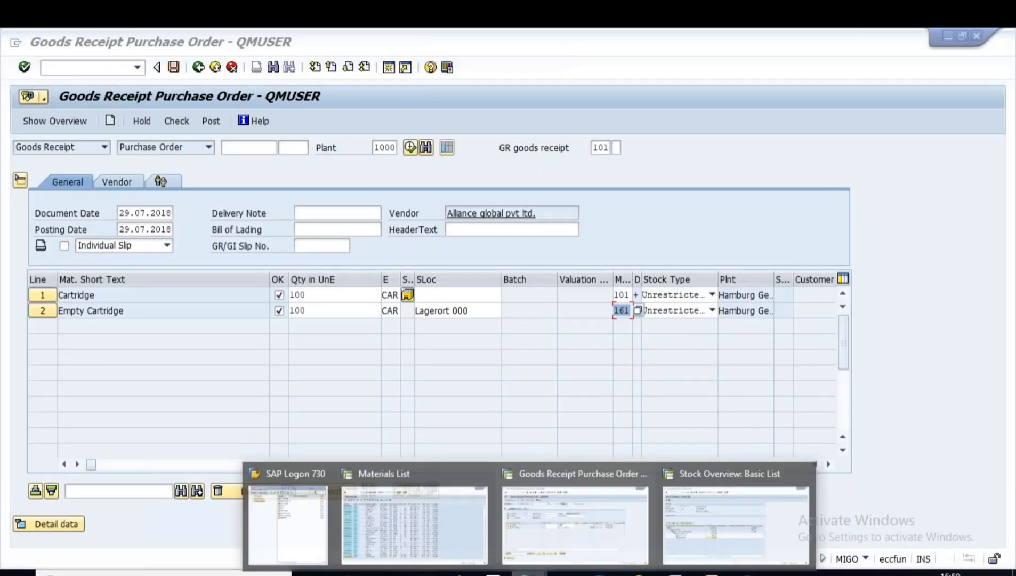
Look up the Empty Cartridge's material number in the Materials List session
{"action": "left_click", "coordinate": [735, 525]}
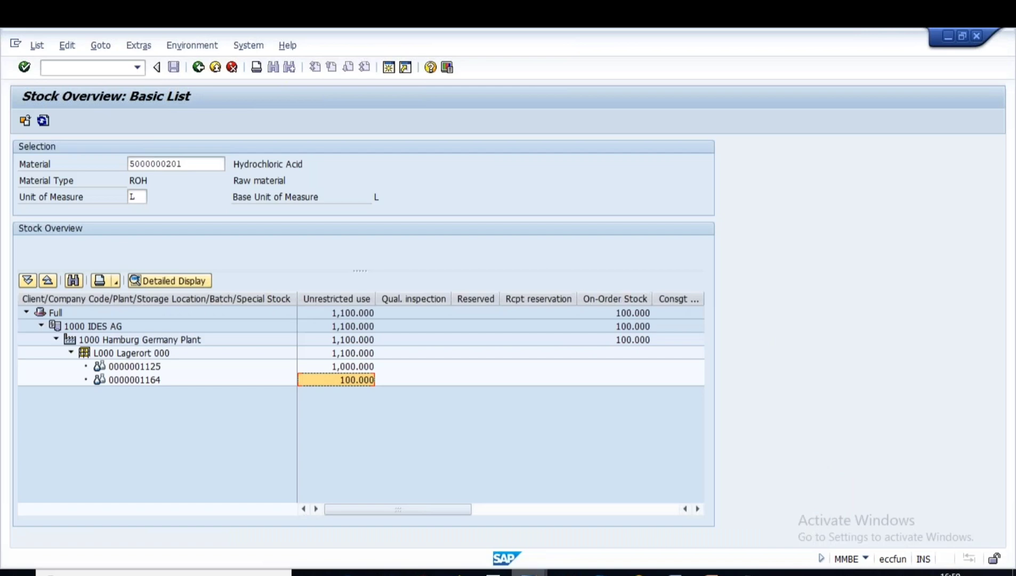
{"action": "left_click", "coordinate": [528, 572]}
{"action": "left_click", "coordinate": [530, 530]}
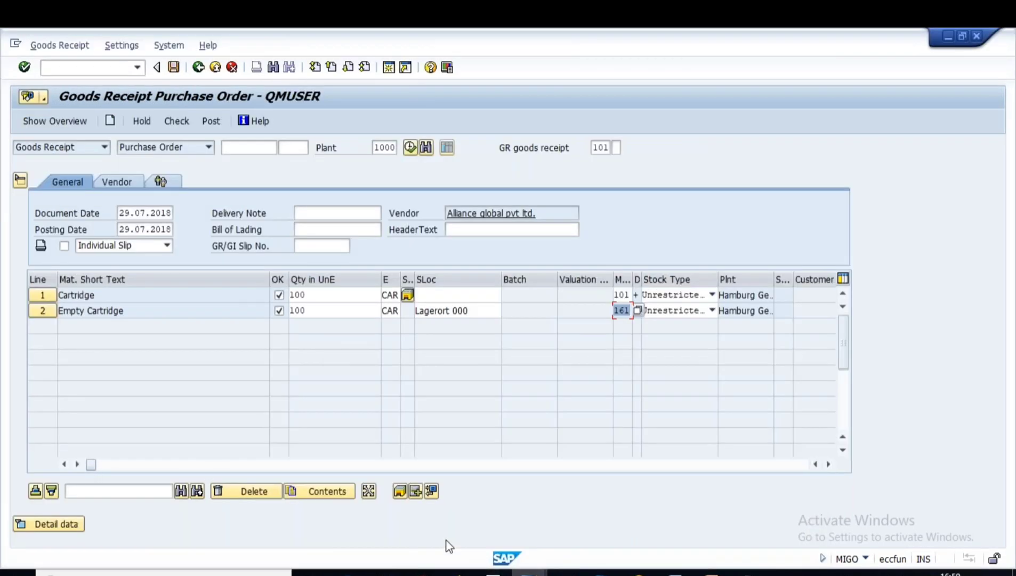
{"action": "left_click", "coordinate": [528, 572]}
{"action": "left_click", "coordinate": [414, 528]}
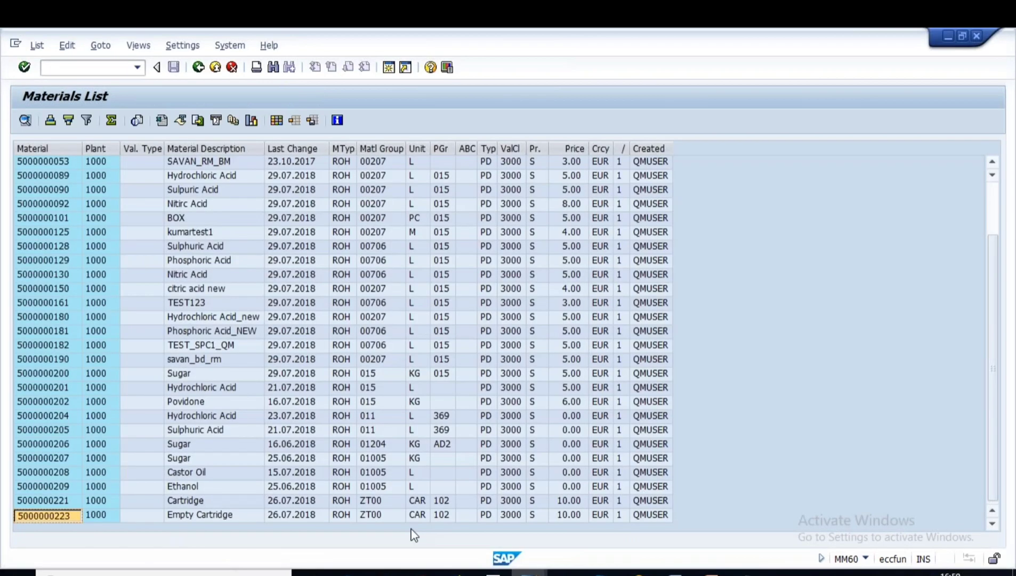
{"action": "left_click", "coordinate": [528, 572]}
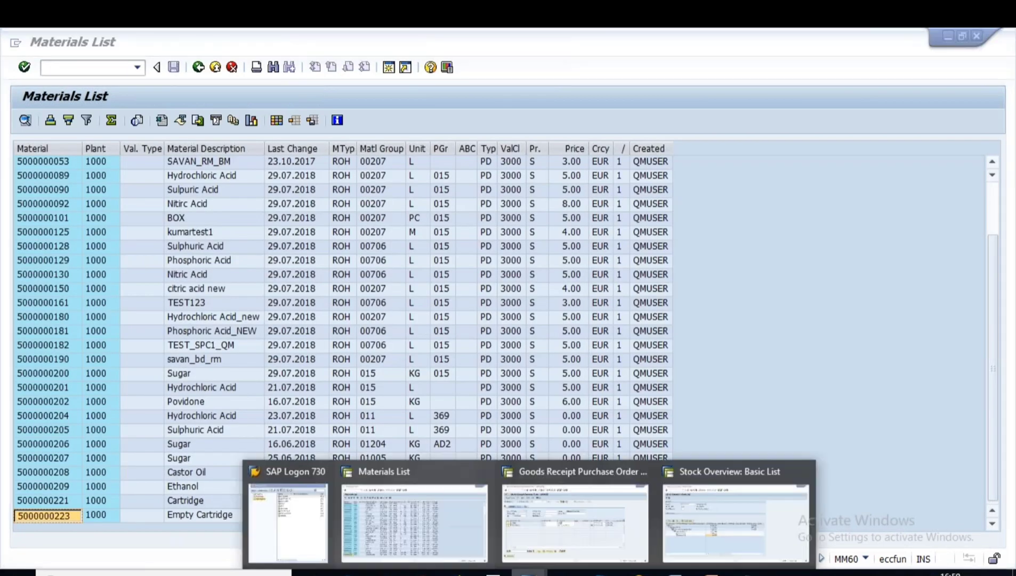
{"action": "left_click", "coordinate": [736, 523]}
{"action": "left_click", "coordinate": [200, 166]}
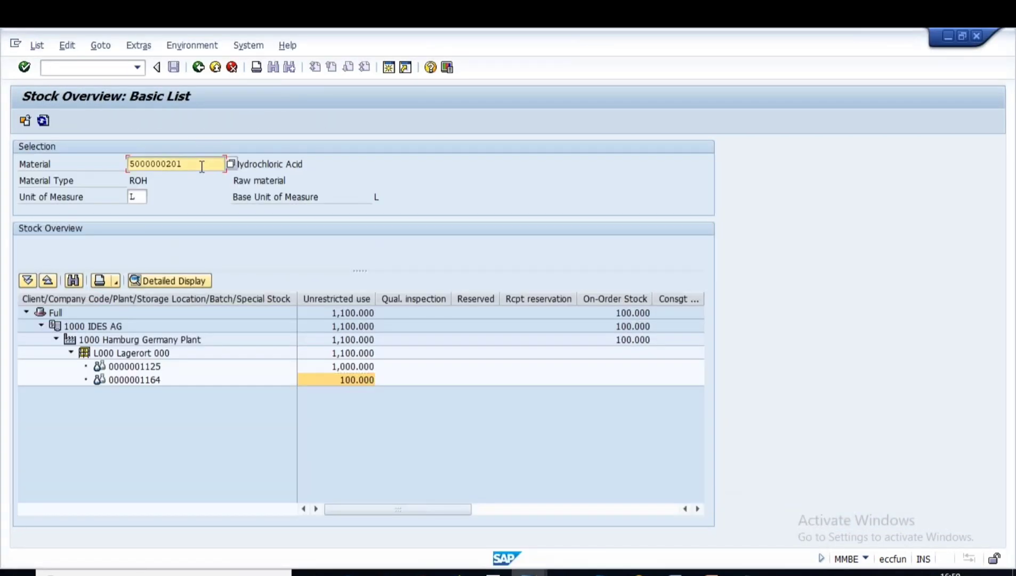
{"action": "key", "text": "BackSpace"}
{"action": "key", "text": "BackSpace"}
{"action": "type", "text": "23"}
{"action": "key", "text": "Return"}
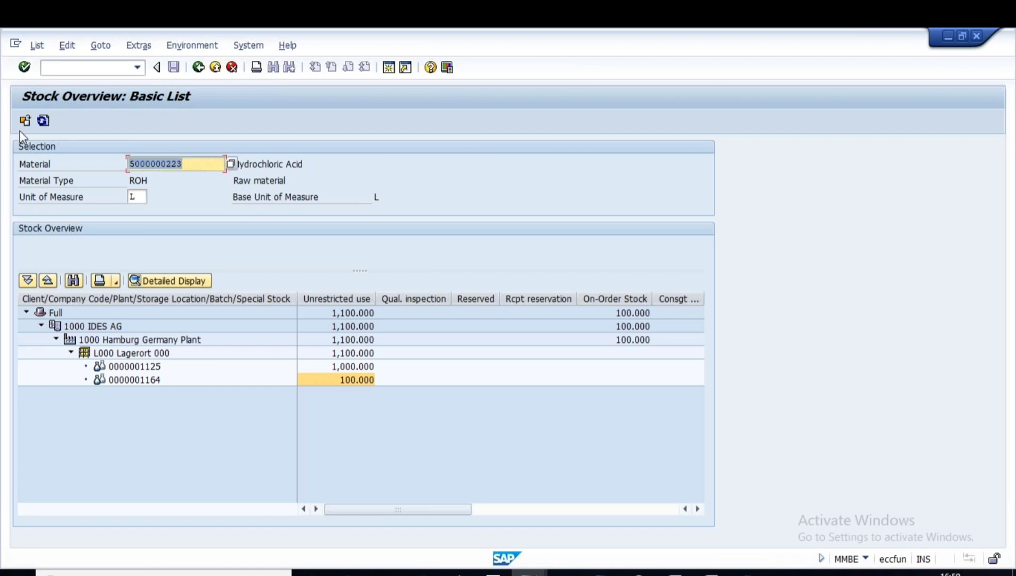
{"action": "left_click", "coordinate": [25, 121]}
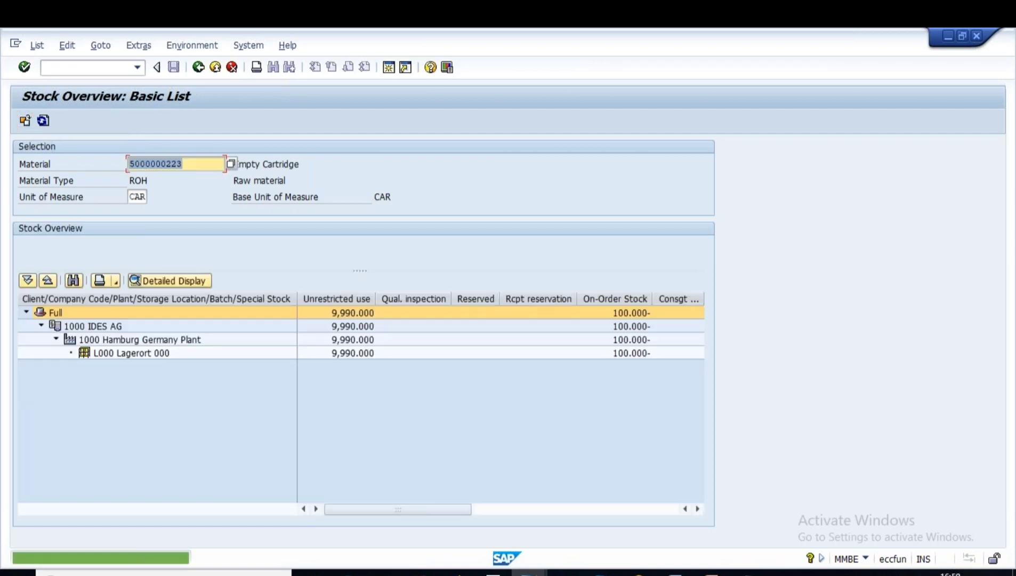
{"action": "left_click", "coordinate": [281, 164]}
{"action": "left_click_drag", "start_coordinate": [234, 164], "coordinate": [303, 164]}
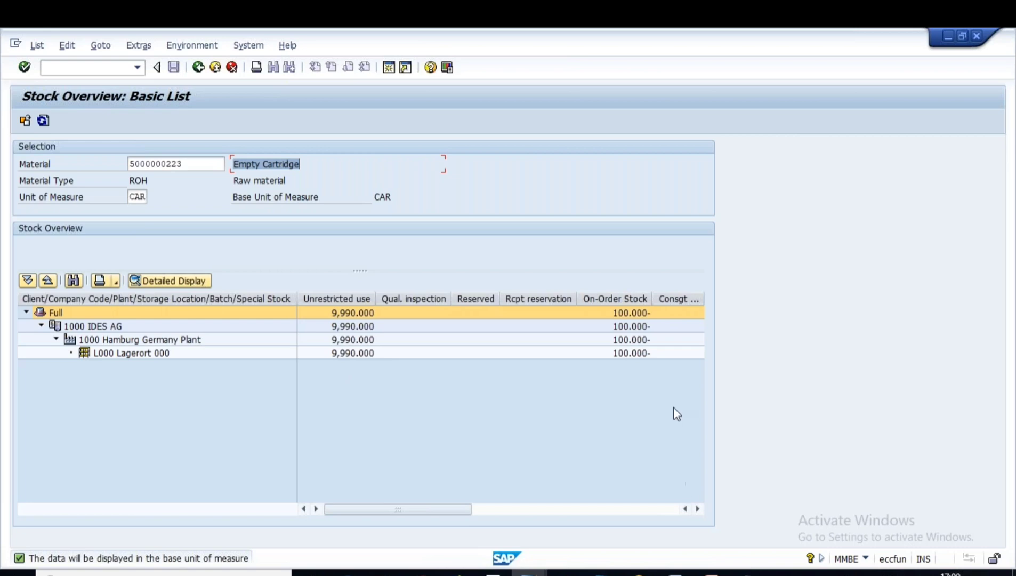
Return to the goods receipt, check it for errors and close the message log
{"action": "key", "text": "alt+Tab"}
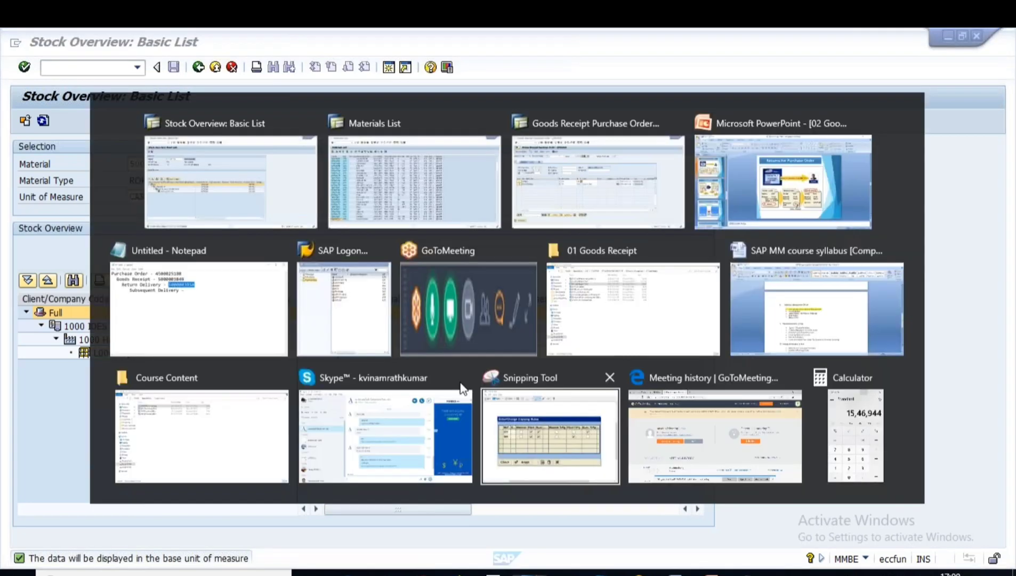
{"action": "key", "text": "alt+Tab"}
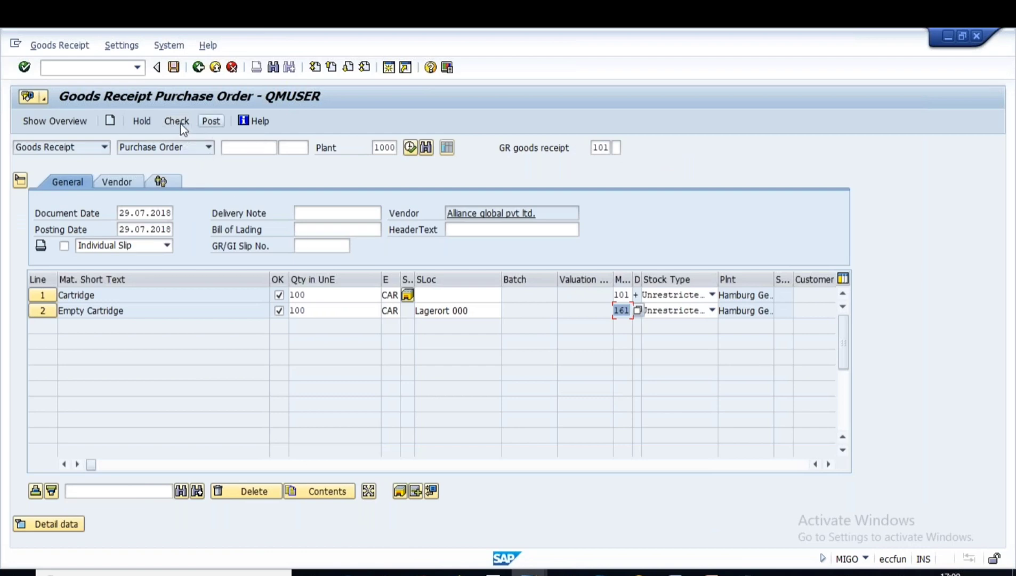
{"action": "left_click", "coordinate": [177, 122]}
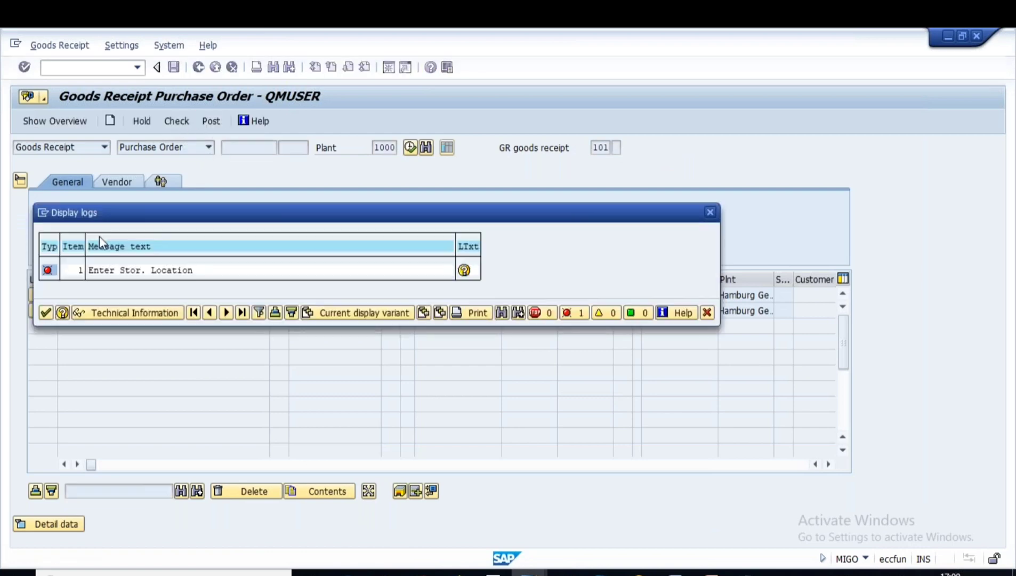
{"action": "left_click", "coordinate": [46, 313]}
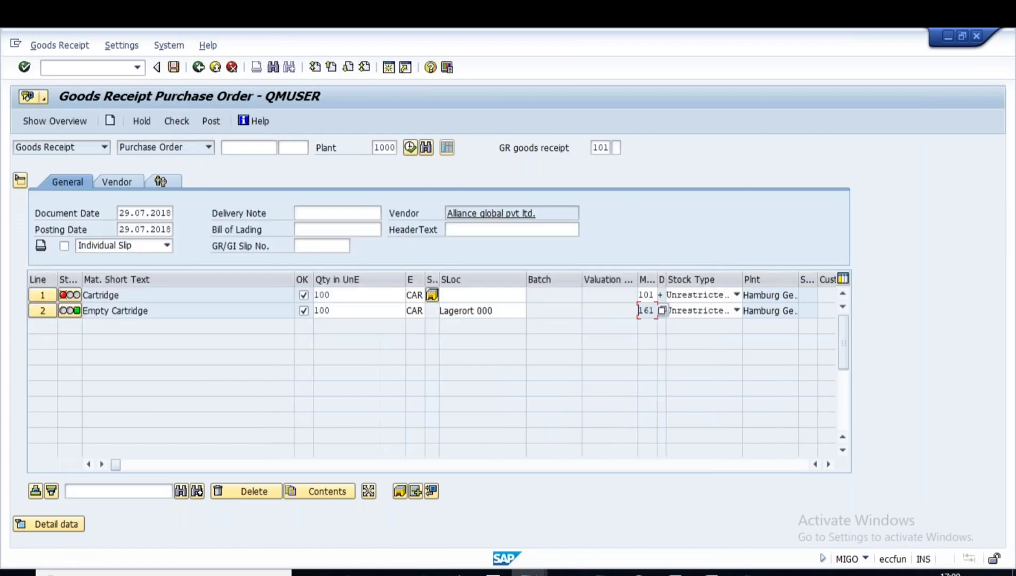
Set the Cartridge line's storage location to L000, recheck the goods receipt and post it
{"action": "left_click", "coordinate": [470, 294]}
{"action": "type", "text": "l000"}
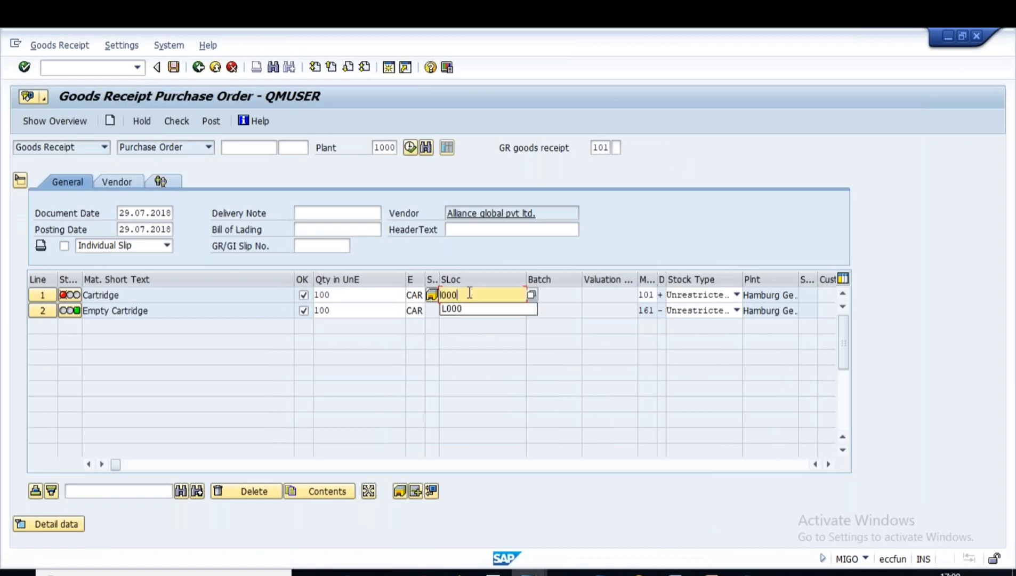
{"action": "key", "text": "Return"}
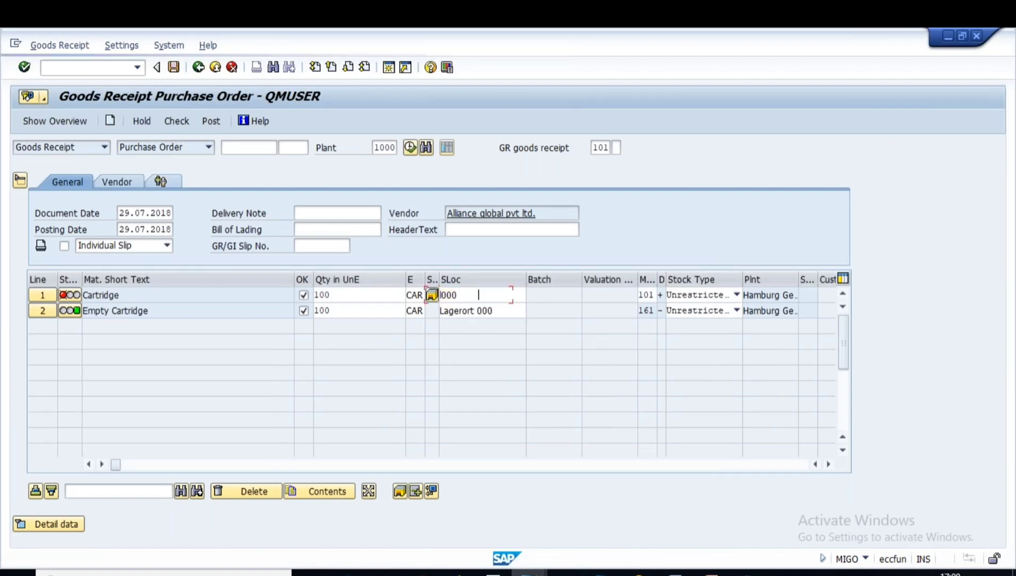
{"action": "left_click", "coordinate": [172, 121]}
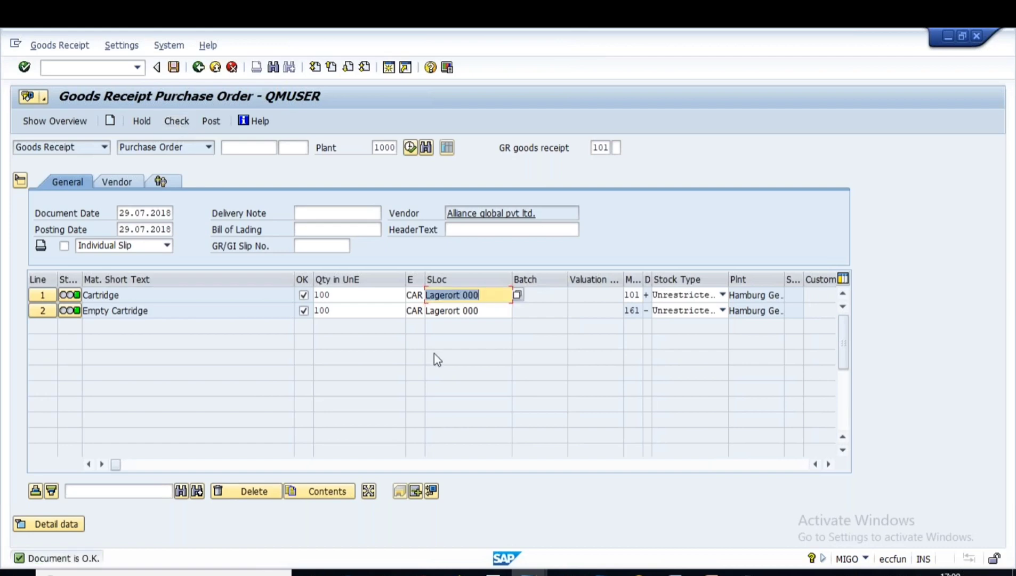
{"action": "left_click", "coordinate": [173, 67]}
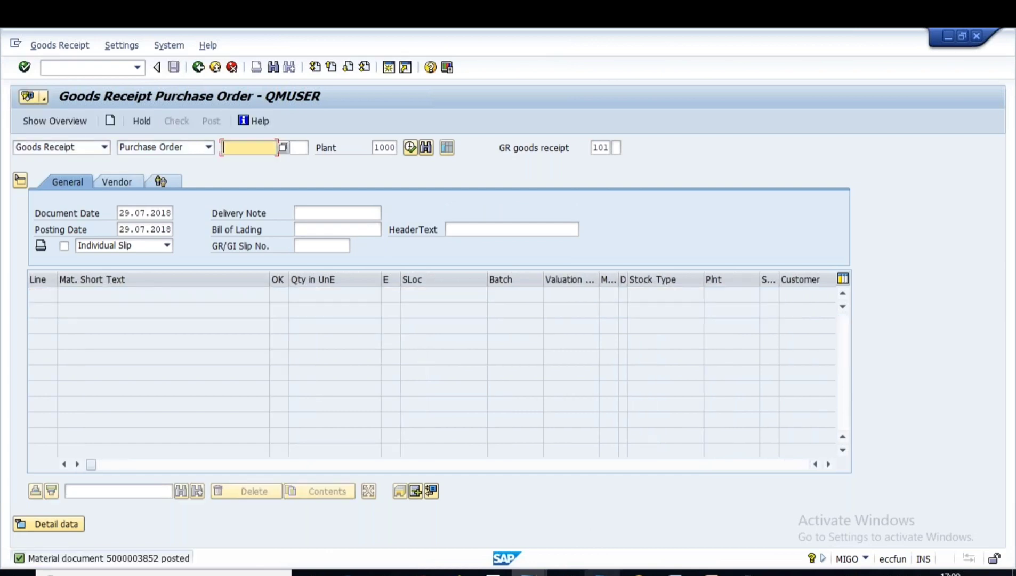
Switch to the Empty Cartridge stock overview and refresh its quantities
{"action": "mouse_move", "coordinate": [527, 572]}
{"action": "left_click", "coordinate": [733, 526]}
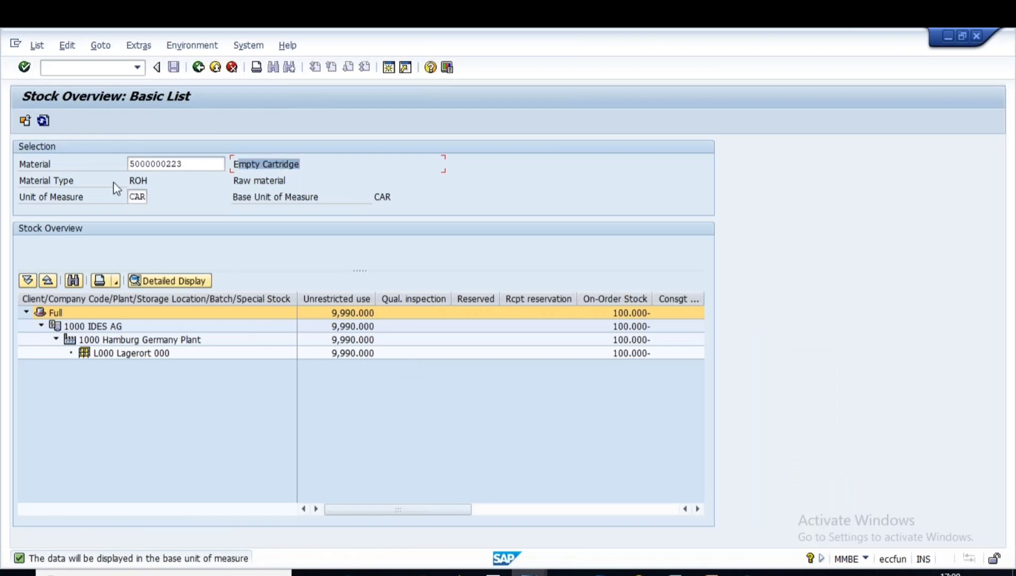
{"action": "left_click", "coordinate": [42, 121]}
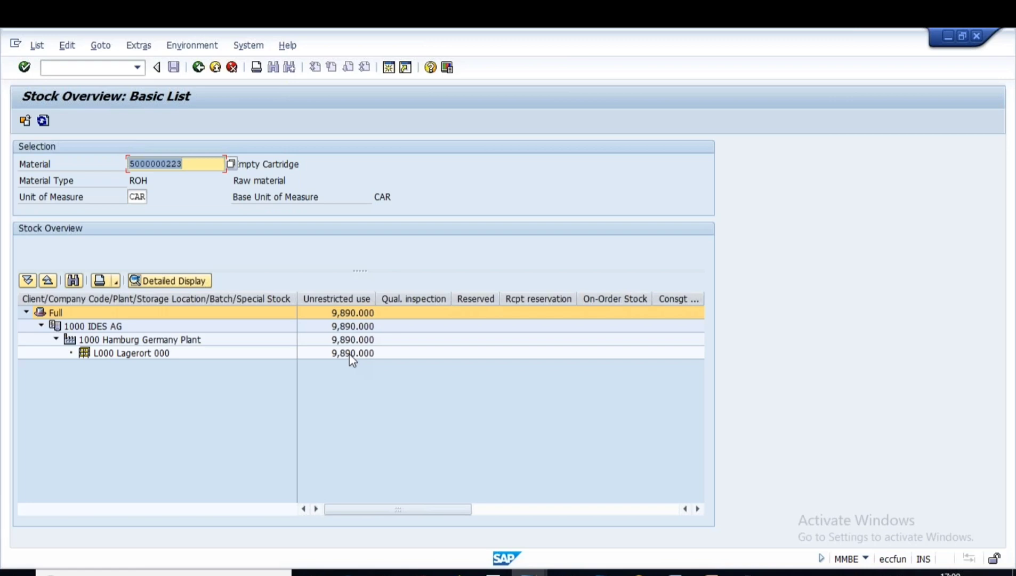
List the Empty Cartridge's material movements in storage location L000, view the latest movement type 161 document and leave the list
{"action": "right_click", "coordinate": [352, 354]}
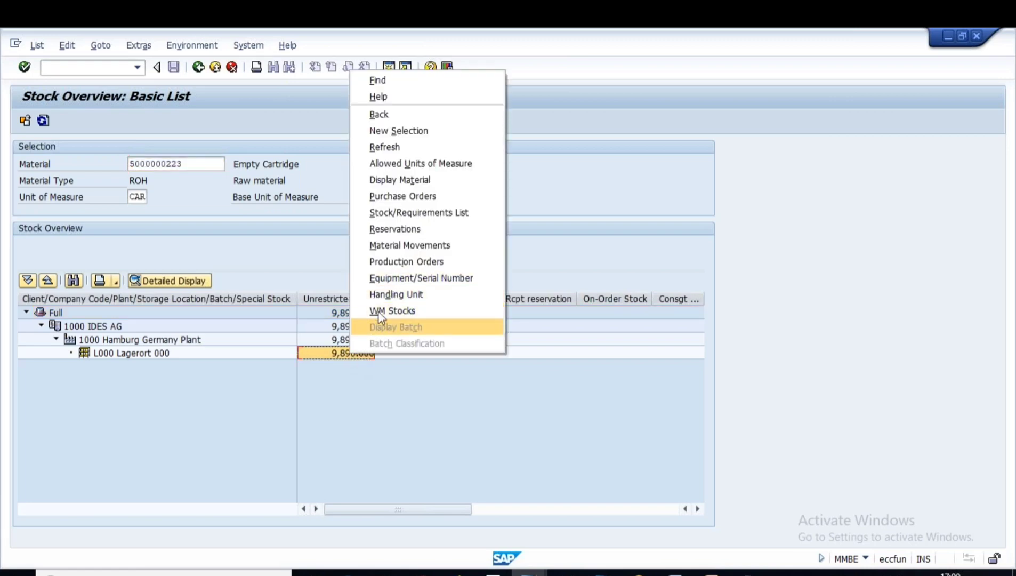
{"action": "left_click", "coordinate": [395, 245]}
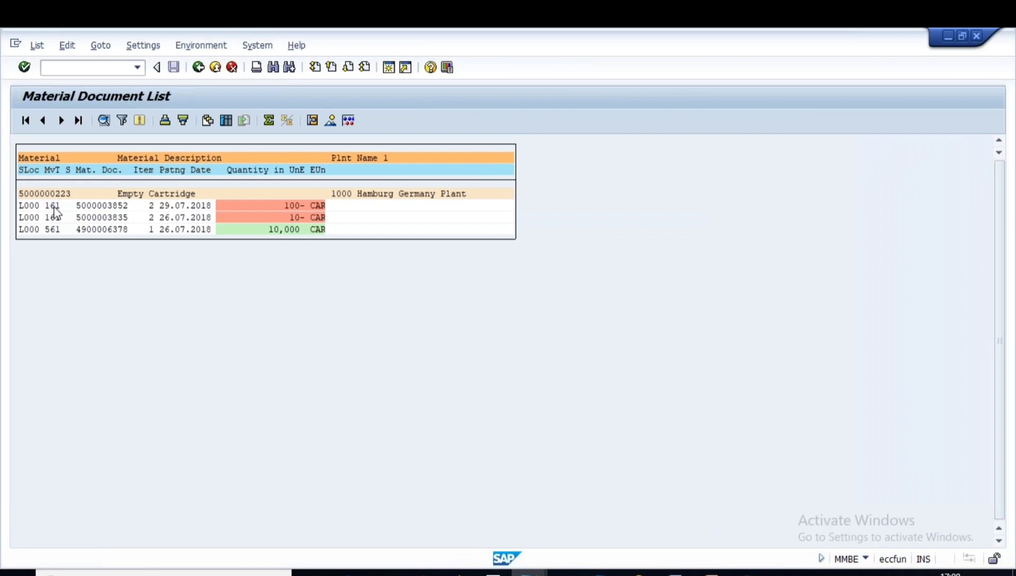
{"action": "double_click", "coordinate": [115, 207]}
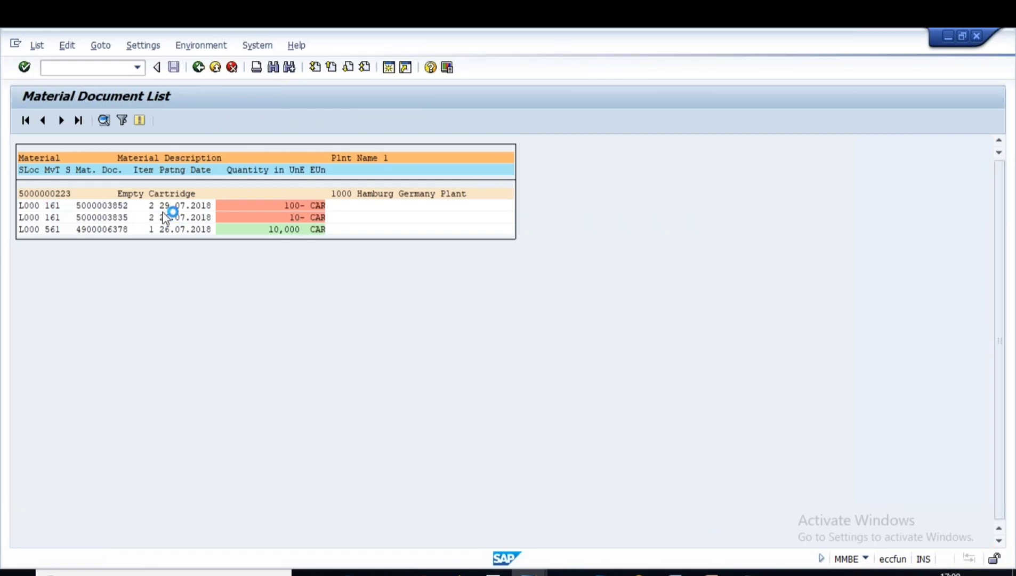
{"action": "left_click", "coordinate": [198, 67]}
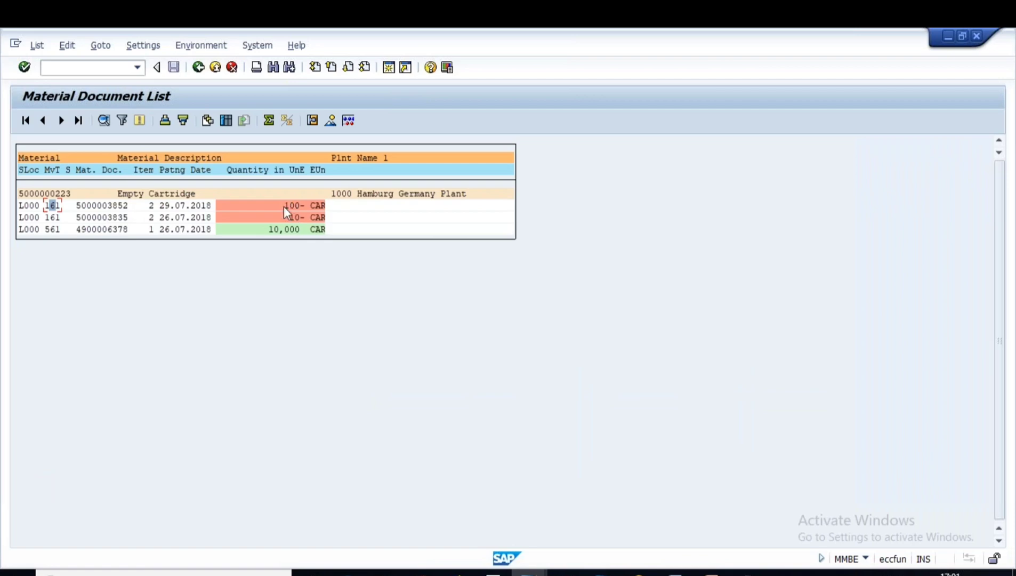
{"action": "left_click", "coordinate": [199, 67]}
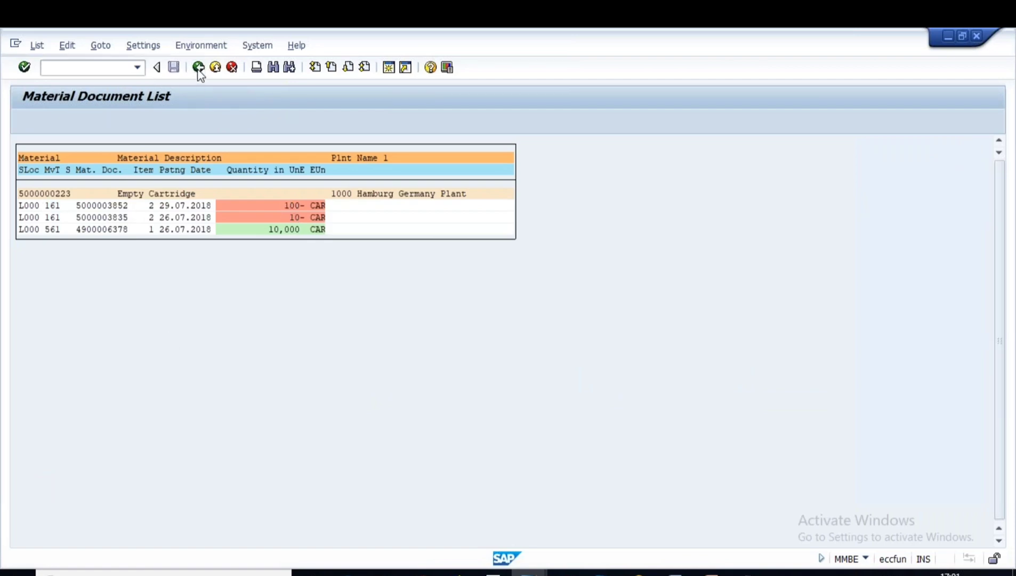
Switch to PowerPoint, present the Cancellation slide full screen and circle the Material doc. 4994 item table with the pen
{"action": "left_click", "coordinate": [712, 574]}
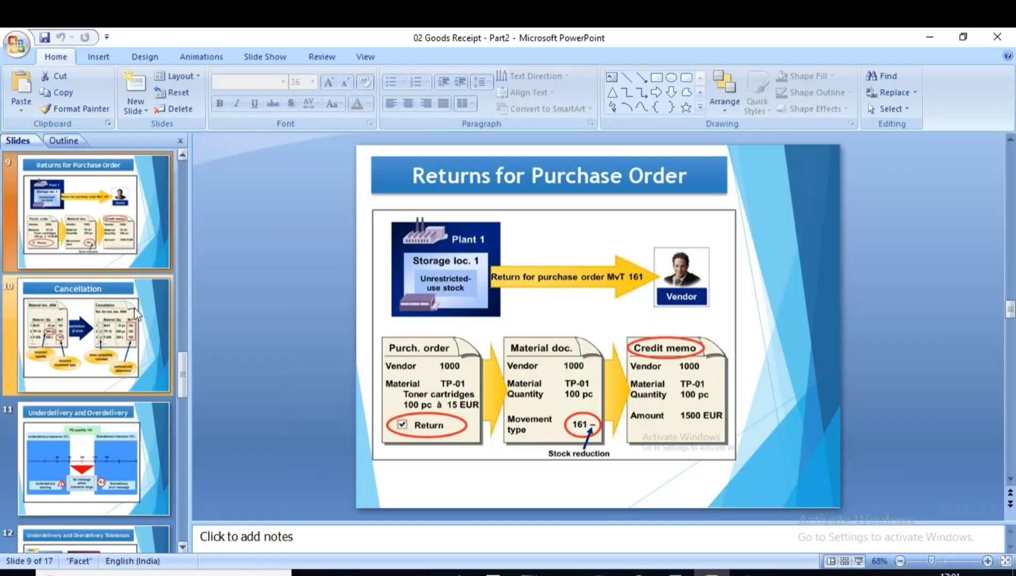
{"action": "left_click", "coordinate": [78, 340]}
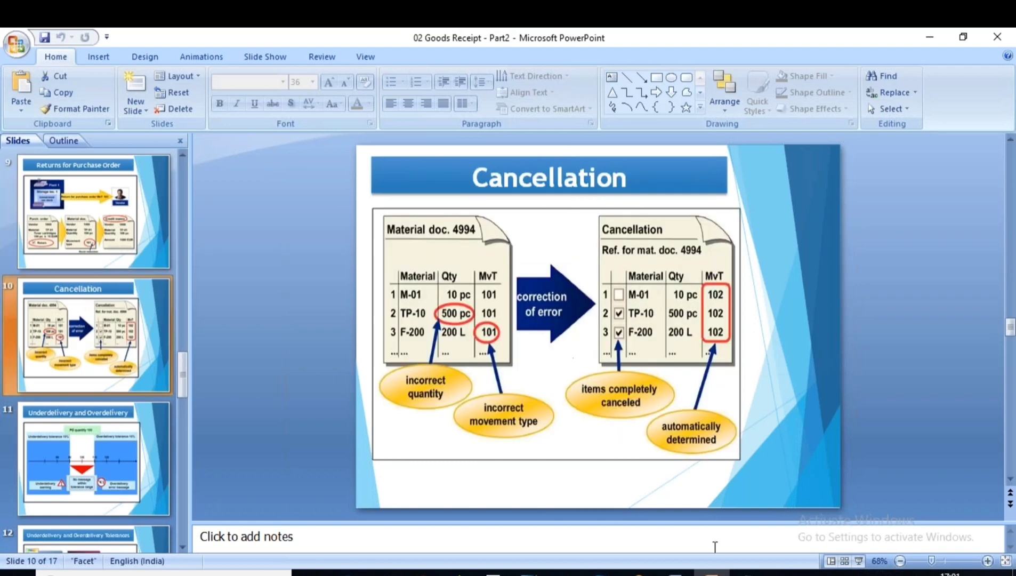
{"action": "left_click", "coordinate": [859, 560]}
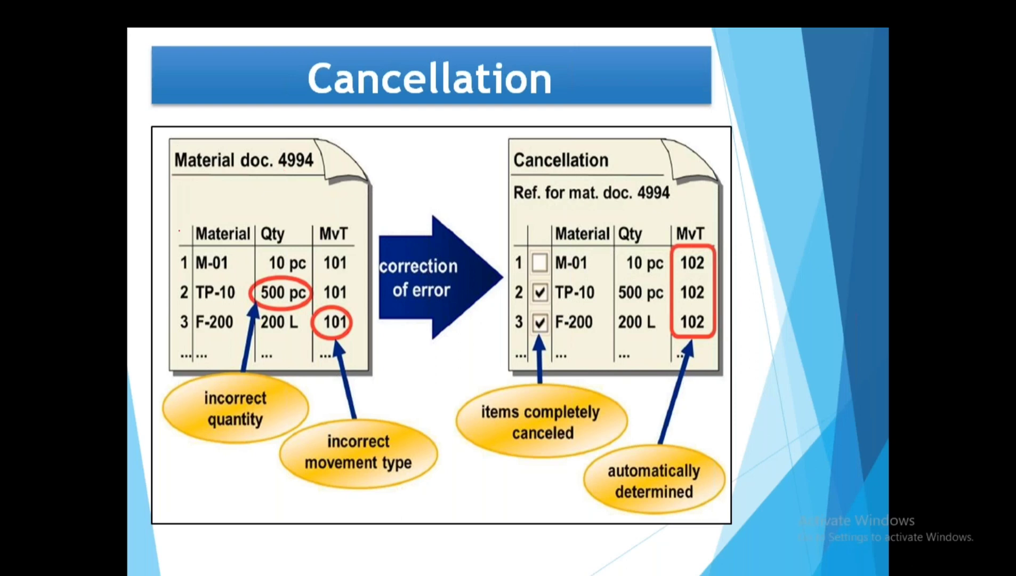
{"action": "mouse_move", "coordinate": [219, 194]}
{"action": "left_mouse_down"}
{"action": "mouse_move", "coordinate": [175, 229]}
{"action": "mouse_move", "coordinate": [340, 373]}
{"action": "mouse_move", "coordinate": [262, 212]}
{"action": "mouse_move", "coordinate": [221, 213]}
{"action": "left_mouse_up"}
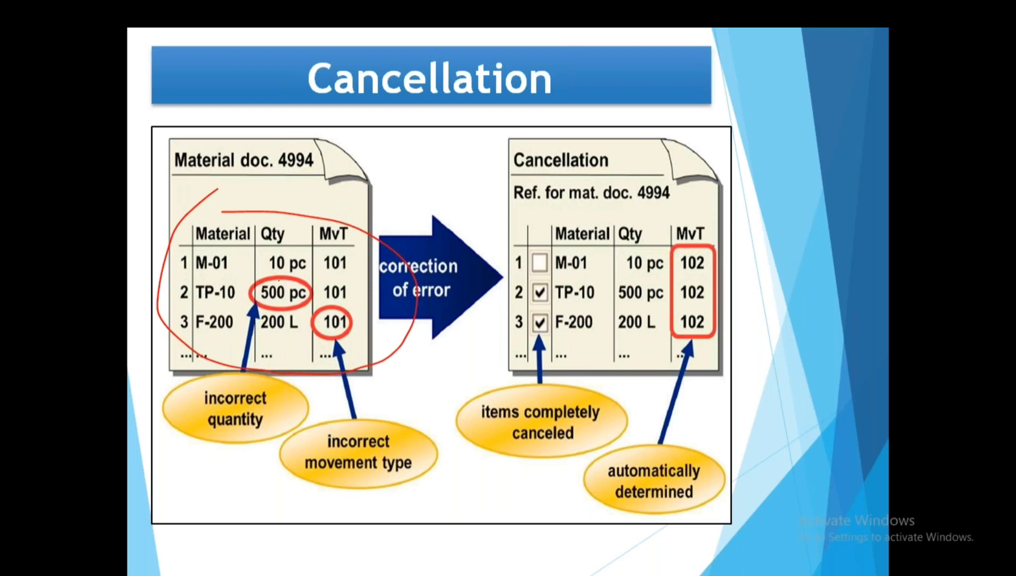
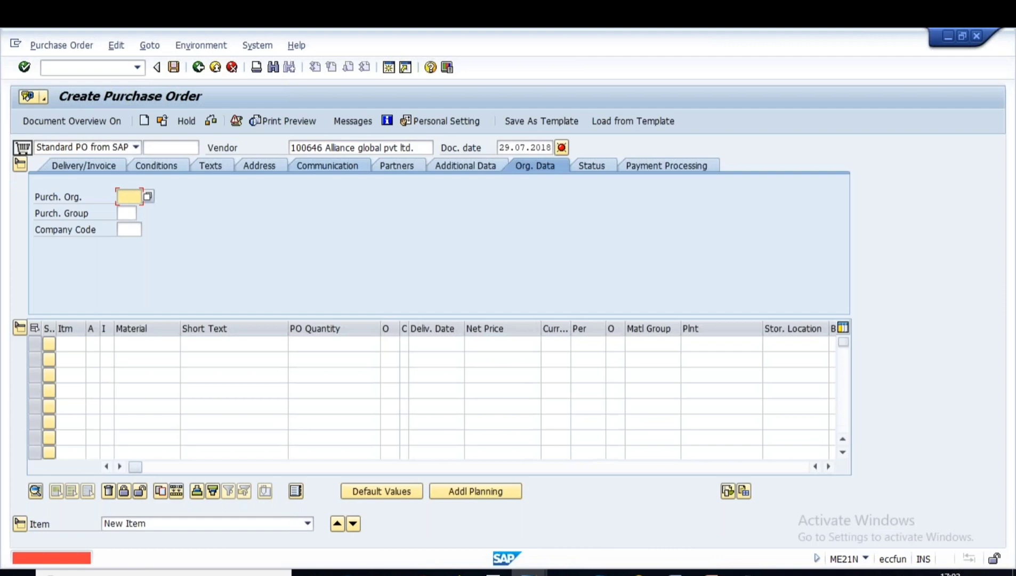
Set the new purchase order's purchasing organization to 1000, purchasing group to 100 and company code to 1000
{"action": "type", "text": "1000"}
{"action": "left_click", "coordinate": [126, 213]}
{"action": "left_click", "coordinate": [128, 229]}
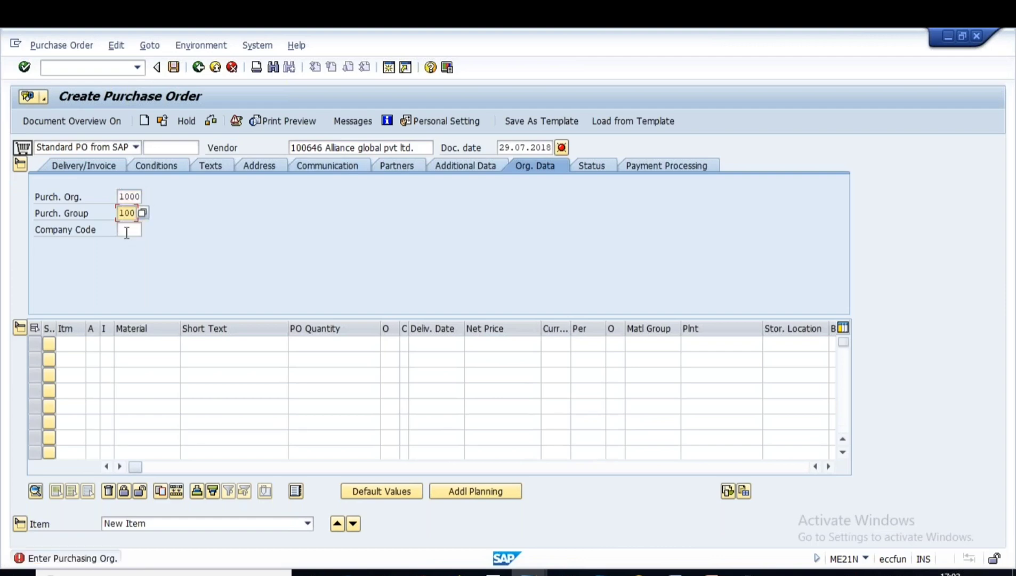
{"action": "left_click", "coordinate": [126, 231]}
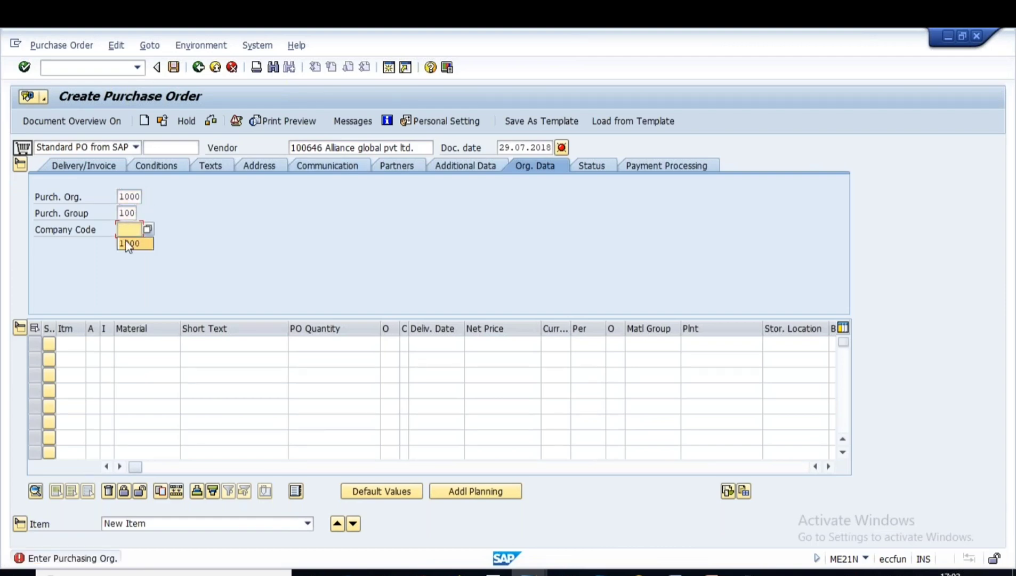
{"action": "left_click", "coordinate": [131, 247]}
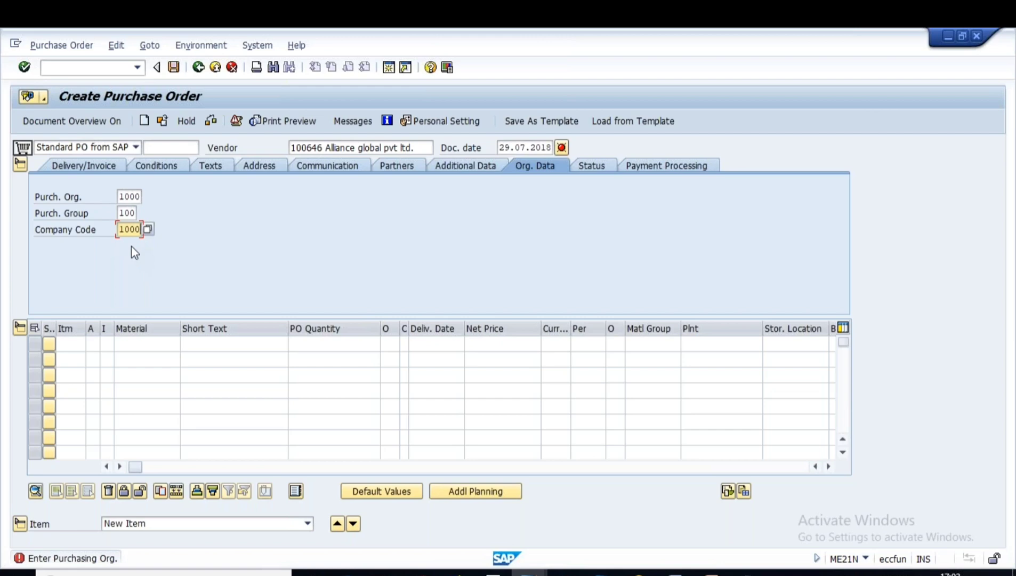
{"action": "left_click", "coordinate": [130, 347]}
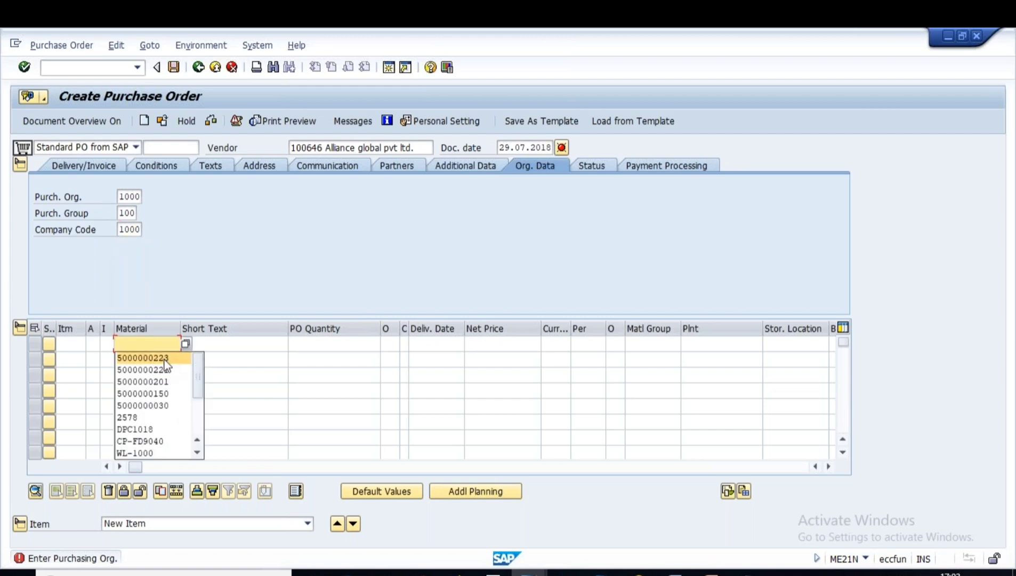
{"action": "key", "text": "BackSpace"}
{"action": "key", "text": "ctrl+v"}
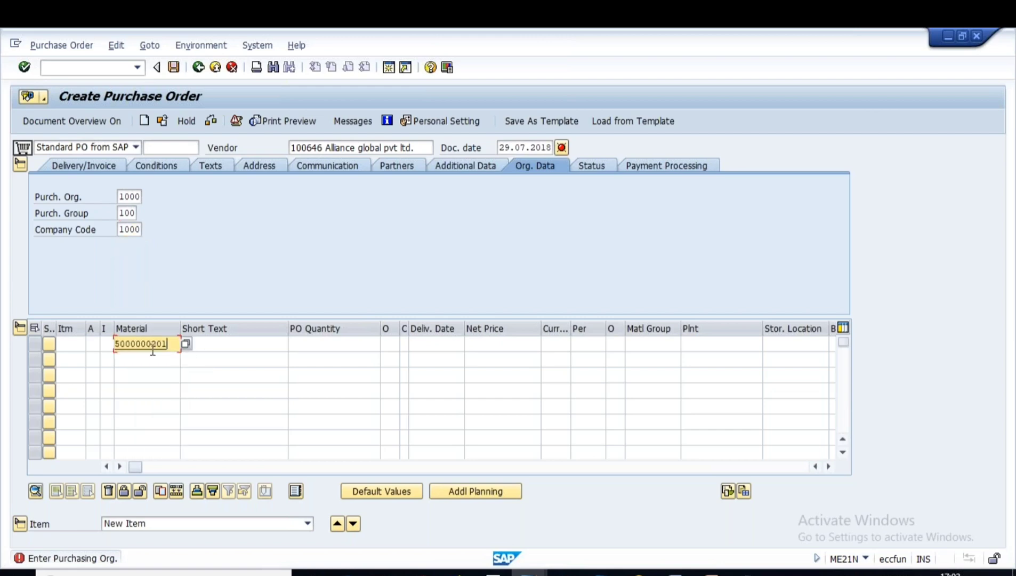
{"action": "left_click", "coordinate": [330, 345]}
{"action": "type", "text": "100"}
{"action": "key", "text": "Tab"}
{"action": "key", "text": "Tab"}
{"action": "key", "text": "Tab"}
{"action": "key", "text": "Tab"}
{"action": "key", "text": "Tab"}
{"action": "key", "text": "Tab"}
{"action": "key", "text": "Tab"}
{"action": "key", "text": "Tab"}
{"action": "key", "text": "Tab"}
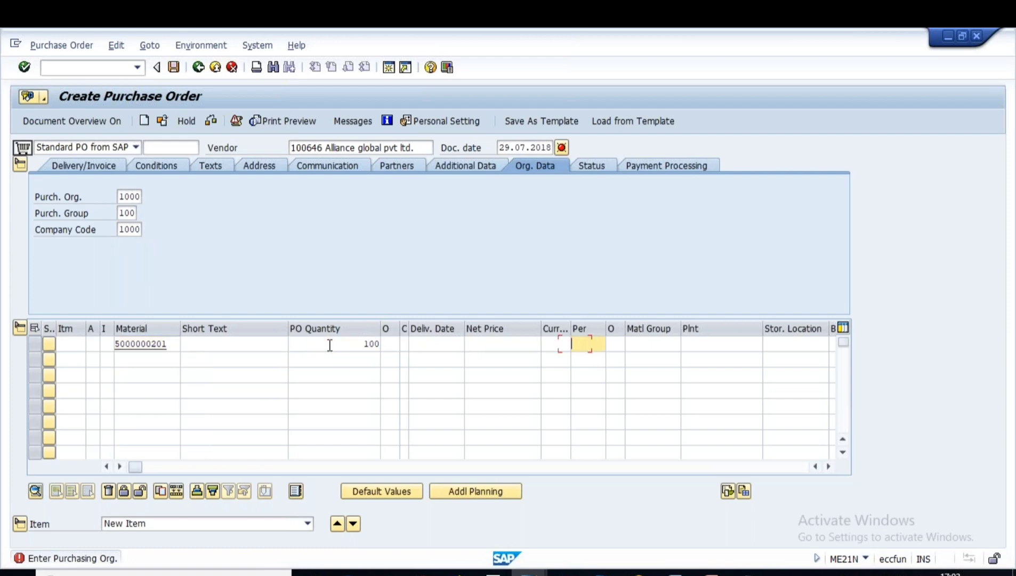
{"action": "type", "text": "1000"}
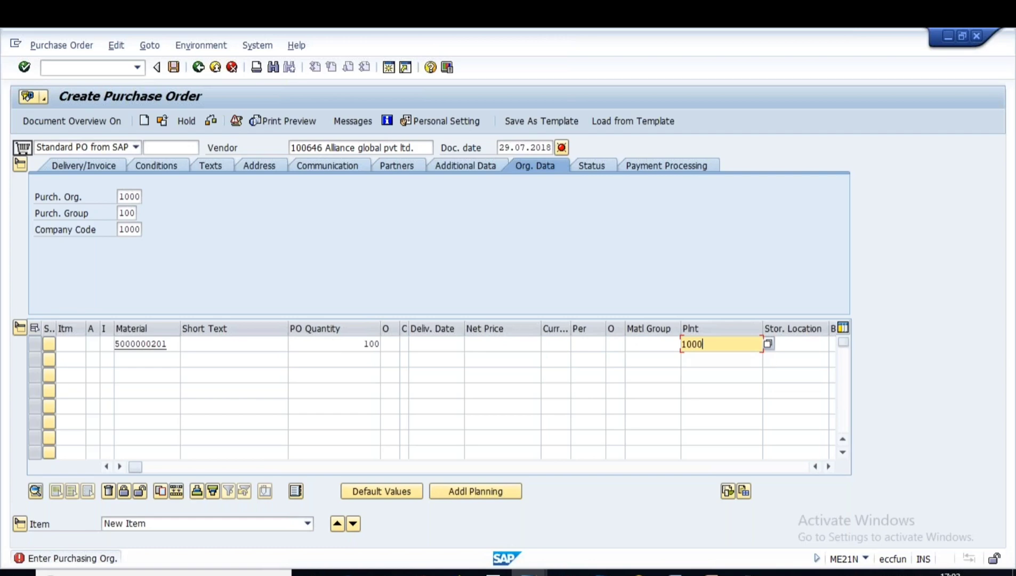
{"action": "key", "text": "Return"}
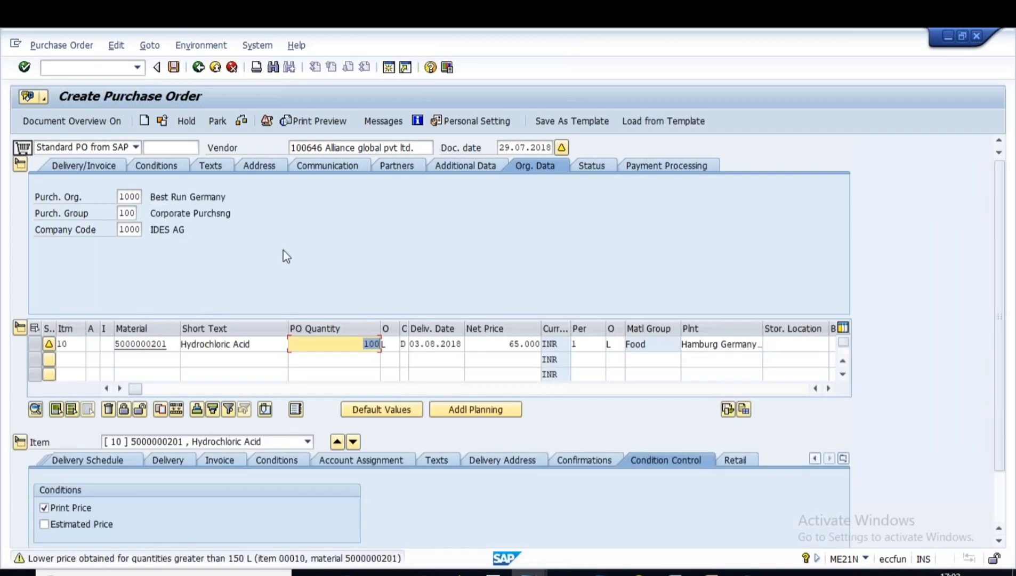
Check and save the purchase order, and copy its number before leaving order creation
{"action": "left_click", "coordinate": [241, 121]}
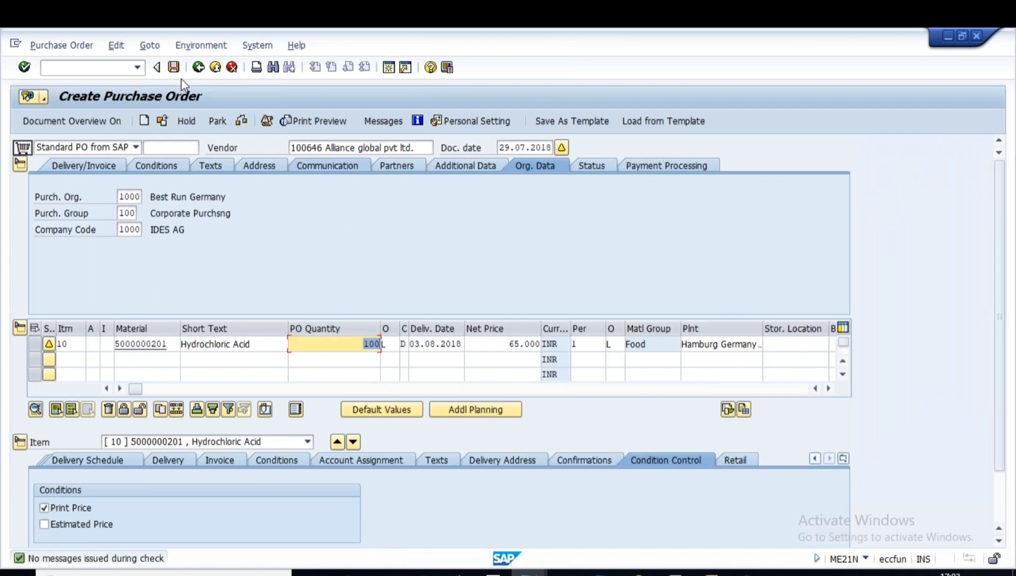
{"action": "left_click", "coordinate": [173, 66]}
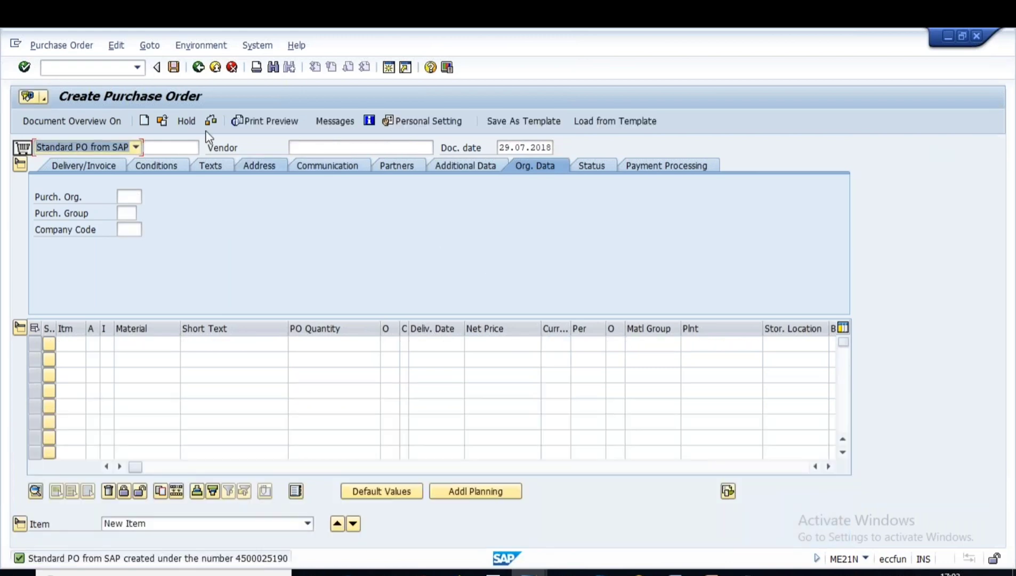
{"action": "left_click", "coordinate": [162, 122]}
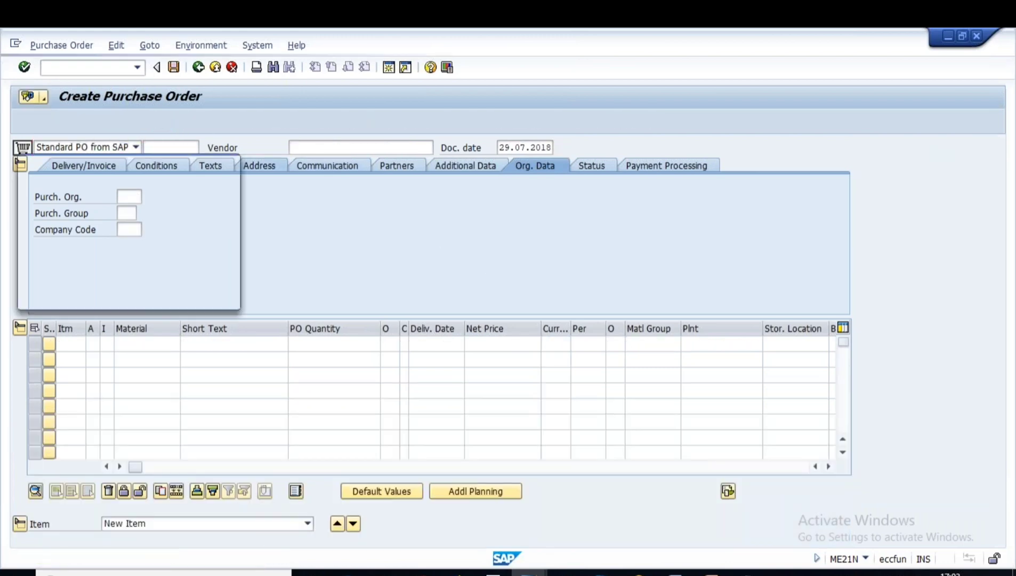
{"action": "type", "text": "4500025190"}
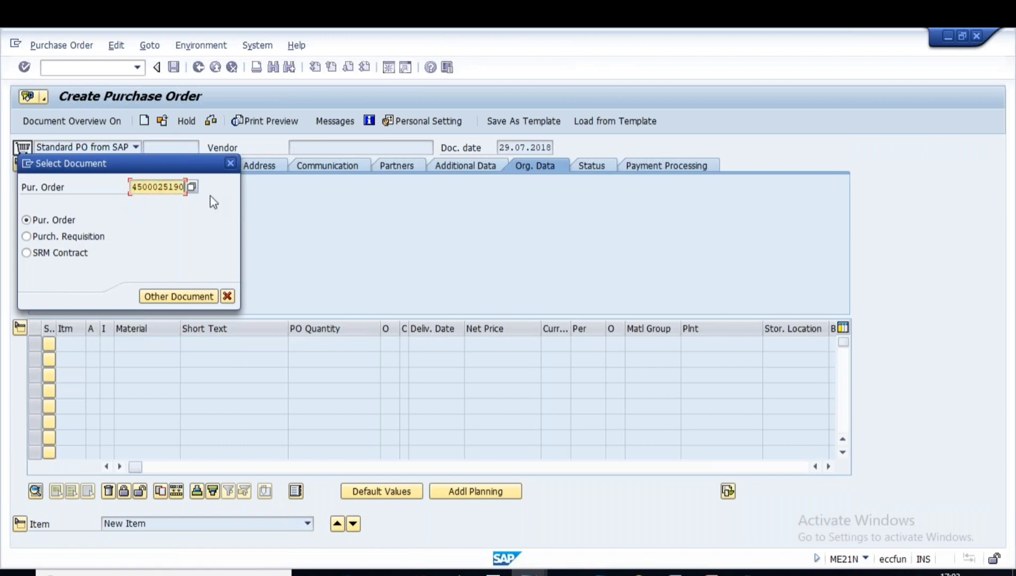
{"action": "left_click", "coordinate": [227, 297]}
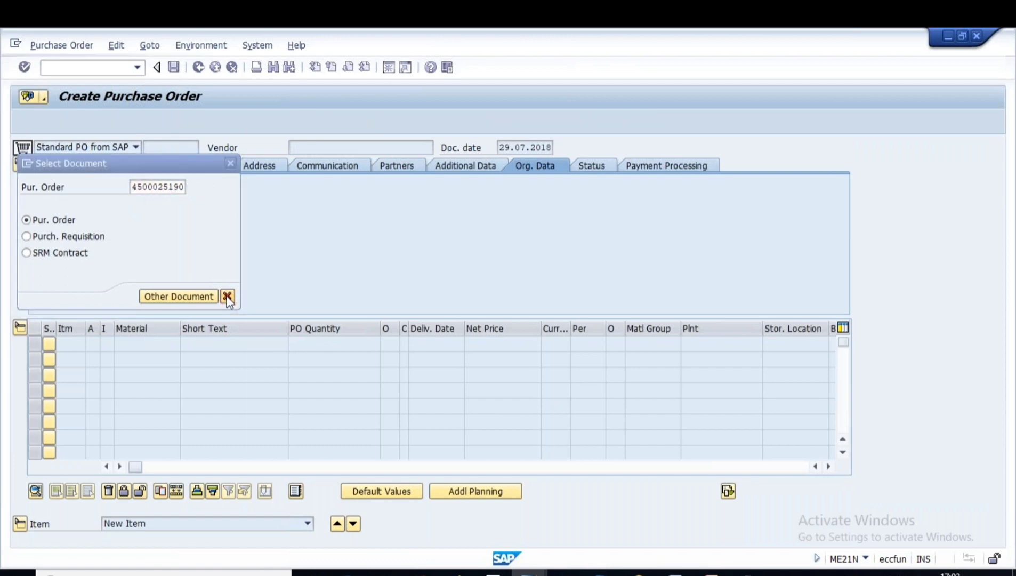
{"action": "left_click", "coordinate": [197, 67]}
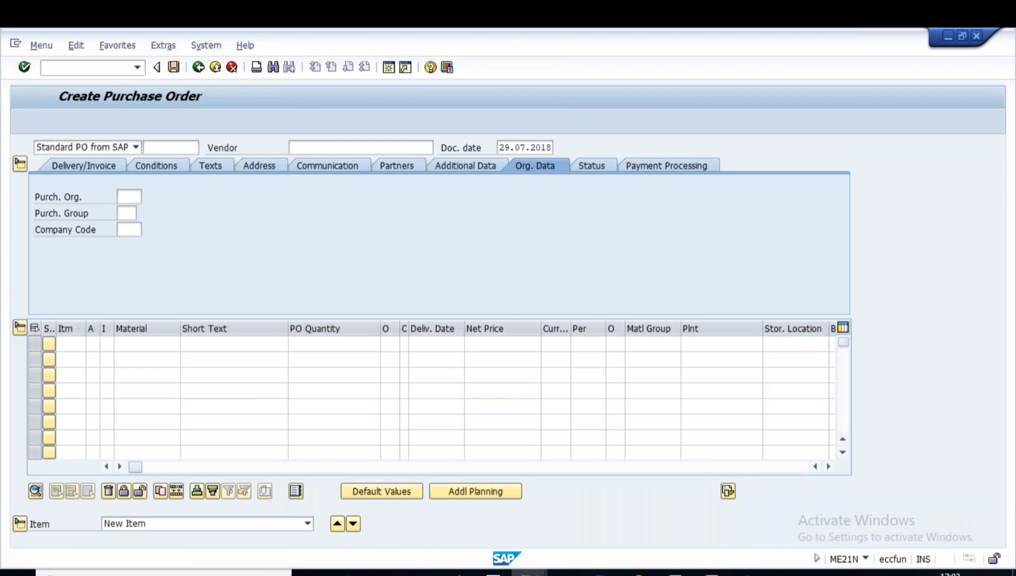
Open transaction MIGO and load the copied purchase order for goods receipt
{"action": "type", "text": "migo"}
{"action": "key", "text": "Return"}
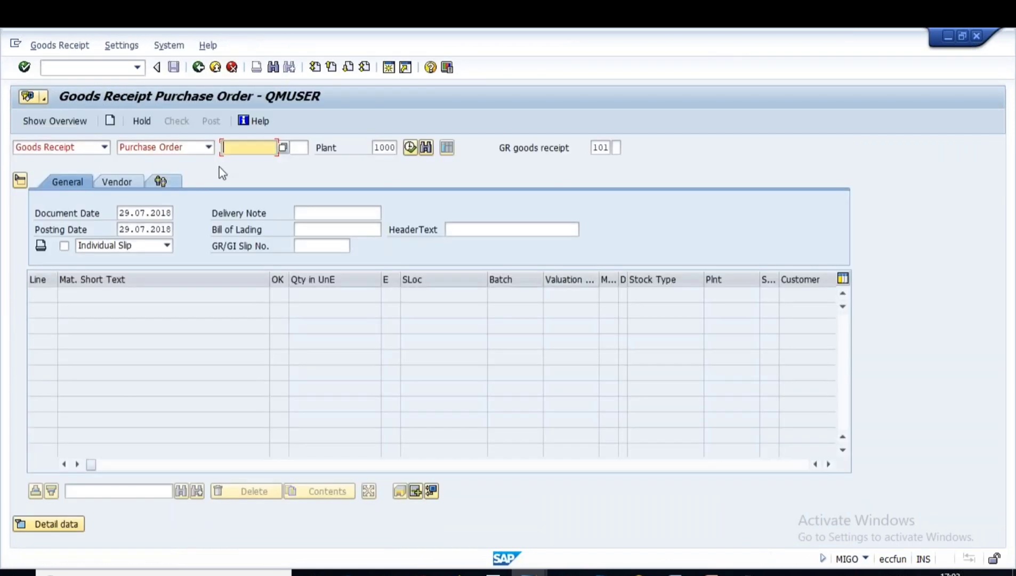
{"action": "key", "text": "ctrl+v"}
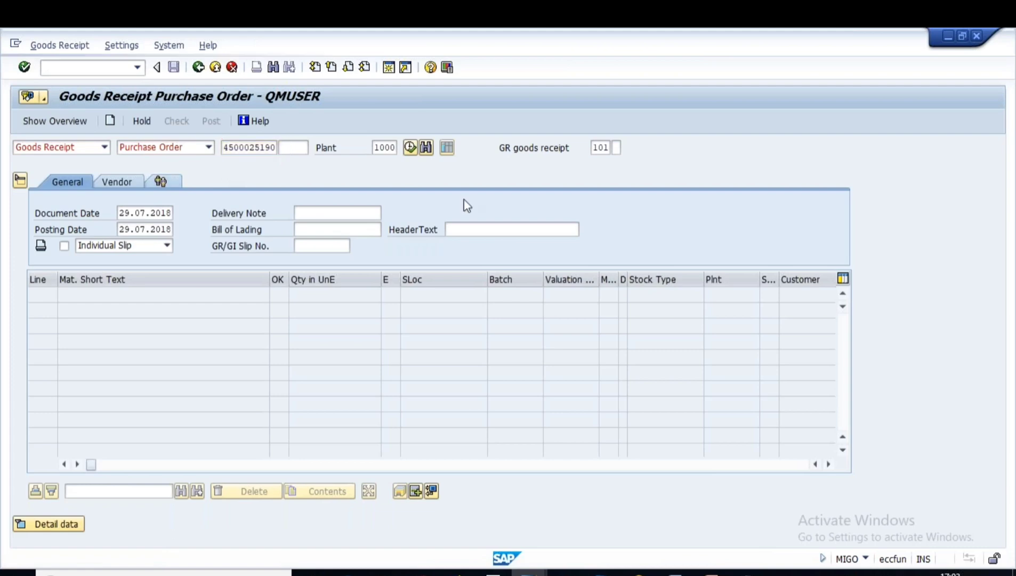
{"action": "key", "text": "Return"}
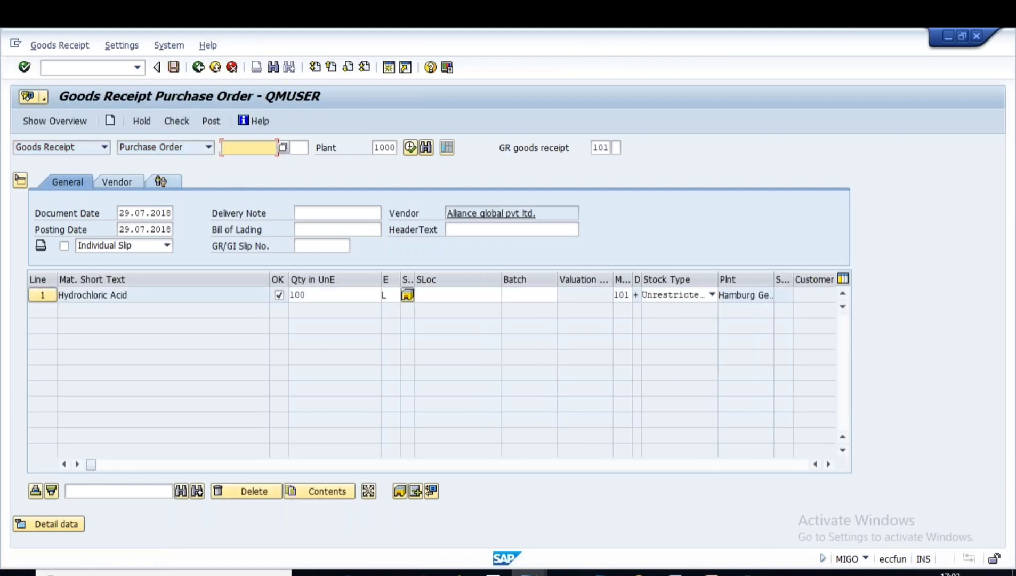
Set the Hydrochloric Acid item's storage location to L000 and post the goods receipt
{"action": "left_click", "coordinate": [431, 293]}
{"action": "left_click", "coordinate": [431, 295]}
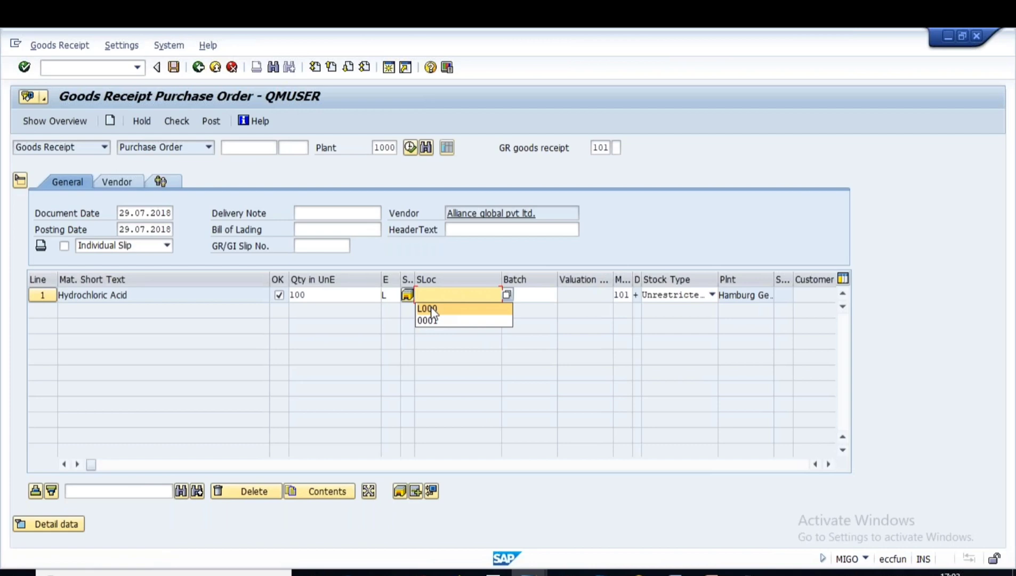
{"action": "left_click", "coordinate": [431, 309]}
{"action": "key", "text": "Return"}
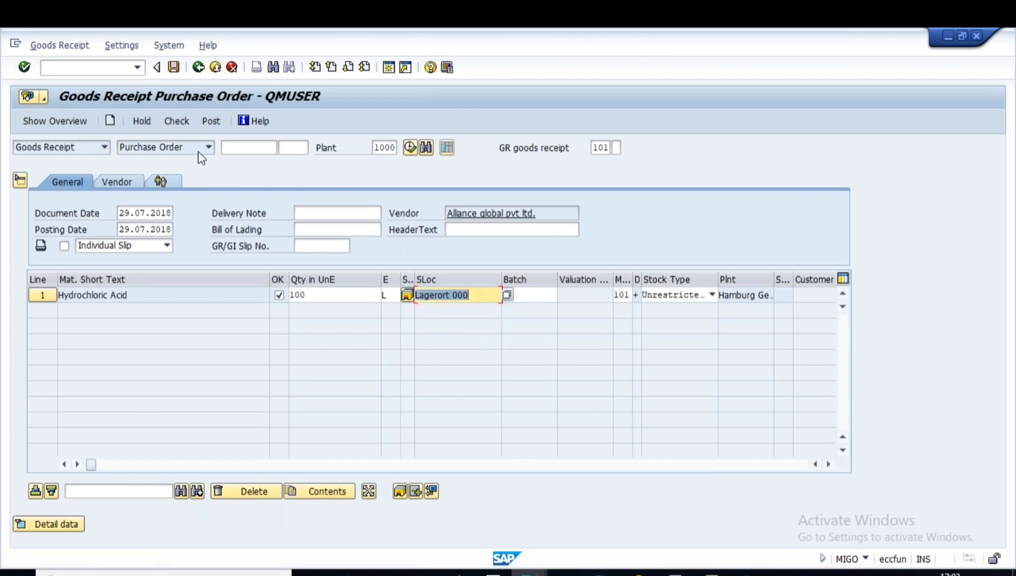
{"action": "left_click", "coordinate": [209, 120]}
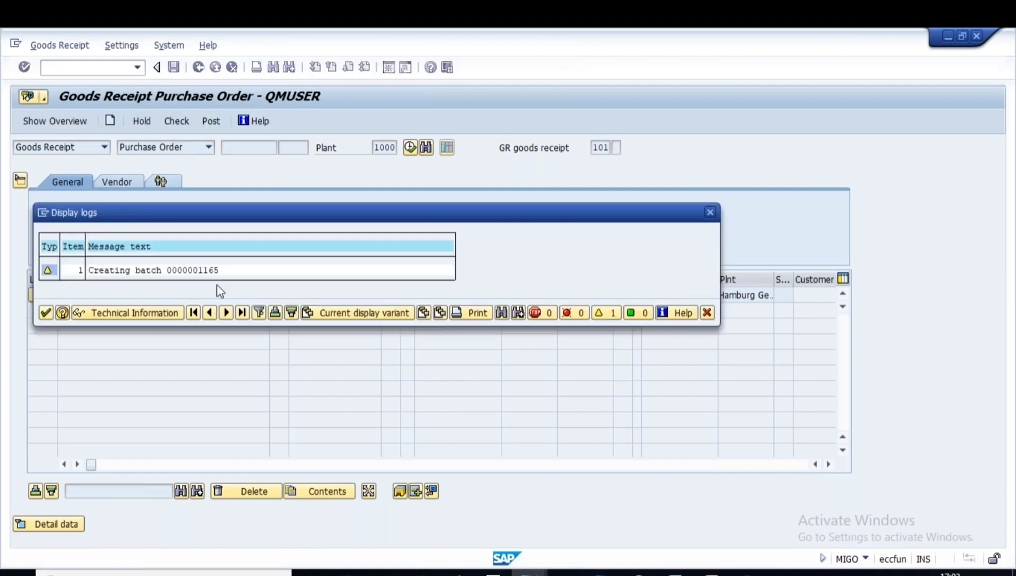
{"action": "left_click", "coordinate": [46, 312]}
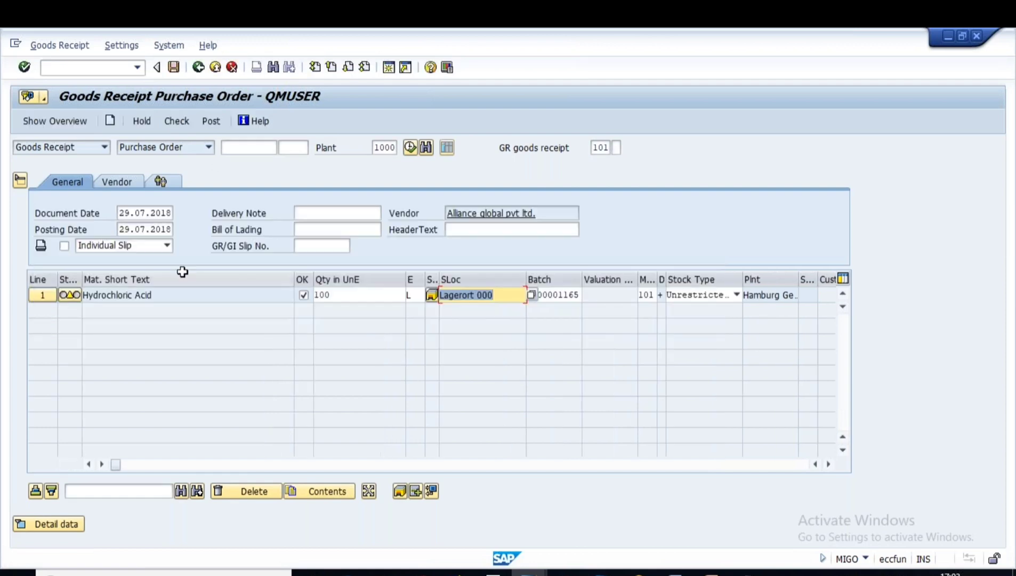
{"action": "left_click", "coordinate": [175, 67]}
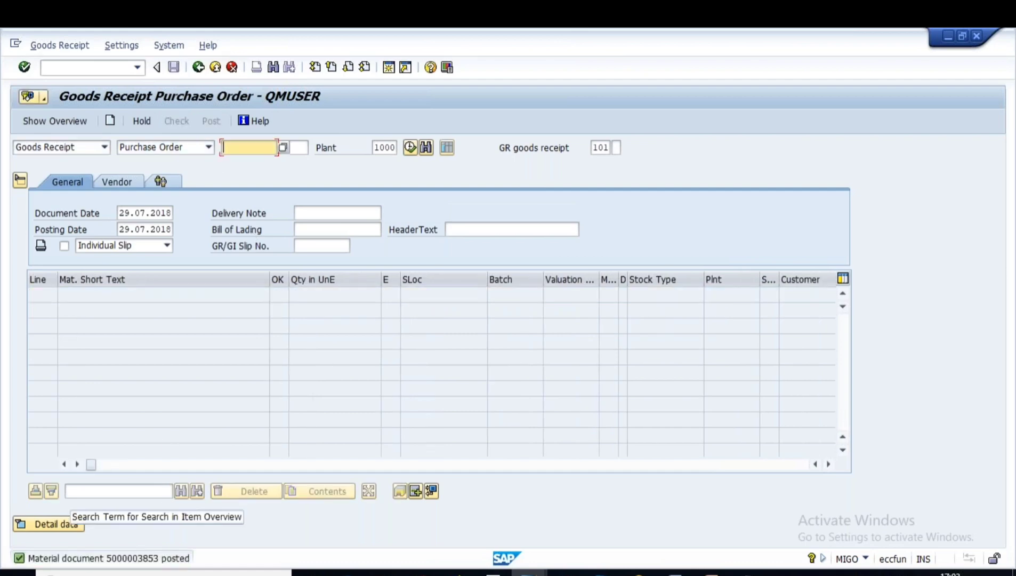
Copy the posted material document's number from the message details and close them
{"action": "left_click", "coordinate": [129, 558]}
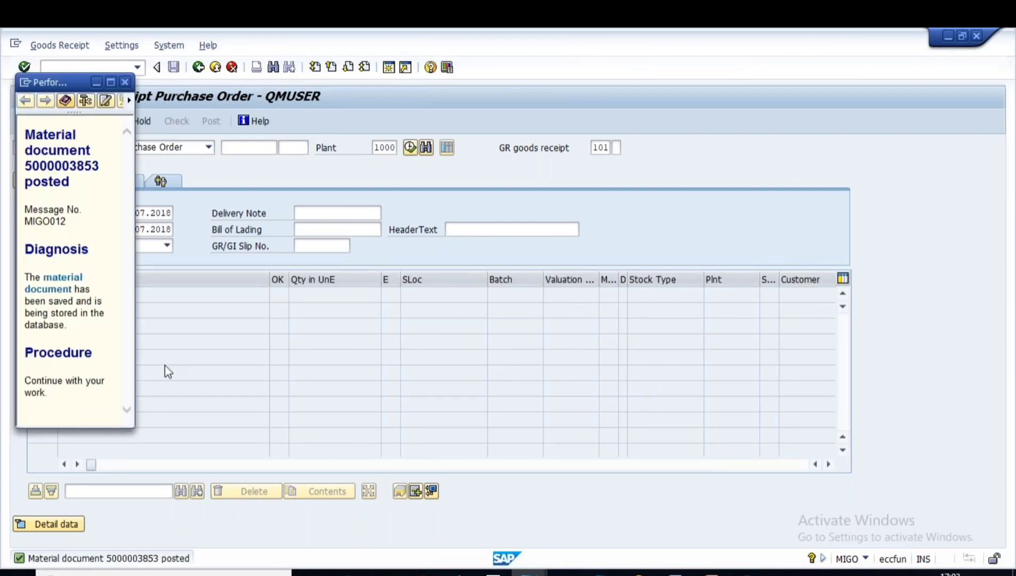
{"action": "left_click_drag", "start_coordinate": [28, 168], "coordinate": [102, 166]}
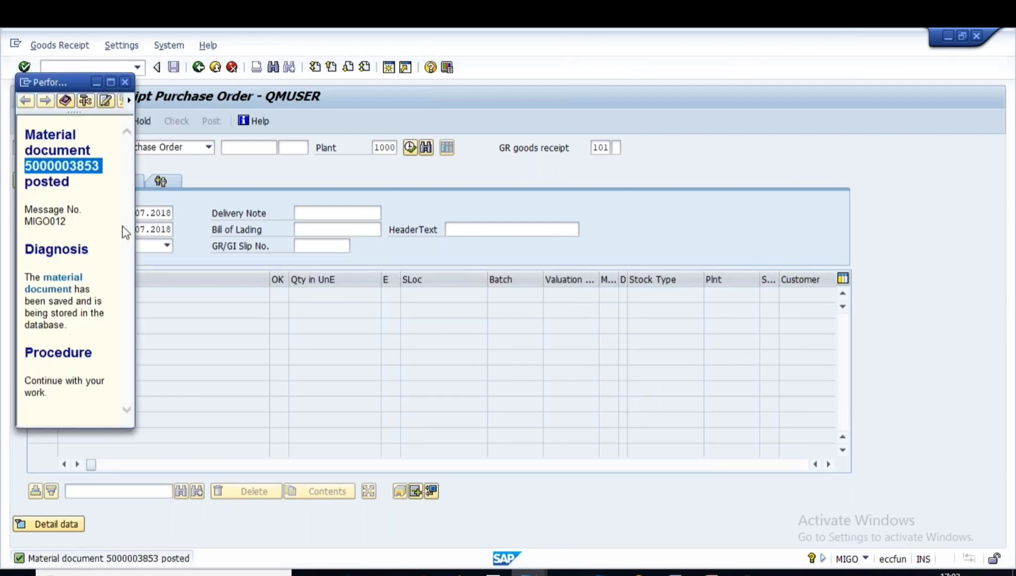
{"action": "left_click", "coordinate": [125, 82]}
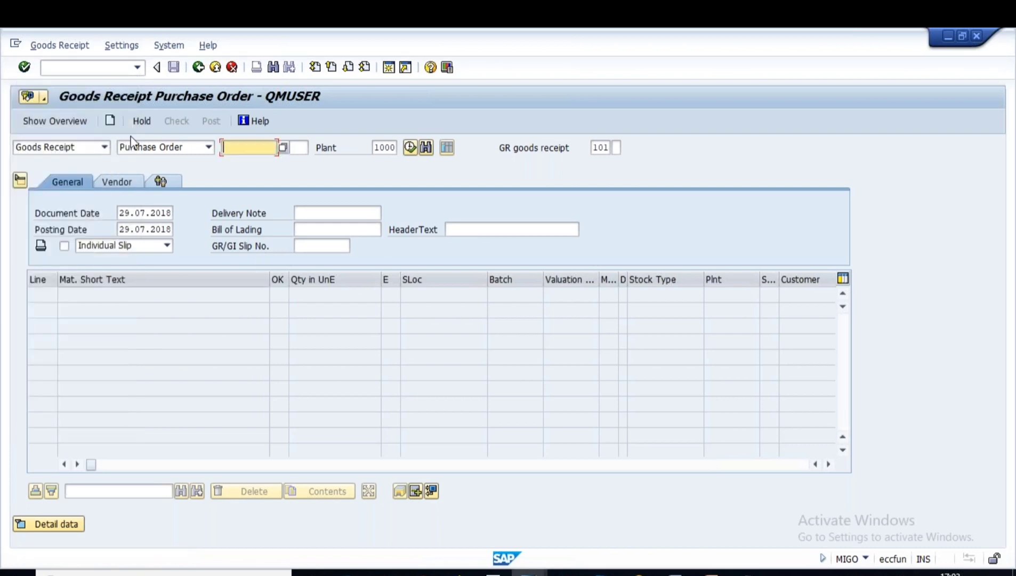
Load the posted 2018 material document for Cancellation in MIGO and highlight the Hydrochloric Acid item's movement type
{"action": "left_click", "coordinate": [103, 147]}
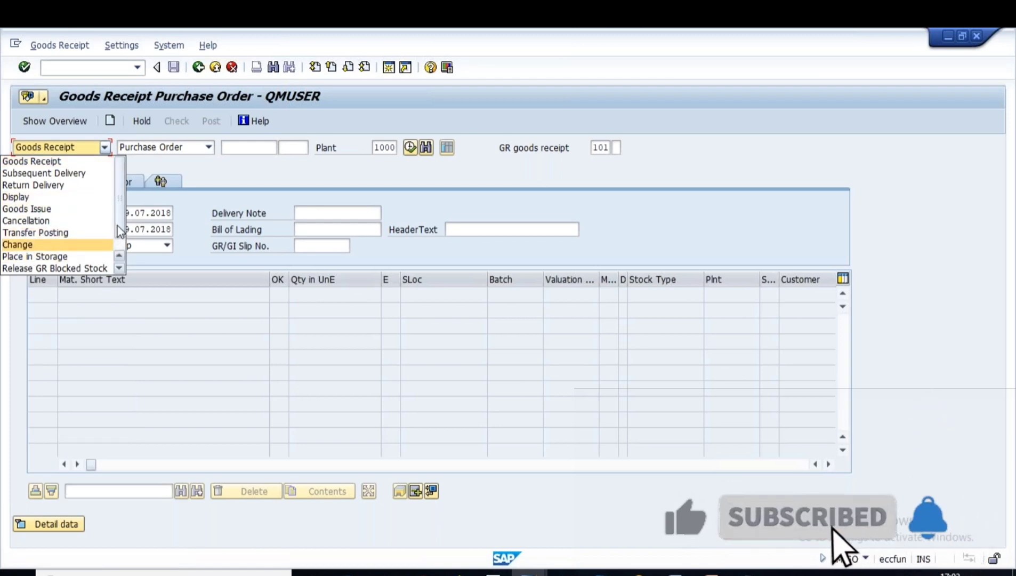
{"action": "left_click", "coordinate": [30, 221]}
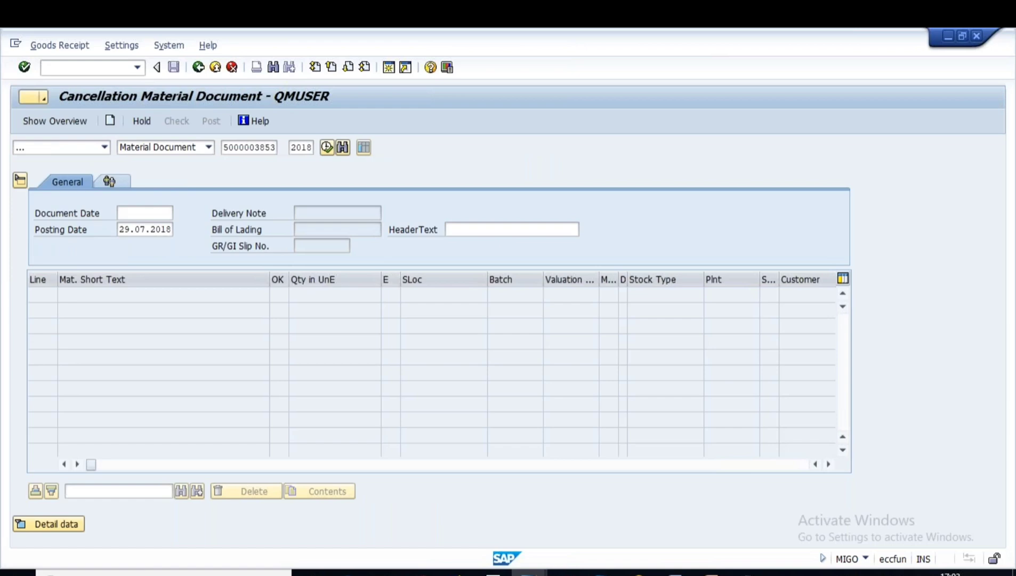
{"action": "left_click", "coordinate": [210, 148]}
{"action": "left_click", "coordinate": [210, 148]}
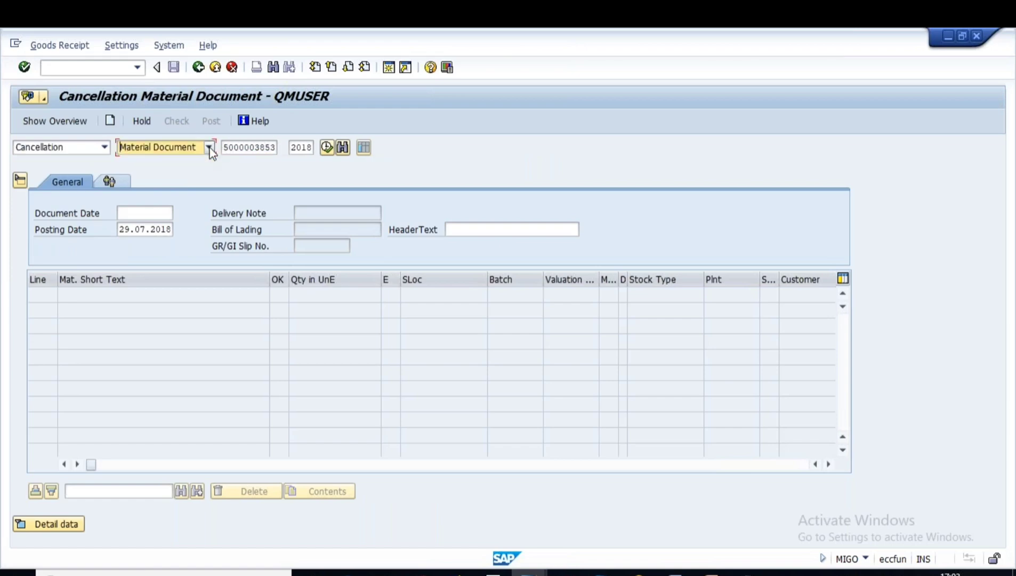
{"action": "key", "text": "Tab"}
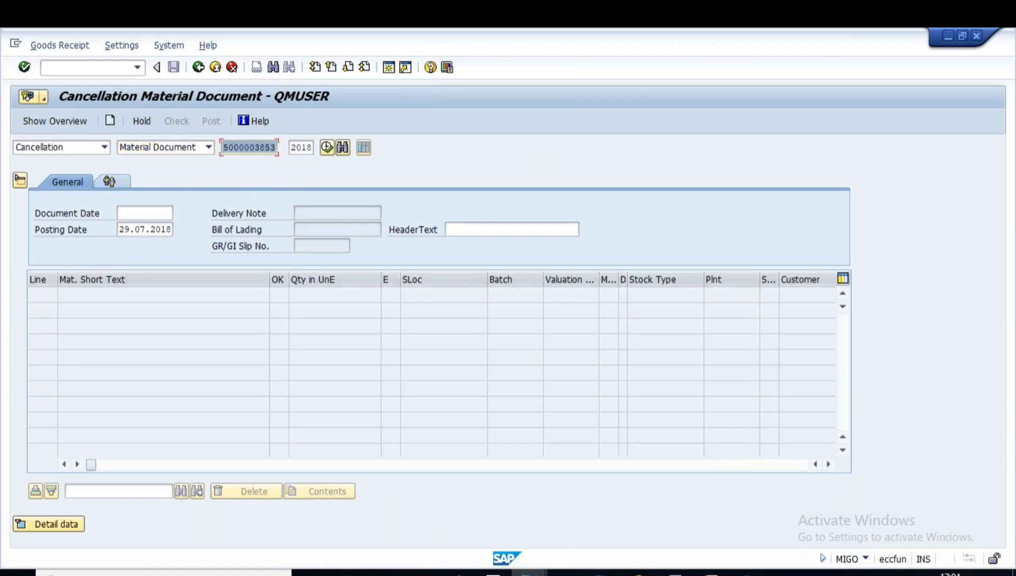
{"action": "left_click", "coordinate": [276, 149]}
{"action": "key", "text": "Return"}
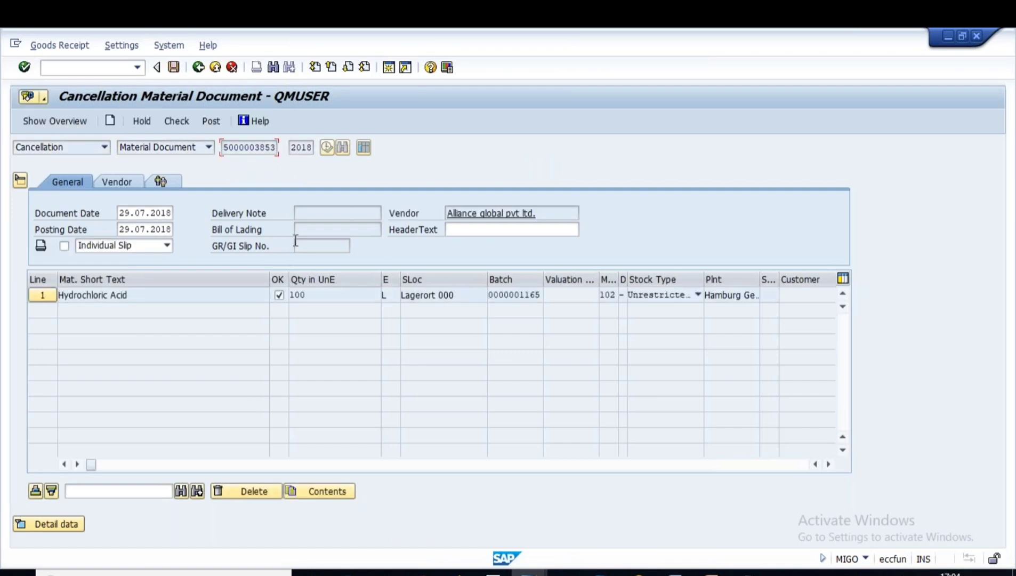
{"action": "double_click", "coordinate": [604, 297]}
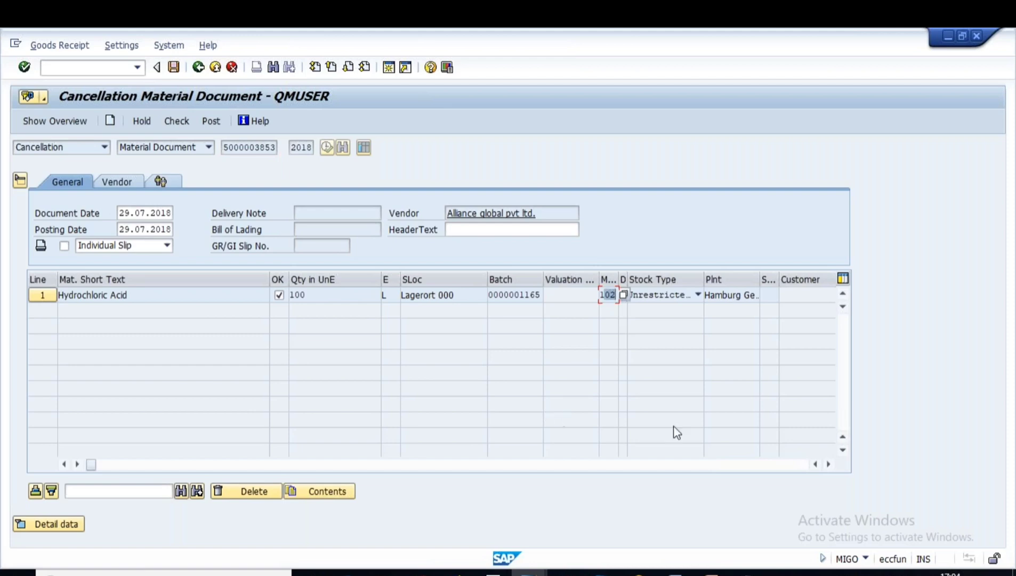
Switch to Notepad and clear the existing purchase order, goods receipt and delivery notes
{"action": "left_click", "coordinate": [749, 572]}
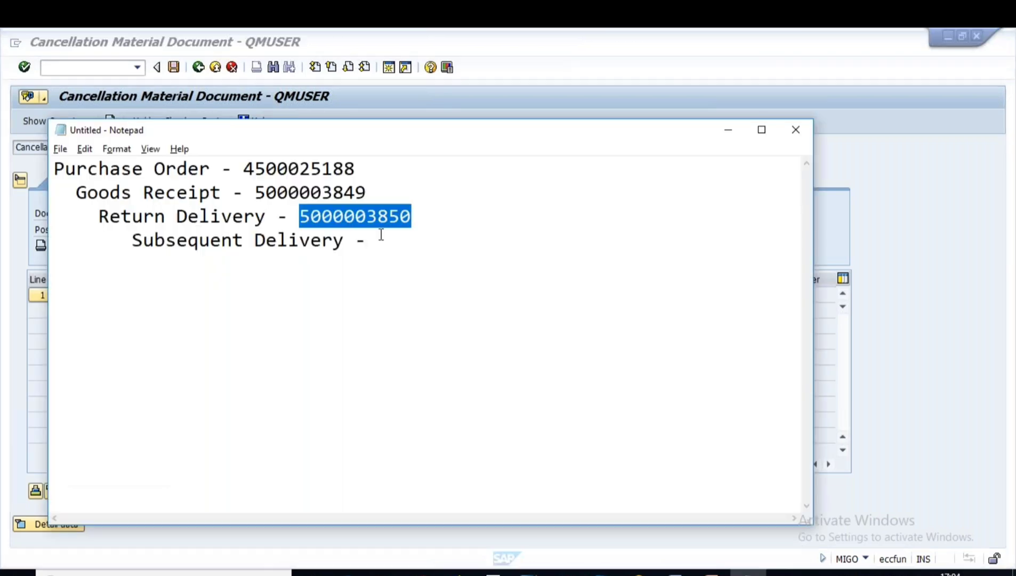
{"action": "left_click_drag", "start_coordinate": [381, 234], "coordinate": [58, 160]}
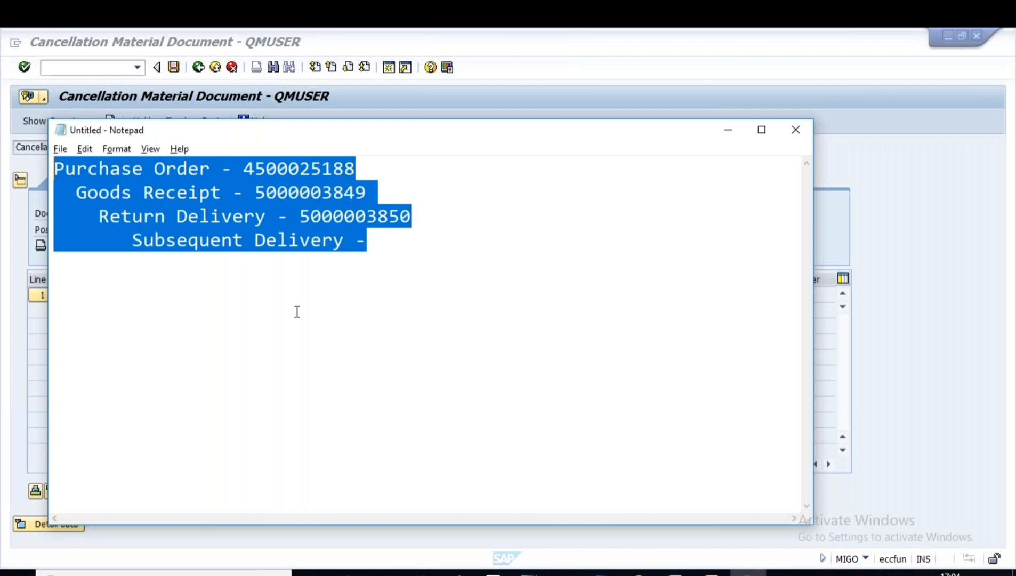
{"action": "key", "text": "Delete"}
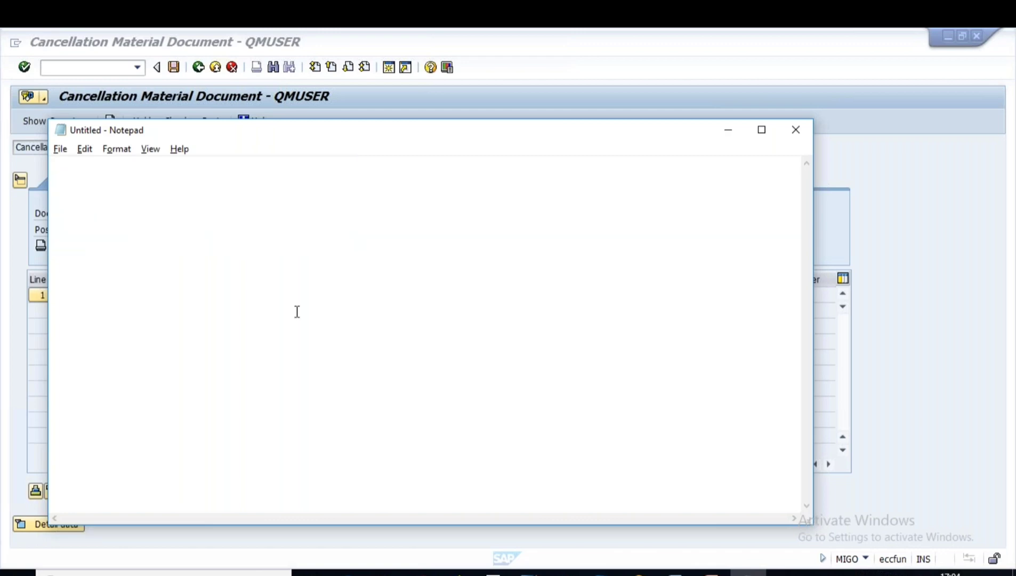
Write the notes "initial movement type - 101" and "cancellation - 102" on separate lines
{"action": "type", "text": "initial movement type - 101"}
{"action": "key", "text": "Return"}
{"action": "type", "text": "ca"}
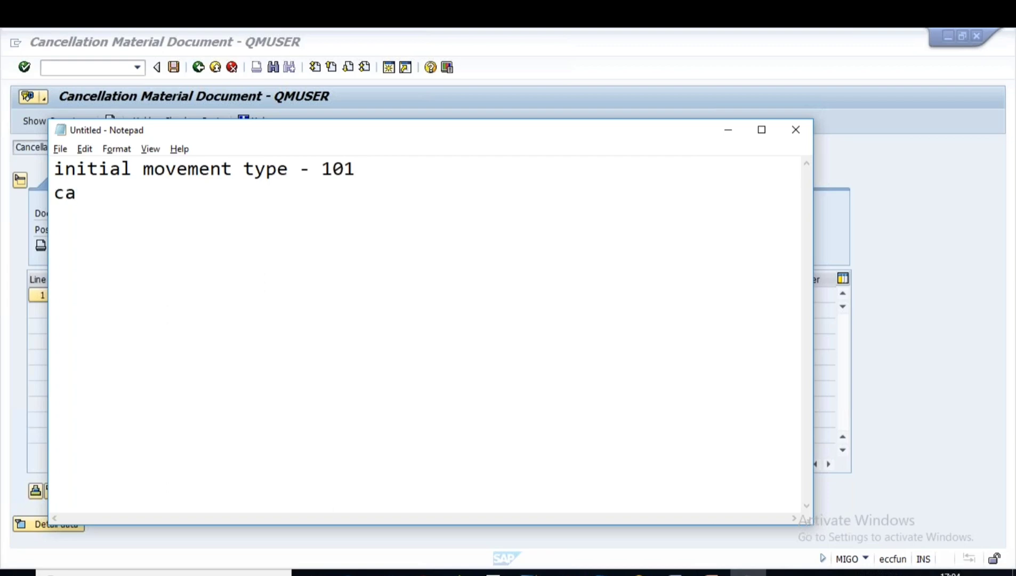
{"action": "type", "text": "ncellation"}
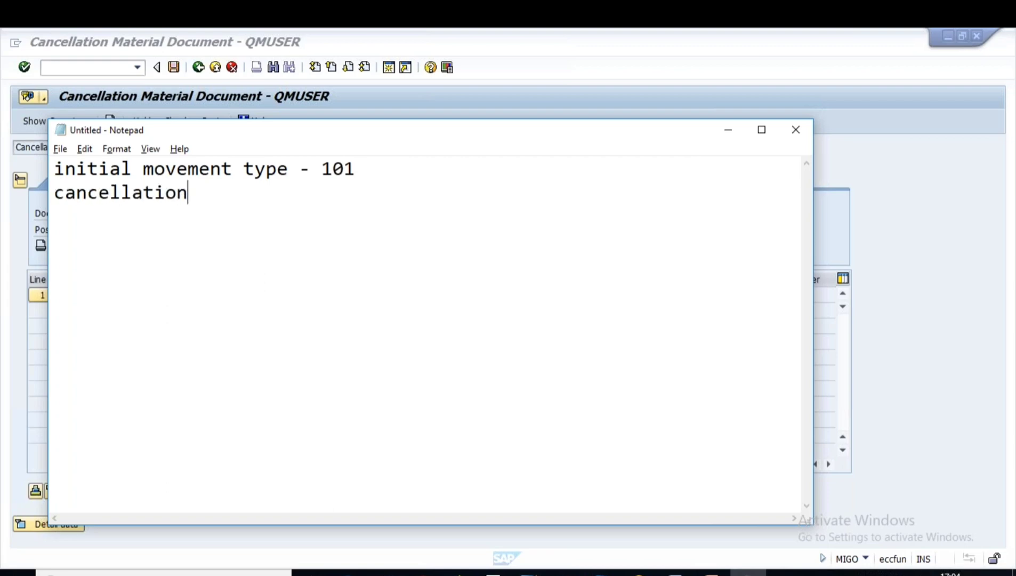
{"action": "type", "text": "  - 102"}
Add the notes "movement type - 561" and "cancellation - 562" on separate lines below the existing pair
{"action": "type", "text": "move"}
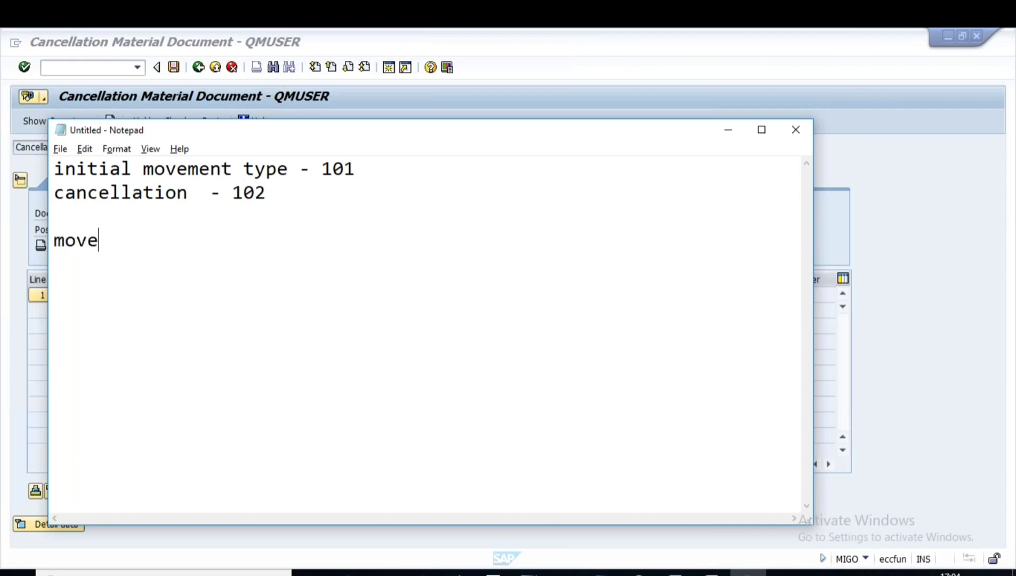
{"action": "type", "text": "mn"}
{"action": "key", "text": "BackSpace"}
{"action": "type", "text": "ent type  "}
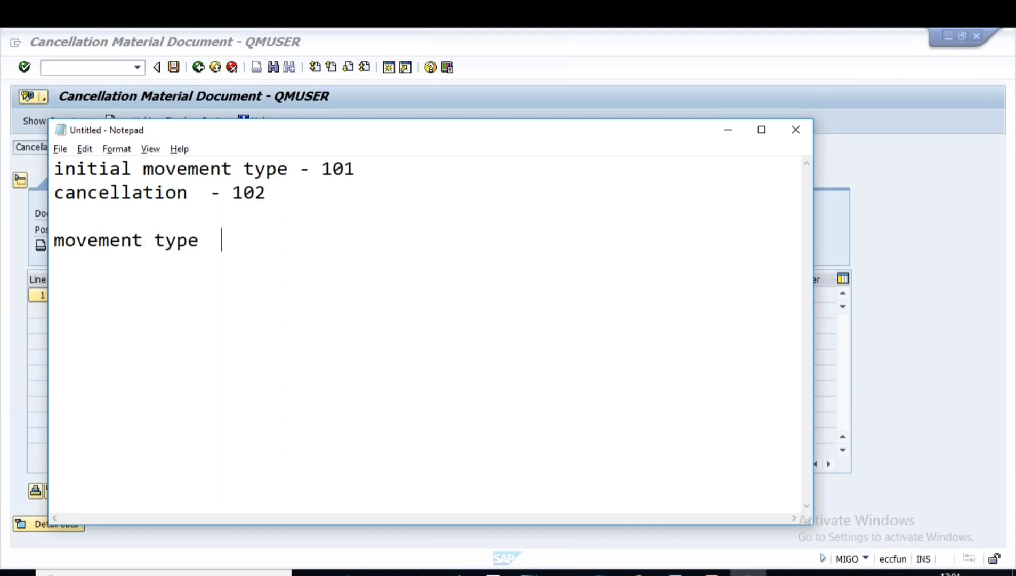
{"action": "type", "text": "- 561"}
{"action": "key", "text": "Return"}
{"action": "type", "text": "cancella"}
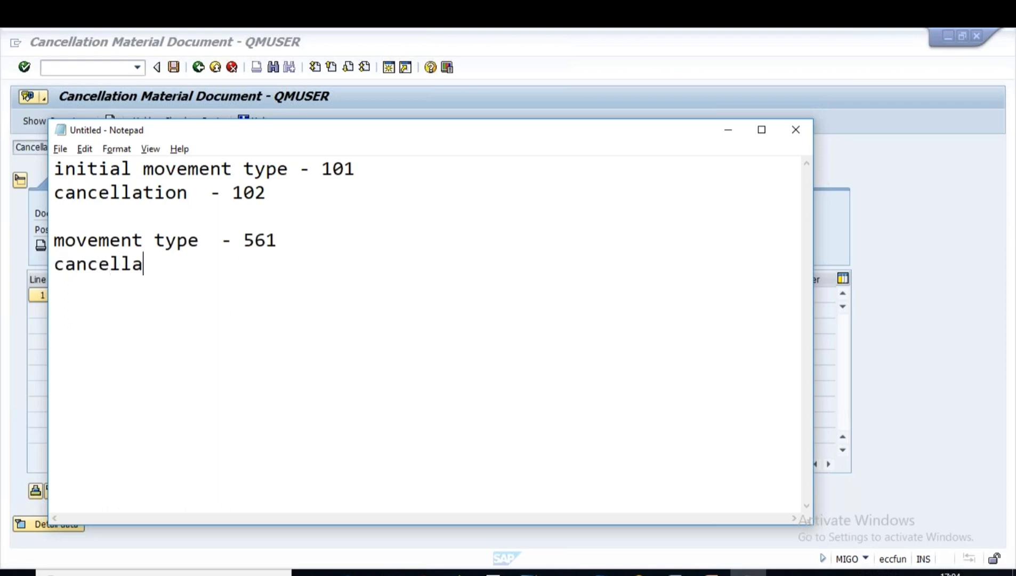
{"action": "type", "text": "tion  - 562"}
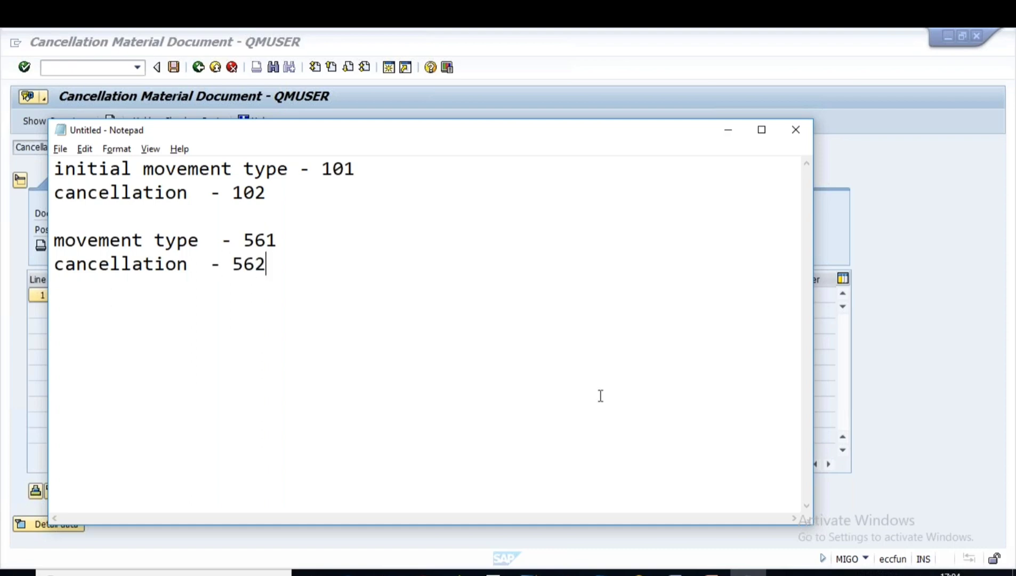
Switch to the SAP Cancellation Material Document session, then check and post the Hydrochloric Acid goods receipt cancellation
{"action": "left_click", "coordinate": [529, 572]}
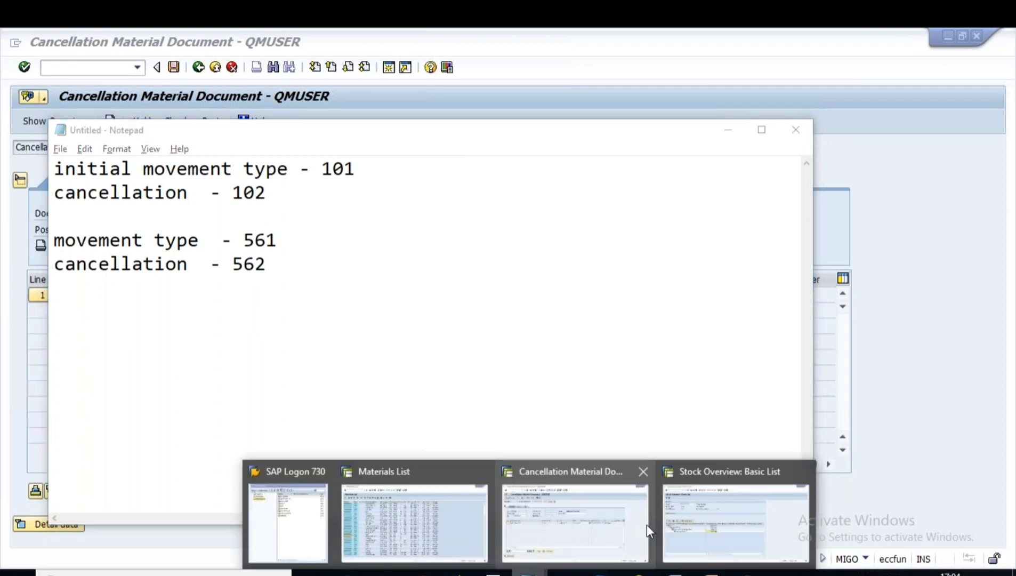
{"action": "left_click", "coordinate": [647, 525]}
{"action": "left_click_drag", "start_coordinate": [601, 295], "coordinate": [635, 295]}
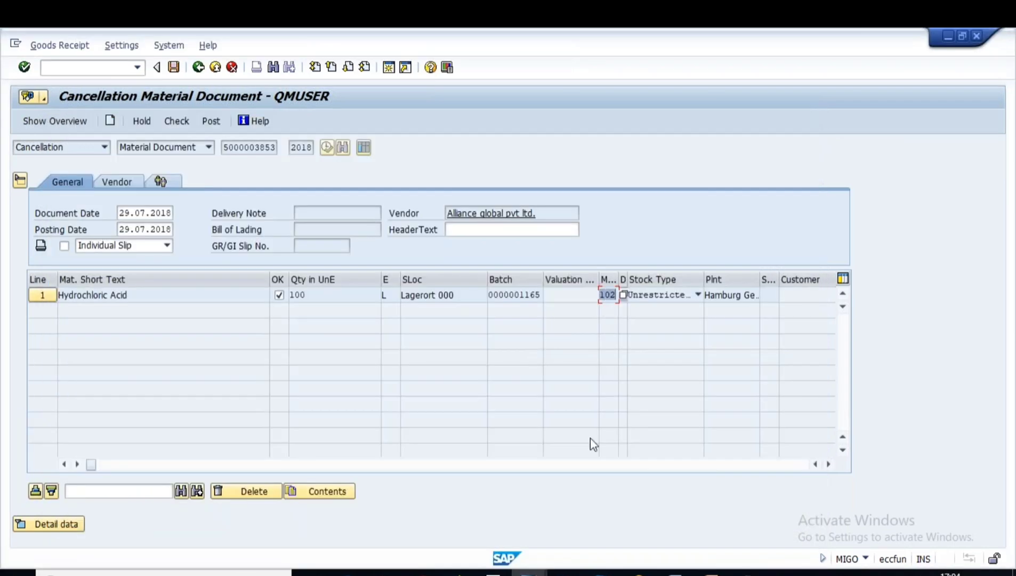
{"action": "left_click", "coordinate": [176, 120]}
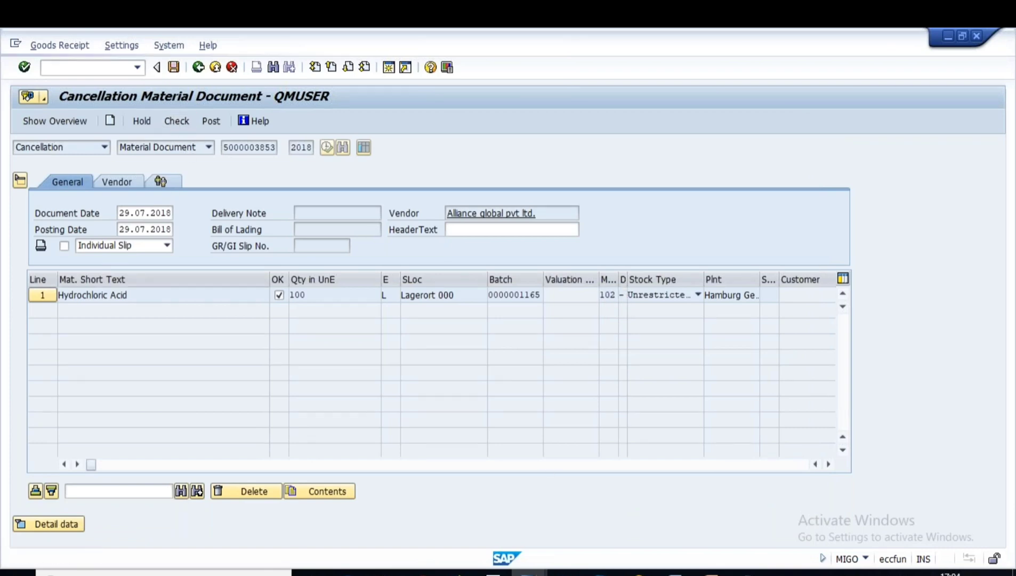
{"action": "left_click", "coordinate": [174, 67]}
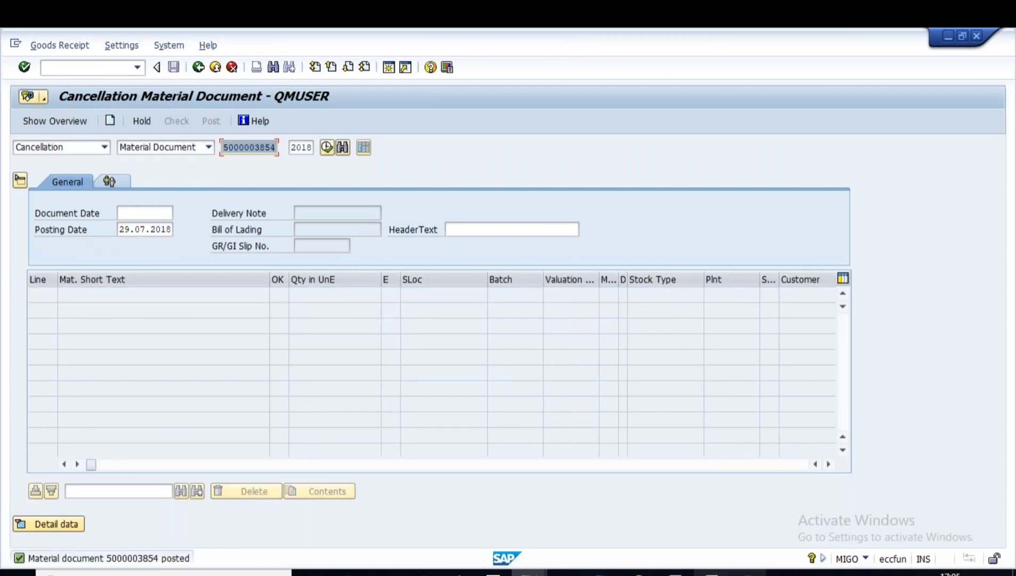
Switch to the PowerPoint presentation and show slide 11, Underdelivery and Overdelivery
{"action": "mouse_move", "coordinate": [712, 572]}
{"action": "left_click", "coordinate": [713, 548]}
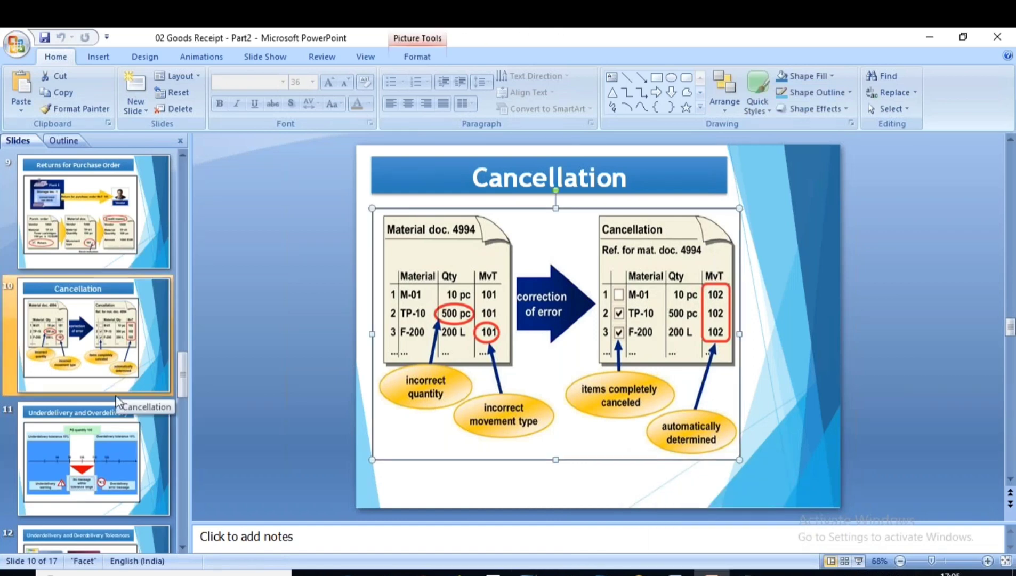
{"action": "scroll", "coordinate": [85, 374], "scroll_direction": "down", "scroll_amount": 2}
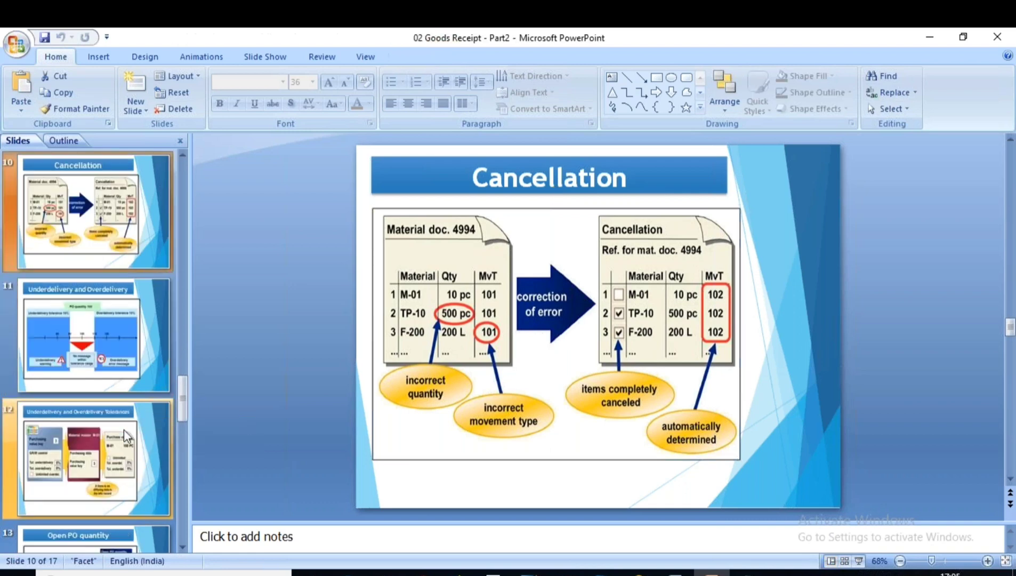
{"action": "left_click", "coordinate": [68, 337]}
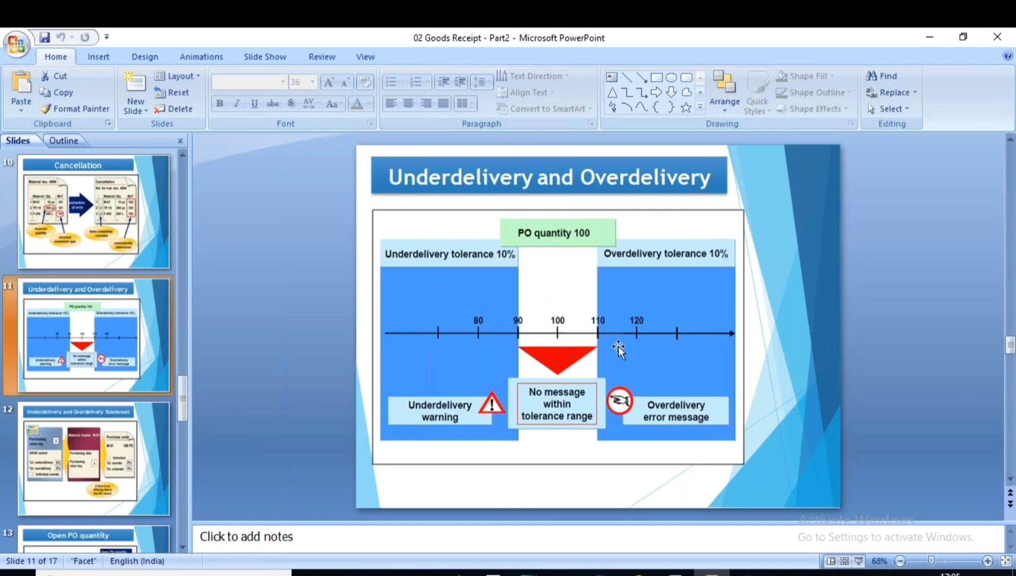
Switch to Notepad and clear all the movement type and cancellation notes
{"action": "left_click", "coordinate": [748, 574]}
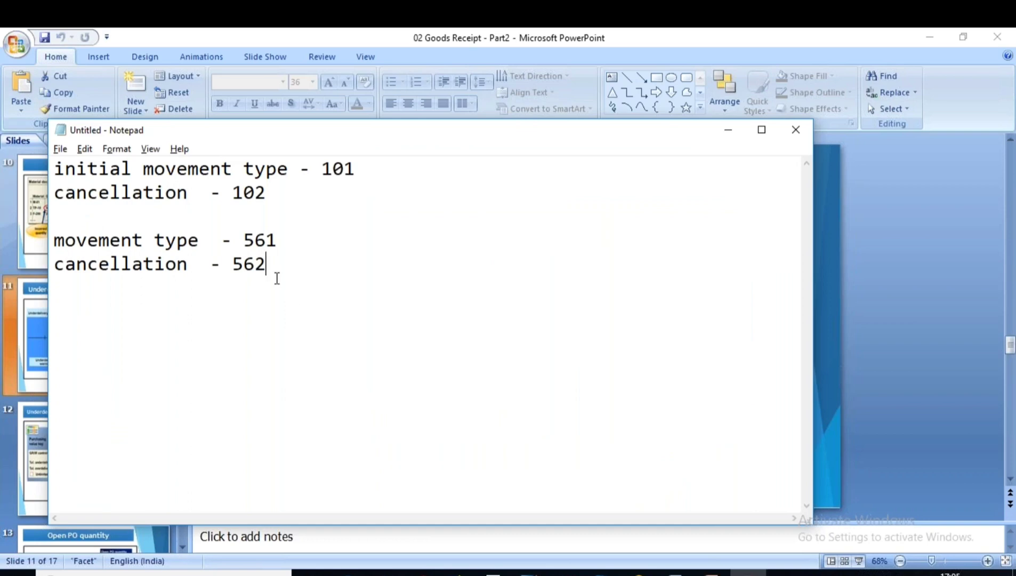
{"action": "left_click_drag", "start_coordinate": [279, 270], "coordinate": [53, 208]}
{"action": "key", "text": "ctrl+a"}
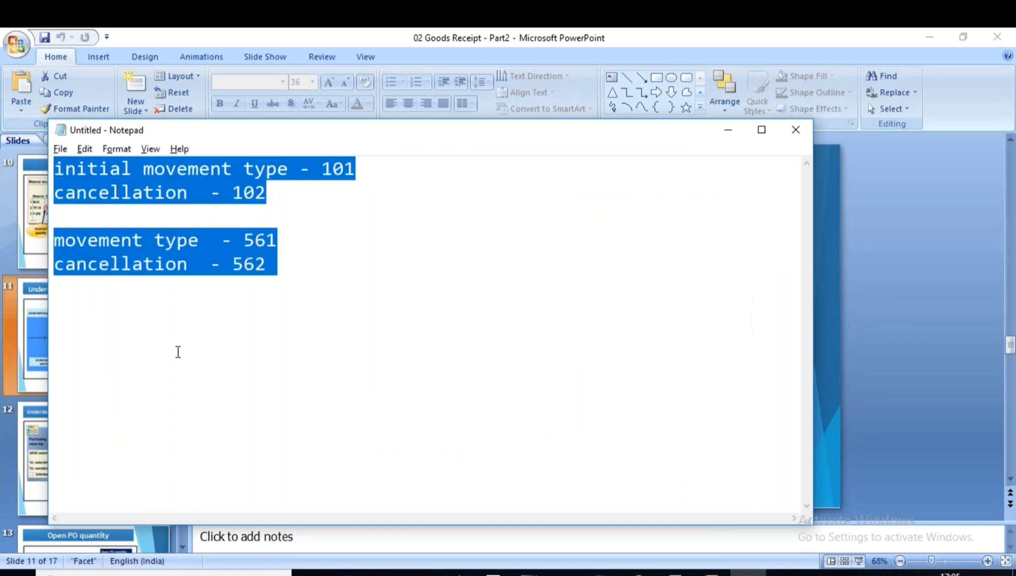
{"action": "key", "text": "Delete"}
Write the notes "Purchase Order - 1000 PC" and, indented on the line below, "Delivery - 995 PC"
{"action": "type", "text": "P"}
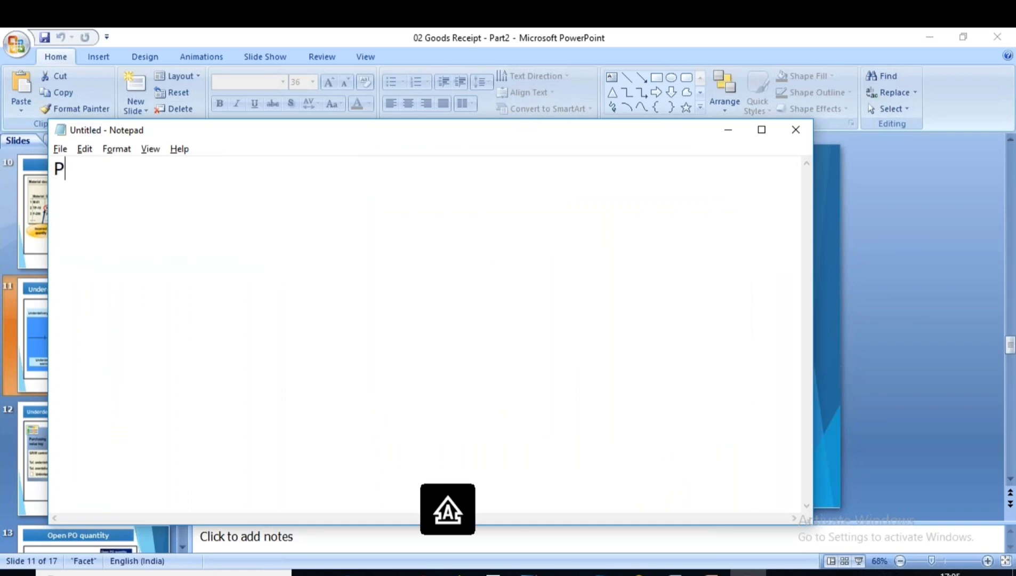
{"action": "type", "text": "urchase O"}
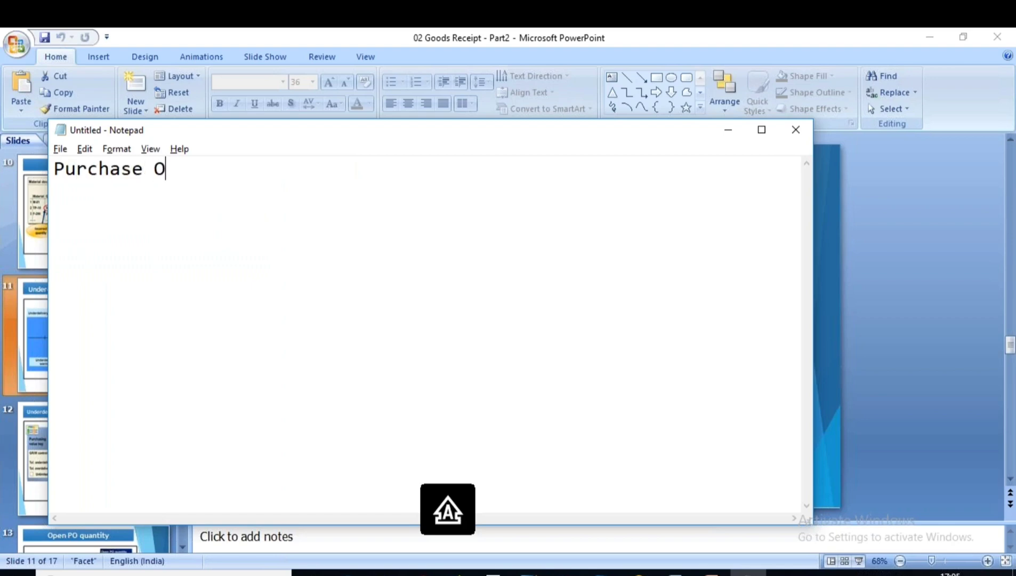
{"action": "type", "text": "rder - 1000 PC"}
{"action": "key", "text": "Return"}
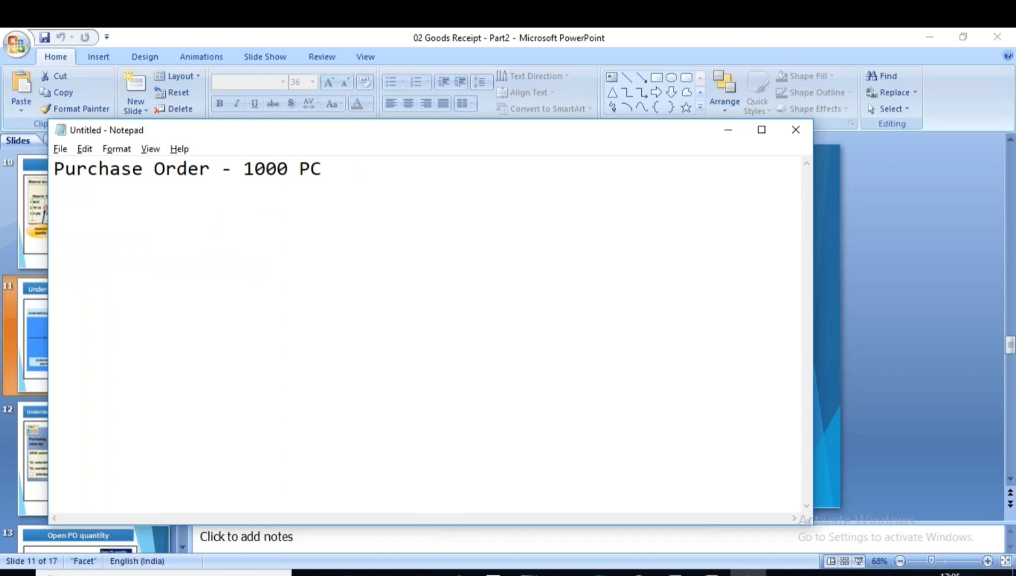
{"action": "key", "text": "Caps_Lock"}
{"action": "key", "text": "Caps_Lock"}
{"action": "type", "text": "D"}
{"action": "key", "text": "Caps_Lock"}
{"action": "type", "text": "elivery - "}
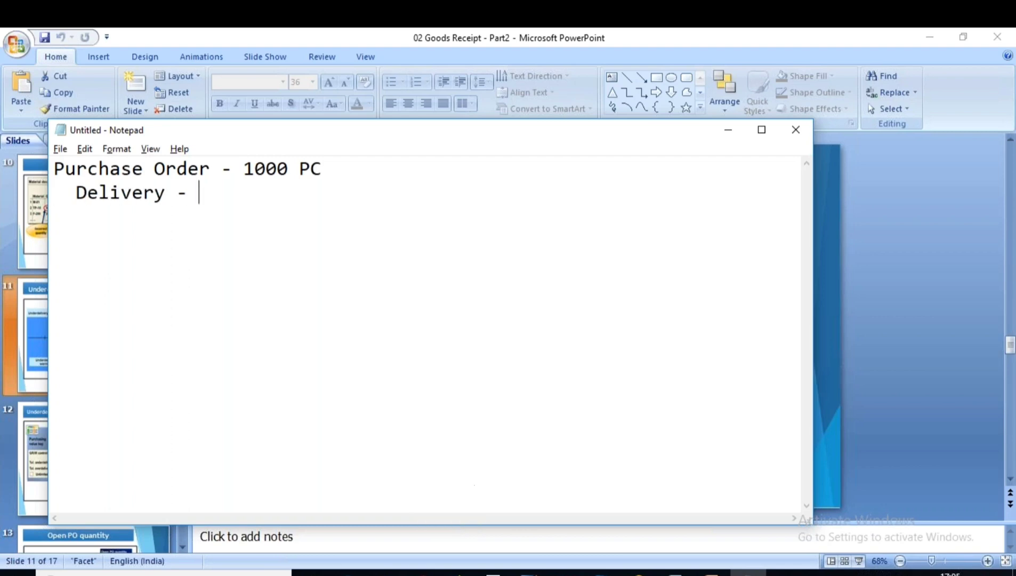
{"action": "type", "text": "995"}
{"action": "key", "text": "Caps_Lock"}
{"action": "type", "text": "PC"}
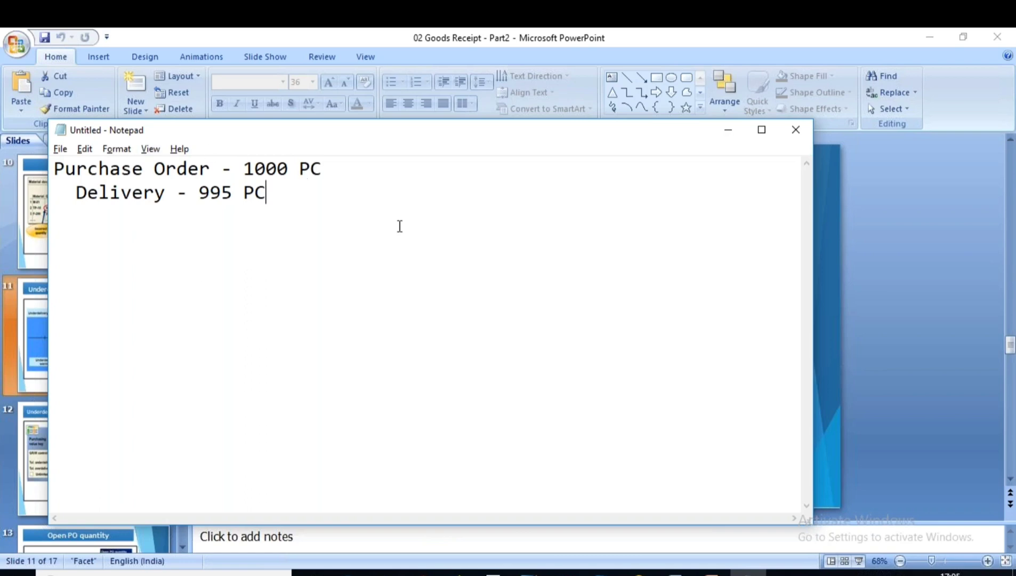
Present the Underdelivery and Overdelivery slide from PowerPoint full screen and circle both 10% tolerance headings in red
{"action": "left_click", "coordinate": [711, 573]}
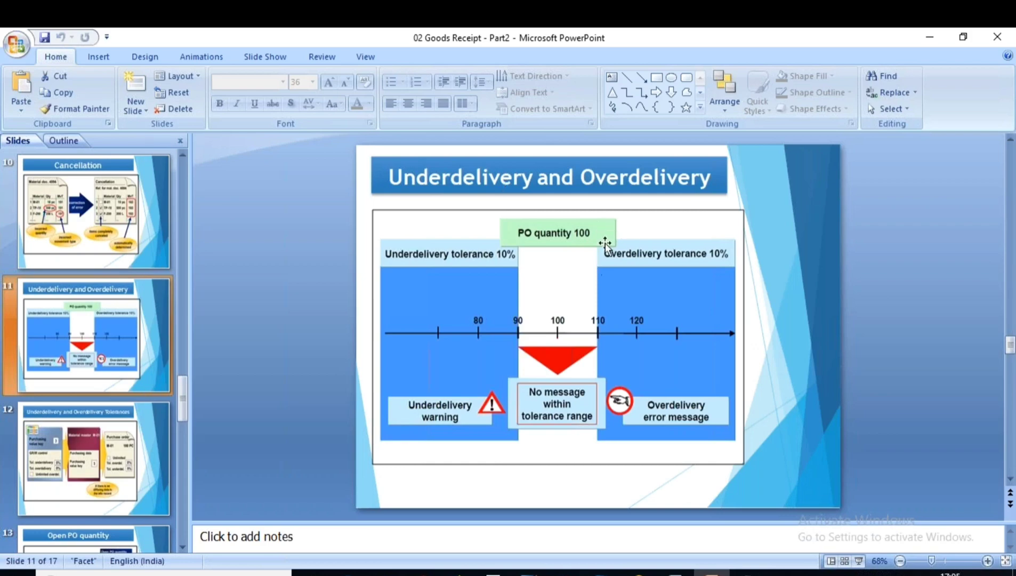
{"action": "left_click", "coordinate": [861, 564]}
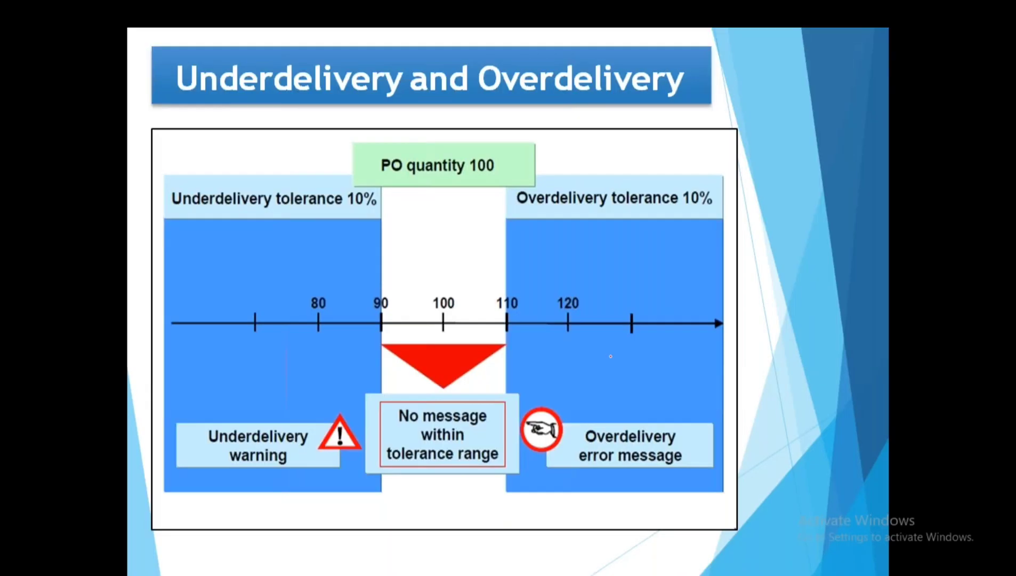
{"action": "mouse_move", "coordinate": [228, 173]}
{"action": "left_mouse_down"}
{"action": "mouse_move", "coordinate": [181, 180]}
{"action": "mouse_move", "coordinate": [410, 227]}
{"action": "mouse_move", "coordinate": [243, 173]}
{"action": "left_mouse_up"}
{"action": "mouse_move", "coordinate": [595, 175]}
{"action": "left_mouse_down"}
{"action": "mouse_move", "coordinate": [478, 197]}
{"action": "mouse_move", "coordinate": [731, 194]}
{"action": "mouse_move", "coordinate": [549, 173]}
{"action": "left_mouse_up"}
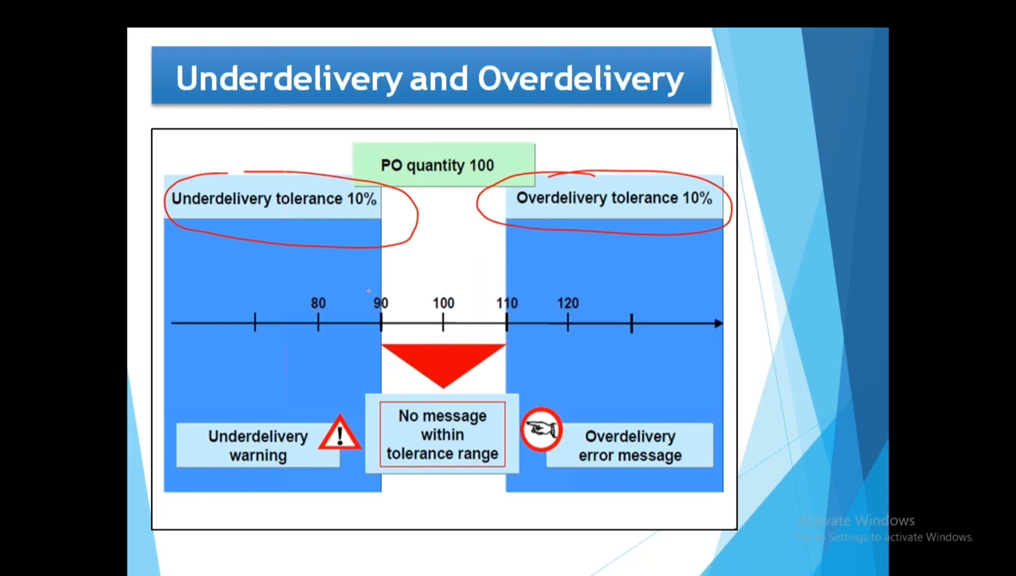
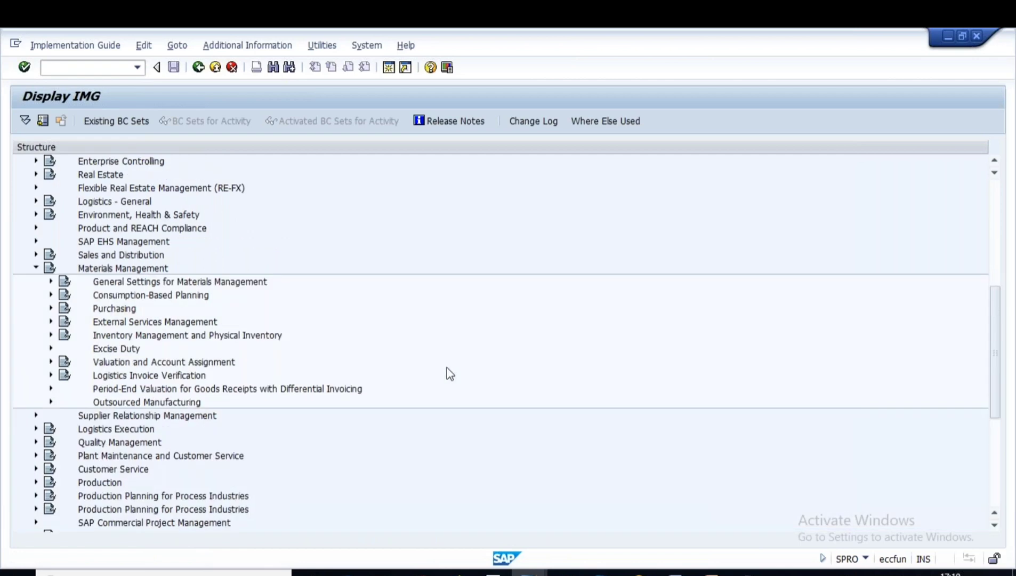
Open Define Purchasing Value Keys under Materials Management, Purchasing, Material Master in the SAP implementation guide
{"action": "left_click", "coordinate": [50, 309]}
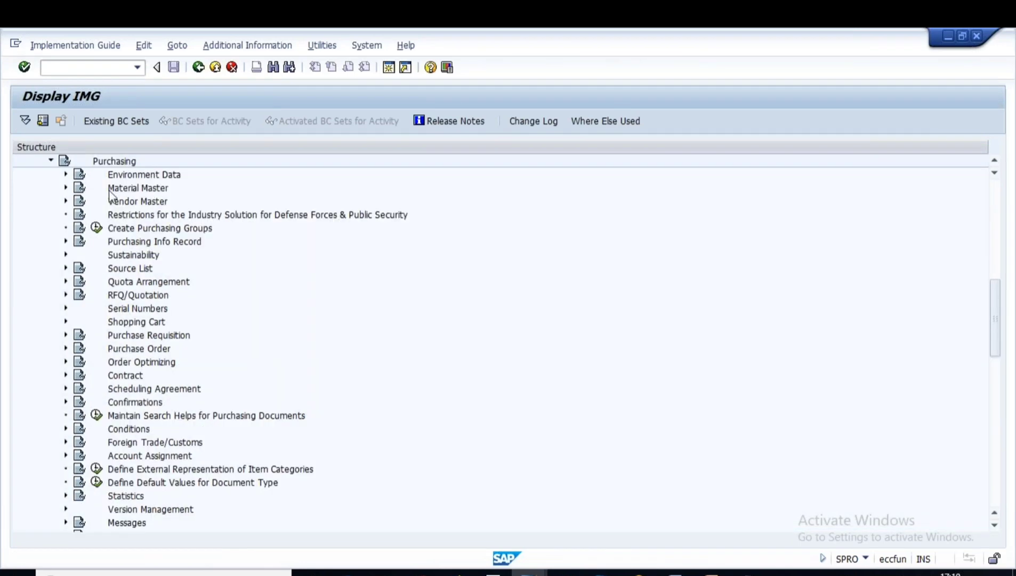
{"action": "left_click", "coordinate": [65, 187]}
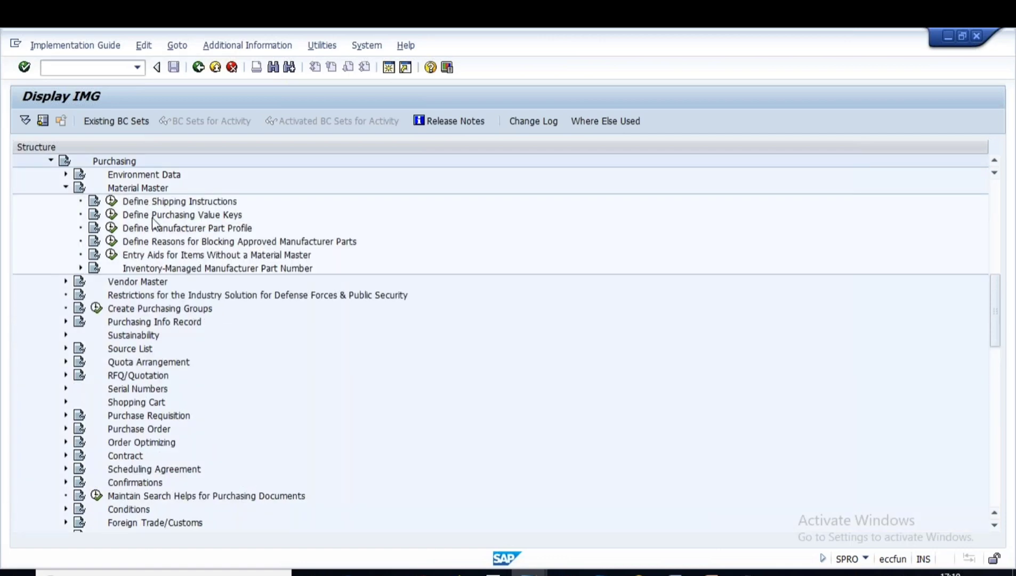
{"action": "left_click", "coordinate": [112, 215]}
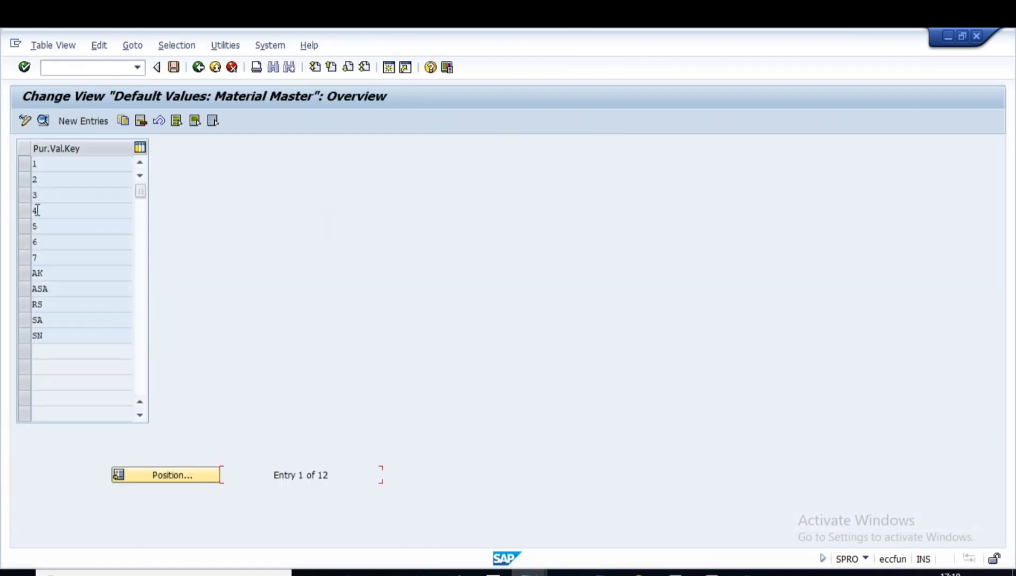
Open the details of purchasing value key 2 and review its reminder days and the underdelivery and overdelivery tolerances
{"action": "left_click", "coordinate": [24, 180]}
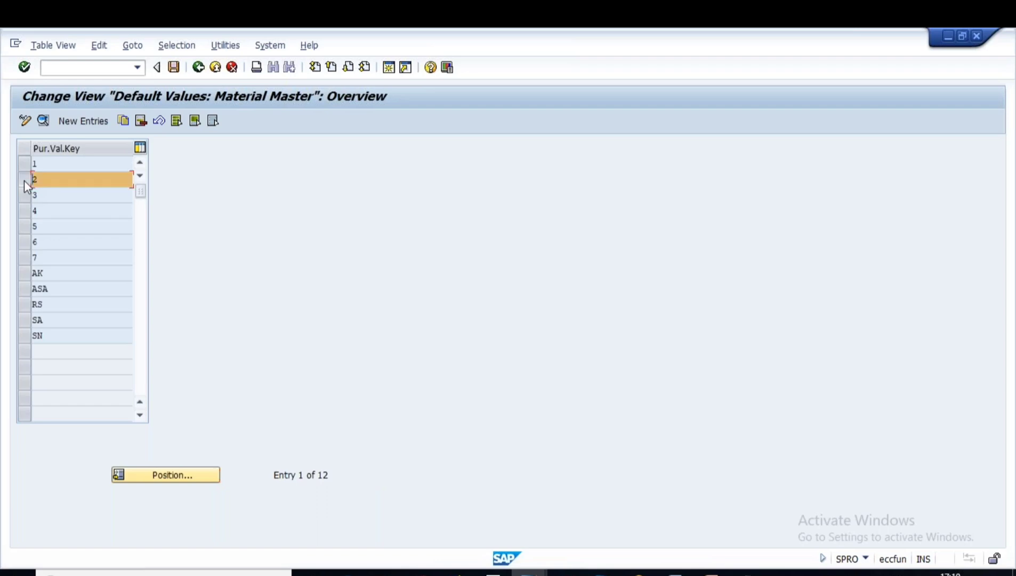
{"action": "left_click", "coordinate": [43, 120]}
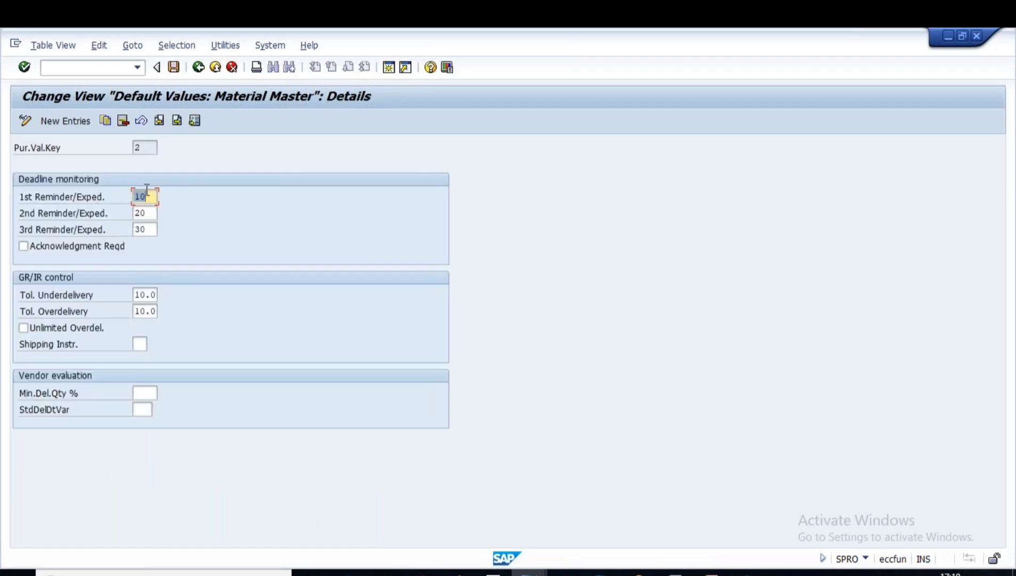
{"action": "key", "text": "Tab"}
{"action": "key", "text": "Tab"}
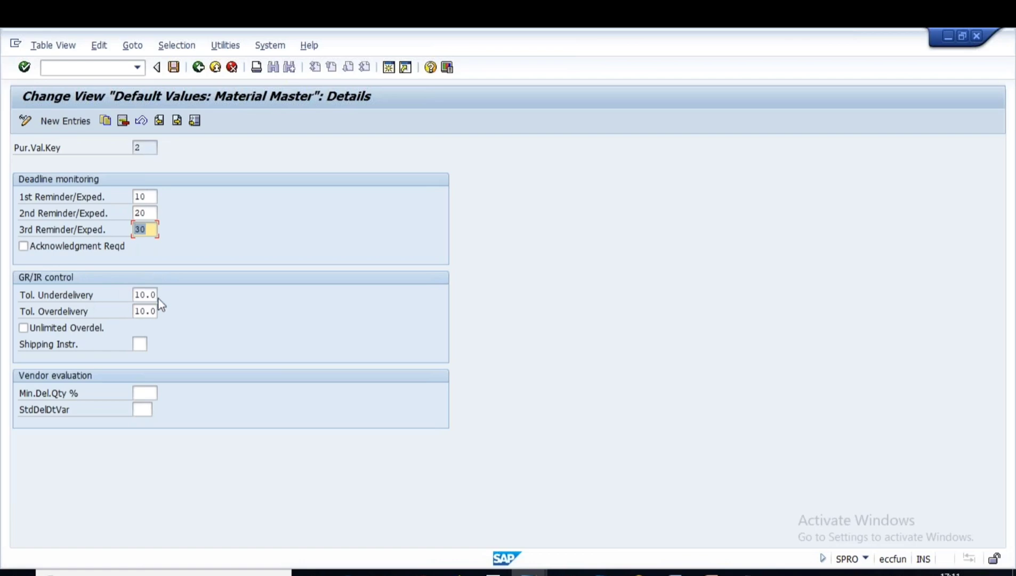
{"action": "left_click", "coordinate": [141, 300]}
{"action": "left_click", "coordinate": [137, 312]}
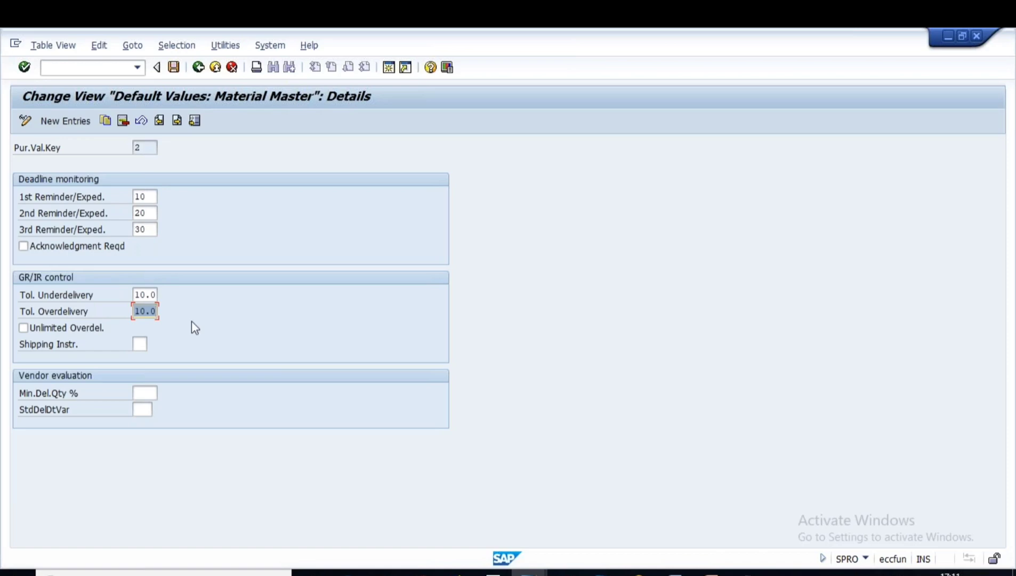
Return to the key overview, add key SA to the selection, reopen the details and inspect the underdelivery tolerance
{"action": "left_click", "coordinate": [199, 67]}
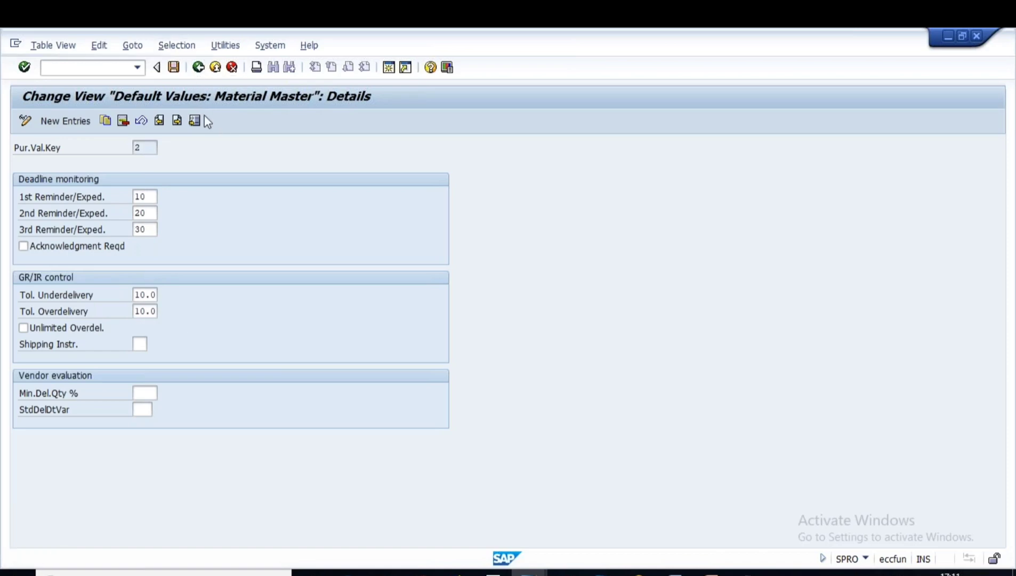
{"action": "left_click", "coordinate": [22, 319]}
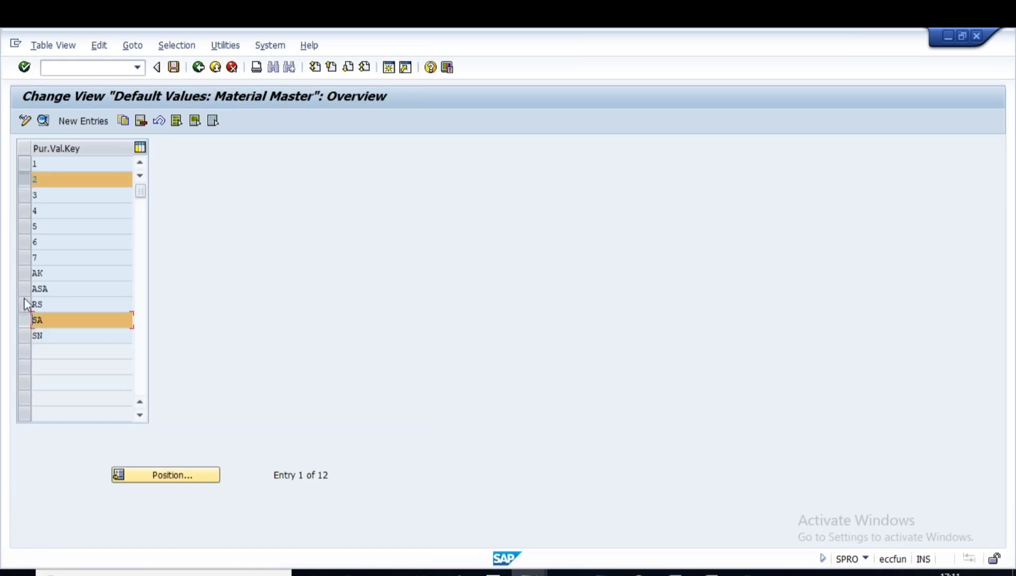
{"action": "left_click", "coordinate": [43, 121]}
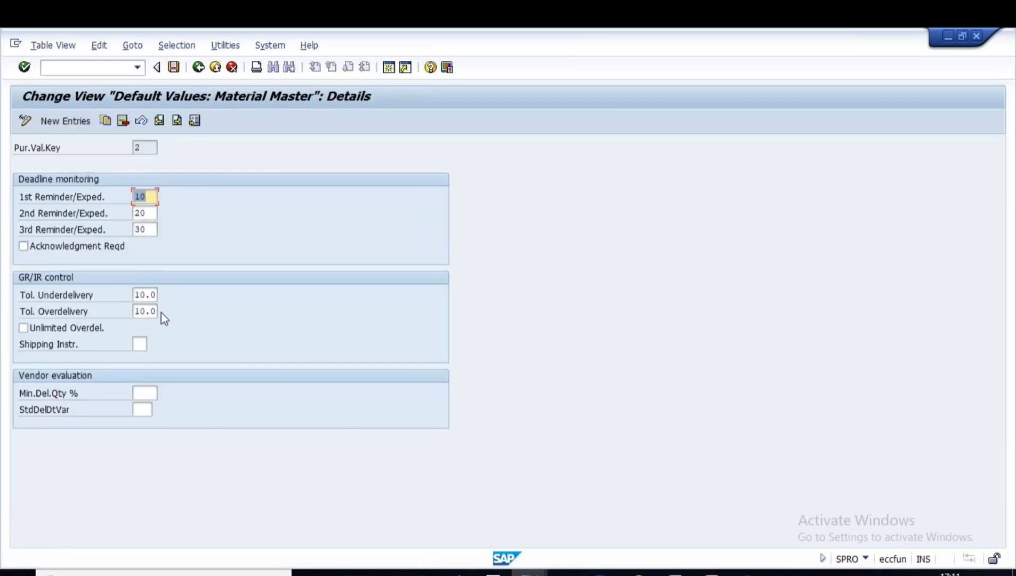
{"action": "left_click", "coordinate": [145, 294]}
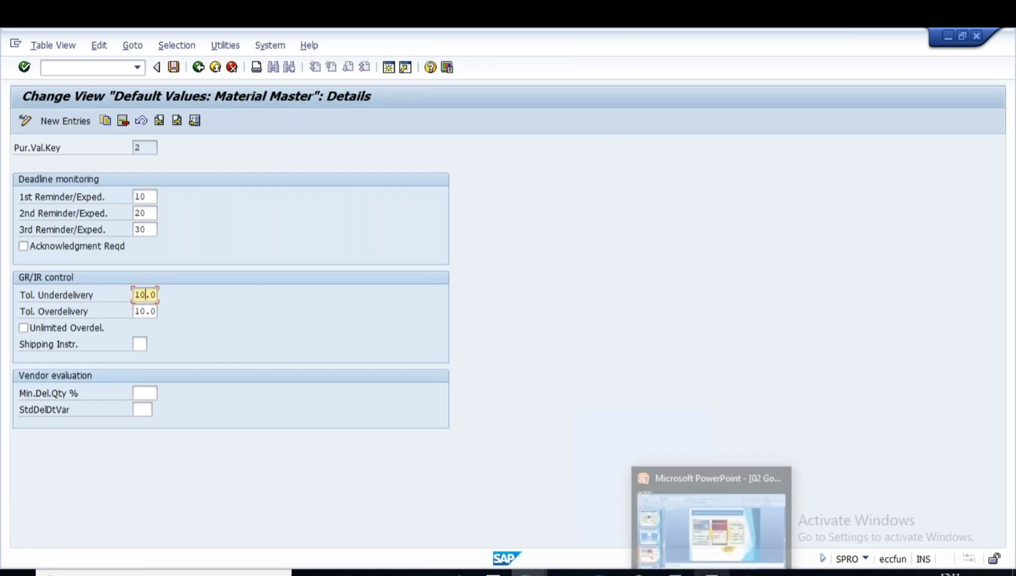
Switch to PowerPoint and go back from the tolerances slide to the Underdelivery and Overdelivery slide
{"action": "left_click", "coordinate": [711, 574]}
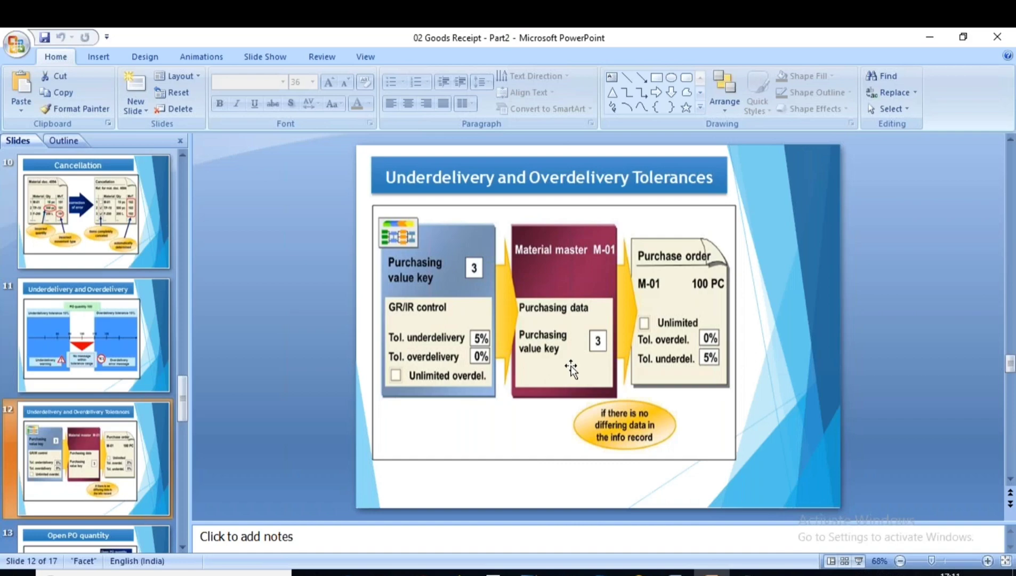
{"action": "scroll", "coordinate": [499, 332], "scroll_direction": "up", "scroll_amount": 1}
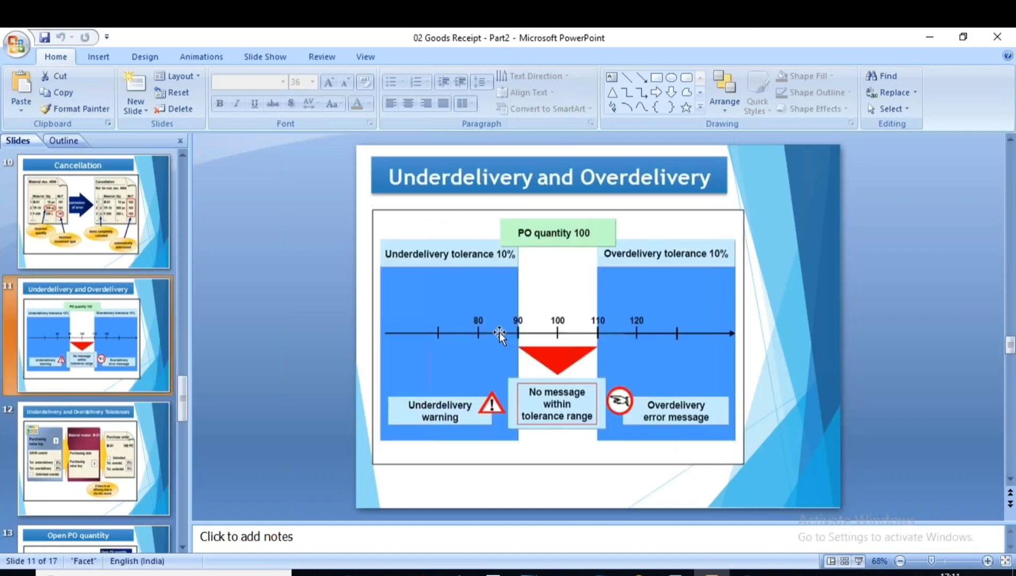
Switch to SAP, set the overdelivery tolerance of purchasing value key 2 to 20.0, and compare it with the PowerPoint slide
{"action": "key", "text": "alt+Tab"}
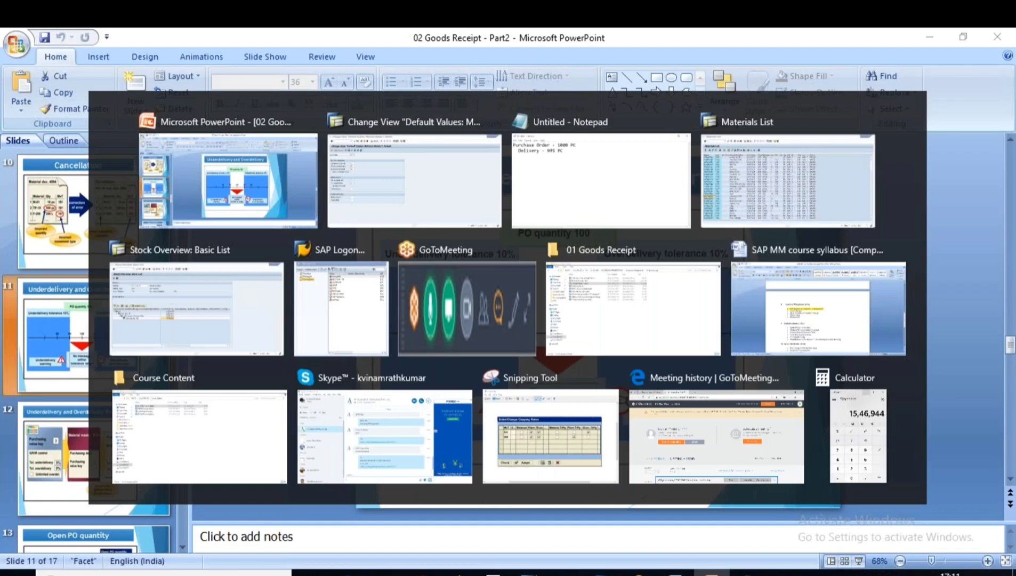
{"action": "key", "text": "BackSpace"}
{"action": "key", "text": "BackSpace"}
{"action": "key", "text": "BackSpace"}
{"action": "key", "text": "BackSpace"}
{"action": "type", "text": "20.0"}
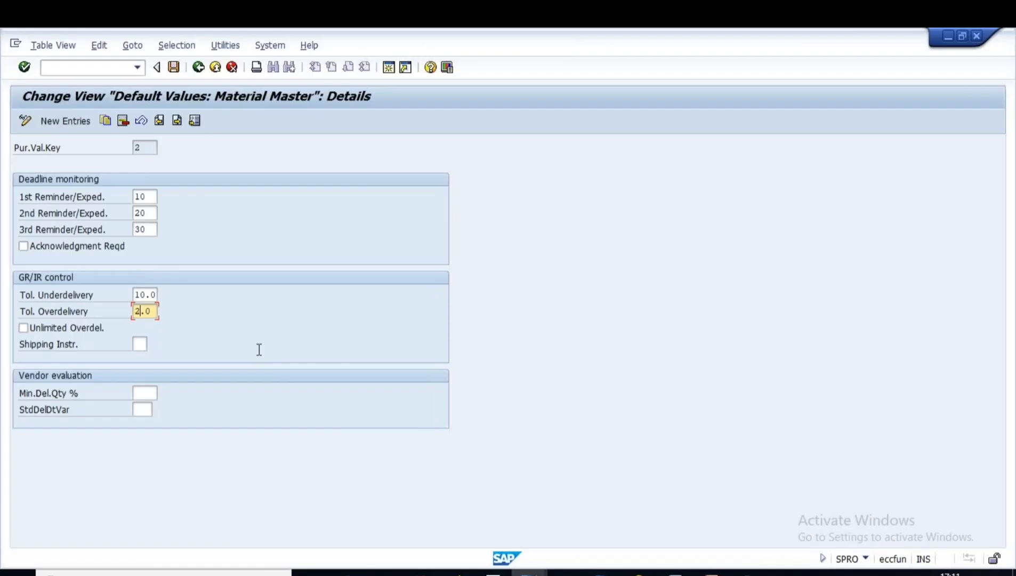
{"action": "key", "text": "alt+Tab"}
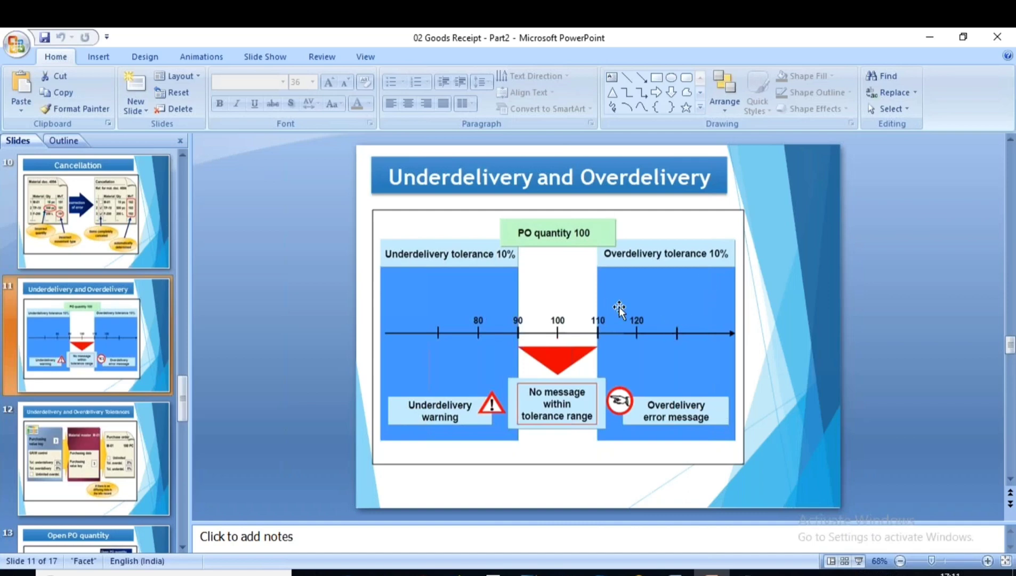
{"action": "key", "text": "alt+Tab"}
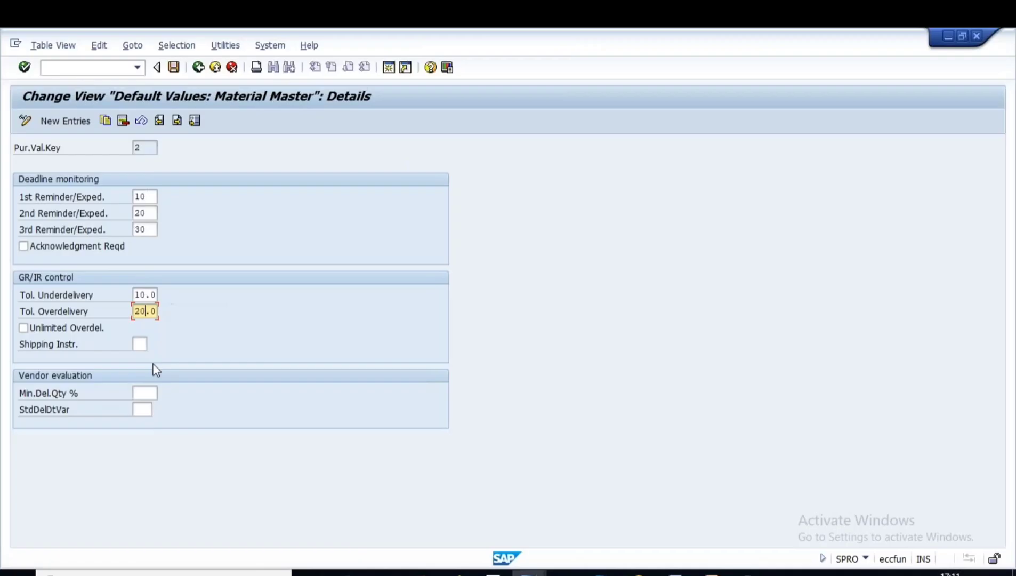
Leave key 2, open the details of purchasing value key SA and set its underdelivery tolerance to 10.0
{"action": "left_click", "coordinate": [198, 67]}
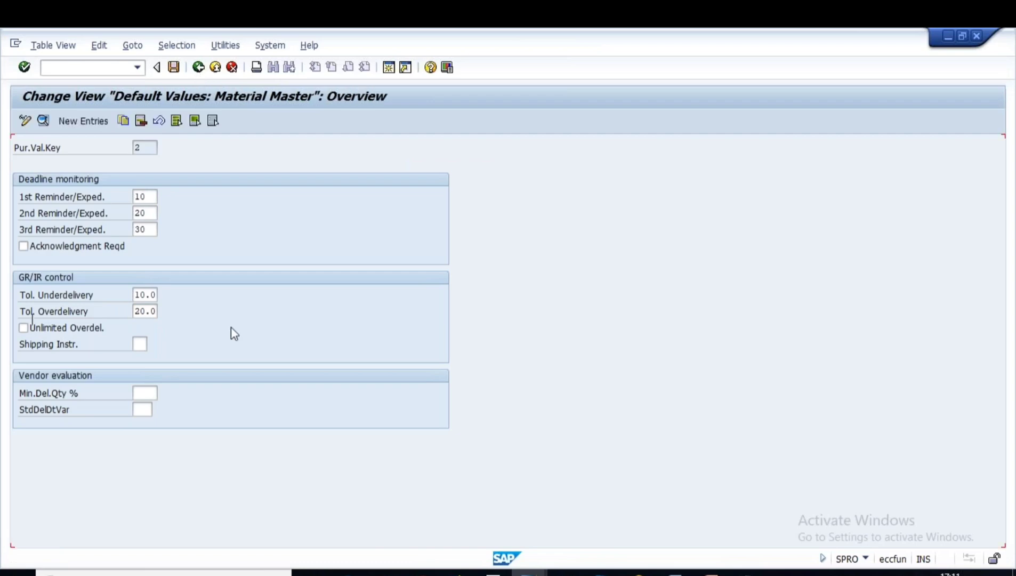
{"action": "left_click", "coordinate": [43, 121]}
{"action": "left_click", "coordinate": [137, 295]}
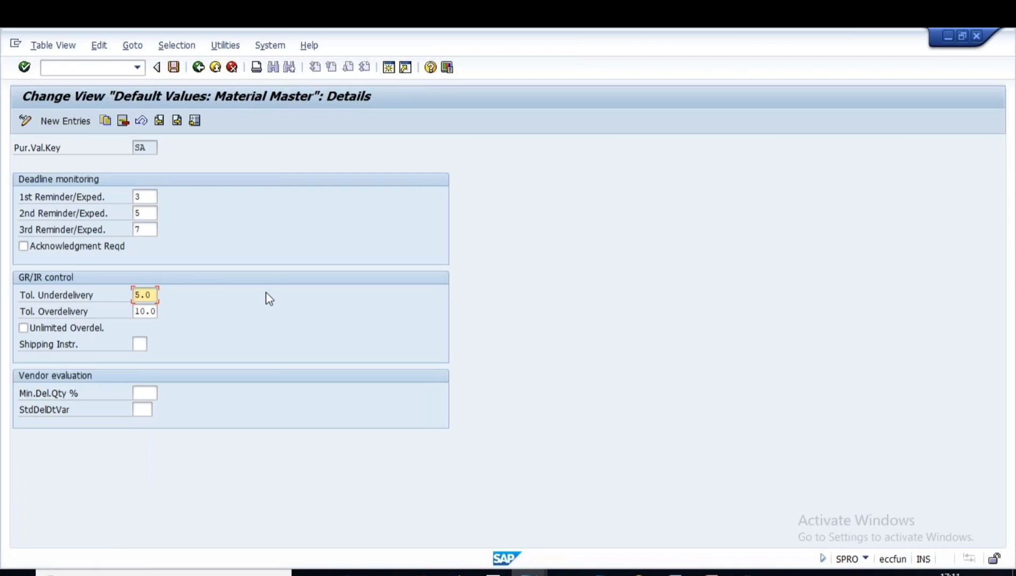
{"action": "key", "text": "Delete"}
{"action": "key", "text": "Delete"}
{"action": "key", "text": "Delete"}
{"action": "type", "text": "10.0"}
{"action": "key", "text": "Return"}
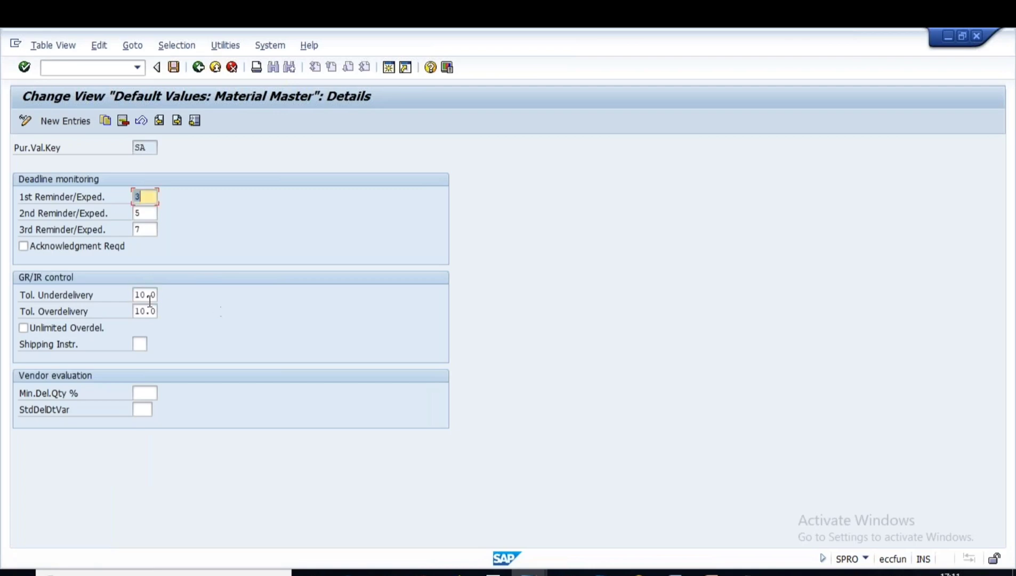
{"action": "left_click", "coordinate": [145, 295]}
{"action": "left_click", "coordinate": [145, 311]}
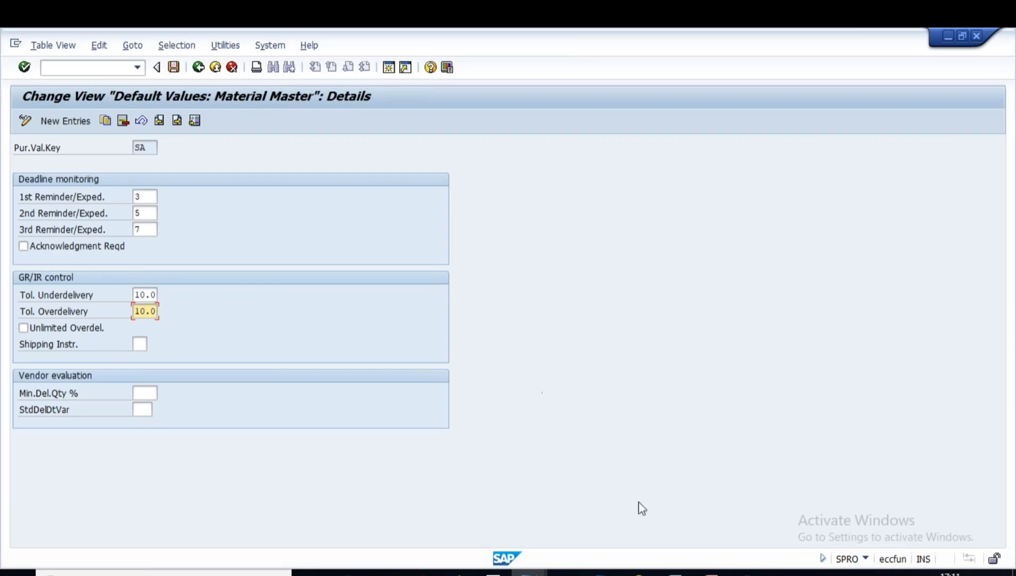
Save the changed purchasing value keys to the proposed local customizing request and return to the key overview
{"action": "left_click", "coordinate": [712, 572]}
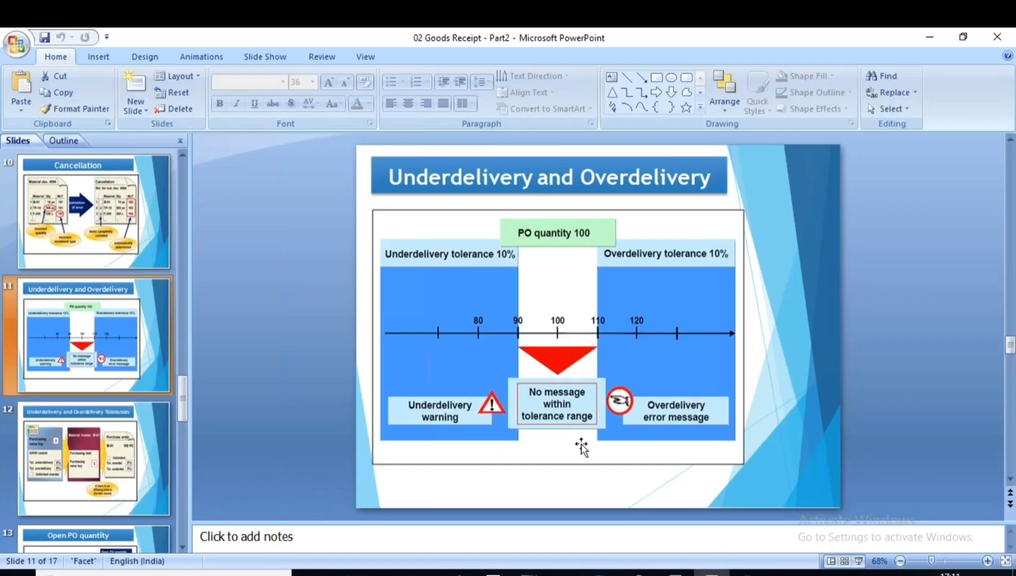
{"action": "key", "text": "alt+Tab"}
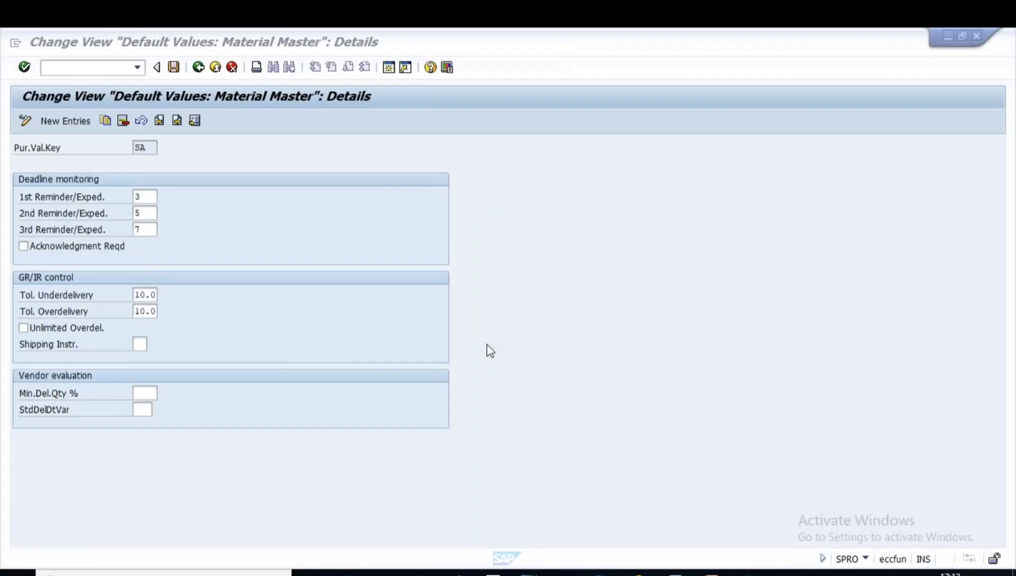
{"action": "left_click", "coordinate": [174, 70]}
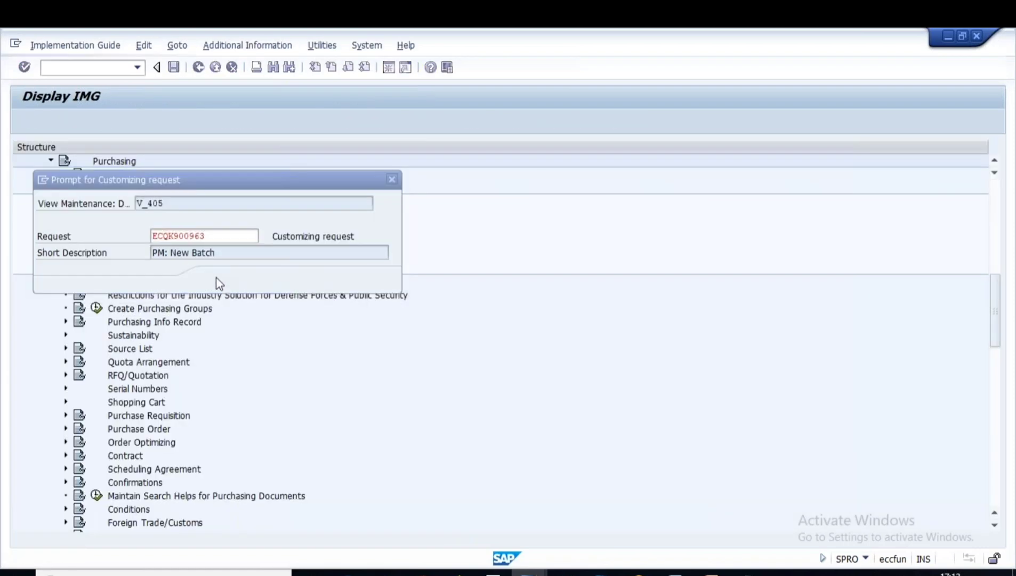
{"action": "left_click", "coordinate": [218, 279]}
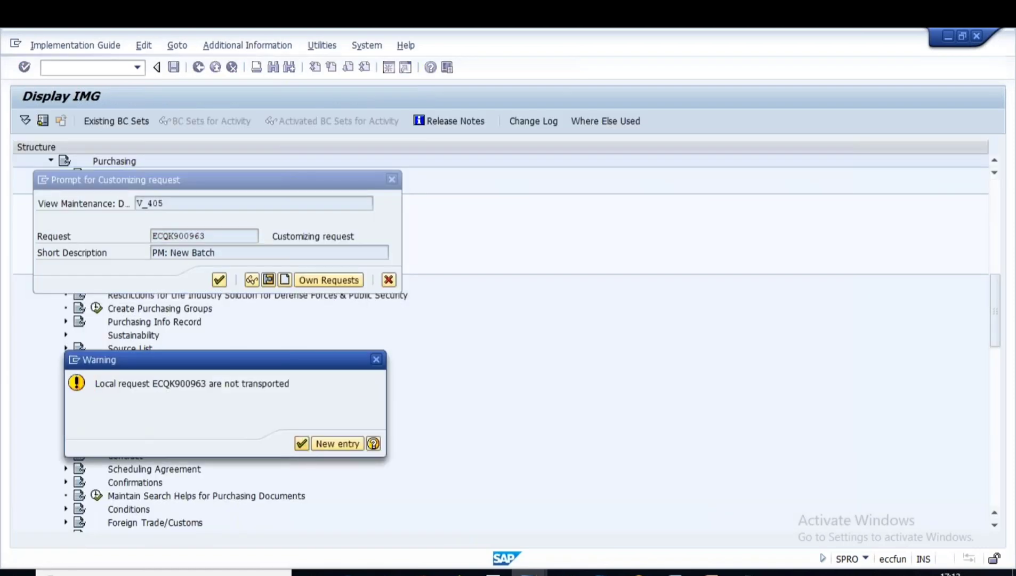
{"action": "left_click", "coordinate": [301, 444]}
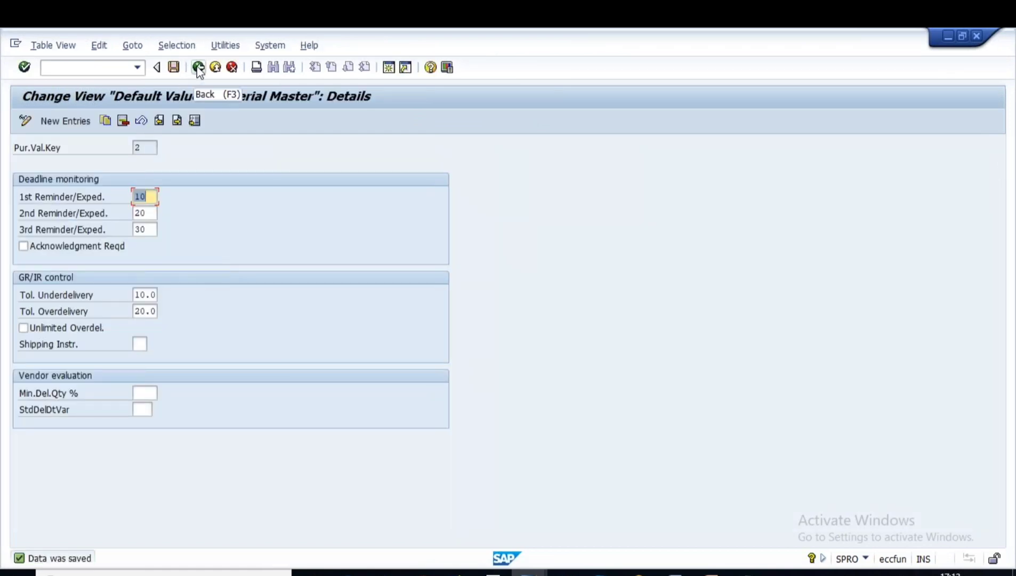
{"action": "left_click", "coordinate": [198, 67]}
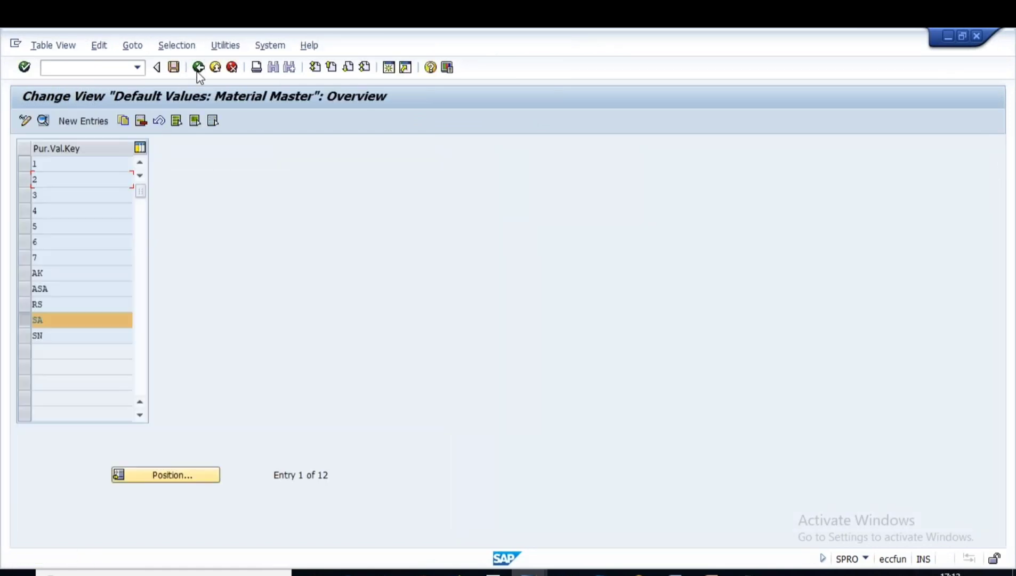
{"action": "double_click", "coordinate": [34, 321]}
{"action": "left_click", "coordinate": [712, 573]}
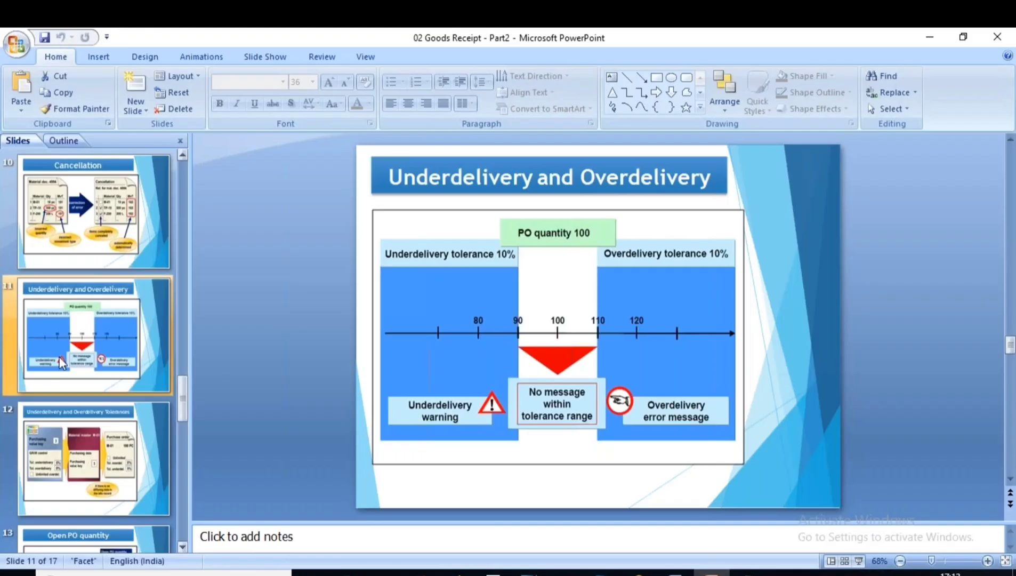
{"action": "left_click", "coordinate": [72, 419]}
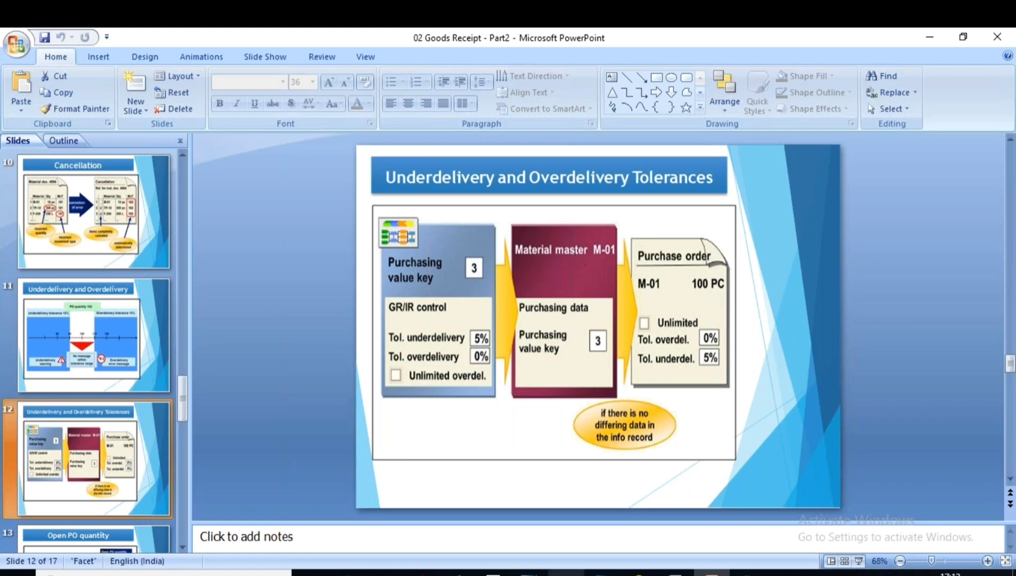
{"action": "left_click", "coordinate": [529, 573]}
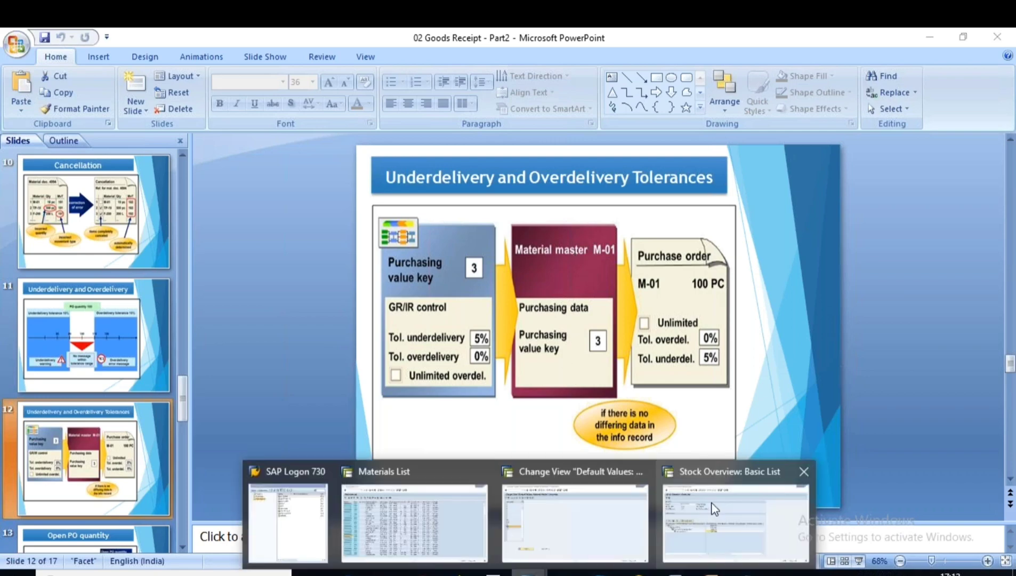
{"action": "left_click", "coordinate": [711, 509]}
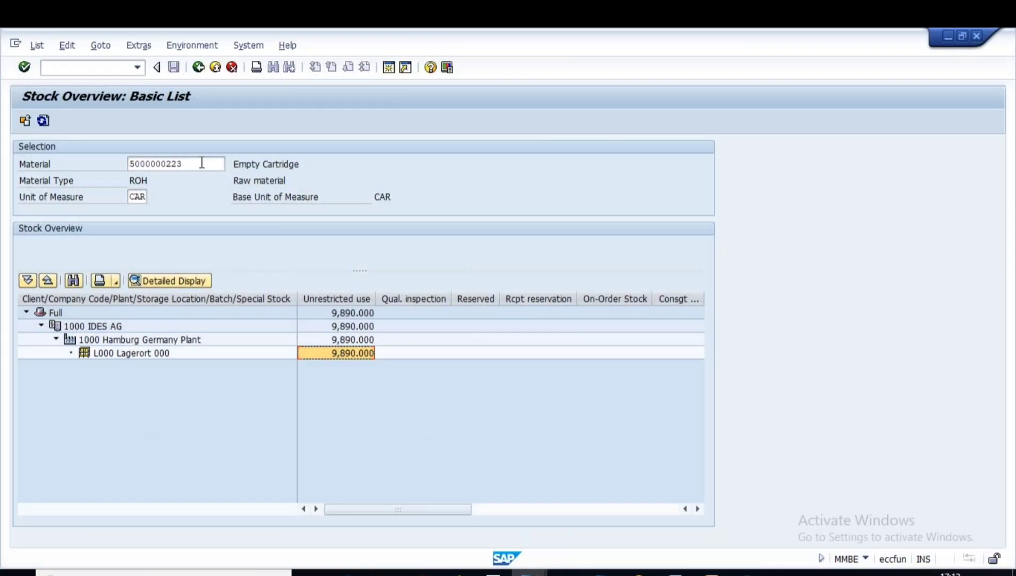
{"action": "left_click", "coordinate": [530, 573]}
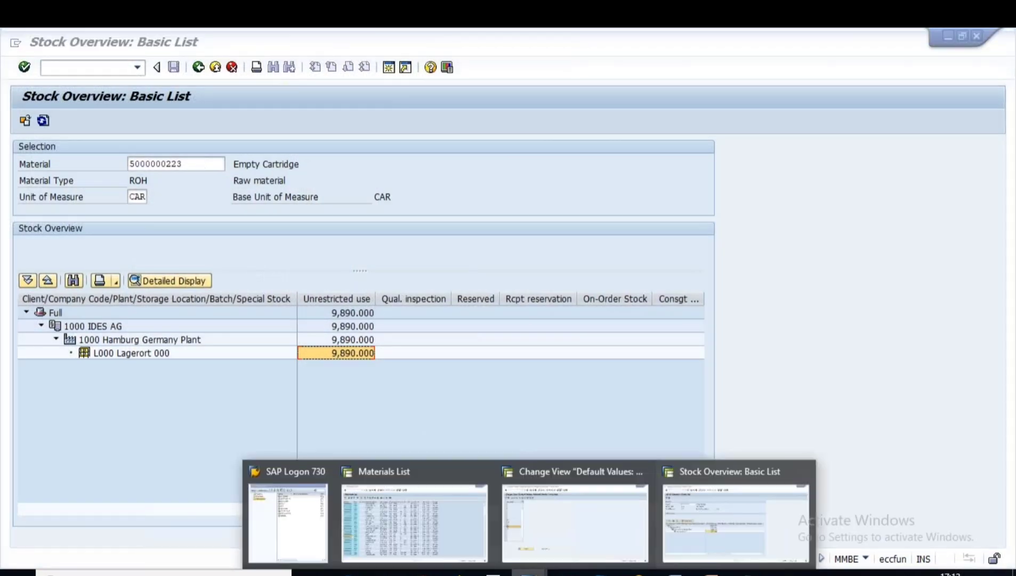
{"action": "left_click", "coordinate": [575, 523]}
{"action": "left_click", "coordinate": [530, 573]}
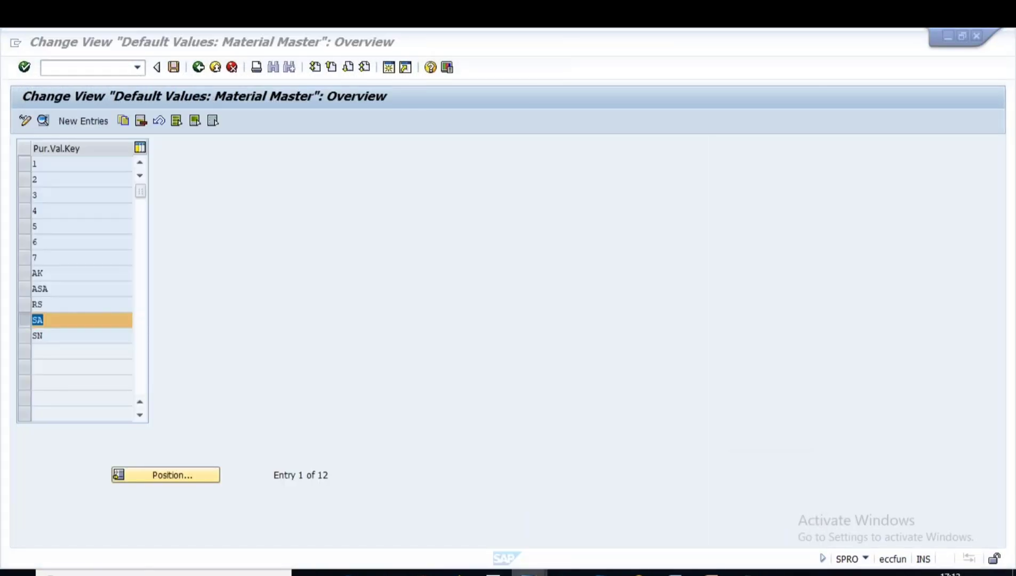
{"action": "left_click", "coordinate": [411, 514]}
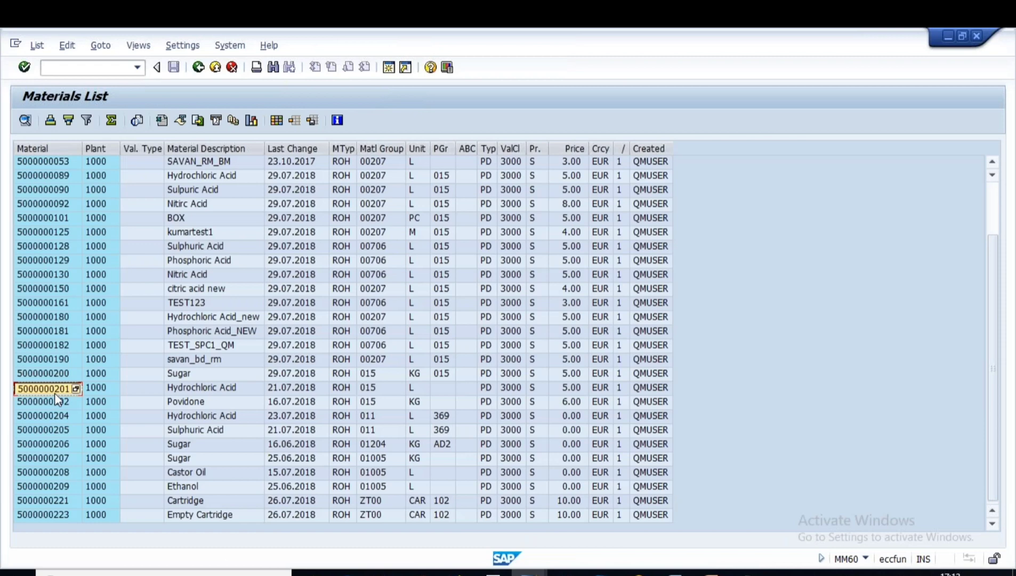
{"action": "mouse_move", "coordinate": [530, 573]}
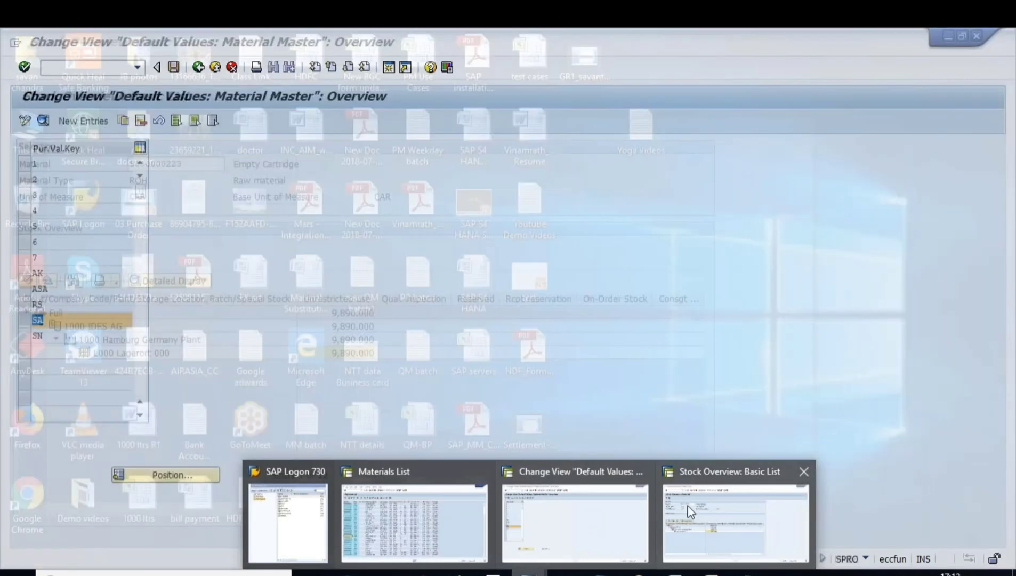
{"action": "left_click", "coordinate": [688, 506]}
{"action": "type", "text": "/NMM02"}
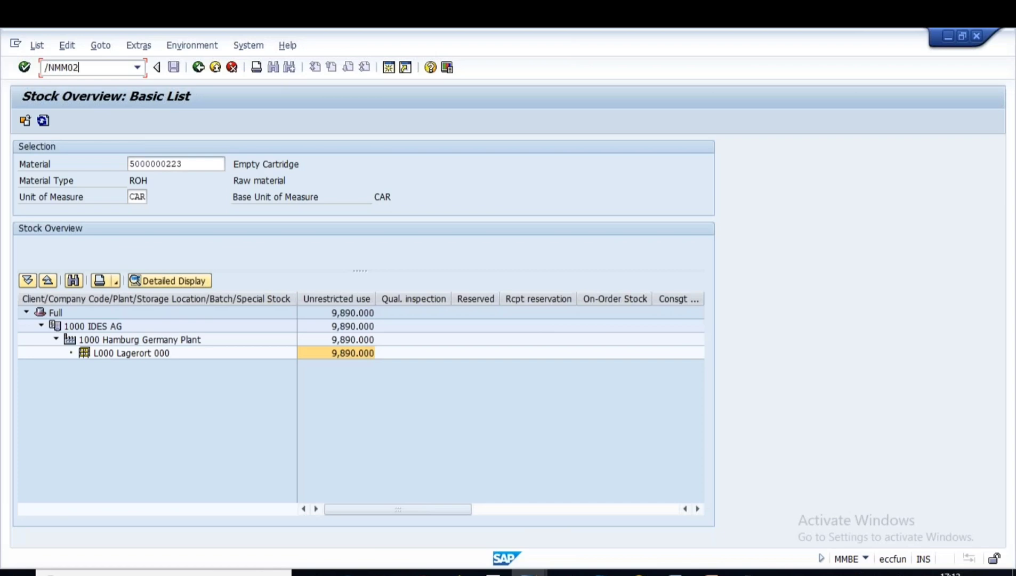
{"action": "key", "text": "Return"}
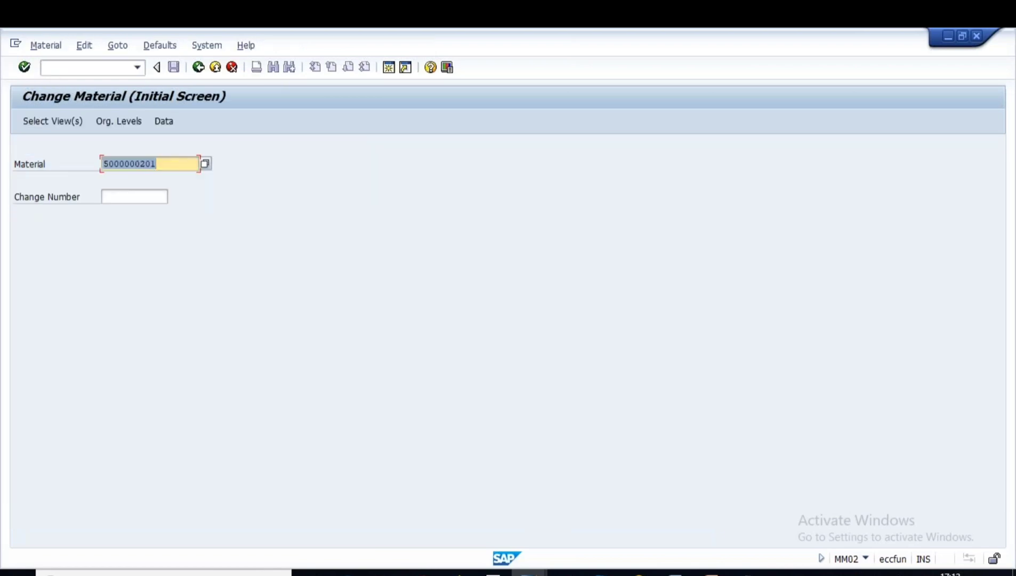
{"action": "key", "text": "Return"}
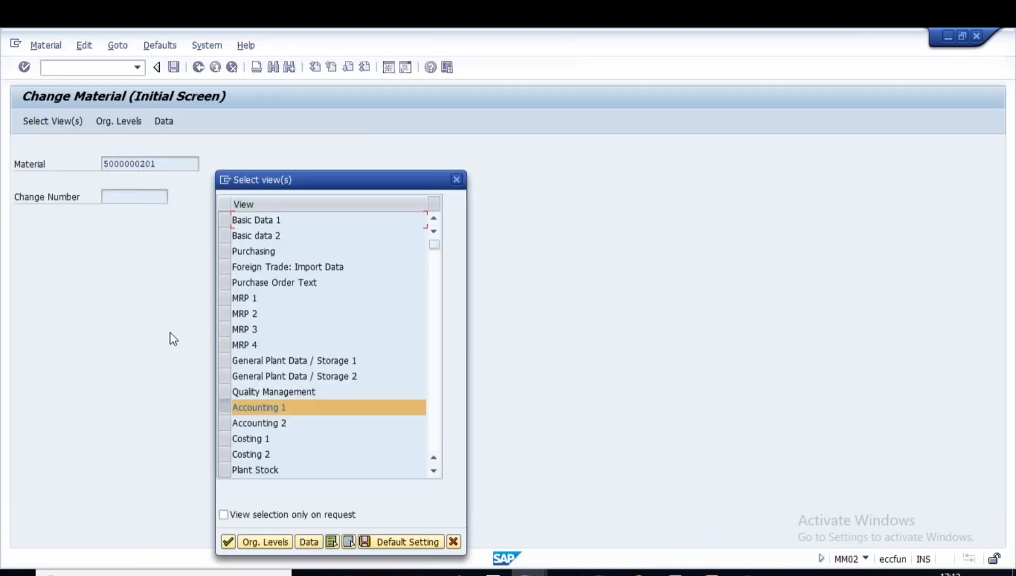
{"action": "left_click", "coordinate": [224, 408]}
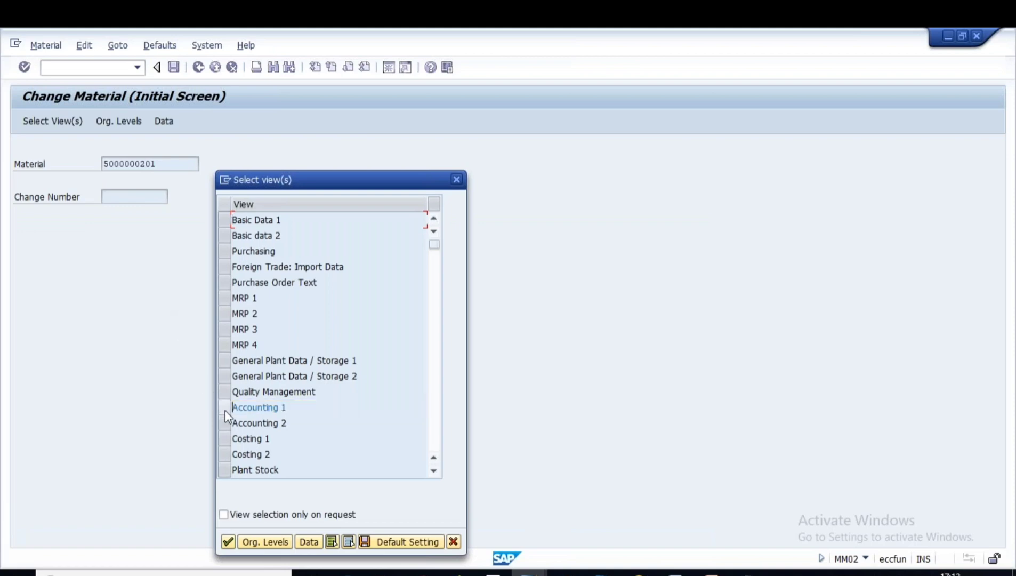
{"action": "left_click", "coordinate": [230, 251]}
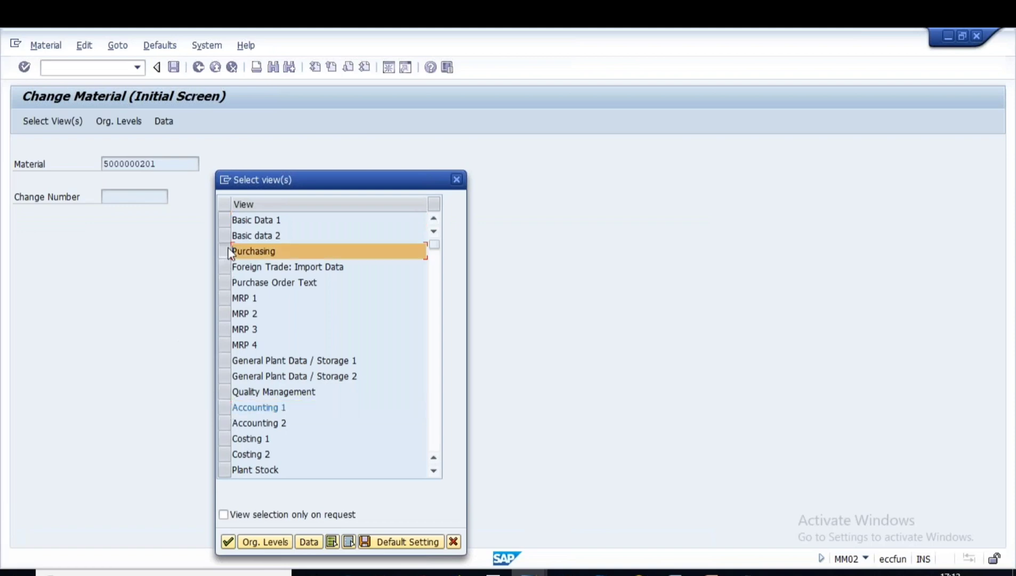
{"action": "left_click", "coordinate": [228, 541]}
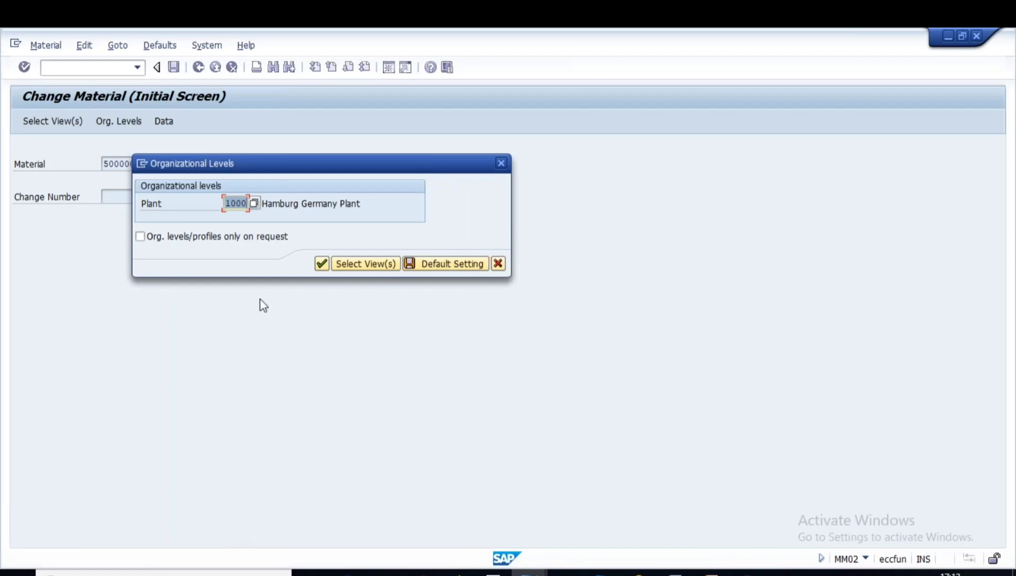
{"action": "left_click", "coordinate": [321, 264]}
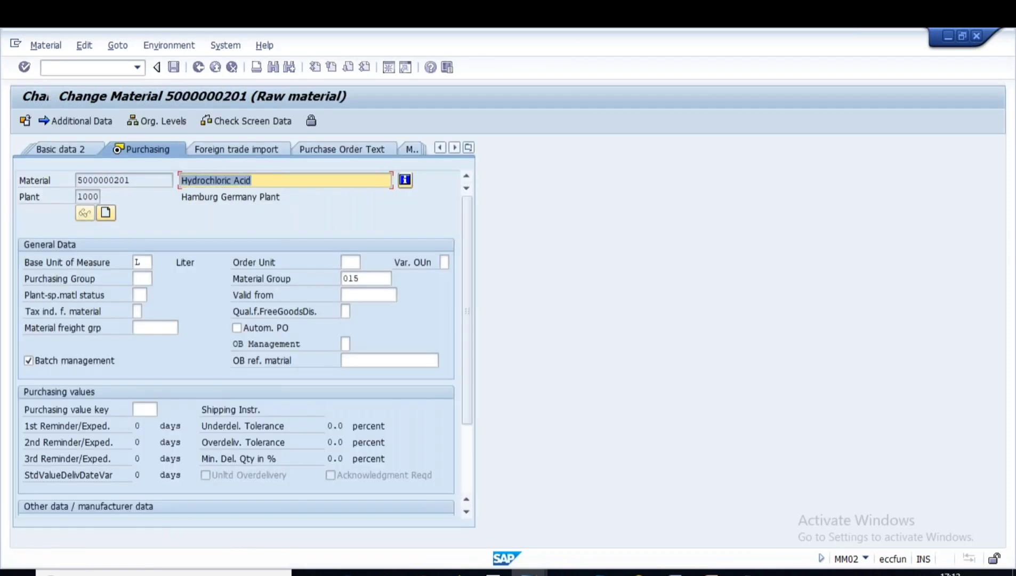
{"action": "left_click", "coordinate": [143, 409]}
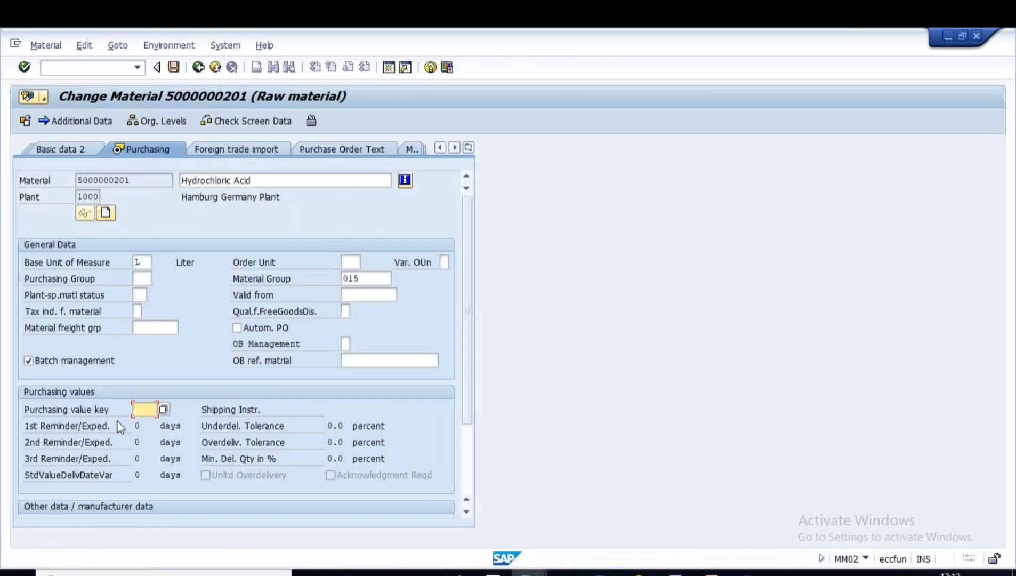
{"action": "left_click", "coordinate": [165, 410]}
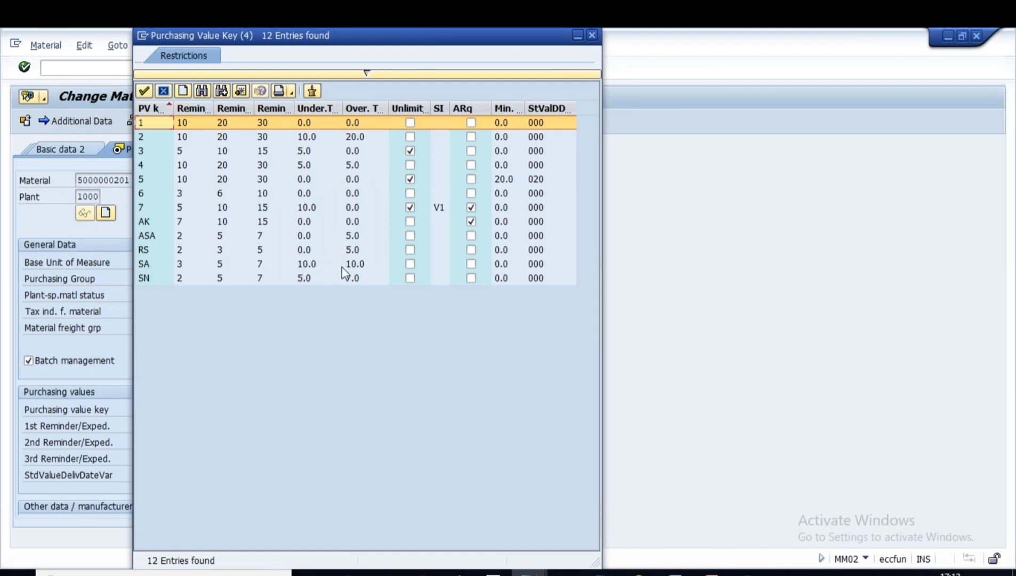
{"action": "double_click", "coordinate": [151, 263]}
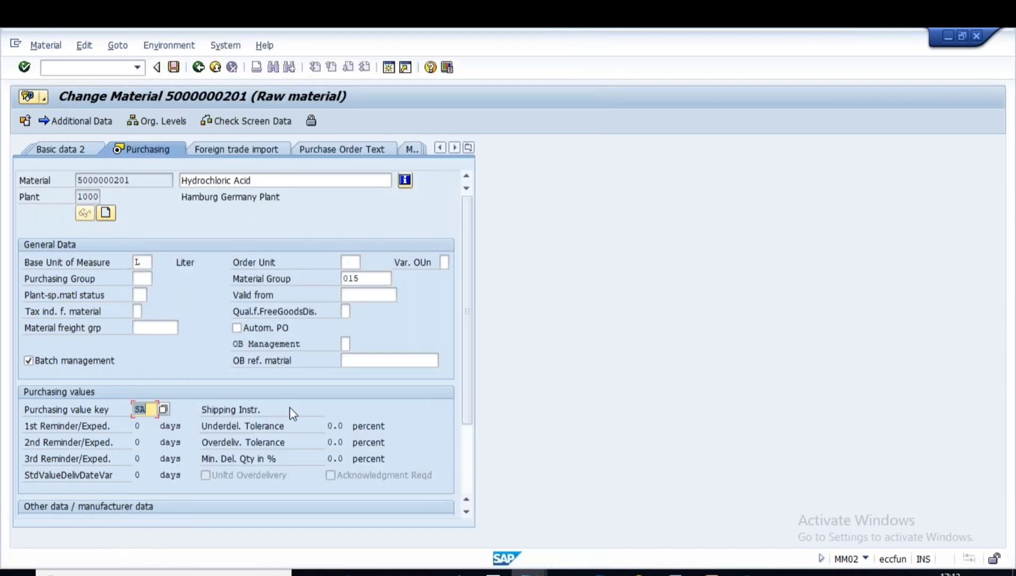
{"action": "key", "text": "Return"}
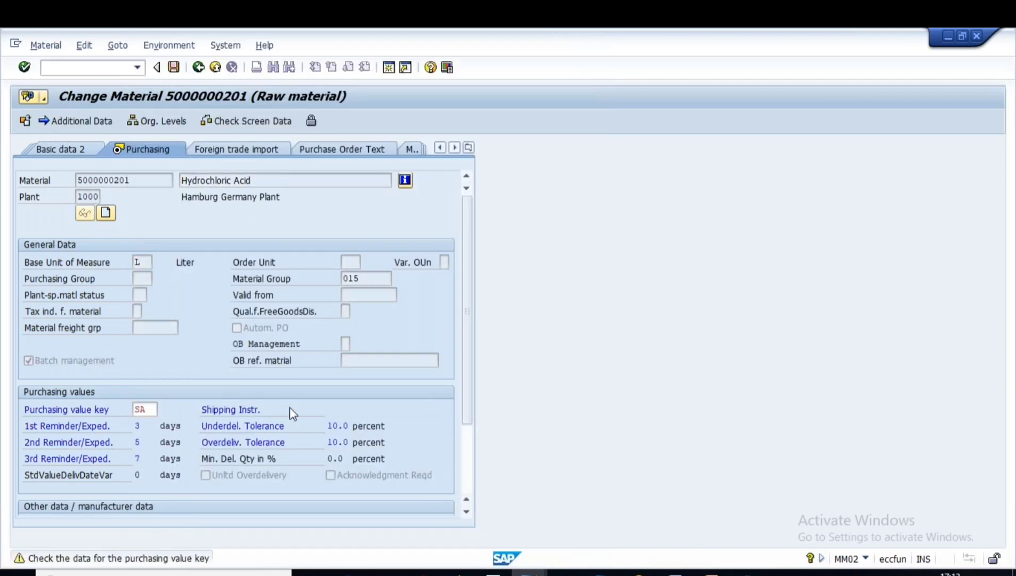
{"action": "key", "text": "Return"}
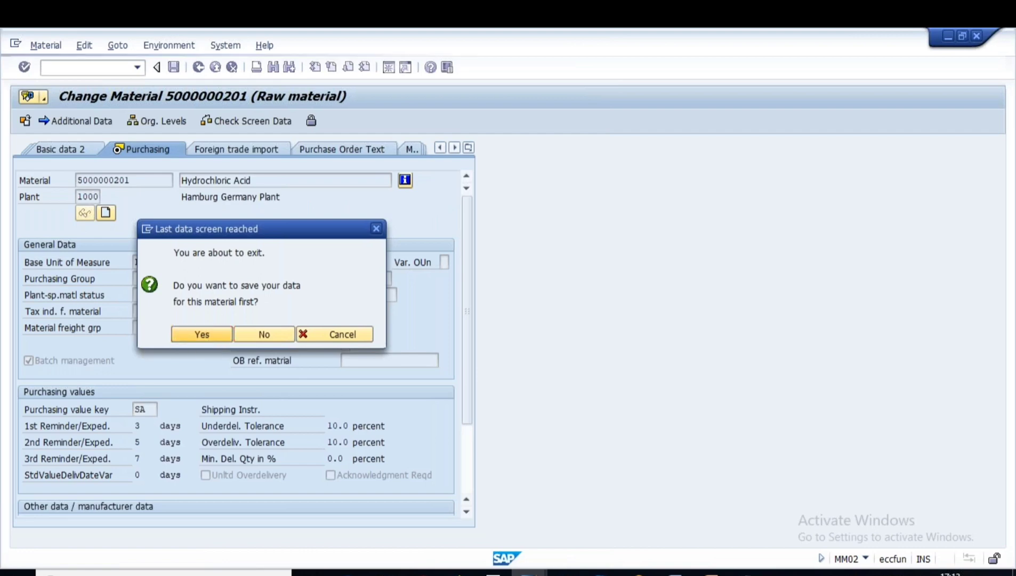
{"action": "left_click", "coordinate": [209, 340]}
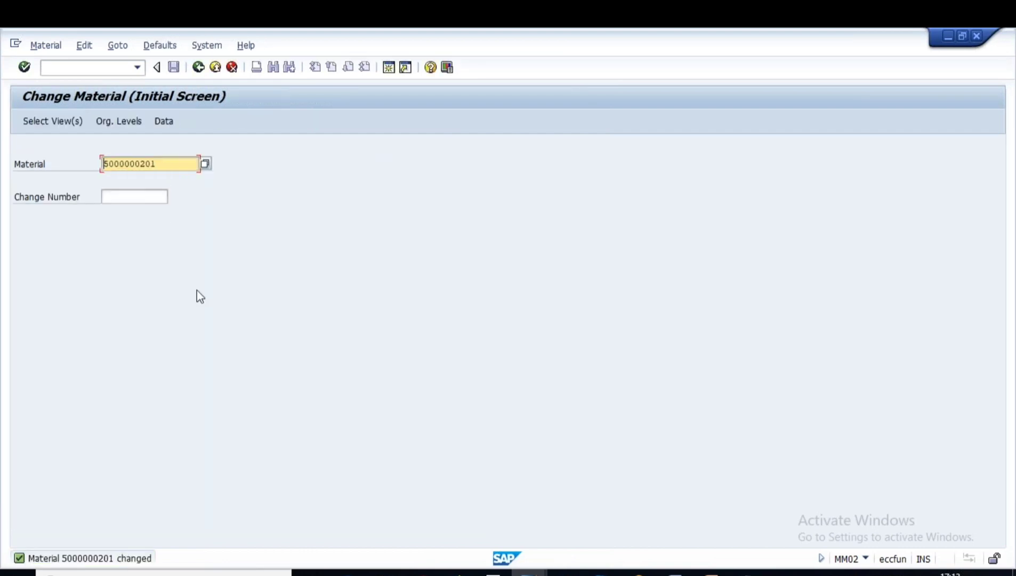
{"action": "left_click", "coordinate": [529, 572]}
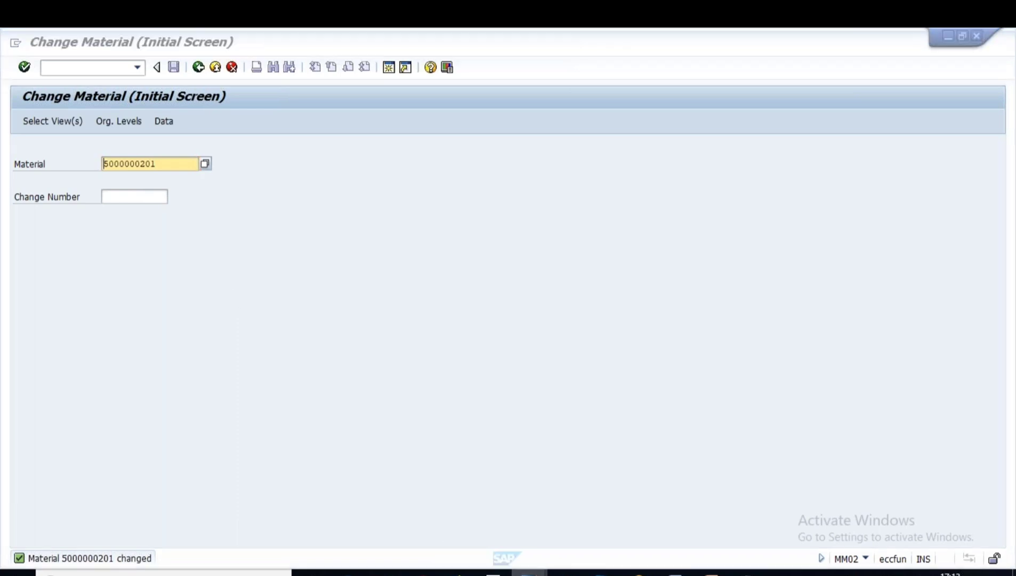
{"action": "left_click", "coordinate": [702, 515]}
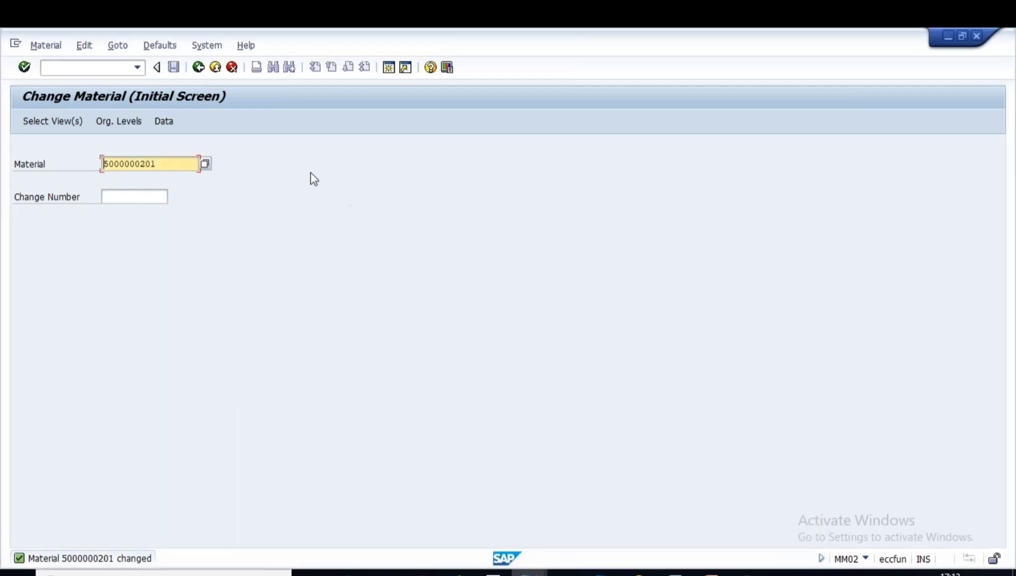
{"action": "left_click", "coordinate": [195, 68]}
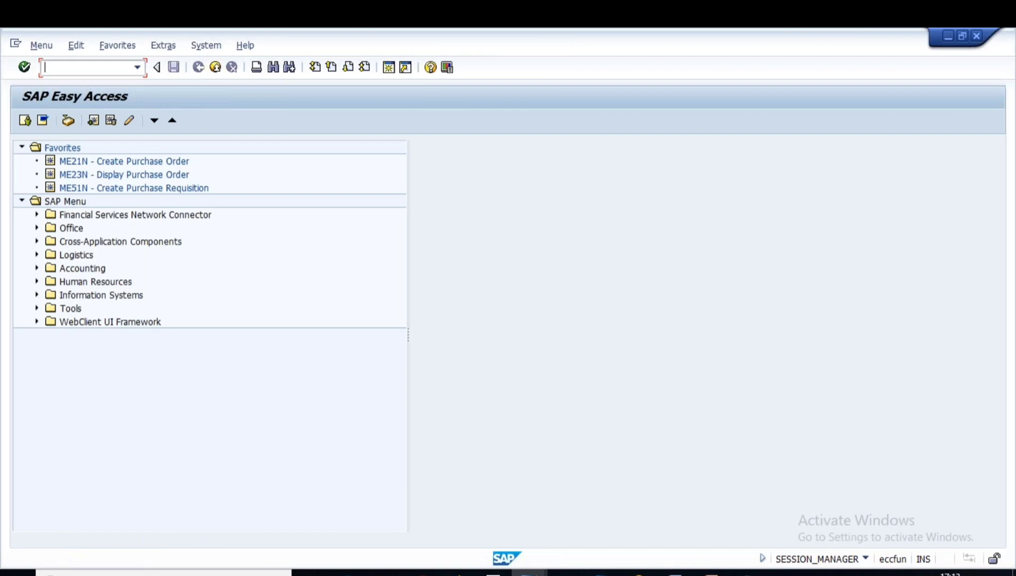
{"action": "type", "text": "ME11"}
{"action": "key", "text": "Return"}
{"action": "key", "text": "Return"}
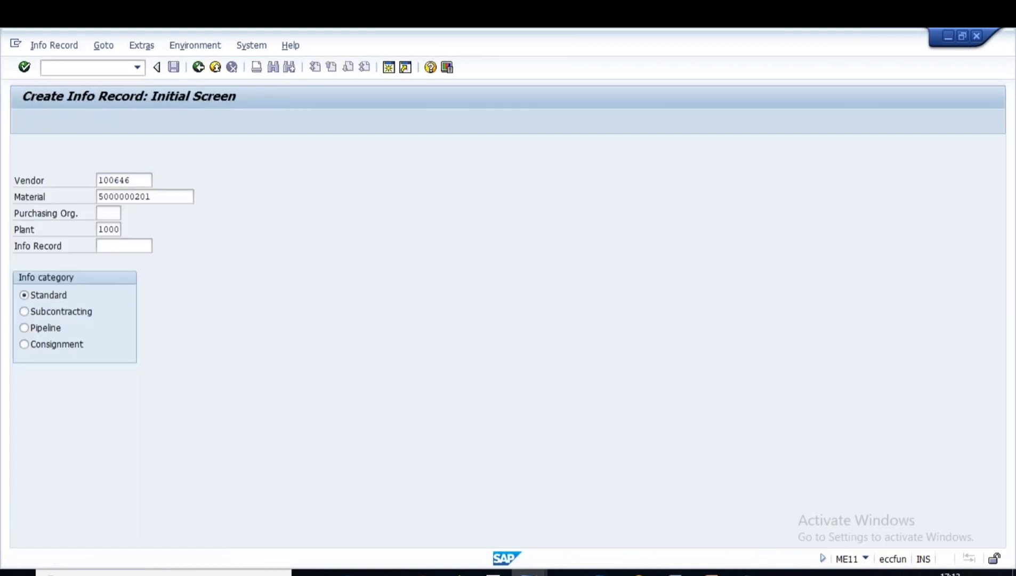
{"action": "type", "text": "1000"}
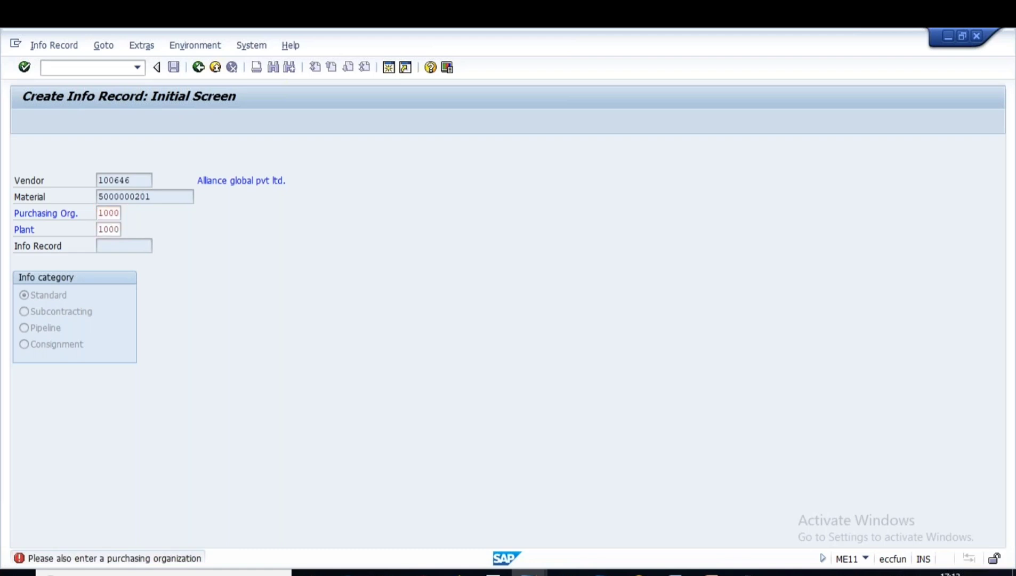
{"action": "key", "text": "Return"}
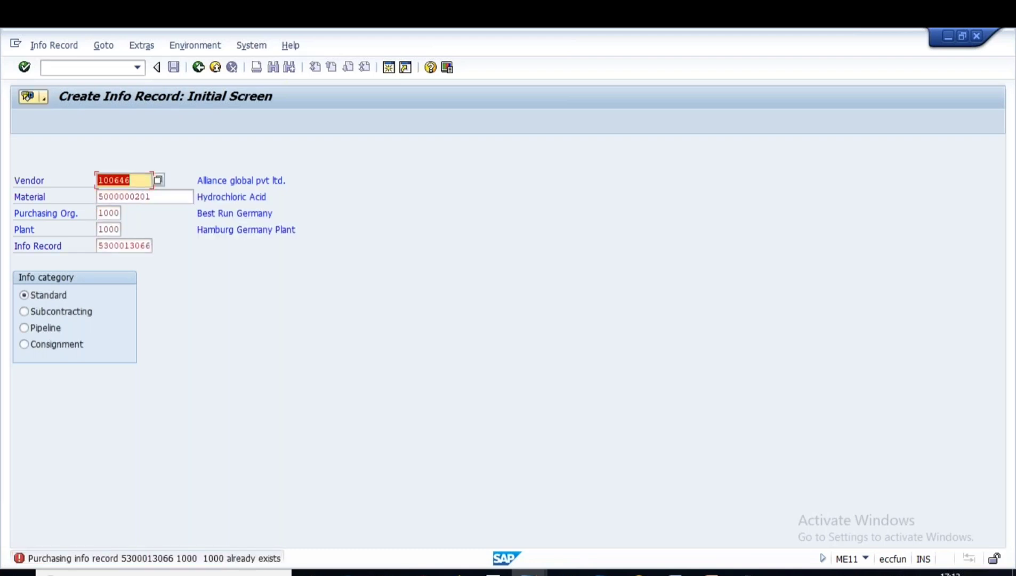
Switch from creating to changing the existing info record and open its Purch. Organization Data 1
{"action": "left_click", "coordinate": [53, 45]}
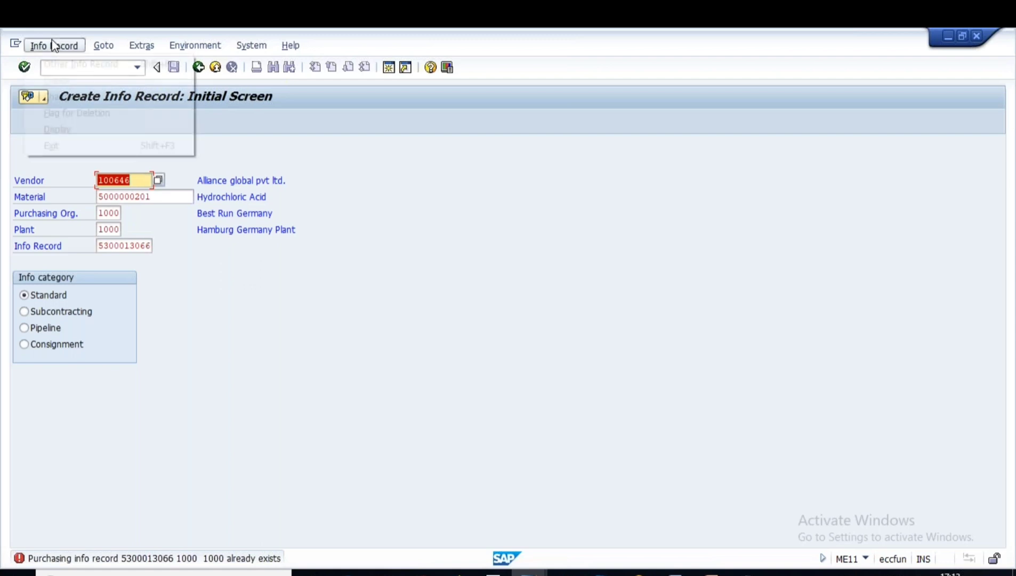
{"action": "left_click", "coordinate": [69, 98]}
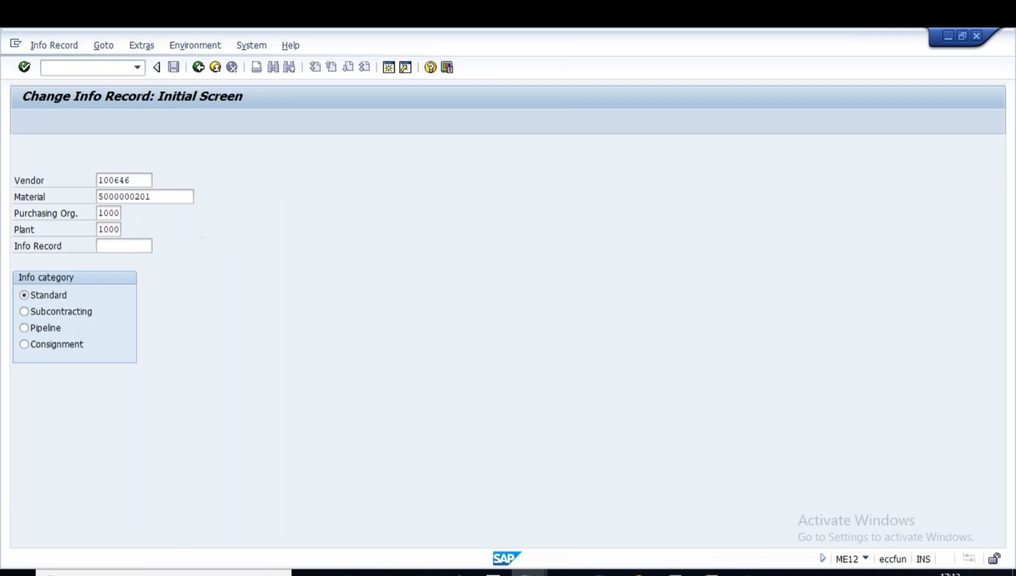
{"action": "key", "text": "Return"}
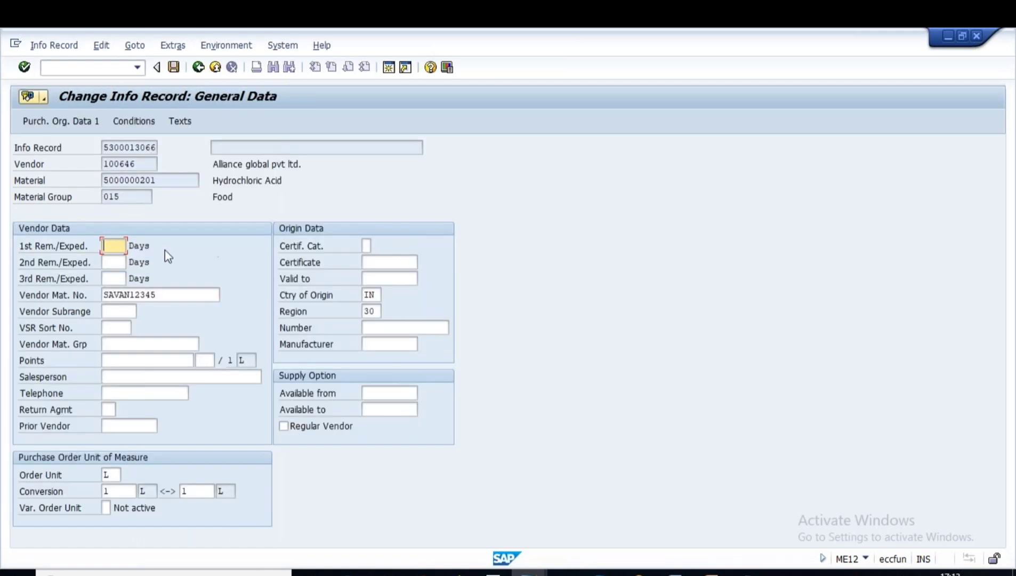
{"action": "left_click", "coordinate": [60, 119]}
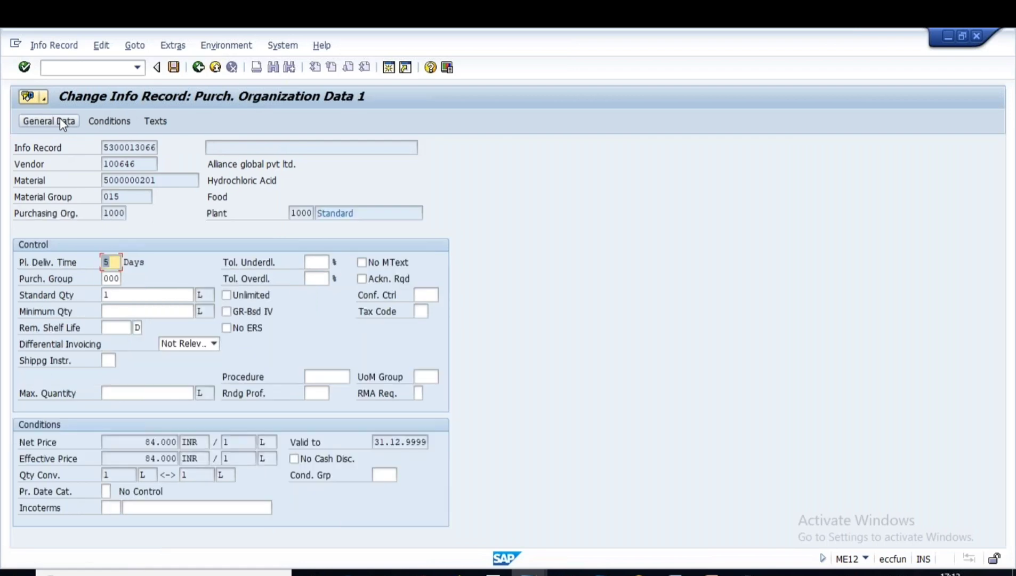
Set the info record's underdelivery tolerance to 10% and its overdelivery tolerance to 10%
{"action": "left_click", "coordinate": [321, 264]}
{"action": "type", "text": "10"}
{"action": "key", "text": "Tab"}
{"action": "type", "text": "10"}
{"action": "key", "text": "Return"}
Check the Underdelivery and Overdelivery Tolerances slide in PowerPoint, and add the line "Purchasing Value Key -" below the delivery note in Notepad
{"action": "left_click", "coordinate": [749, 574]}
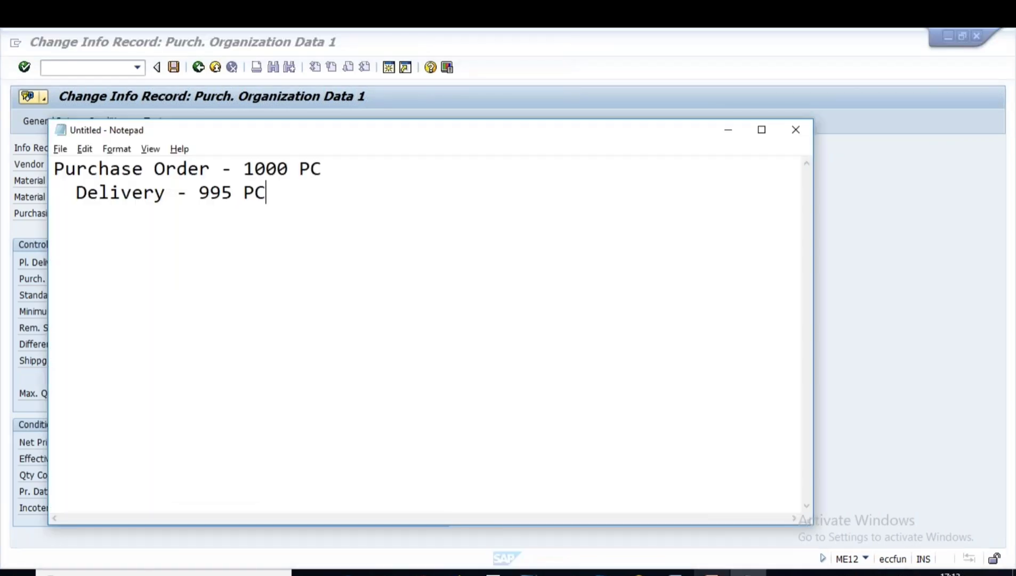
{"action": "left_click", "coordinate": [712, 574]}
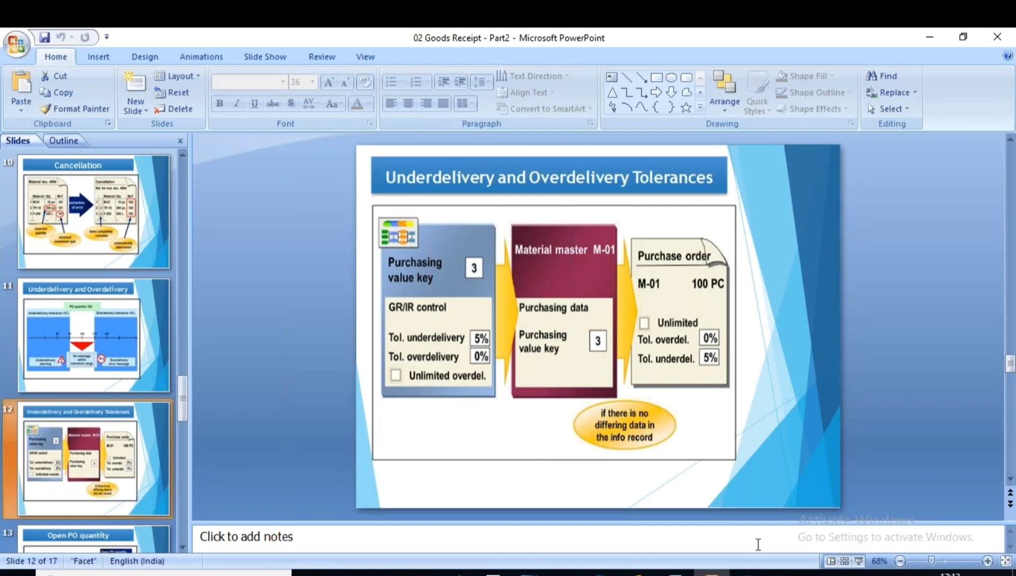
{"action": "left_click", "coordinate": [749, 574]}
{"action": "key", "text": "Return"}
{"action": "key", "text": "Return"}
{"action": "key", "text": "Caps_Lock"}
{"action": "type", "text": "p"}
{"action": "key", "text": "Caps_Lock"}
{"action": "type", "text": "URCH"}
{"action": "key", "text": "BackSpace"}
{"action": "key", "text": "BackSpace"}
{"action": "key", "text": "BackSpace"}
{"action": "key", "text": "BackSpace"}
{"action": "key", "text": "BackSpace"}
{"action": "type", "text": "P"}
{"action": "key", "text": "Caps_Lock"}
{"action": "type", "text": "urchassing"}
{"action": "key", "text": "BackSpace"}
{"action": "key", "text": "BackSpace"}
{"action": "key", "text": "BackSpace"}
{"action": "key", "text": "BackSpace"}
{"action": "key", "text": "BackSpace"}
{"action": "type", "text": "ing"}
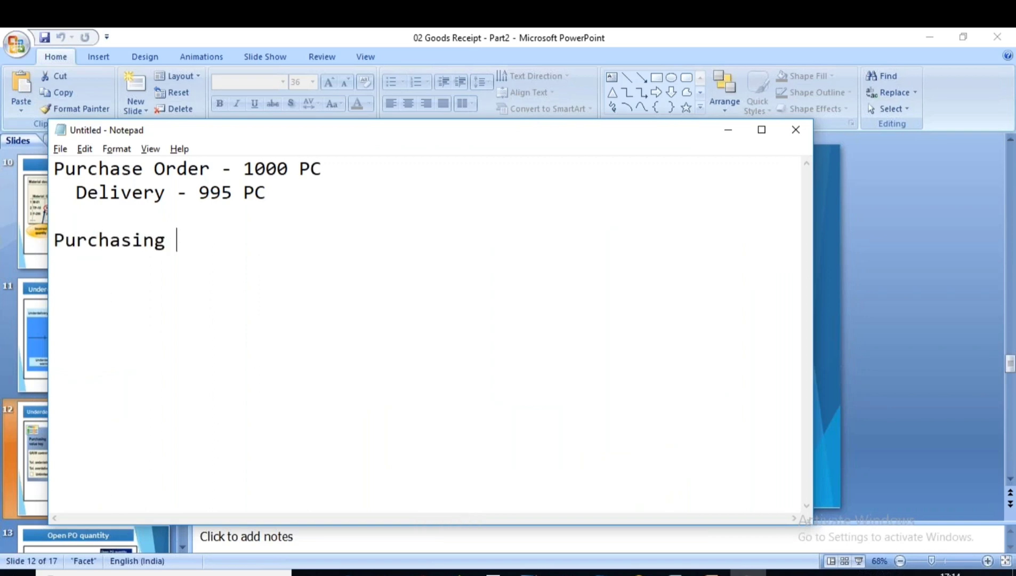
{"action": "key", "text": "Caps_Lock"}
{"action": "type", "text": "VA"}
{"action": "key", "text": "Caps_Lock"}
{"action": "type", "text": "alue"}
{"action": "key", "text": "Caps_Lock"}
{"action": "type", "text": "K"}
{"action": "key", "text": "Caps_Lock"}
{"action": "type", "text": "e"}
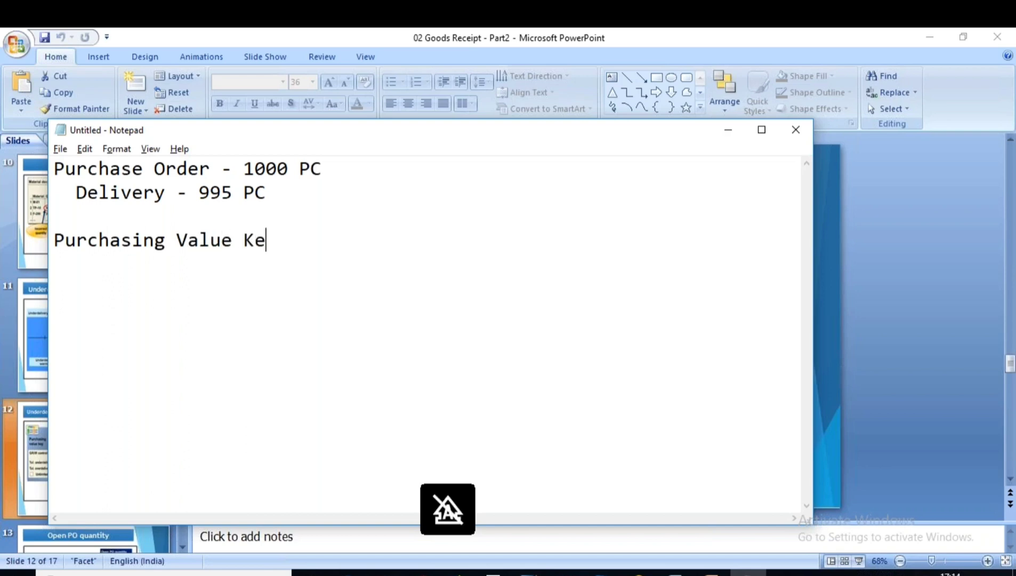
{"action": "type", "text": "y -"}
Start a numbered list under the purchasing value key line with "1. PIR" and "2. mAT"
{"action": "key", "text": "Return"}
{"action": "key", "text": "Return"}
{"action": "type", "text": "1."}
{"action": "key", "text": "Caps_Lock"}
{"action": "type", "text": "PIR"}
{"action": "key", "text": "Return"}
{"action": "type", "text": "2. m"}
{"action": "key", "text": "Caps_Lock"}
{"action": "type", "text": "AT"}
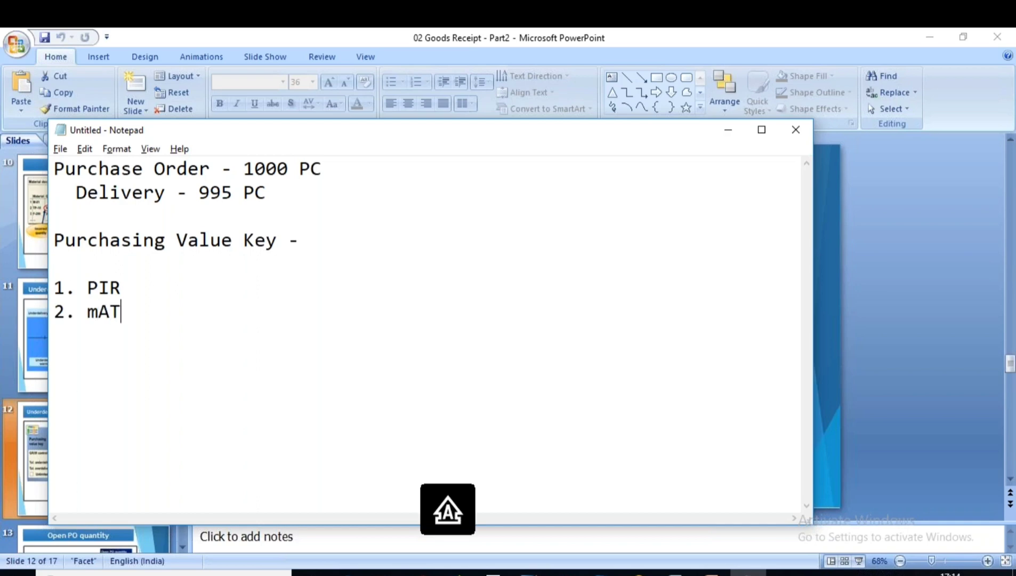
Rewrite the second list entry in the notes as "Material Master"
{"action": "key", "text": "BackSpace"}
{"action": "key", "text": "BackSpace"}
{"action": "key", "text": "BackSpace"}
{"action": "type", "text": "M"}
{"action": "key", "text": "Caps_Lock"}
{"action": "type", "text": "aterial Master"}
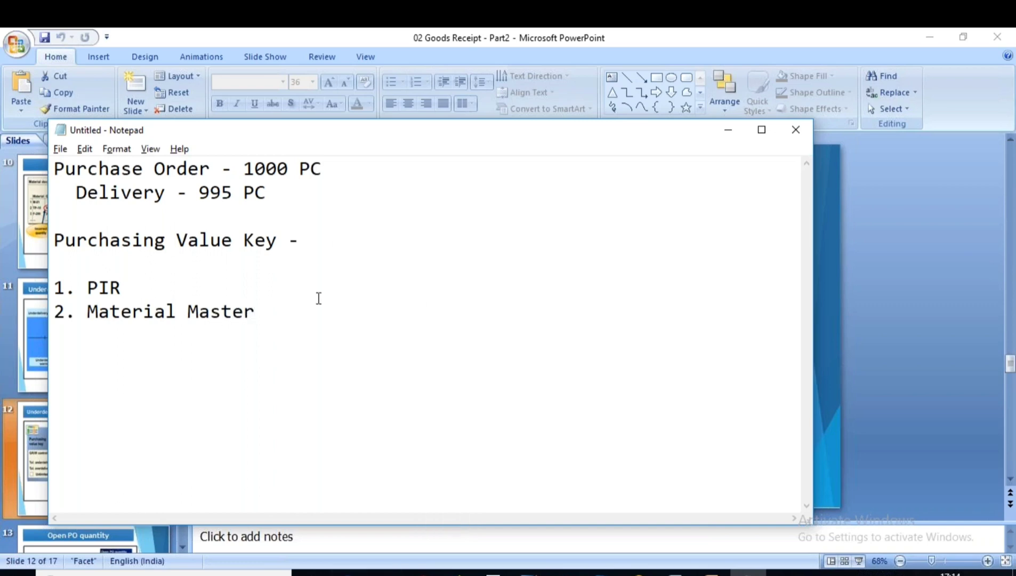
Switch to the SAP info record for Hydrochloric Acid, save it and leave the info record transaction
{"action": "left_click", "coordinate": [530, 572]}
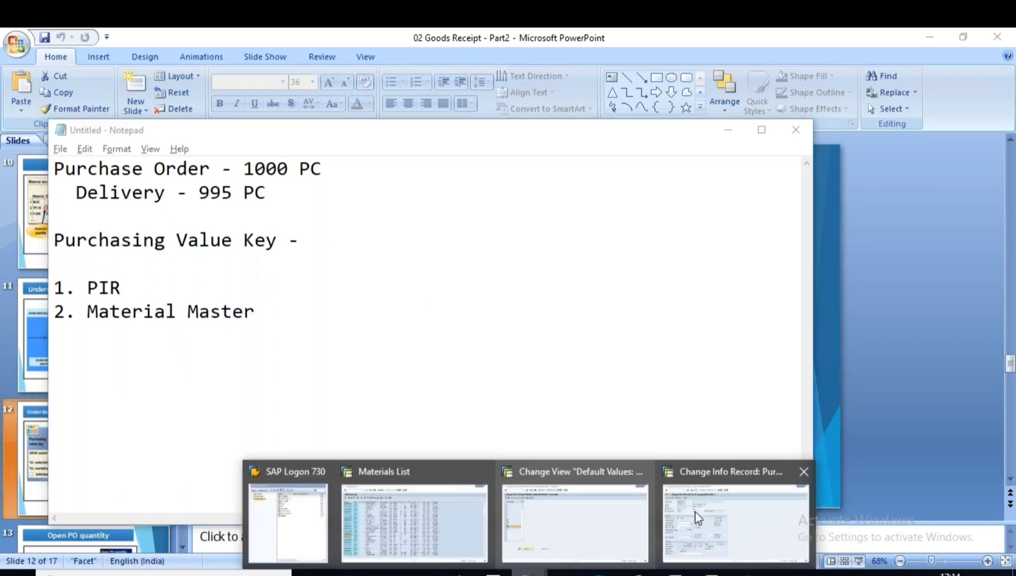
{"action": "left_click", "coordinate": [698, 517]}
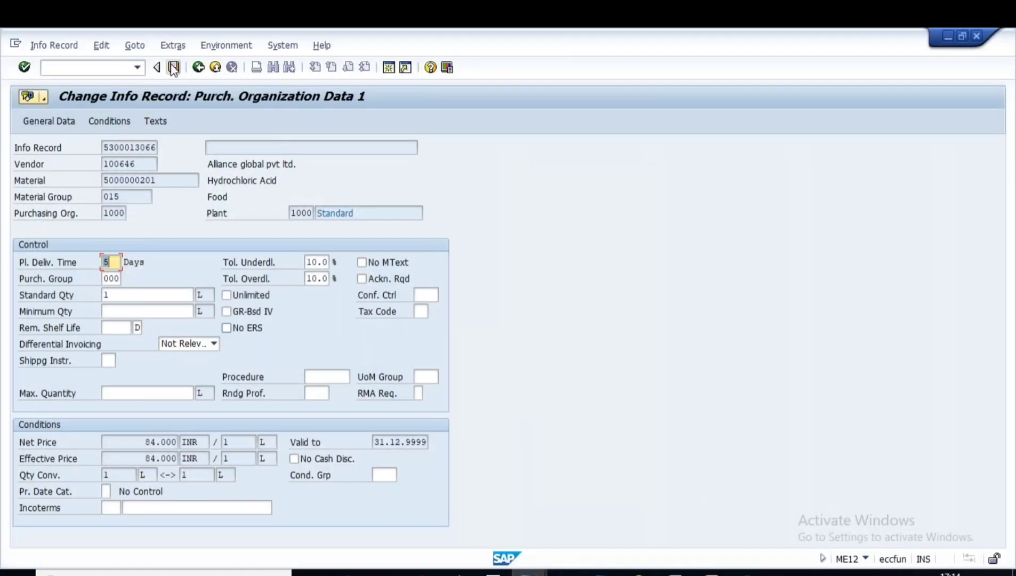
{"action": "left_click", "coordinate": [173, 68]}
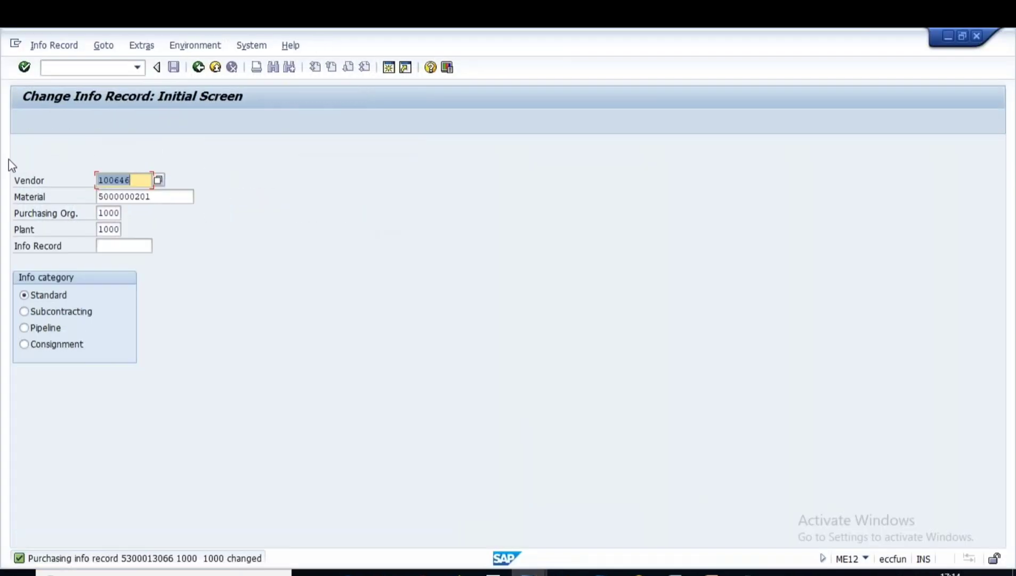
{"action": "left_click", "coordinate": [199, 68]}
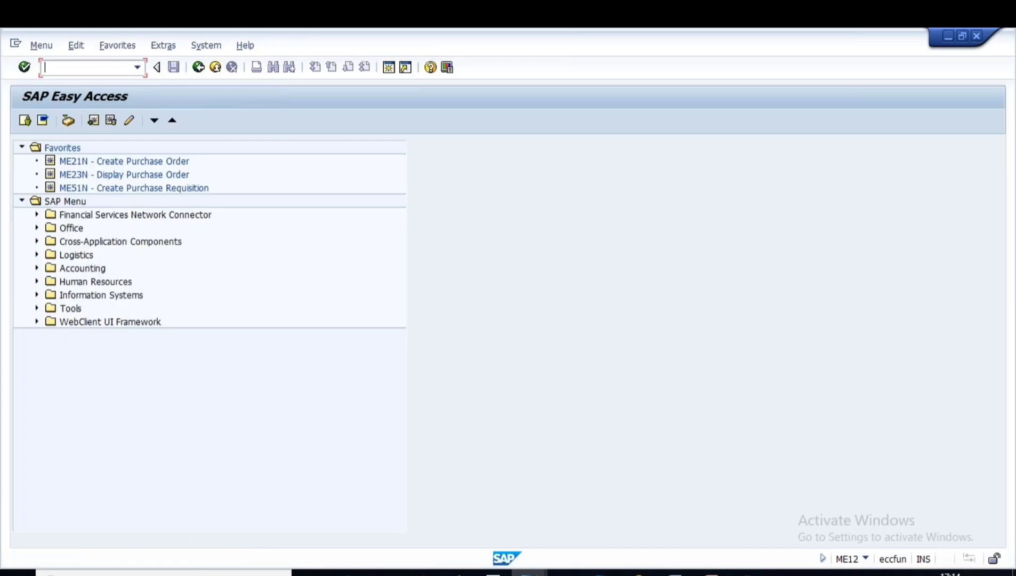
Start transaction ME21N and assign the vendor Alliance global pvt ltd. to the standard purchase order
{"action": "type", "text": "me21n"}
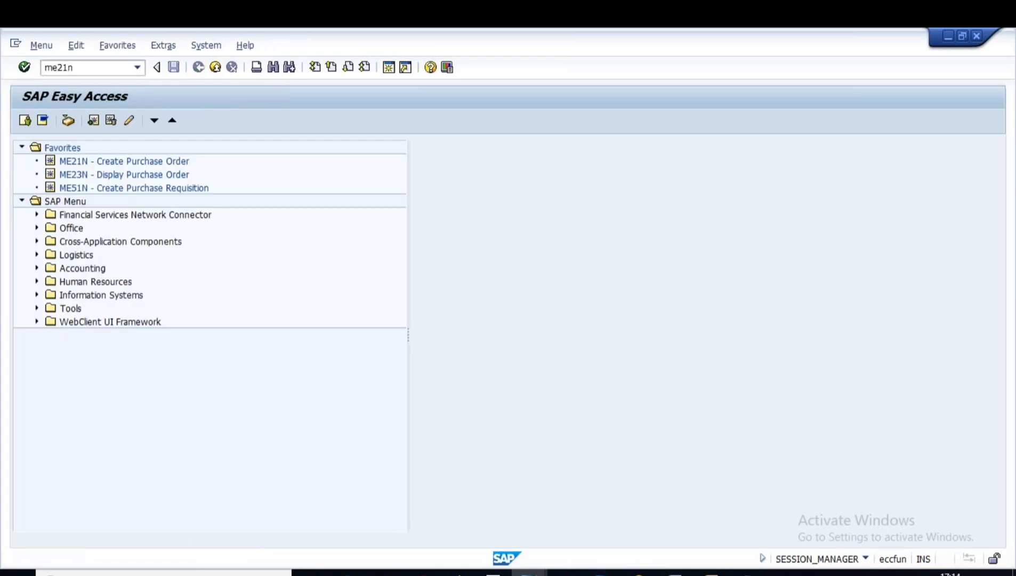
{"action": "key", "text": "Return"}
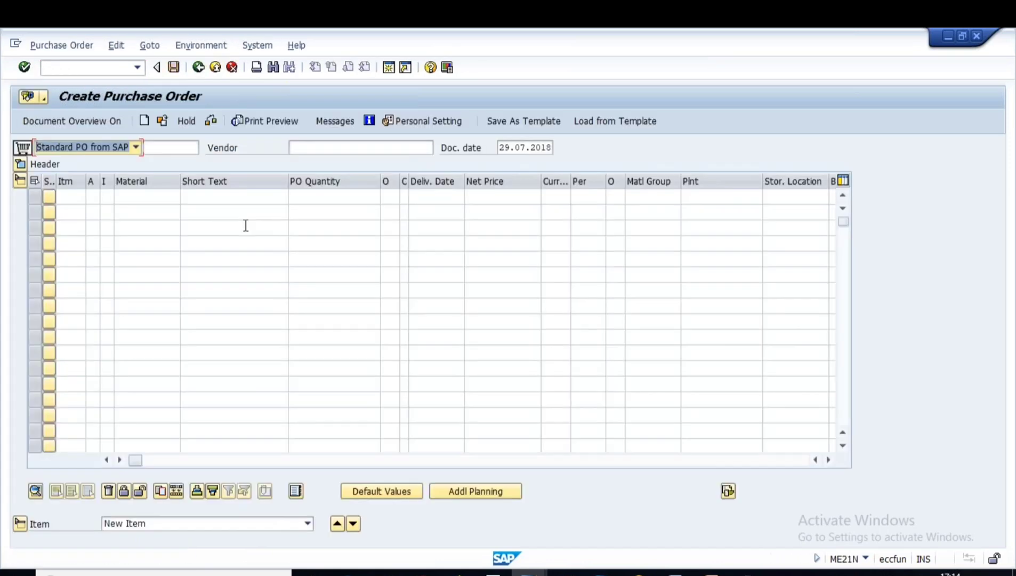
{"action": "left_click", "coordinate": [318, 149]}
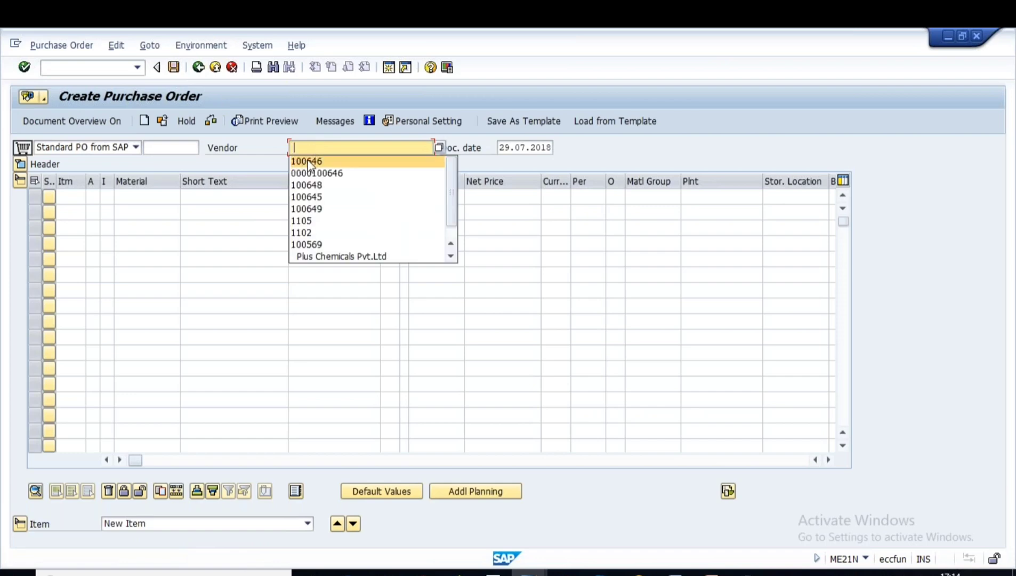
{"action": "left_click", "coordinate": [308, 161]}
{"action": "key", "text": "Return"}
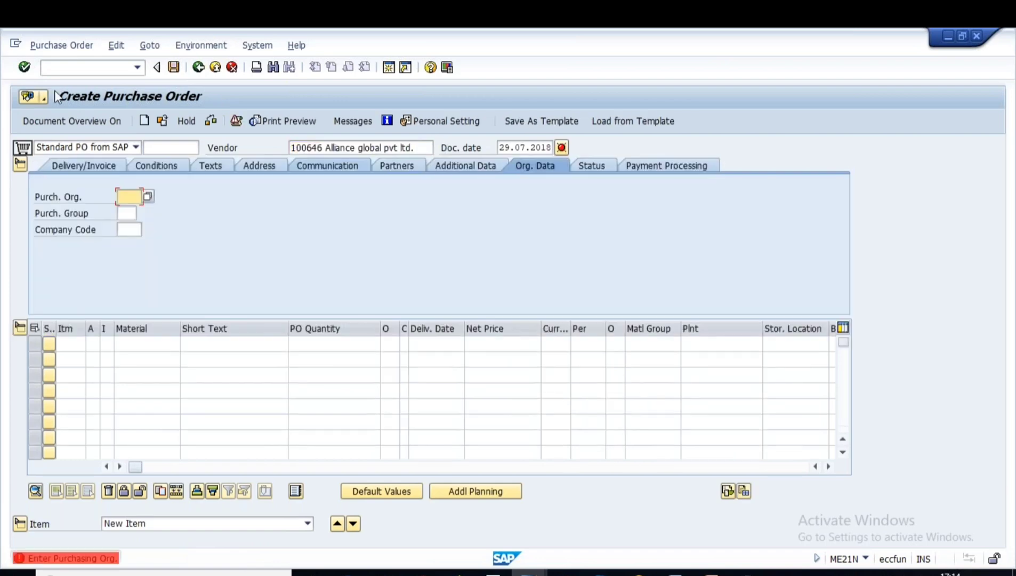
Set the order's purchasing organization to 1000, purchasing group to 100 and company code to 1000
{"action": "type", "text": "1000"}
{"action": "left_click", "coordinate": [128, 214]}
{"action": "type", "text": "100"}
{"action": "key", "text": "Tab"}
{"action": "type", "text": "1000"}
{"action": "key", "text": "Tab"}
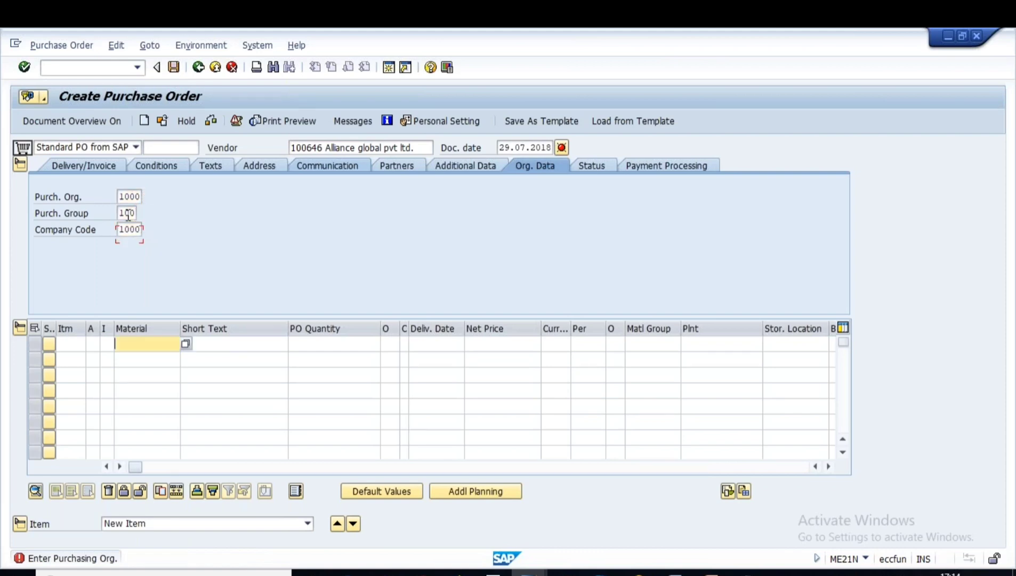
{"action": "key", "text": "space"}
{"action": "key", "text": "Down"}
{"action": "key", "text": "Tab"}
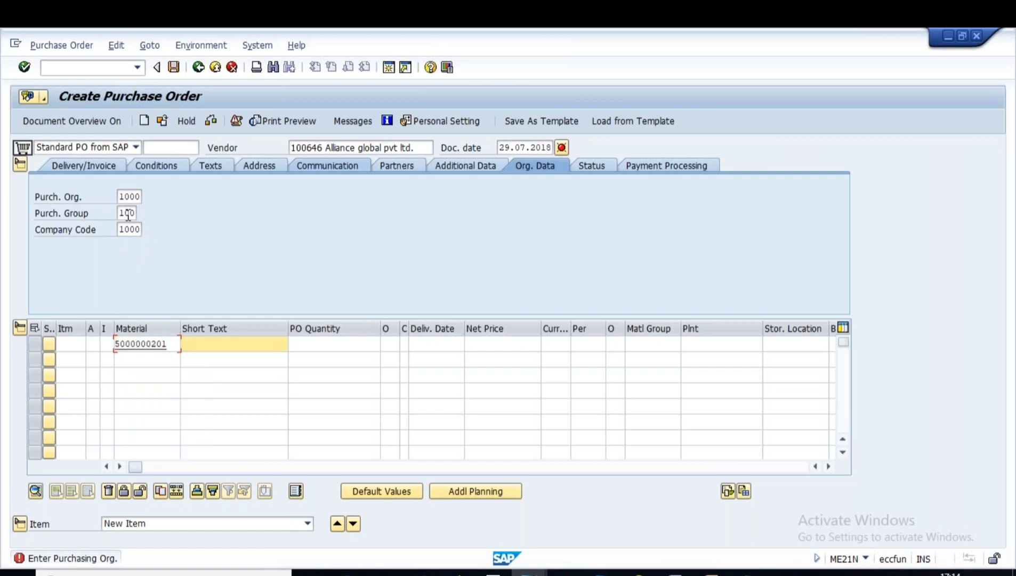
{"action": "key", "text": "Tab"}
{"action": "type", "text": "100"}
{"action": "key", "text": "Tab"}
{"action": "key", "text": "Tab"}
{"action": "key", "text": "Tab"}
{"action": "key", "text": "Tab"}
{"action": "key", "text": "Tab"}
{"action": "key", "text": "Tab"}
{"action": "key", "text": "Tab"}
{"action": "key", "text": "Tab"}
{"action": "type", "text": "1000"}
{"action": "key", "text": "Return"}
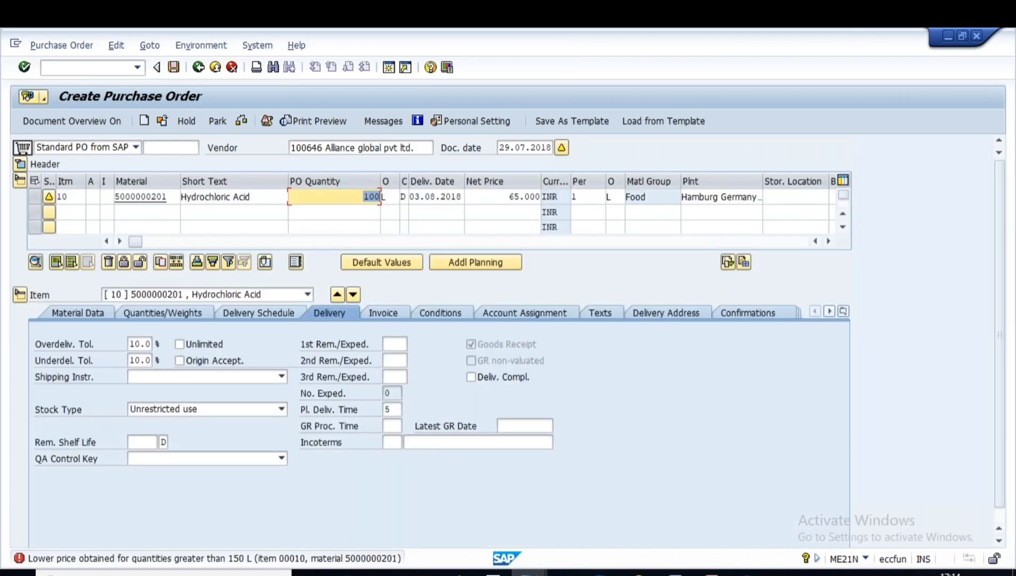
Examine the item's overdelivery and underdelivery tolerances and consult the tolerance slide in PowerPoint before returning to the SAP order
{"action": "left_click", "coordinate": [132, 345]}
{"action": "left_click_drag", "start_coordinate": [133, 345], "coordinate": [154, 361]}
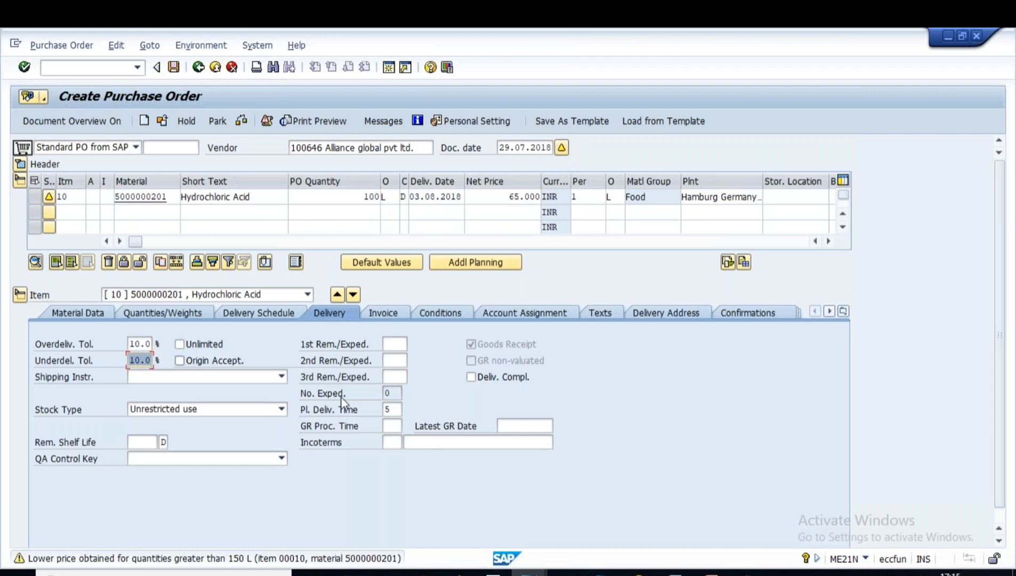
{"action": "left_click", "coordinate": [712, 575]}
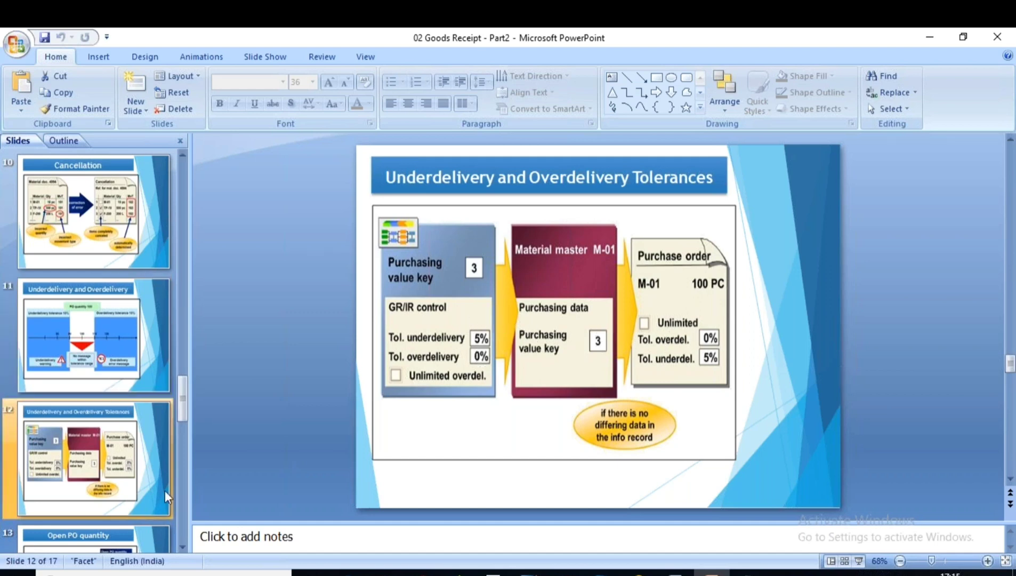
{"action": "left_click", "coordinate": [182, 546]}
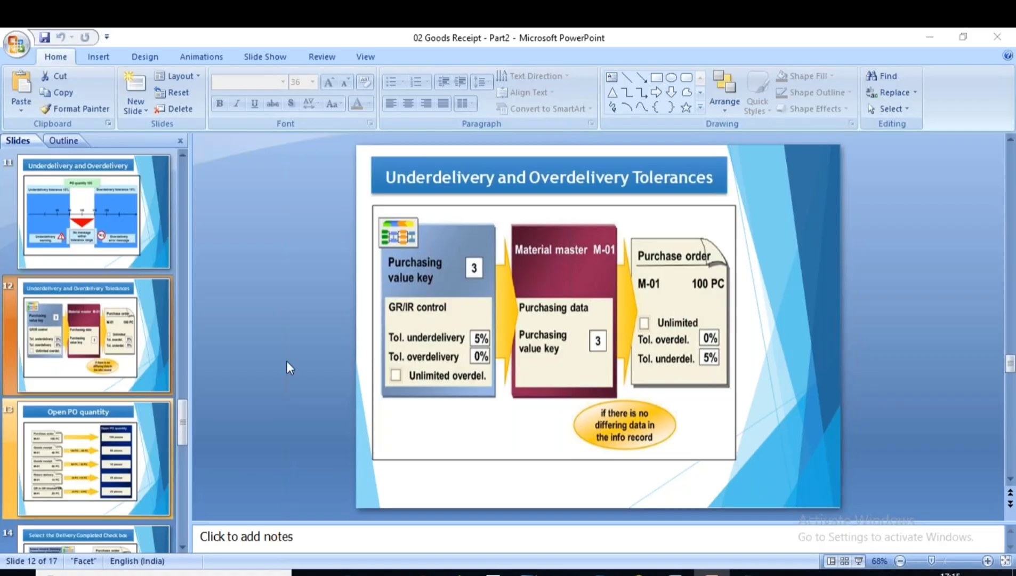
{"action": "key", "text": "alt+Tab"}
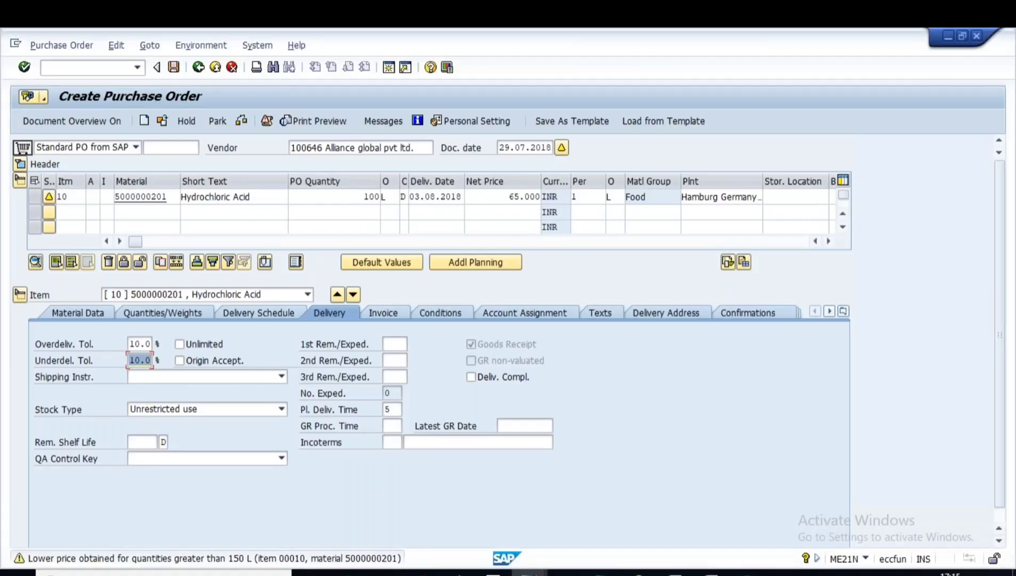
Save the purchase order and copy its new document number from the message details
{"action": "left_click", "coordinate": [175, 67]}
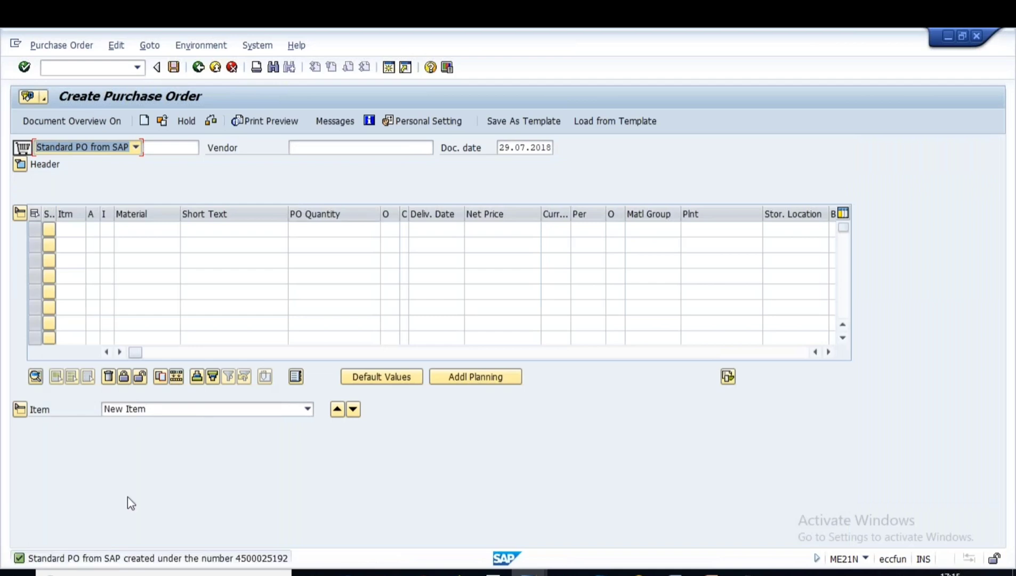
{"action": "double_click", "coordinate": [250, 562]}
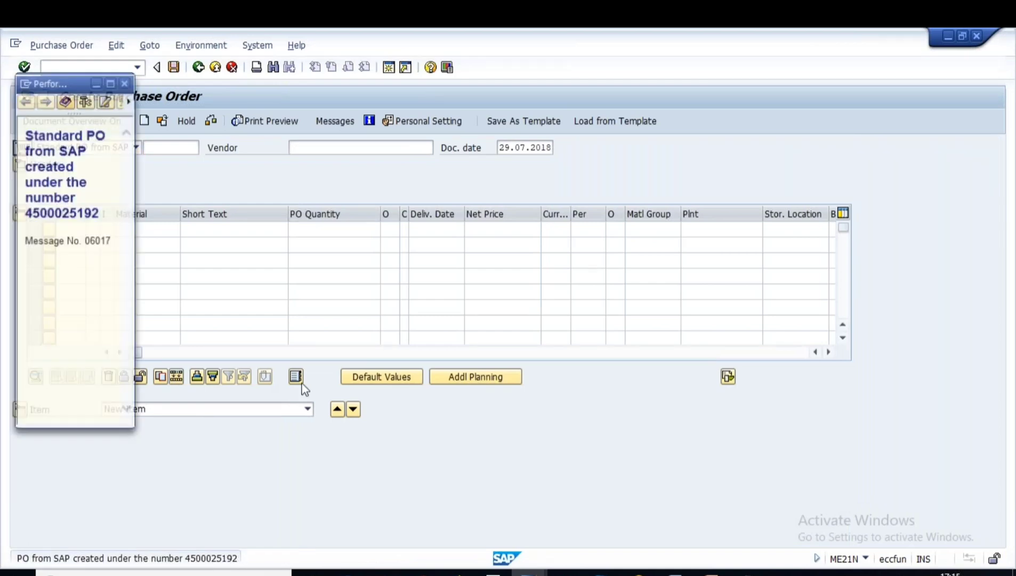
{"action": "left_click_drag", "start_coordinate": [28, 215], "coordinate": [101, 217]}
{"action": "key", "text": "ctrl+c"}
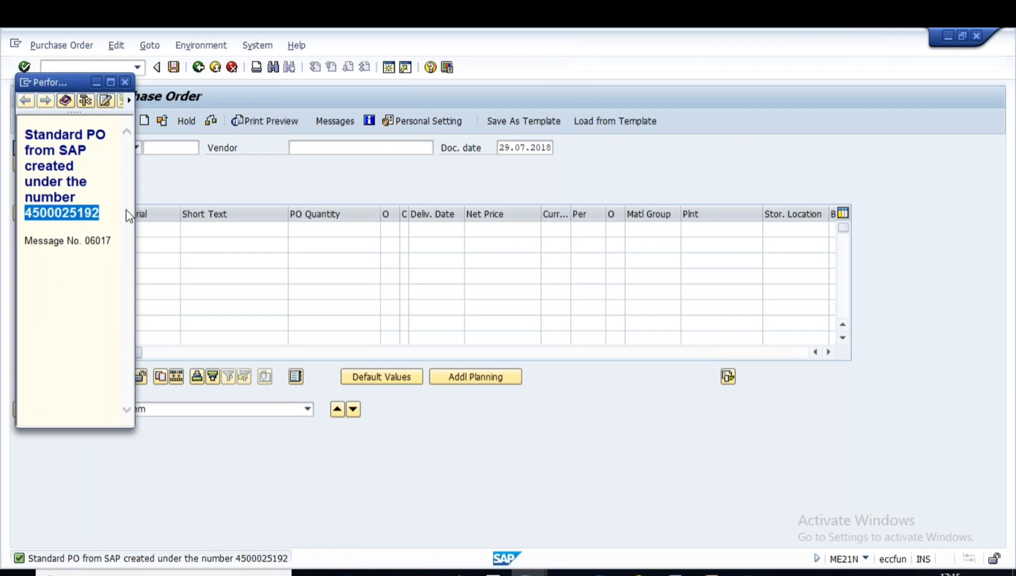
{"action": "left_click", "coordinate": [125, 82]}
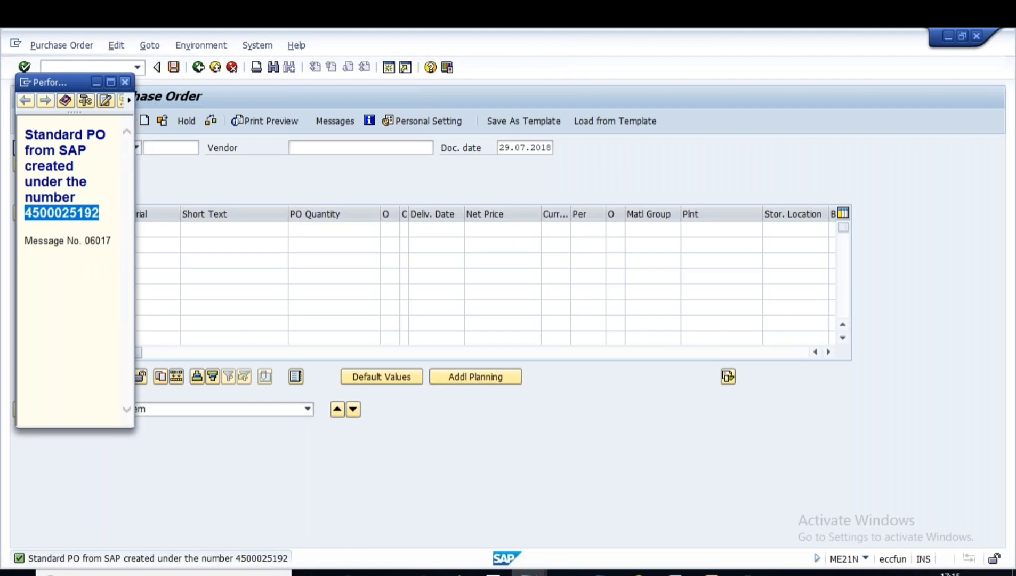
Open transaction MIGO and load the copied purchase order number for goods receipt
{"action": "left_click", "coordinate": [198, 68]}
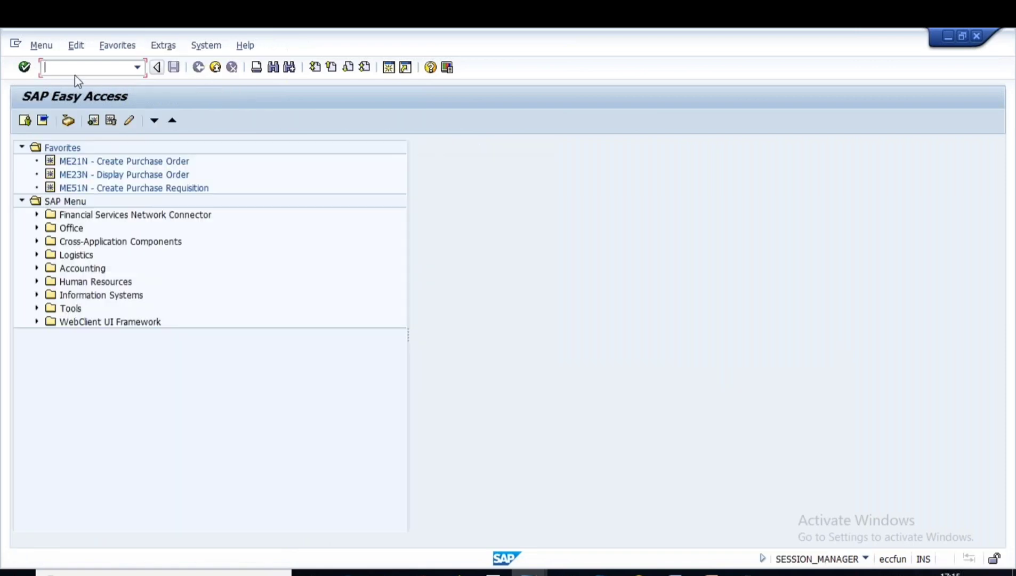
{"action": "type", "text": "migo"}
{"action": "key", "text": "Return"}
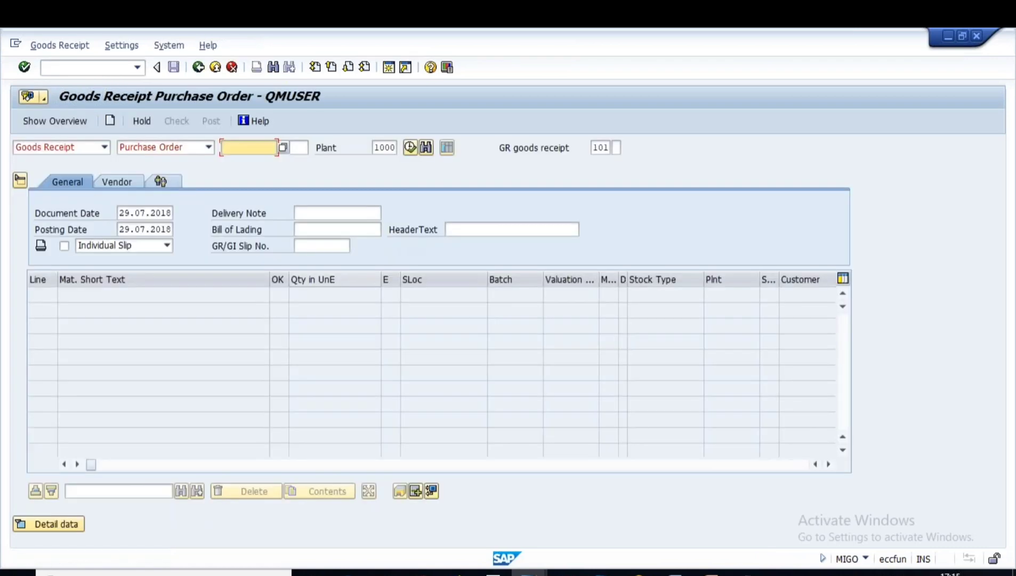
{"action": "key", "text": "ctrl+v"}
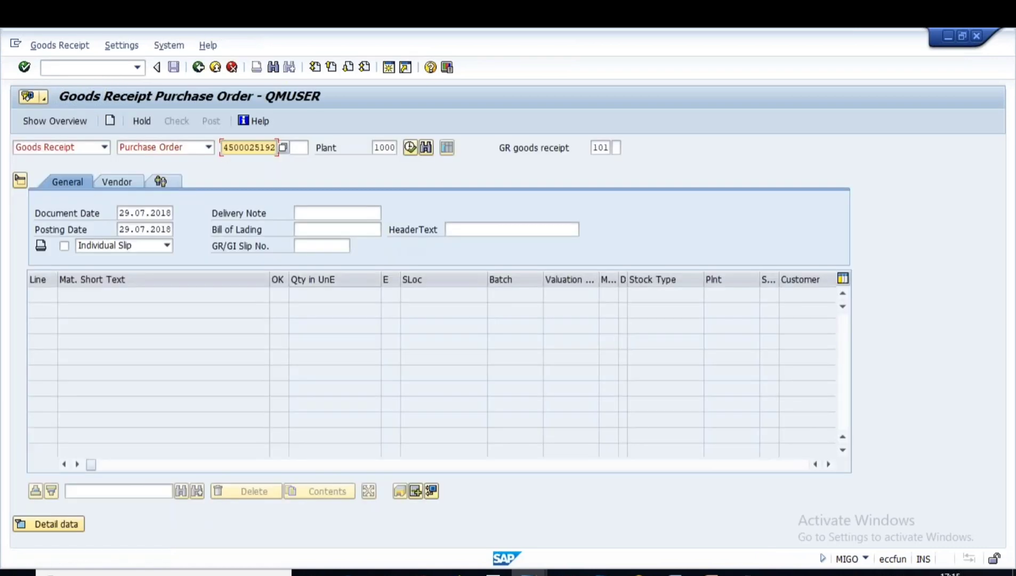
{"action": "key", "text": "Return"}
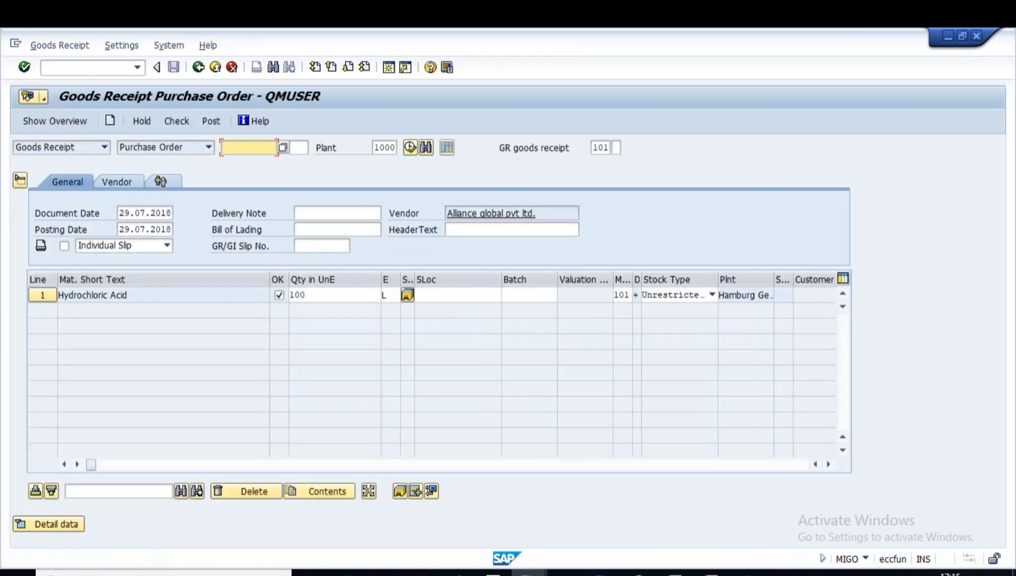
Try to use storage location 1000 for the Hydrochloric Acid line and look up the available storage locations
{"action": "left_click", "coordinate": [434, 292]}
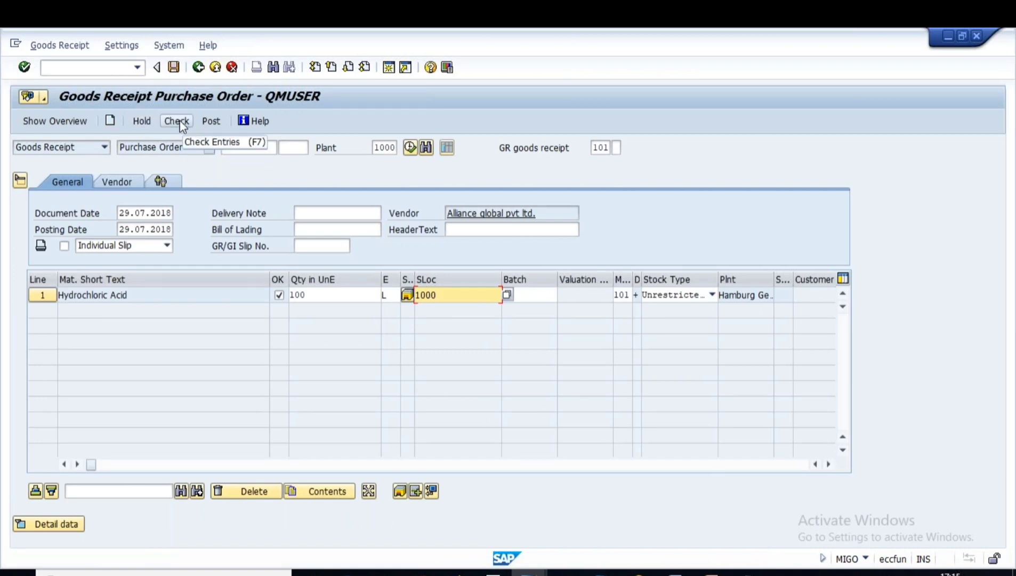
{"action": "key", "text": "F4"}
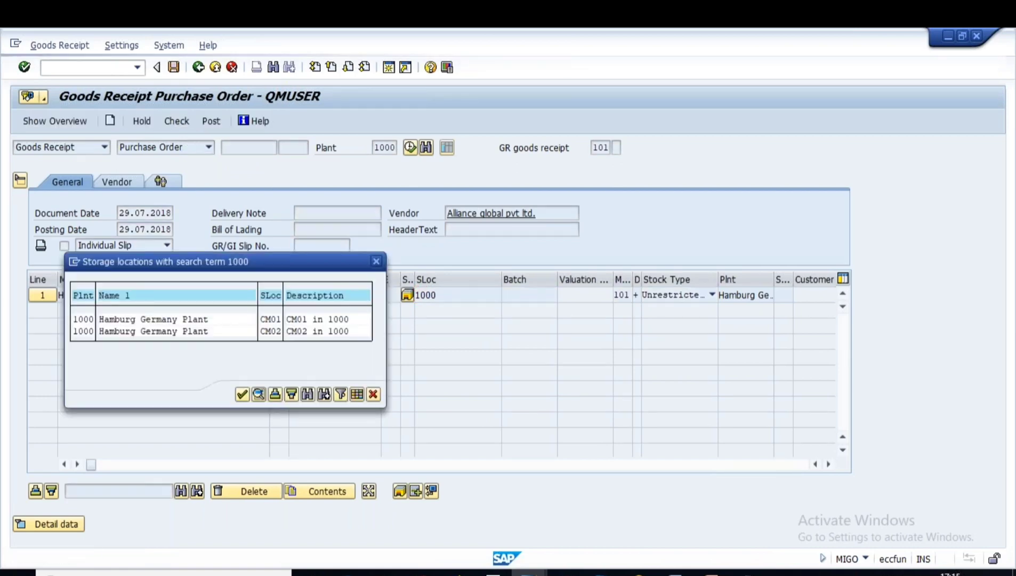
{"action": "left_click", "coordinate": [372, 395]}
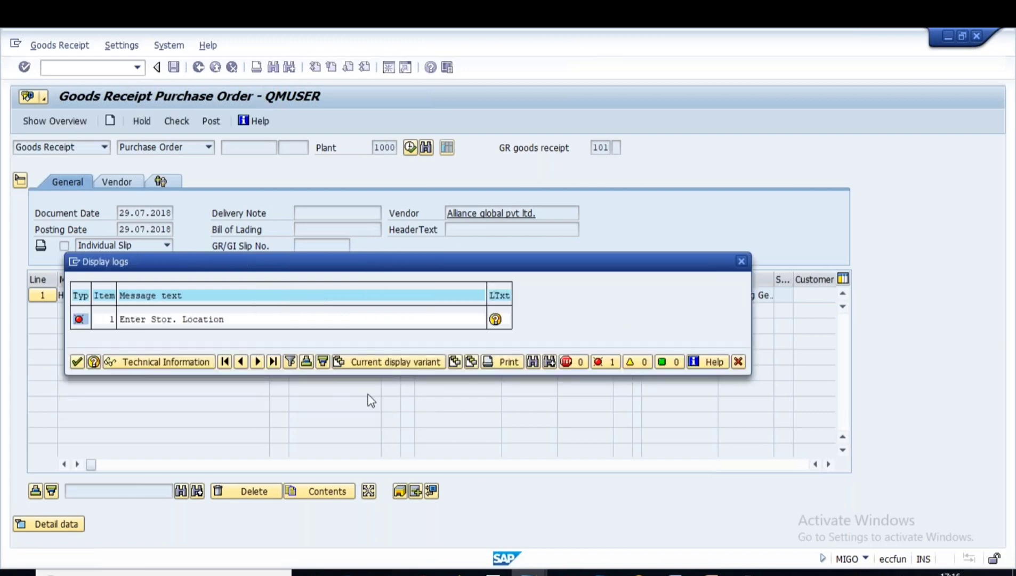
{"action": "left_click", "coordinate": [76, 363]}
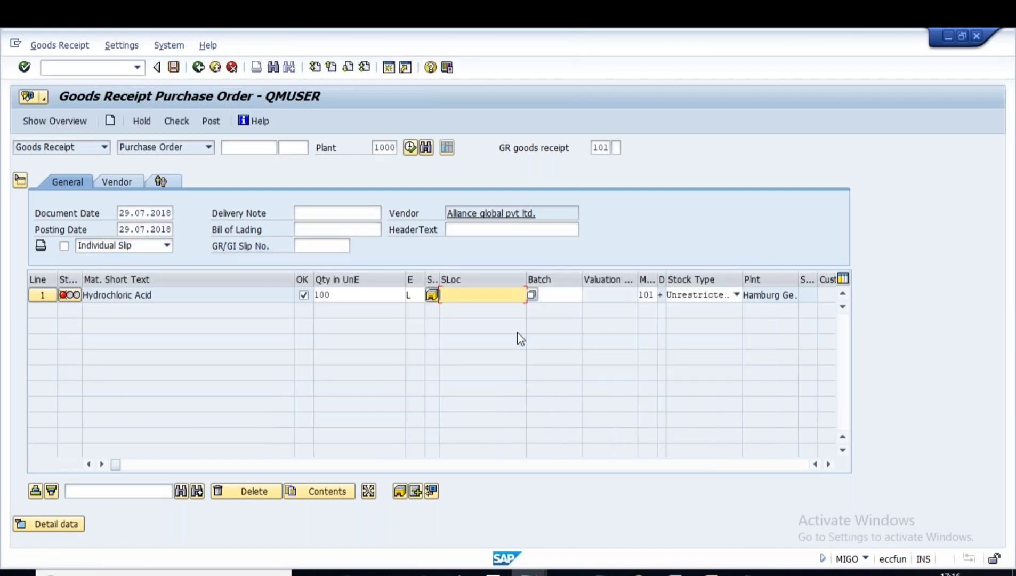
Set the line's storage location to Lagerort 000 and check the goods receipt entries
{"action": "left_click", "coordinate": [459, 300]}
{"action": "left_click", "coordinate": [453, 321]}
{"action": "key", "text": "Return"}
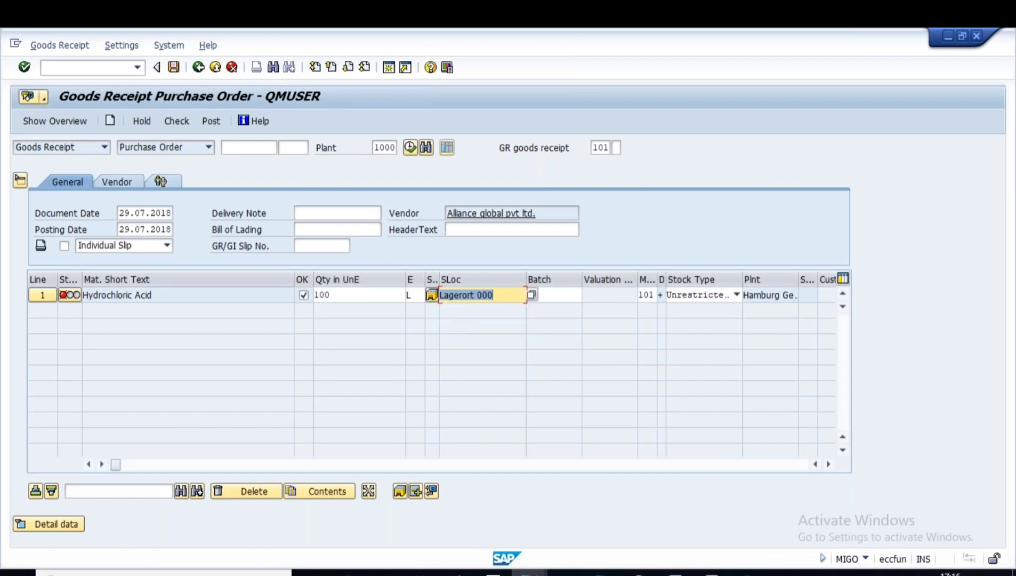
{"action": "left_click", "coordinate": [177, 121]}
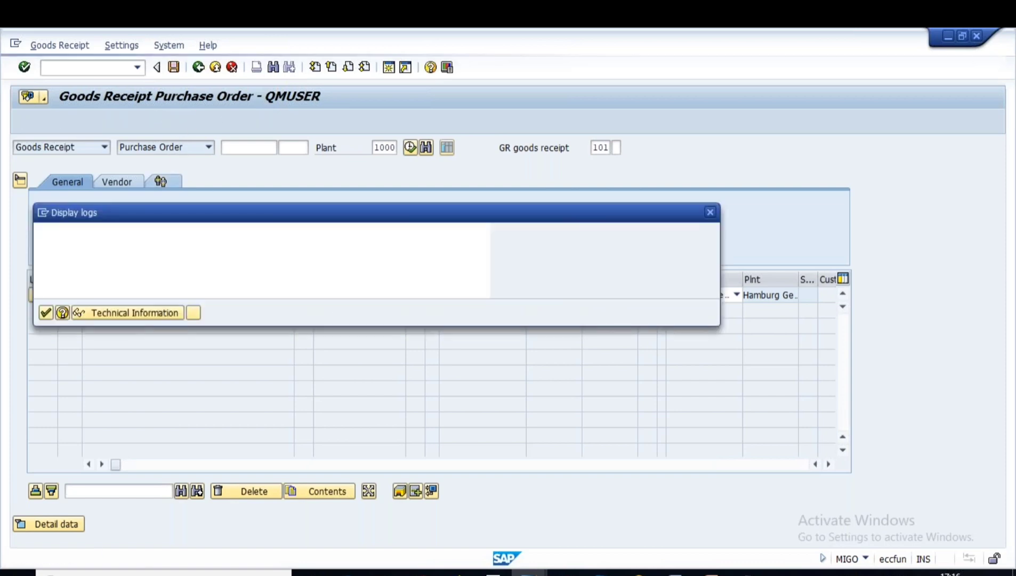
{"action": "left_click", "coordinate": [48, 313]}
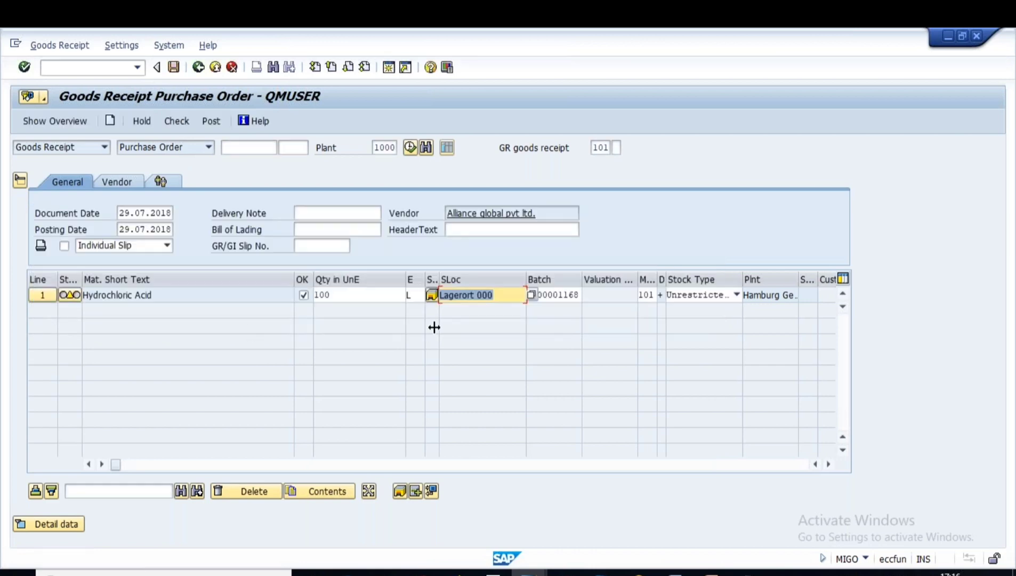
Consult the Underdelivery and Overdelivery slide in PowerPoint and set the goods receipt quantity of Hydrochloric Acid to 95 L
{"action": "double_click", "coordinate": [338, 293]}
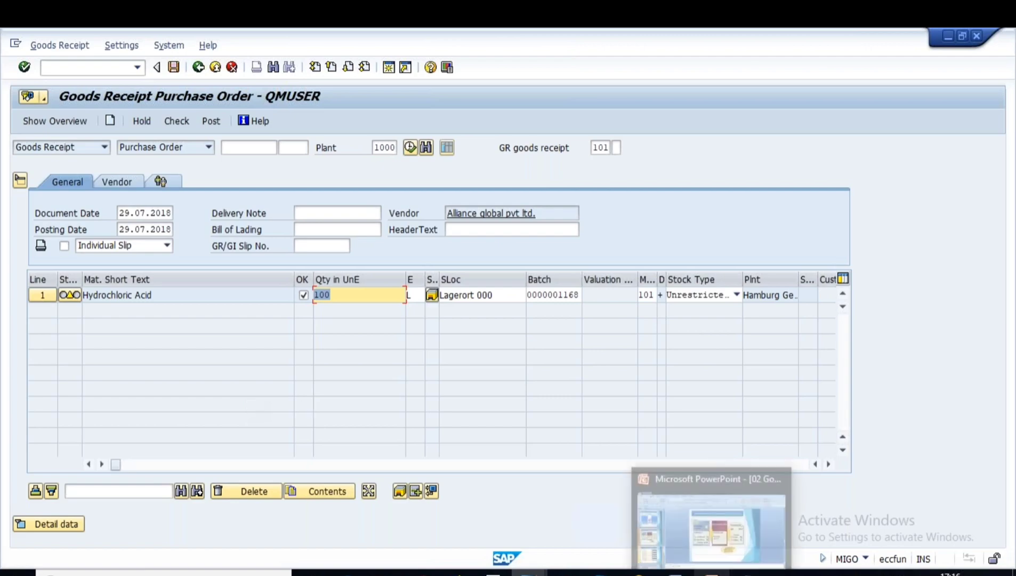
{"action": "left_click", "coordinate": [712, 573]}
{"action": "scroll", "coordinate": [473, 359], "scroll_direction": "up", "scroll_amount": 1}
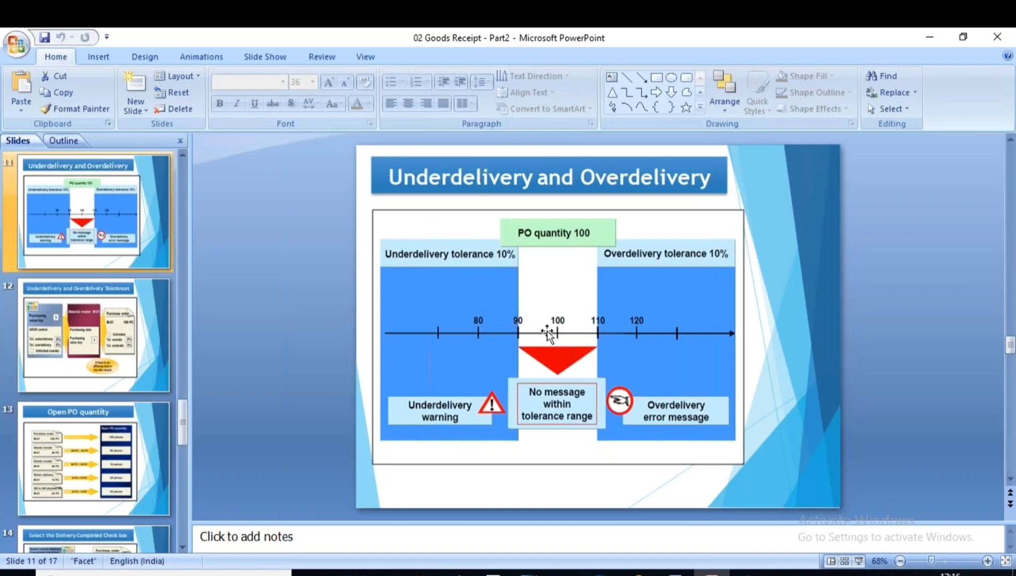
{"action": "key", "text": "alt+Tab"}
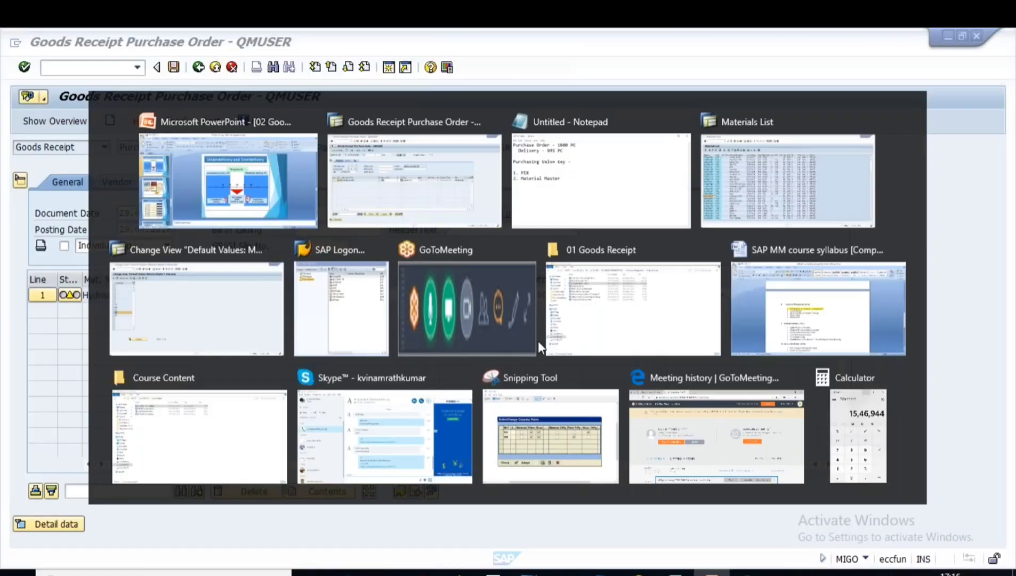
{"action": "type", "text": "95"}
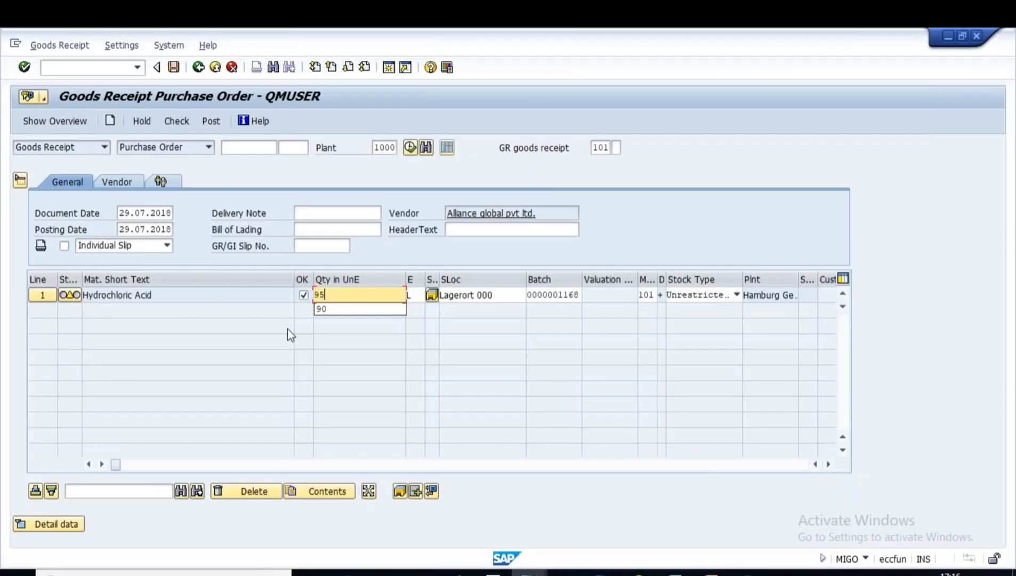
Check the goods receipt with 95 L of Hydrochloric Acid and consult the Underdelivery and Overdelivery slide in PowerPoint
{"action": "key", "text": "Return"}
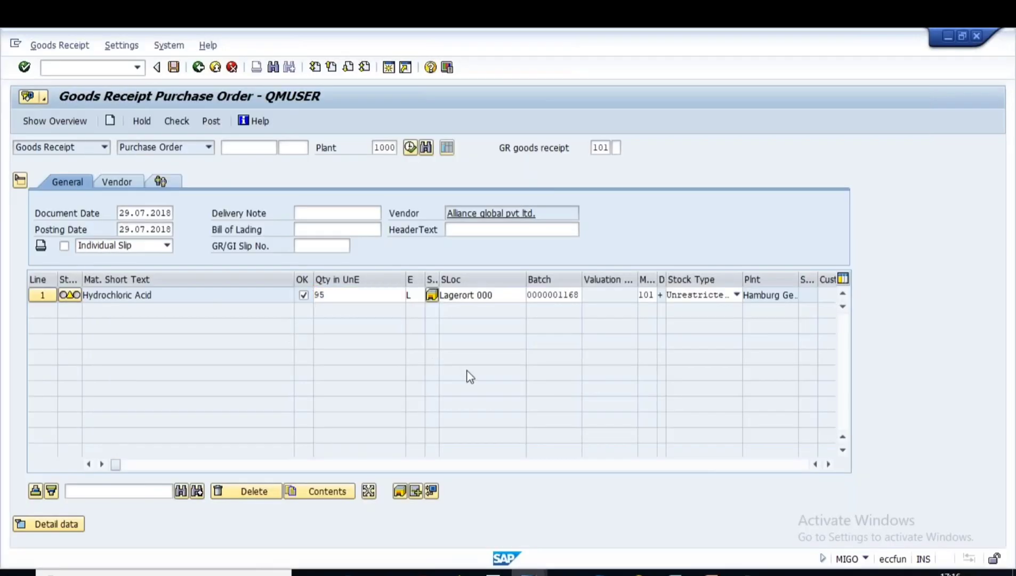
{"action": "left_click", "coordinate": [178, 123]}
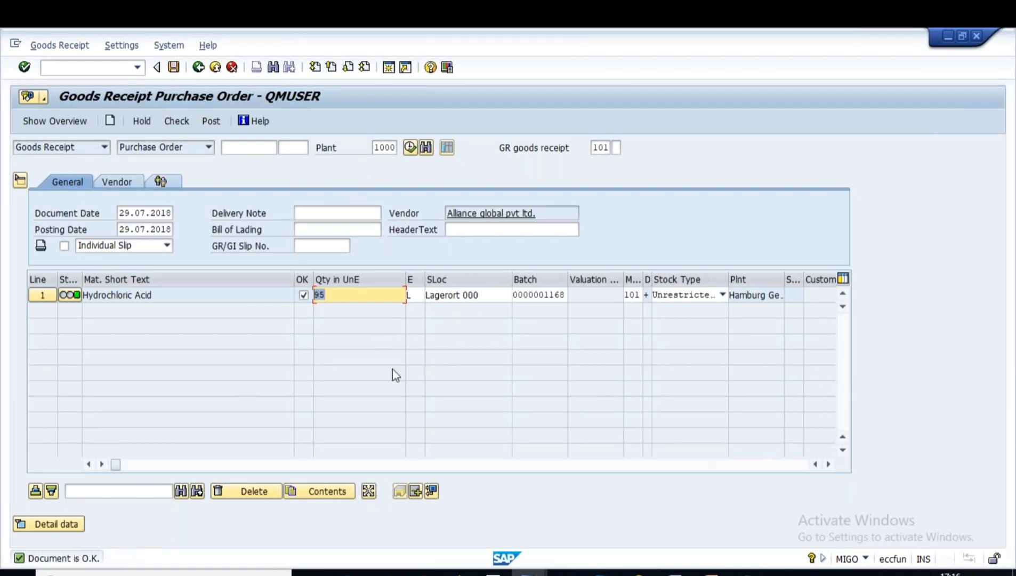
{"action": "left_click", "coordinate": [712, 572]}
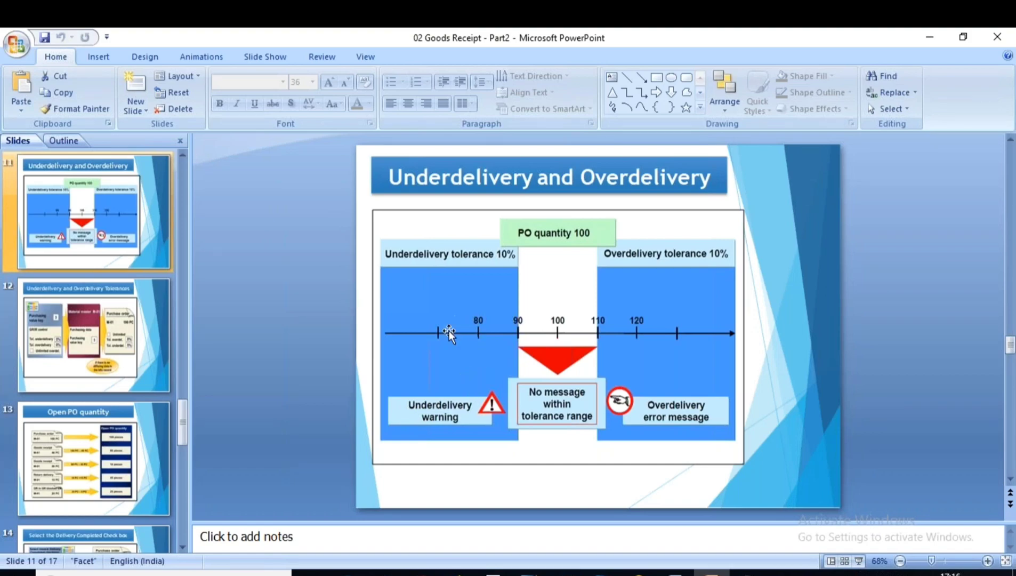
{"action": "key", "text": "alt+Tab"}
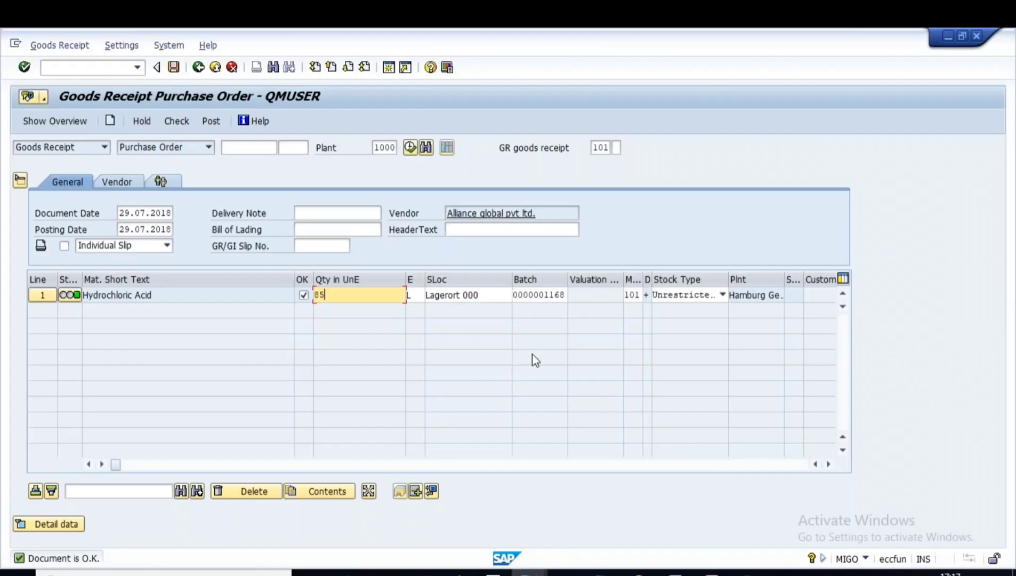
Set the Hydrochloric Acid receipt quantity to 85 L, check the document, and compare its log with the tolerance slide in PowerPoint
{"action": "key", "text": "Return"}
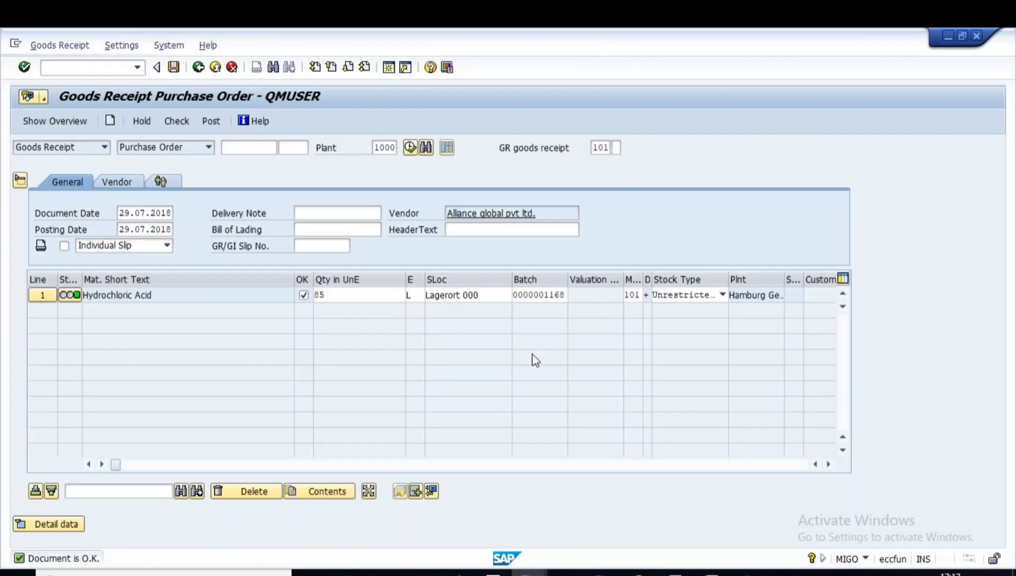
{"action": "left_click", "coordinate": [177, 121]}
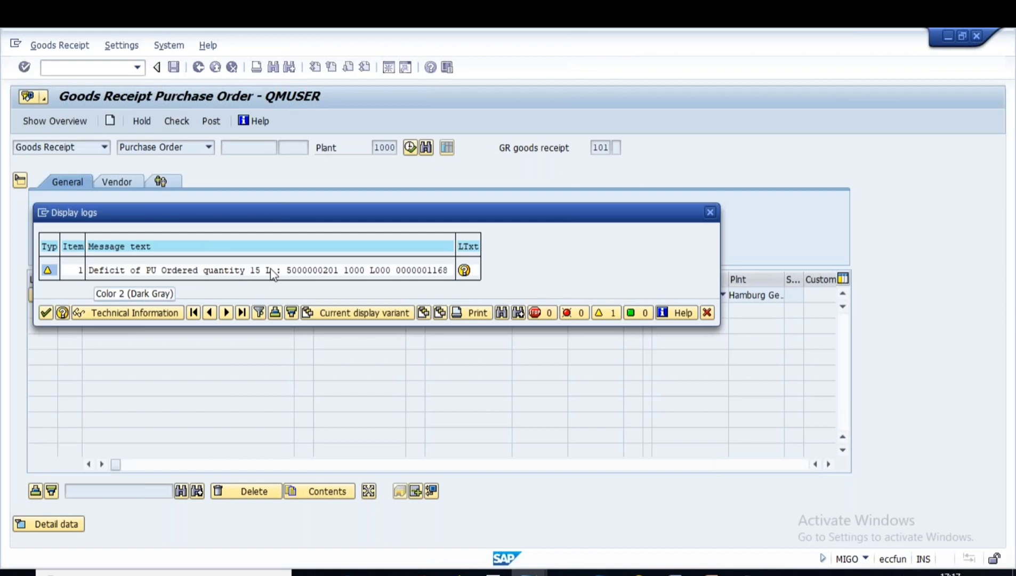
{"action": "left_click", "coordinate": [713, 575]}
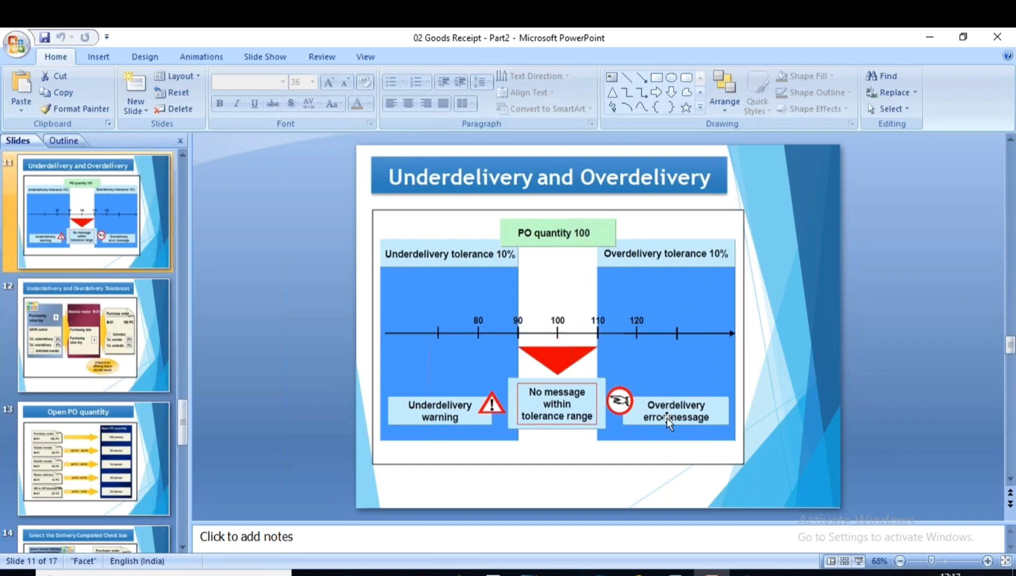
{"action": "left_click", "coordinate": [601, 574]}
{"action": "key", "text": "alt+Tab"}
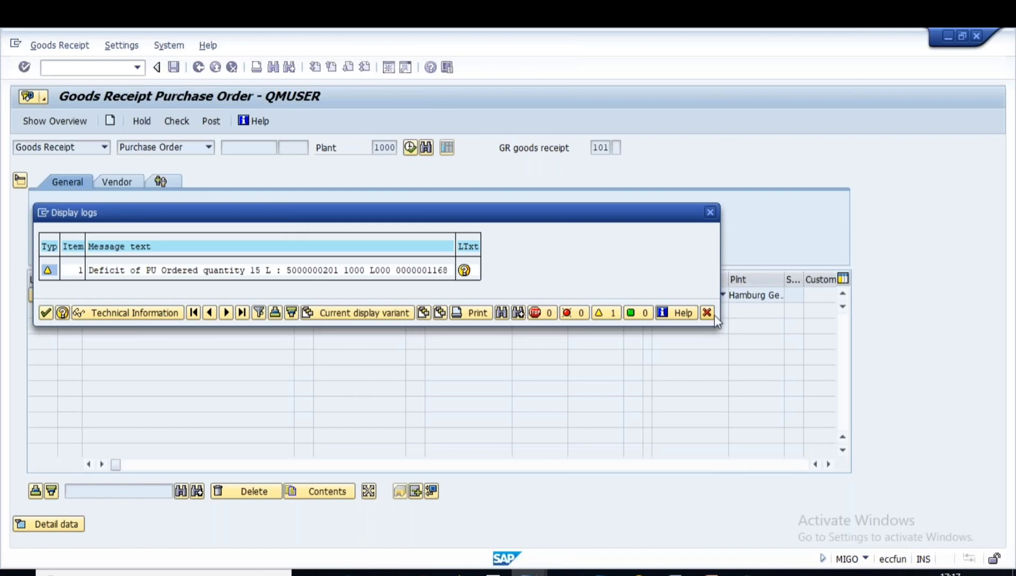
{"action": "left_click", "coordinate": [707, 312]}
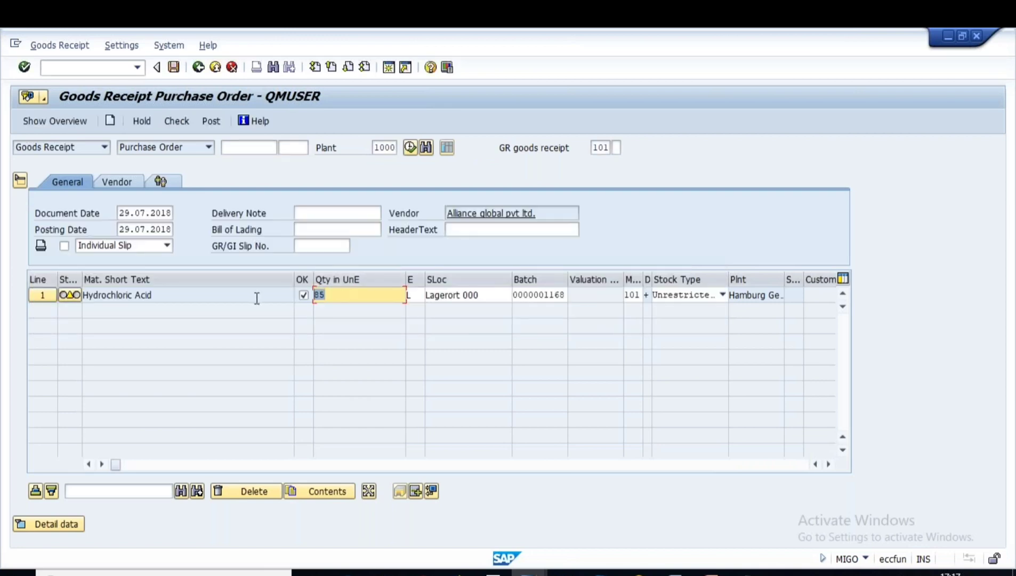
Set the Hydrochloric Acid receipt quantity to 105 L and check the goods receipt document
{"action": "type", "text": "105"}
{"action": "key", "text": "Return"}
{"action": "left_click", "coordinate": [177, 121]}
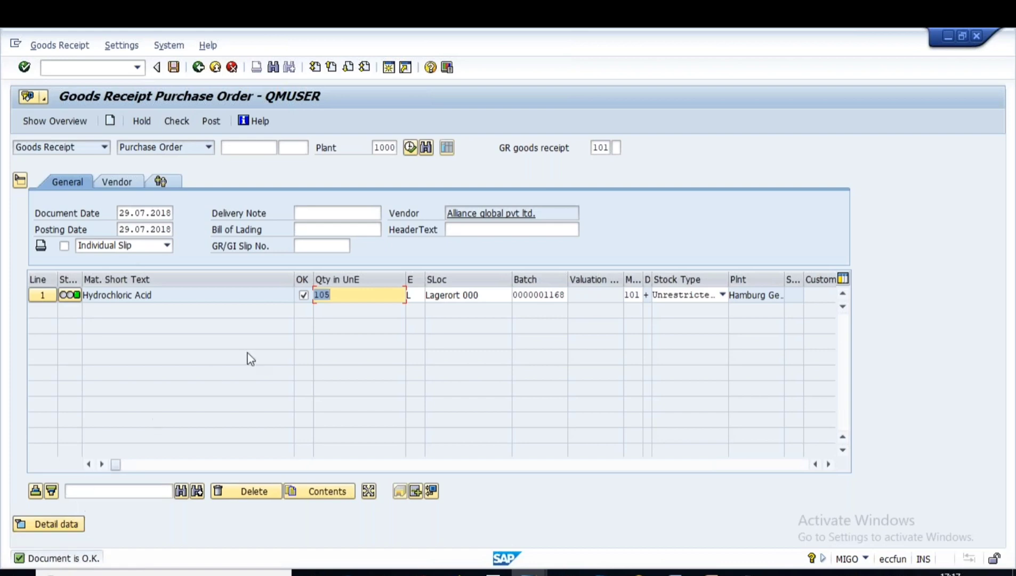
Set the Hydrochloric Acid receipt quantity to 120 L, check the document, and compare its log with the tolerance slide in PowerPoint
{"action": "left_click", "coordinate": [342, 296]}
{"action": "key", "text": "BackSpace"}
{"action": "key", "text": "BackSpace"}
{"action": "key", "text": "BackSpace"}
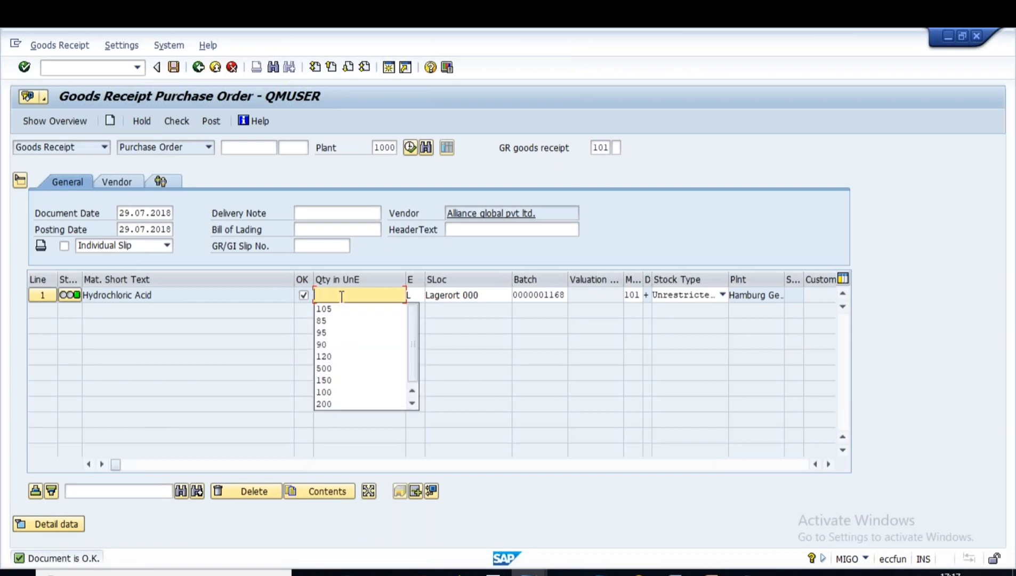
{"action": "type", "text": "120"}
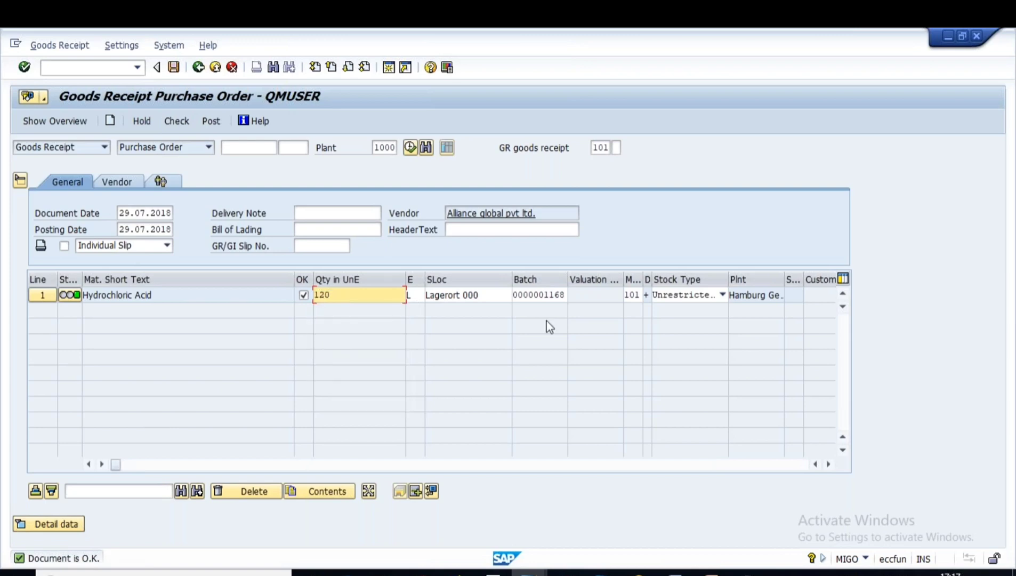
{"action": "left_click", "coordinate": [549, 327]}
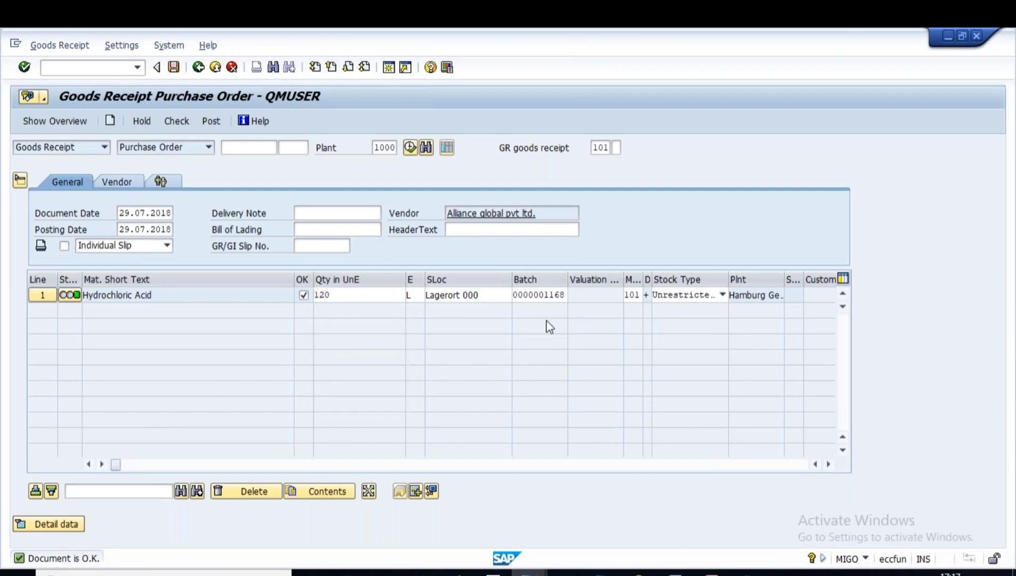
{"action": "left_click", "coordinate": [176, 121]}
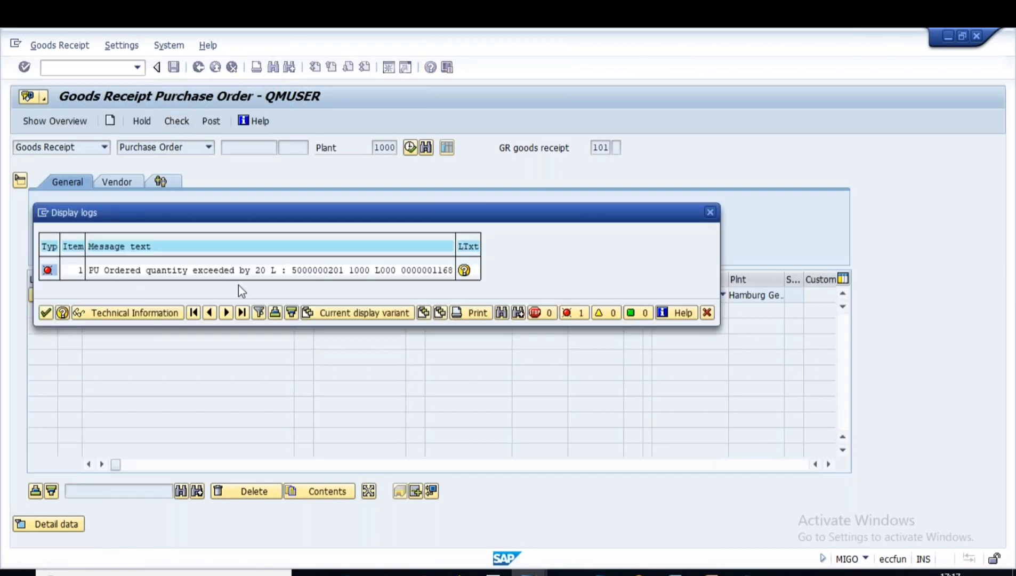
{"action": "left_click", "coordinate": [712, 573]}
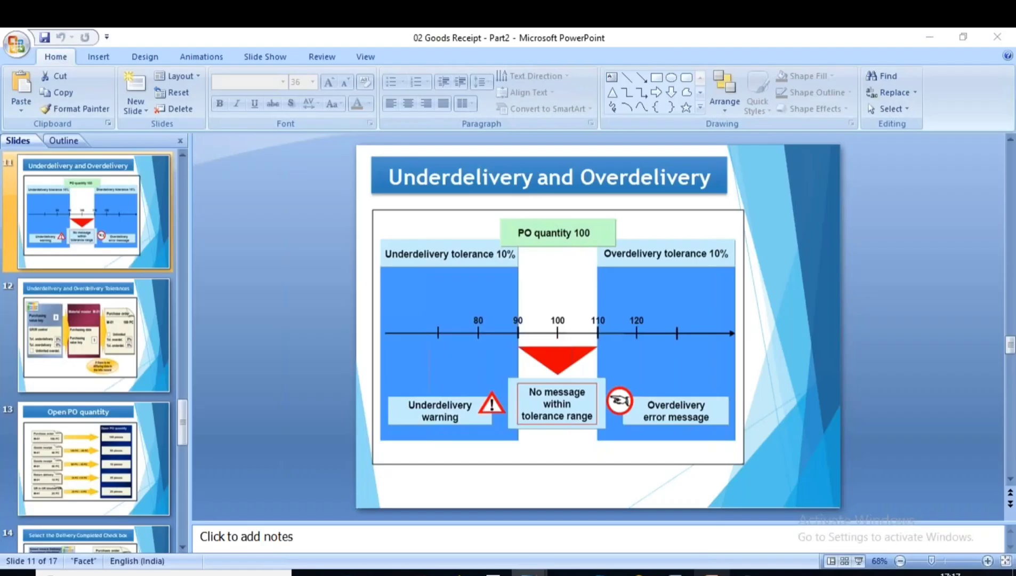
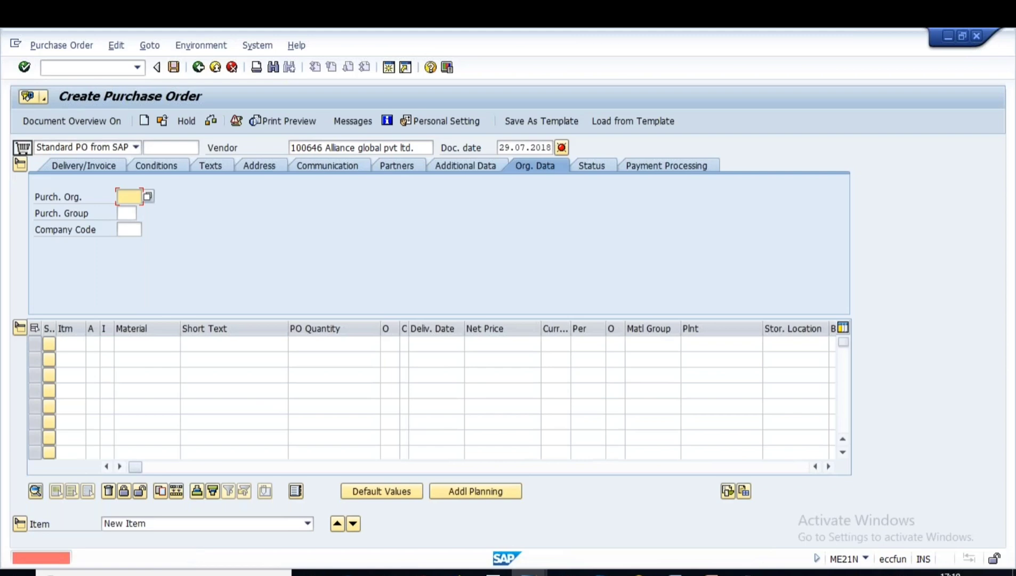
Enter purchasing organization 1000, purchasing group 100 and company code 1000 in the new purchase order's organizational data
{"action": "type", "text": "1000"}
{"action": "key", "text": "Tab"}
{"action": "type", "text": "100"}
{"action": "key", "text": "Tab"}
{"action": "type", "text": "1000"}
{"action": "key", "text": "Tab"}
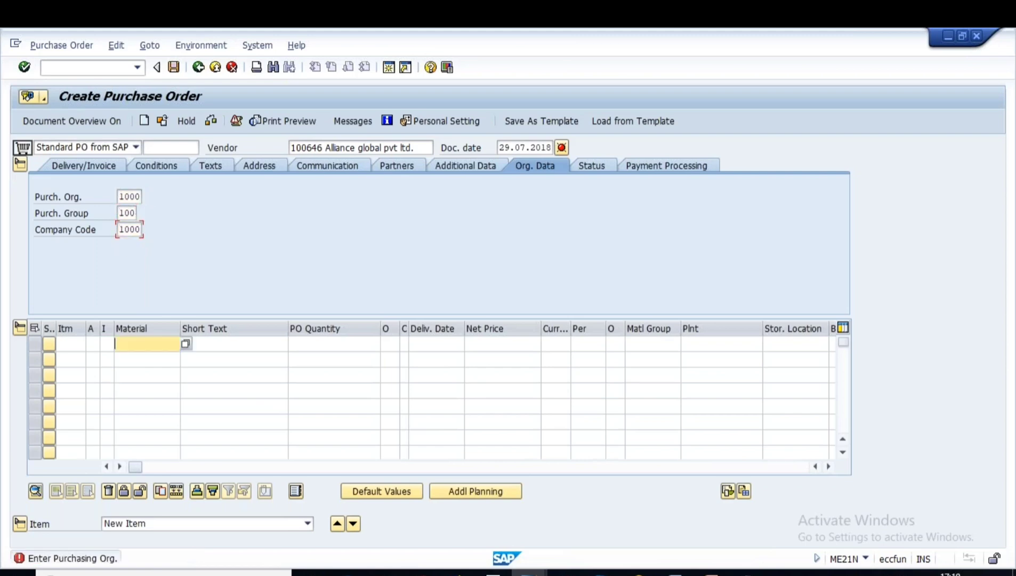
{"action": "key", "text": "space"}
{"action": "key", "text": "Down"}
{"action": "key", "text": "Tab"}
{"action": "key", "text": "Tab"}
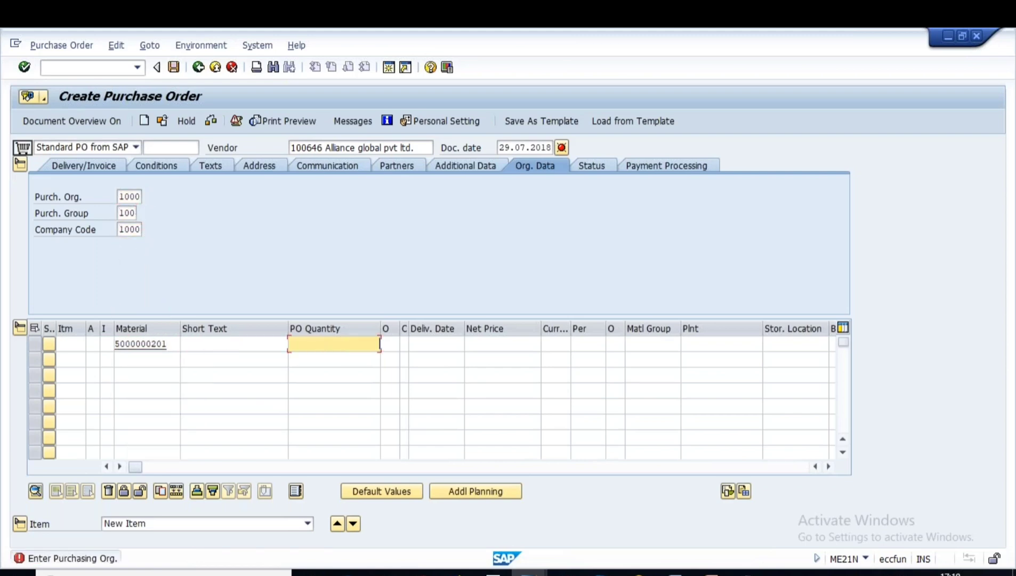
{"action": "type", "text": "100"}
{"action": "key", "text": "Tab"}
{"action": "key", "text": "Tab"}
{"action": "key", "text": "Tab"}
{"action": "key", "text": "Tab"}
{"action": "key", "text": "Tab"}
{"action": "key", "text": "Tab"}
{"action": "key", "text": "Tab"}
{"action": "key", "text": "Tab"}
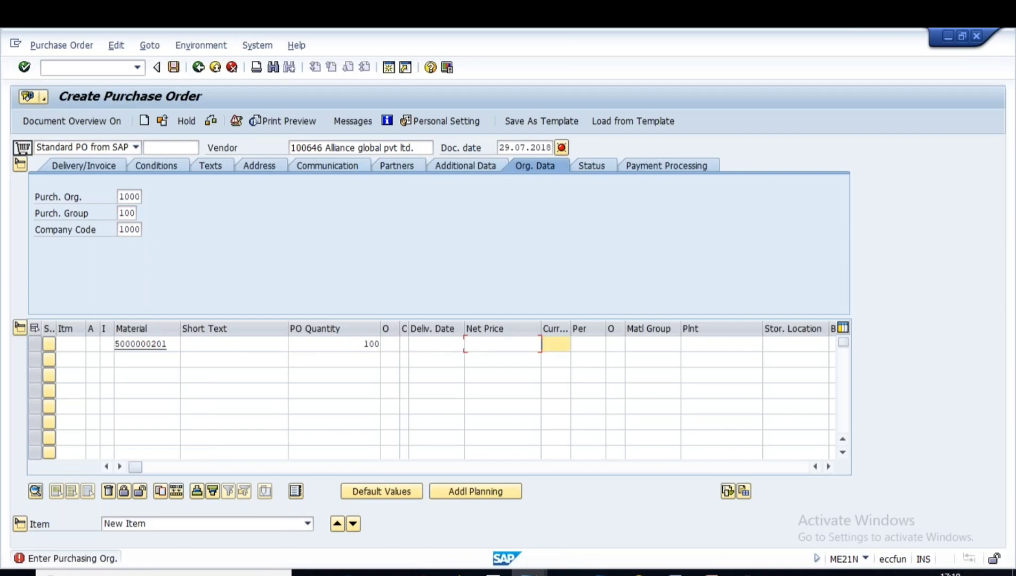
{"action": "key", "text": "Tab"}
{"action": "type", "text": "1000"}
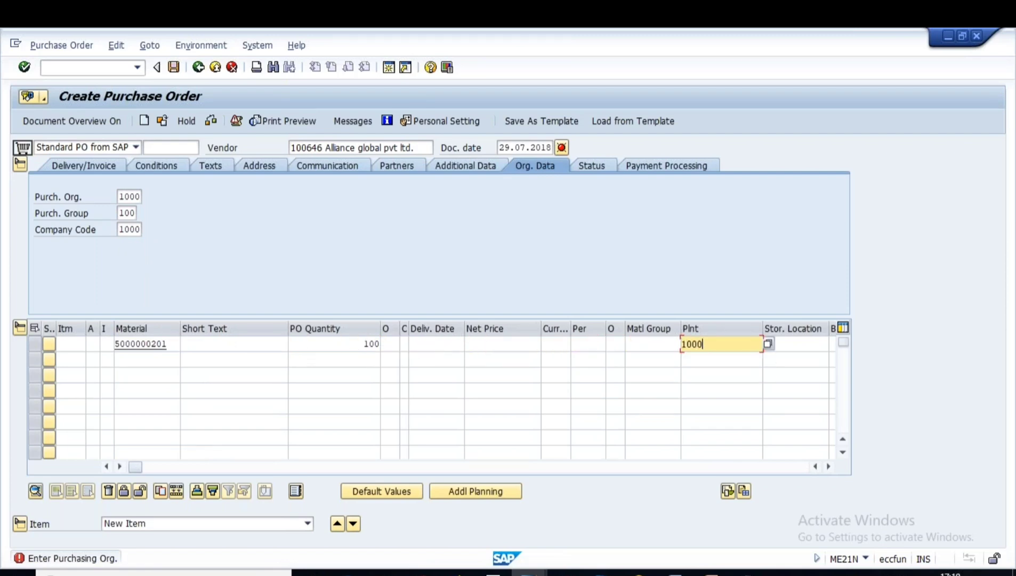
{"action": "key", "text": "Return"}
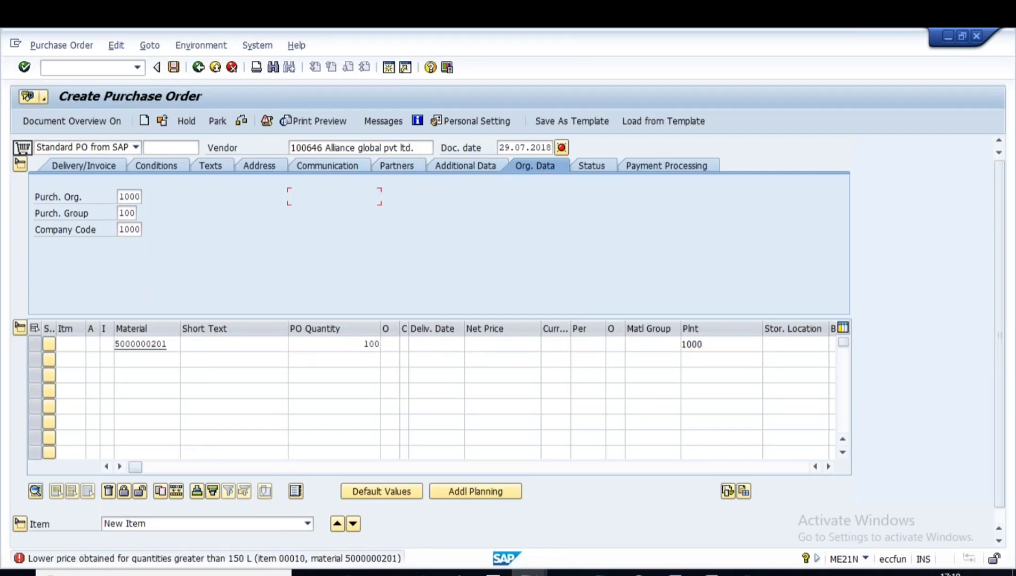
{"action": "key", "text": "Return"}
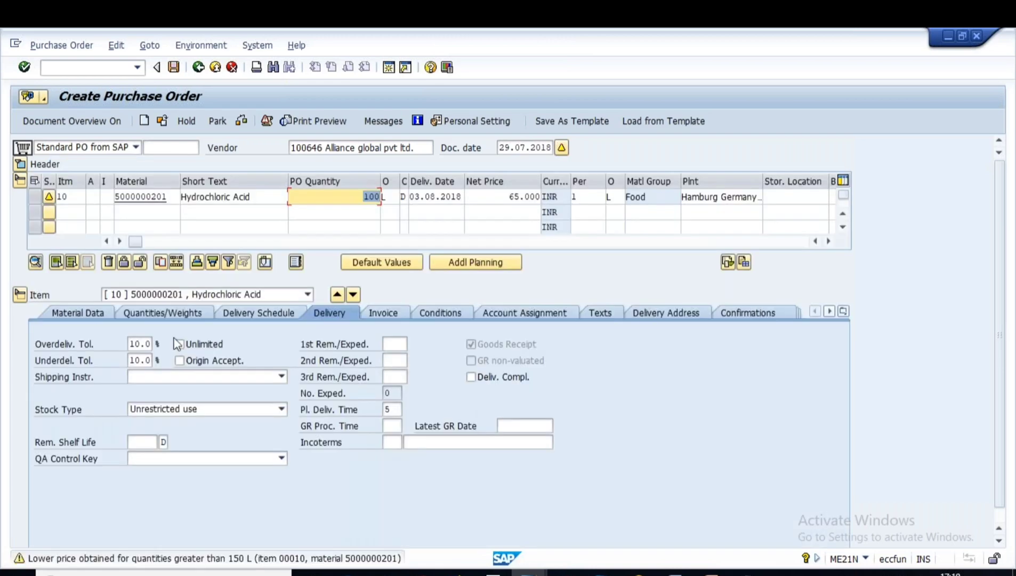
Clear the overdelivery and underdelivery tolerances in the Hydrochloric Acid item's delivery data
{"action": "left_click", "coordinate": [129, 345]}
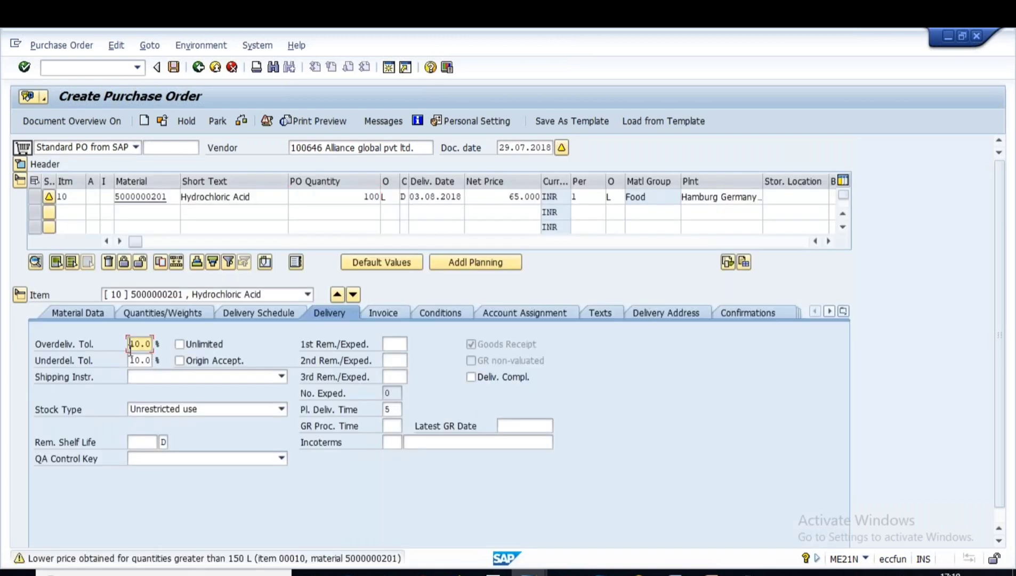
{"action": "key", "text": "Delete"}
{"action": "key", "text": "Delete"}
{"action": "key", "text": "Delete"}
{"action": "key", "text": "Delete"}
{"action": "key", "text": "Down"}
{"action": "key", "text": "Delete"}
{"action": "key", "text": "Delete"}
{"action": "key", "text": "Delete"}
{"action": "key", "text": "Delete"}
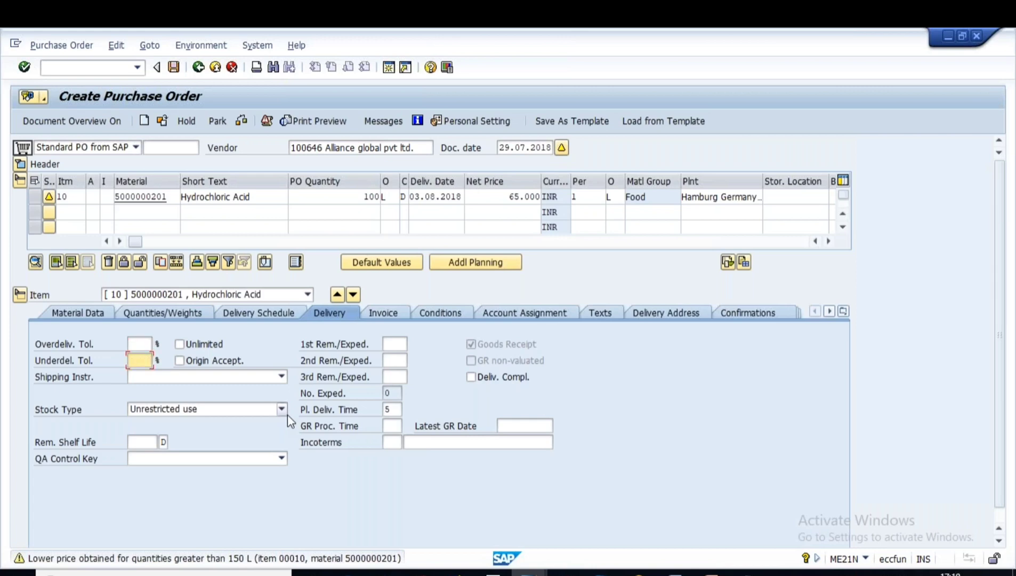
{"action": "key", "text": "Return"}
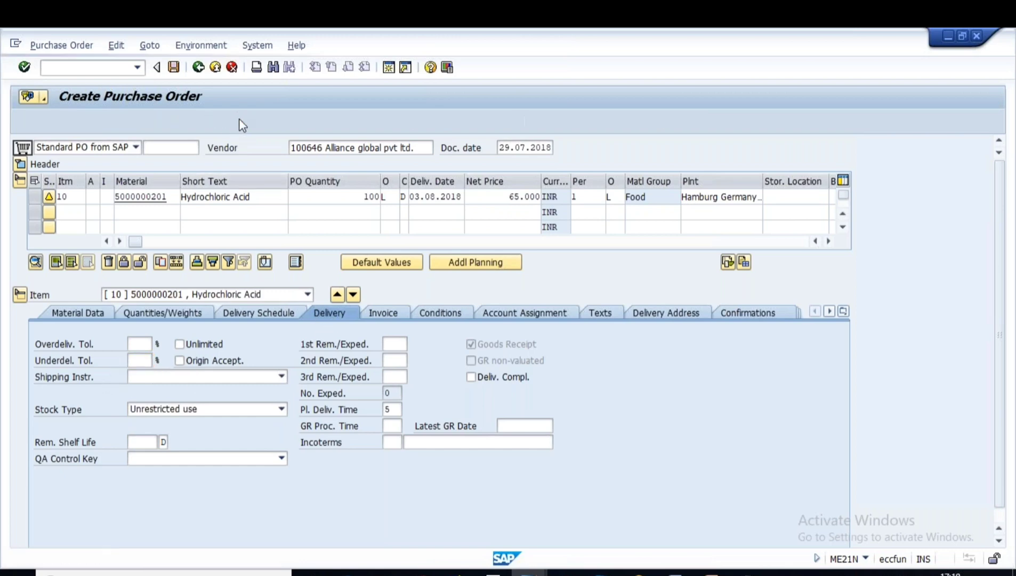
Check and save the purchase order, and copy its new number from the message details
{"action": "left_click", "coordinate": [241, 121]}
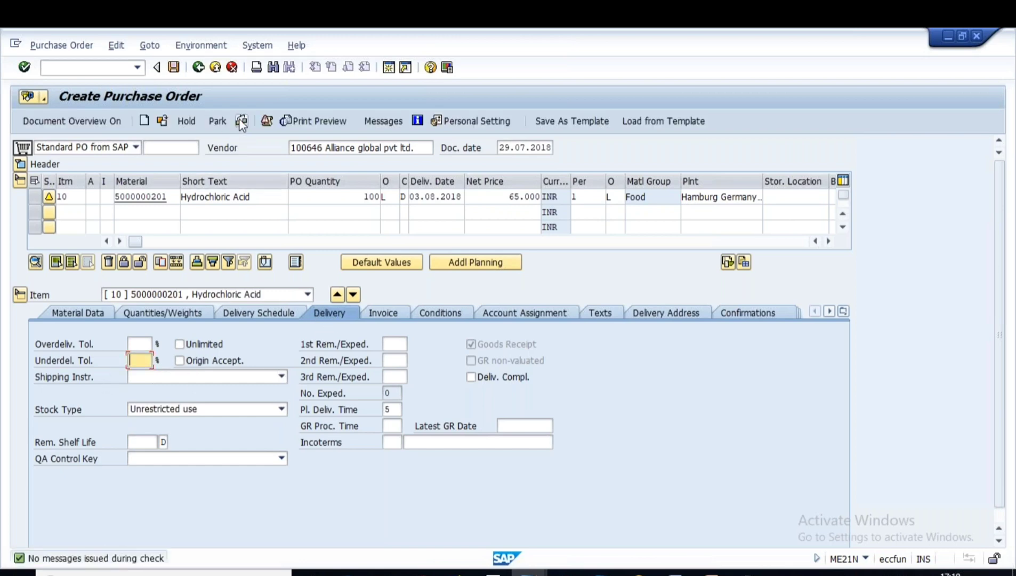
{"action": "left_click", "coordinate": [173, 68]}
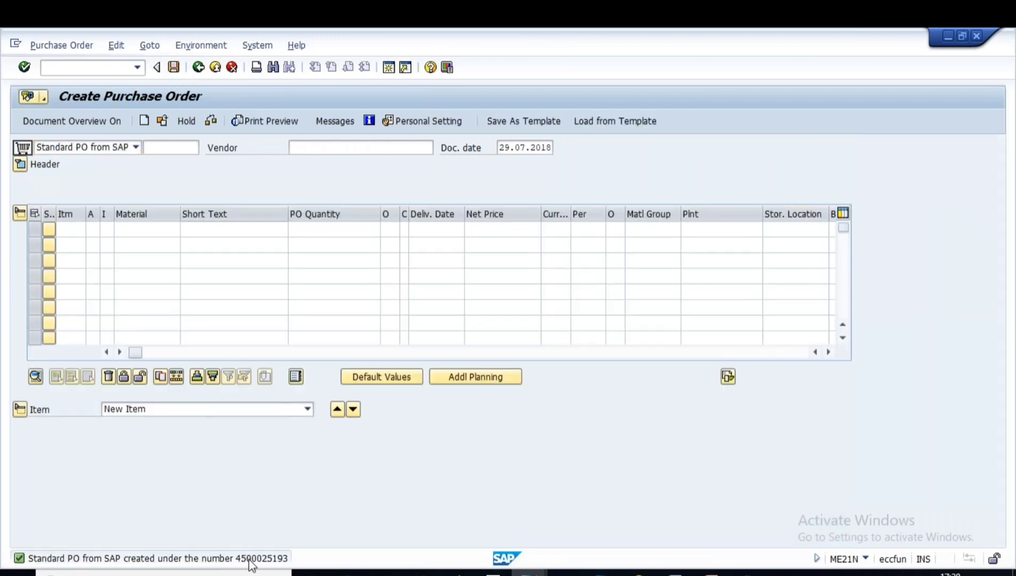
{"action": "double_click", "coordinate": [106, 559]}
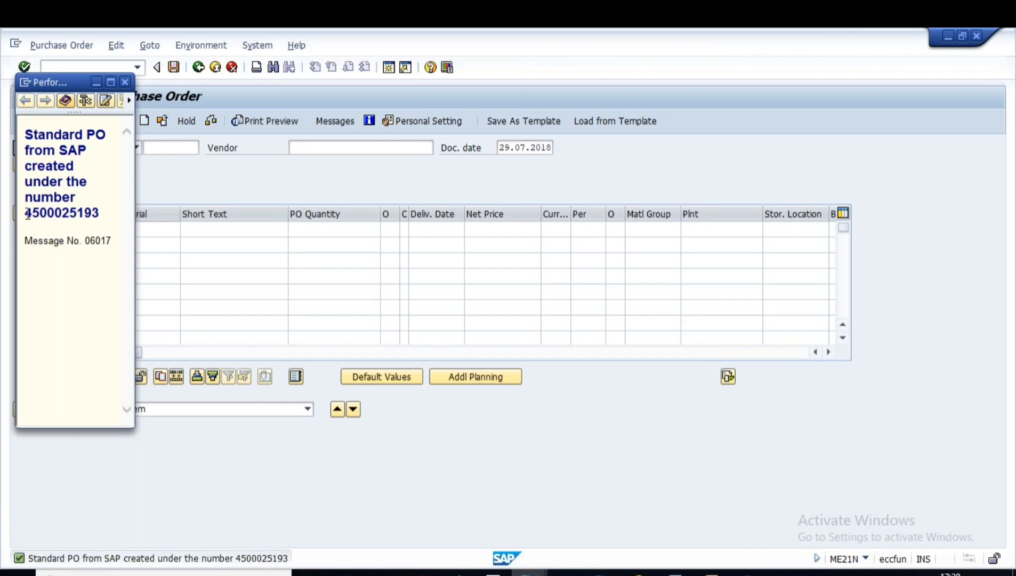
{"action": "left_click_drag", "start_coordinate": [26, 213], "coordinate": [104, 214]}
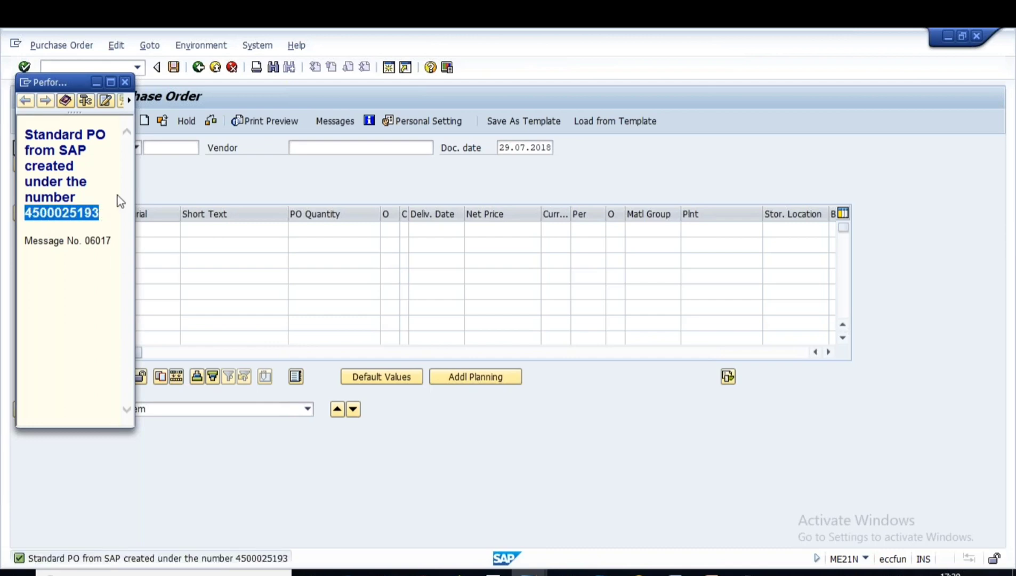
{"action": "left_click", "coordinate": [125, 83]}
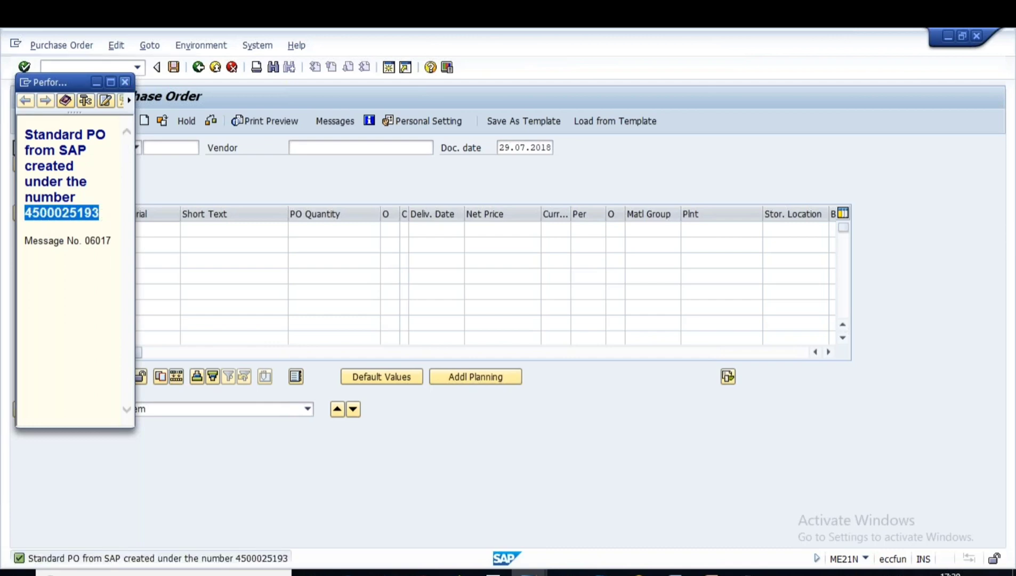
Leave purchase order creation and display the newly created order with transaction ME23N
{"action": "left_click", "coordinate": [198, 67]}
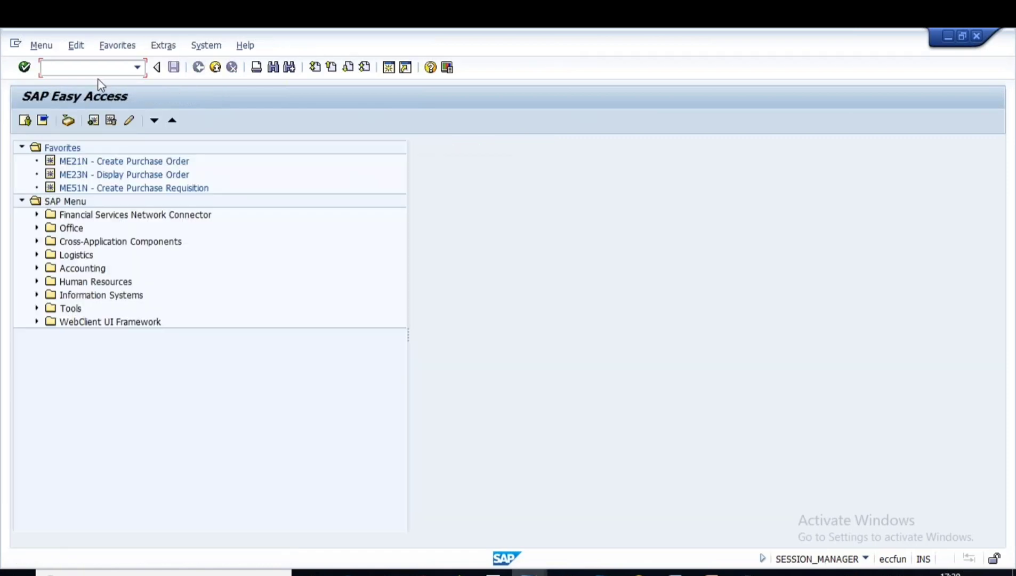
{"action": "type", "text": "me23n"}
{"action": "key", "text": "Return"}
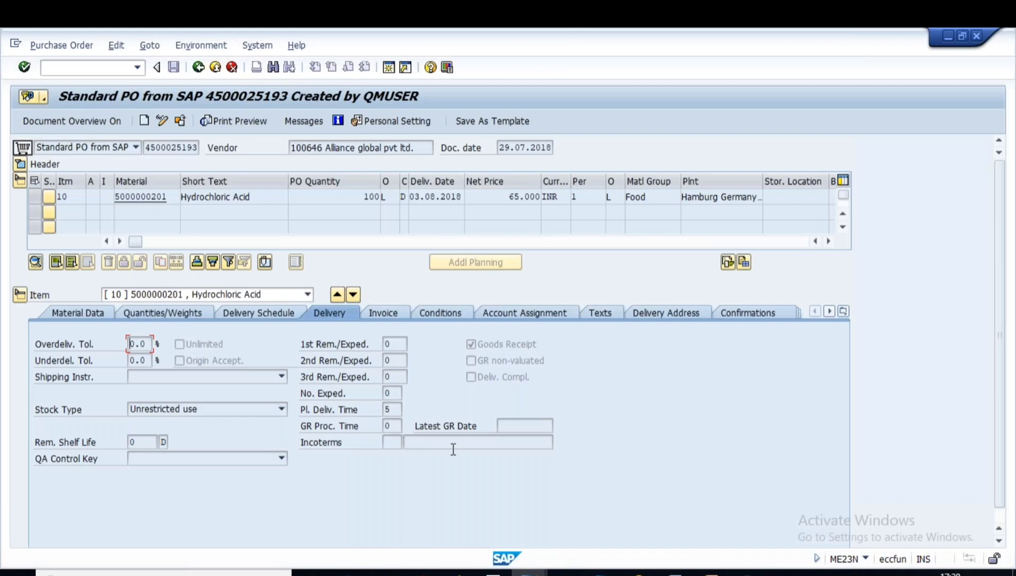
Examine the open quantity and scheduled quantity in the Hydrochloric Acid item's delivery schedule
{"action": "left_click", "coordinate": [254, 314]}
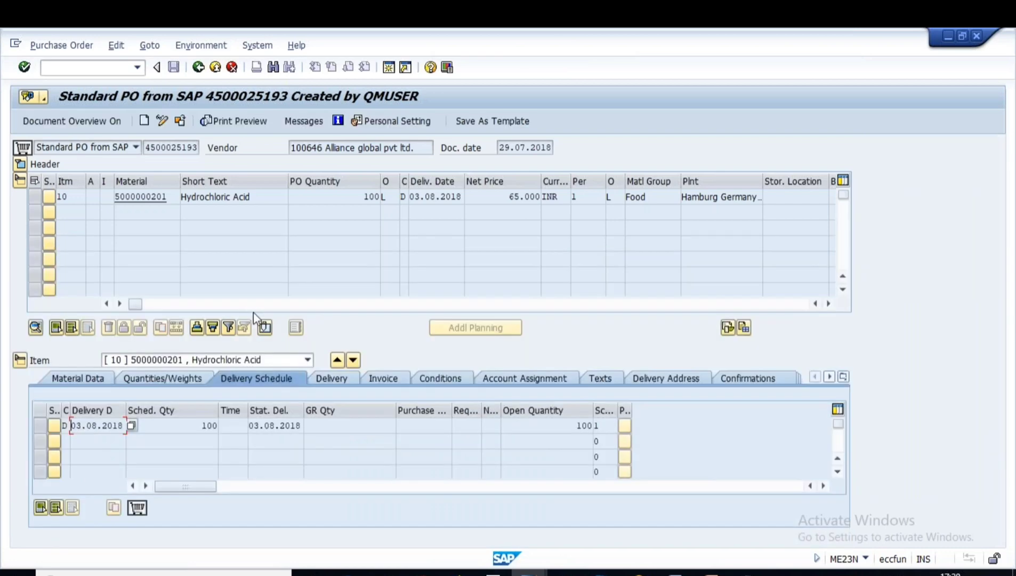
{"action": "left_click", "coordinate": [577, 426]}
{"action": "double_click", "coordinate": [577, 426]}
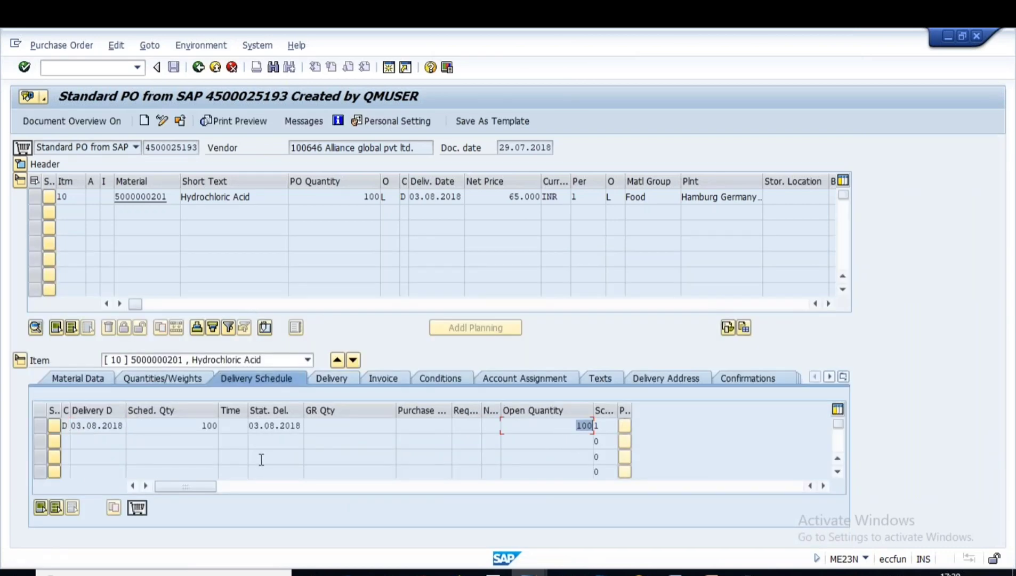
{"action": "double_click", "coordinate": [193, 425]}
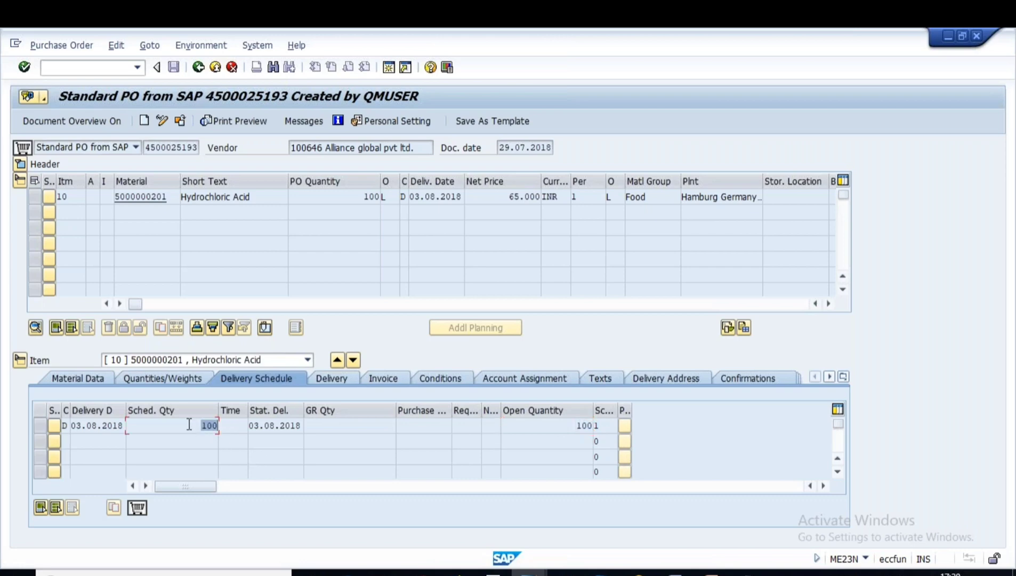
Open transaction MIGO in a new session and load the copied purchase order for goods receipt
{"action": "double_click", "coordinate": [574, 426]}
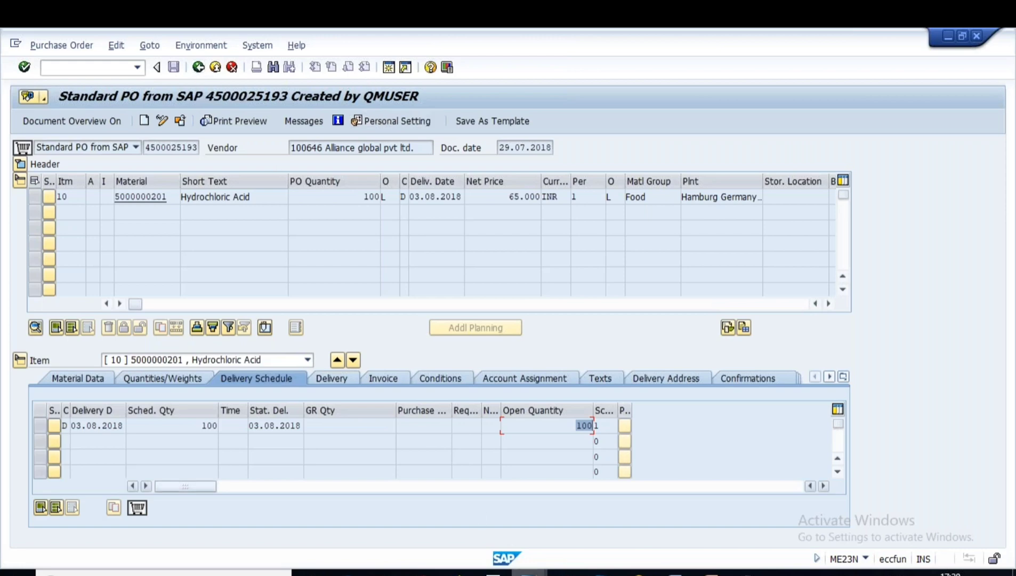
{"action": "left_click", "coordinate": [530, 574]}
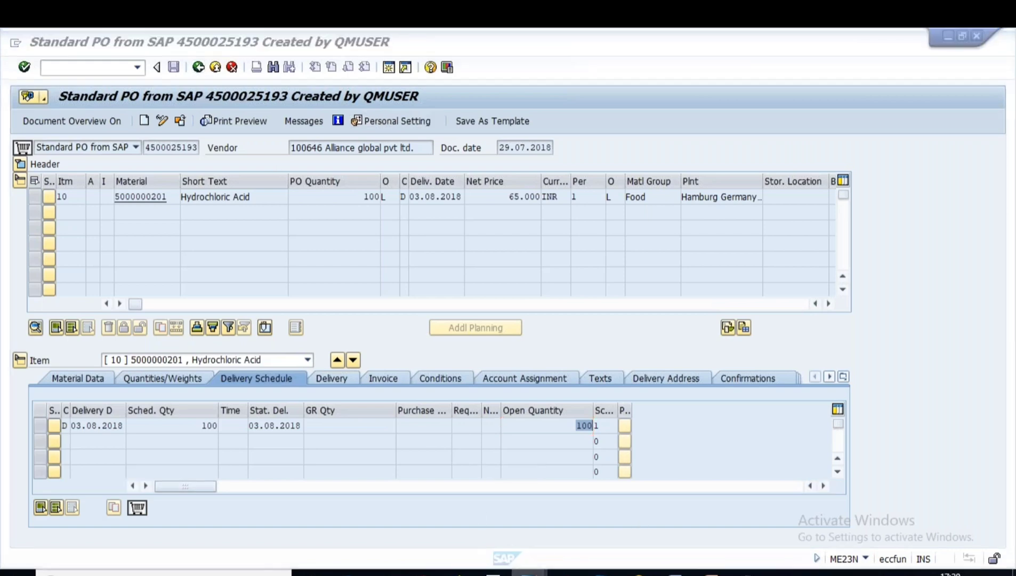
{"action": "left_click", "coordinate": [713, 507]}
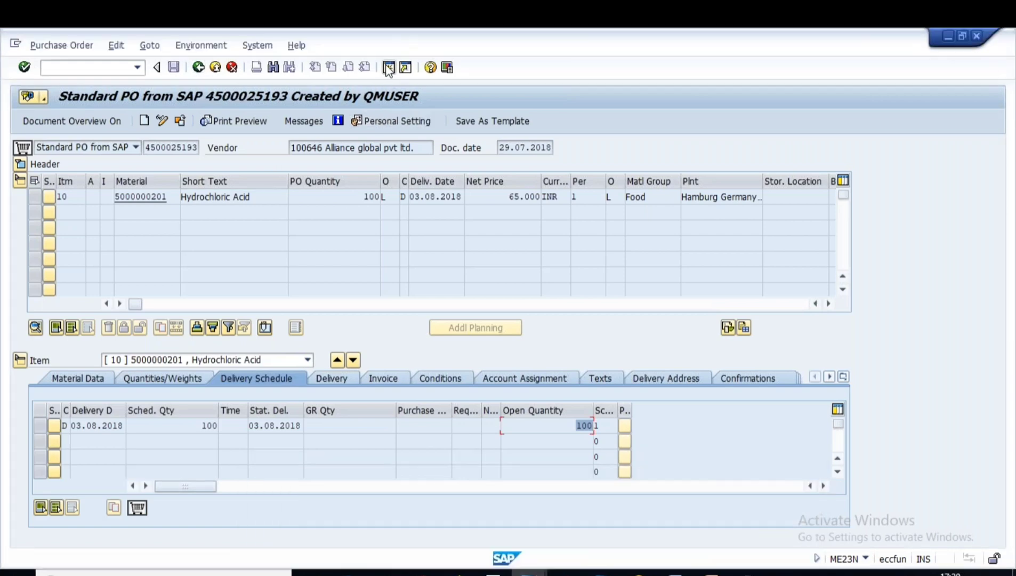
{"action": "left_click", "coordinate": [389, 68]}
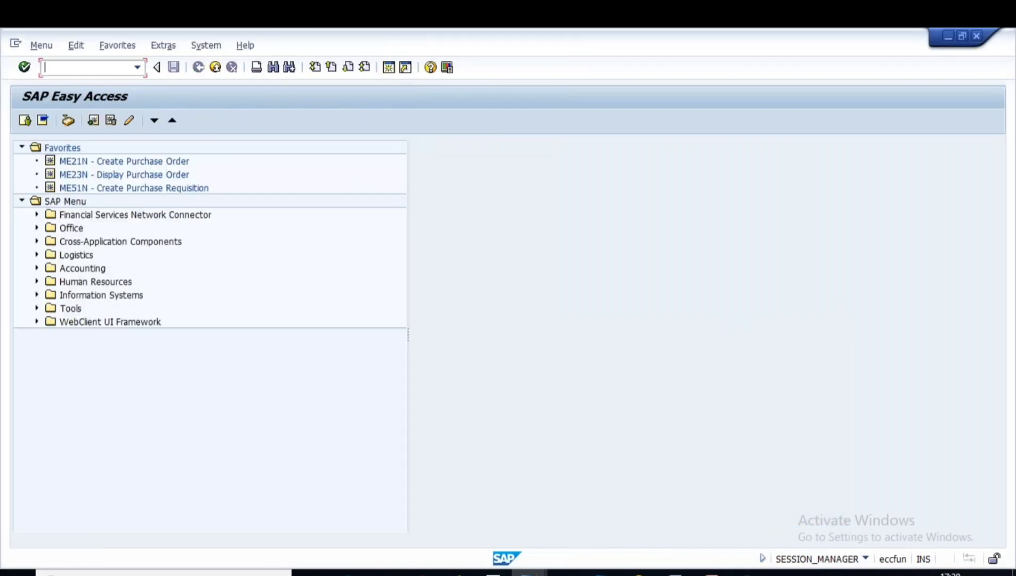
{"action": "type", "text": "migo"}
{"action": "key", "text": "Return"}
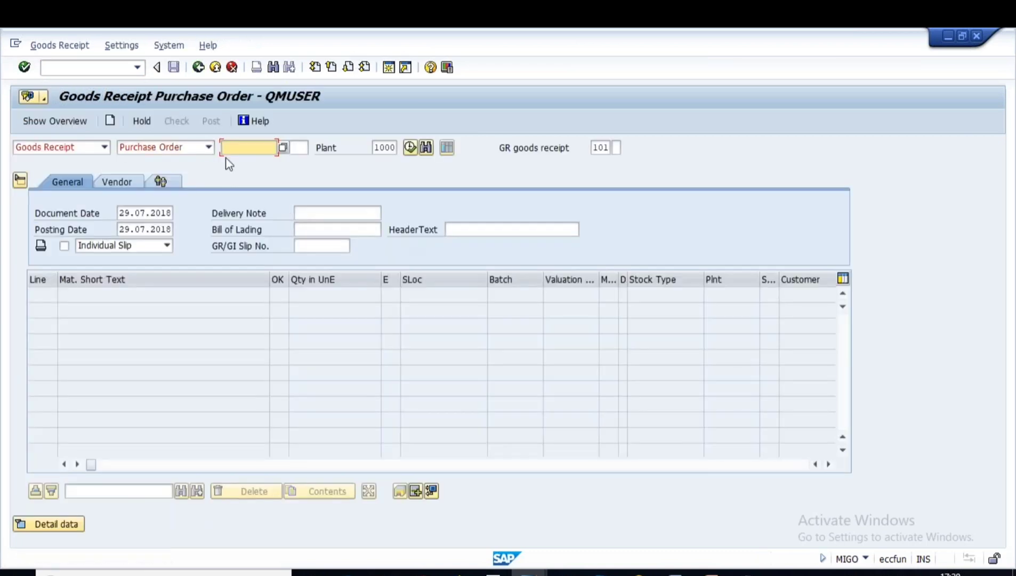
{"action": "key", "text": "ctrl+v"}
{"action": "key", "text": "Return"}
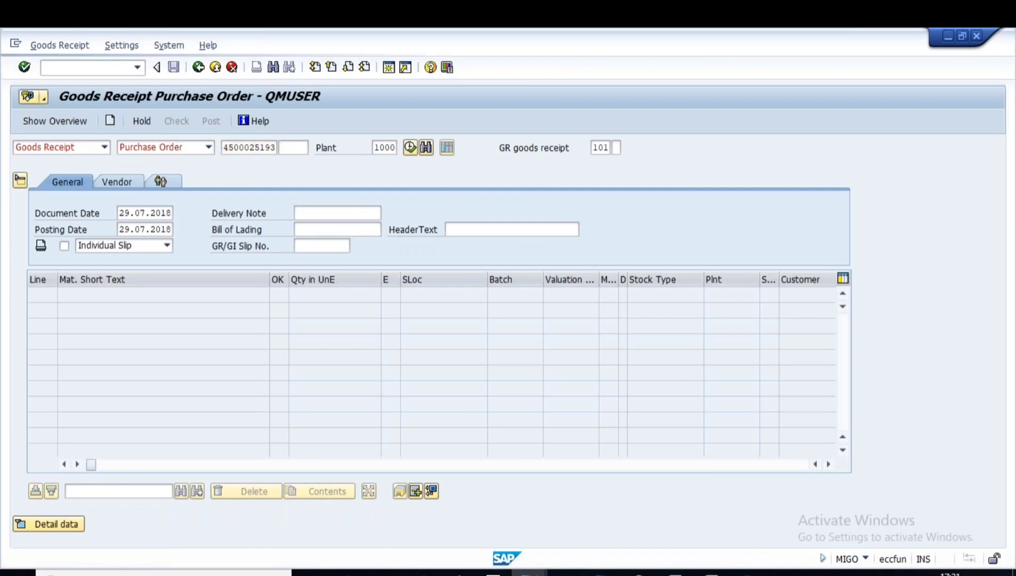
Assign storage location L000 to the Hydrochloric Acid receipt line, then check the goods receipt and acknowledge the log
{"action": "left_click", "coordinate": [483, 295]}
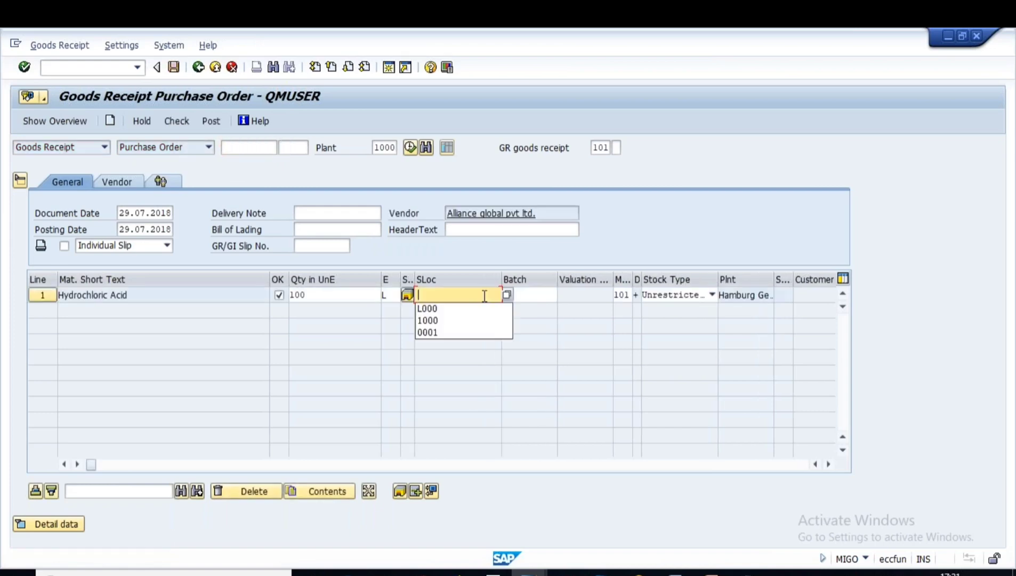
{"action": "left_click", "coordinate": [483, 308]}
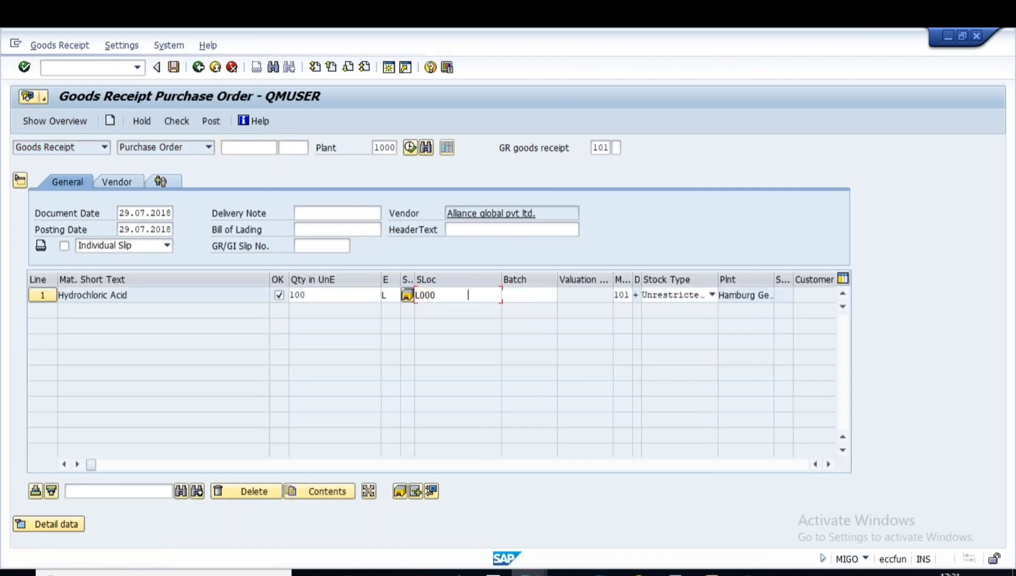
{"action": "key", "text": "Return"}
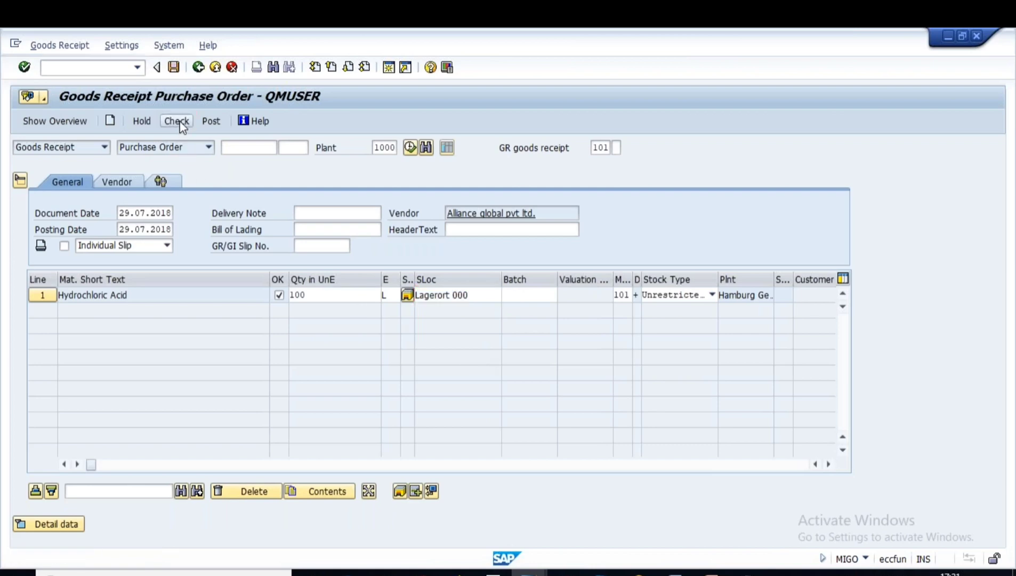
{"action": "left_click", "coordinate": [180, 122]}
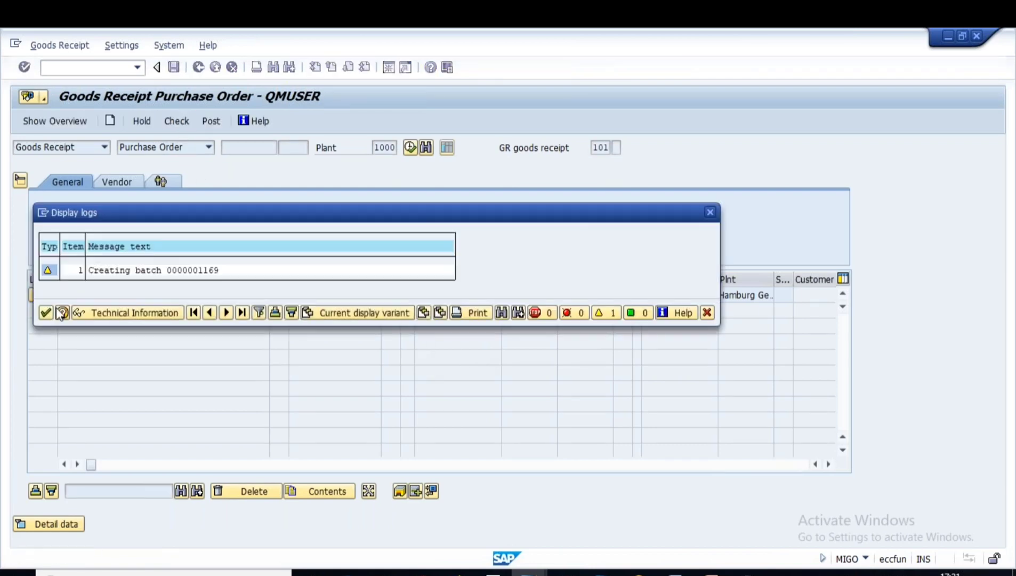
{"action": "left_click", "coordinate": [45, 312]}
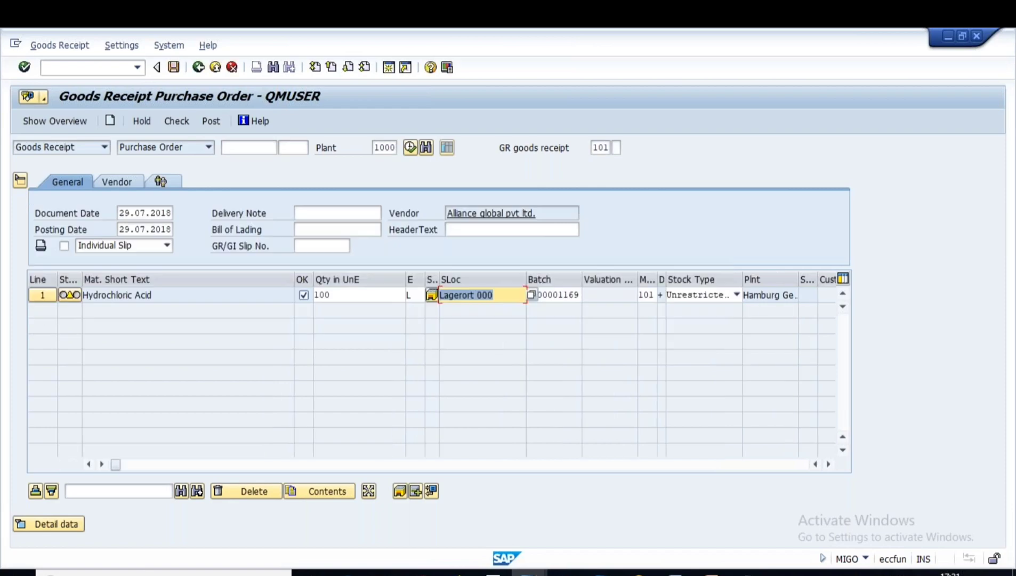
Consult the Open PO quantity slide in PowerPoint and set the Hydrochloric Acid receipt quantity in SAP to 40 L
{"action": "left_click", "coordinate": [340, 298]}
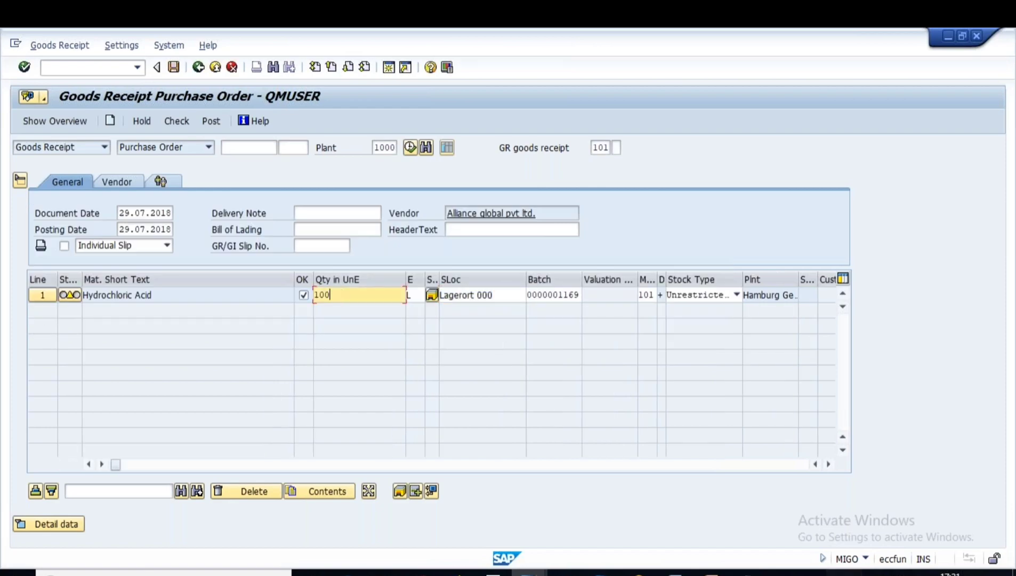
{"action": "left_click", "coordinate": [712, 573]}
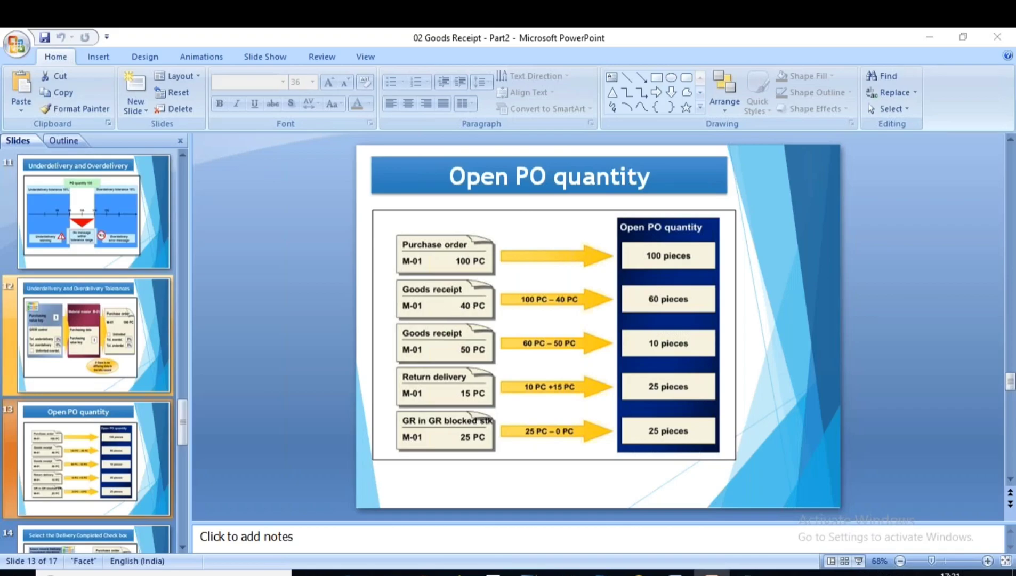
{"action": "left_click", "coordinate": [529, 574]}
{"action": "left_click_drag", "start_coordinate": [340, 295], "coordinate": [274, 294]}
{"action": "type", "text": "4"}
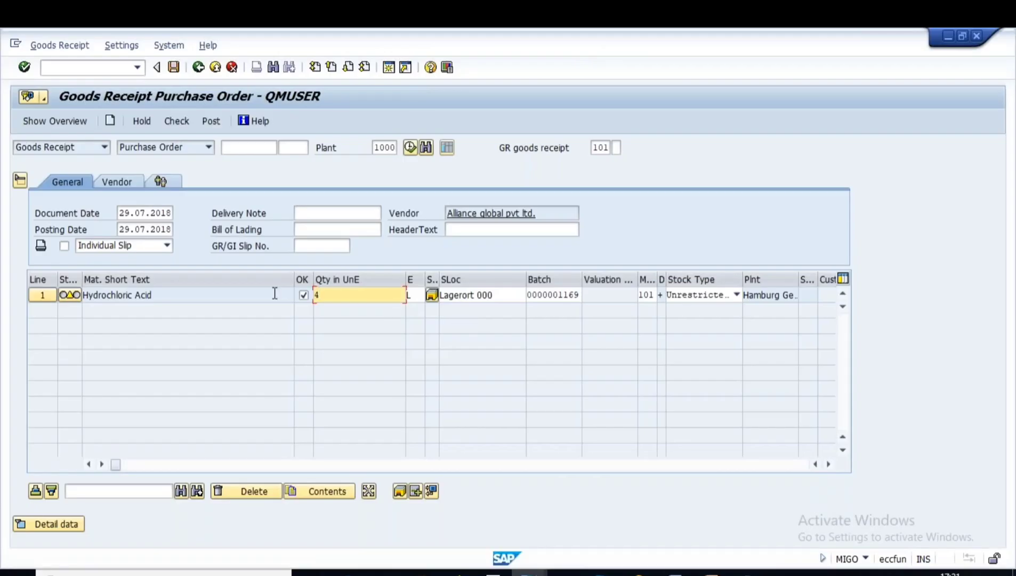
{"action": "type", "text": "0"}
{"action": "key", "text": "Return"}
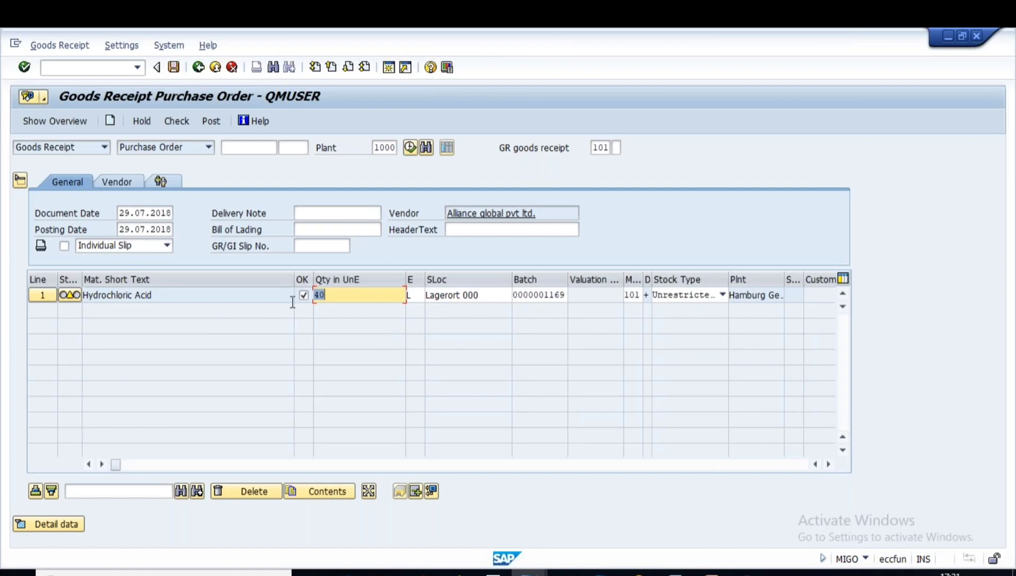
Check the 40 L goods receipt, acknowledge the log and post the receipt
{"action": "left_click", "coordinate": [176, 121]}
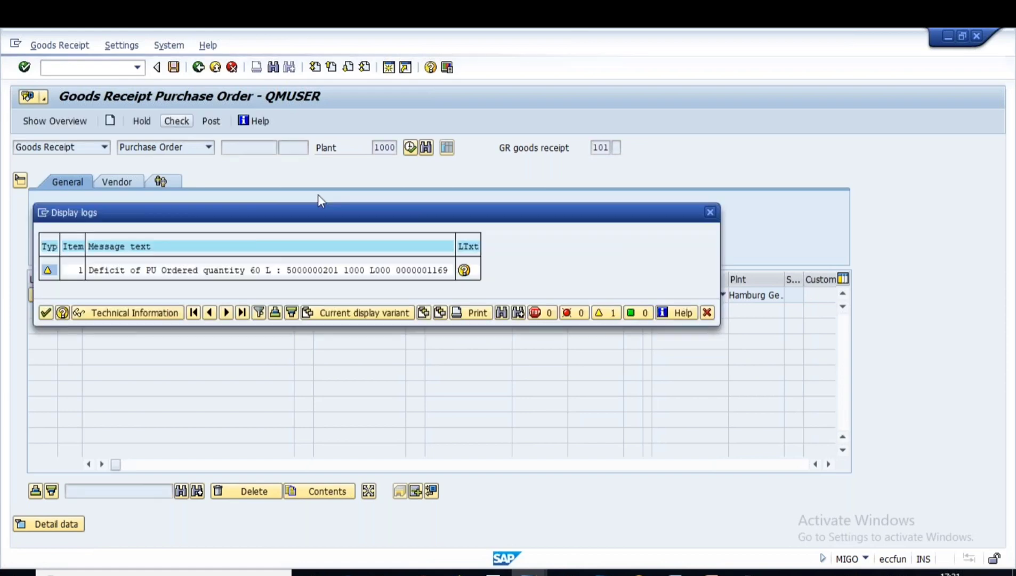
{"action": "left_click", "coordinate": [46, 313]}
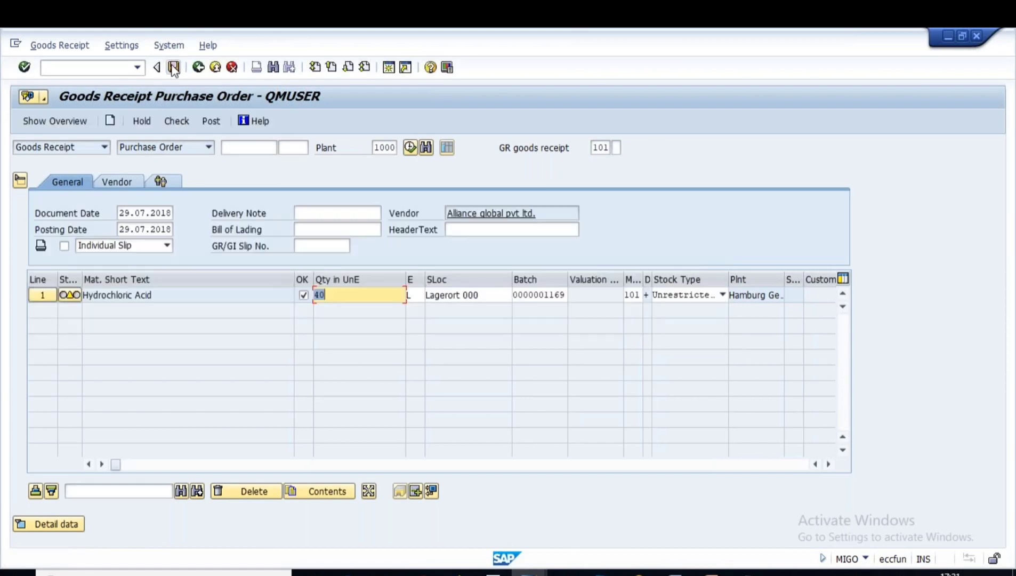
{"action": "left_click", "coordinate": [173, 67]}
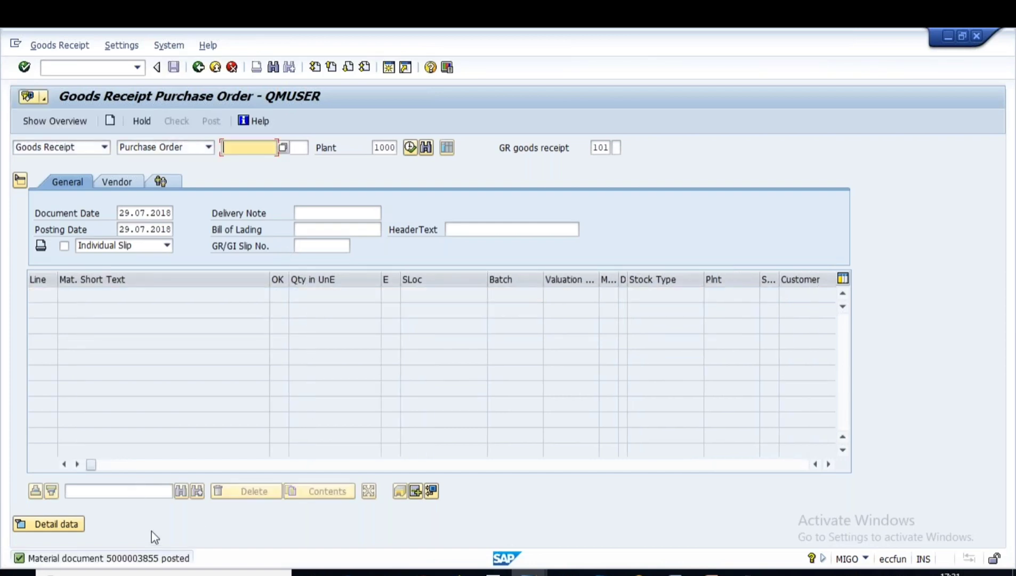
Switch to the purchase order session and reload the order with transaction ME23N
{"action": "mouse_move", "coordinate": [528, 573]}
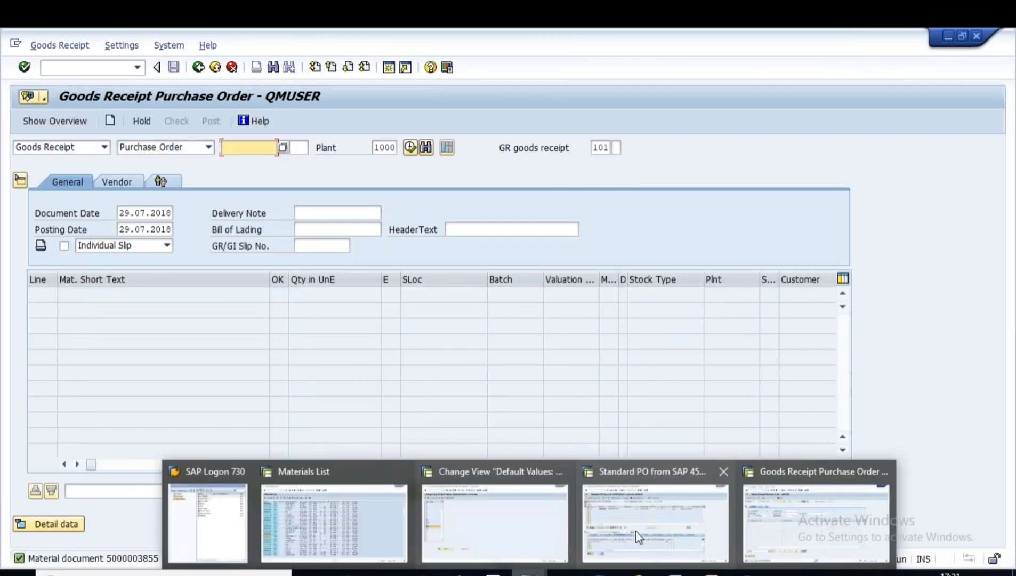
{"action": "left_click", "coordinate": [637, 531]}
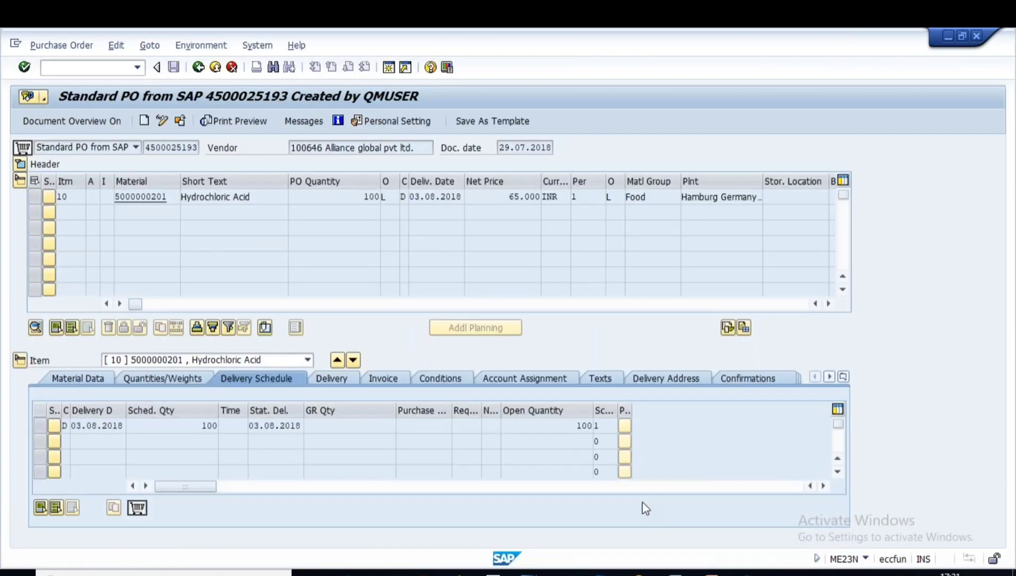
{"action": "left_click", "coordinate": [198, 67]}
{"action": "type", "text": "me23n"}
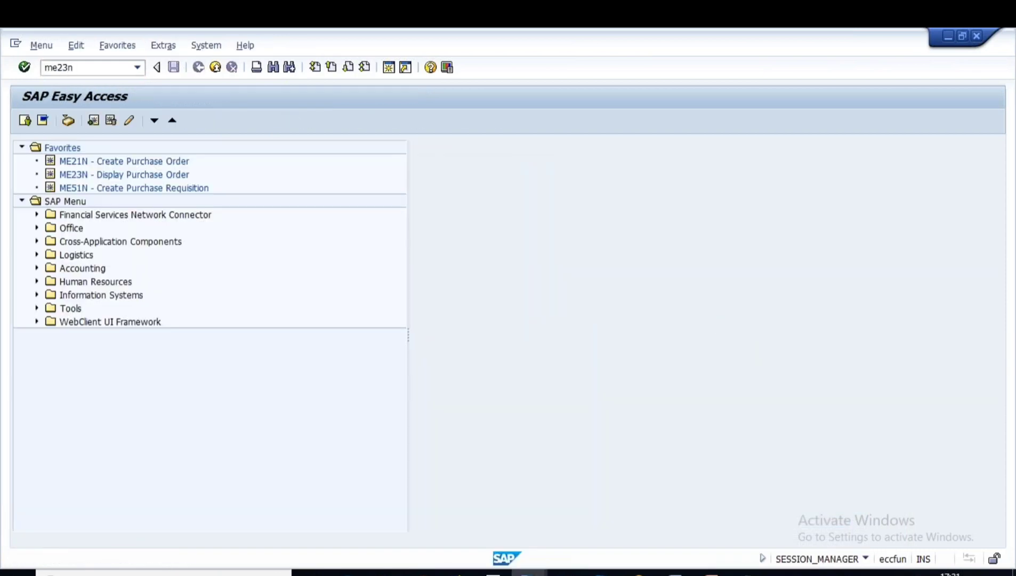
{"action": "key", "text": "Return"}
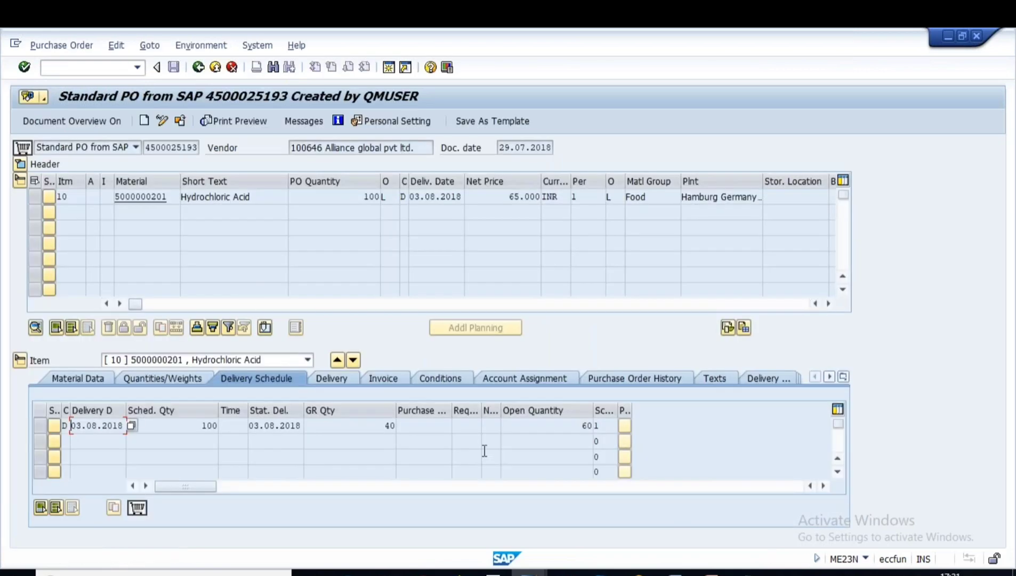
Examine the goods receipt and open quantities in the delivery schedule, and compare them with the Open PO quantity slide in PowerPoint
{"action": "left_click_drag", "start_coordinate": [576, 427], "coordinate": [608, 426]}
{"action": "left_click_drag", "start_coordinate": [377, 427], "coordinate": [427, 427]}
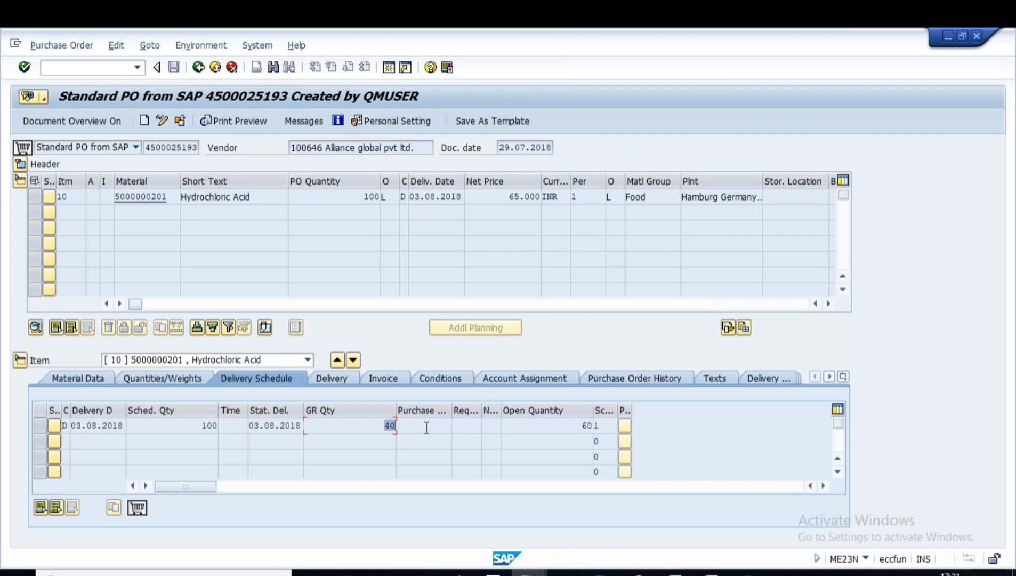
{"action": "double_click", "coordinate": [578, 427]}
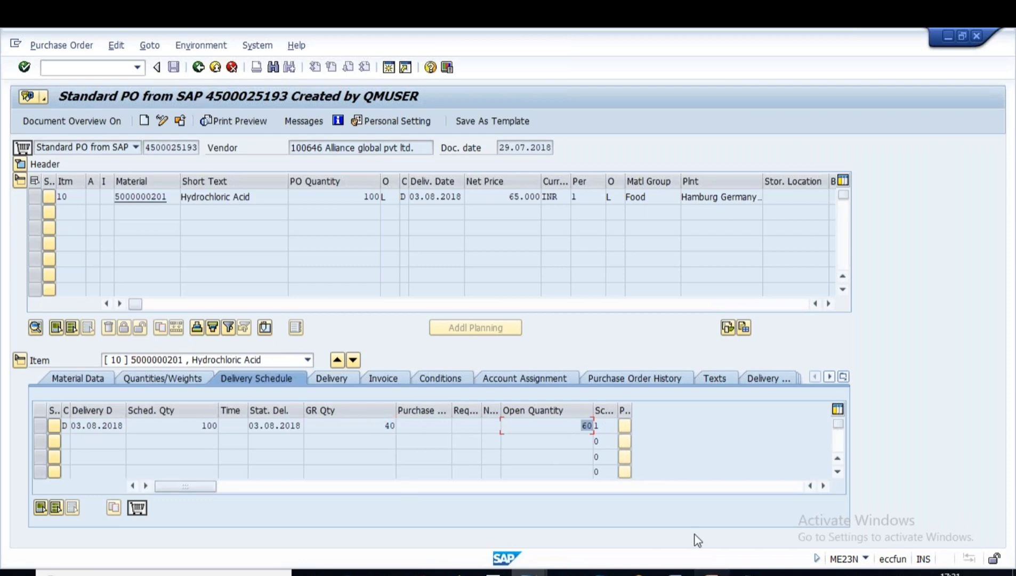
{"action": "left_click", "coordinate": [711, 573]}
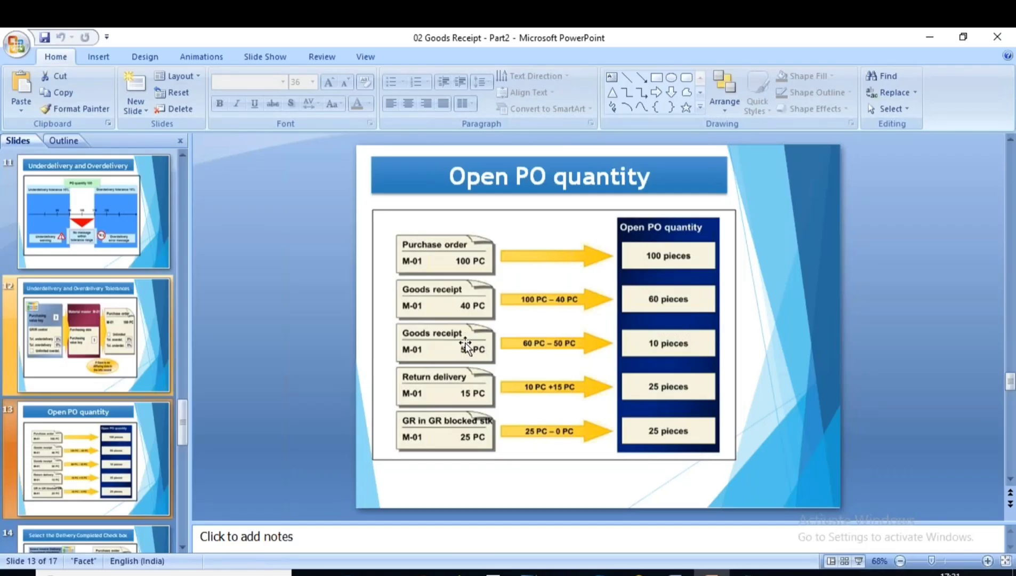
Switch back to the SAP goods receipt session and load the same purchase order for a second receipt
{"action": "key", "text": "alt+Tab"}
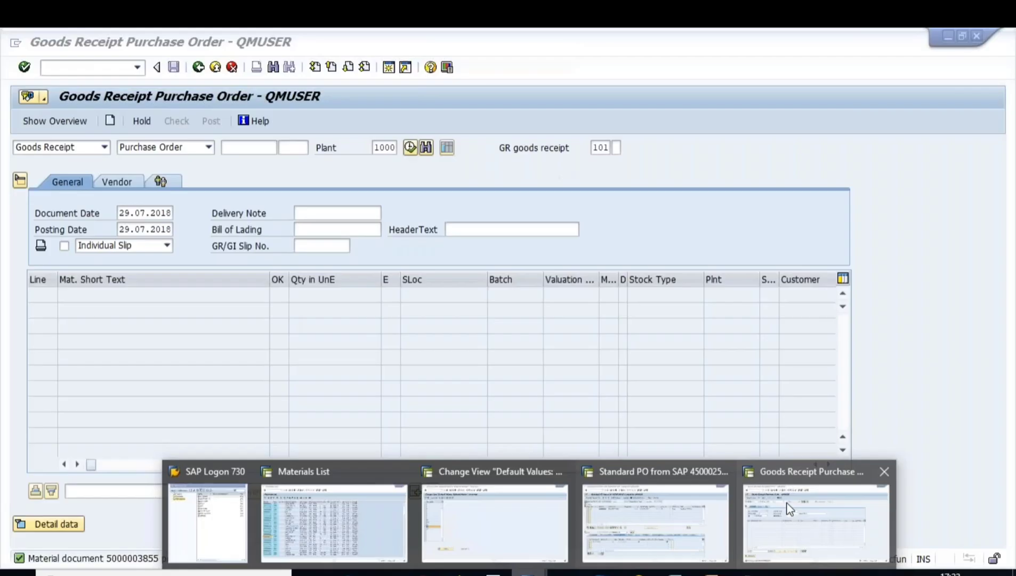
{"action": "left_click", "coordinate": [790, 509]}
{"action": "key", "text": "ctrl+v"}
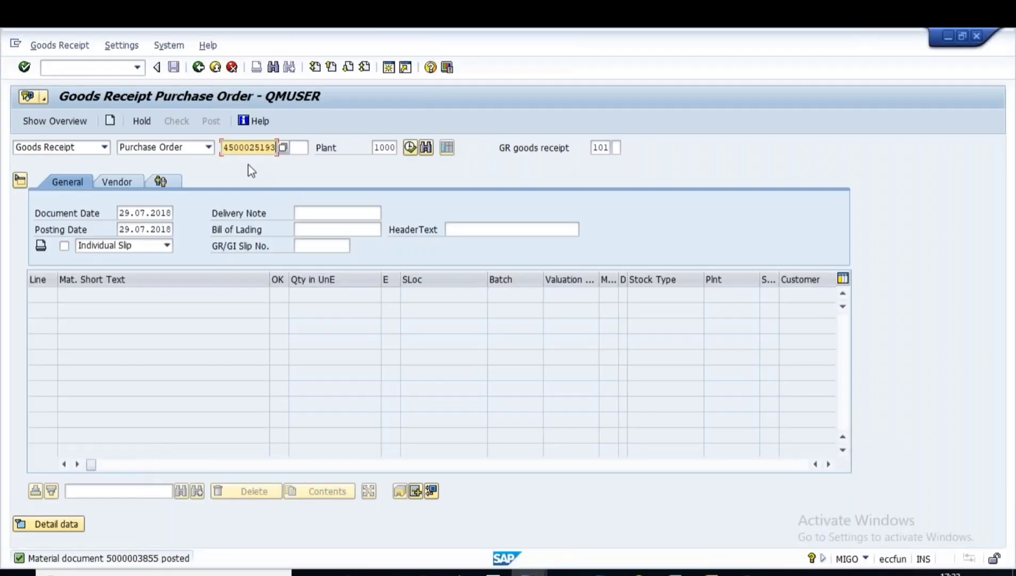
{"action": "key", "text": "Return"}
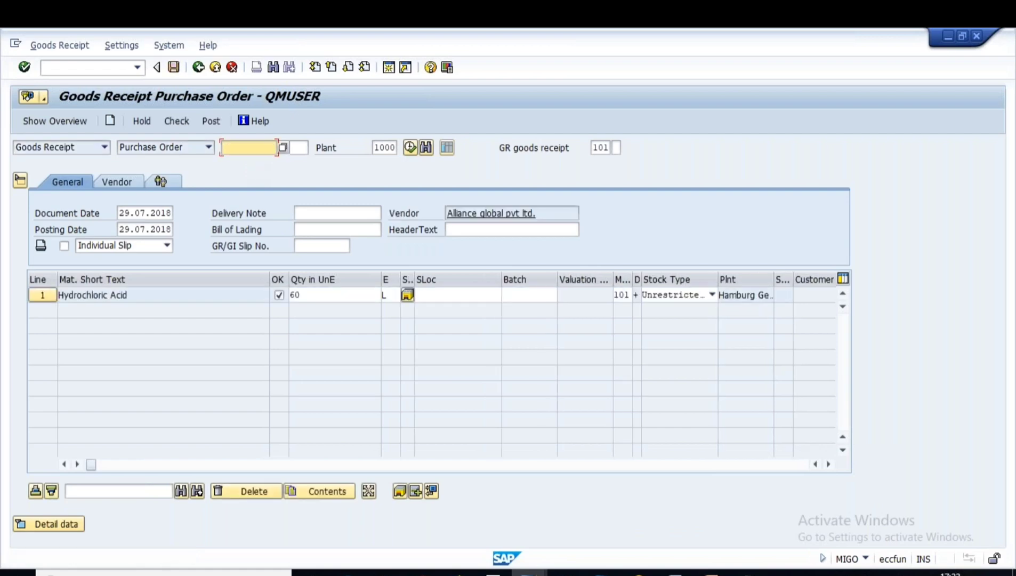
Set the second Hydrochloric Acid receipt quantity to 50 L and compare it with the Open PO quantity slide
{"action": "double_click", "coordinate": [310, 295]}
{"action": "type", "text": "50"}
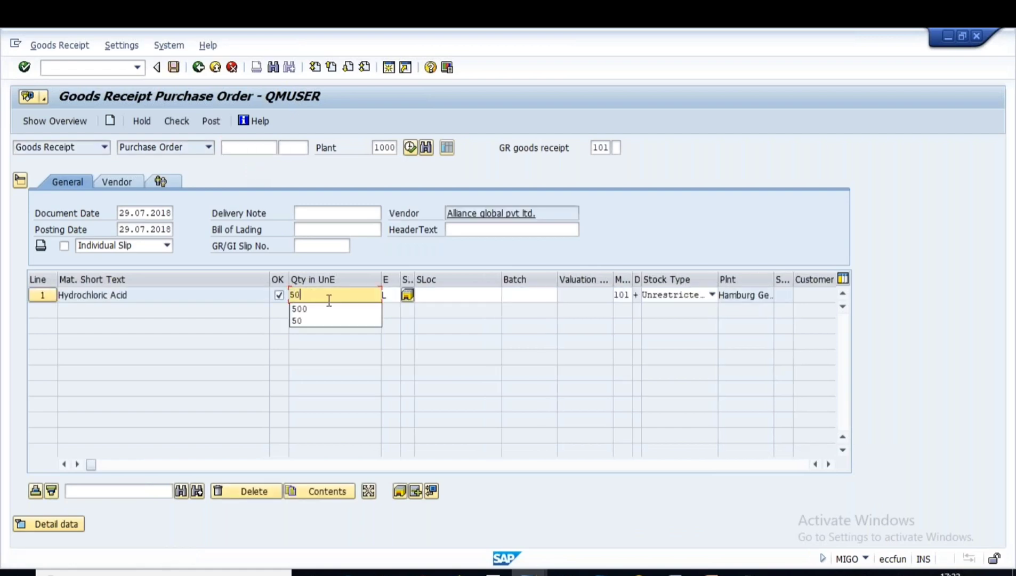
{"action": "left_click", "coordinate": [712, 574]}
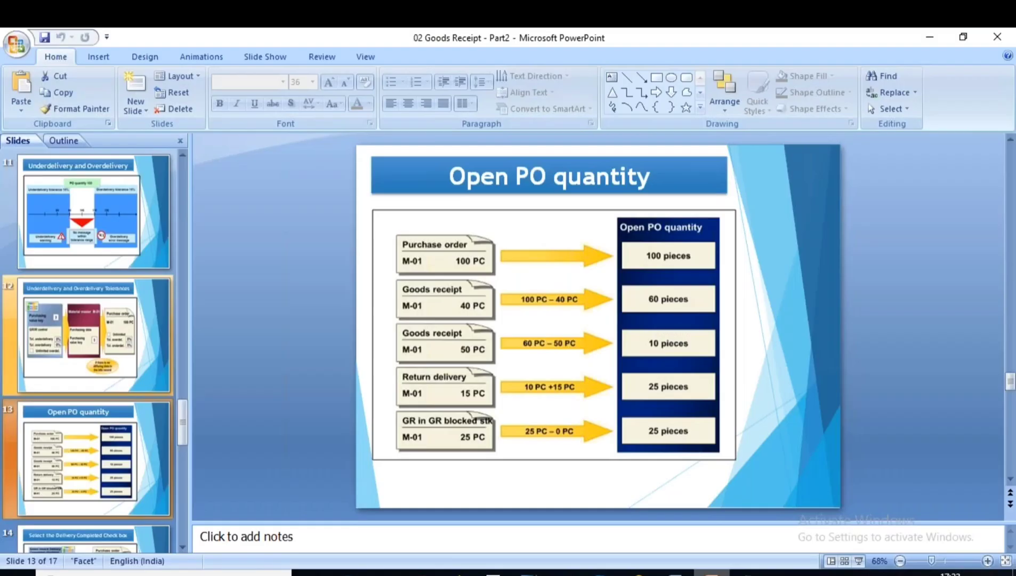
{"action": "key", "text": "alt+Tab"}
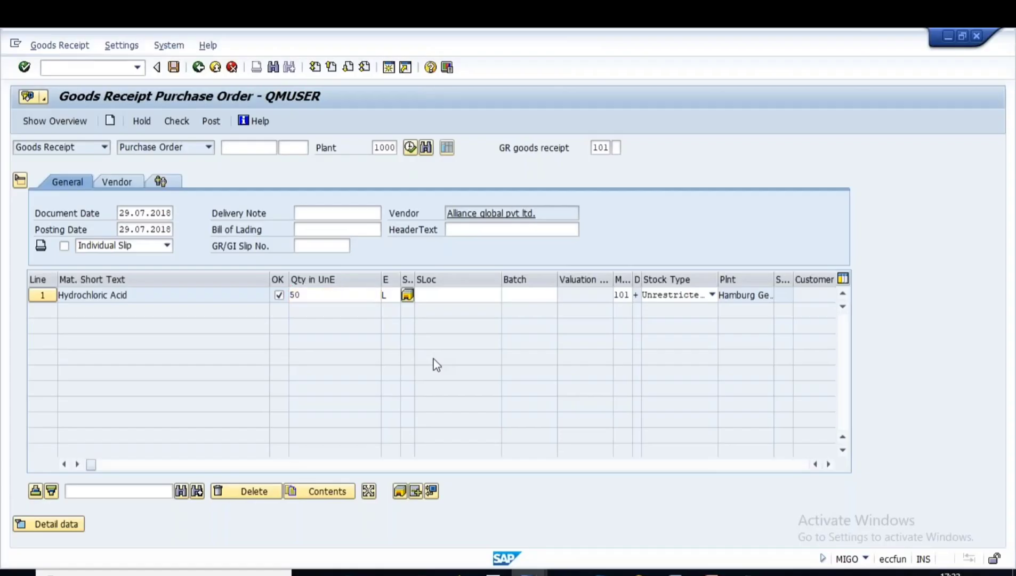
Assign storage location L000 to the 50 L Hydrochloric Acid item, check the goods receipt and post it
{"action": "left_click", "coordinate": [434, 295]}
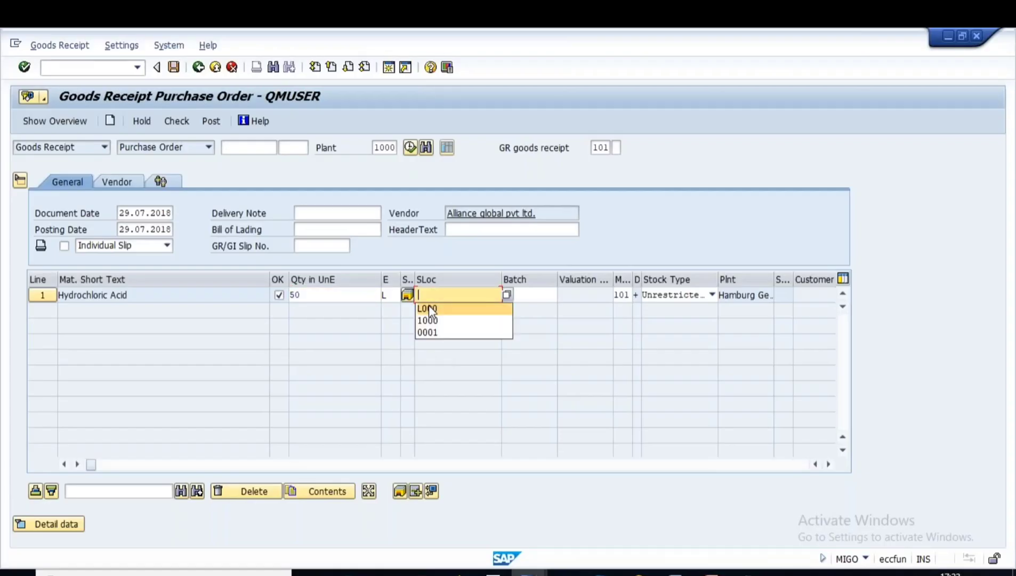
{"action": "left_click", "coordinate": [428, 309]}
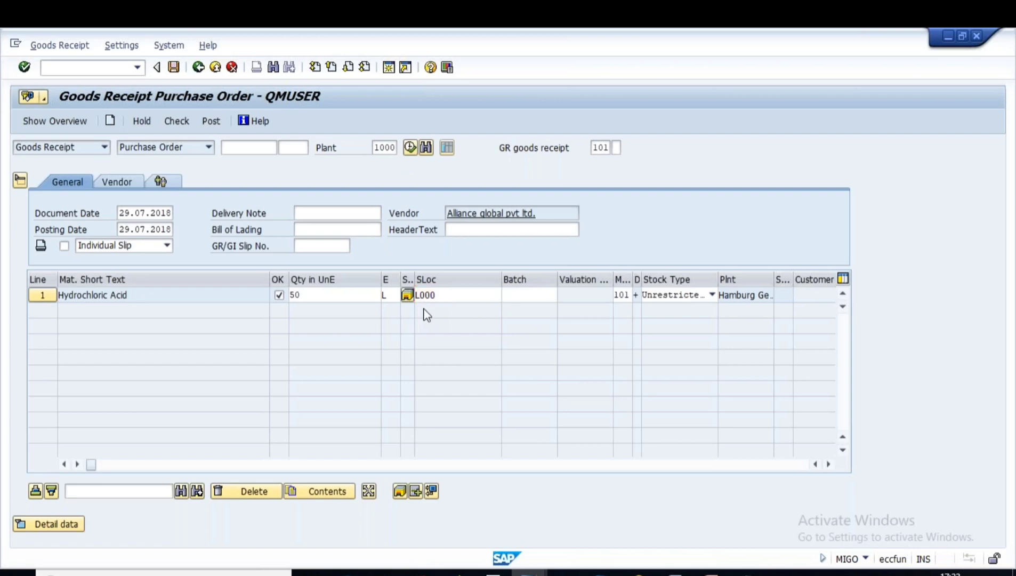
{"action": "key", "text": "Return"}
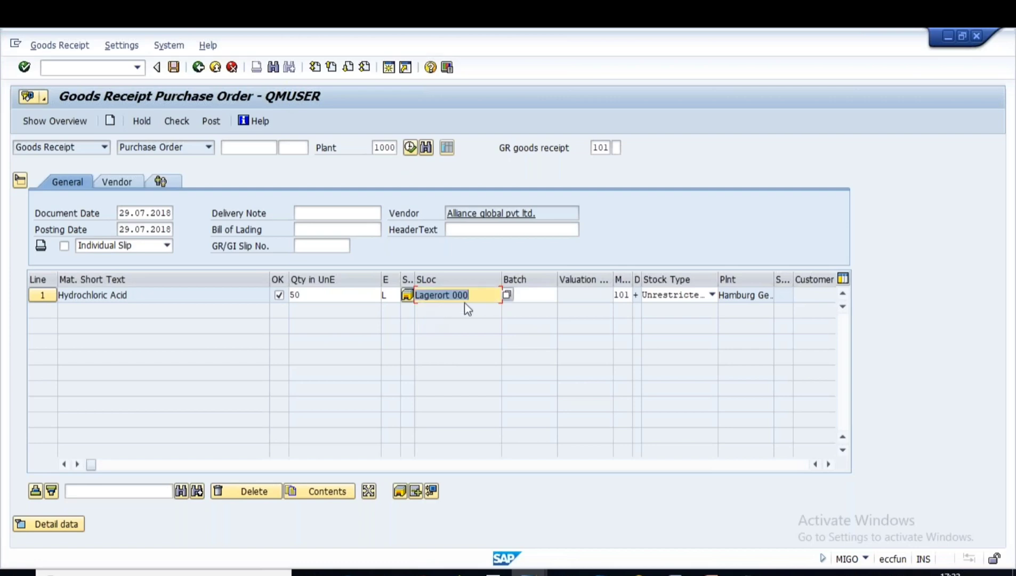
{"action": "left_click", "coordinate": [178, 120]}
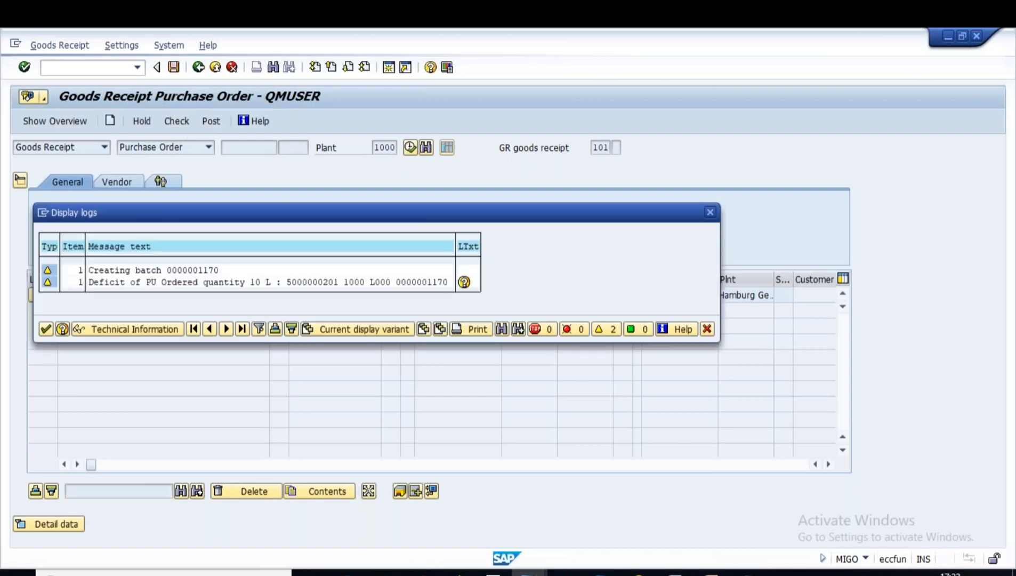
{"action": "left_click", "coordinate": [46, 329]}
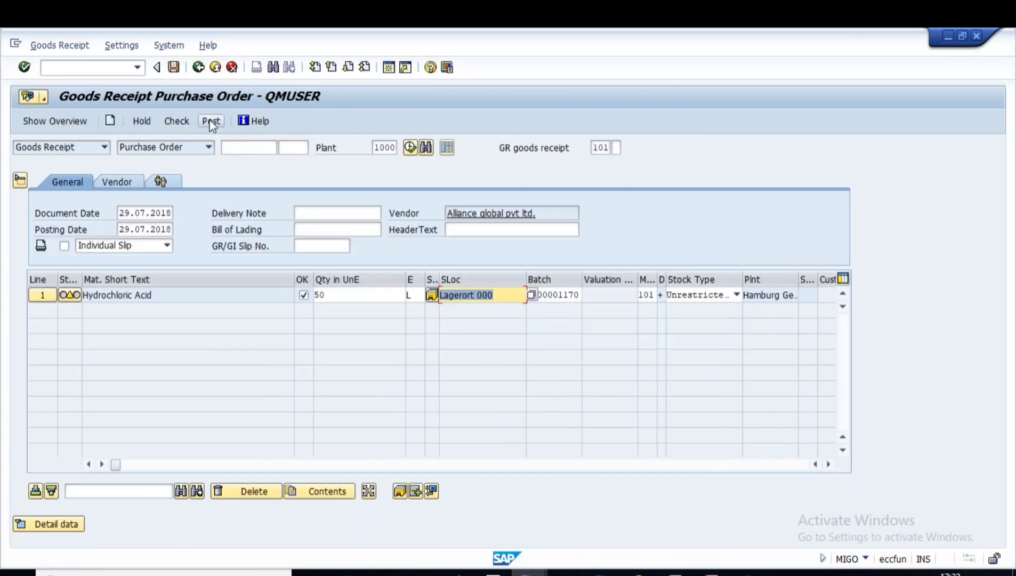
{"action": "left_click", "coordinate": [211, 121]}
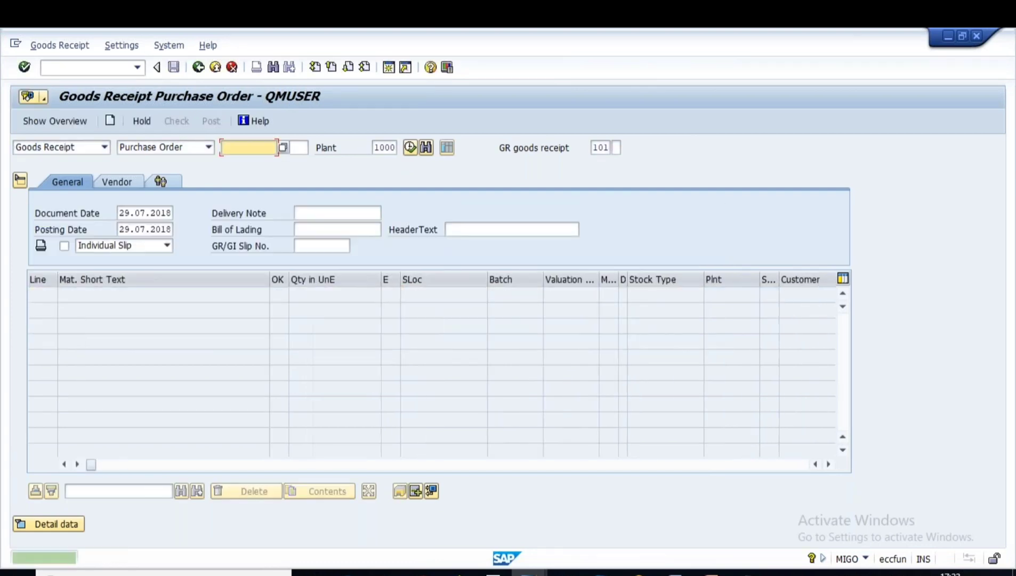
Switch to the purchase order session and redisplay the order through transaction ME23N to refresh its quantities
{"action": "mouse_move", "coordinate": [528, 572]}
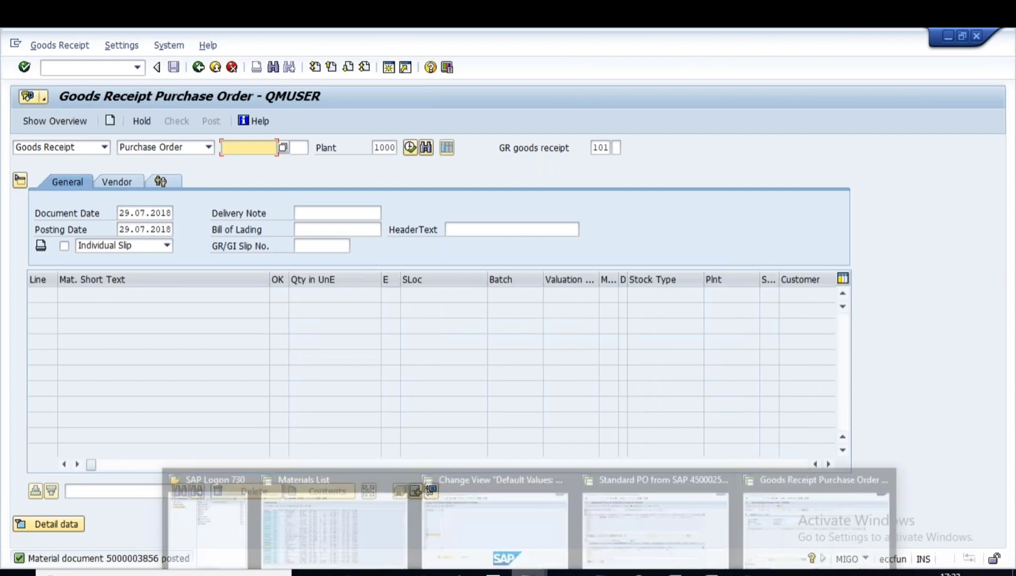
{"action": "left_click", "coordinate": [618, 515]}
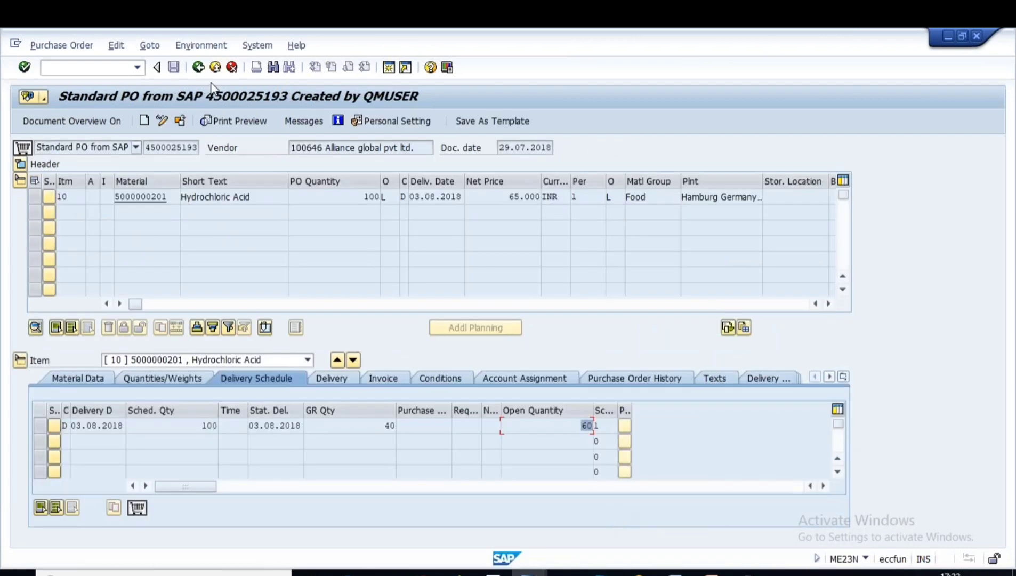
{"action": "left_click", "coordinate": [198, 67]}
{"action": "type", "text": "me"}
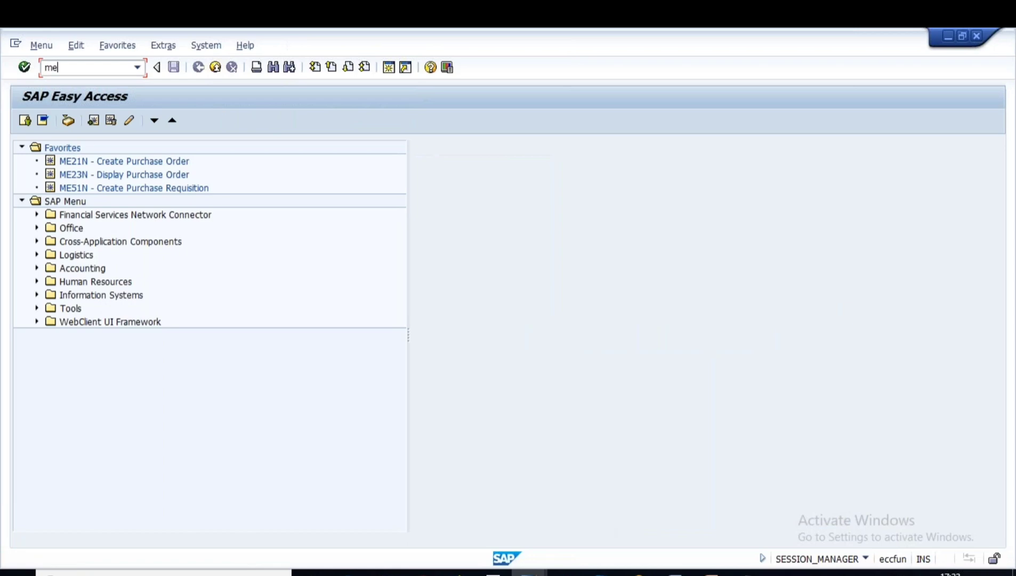
{"action": "type", "text": "23n"}
{"action": "key", "text": "Return"}
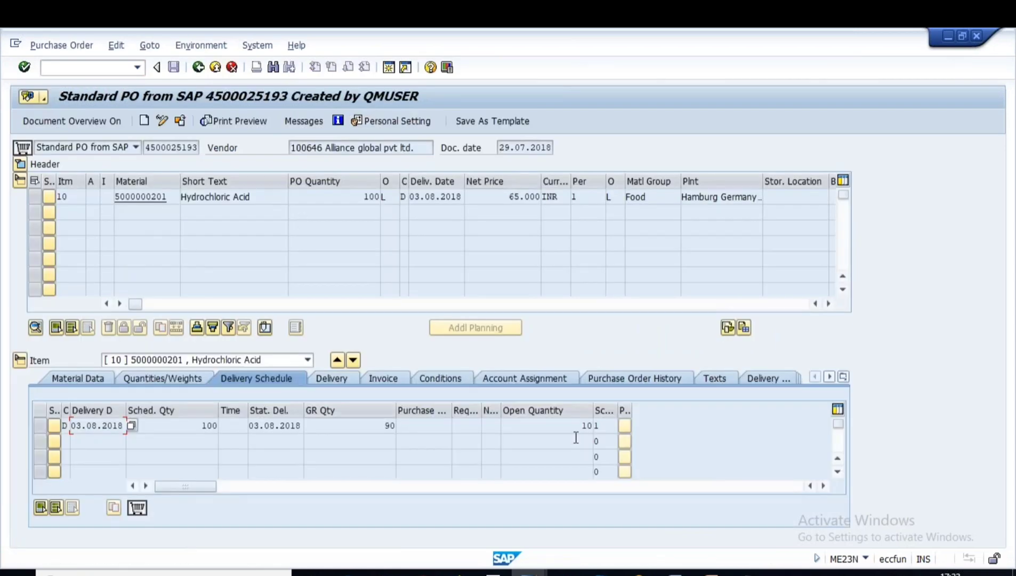
Examine the open quantity in the delivery schedule and compare it with the Open PO quantity slide in PowerPoint
{"action": "left_click_drag", "start_coordinate": [575, 425], "coordinate": [613, 425]}
{"action": "left_click", "coordinate": [576, 425]}
{"action": "left_click_drag", "start_coordinate": [576, 425], "coordinate": [647, 419]}
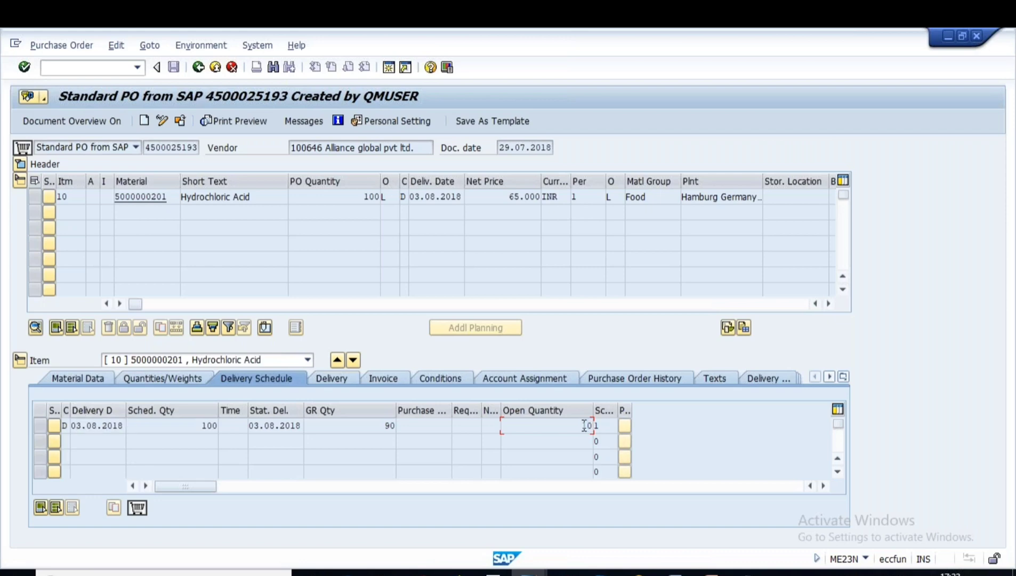
{"action": "left_click", "coordinate": [712, 574]}
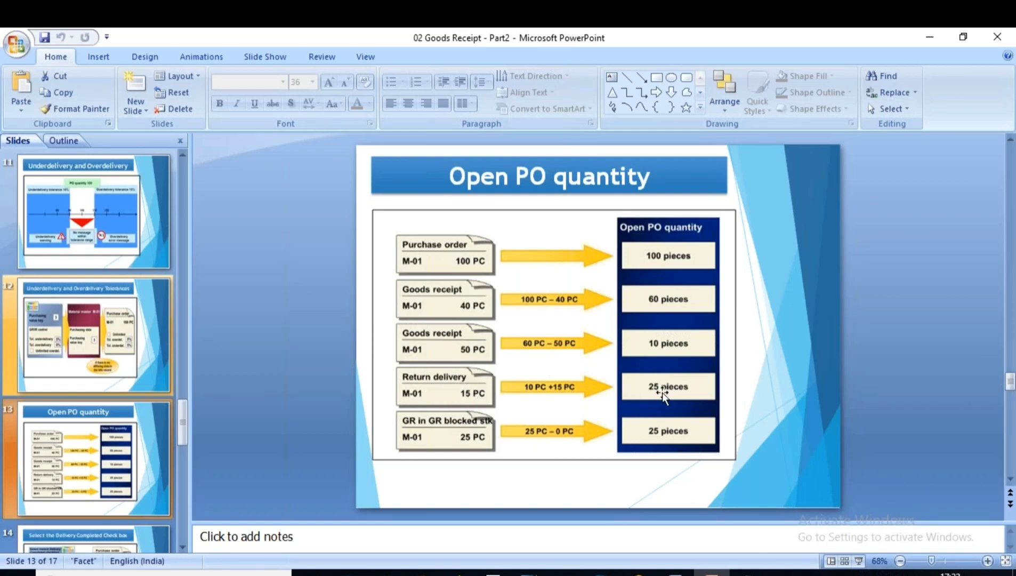
{"action": "key", "text": "alt+Tab"}
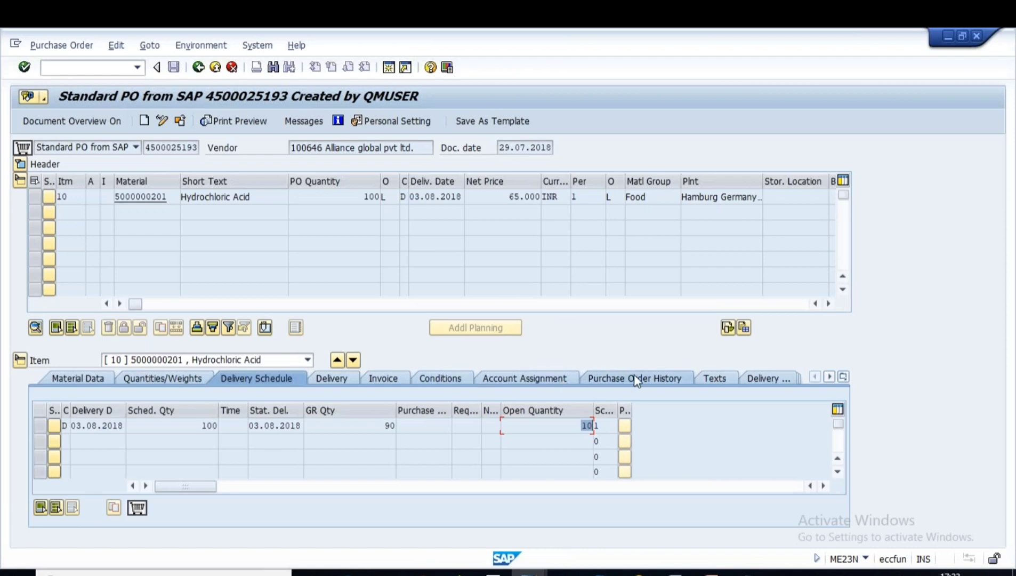
Show the purchase order history, view the material document of the 50 L receipt and return to the order
{"action": "left_click", "coordinate": [637, 378]}
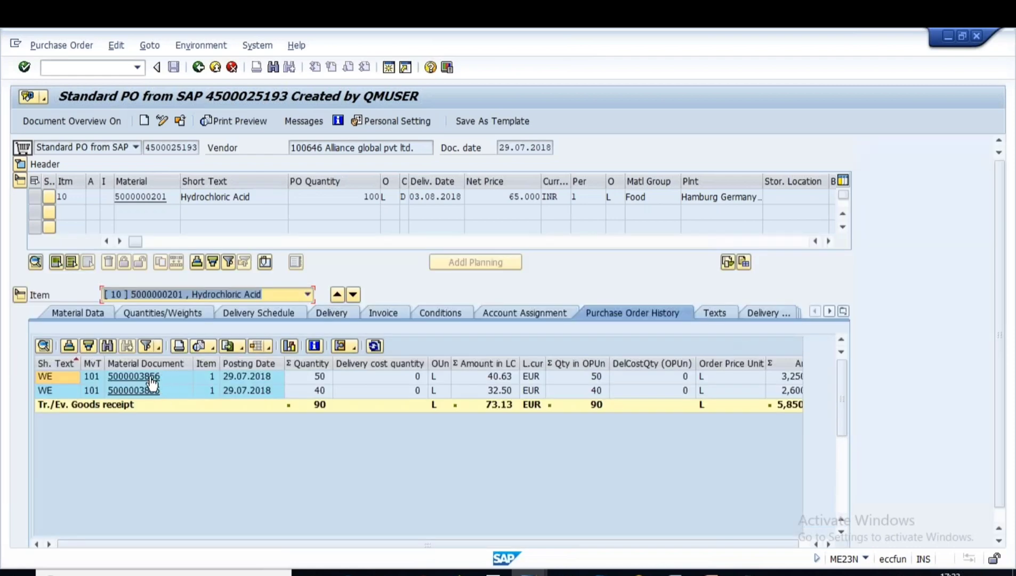
{"action": "left_click", "coordinate": [155, 377]}
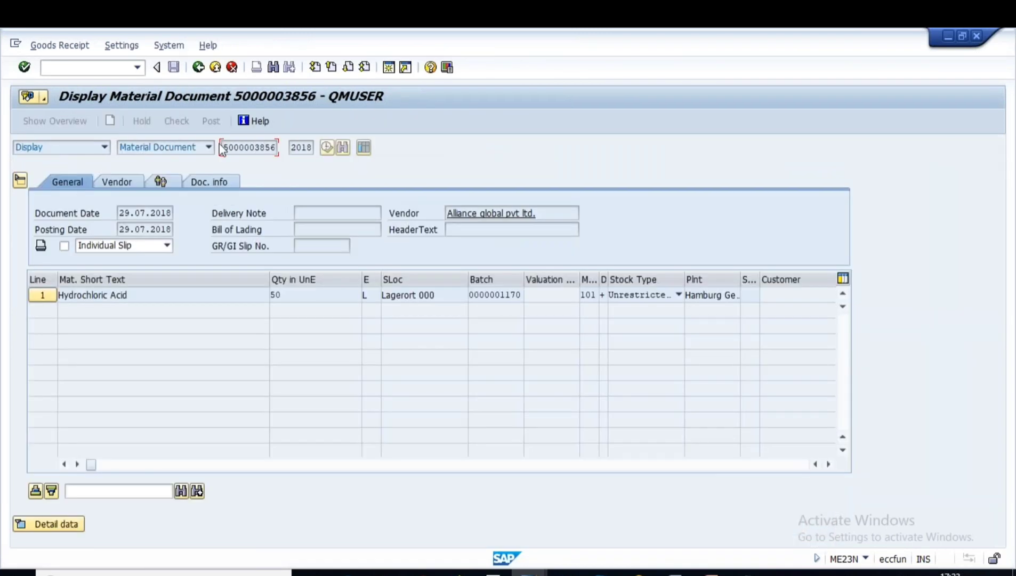
{"action": "left_click_drag", "start_coordinate": [223, 149], "coordinate": [285, 145]}
{"action": "left_click", "coordinate": [248, 260]}
{"action": "left_click", "coordinate": [198, 67]}
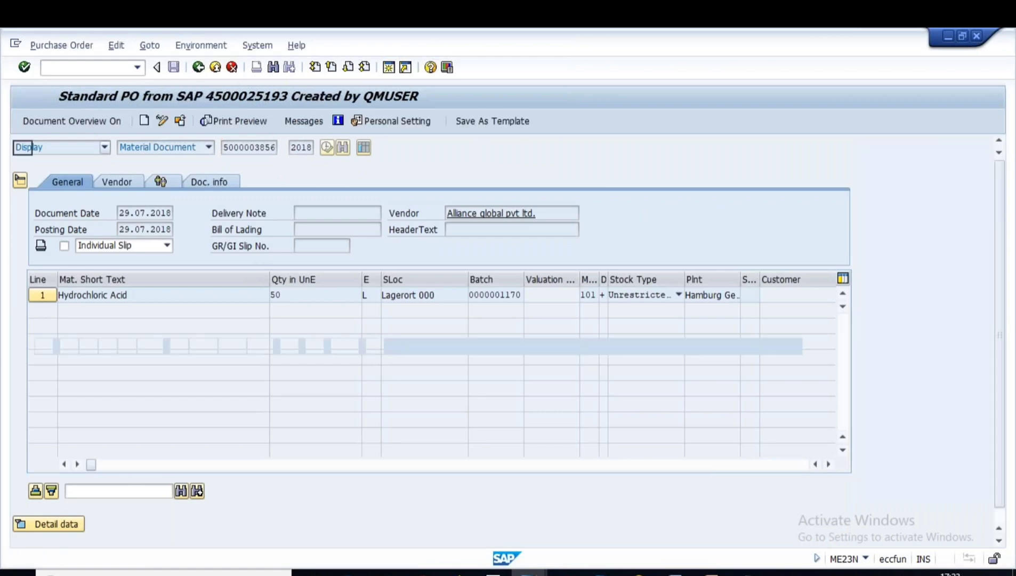
Start transaction MIGO and load the 50 L receipt's material document as a Return Delivery
{"action": "key", "text": "F3"}
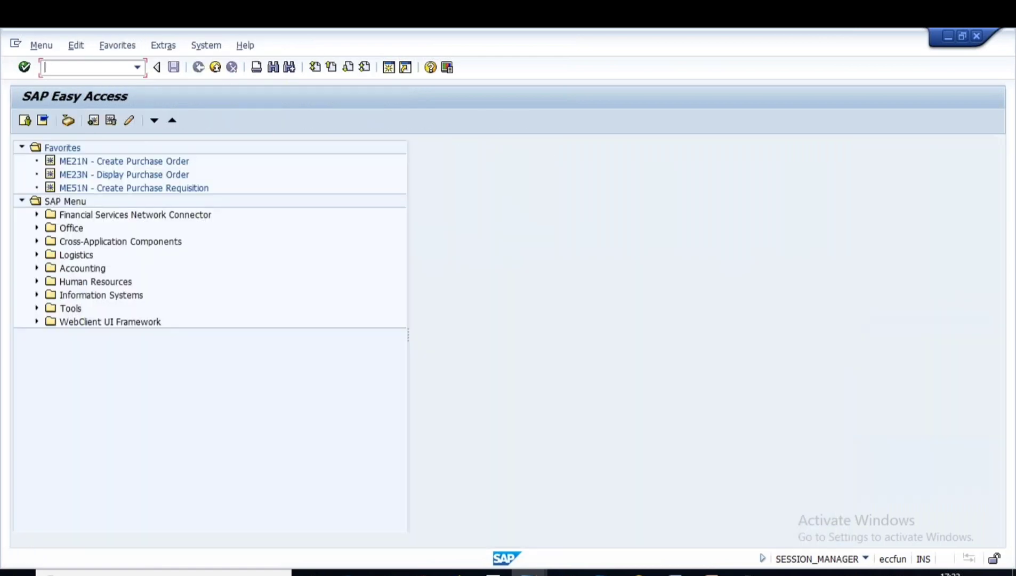
{"action": "type", "text": "migo"}
{"action": "key", "text": "Return"}
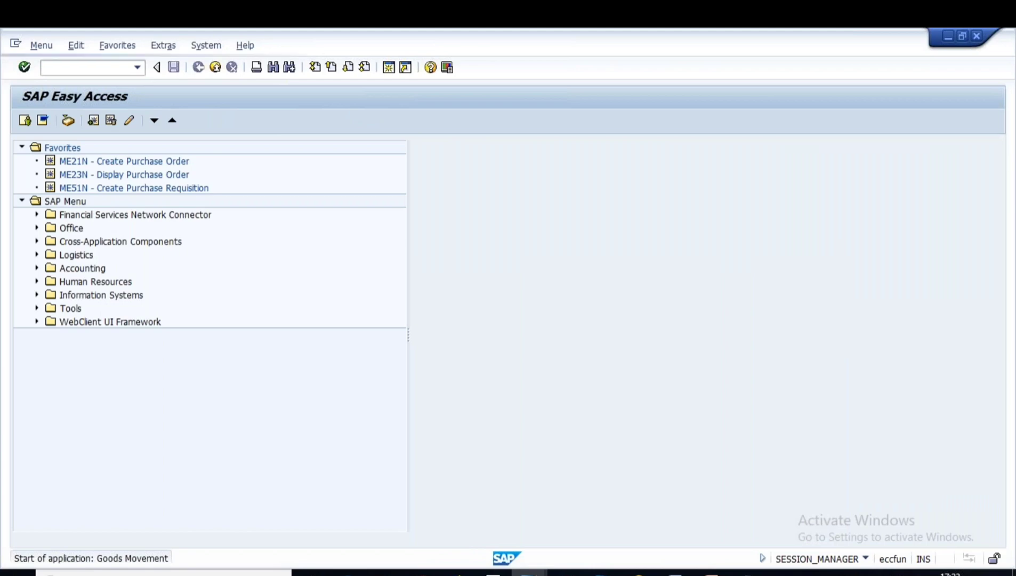
{"action": "left_click", "coordinate": [104, 148]}
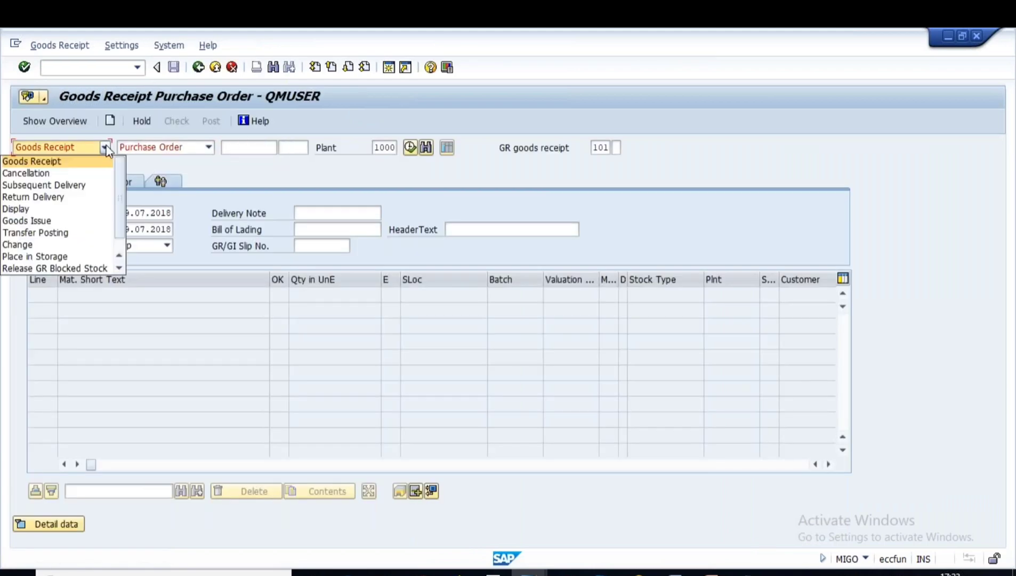
{"action": "left_click", "coordinate": [53, 198]}
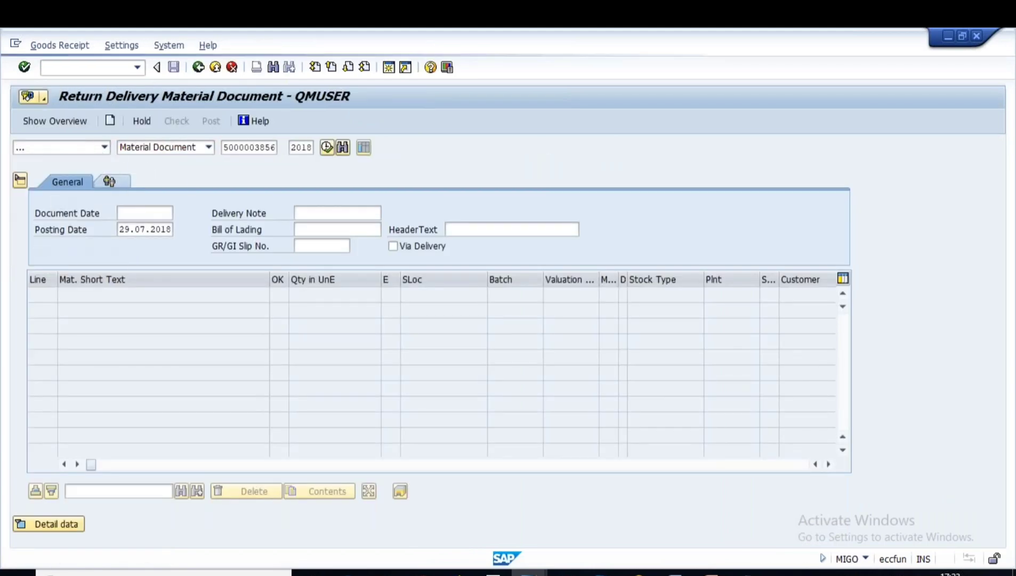
{"action": "key", "text": "Return"}
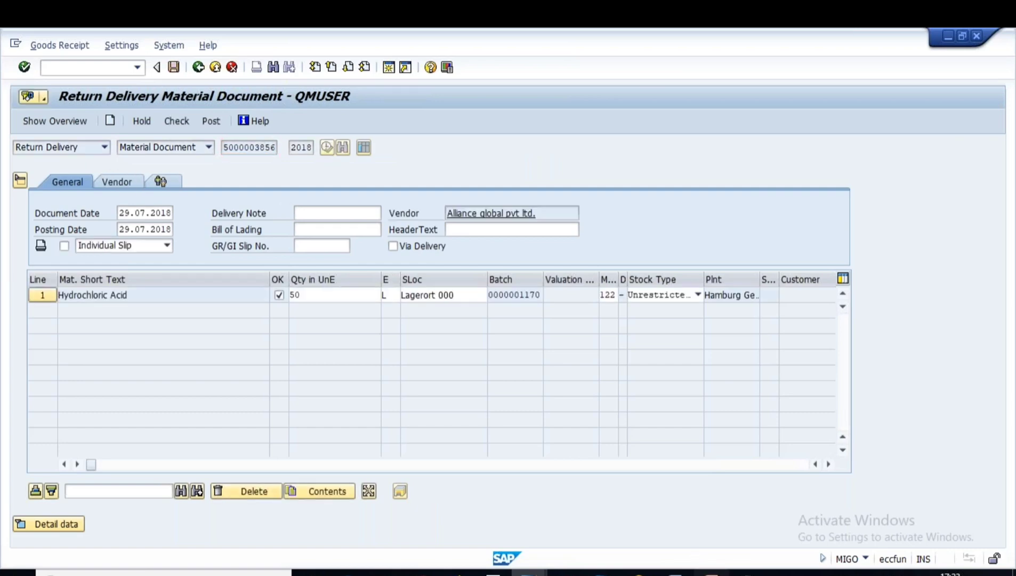
Consult the return delivery on the Open PO quantity slide, set the return quantity to 15 L and check the document
{"action": "left_click", "coordinate": [712, 572]}
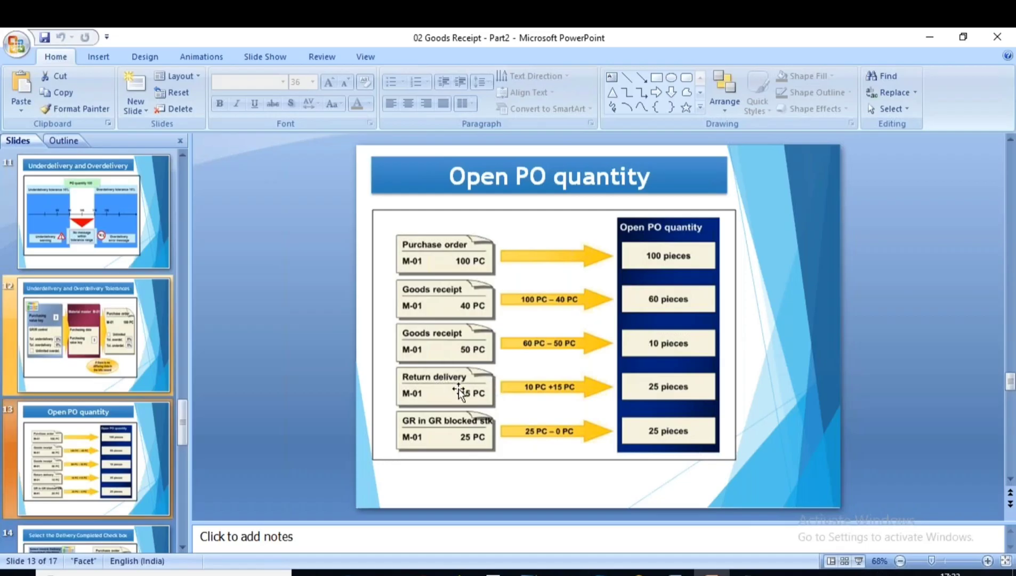
{"action": "key", "text": "alt+Tab"}
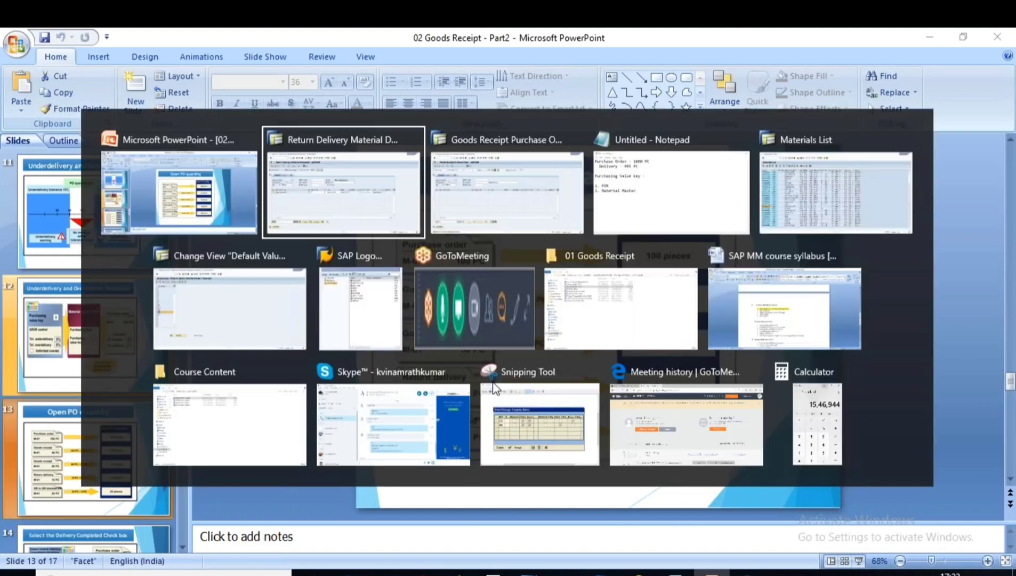
{"action": "type", "text": "15"}
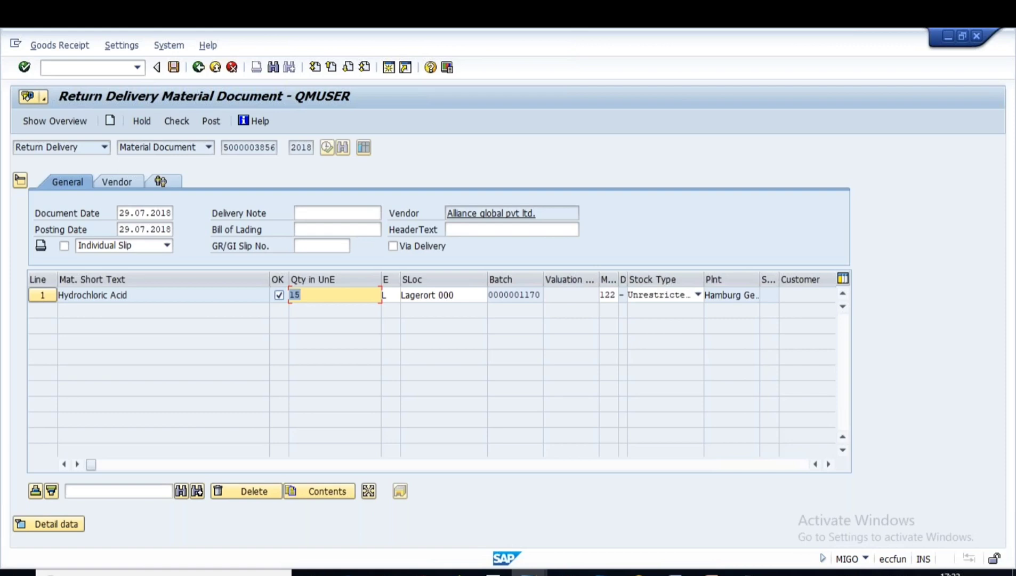
{"action": "left_click", "coordinate": [177, 124]}
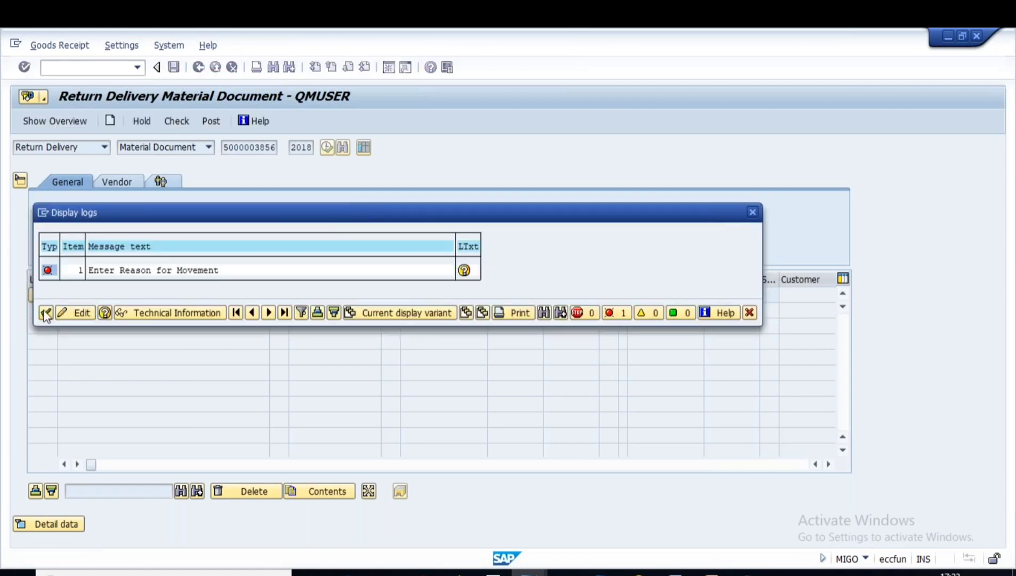
{"action": "left_click", "coordinate": [45, 313]}
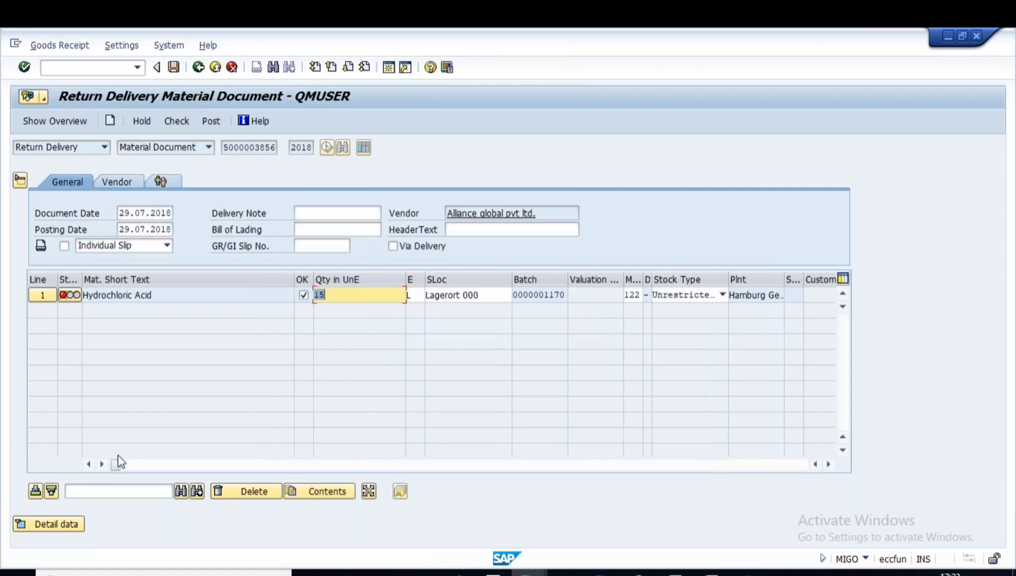
Enter reason for movement 0003 (Damaged) for the Hydrochloric Acid item, recheck the return delivery and post it
{"action": "left_click_drag", "start_coordinate": [118, 464], "coordinate": [473, 466]}
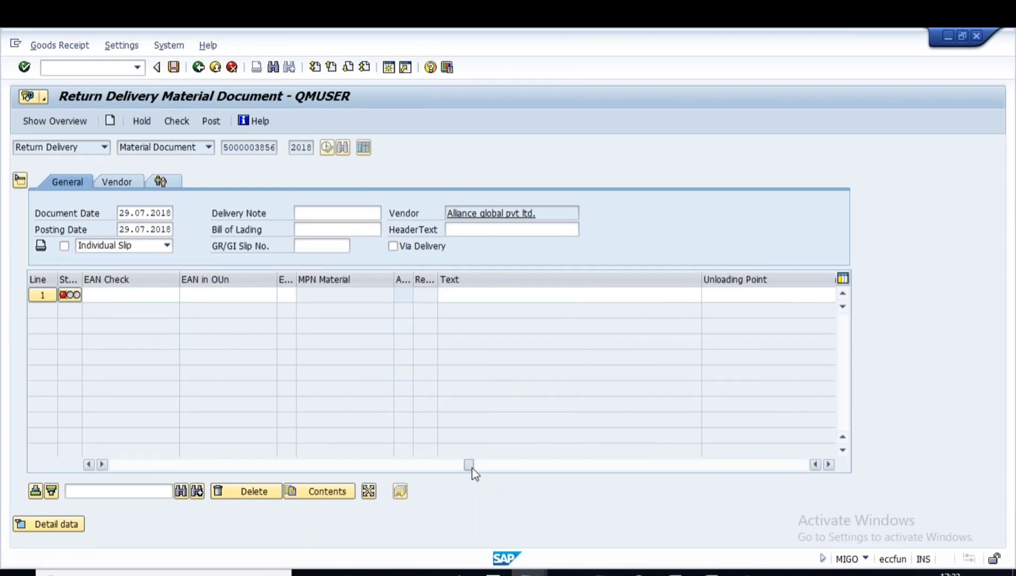
{"action": "left_click_drag", "start_coordinate": [469, 465], "coordinate": [597, 466]}
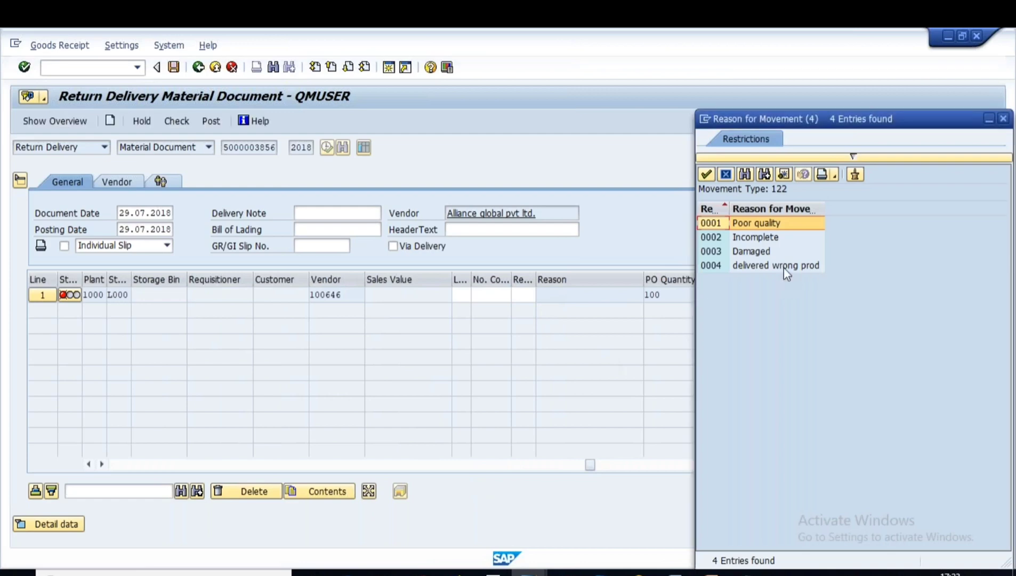
{"action": "left_click", "coordinate": [734, 252]}
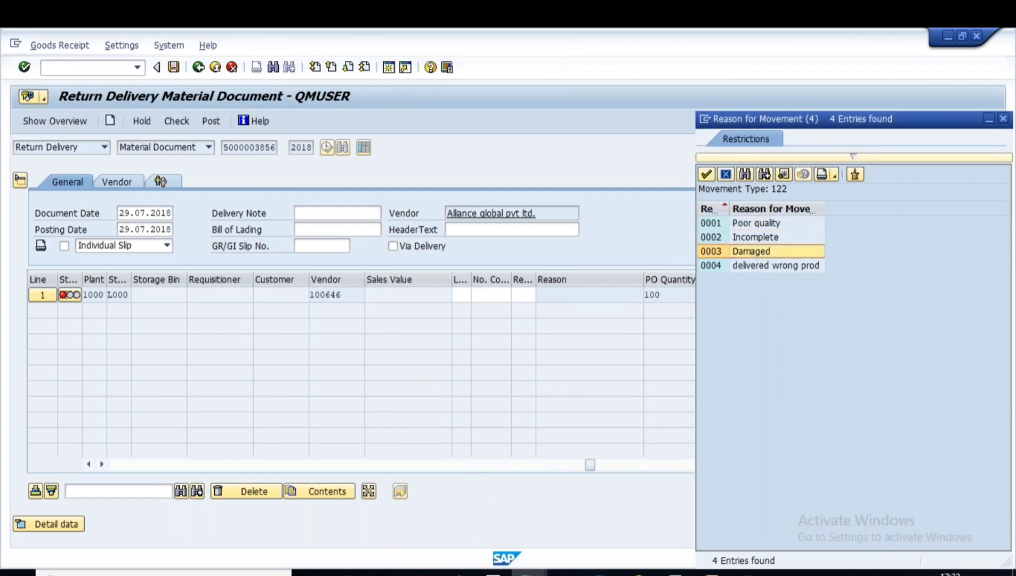
{"action": "double_click", "coordinate": [734, 252]}
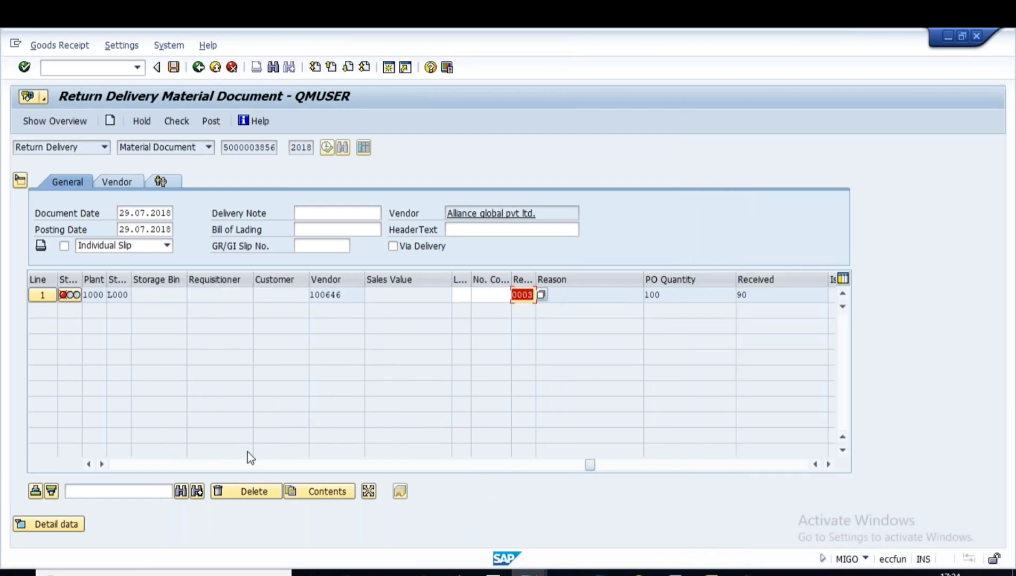
{"action": "key", "text": "Return"}
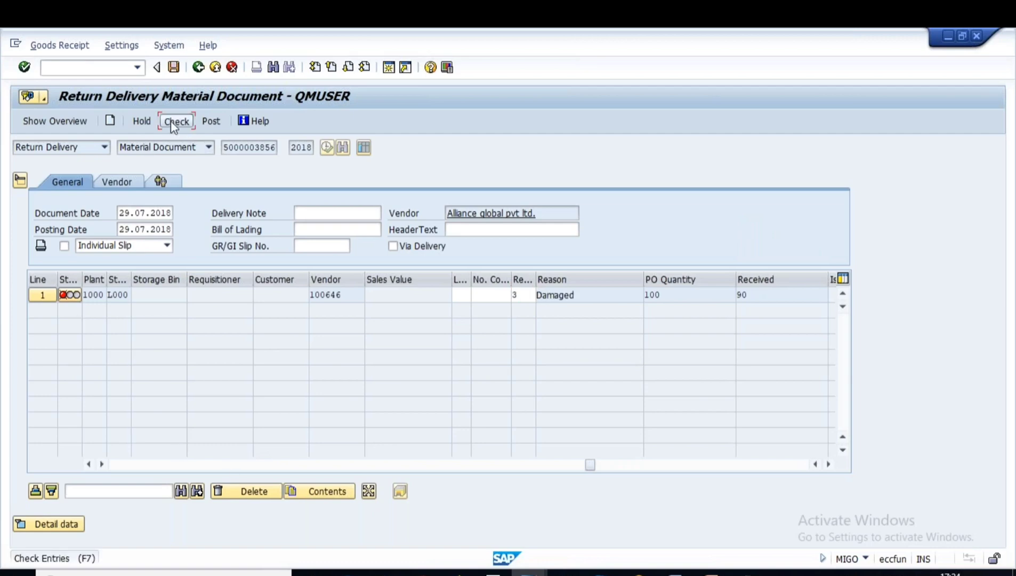
{"action": "left_click", "coordinate": [170, 121]}
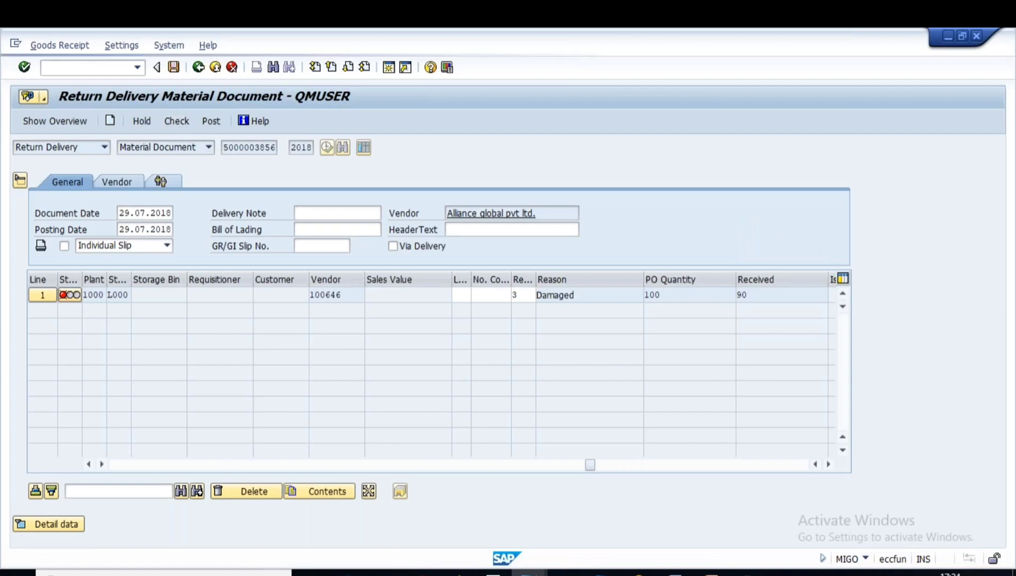
{"action": "left_click", "coordinate": [171, 67]}
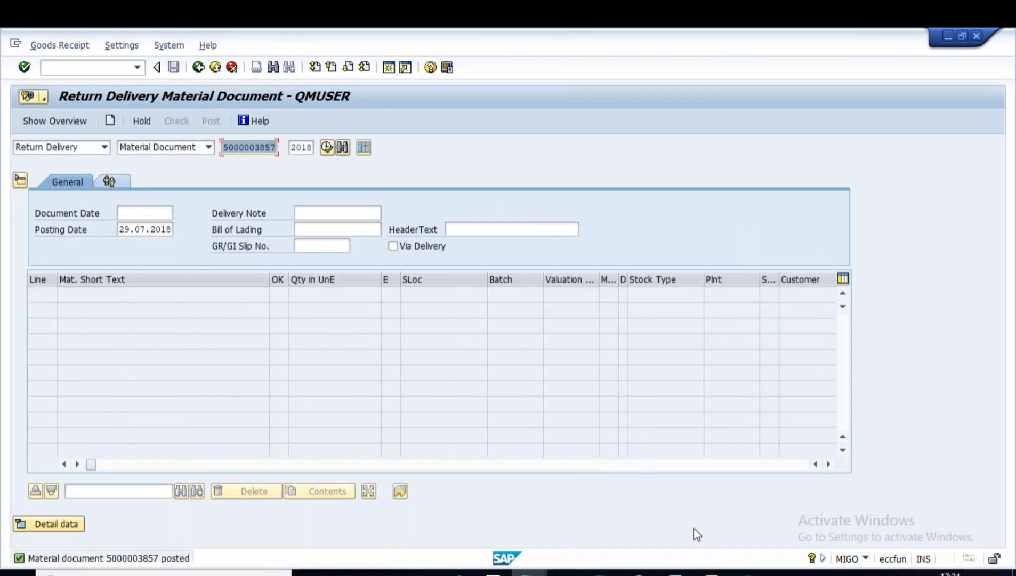
Reopen the purchase order with transaction ME23N and examine the open quantity in the Hydrochloric Acid item's delivery schedule
{"action": "left_click", "coordinate": [528, 572]}
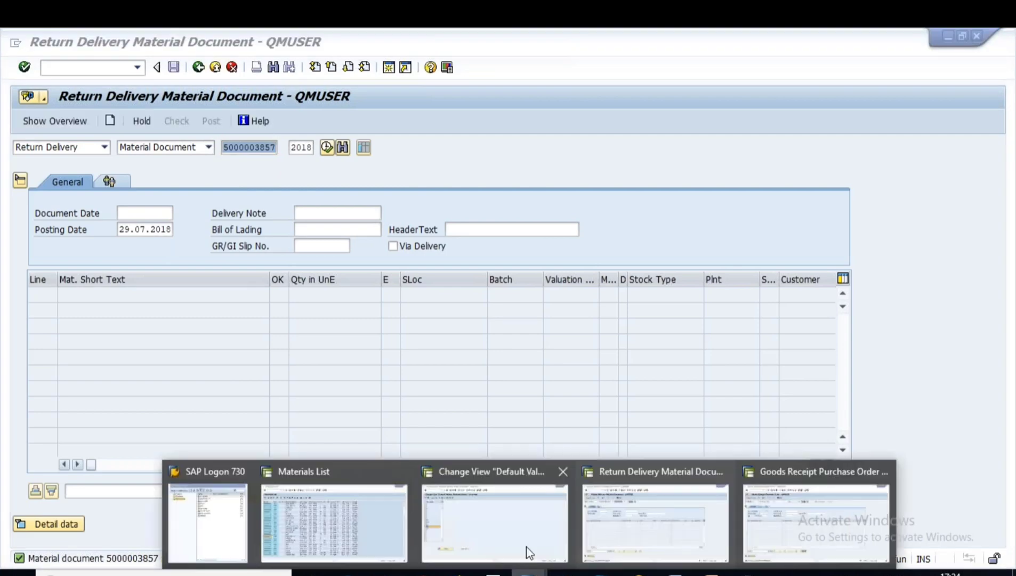
{"action": "left_click", "coordinate": [799, 497]}
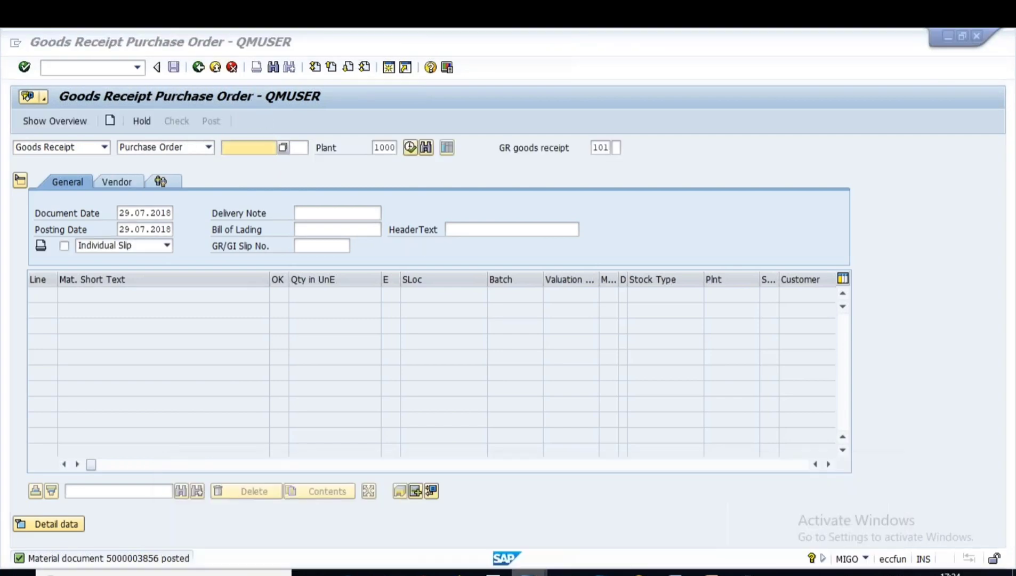
{"action": "left_click", "coordinate": [528, 571]}
{"action": "left_click", "coordinate": [658, 499]}
{"action": "left_click", "coordinate": [215, 67]}
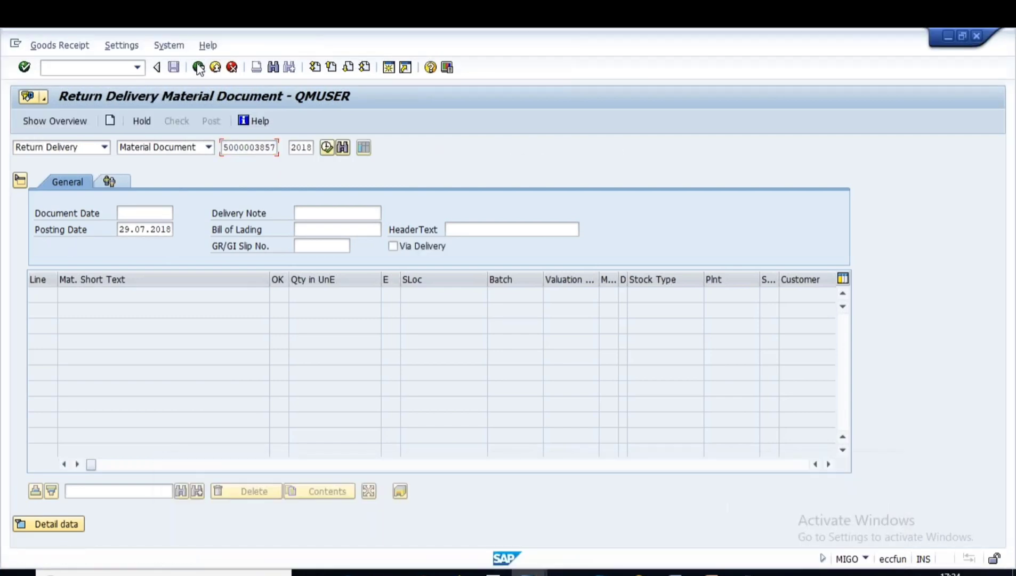
{"action": "type", "text": "me23n"}
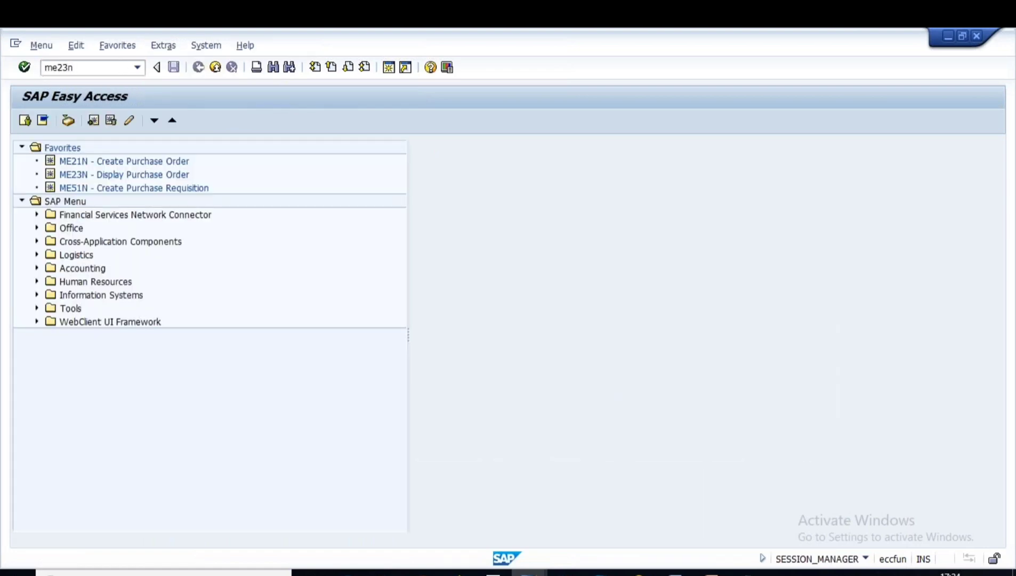
{"action": "key", "text": "Return"}
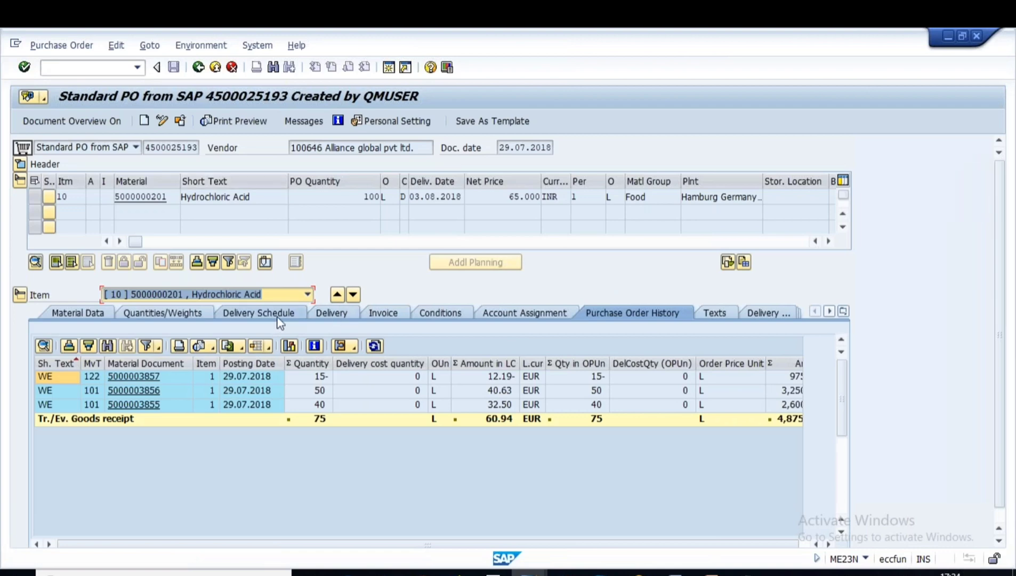
{"action": "left_click", "coordinate": [258, 313]}
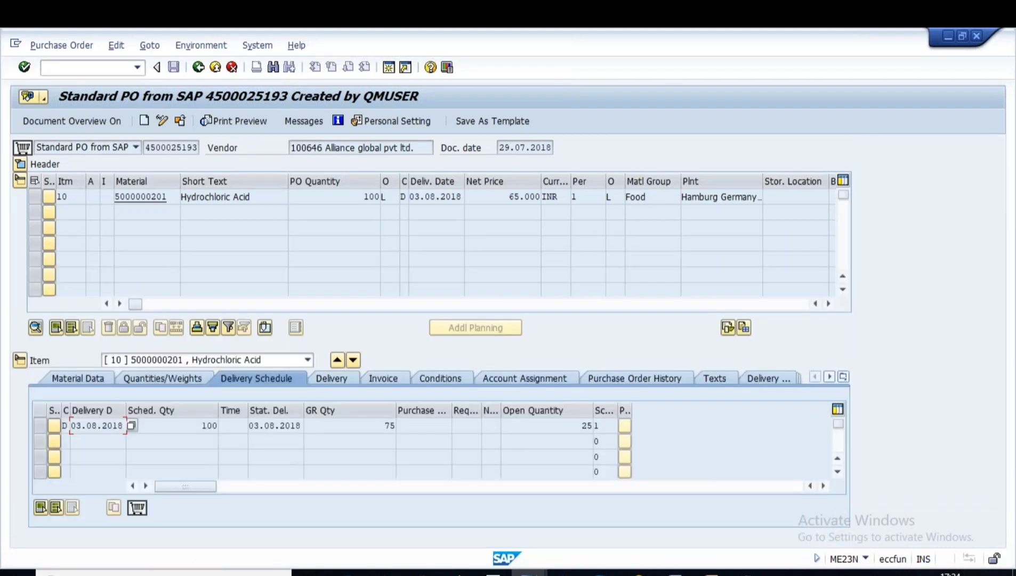
{"action": "double_click", "coordinate": [584, 425]}
Switch to PowerPoint and show slide 14 about selecting the Delivery Completed check box
{"action": "left_click", "coordinate": [712, 573]}
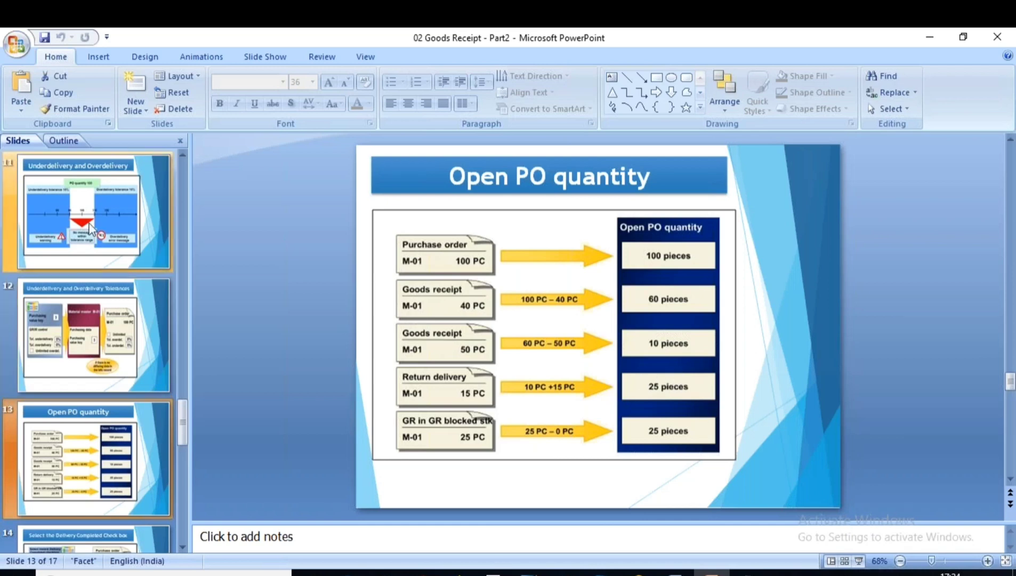
{"action": "scroll", "coordinate": [119, 462], "scroll_direction": "down", "scroll_amount": 3}
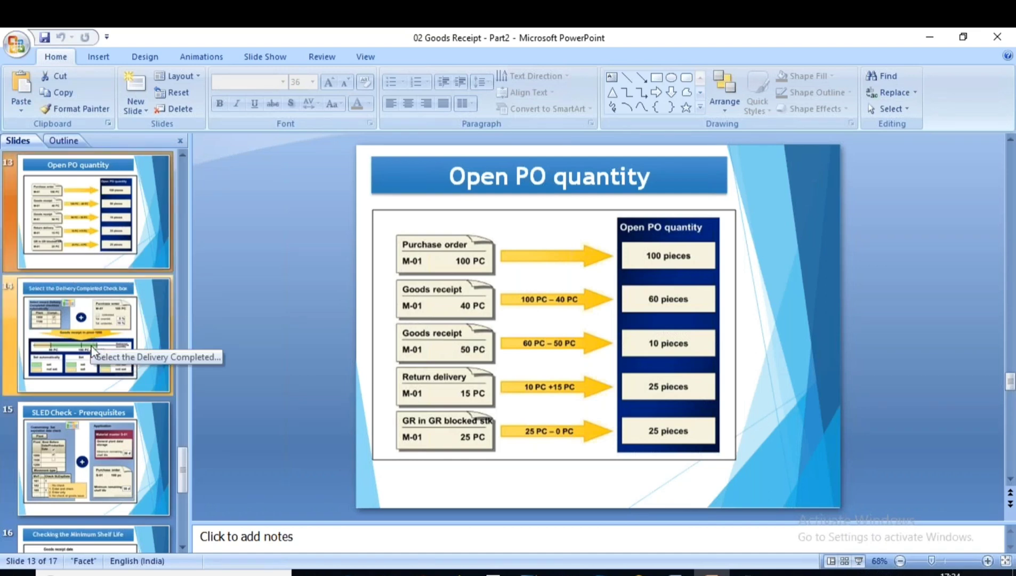
{"action": "left_click", "coordinate": [66, 348]}
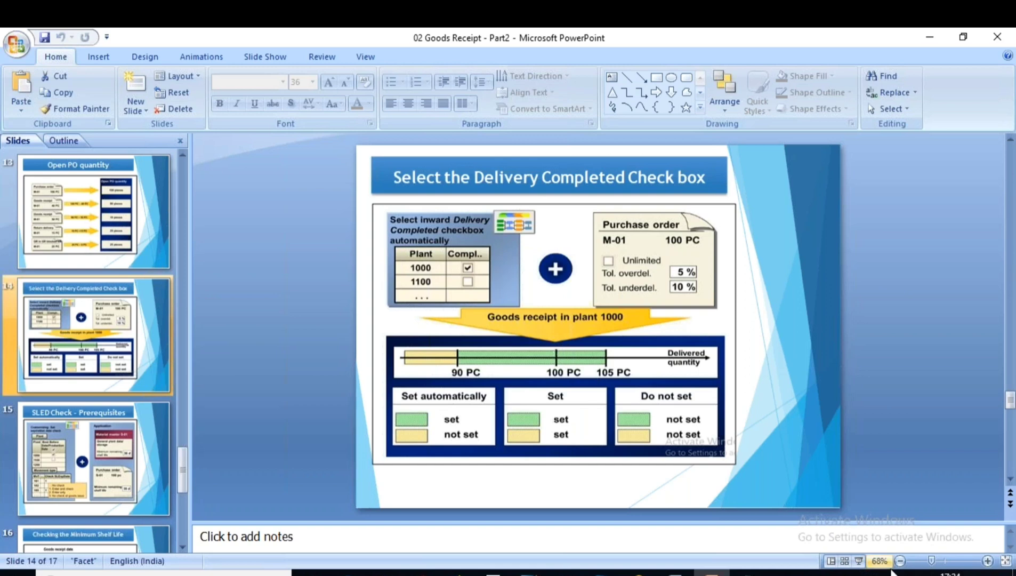
Switch to Notepad, delete the Purchasing Value Key, PIR and Material Master notes, and indent the 1000 PC quantity and the Delivery line
{"action": "key", "text": "alt+Tab"}
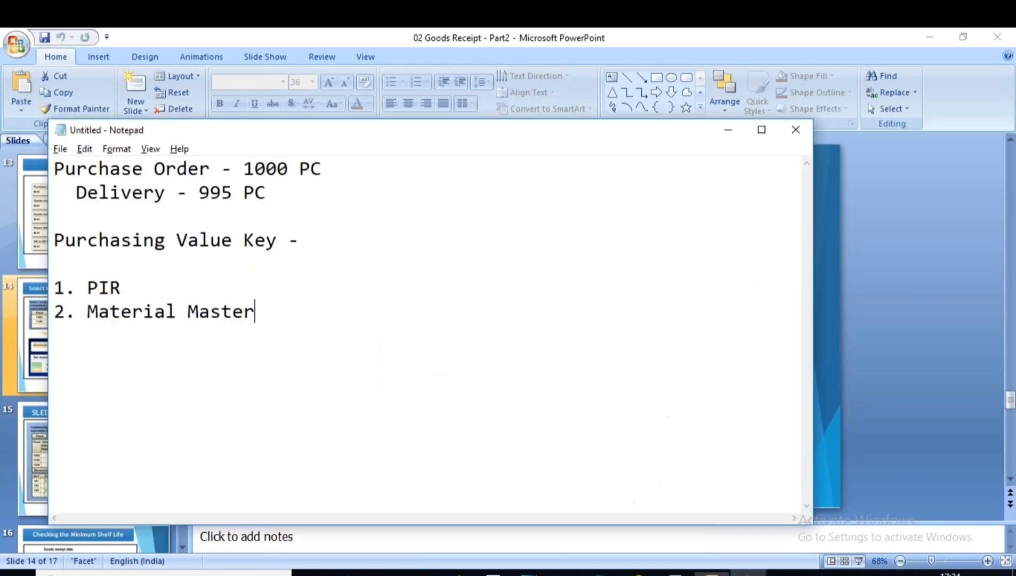
{"action": "left_click_drag", "start_coordinate": [256, 311], "coordinate": [51, 243]}
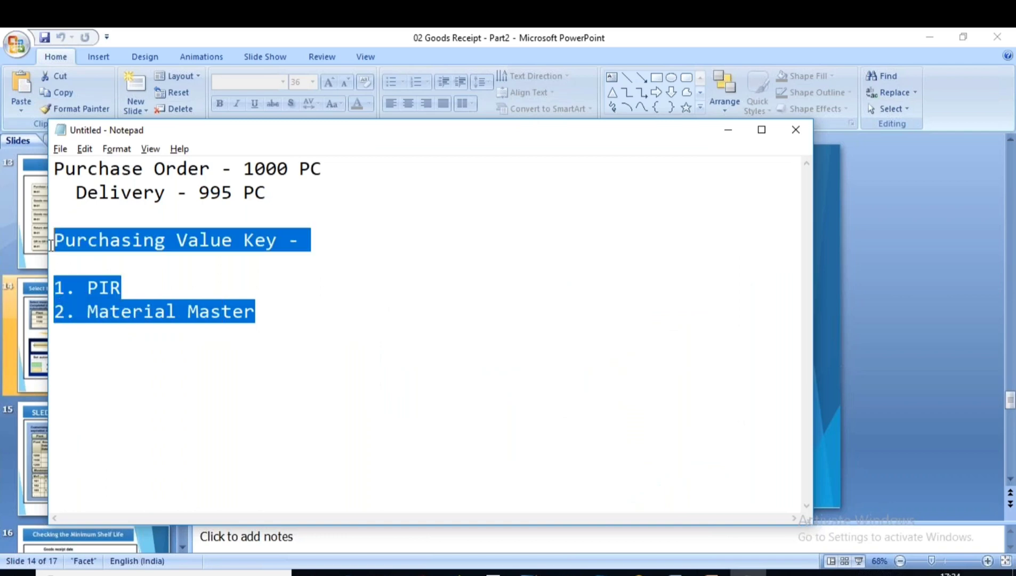
{"action": "key", "text": "BackSpace"}
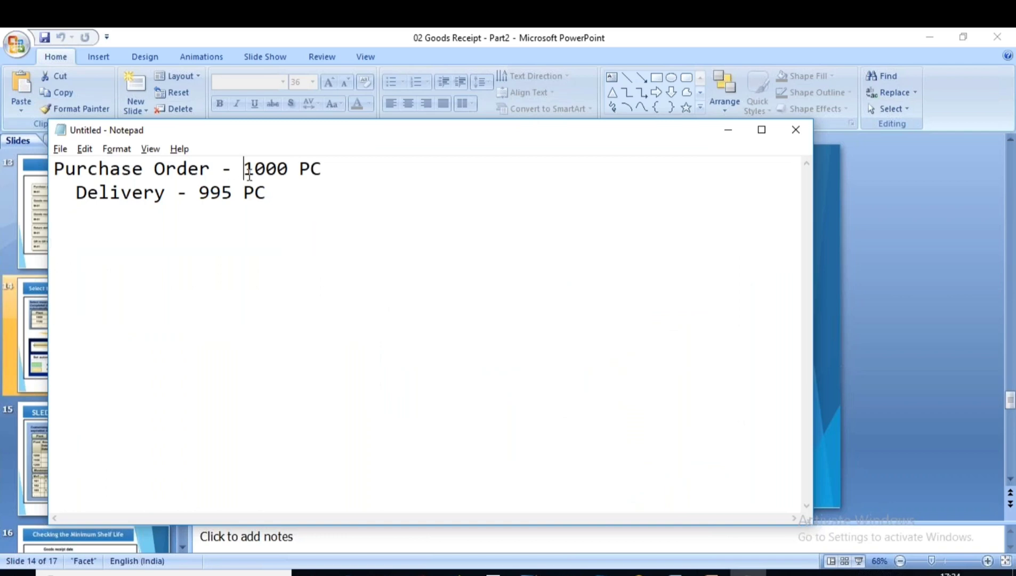
{"action": "left_click_drag", "start_coordinate": [245, 169], "coordinate": [287, 170]}
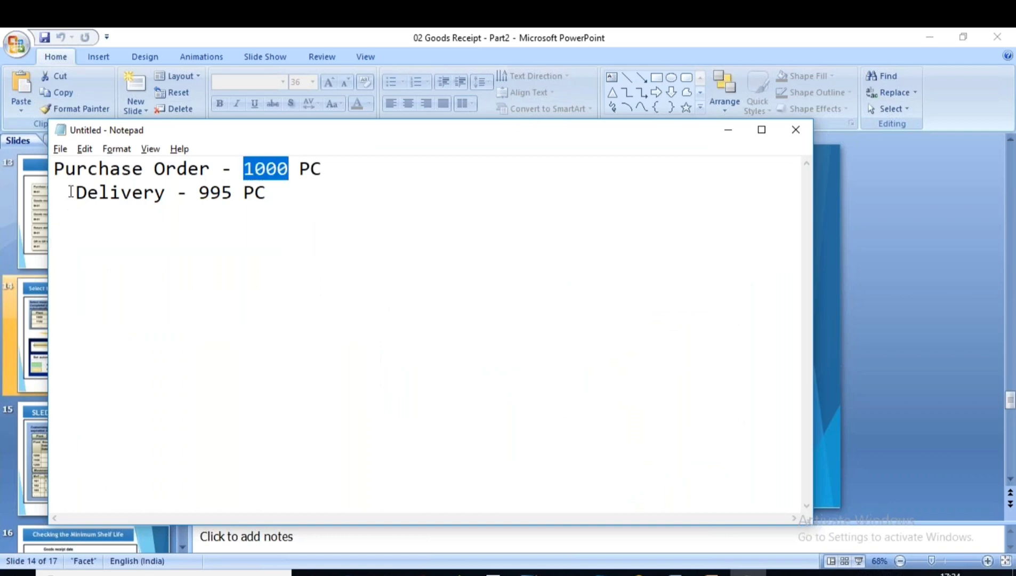
{"action": "type", "text": "1000"}
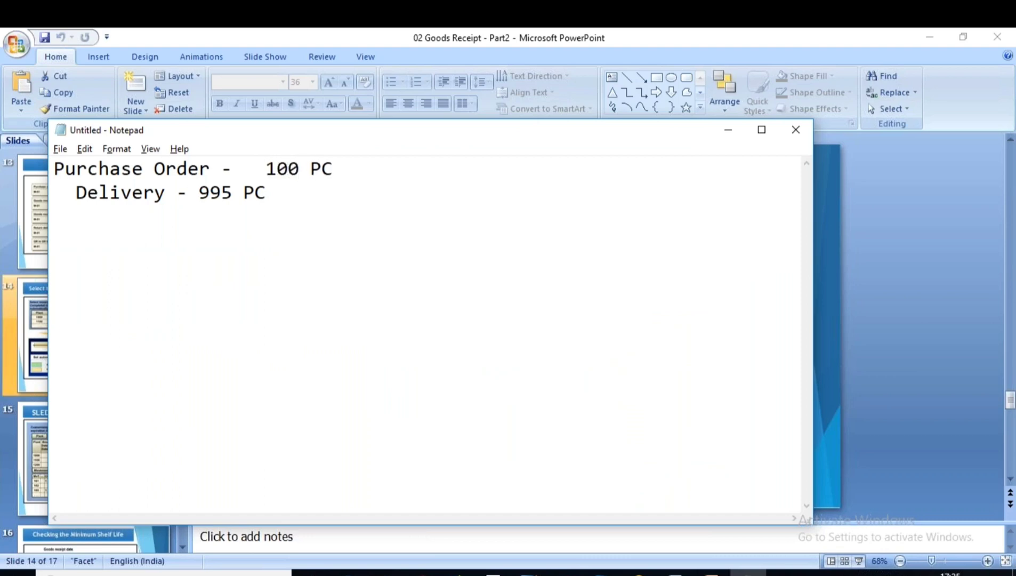
{"action": "key", "text": "Right"}
{"action": "key", "text": "Right"}
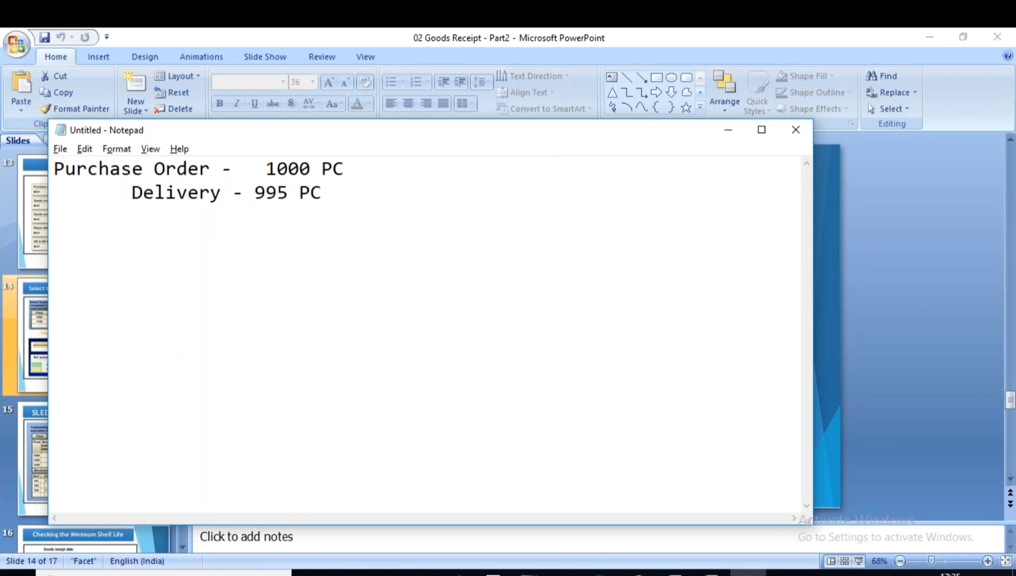
Add an indented line reading "pending - 5 PC" below the Delivery line
{"action": "left_click", "coordinate": [342, 197]}
{"action": "key", "text": "Return"}
{"action": "key", "text": "BackSpace"}
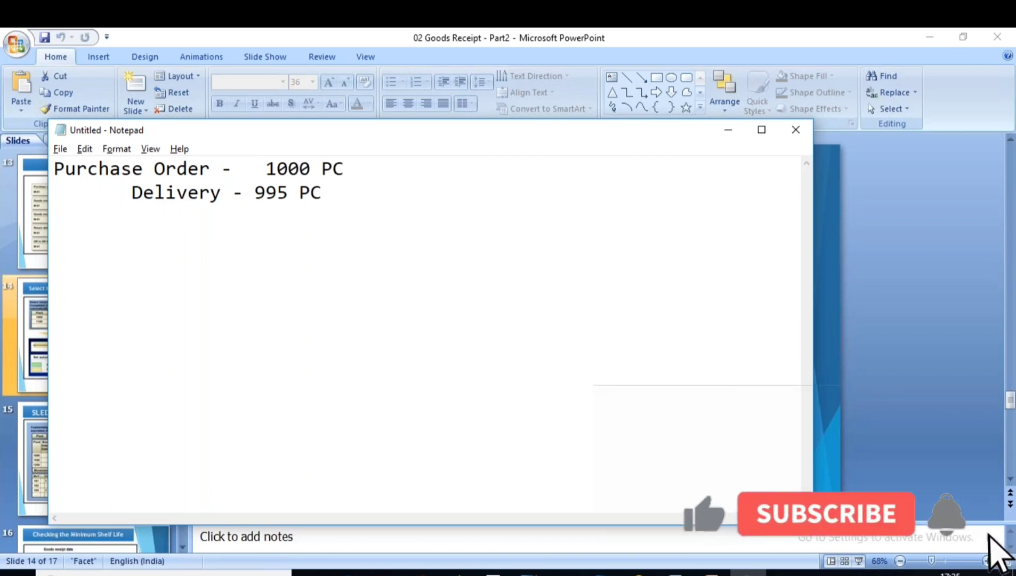
{"action": "type", "text": "pending  "}
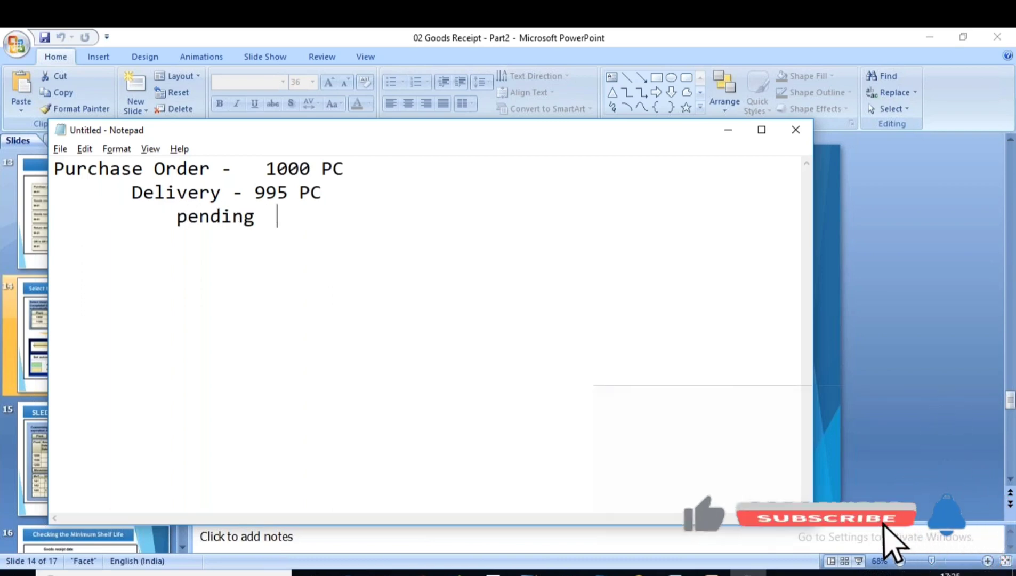
{"action": "type", "text": "- 5 PC"}
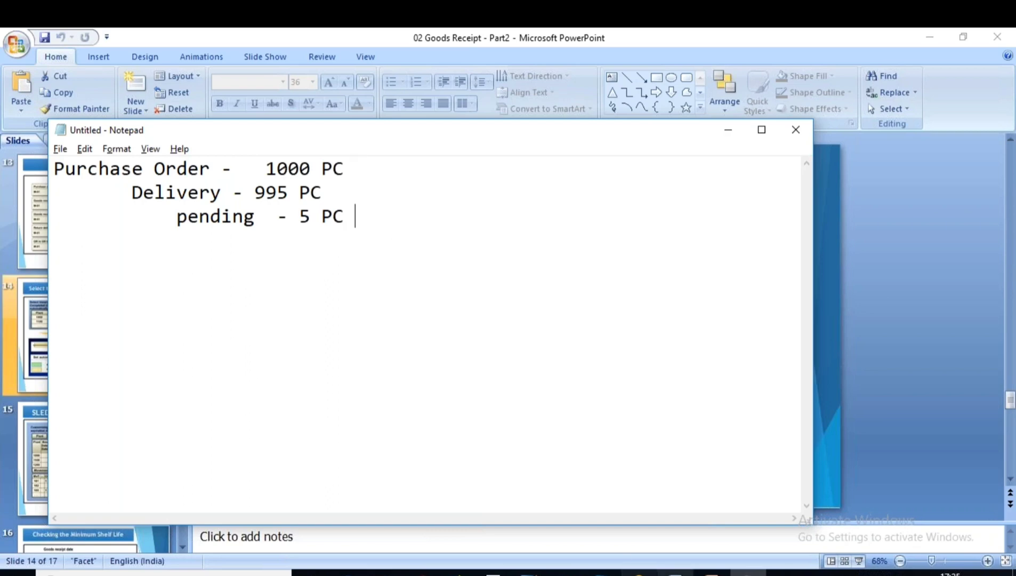
Consult the Delivery Completed slide again, switch to the SAP goods receipt session and start transaction ME21N
{"action": "left_click", "coordinate": [712, 574]}
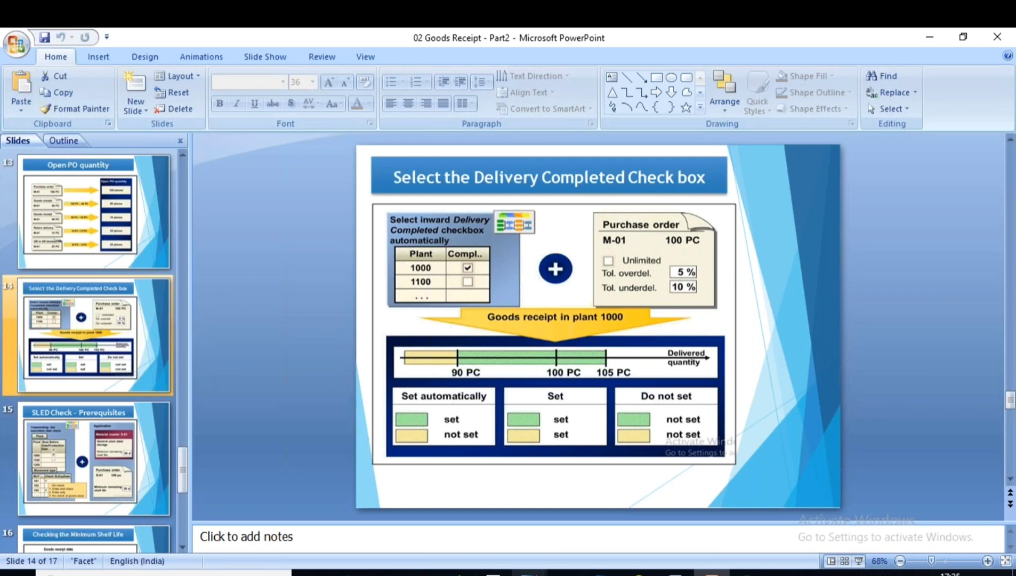
{"action": "mouse_move", "coordinate": [530, 573]}
{"action": "mouse_move", "coordinate": [773, 508]}
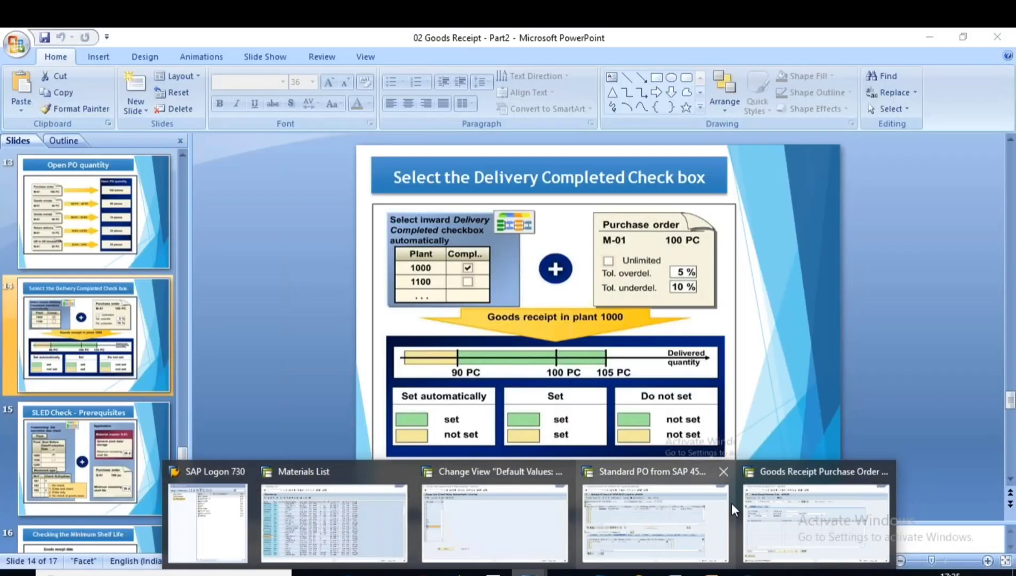
{"action": "left_click", "coordinate": [773, 510]}
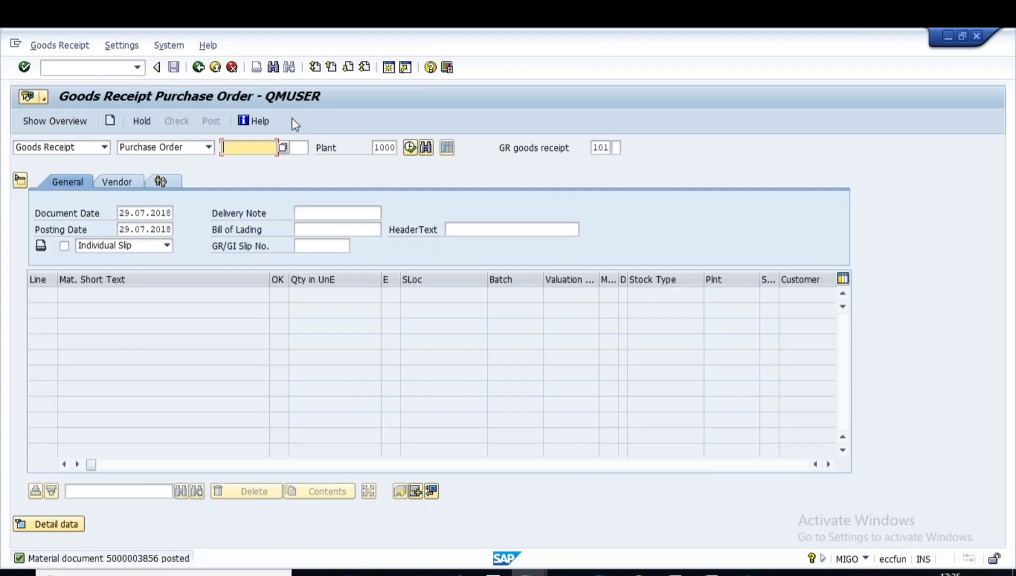
{"action": "left_click", "coordinate": [200, 68]}
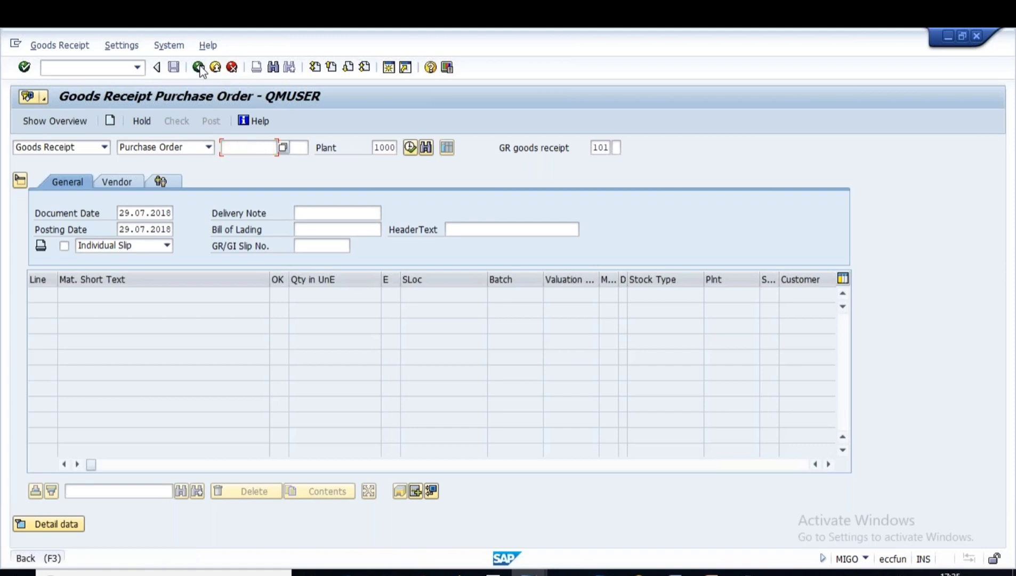
{"action": "type", "text": "ME21N"}
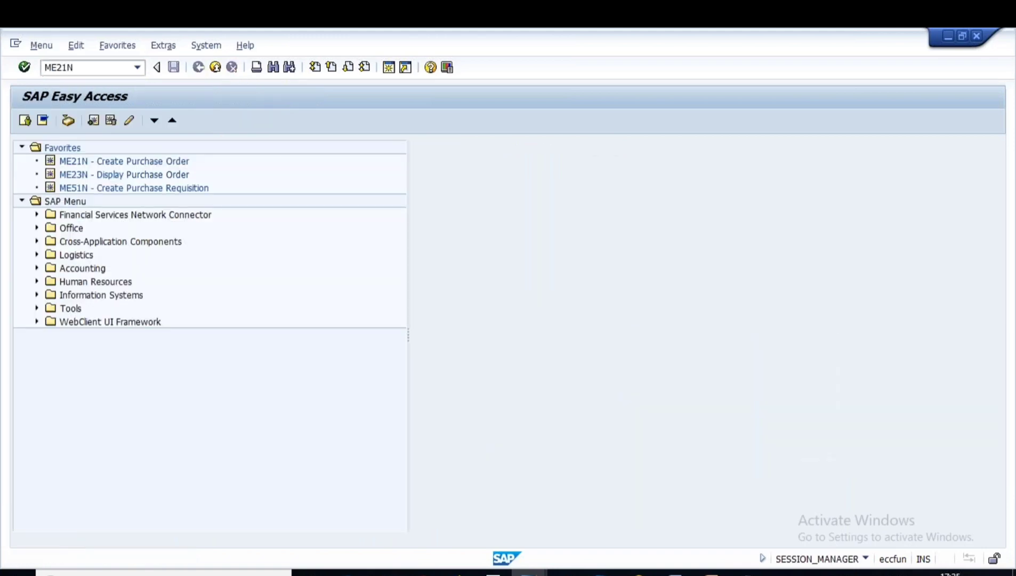
{"action": "key", "text": "Return"}
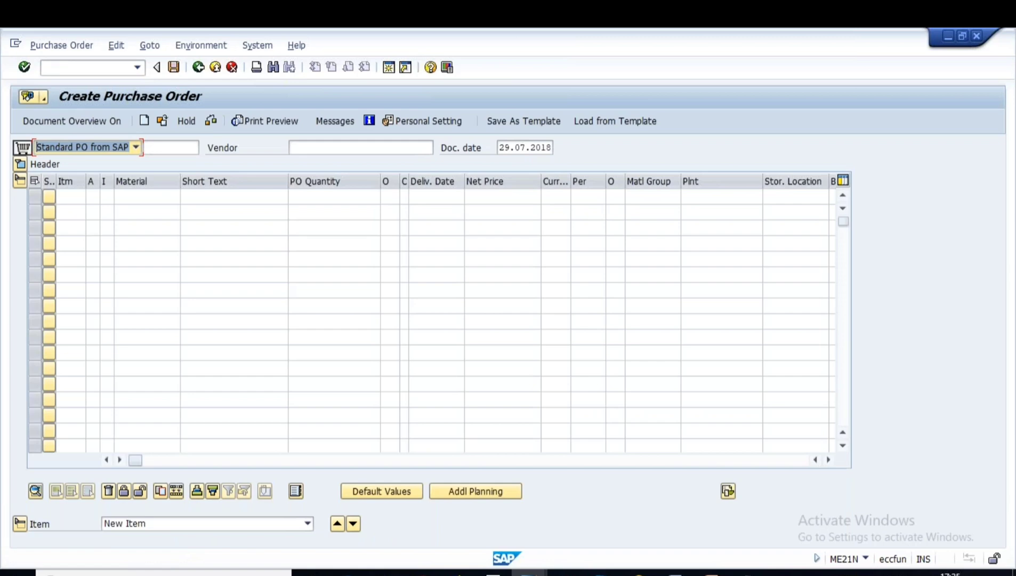
Enter Alliance global pvt ltd. as the vendor with purchasing organization 1000, purchasing group 100 and company code 1000
{"action": "left_click", "coordinate": [317, 141]}
{"action": "type", "text": "100646"}
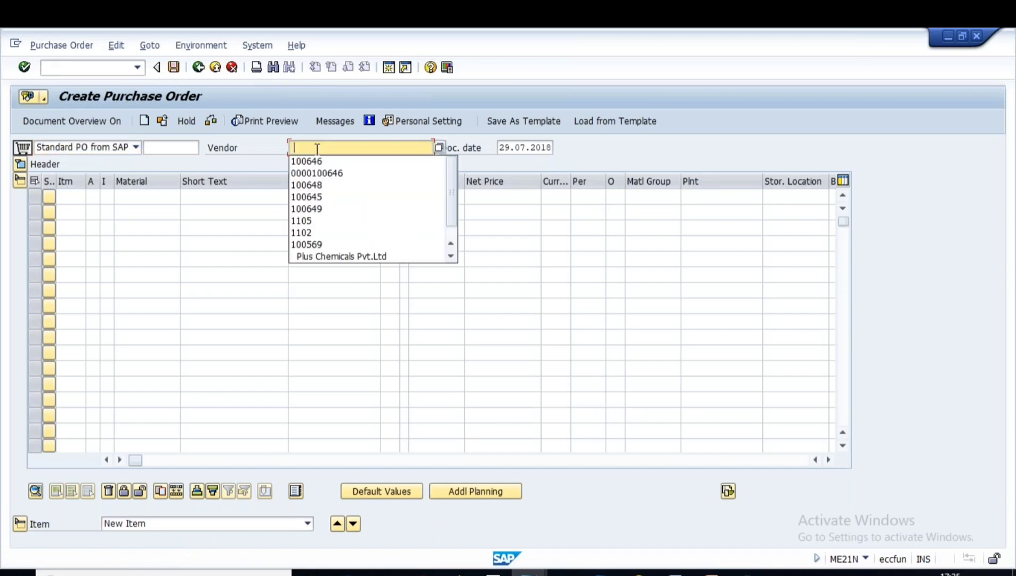
{"action": "key", "text": "Return"}
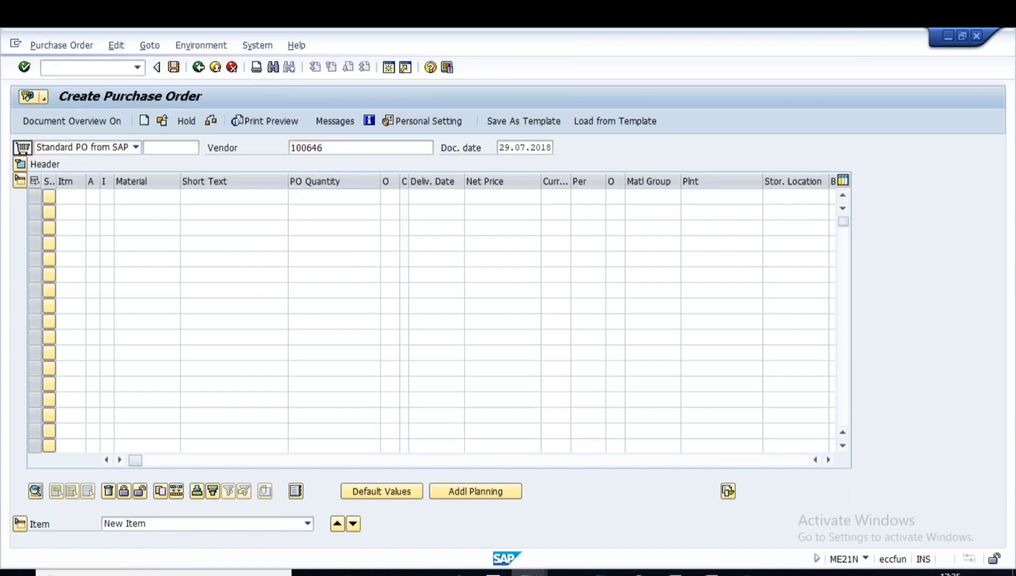
{"action": "type", "text": "1000"}
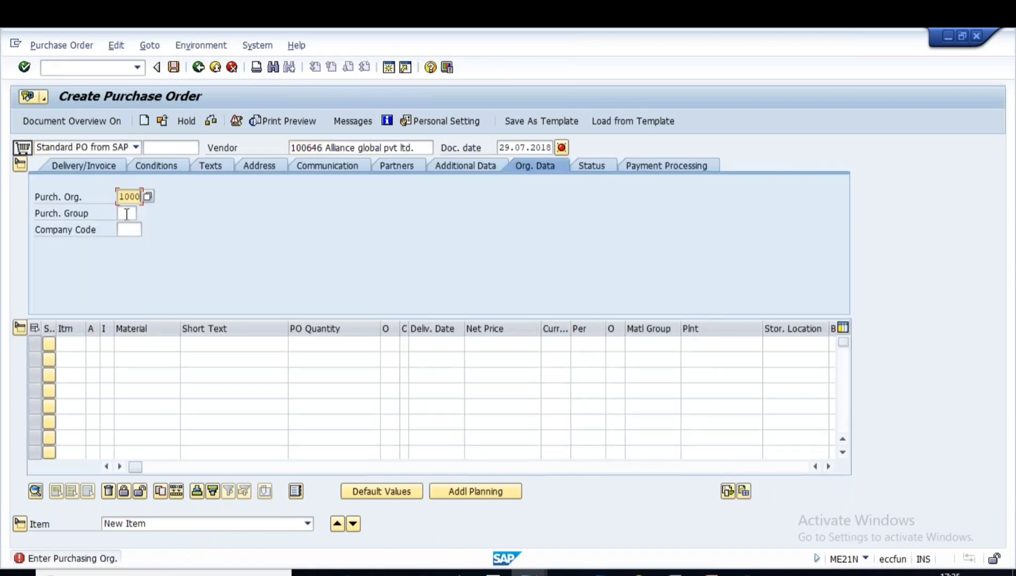
{"action": "key", "text": "Tab"}
{"action": "left_click", "coordinate": [128, 228]}
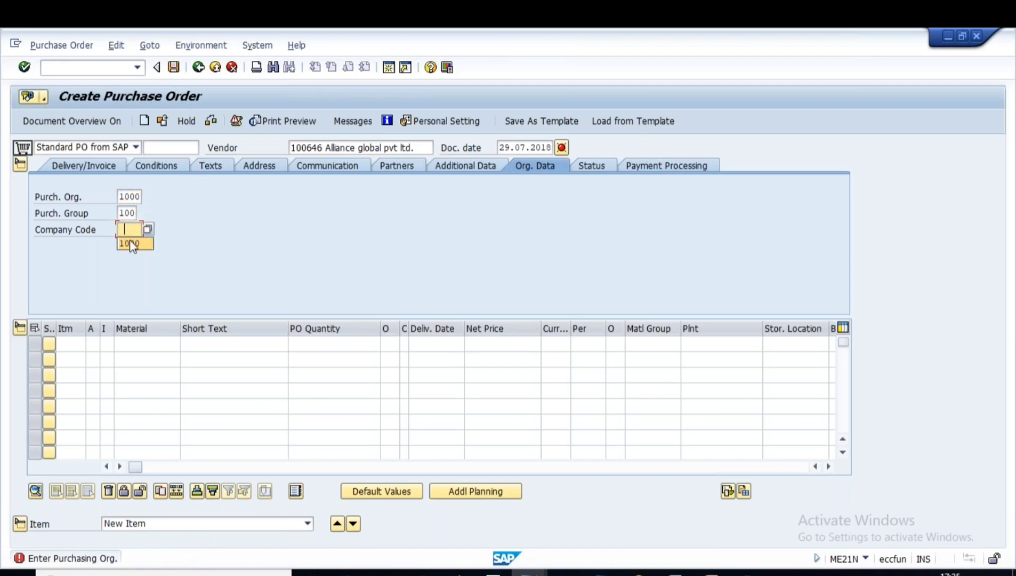
{"action": "left_click", "coordinate": [132, 244]}
{"action": "left_click", "coordinate": [130, 344]}
{"action": "left_click", "coordinate": [177, 353]}
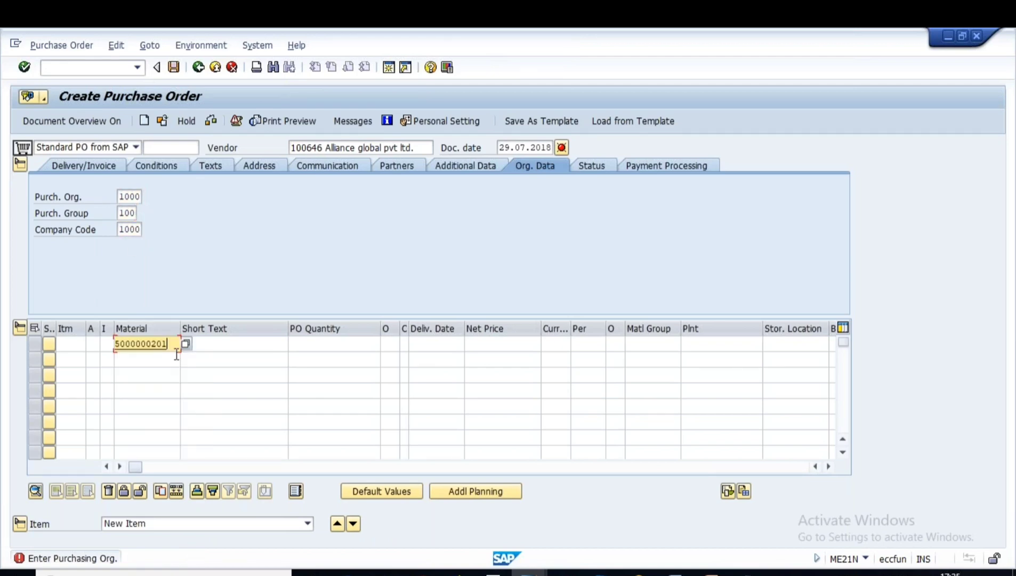
{"action": "left_click", "coordinate": [309, 344]}
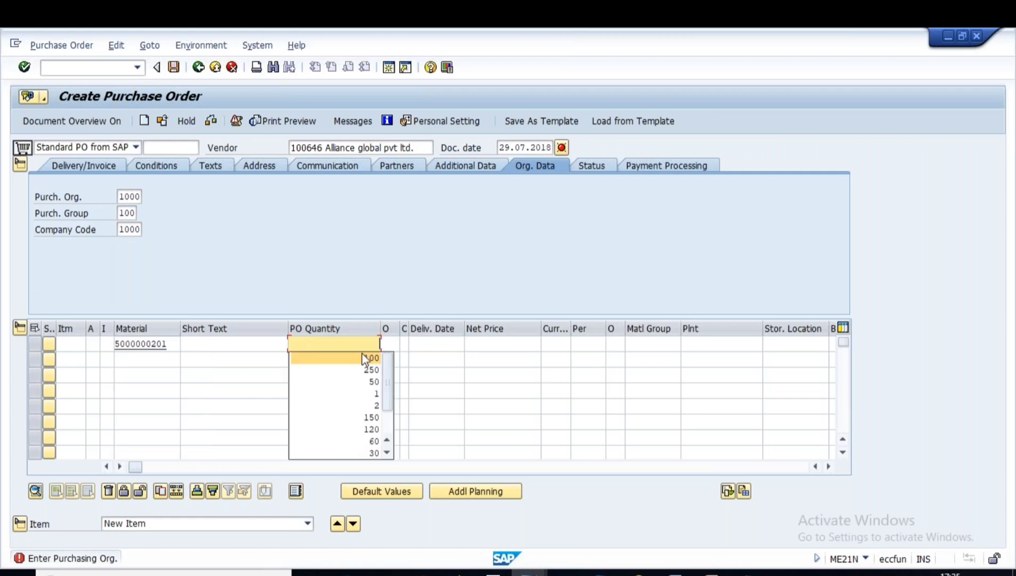
{"action": "left_click", "coordinate": [361, 357]}
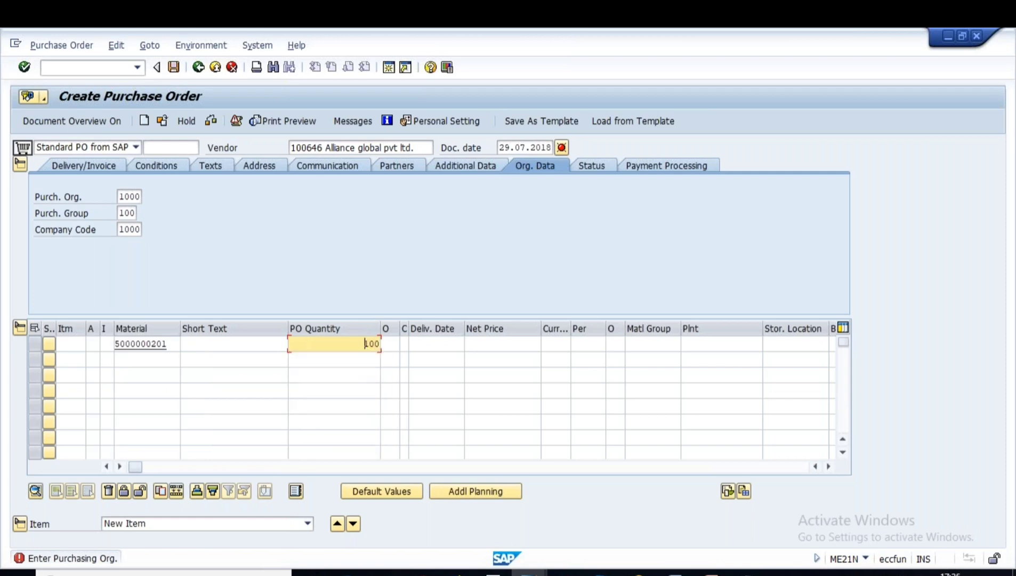
{"action": "left_click", "coordinate": [701, 344]}
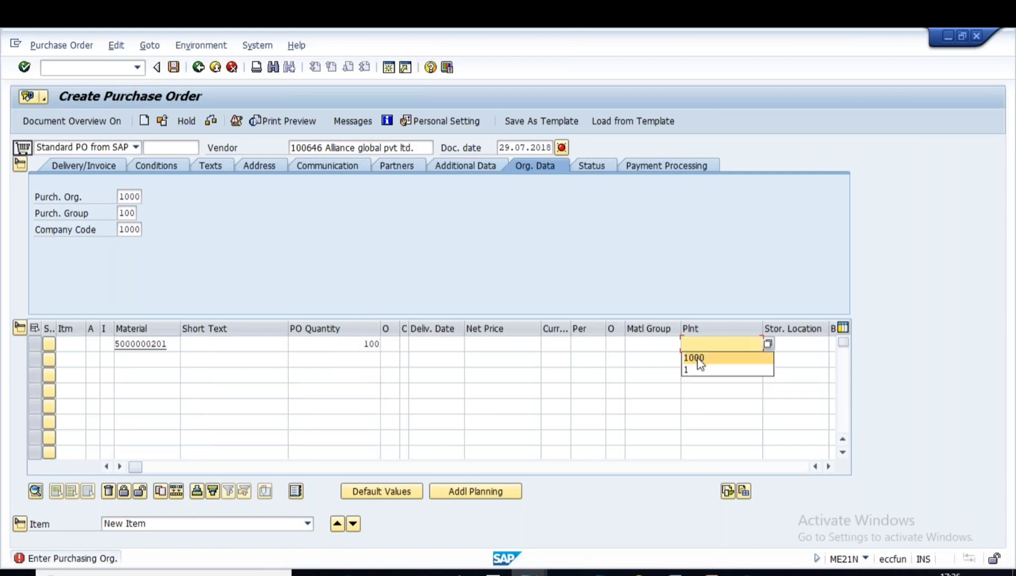
{"action": "left_click", "coordinate": [696, 356]}
{"action": "key", "text": "Return"}
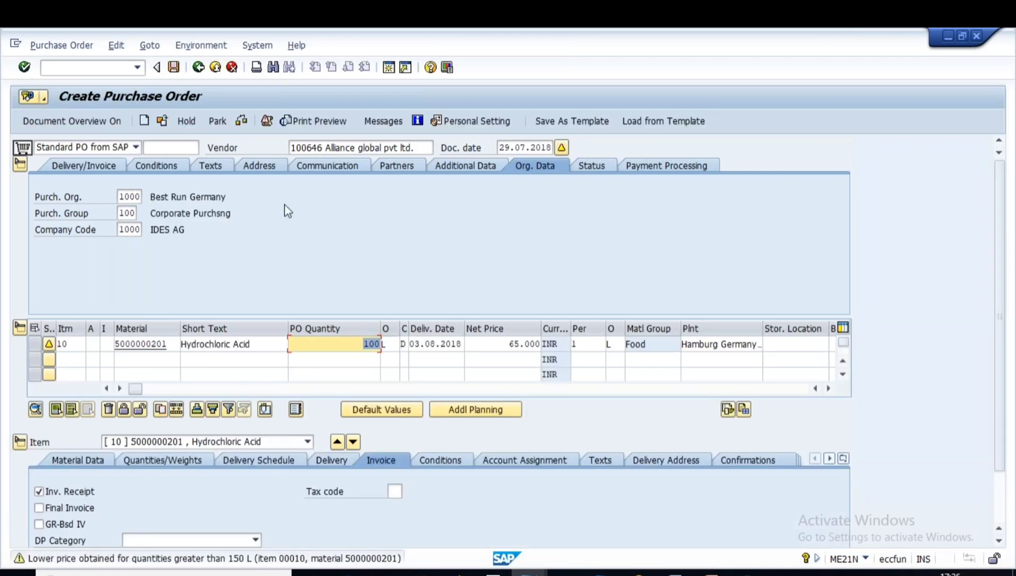
Save the purchase order and copy its number from the document selection dialog
{"action": "left_click", "coordinate": [174, 68]}
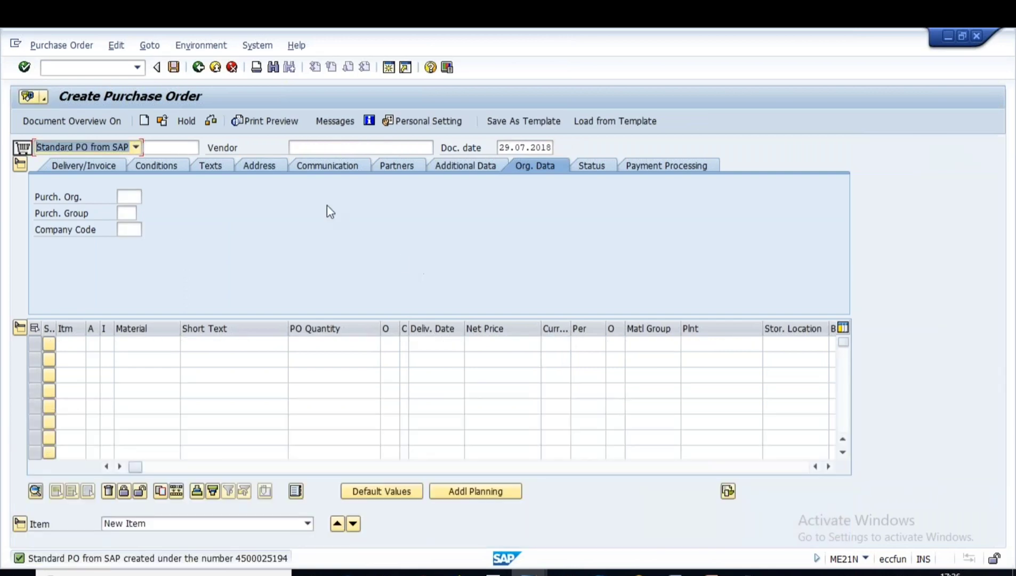
{"action": "left_click", "coordinate": [164, 121]}
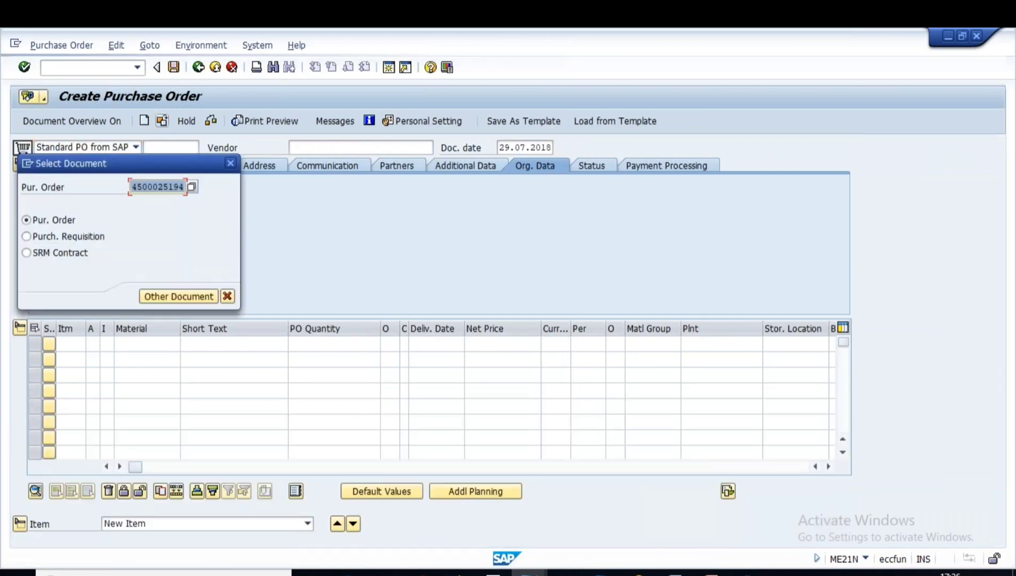
{"action": "left_click_drag", "start_coordinate": [131, 186], "coordinate": [186, 187]}
{"action": "key", "text": "ctrl+c"}
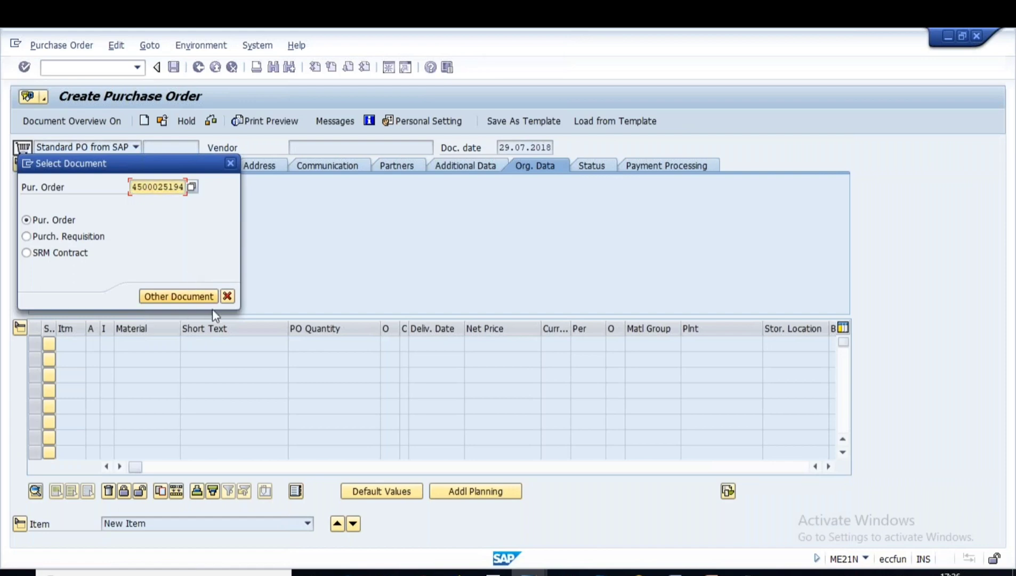
{"action": "left_click", "coordinate": [228, 296]}
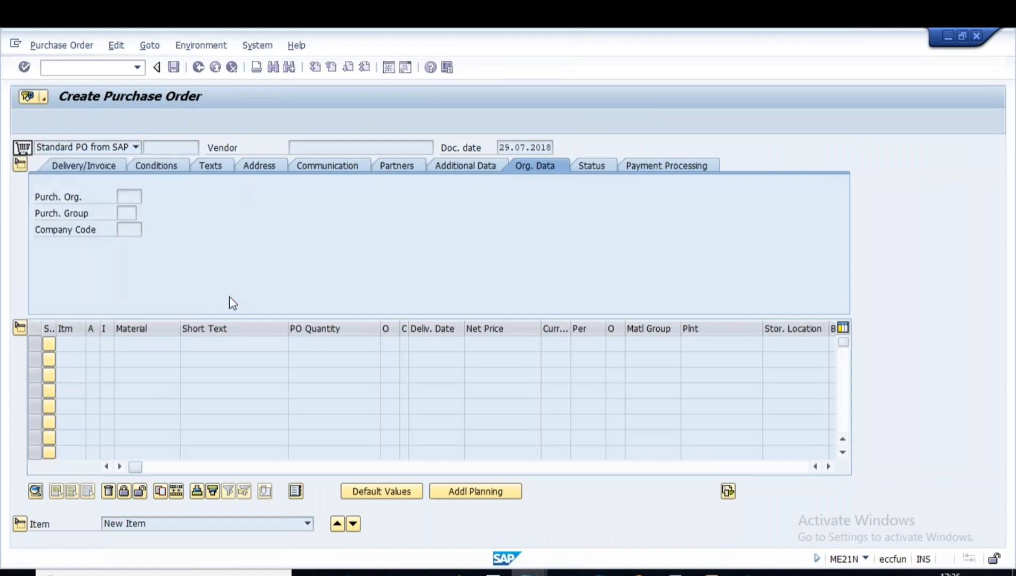
Start transaction MIGO and load the copied purchase order for a Goods Receipt against Purchase Order
{"action": "left_click", "coordinate": [198, 69]}
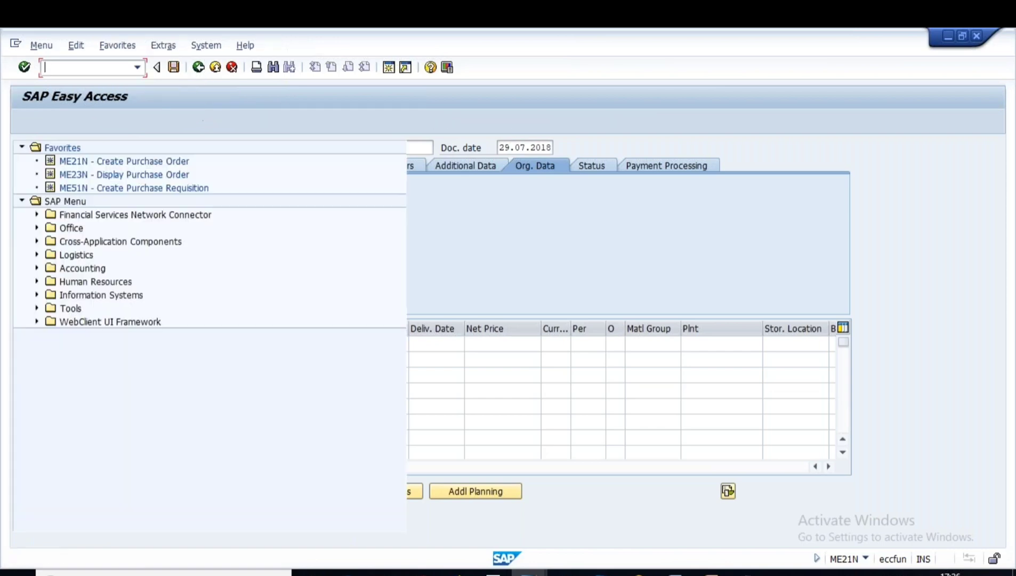
{"action": "type", "text": "MIGO"}
{"action": "key", "text": "Return"}
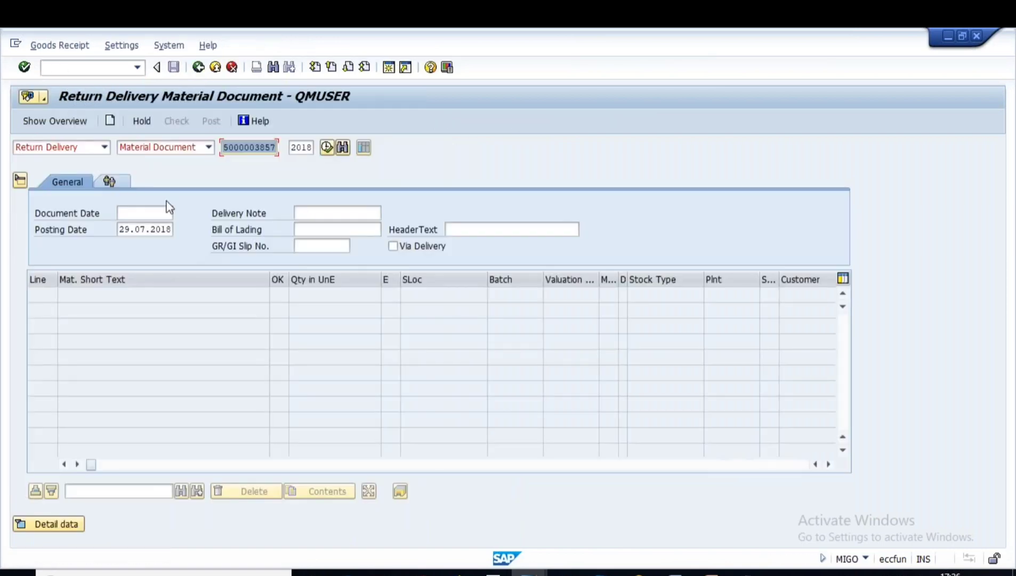
{"action": "left_click", "coordinate": [104, 147]}
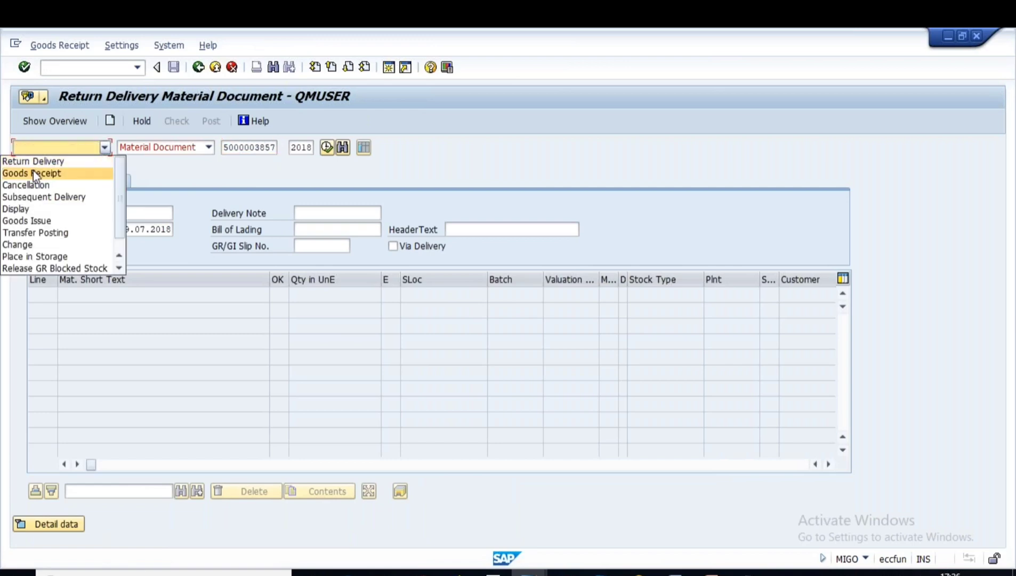
{"action": "left_click", "coordinate": [34, 171]}
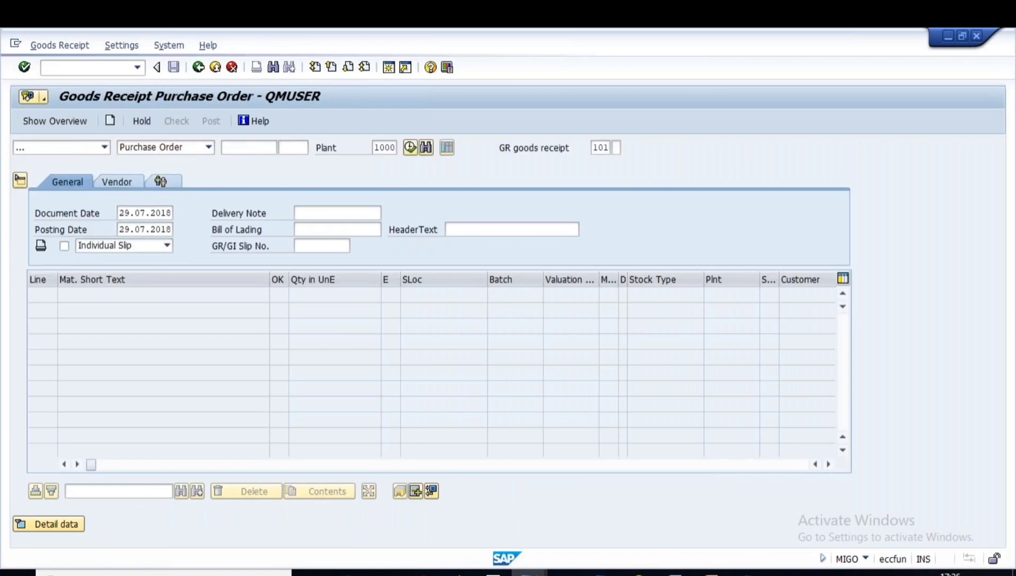
{"action": "left_click", "coordinate": [250, 150]}
{"action": "key", "text": "ctrl+v"}
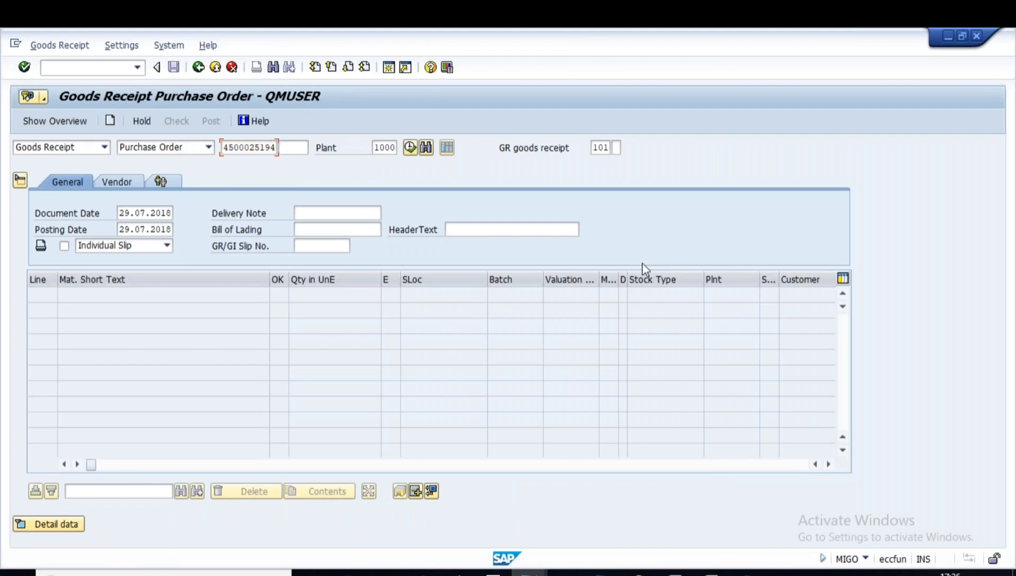
{"action": "key", "text": "Return"}
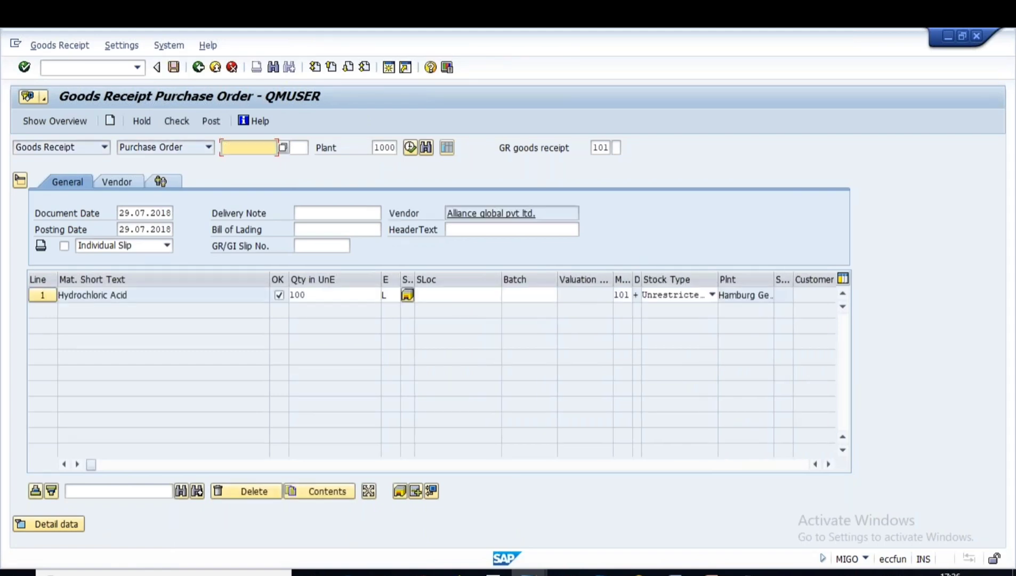
Enter storage location L000 and a receipt quantity of 95 for the Hydrochloric Acid line
{"action": "left_click", "coordinate": [447, 293]}
{"action": "type", "text": "L000"}
{"action": "key", "text": "Return"}
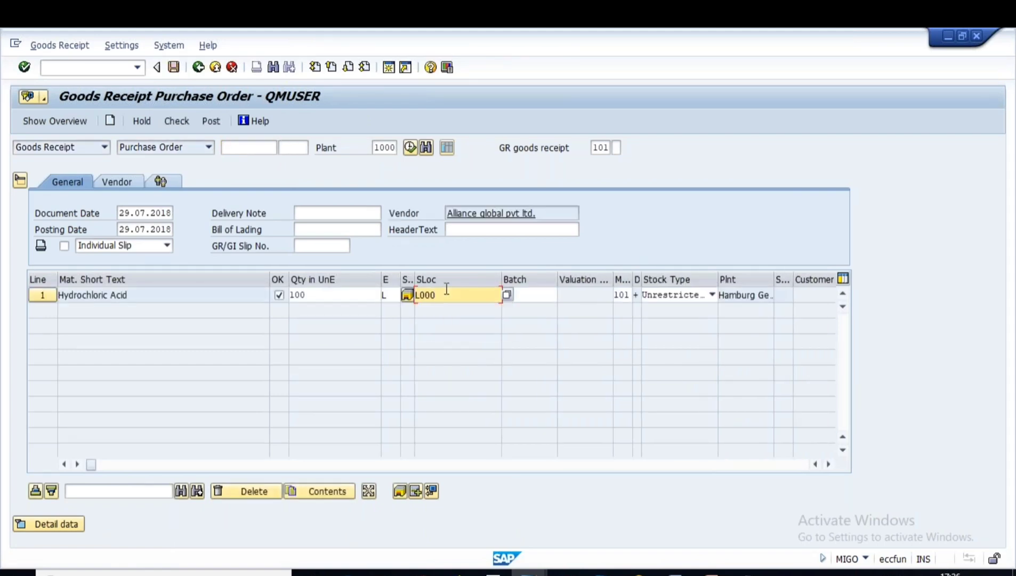
{"action": "left_click", "coordinate": [322, 293]}
{"action": "key", "text": "BackSpace"}
{"action": "key", "text": "BackSpace"}
{"action": "key", "text": "BackSpace"}
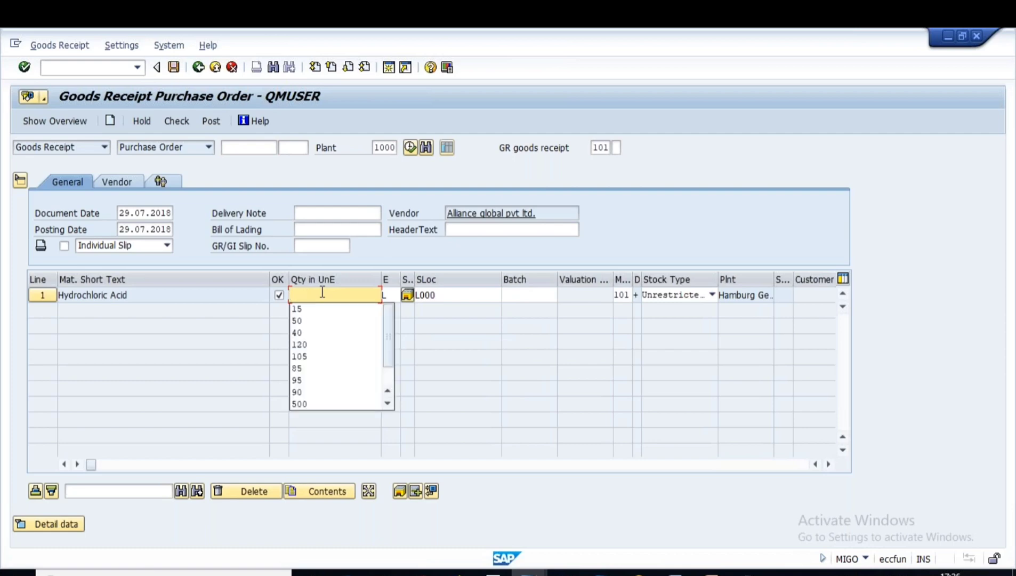
{"action": "type", "text": "95"}
{"action": "key", "text": "Return"}
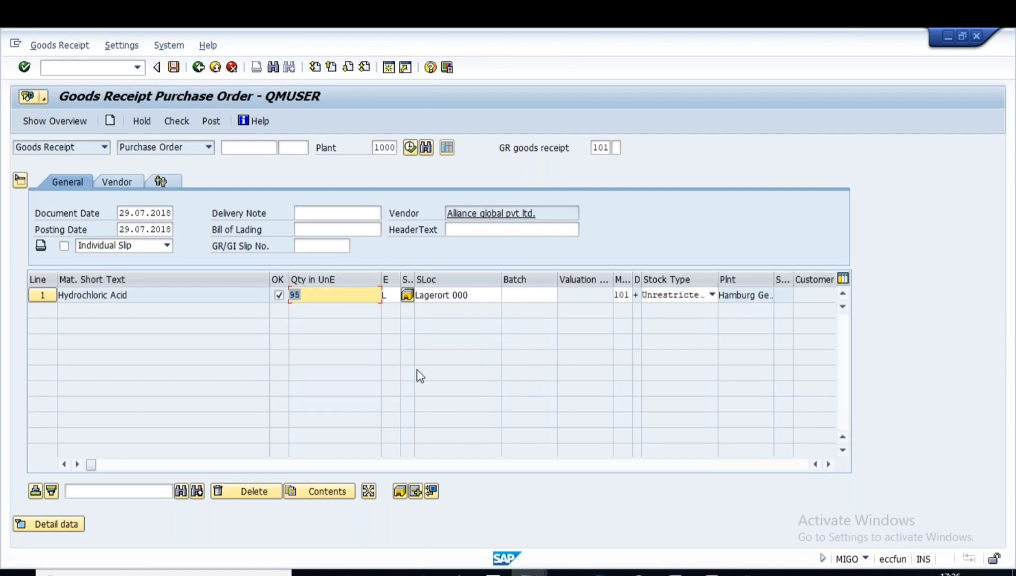
Check the goods receipt, accept the log and post the document
{"action": "left_click", "coordinate": [181, 122]}
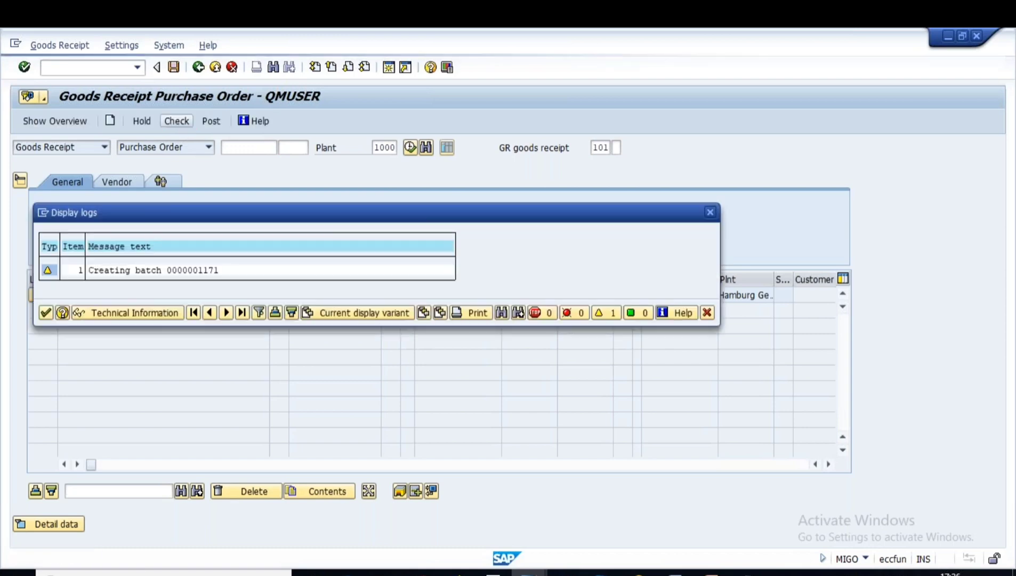
{"action": "left_click", "coordinate": [45, 313]}
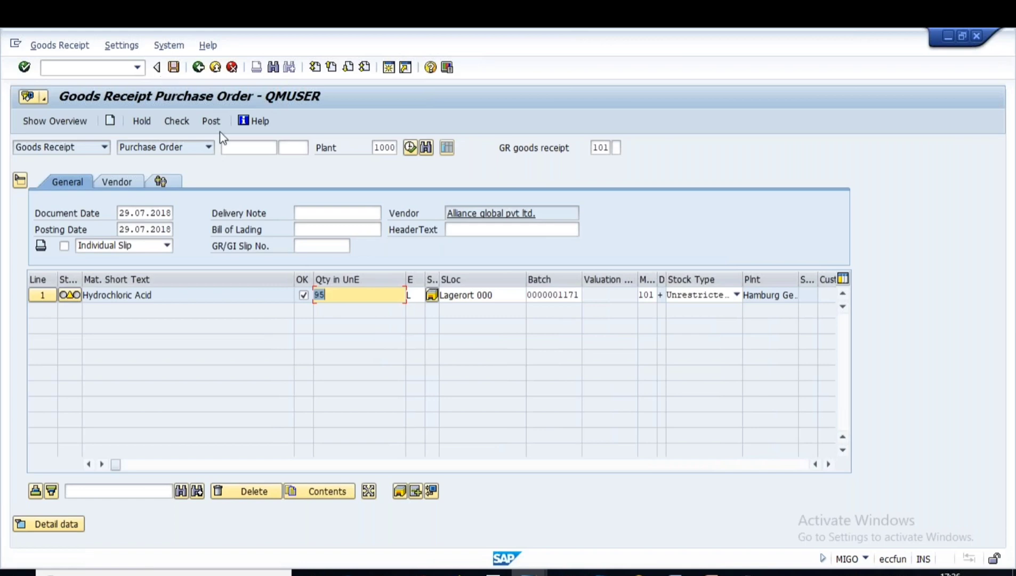
{"action": "left_click", "coordinate": [211, 121]}
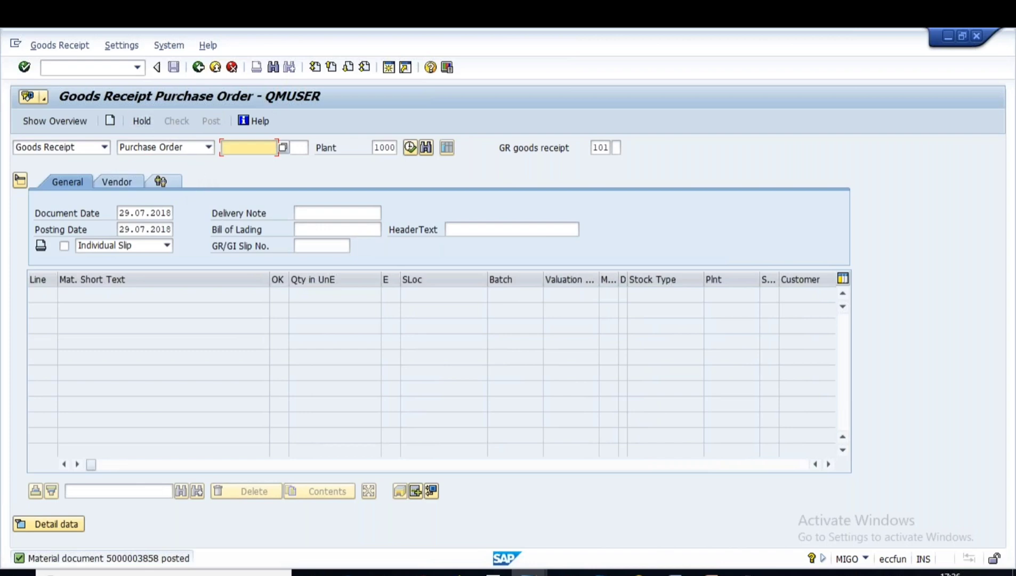
Display the purchase order in ME23N with the header collapsed and compare scheduled and received quantities in the item's delivery schedule
{"action": "left_click", "coordinate": [76, 70]}
{"action": "type", "text": "/NM"}
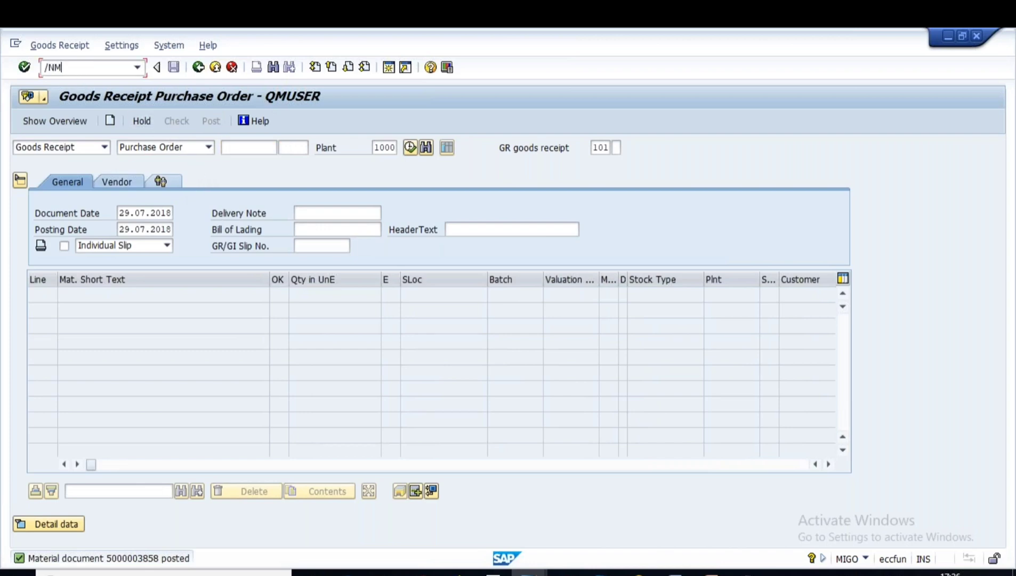
{"action": "type", "text": "E23N"}
{"action": "key", "text": "Return"}
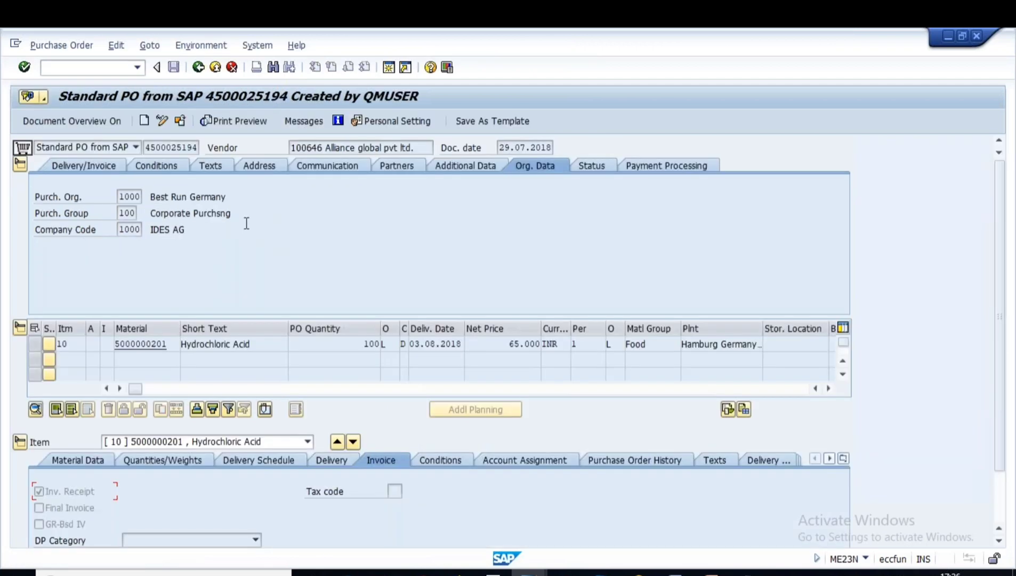
{"action": "left_click", "coordinate": [21, 165]}
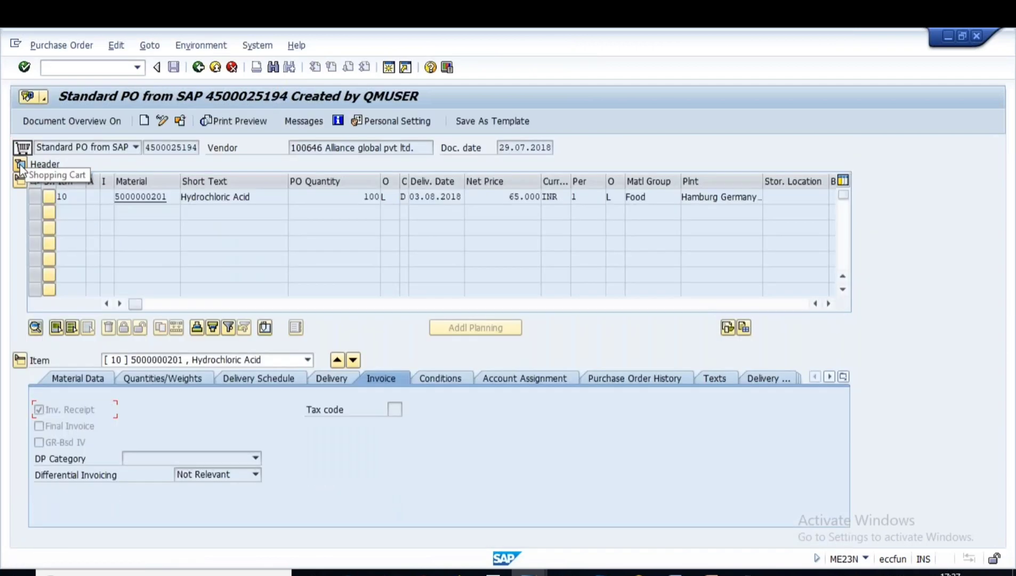
{"action": "left_click", "coordinate": [261, 377]}
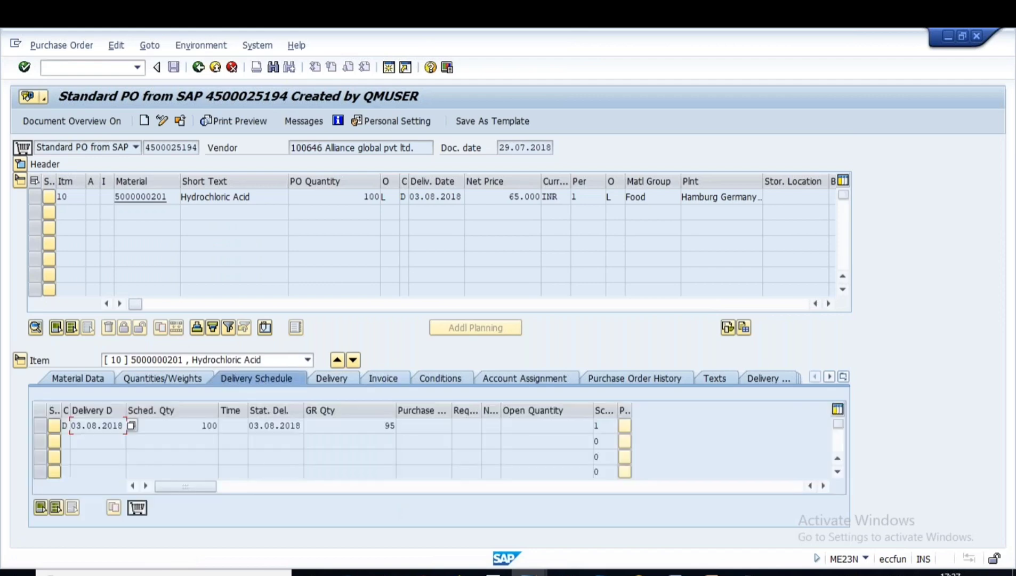
{"action": "left_click_drag", "start_coordinate": [199, 421], "coordinate": [218, 425]}
{"action": "left_click_drag", "start_coordinate": [370, 425], "coordinate": [404, 424]}
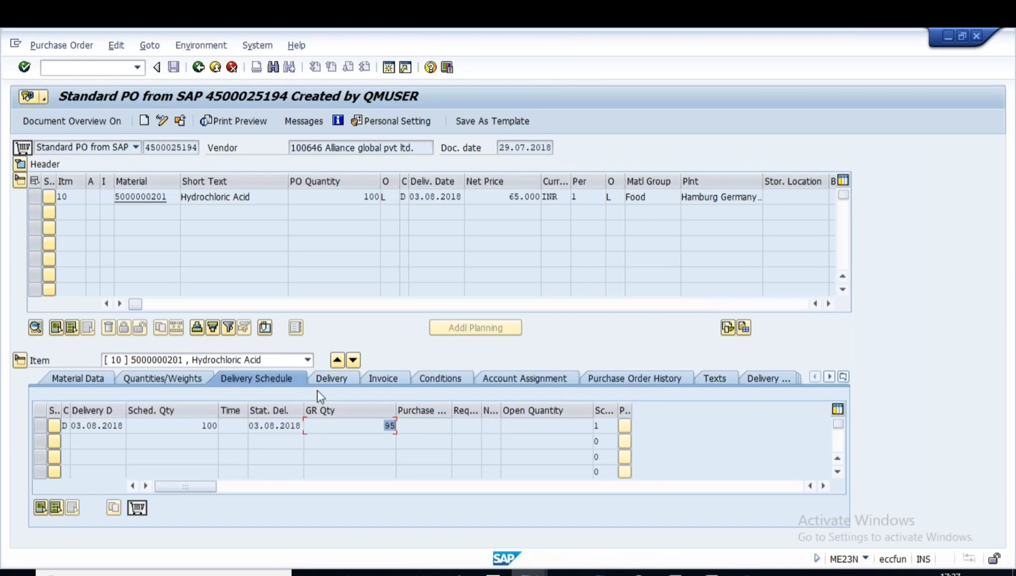
Compare the item's tolerances and Deliv. Compl. indicator with the PowerPoint slide, then examine its open quantity back in SAP
{"action": "left_click", "coordinate": [335, 379]}
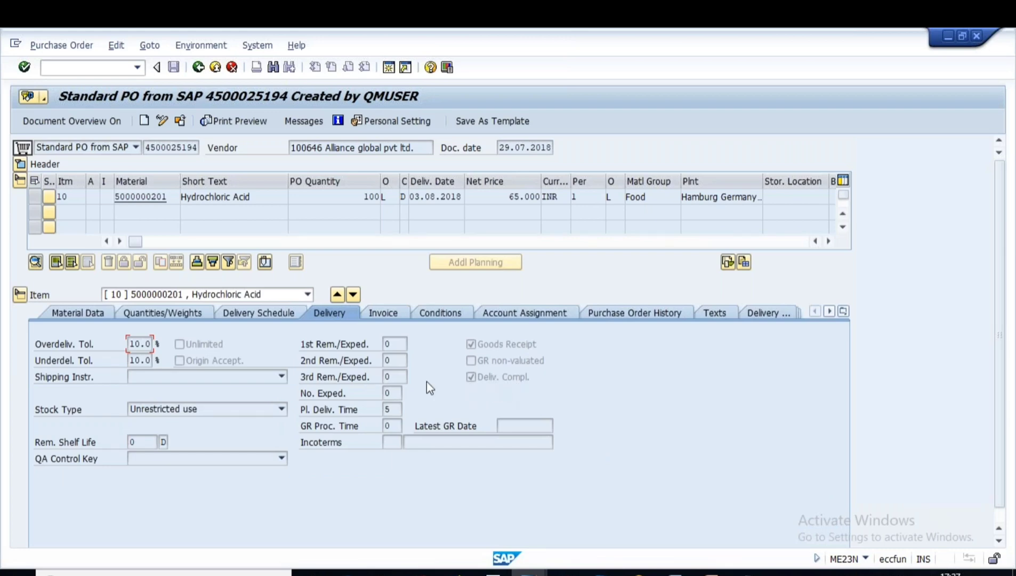
{"action": "left_click", "coordinate": [712, 573]}
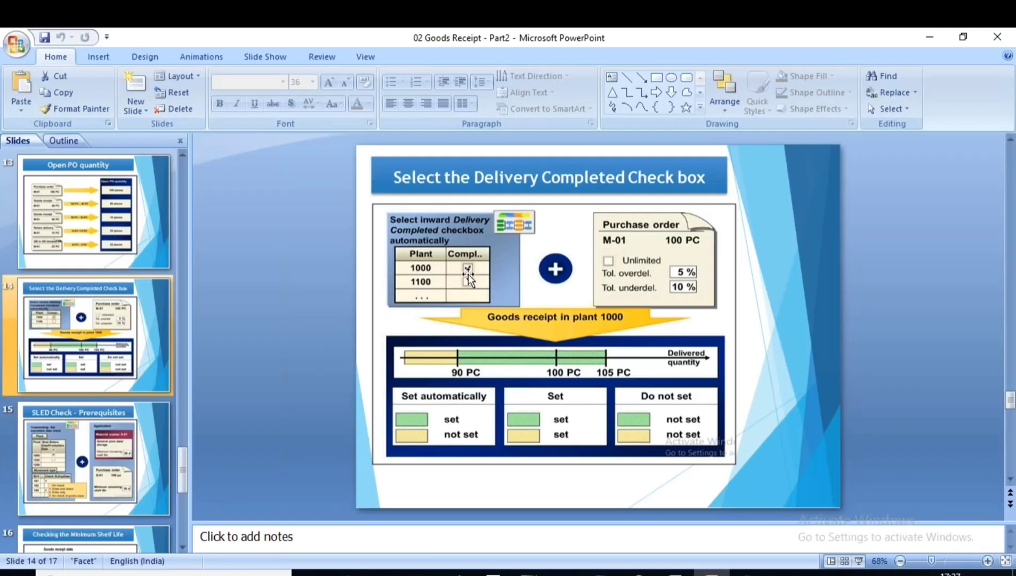
{"action": "left_click", "coordinate": [674, 573]}
{"action": "key", "text": "alt+Tab"}
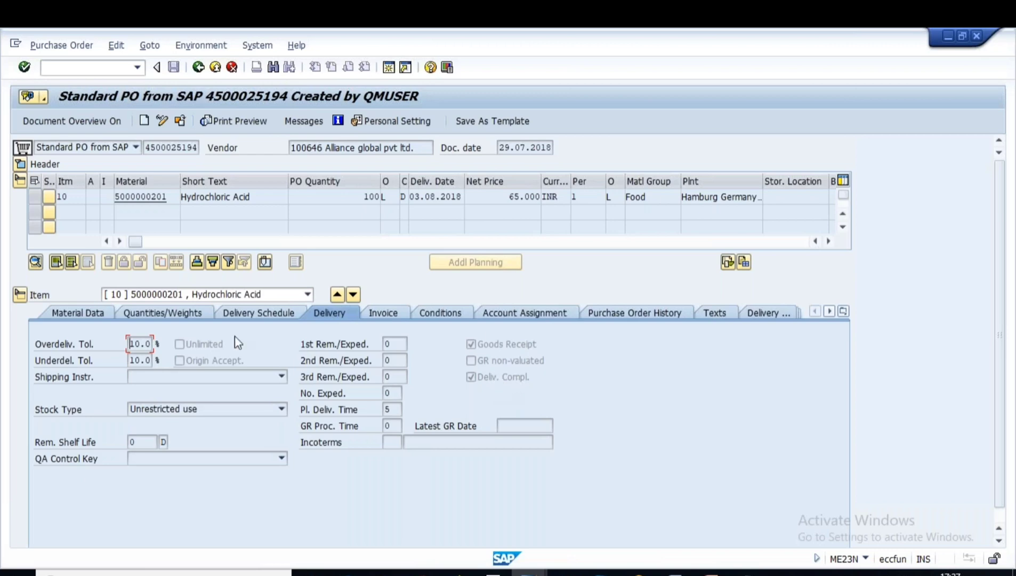
{"action": "left_click", "coordinate": [261, 314]}
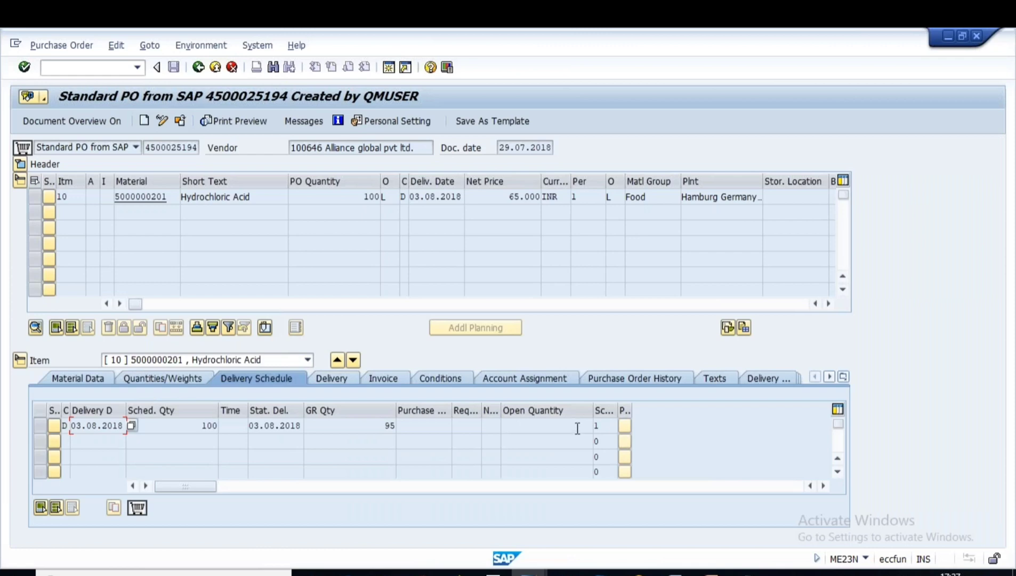
{"action": "left_click", "coordinate": [578, 426]}
Start another purchase order with transaction ME21N and enter Alliance global pvt ltd. as the vendor
{"action": "left_click", "coordinate": [97, 68]}
{"action": "type", "text": "/n"}
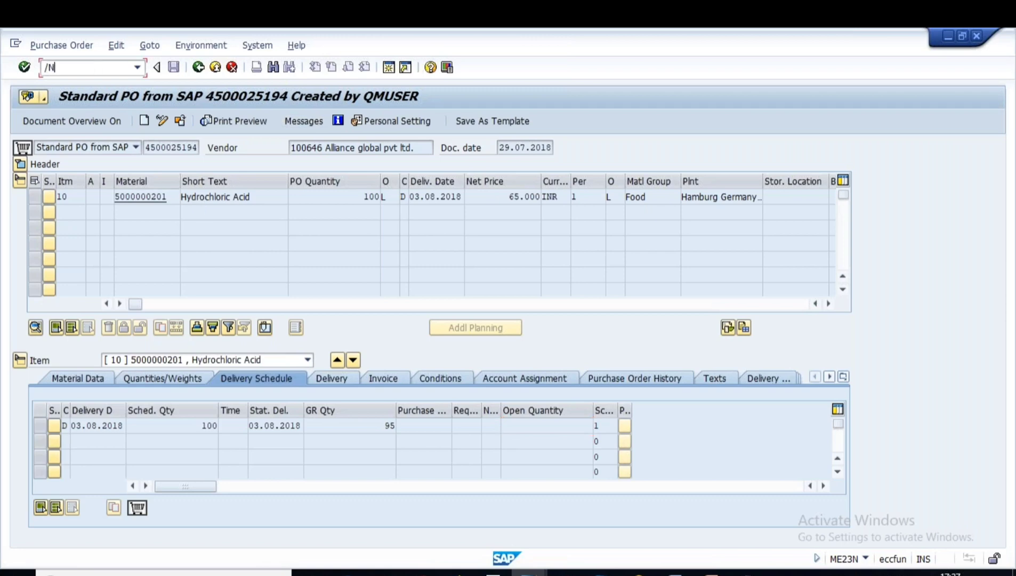
{"action": "key", "text": "Return"}
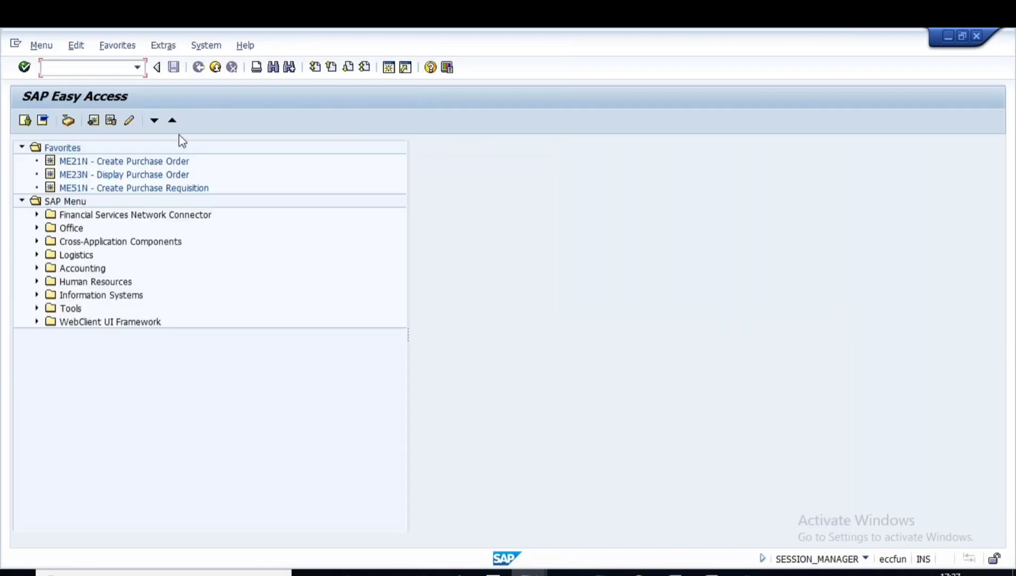
{"action": "type", "text": "ME21N"}
{"action": "key", "text": "Return"}
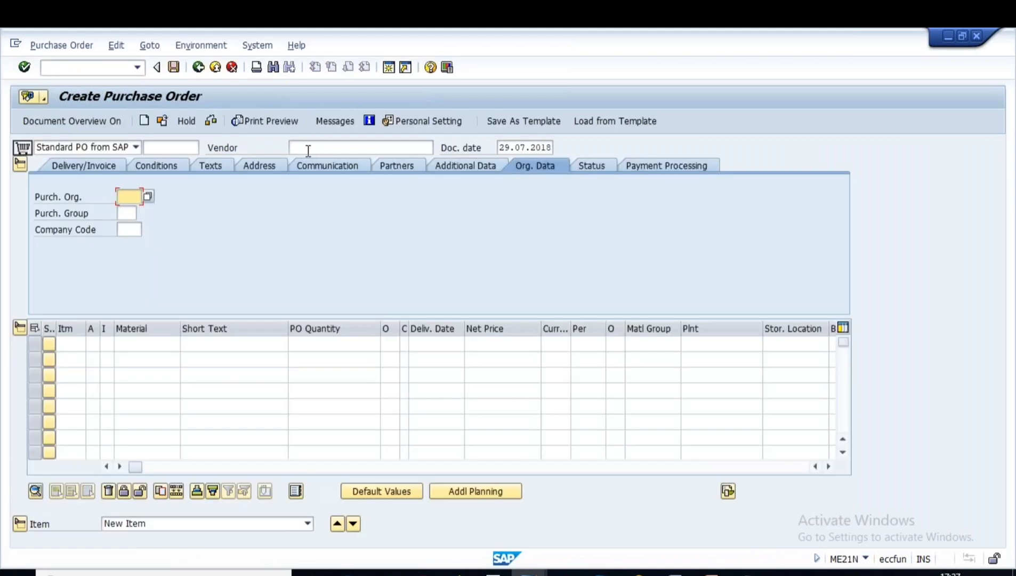
{"action": "left_click", "coordinate": [308, 152]}
{"action": "type", "text": "1"}
{"action": "left_click", "coordinate": [318, 158]}
{"action": "key", "text": "Return"}
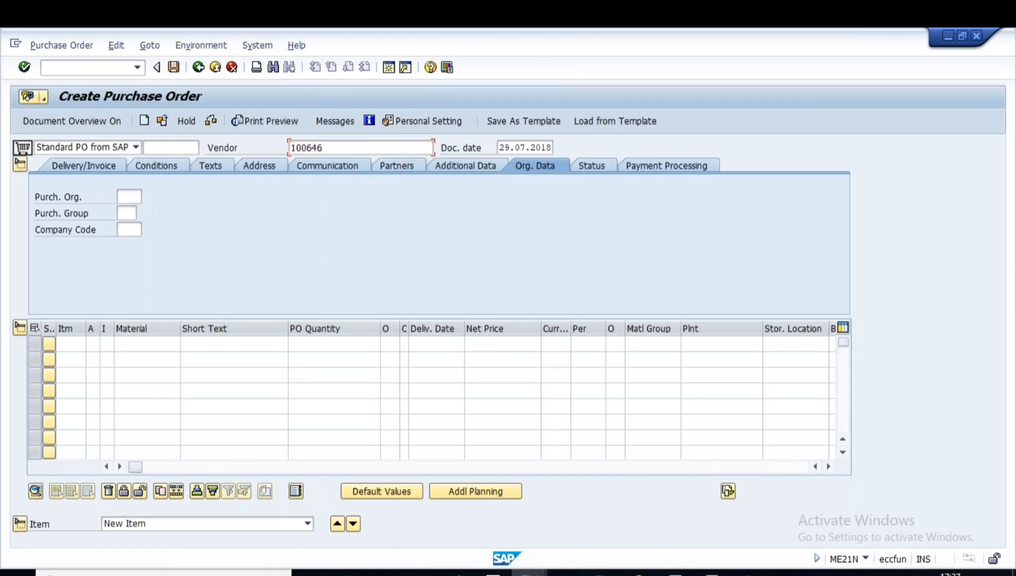
Set the order's purchasing organization to 1000, purchasing group to 100 and company code to 1000
{"action": "type", "text": "1000"}
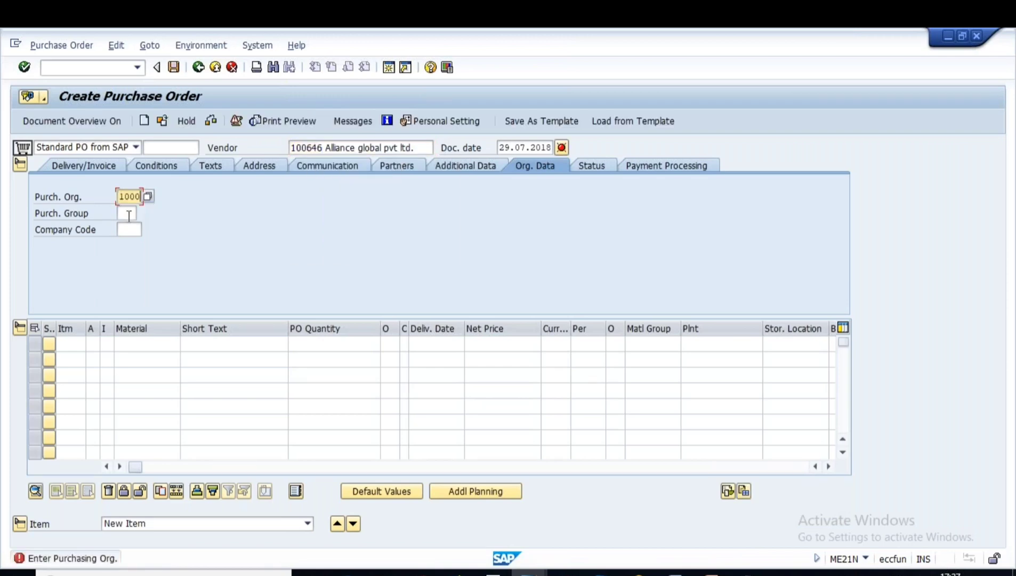
{"action": "left_click", "coordinate": [129, 215]}
{"action": "type", "text": "100"}
{"action": "left_click", "coordinate": [130, 230]}
{"action": "type", "text": "1000"}
{"action": "left_click", "coordinate": [131, 344]}
{"action": "type", "text": "5000000201"}
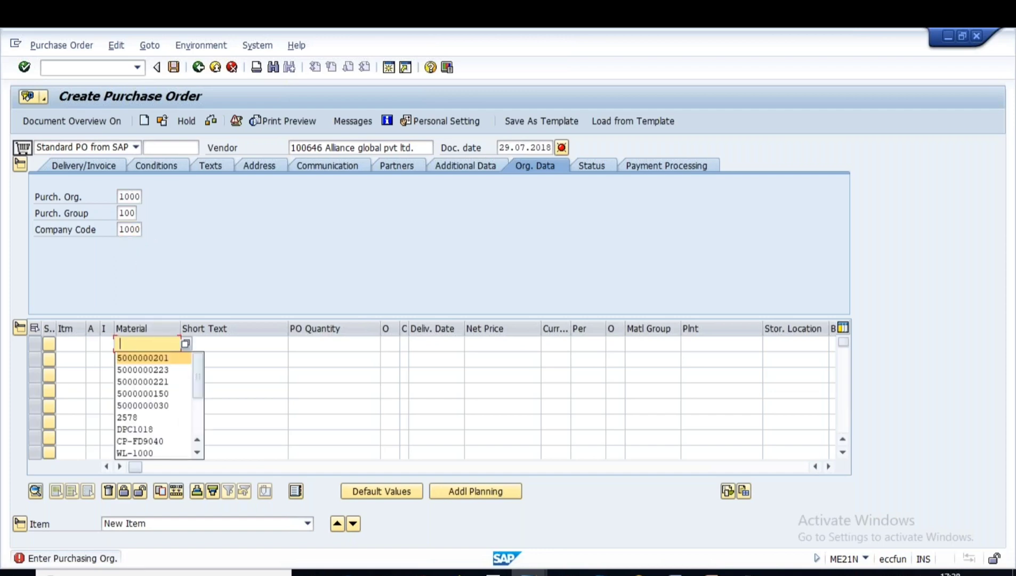
{"action": "left_click", "coordinate": [341, 344]}
{"action": "type", "text": "100"}
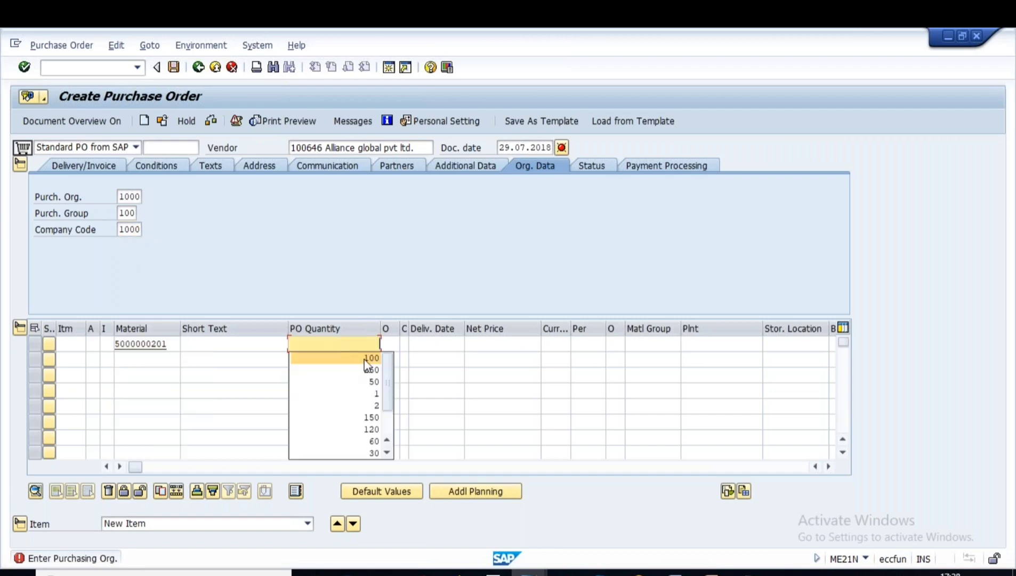
{"action": "left_click", "coordinate": [695, 344]}
{"action": "left_click", "coordinate": [695, 345]}
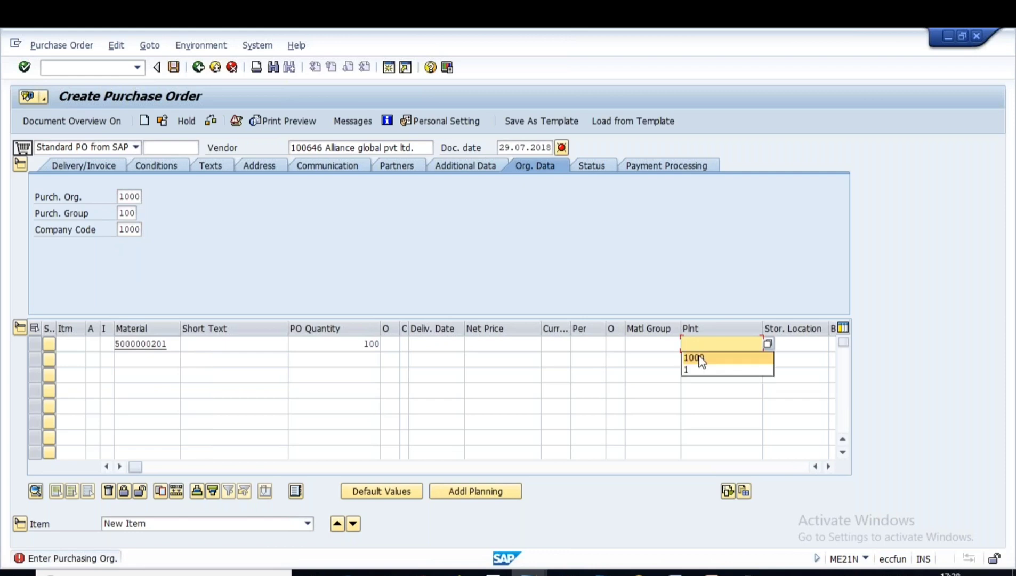
{"action": "type", "text": "1000"}
{"action": "key", "text": "Return"}
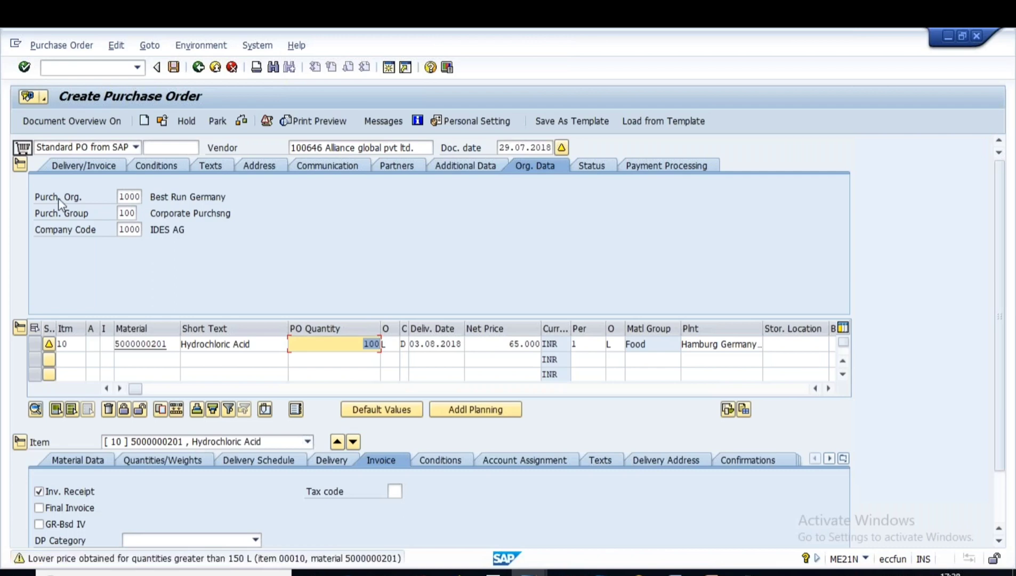
{"action": "left_click", "coordinate": [20, 164]}
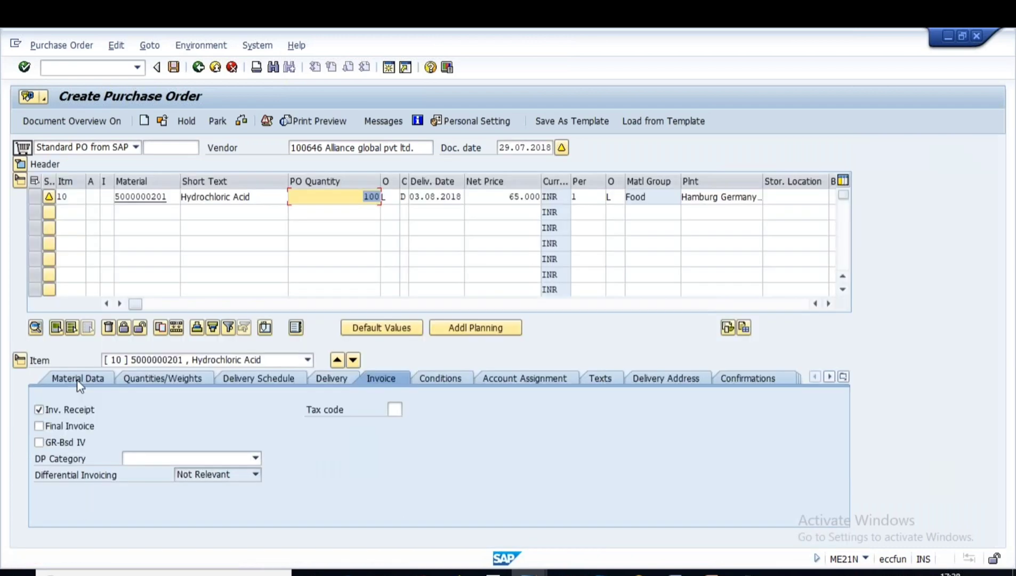
Clear the item's overdelivery and underdelivery tolerances in its delivery data
{"action": "left_click", "coordinate": [332, 378]}
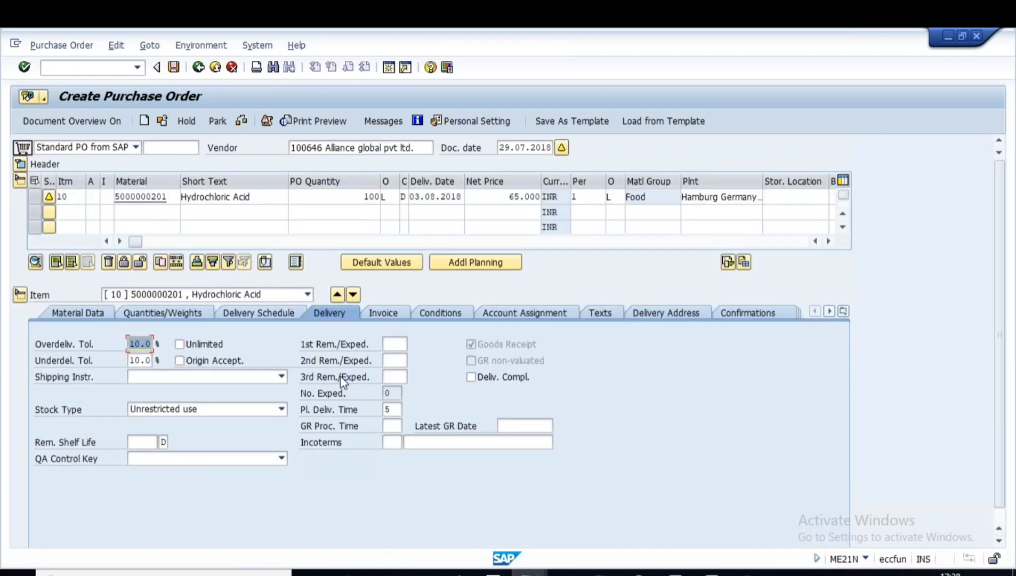
{"action": "key", "text": "Delete"}
{"action": "key", "text": "Down"}
{"action": "key", "text": "Delete"}
{"action": "key", "text": "Delete"}
{"action": "key", "text": "Delete"}
{"action": "key", "text": "Delete"}
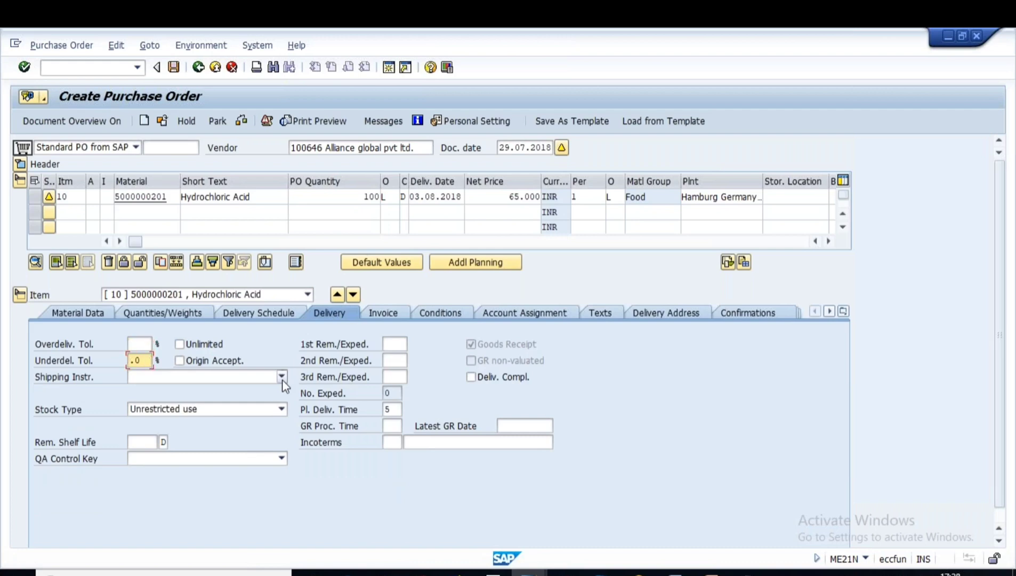
{"action": "key", "text": "Return"}
Check and save the purchase order, and copy the new order's number from the message details
{"action": "left_click", "coordinate": [242, 121]}
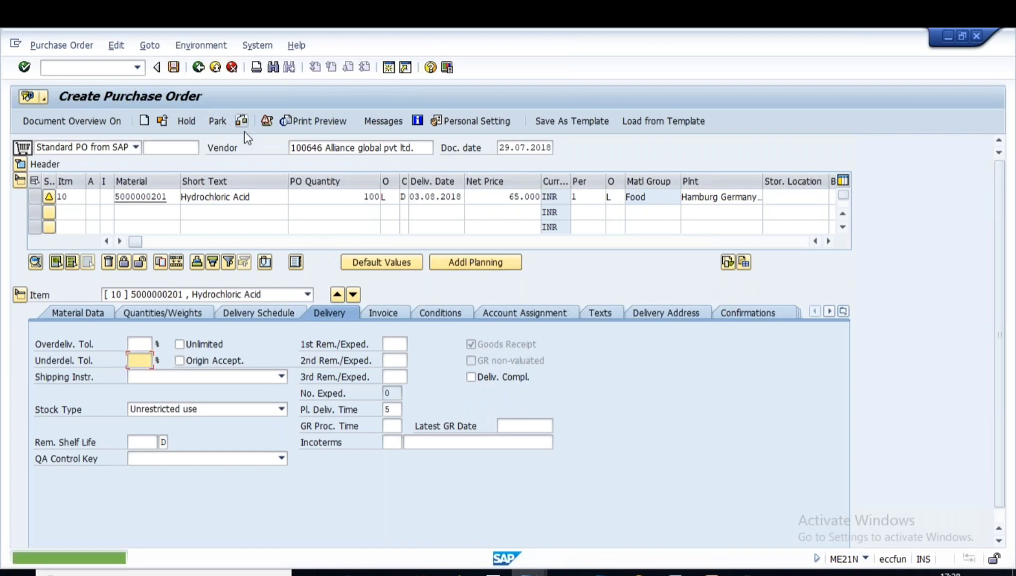
{"action": "left_click", "coordinate": [174, 66]}
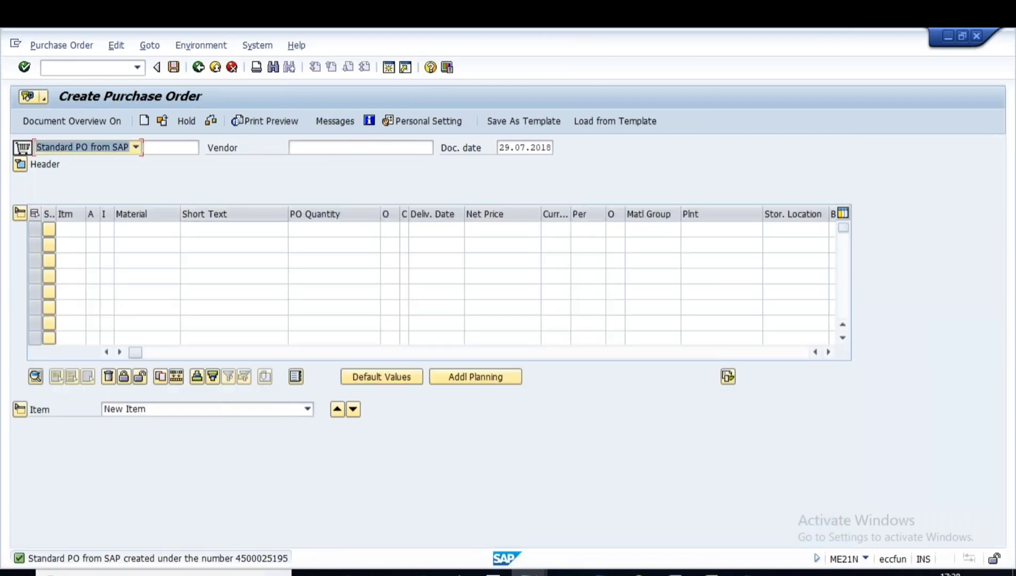
{"action": "double_click", "coordinate": [256, 559]}
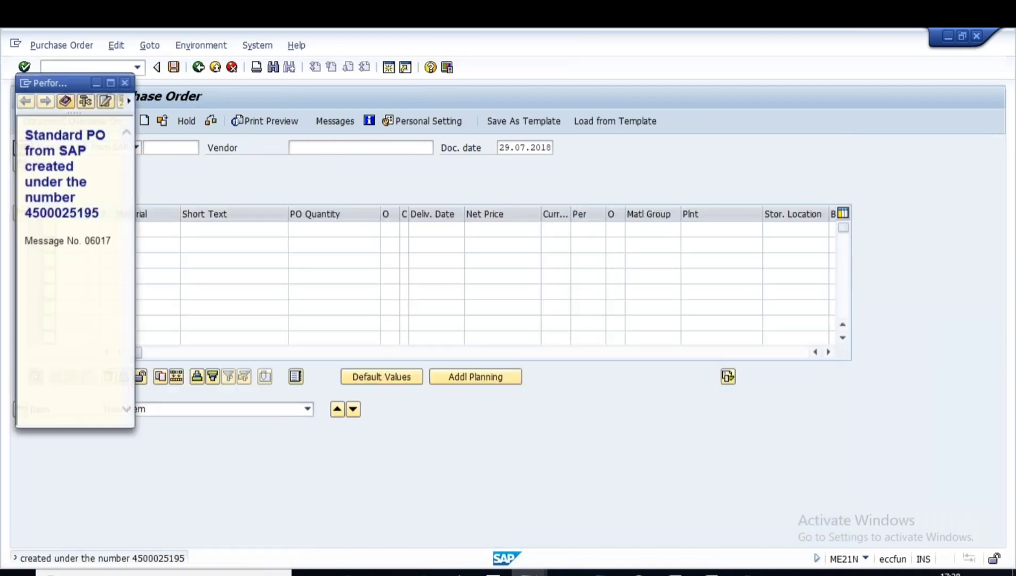
{"action": "left_click_drag", "start_coordinate": [27, 213], "coordinate": [100, 213]}
{"action": "key", "text": "ctrl+c"}
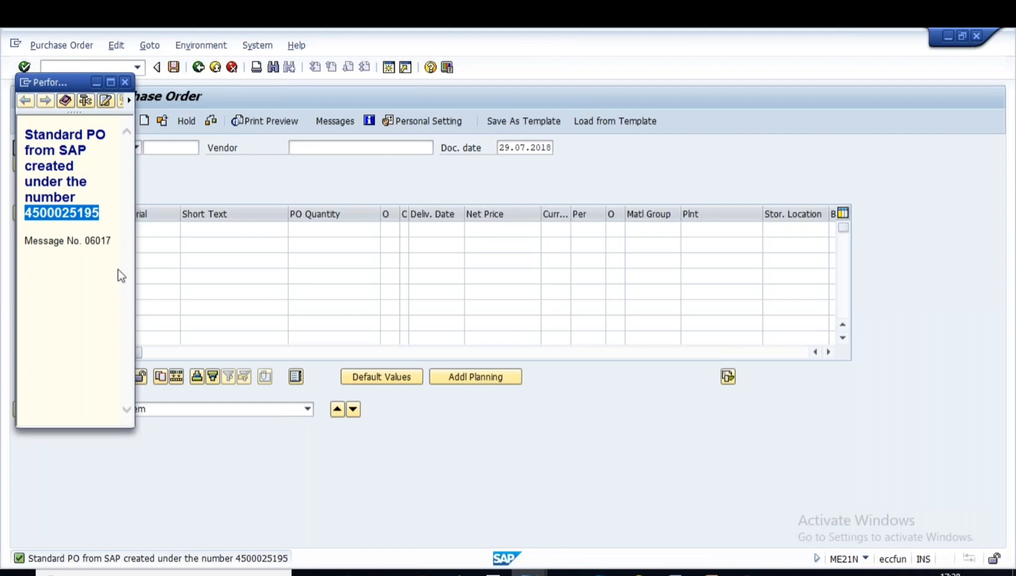
{"action": "left_click", "coordinate": [125, 82]}
Start a goods receipt with transaction MIGO and load the copied purchase order
{"action": "left_click", "coordinate": [199, 68]}
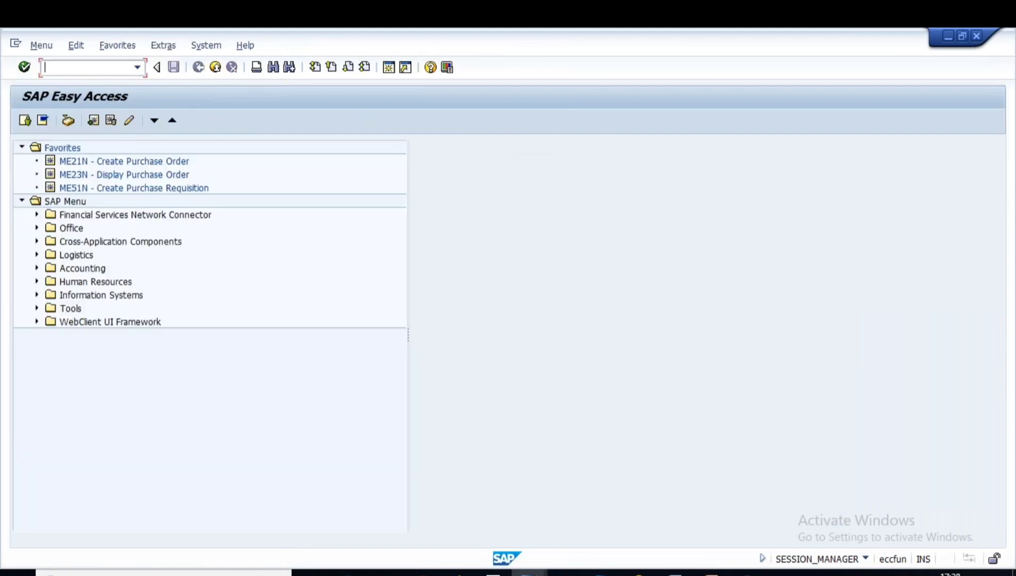
{"action": "key", "text": "Return"}
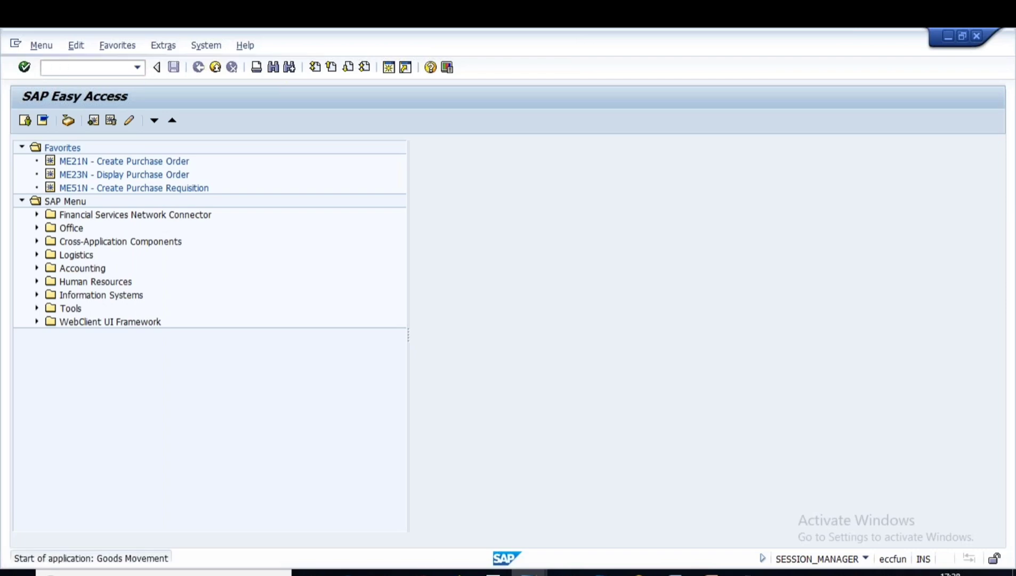
{"action": "key", "text": "ctrl+v"}
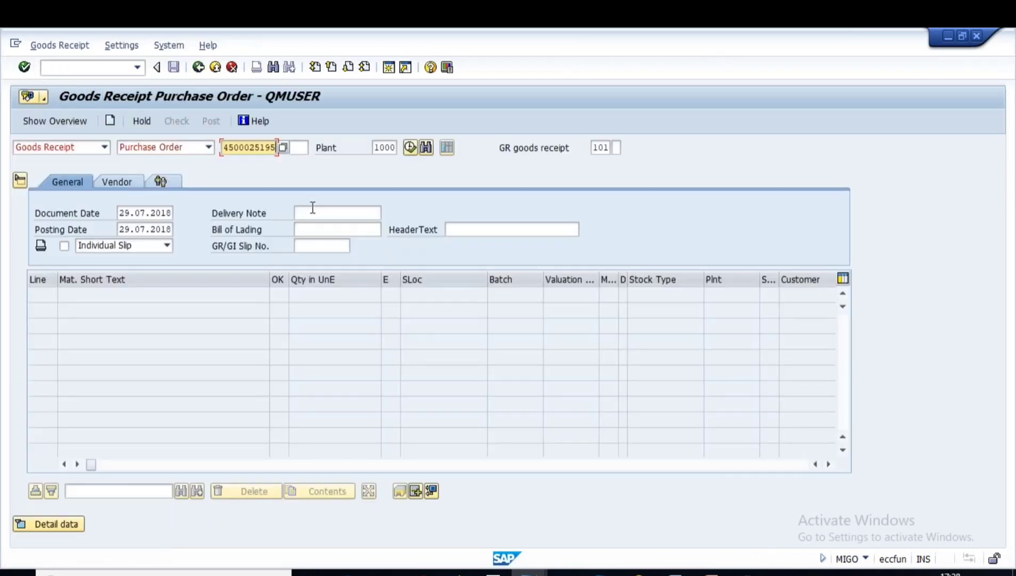
{"action": "key", "text": "Return"}
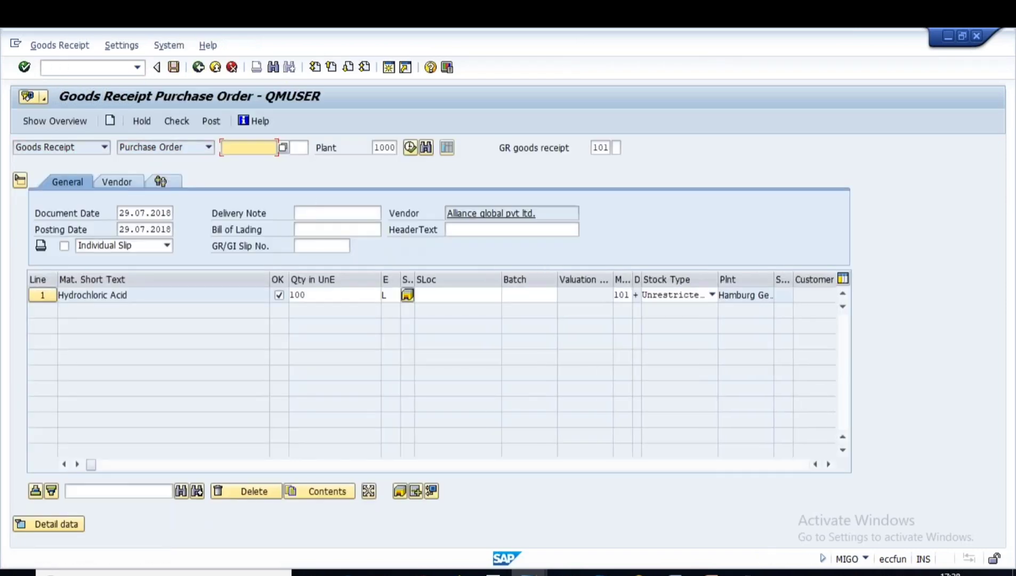
Set the Hydrochloric Acid line's storage location to L000 and check the goods receipt
{"action": "left_click", "coordinate": [441, 295]}
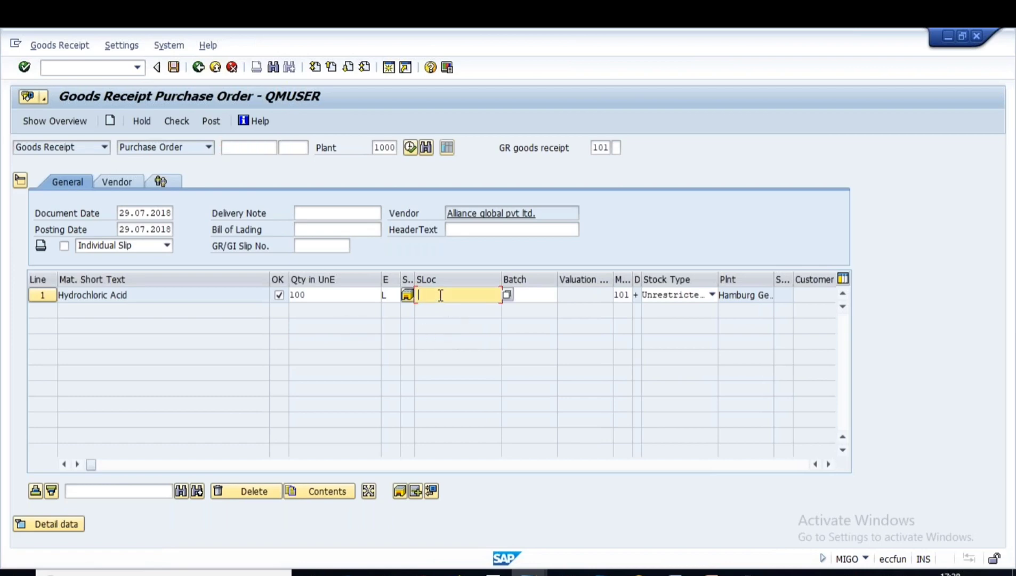
{"action": "left_click", "coordinate": [429, 307]}
{"action": "key", "text": "Return"}
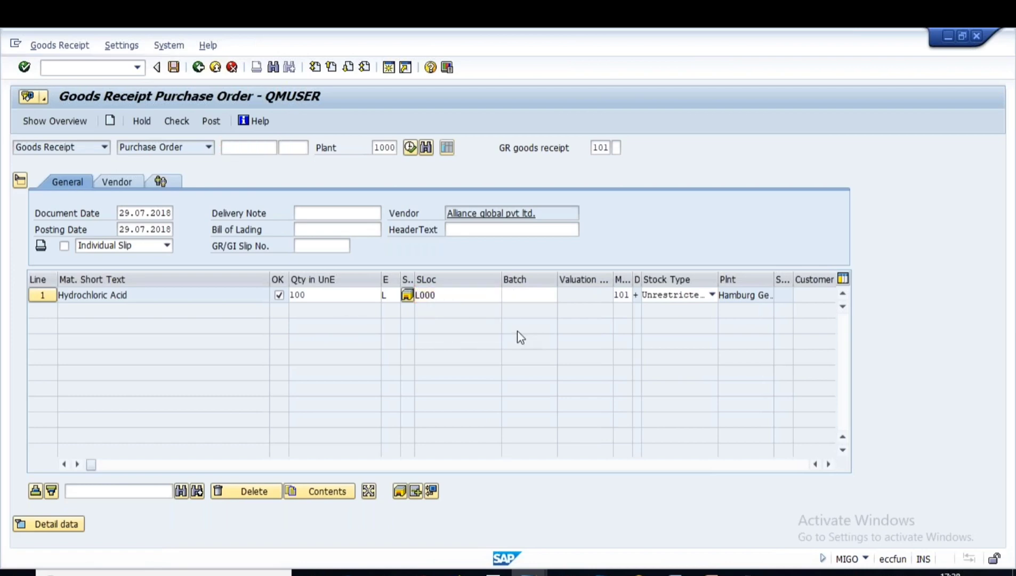
{"action": "left_click", "coordinate": [177, 120]}
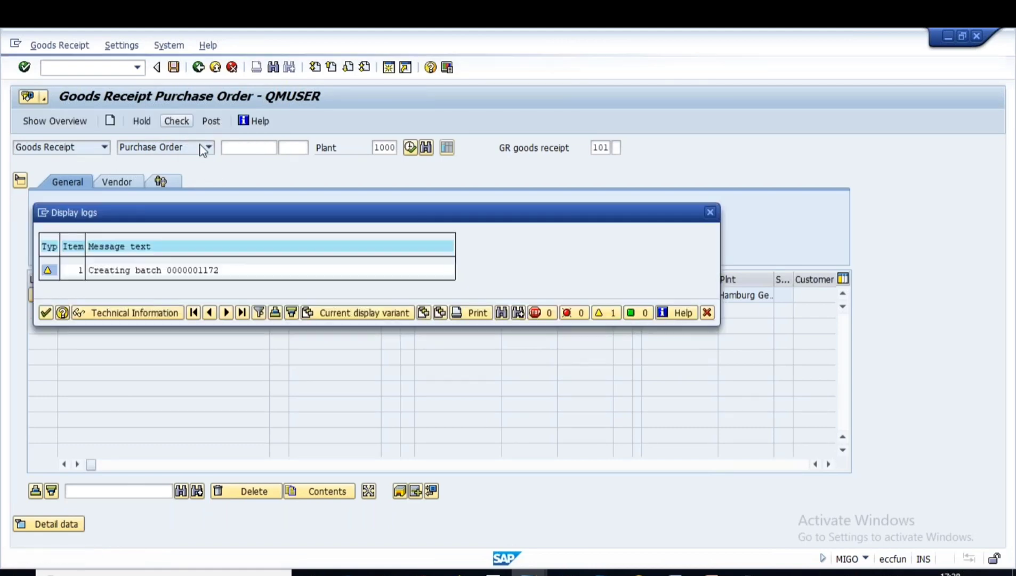
{"action": "left_click", "coordinate": [46, 313]}
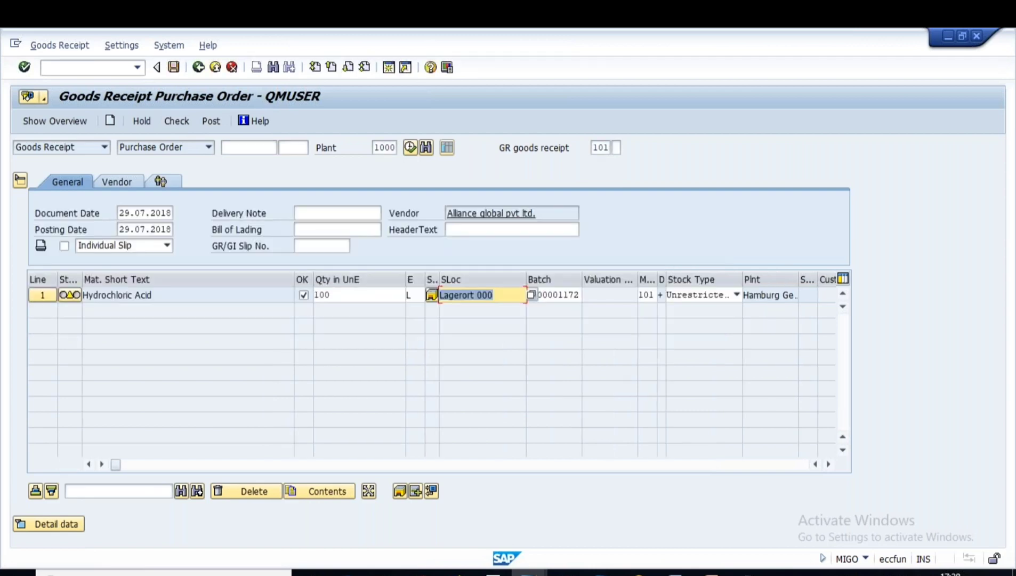
Set the receipt quantity of the Hydrochloric Acid line to 95 and post the goods receipt
{"action": "double_click", "coordinate": [340, 295]}
{"action": "type", "text": "95"}
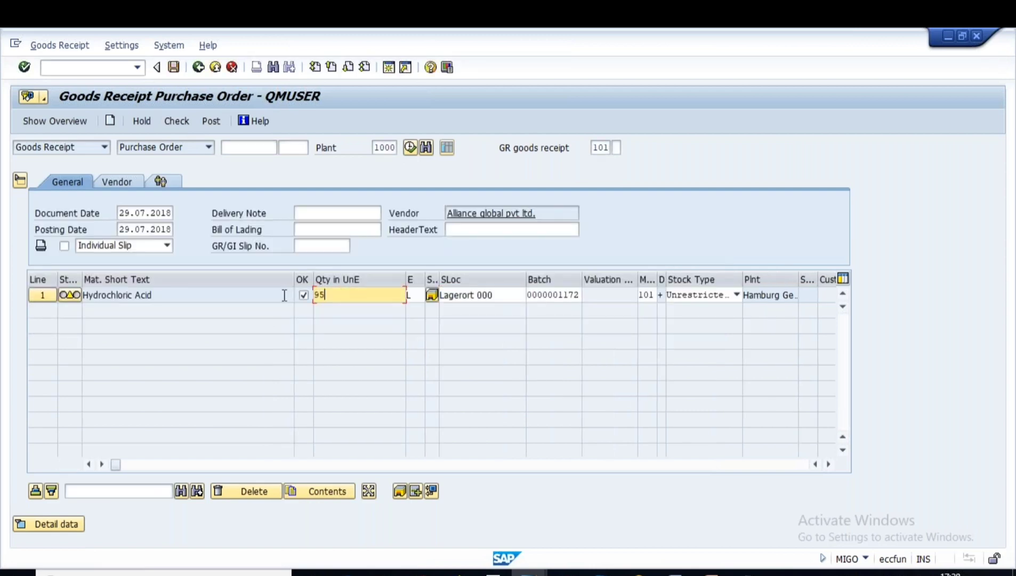
{"action": "key", "text": "Return"}
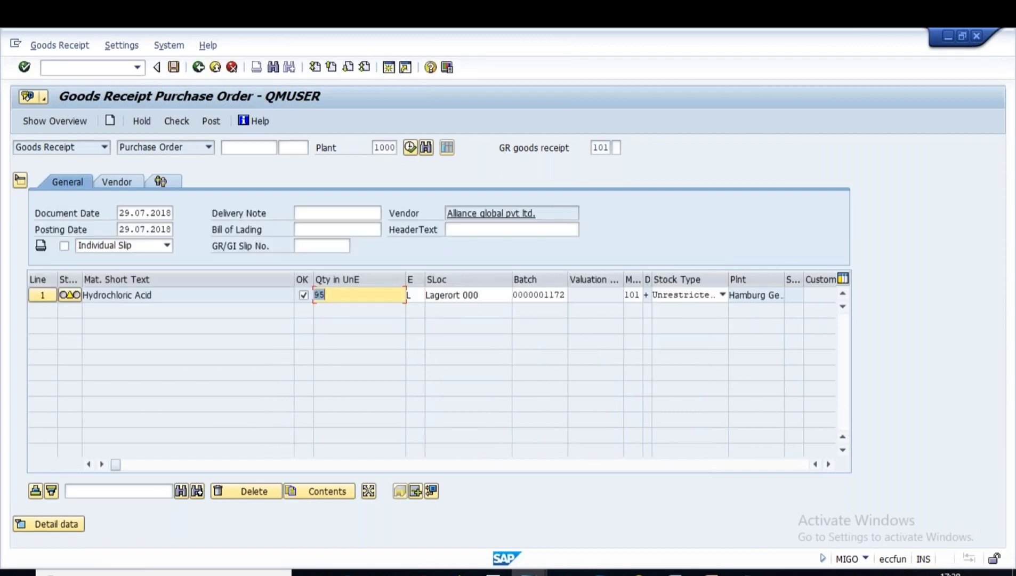
{"action": "left_click", "coordinate": [175, 68]}
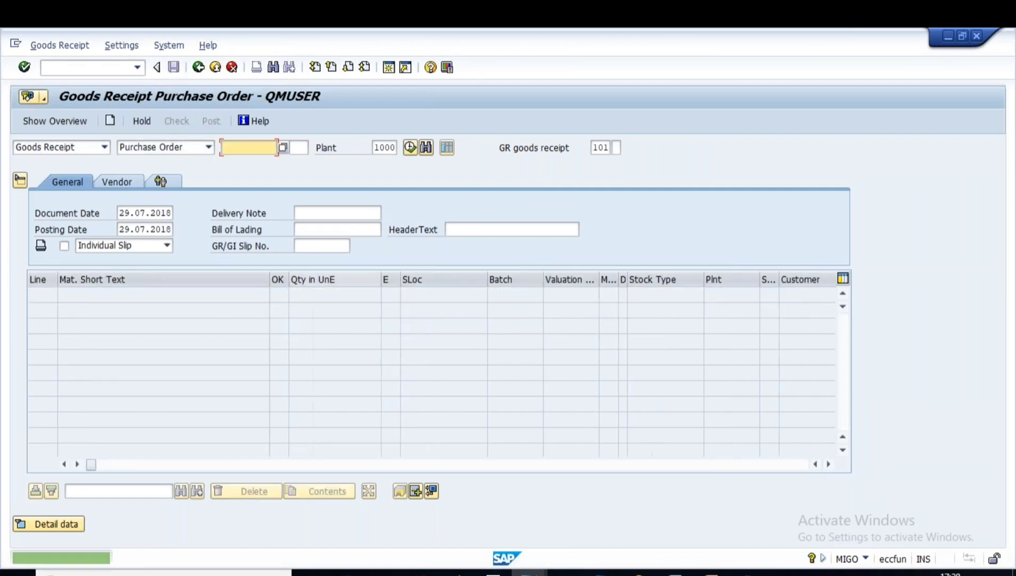
Display the purchase order with transaction ME23N and examine the scheduled, received and open quantities in its delivery schedule
{"action": "left_click", "coordinate": [91, 67]}
{"action": "type", "text": "/NME23N"}
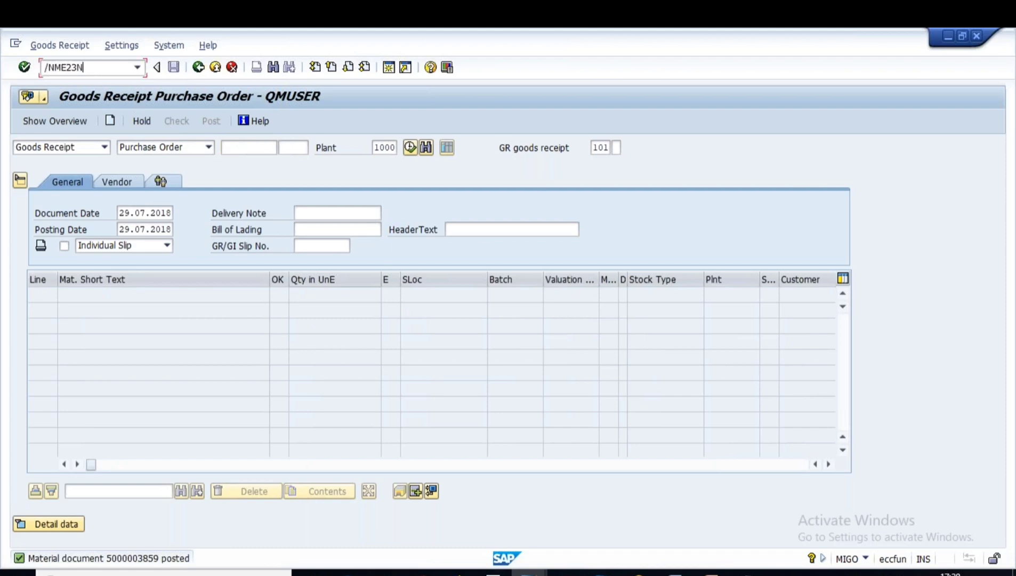
{"action": "key", "text": "Return"}
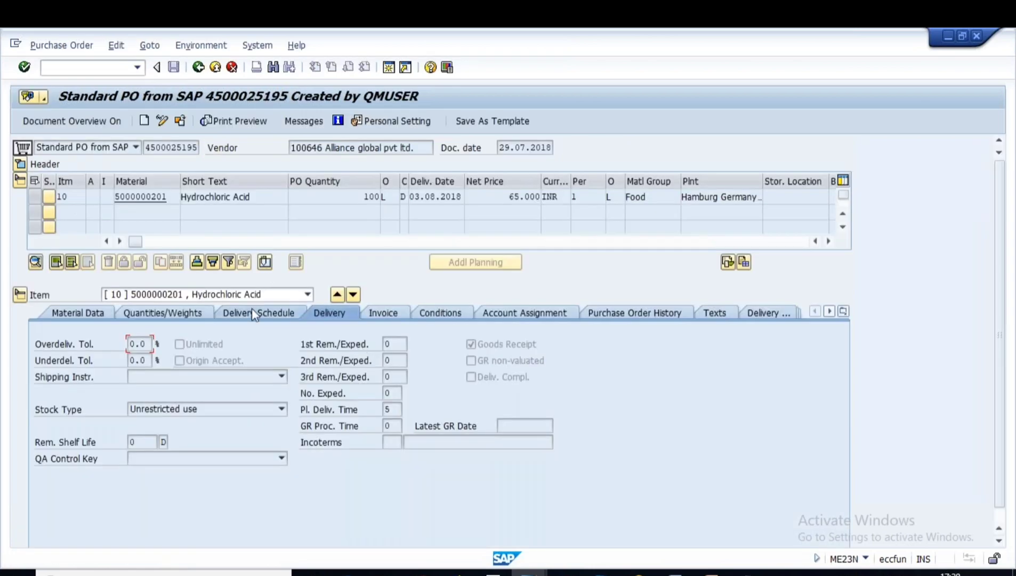
{"action": "left_click", "coordinate": [255, 316]}
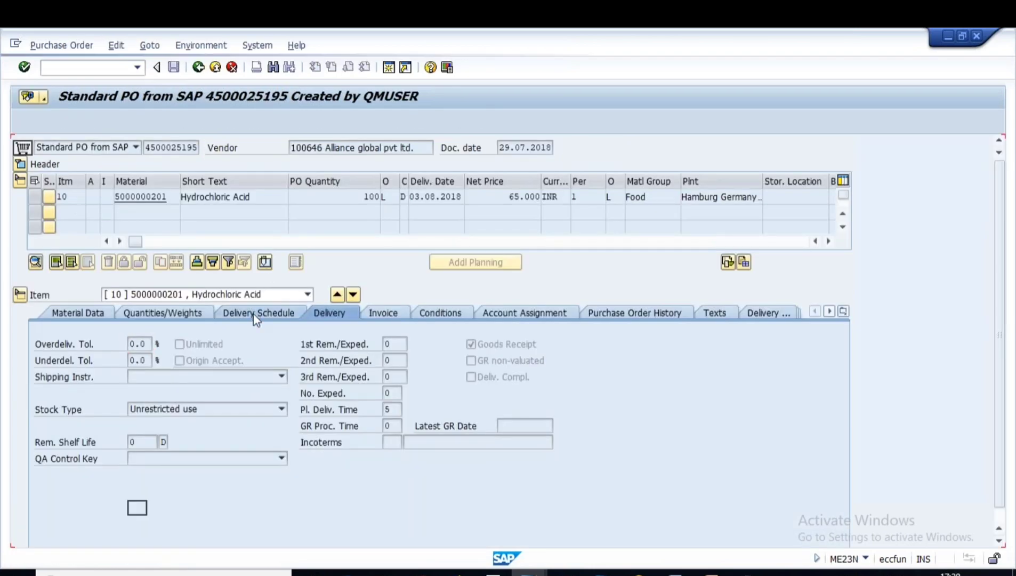
{"action": "left_click_drag", "start_coordinate": [194, 428], "coordinate": [223, 428]}
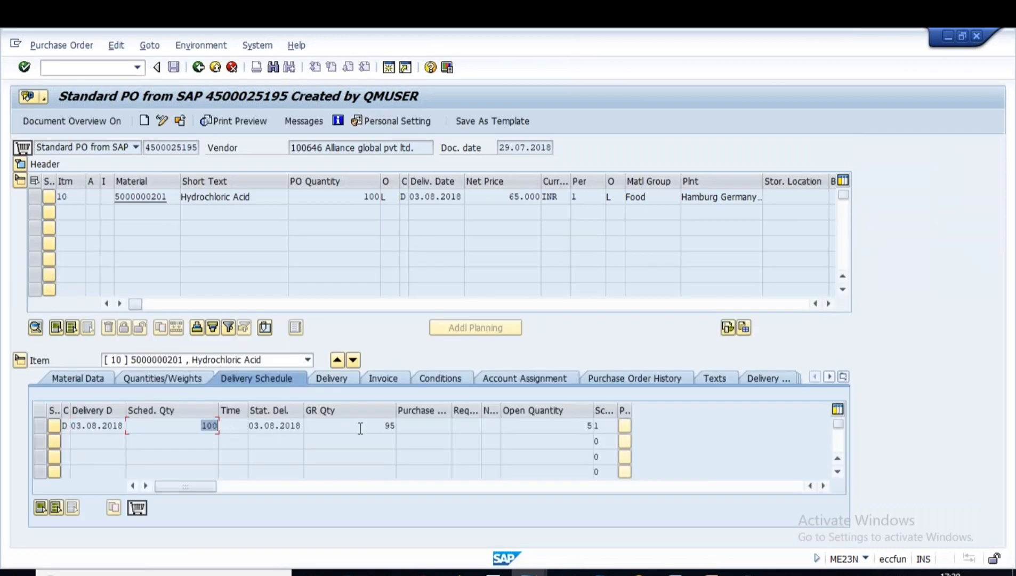
{"action": "left_click_drag", "start_coordinate": [382, 428], "coordinate": [417, 428]}
{"action": "left_click_drag", "start_coordinate": [583, 428], "coordinate": [593, 427]}
Switch the order to change mode, set the item's Deliv. Compl. indicator, check the open quantity and save the order
{"action": "left_click", "coordinate": [163, 122]}
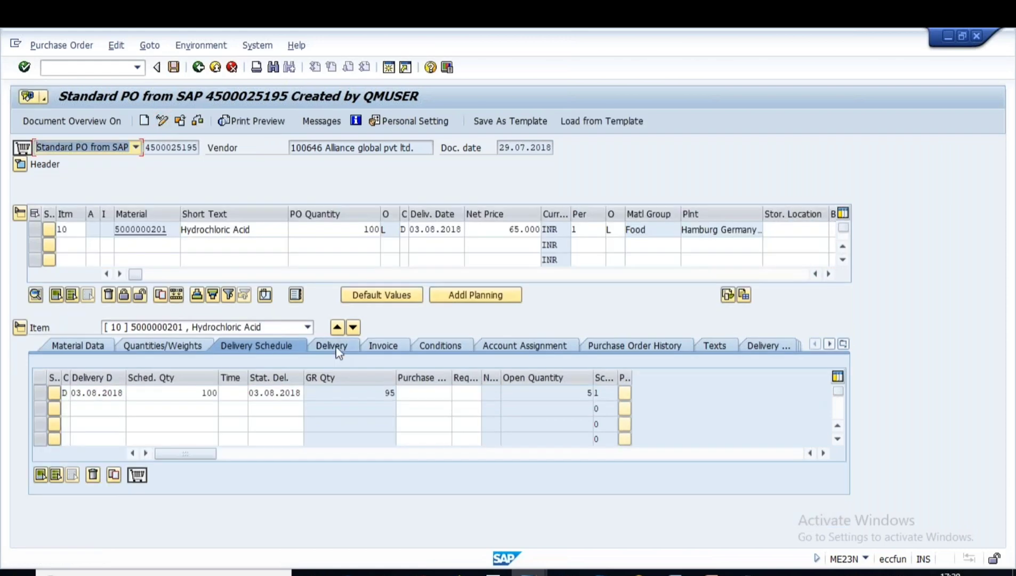
{"action": "left_click", "coordinate": [319, 346]}
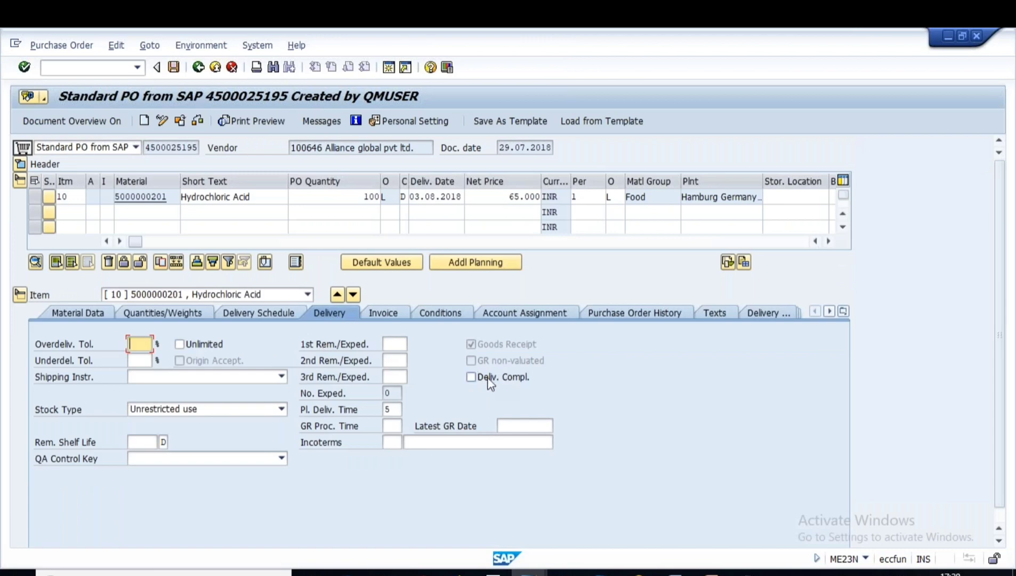
{"action": "left_click", "coordinate": [472, 377]}
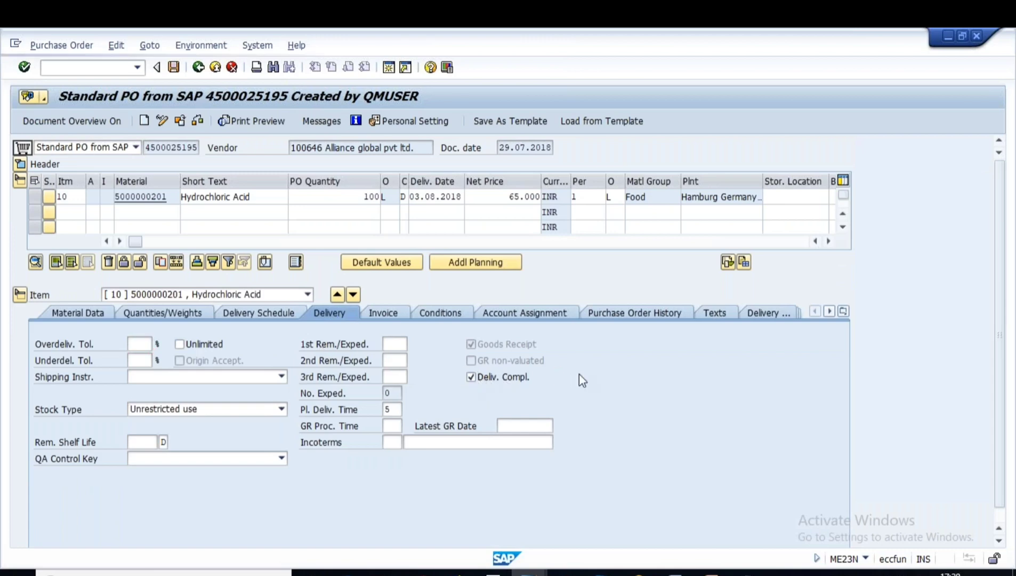
{"action": "left_click", "coordinate": [251, 314]}
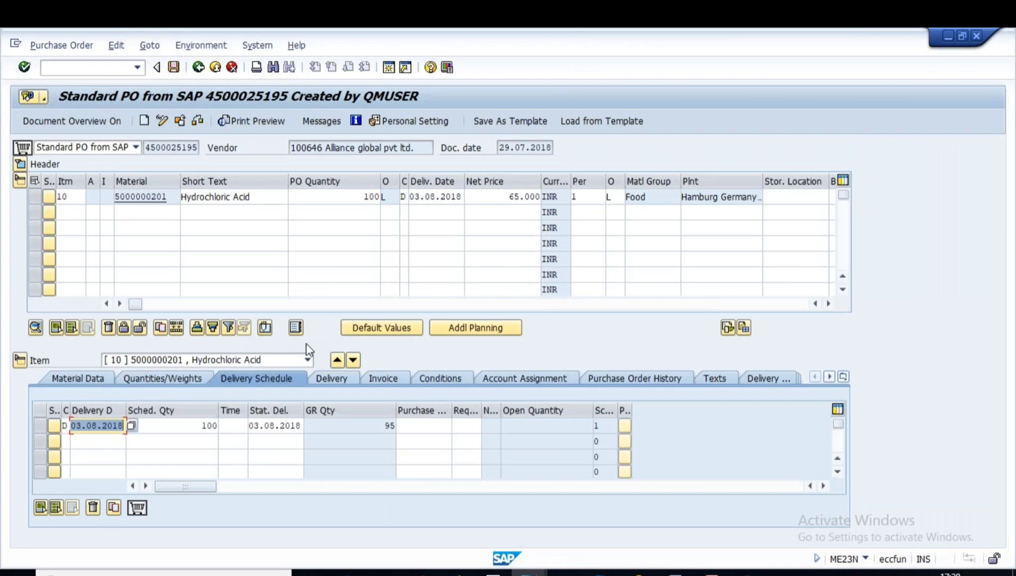
{"action": "left_click", "coordinate": [566, 427]}
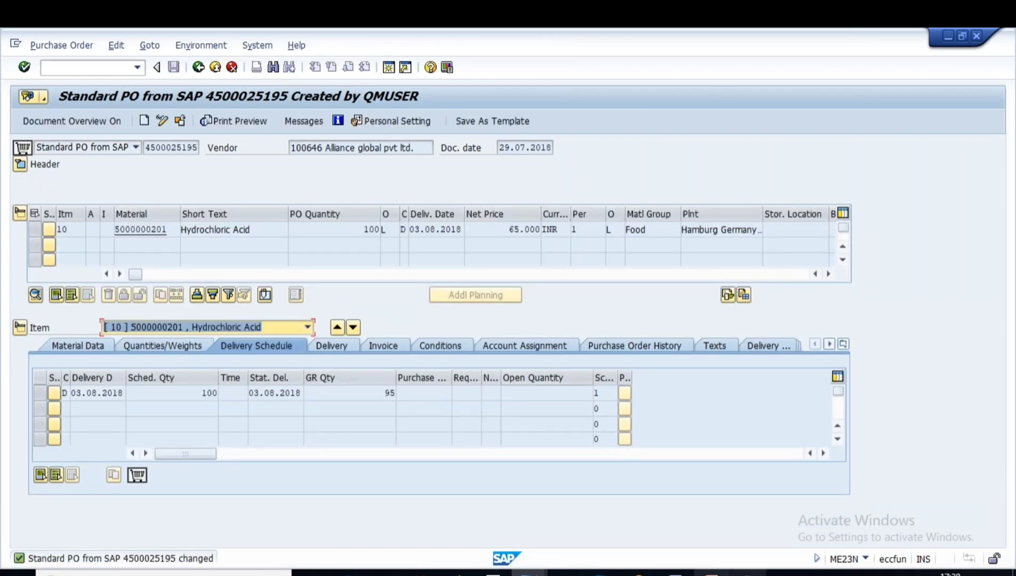
Switch to PowerPoint, present the Delivery Completed slide, and mark its two tolerances, the 100 PC order quantity and the 90 to 100 PC range
{"action": "left_click", "coordinate": [712, 574]}
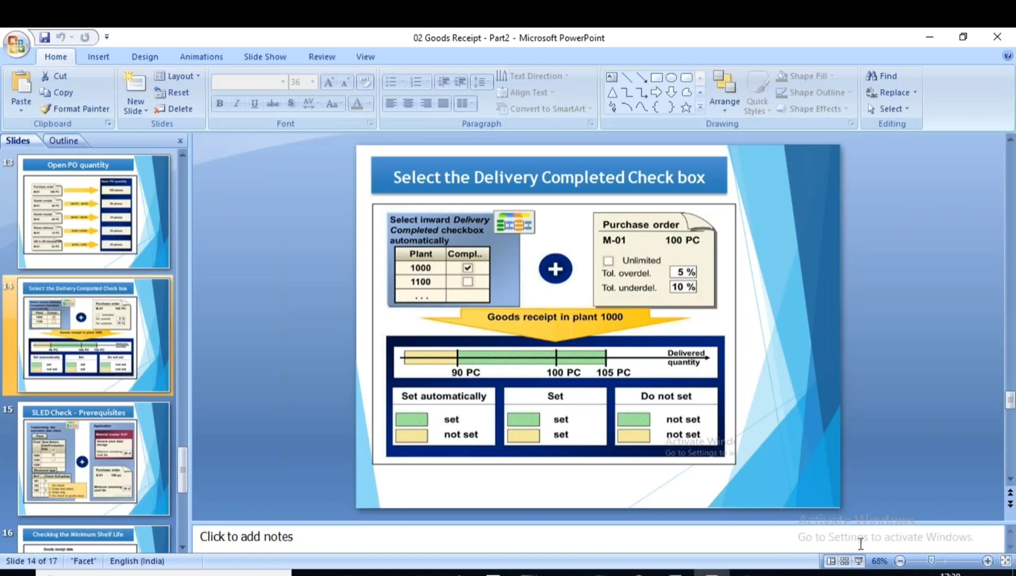
{"action": "left_click", "coordinate": [860, 560]}
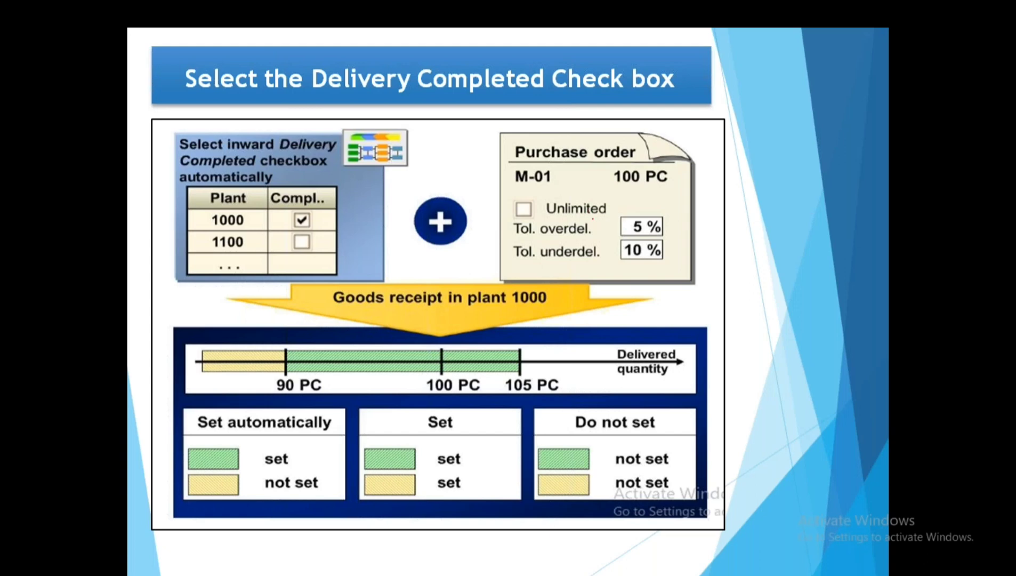
{"action": "mouse_move", "coordinate": [608, 221]}
{"action": "left_mouse_down"}
{"action": "mouse_move", "coordinate": [613, 235]}
{"action": "mouse_move", "coordinate": [682, 198]}
{"action": "left_mouse_up"}
{"action": "left_click_drag", "start_coordinate": [607, 250], "coordinate": [685, 227]}
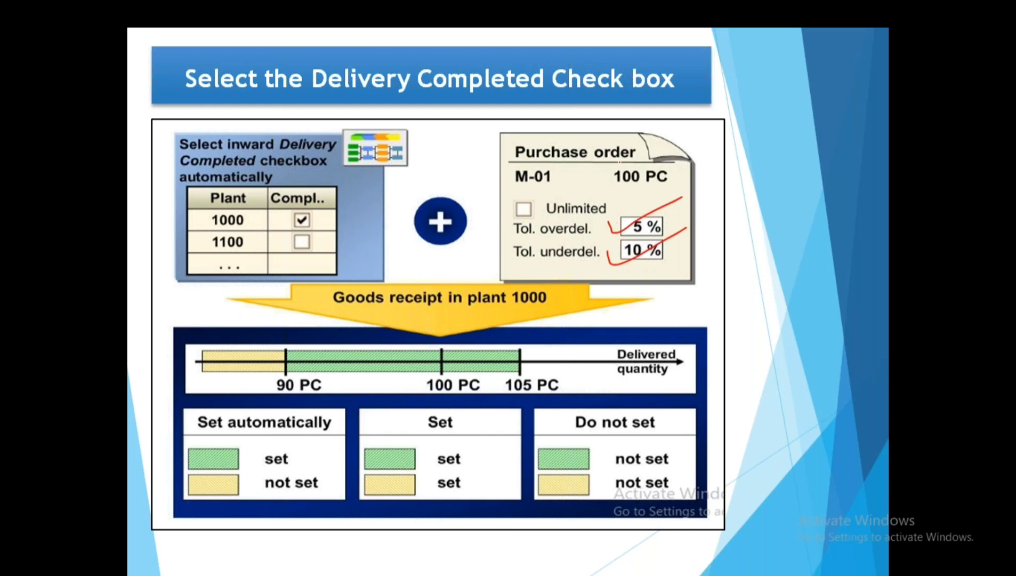
{"action": "mouse_move", "coordinate": [624, 161]}
{"action": "left_mouse_down"}
{"action": "mouse_move", "coordinate": [629, 198]}
{"action": "mouse_move", "coordinate": [613, 160]}
{"action": "mouse_move", "coordinate": [632, 166]}
{"action": "mouse_move", "coordinate": [648, 195]}
{"action": "left_mouse_up"}
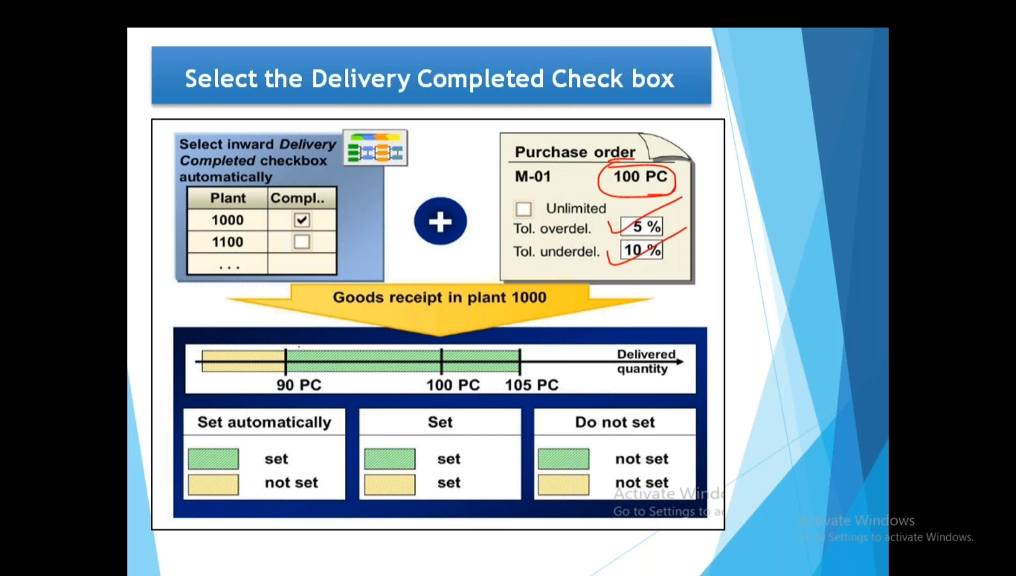
{"action": "mouse_move", "coordinate": [299, 347]}
{"action": "left_mouse_down"}
{"action": "mouse_move", "coordinate": [291, 373]}
{"action": "mouse_move", "coordinate": [427, 379]}
{"action": "mouse_move", "coordinate": [439, 355]}
{"action": "mouse_move", "coordinate": [314, 342]}
{"action": "left_mouse_up"}
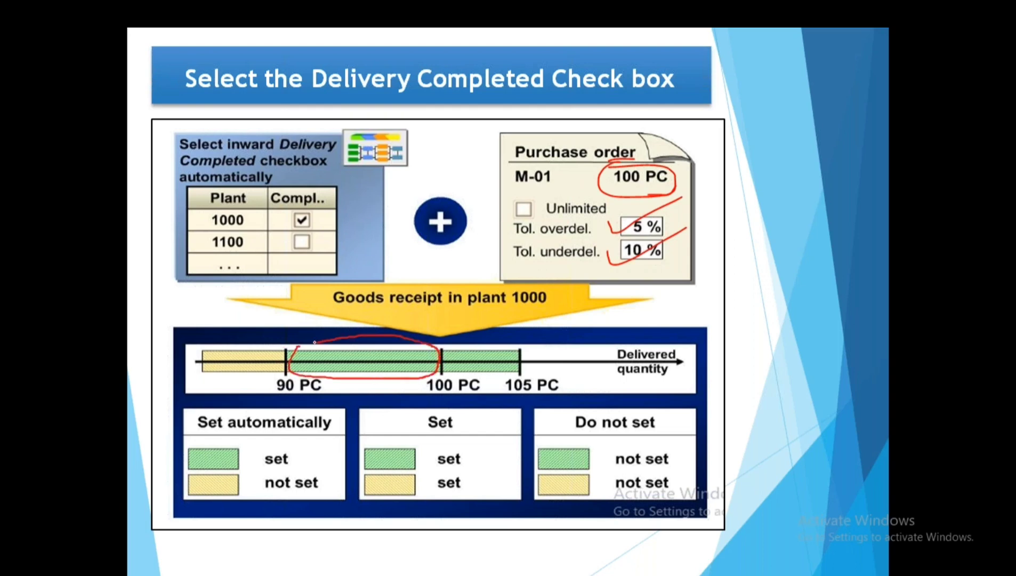
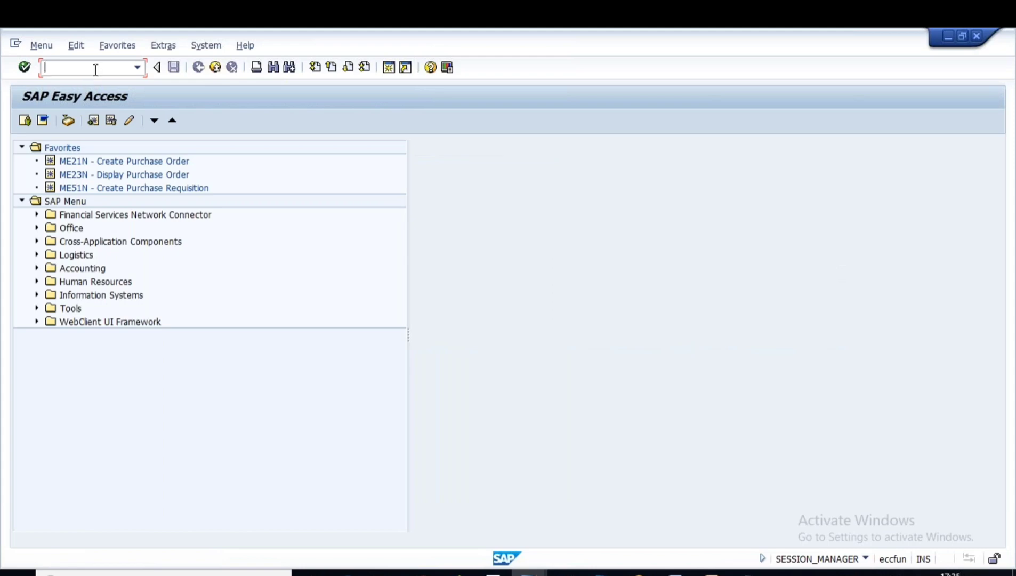
{"action": "type", "text": "MM02"}
{"action": "key", "text": "Return"}
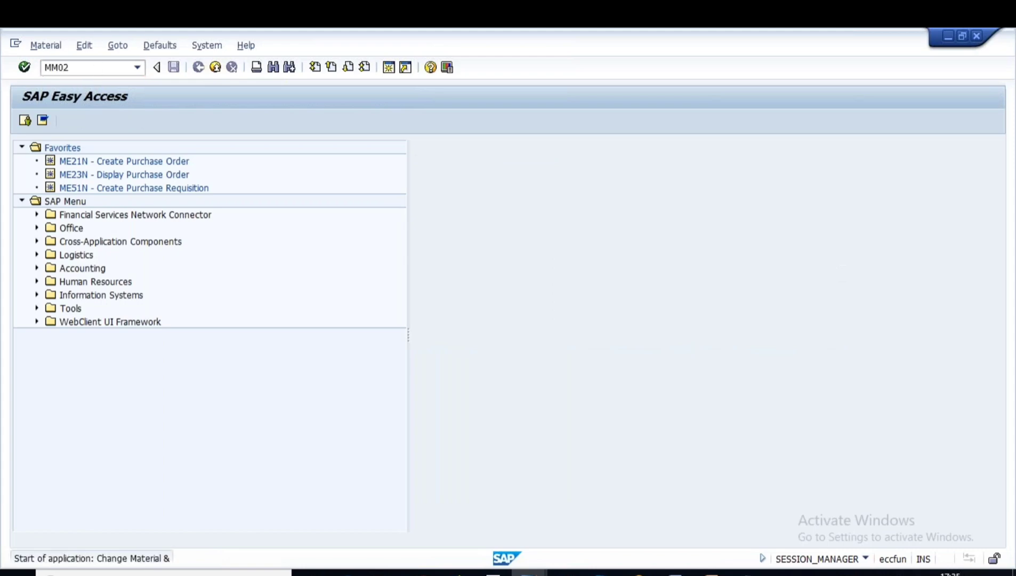
{"action": "key", "text": "Return"}
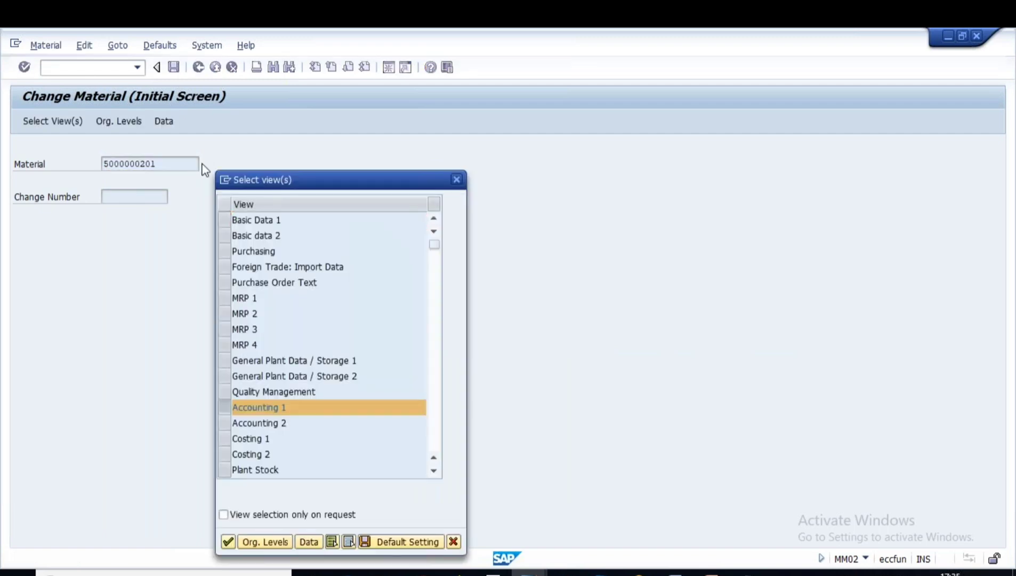
{"action": "key", "text": "Return"}
{"action": "key", "text": "Return"}
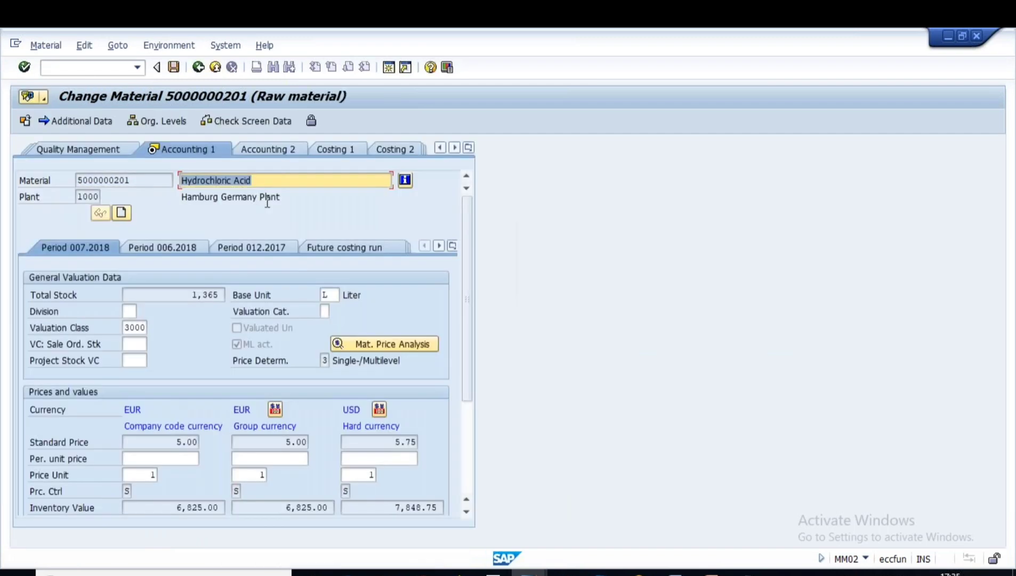
Switch the material to its Plant data / stor. 1 view and set Total shelf life to 30 and Min. Rem. Shelf Life to 20
{"action": "left_click", "coordinate": [467, 148]}
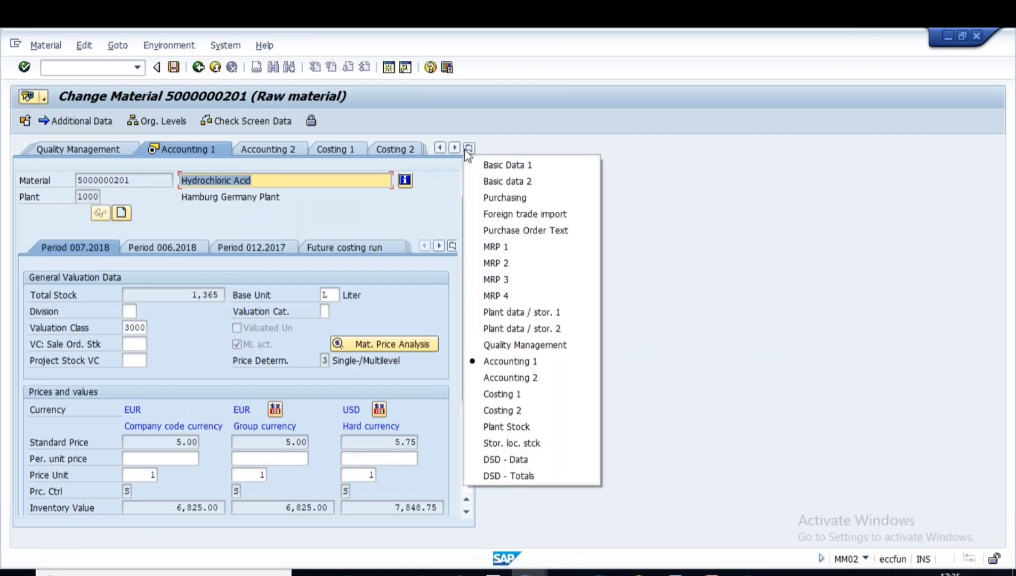
{"action": "left_click", "coordinate": [523, 312]}
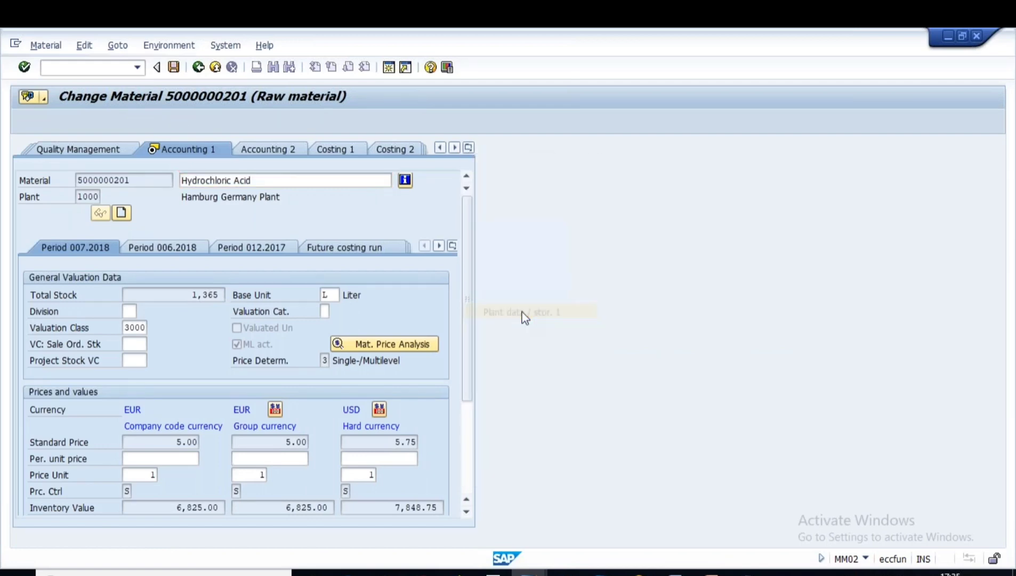
{"action": "left_click", "coordinate": [481, 263]}
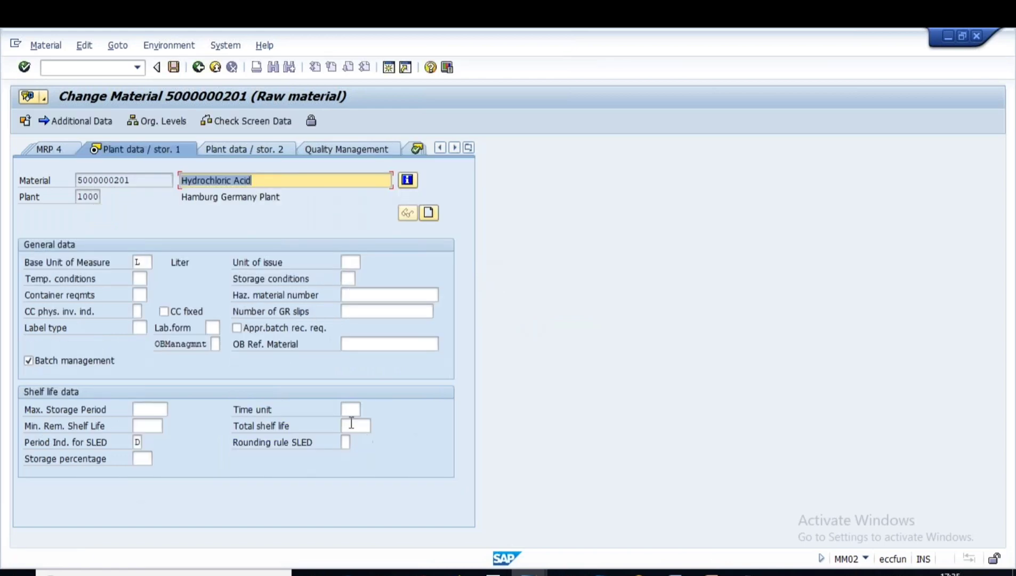
{"action": "left_click", "coordinate": [355, 426]}
{"action": "type", "text": "30"}
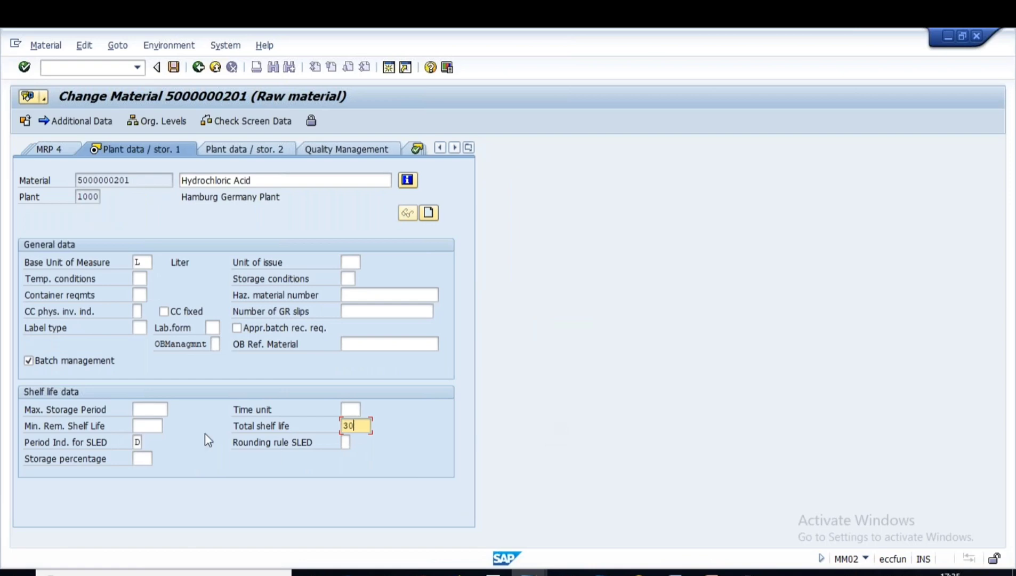
{"action": "left_click", "coordinate": [148, 426]}
{"action": "type", "text": "20"}
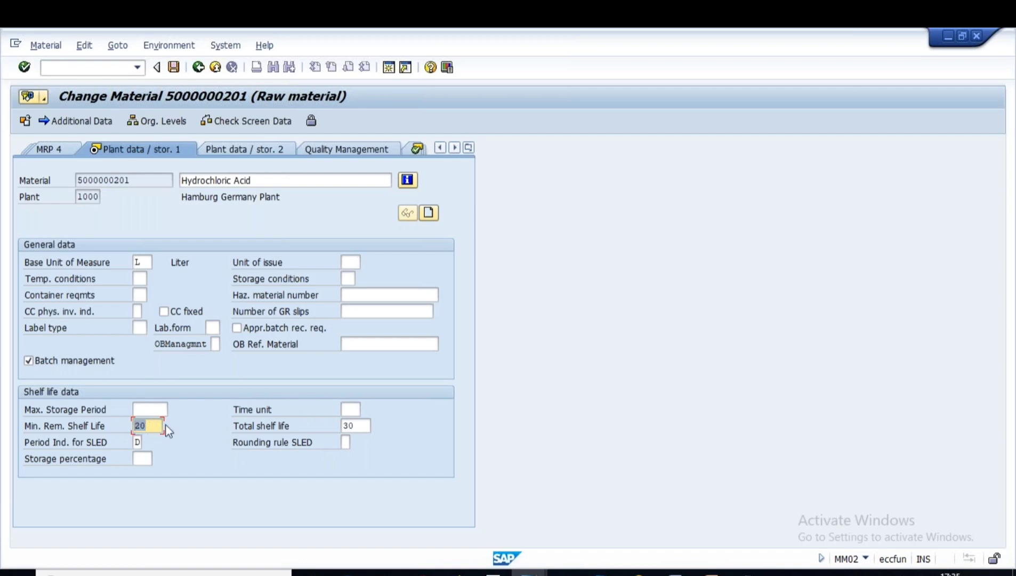
Review the minimum remaining and total shelf life entries, and save the material, accepting the goods receipt warning
{"action": "double_click", "coordinate": [147, 425]}
{"action": "double_click", "coordinate": [357, 425]}
{"action": "double_click", "coordinate": [149, 425]}
{"action": "left_click", "coordinate": [175, 68]}
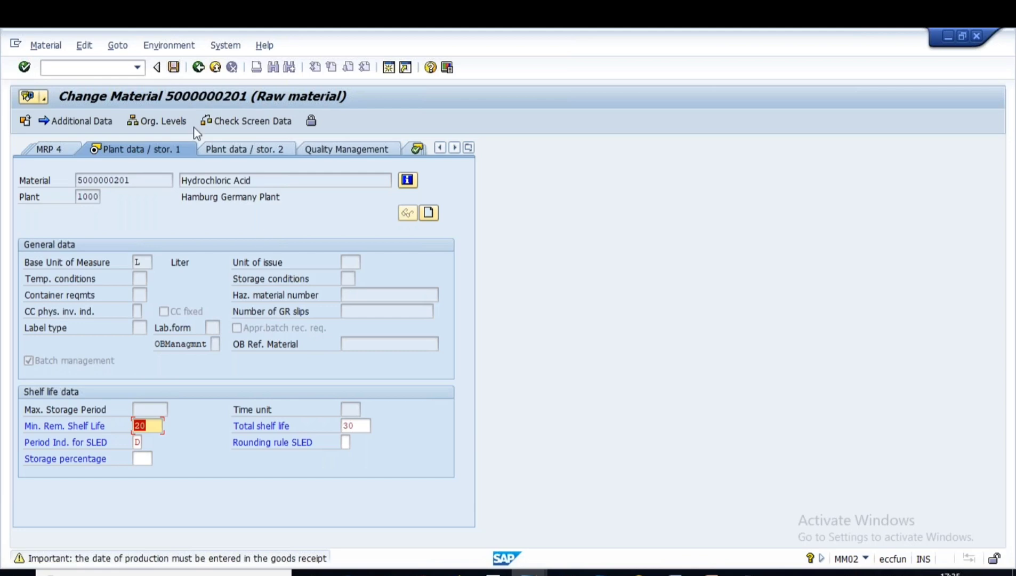
{"action": "left_click", "coordinate": [261, 231]}
{"action": "key", "text": "Return"}
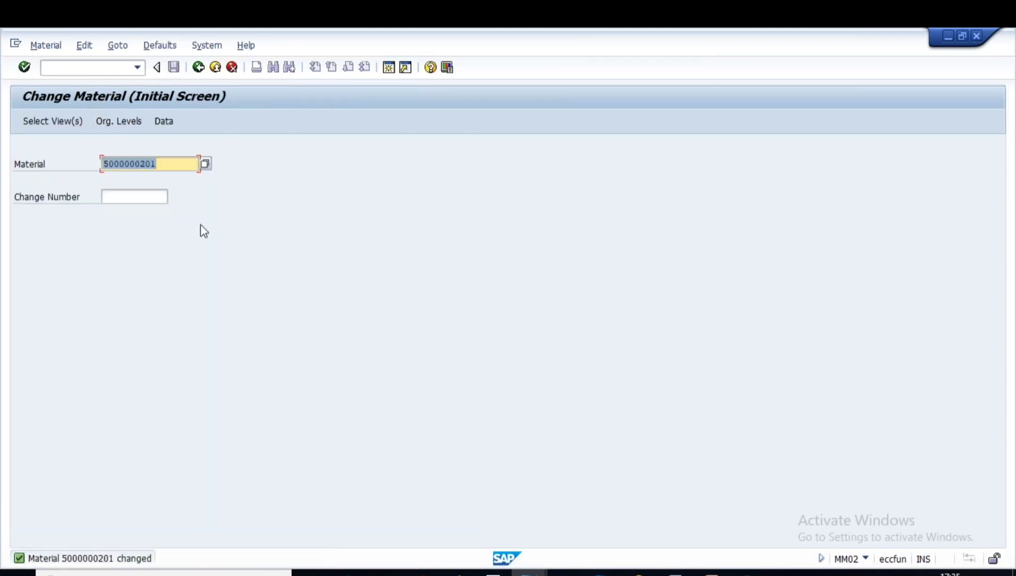
Return to the purchase order session, leave the displayed order and start a new purchase order with transaction ME21N
{"action": "left_click", "coordinate": [530, 574]}
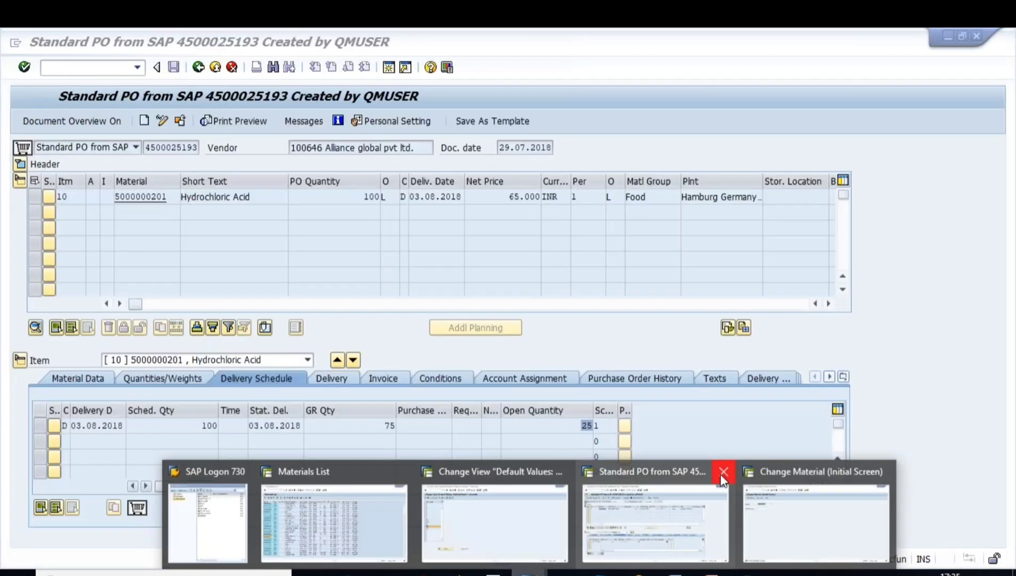
{"action": "left_click", "coordinate": [724, 472]}
{"action": "left_click", "coordinate": [199, 67]}
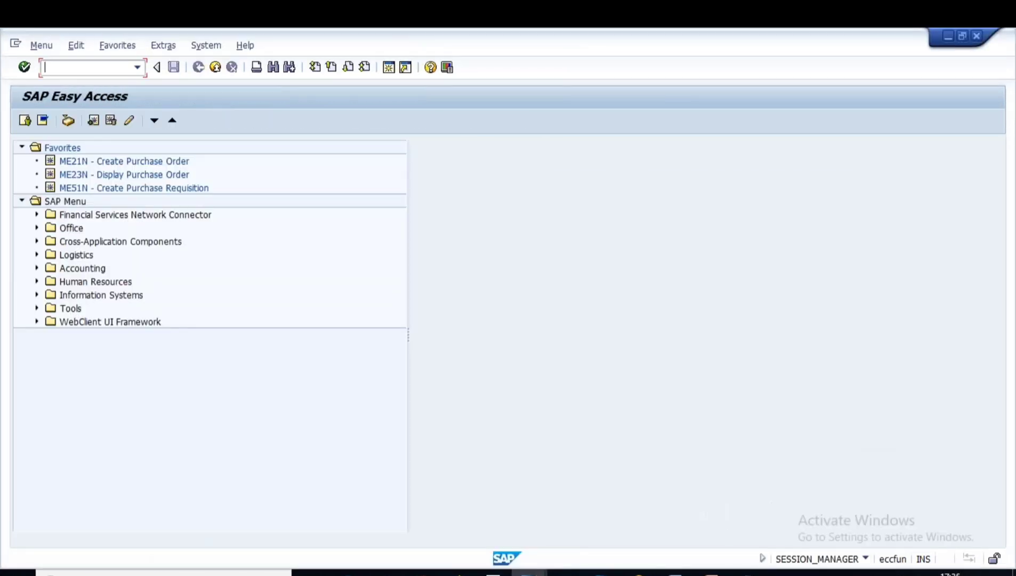
{"action": "type", "text": "ME21N"}
{"action": "key", "text": "Return"}
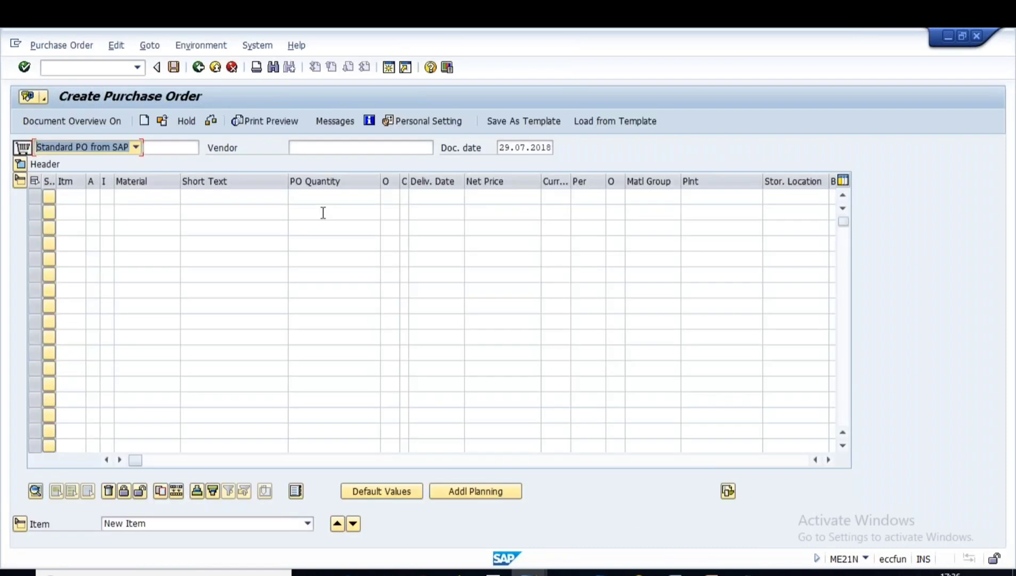
Enter Alliance global pvt ltd. as vendor, with purchasing organization 1000, purchasing group 100 and company code 1000
{"action": "left_click", "coordinate": [363, 145]}
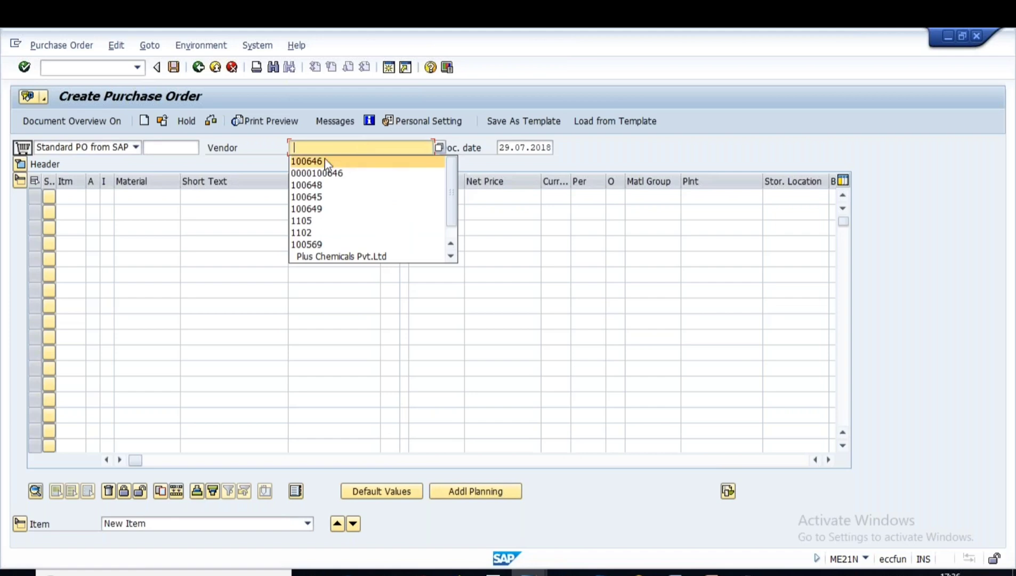
{"action": "left_click", "coordinate": [312, 161]}
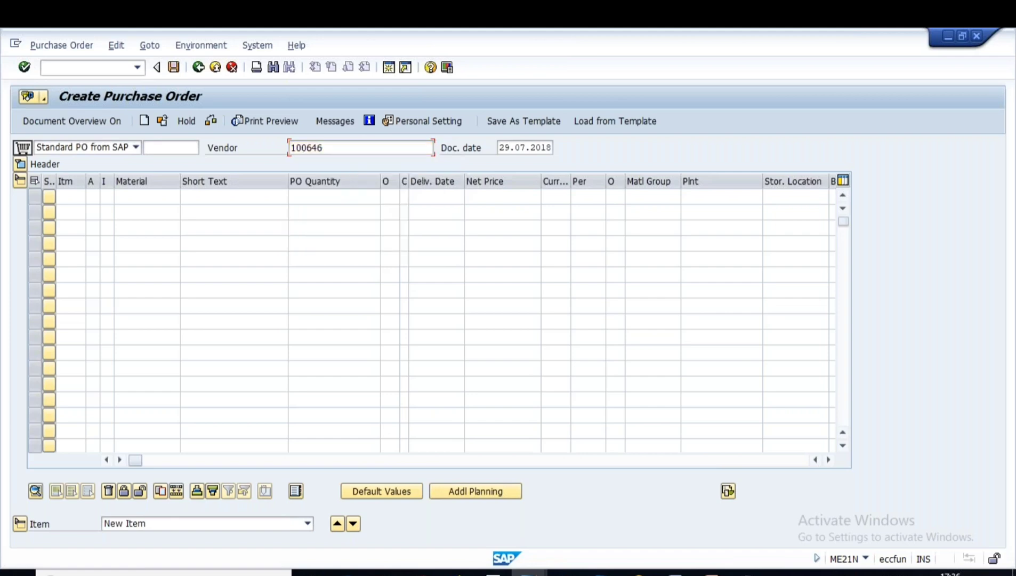
{"action": "key", "text": "Return"}
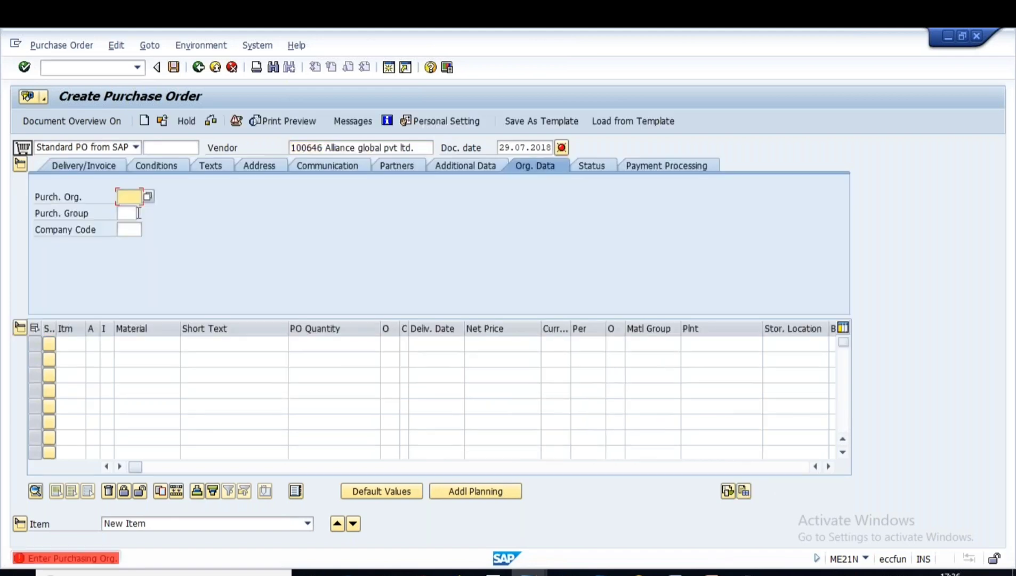
{"action": "type", "text": "1000"}
{"action": "left_click", "coordinate": [128, 213]}
{"action": "type", "text": "100"}
{"action": "left_click", "coordinate": [129, 230]}
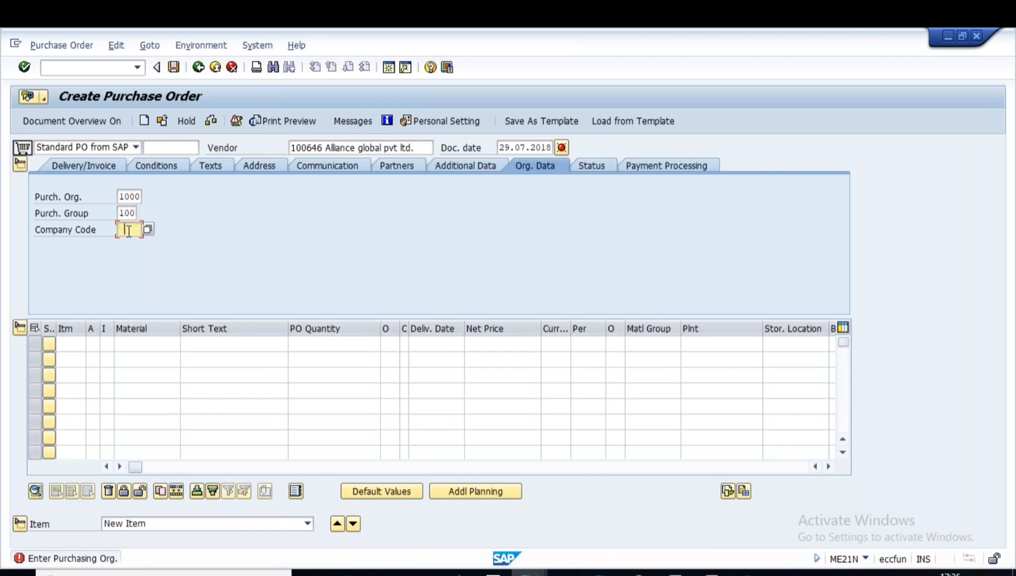
{"action": "type", "text": "1000"}
{"action": "key", "text": "Return"}
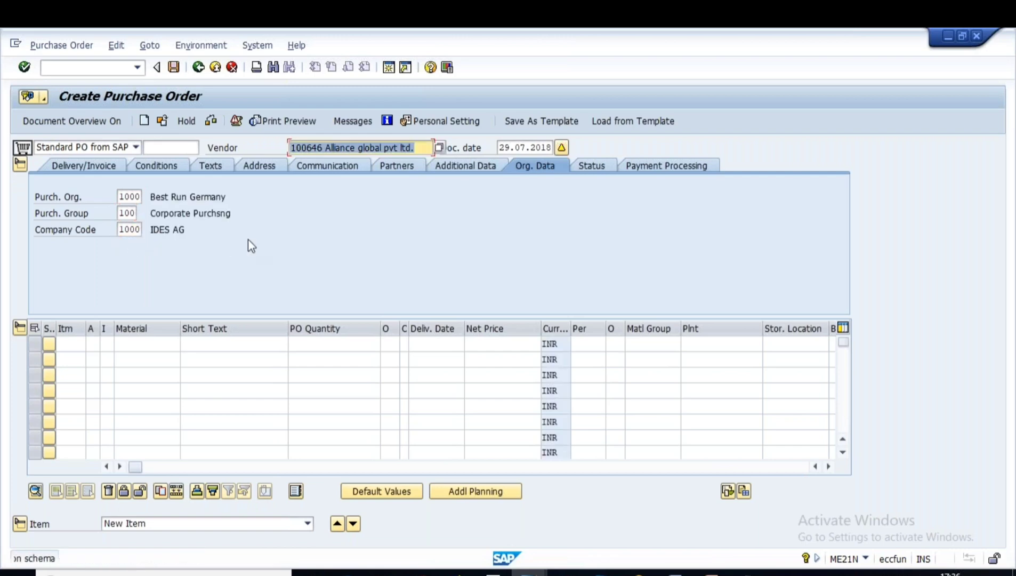
{"action": "left_click", "coordinate": [711, 343]}
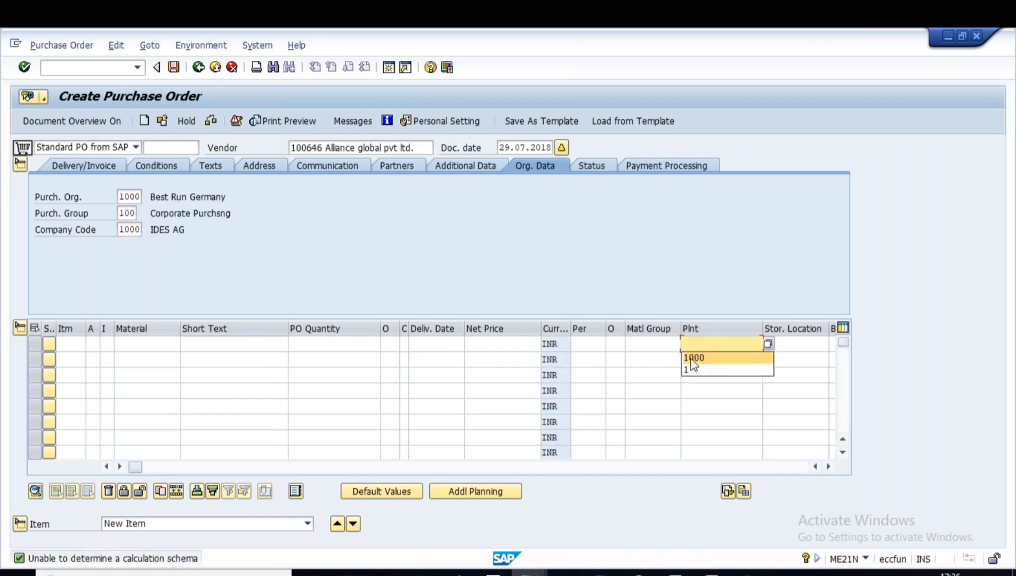
{"action": "left_click", "coordinate": [694, 357]}
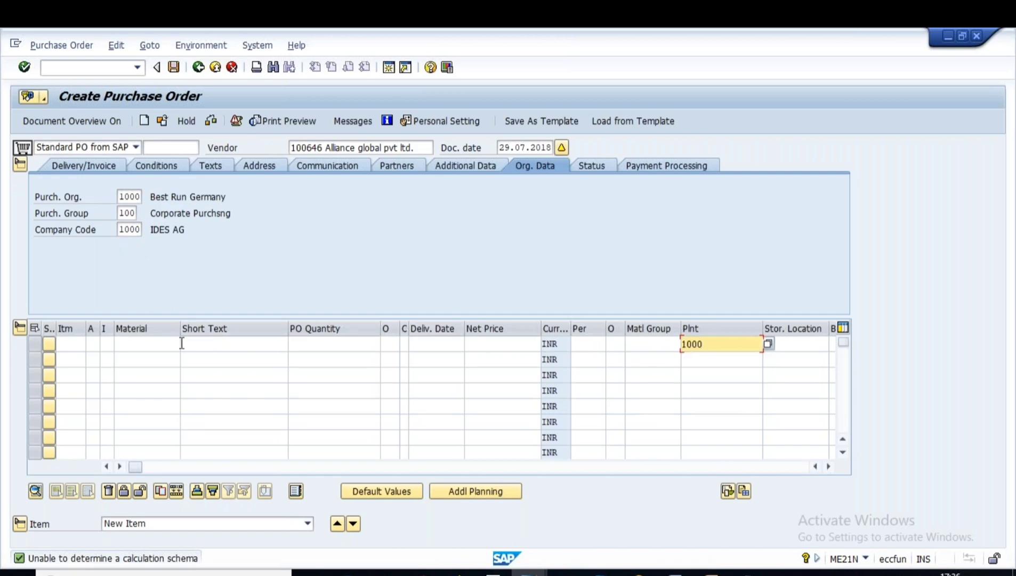
{"action": "left_click", "coordinate": [145, 343]}
{"action": "left_click", "coordinate": [138, 359]}
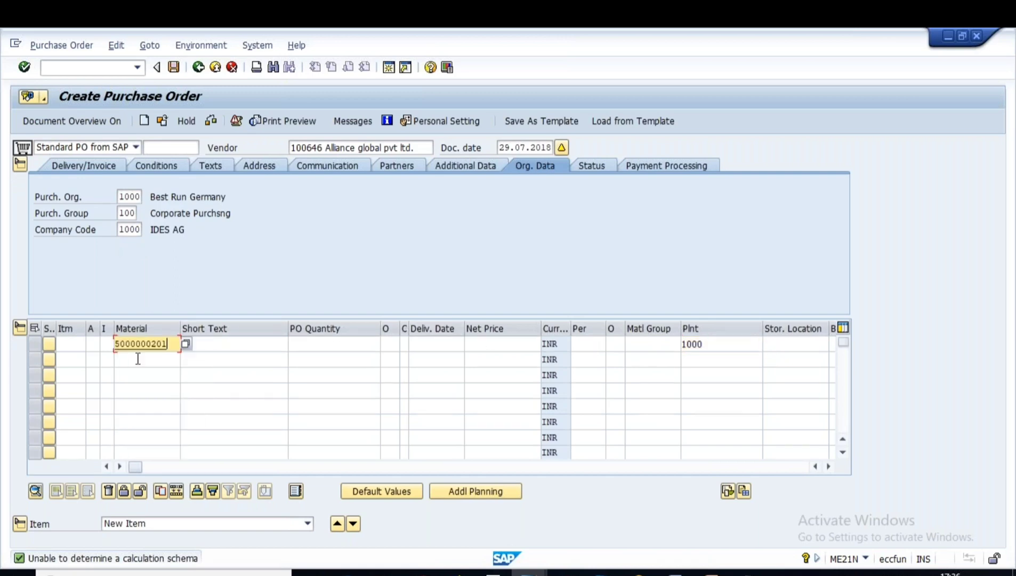
{"action": "left_click", "coordinate": [323, 345]}
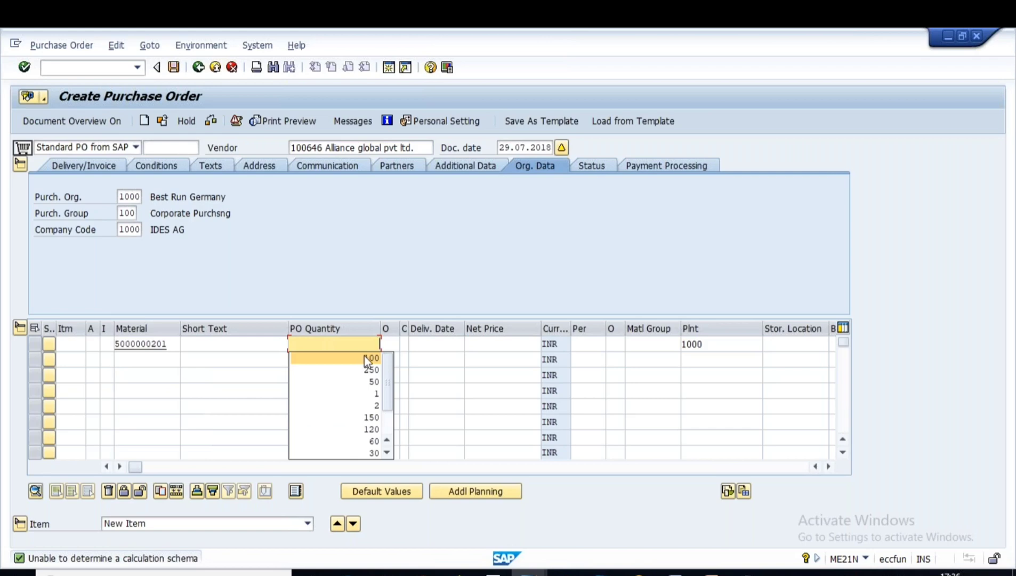
{"action": "left_click", "coordinate": [365, 358]}
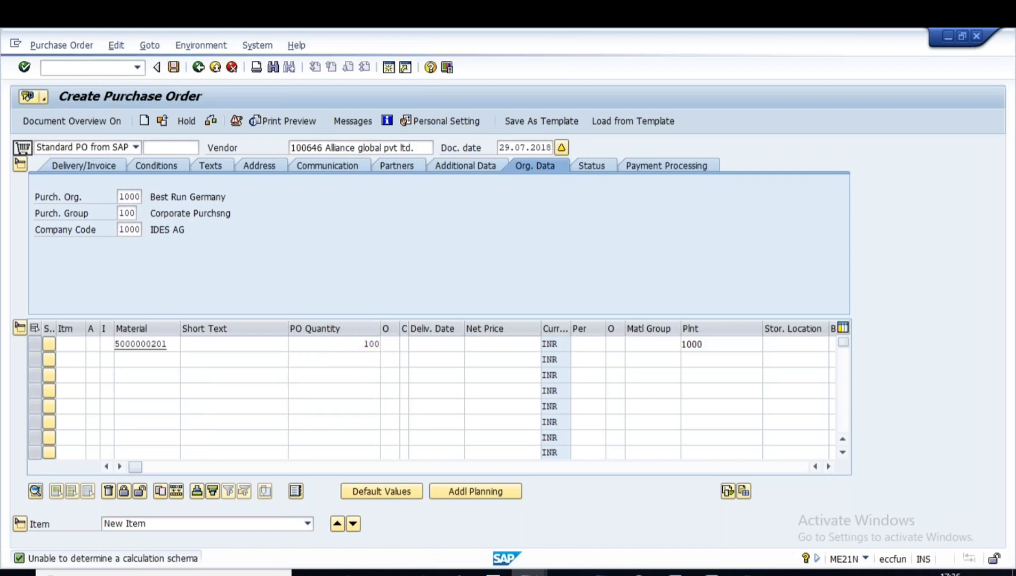
{"action": "key", "text": "Return"}
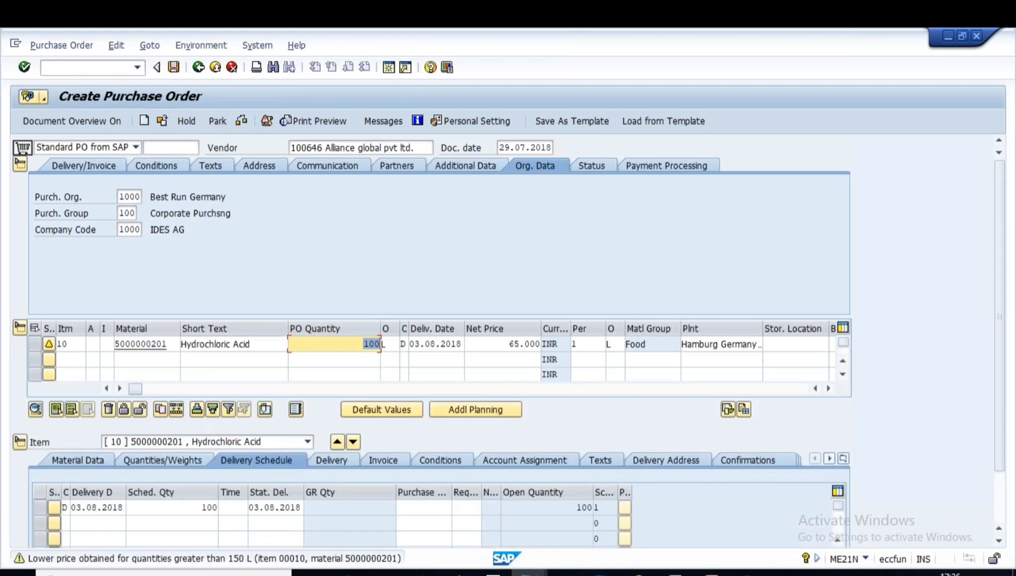
Check and save the purchase order, and copy its new order number from the system message
{"action": "left_click", "coordinate": [242, 121]}
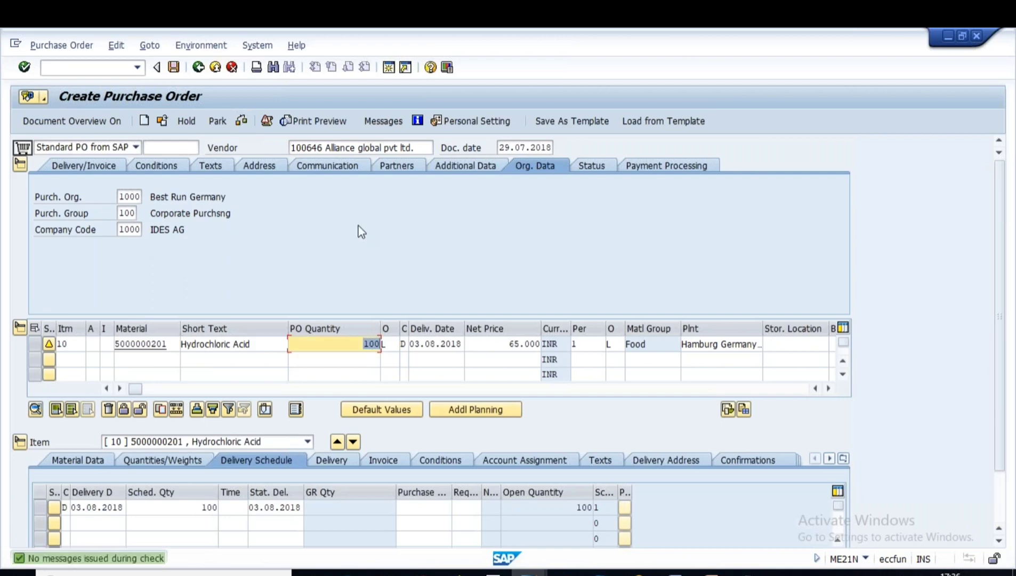
{"action": "left_click", "coordinate": [174, 68]}
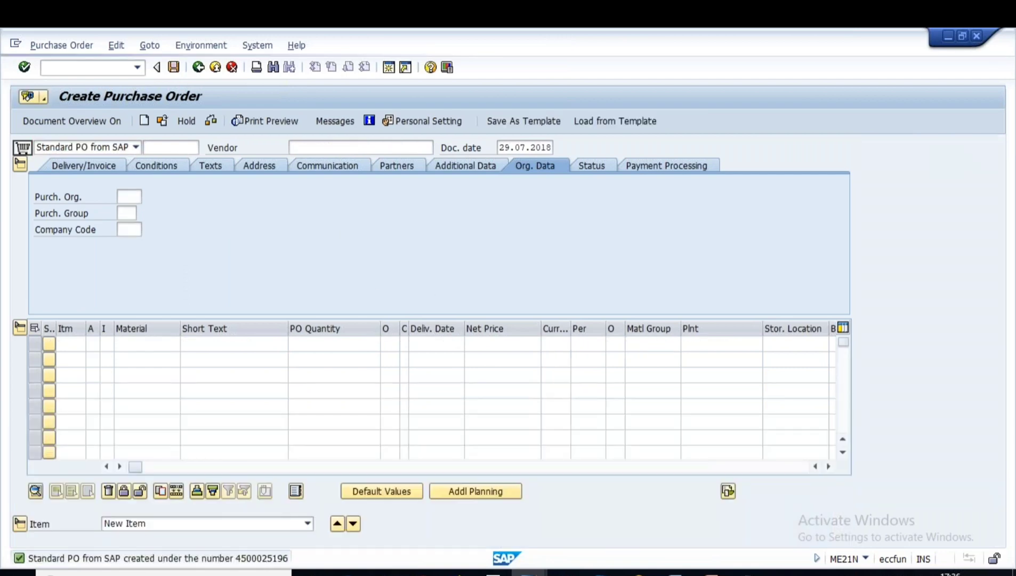
{"action": "double_click", "coordinate": [260, 558]}
{"action": "double_click", "coordinate": [26, 216]}
{"action": "key", "text": "ctrl+c"}
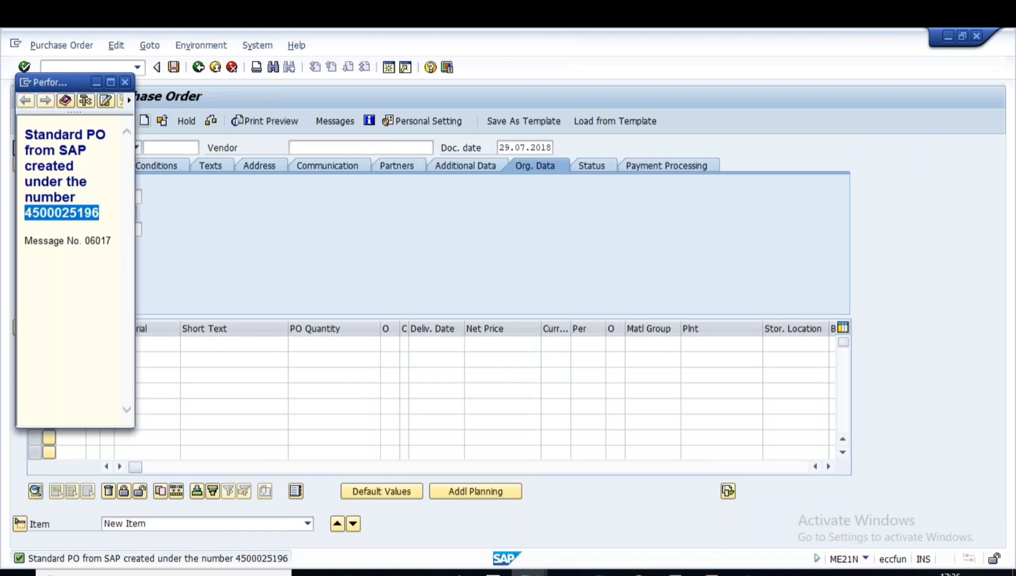
{"action": "left_click", "coordinate": [125, 81]}
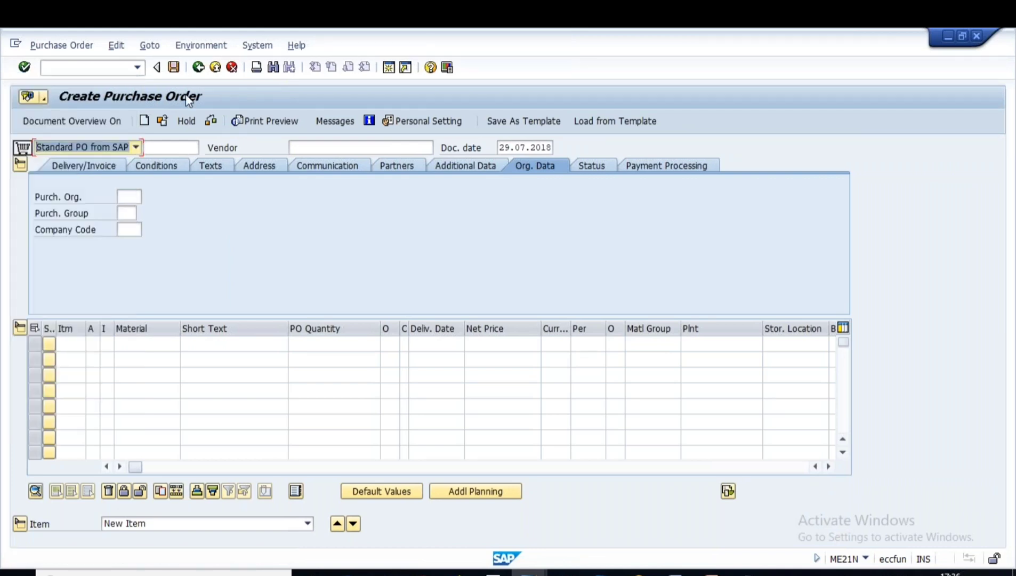
Open transaction MIGO and load the new purchase order for goods receipt with the copied number
{"action": "left_click", "coordinate": [199, 66]}
{"action": "type", "text": "M"}
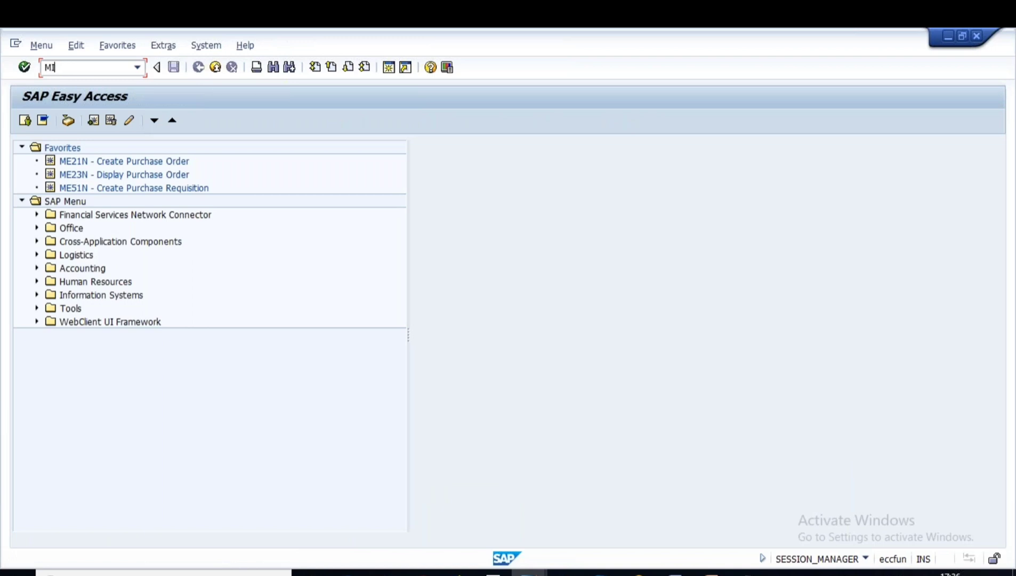
{"action": "type", "text": "IGO"}
{"action": "key", "text": "Return"}
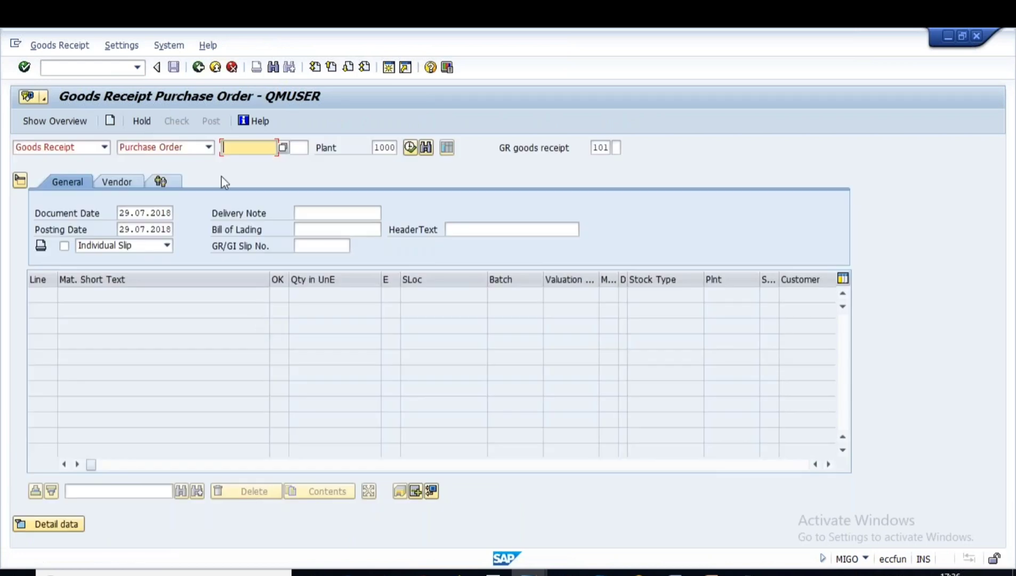
{"action": "key", "text": "ctrl+v"}
{"action": "key", "text": "Return"}
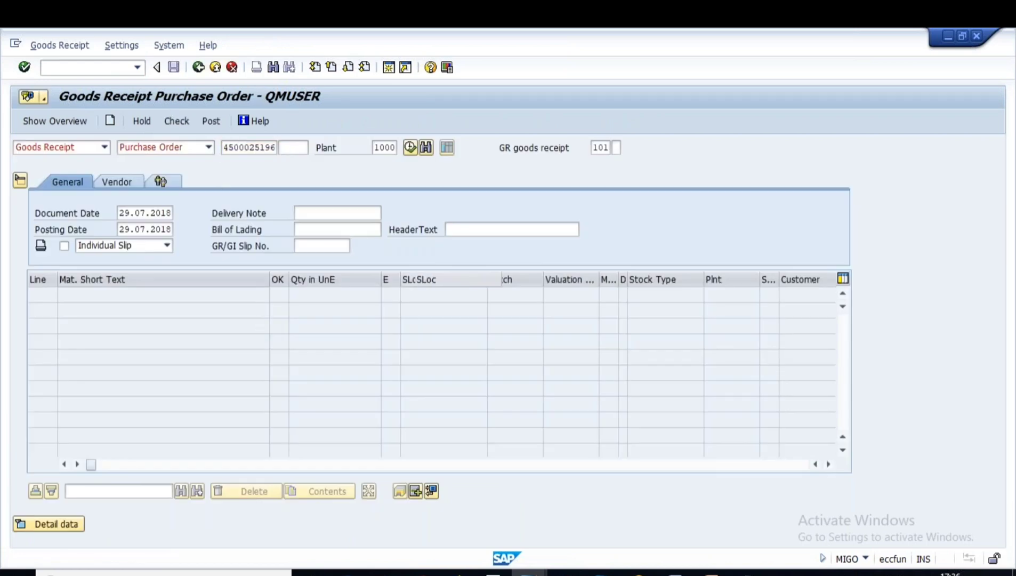
Set the receipt item's storage location to L000, check the goods receipt and close the message log
{"action": "left_click", "coordinate": [430, 294]}
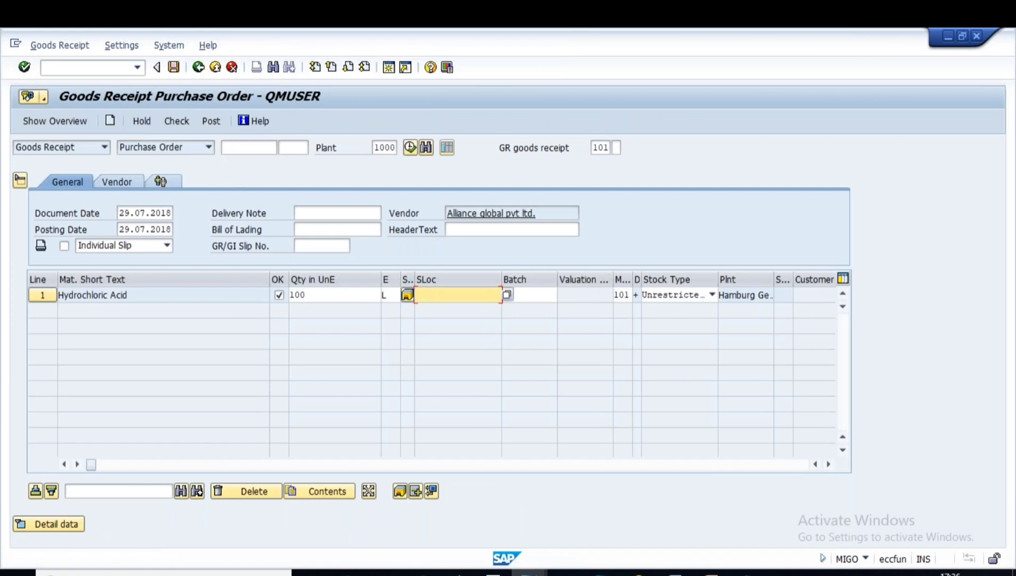
{"action": "type", "text": "L000"}
{"action": "key", "text": "Return"}
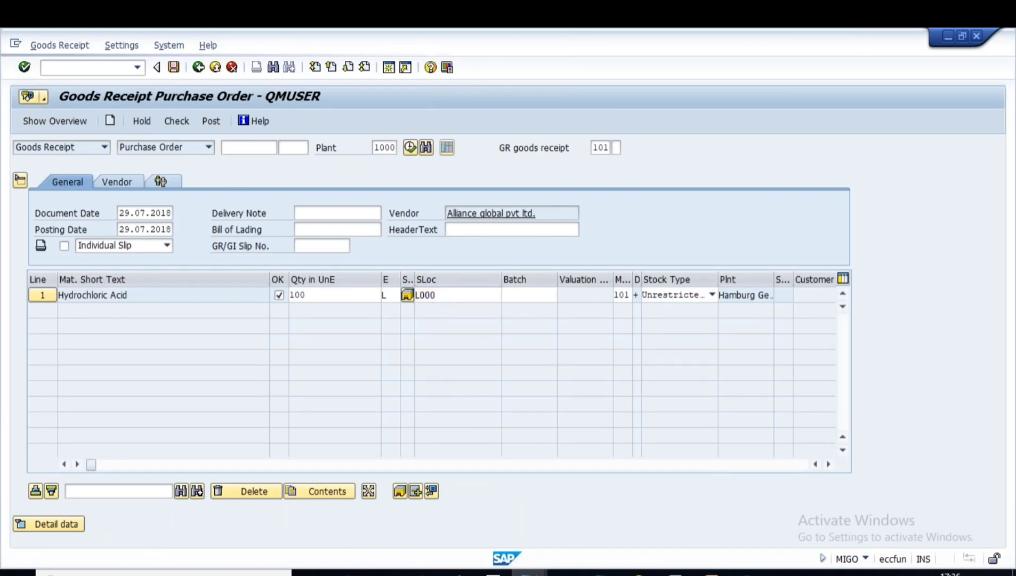
{"action": "left_click", "coordinate": [177, 120]}
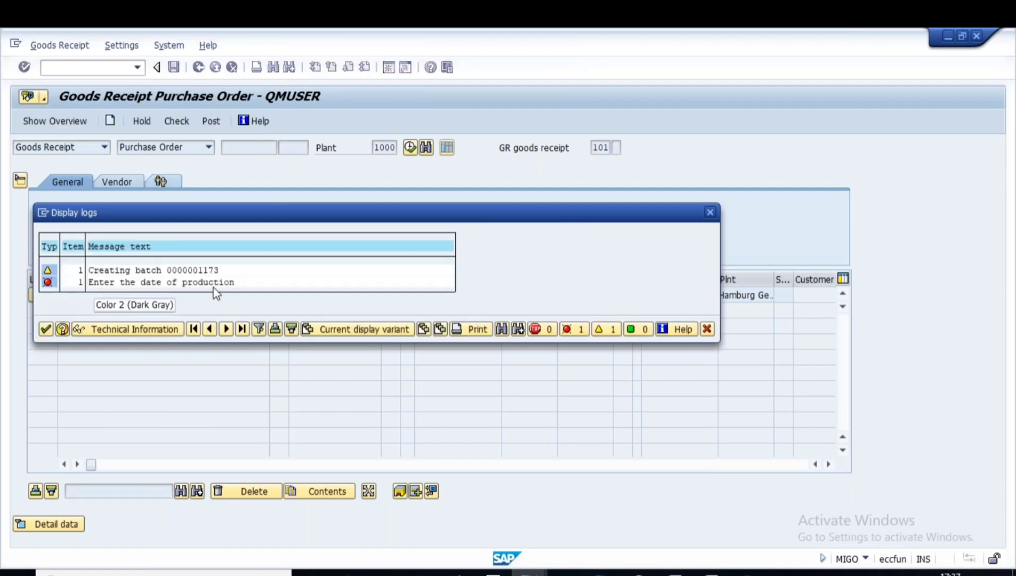
{"action": "left_click", "coordinate": [47, 329]}
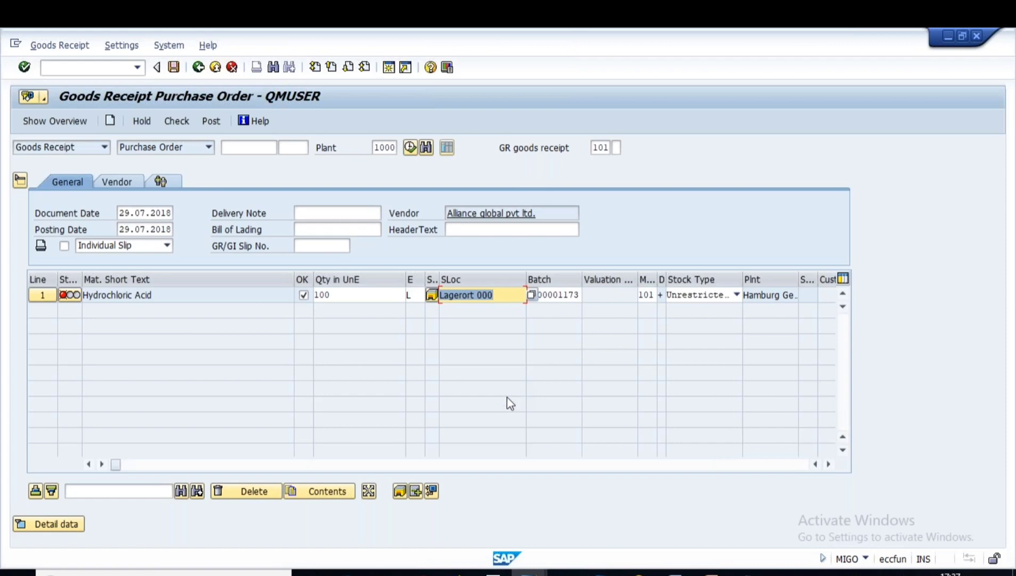
Open the receipt item's batch details and set the date of manufacture to 05.07.2018
{"action": "left_click", "coordinate": [54, 525]}
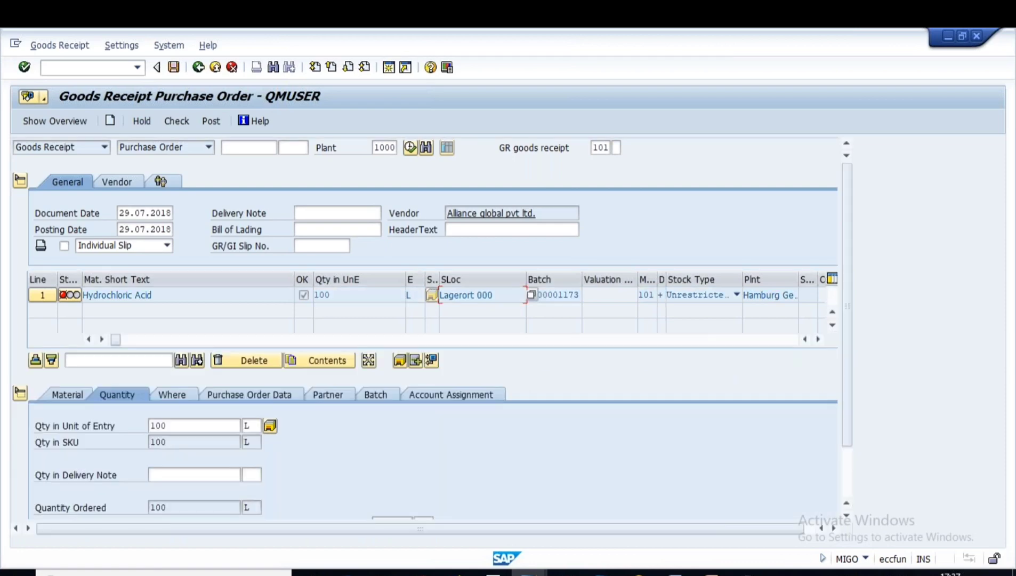
{"action": "left_click", "coordinate": [376, 395]}
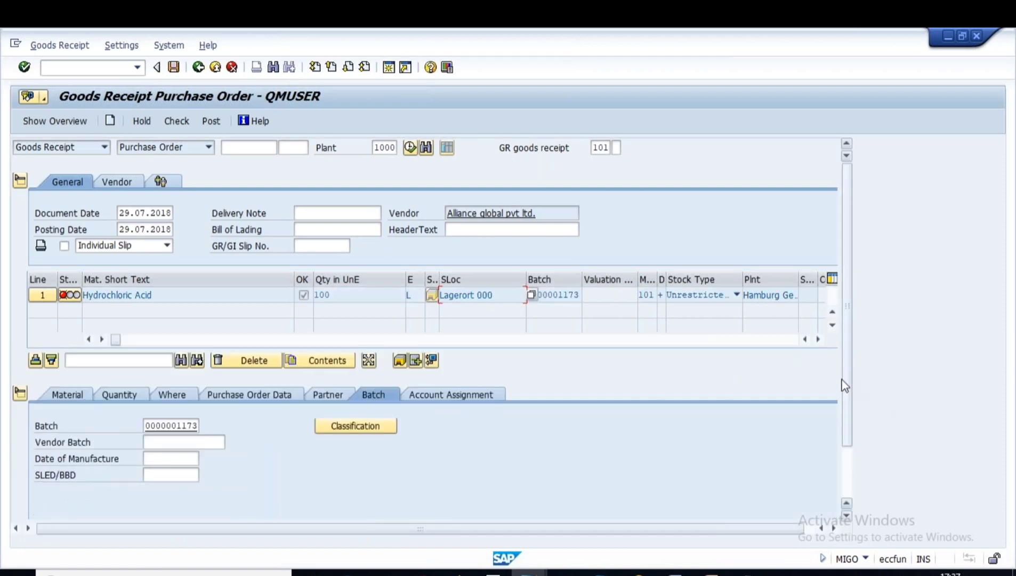
{"action": "left_click_drag", "start_coordinate": [847, 372], "coordinate": [848, 427]}
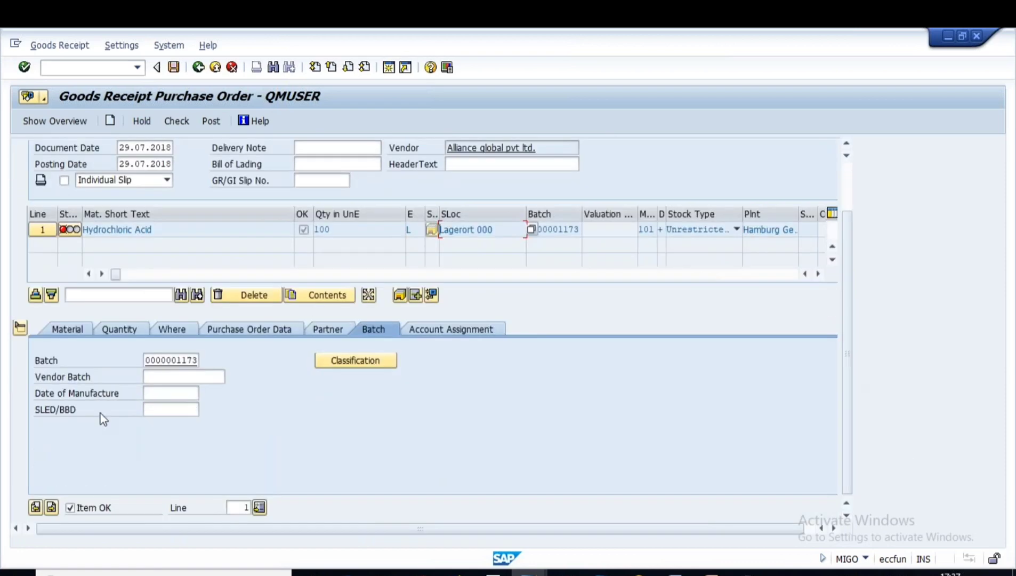
{"action": "left_click", "coordinate": [152, 393]}
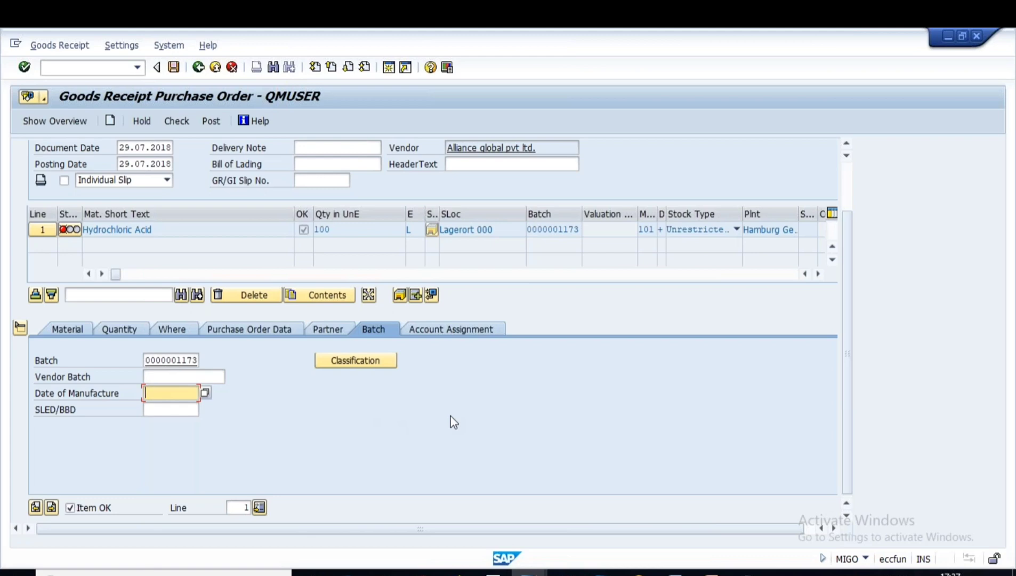
{"action": "type", "text": "05.07.2018"}
{"action": "key", "text": "Home"}
{"action": "key", "text": "shift+Right"}
{"action": "key", "text": "shift+Right"}
{"action": "key", "text": "shift+Right"}
{"action": "key", "text": "shift+Right"}
{"action": "key", "text": "shift+Right"}
{"action": "key", "text": "shift+Right"}
{"action": "key", "text": "shift+Right"}
{"action": "key", "text": "shift+Right"}
{"action": "key", "text": "shift+Right"}
{"action": "key", "text": "shift+Right"}
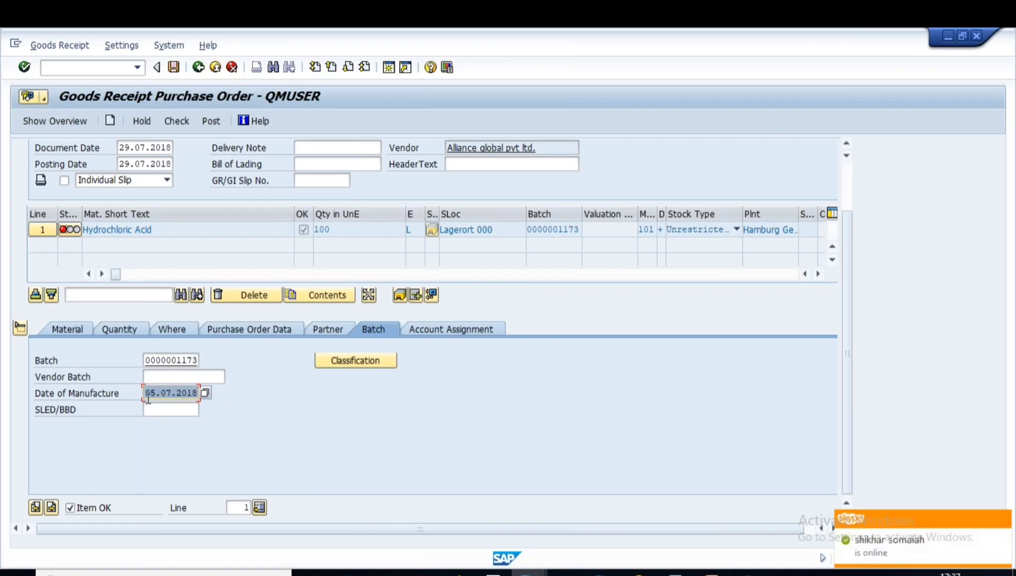
{"action": "left_click_drag", "start_coordinate": [145, 395], "coordinate": [285, 491]}
Copy the receipt item's batch number into the B.No. line of the Notepad notes, preceded by a colon
{"action": "left_click", "coordinate": [748, 574]}
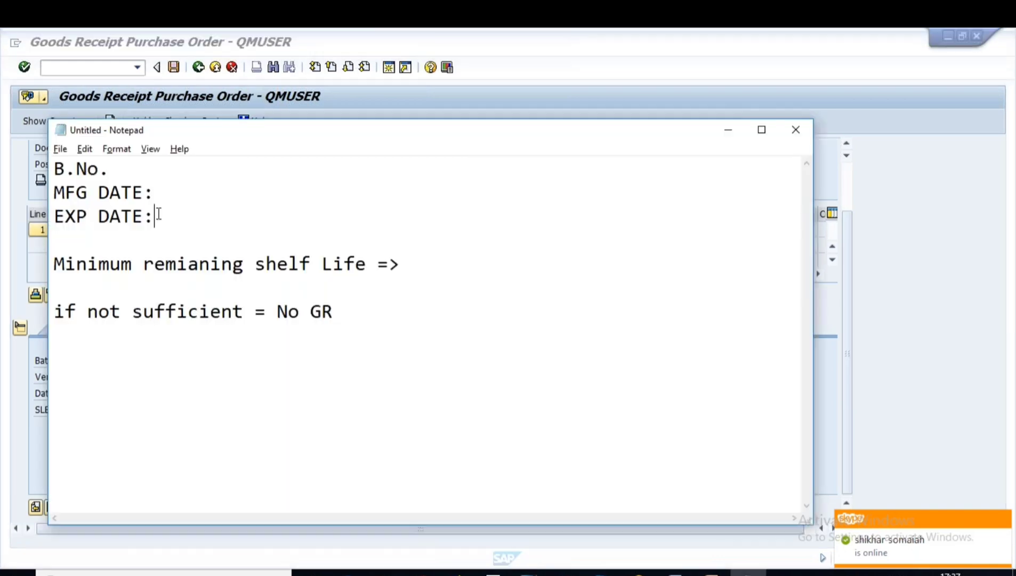
{"action": "left_click_drag", "start_coordinate": [157, 216], "coordinate": [59, 169]}
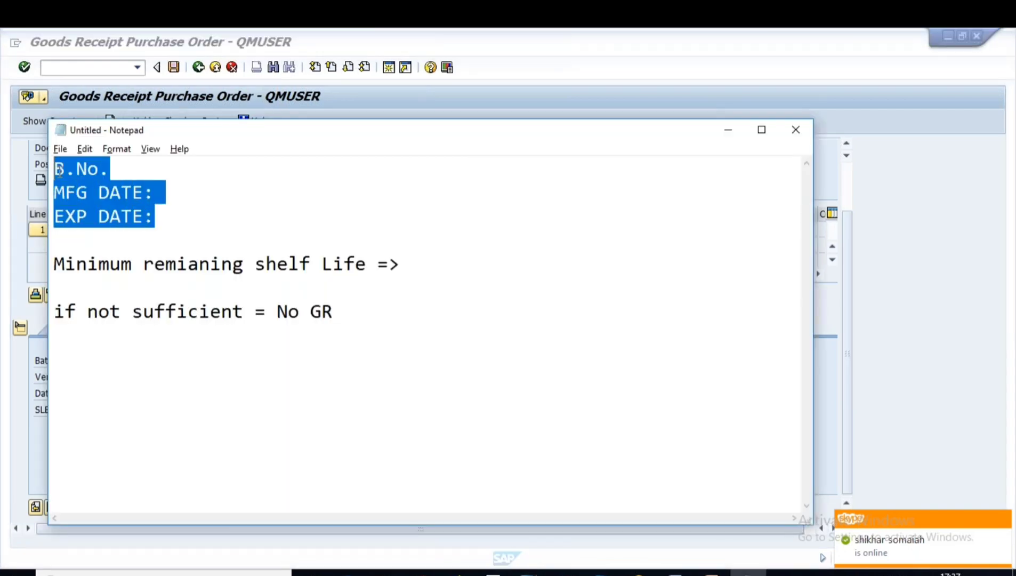
{"action": "left_click", "coordinate": [128, 170]}
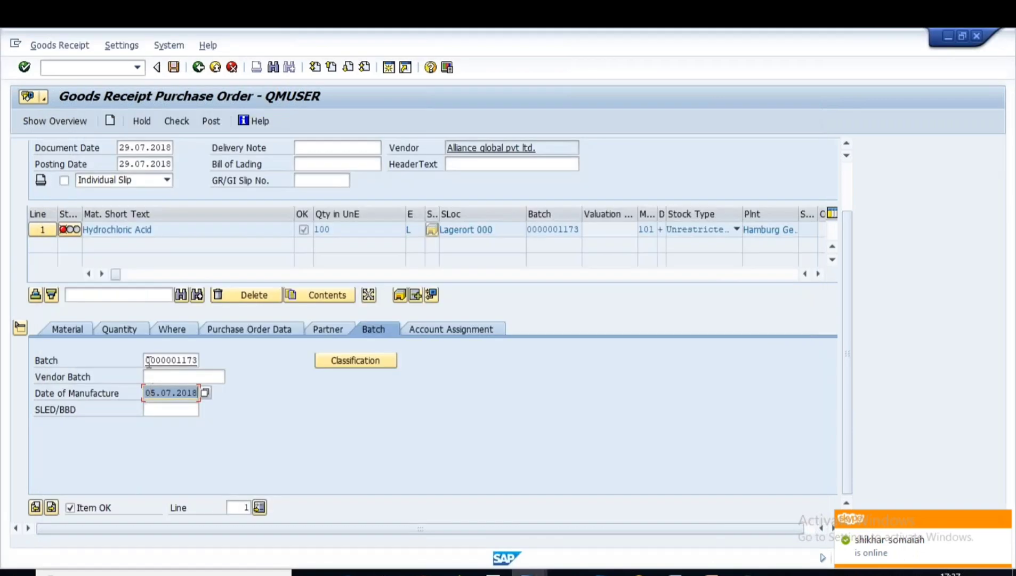
{"action": "double_click", "coordinate": [150, 360]}
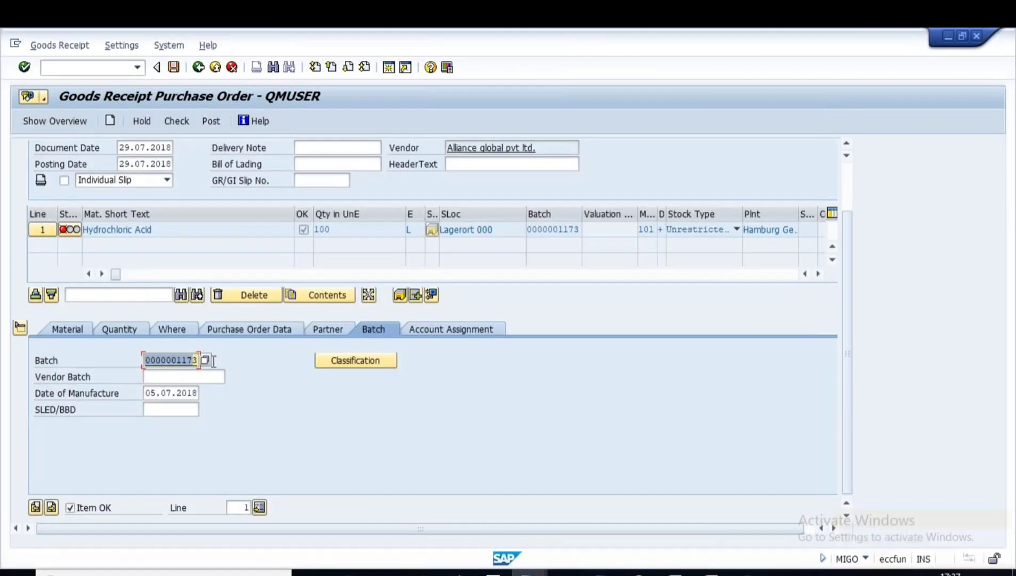
{"action": "key", "text": "ctrl+c"}
{"action": "key", "text": "alt+Tab"}
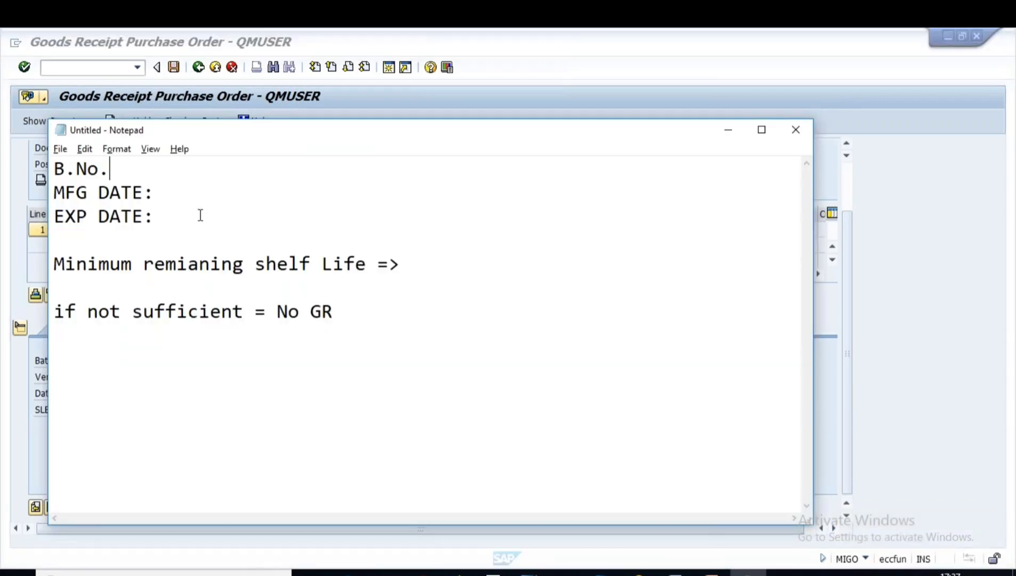
{"action": "key", "text": "ctrl+v"}
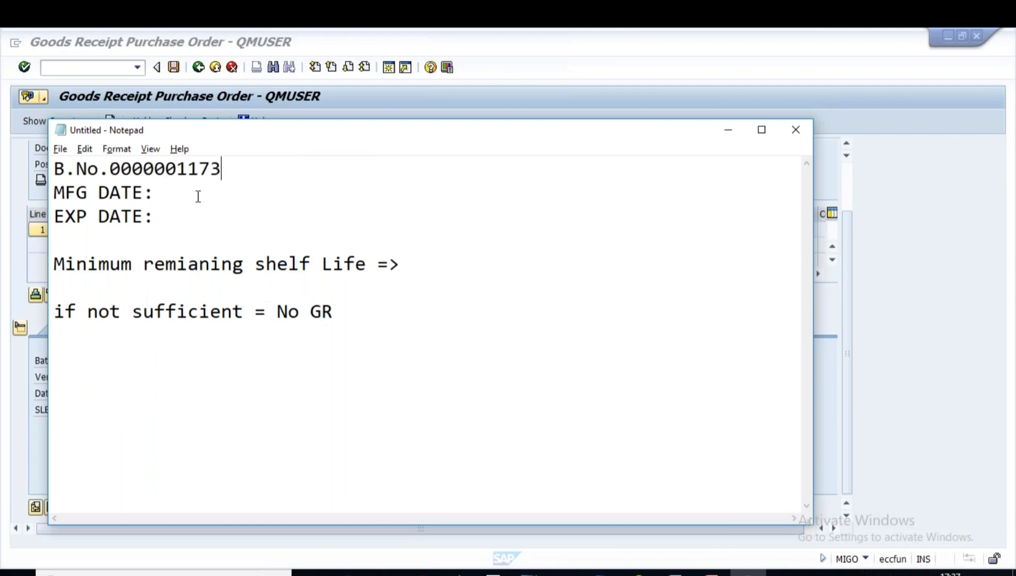
{"action": "left_click", "coordinate": [109, 169]}
{"action": "type", "text": ":"}
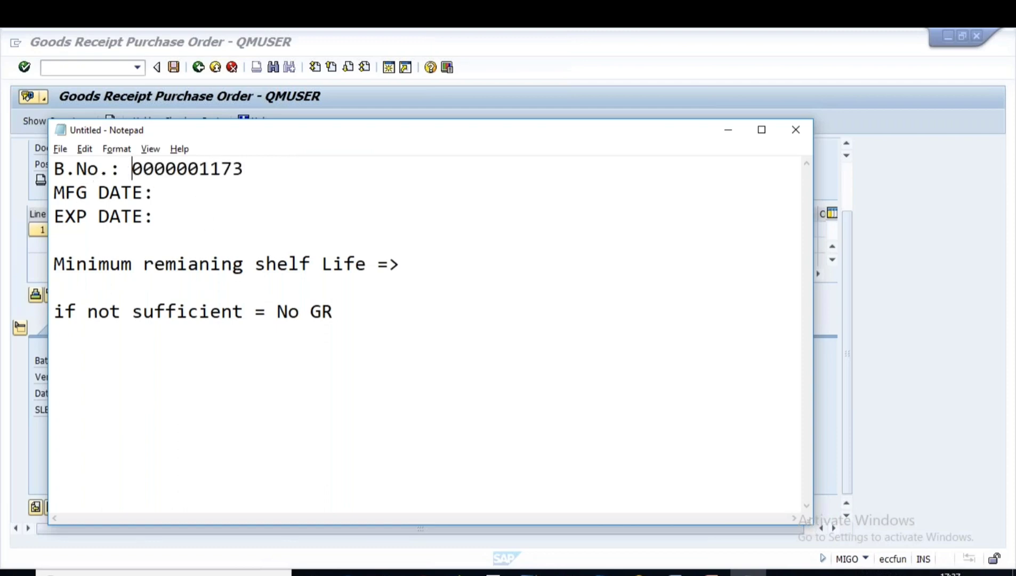
Note 05.07.2018 as the MFG DATE in the Notepad notes, matching the goods receipt's date of manufacture
{"action": "key", "text": "alt+Tab"}
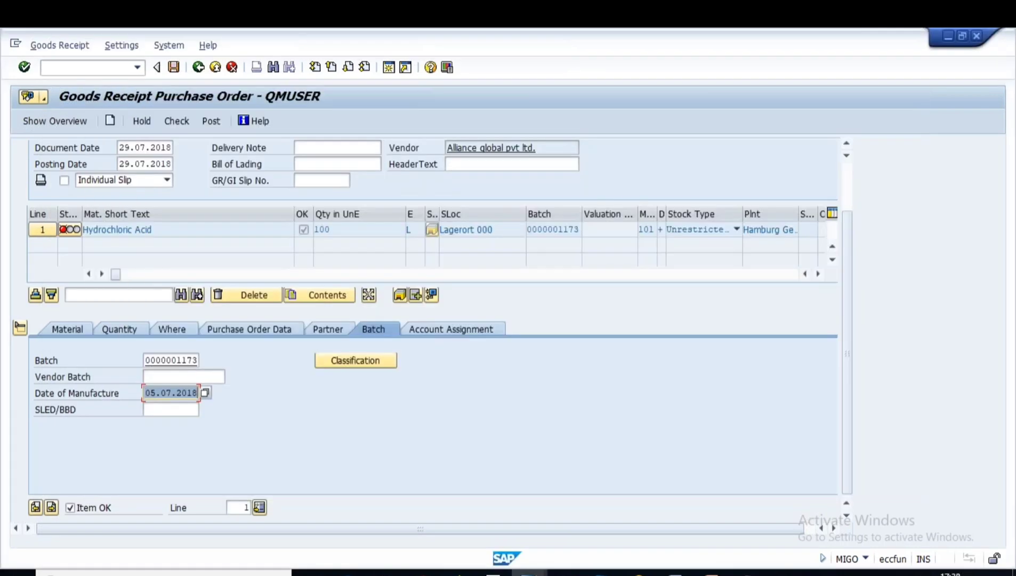
{"action": "key", "text": "alt+Tab"}
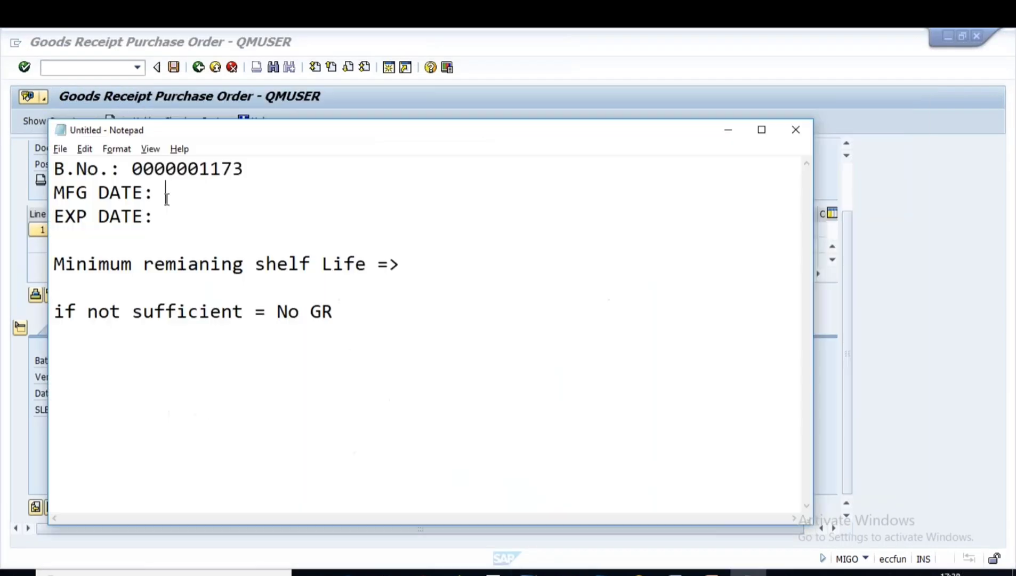
{"action": "type", "text": "05.07.2018"}
{"action": "left_click", "coordinate": [173, 219]}
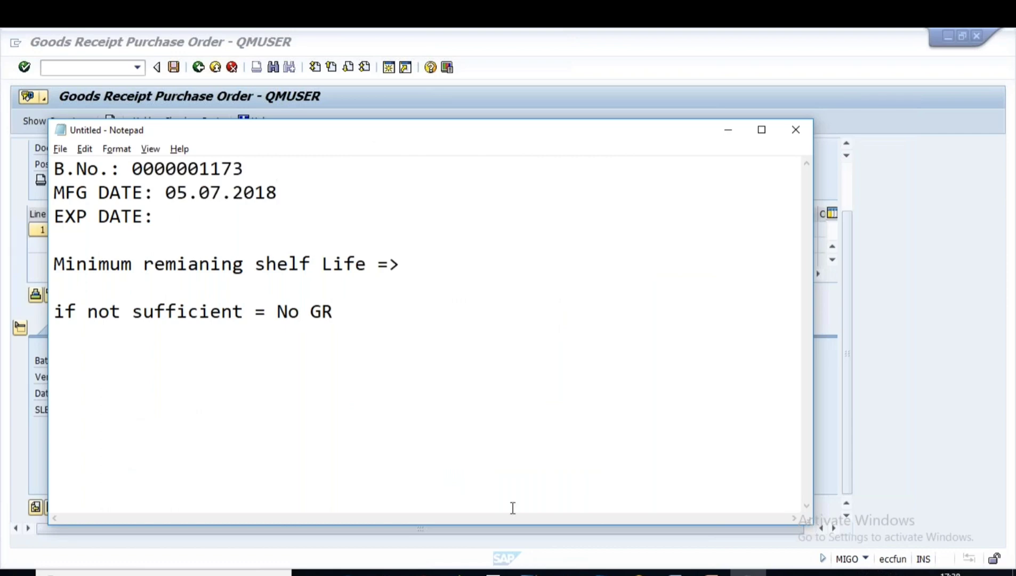
{"action": "mouse_move", "coordinate": [528, 572]}
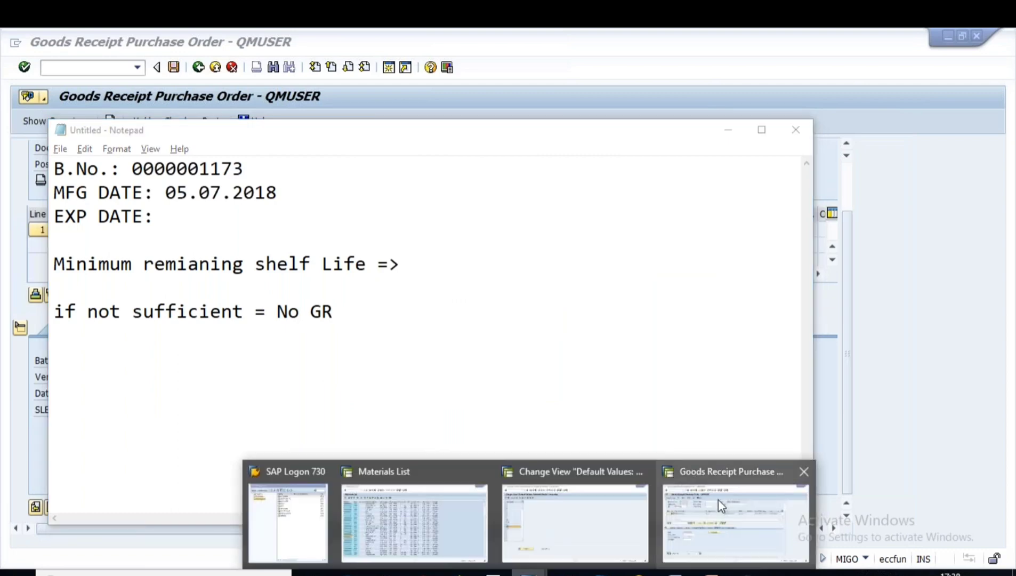
{"action": "left_click", "coordinate": [728, 504]}
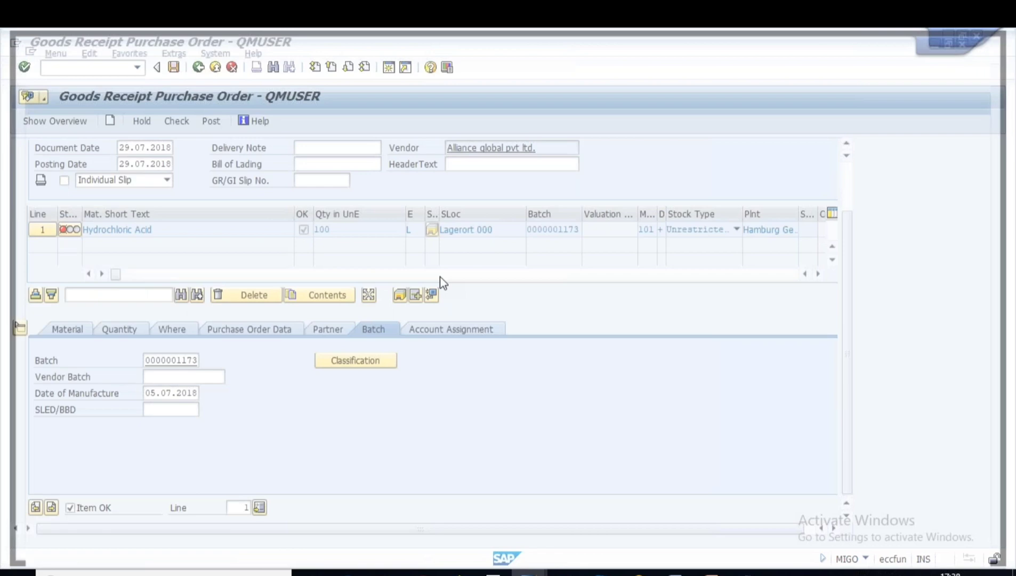
{"action": "type", "text": "MM03"}
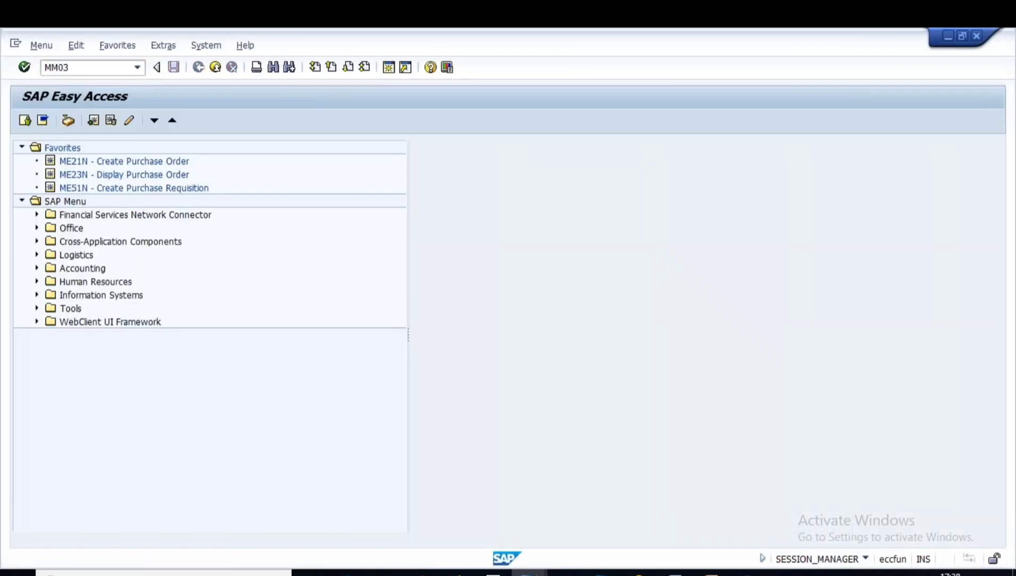
{"action": "key", "text": "Return"}
{"action": "key", "text": "Return"}
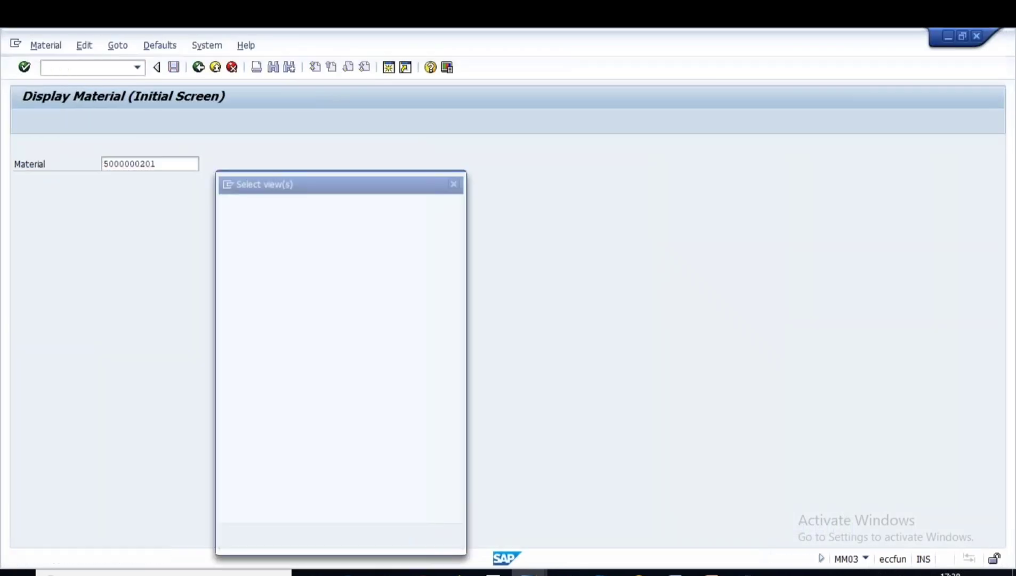
{"action": "key", "text": "Return"}
{"action": "key", "text": "Return"}
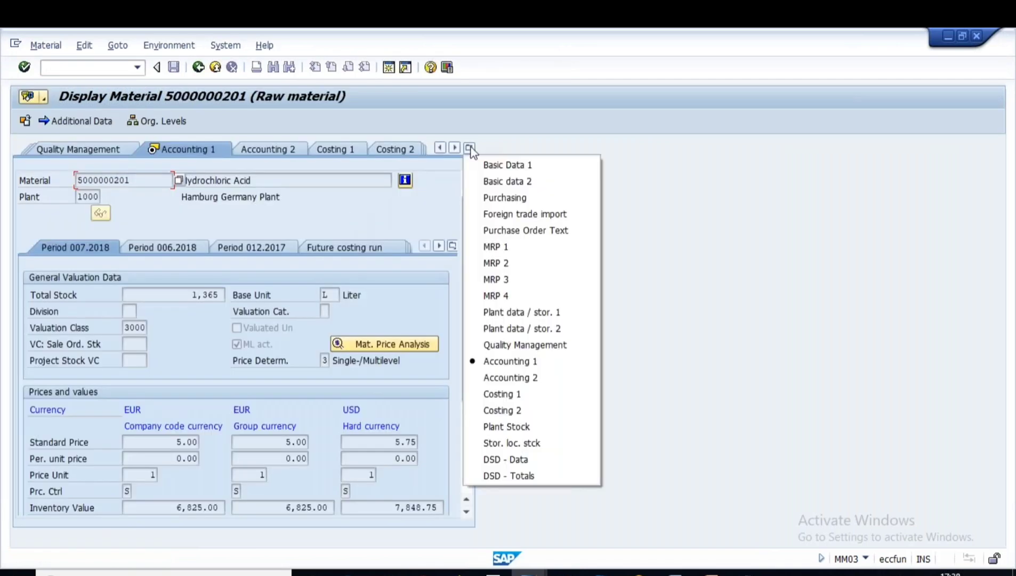
{"action": "left_click", "coordinate": [523, 313]}
{"action": "left_click", "coordinate": [481, 263]}
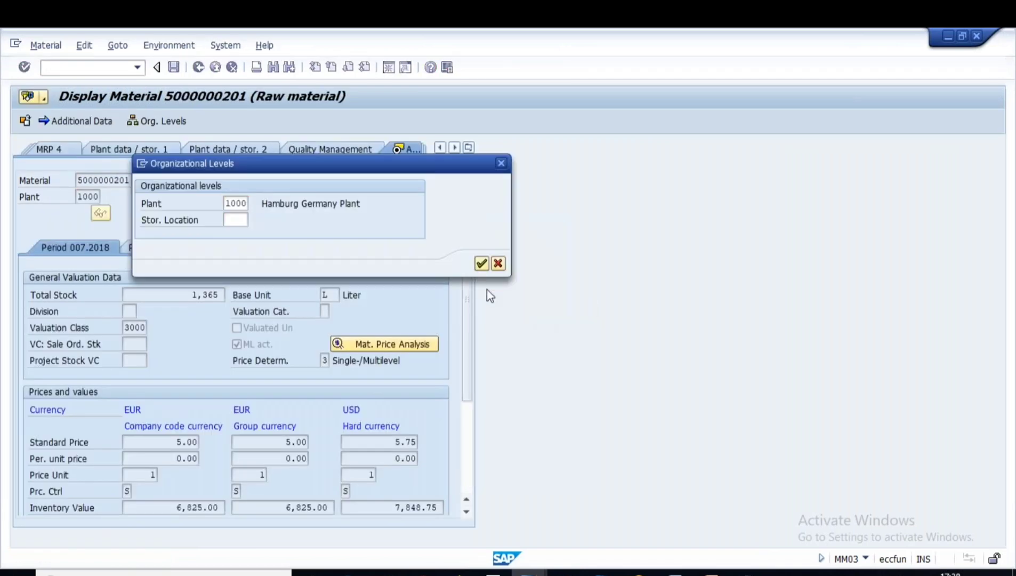
{"action": "left_click", "coordinate": [347, 425]}
{"action": "left_click_drag", "start_coordinate": [336, 426], "coordinate": [337, 426]}
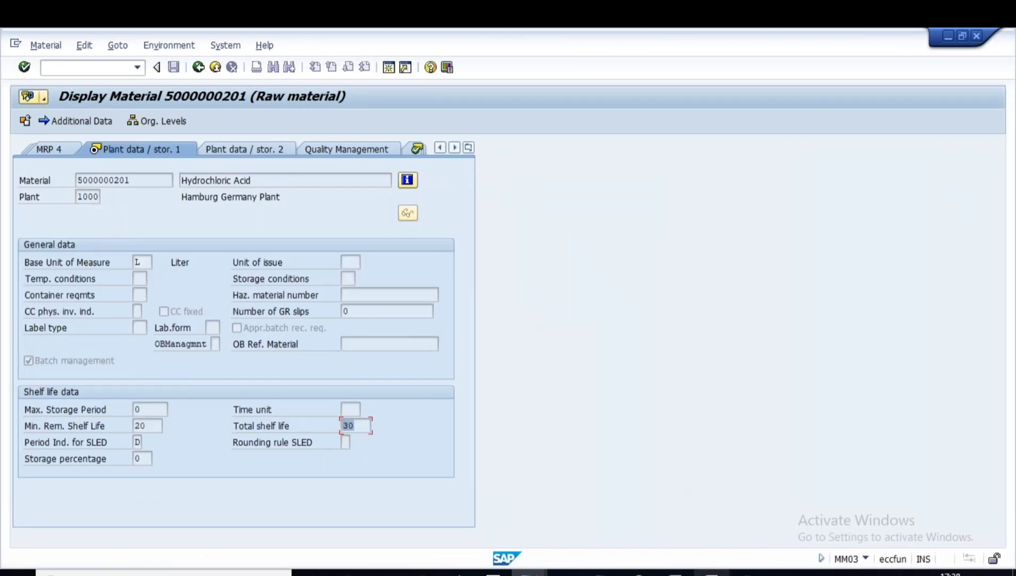
Switch to Notepad and append "( +30 DAYS)" to the manufacturing date
{"action": "left_click", "coordinate": [749, 573]}
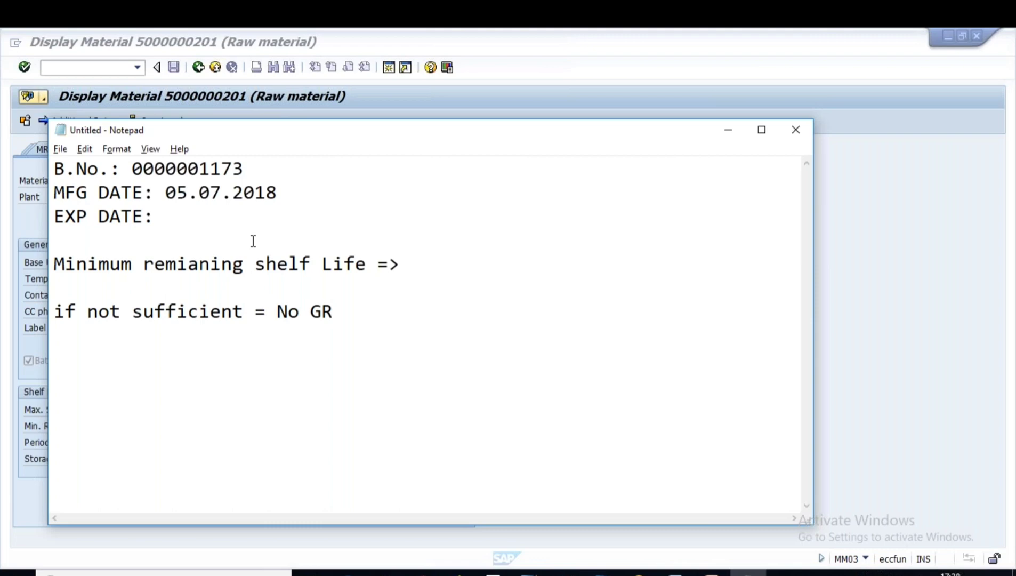
{"action": "left_click_drag", "start_coordinate": [164, 192], "coordinate": [267, 193]}
{"action": "left_click", "coordinate": [290, 194]}
{"action": "type", "text": "( +30 DAYS)"}
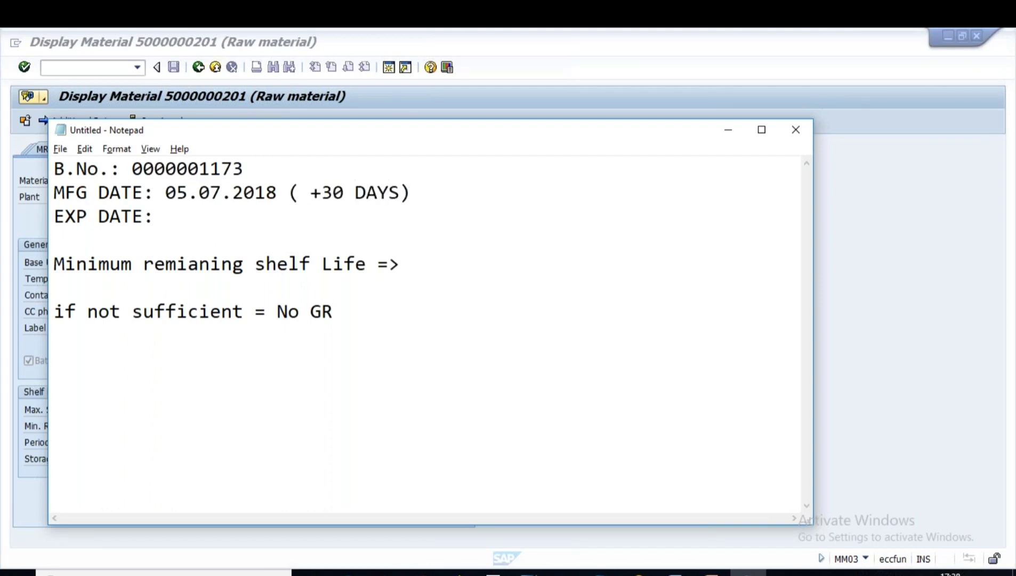
Note 05.08.2018 as the EXP DATE, calculated from the manufacturing date
{"action": "left_click_drag", "start_coordinate": [167, 192], "coordinate": [275, 193]}
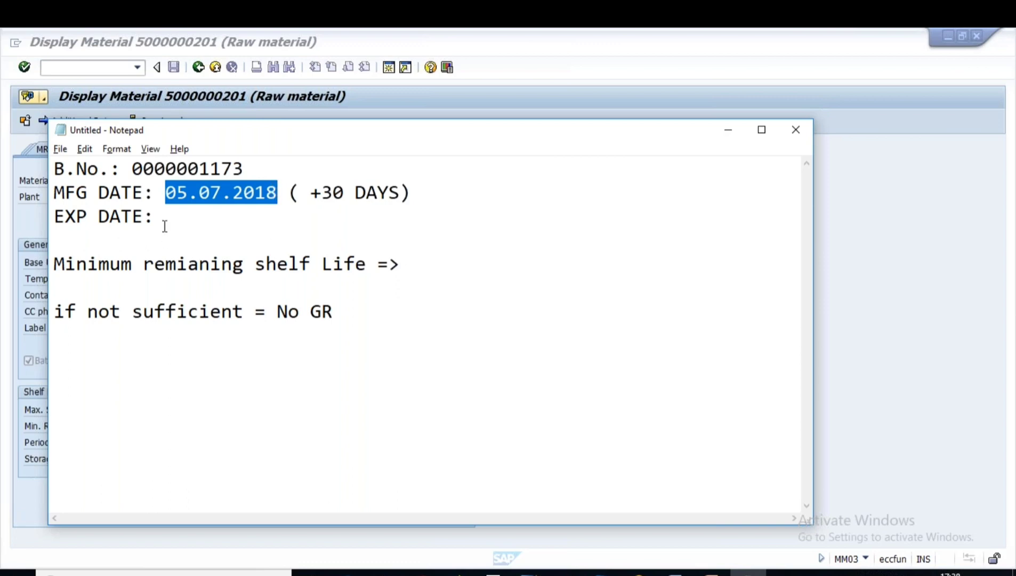
{"action": "left_click", "coordinate": [183, 222]}
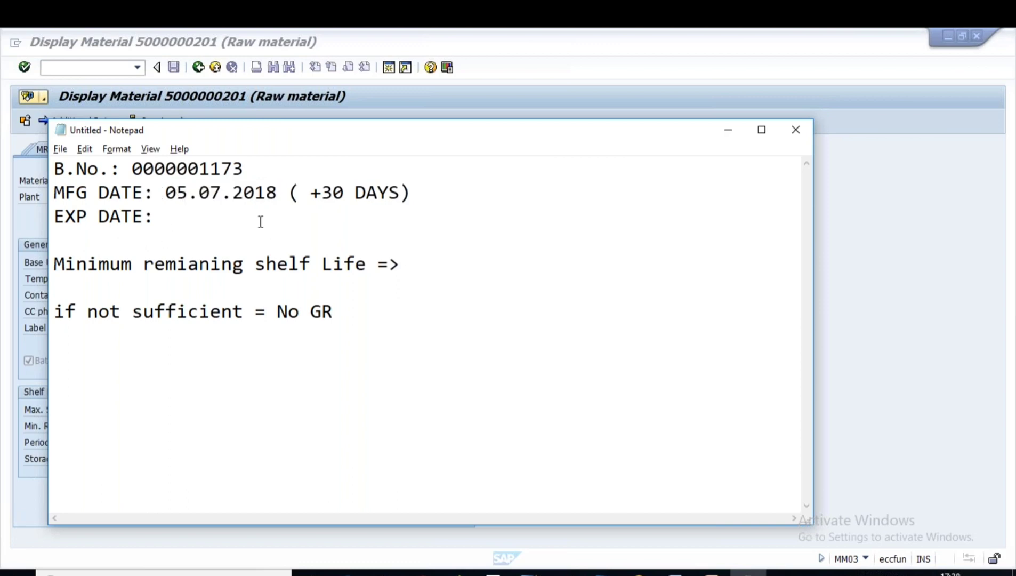
{"action": "type", "text": "05/08"}
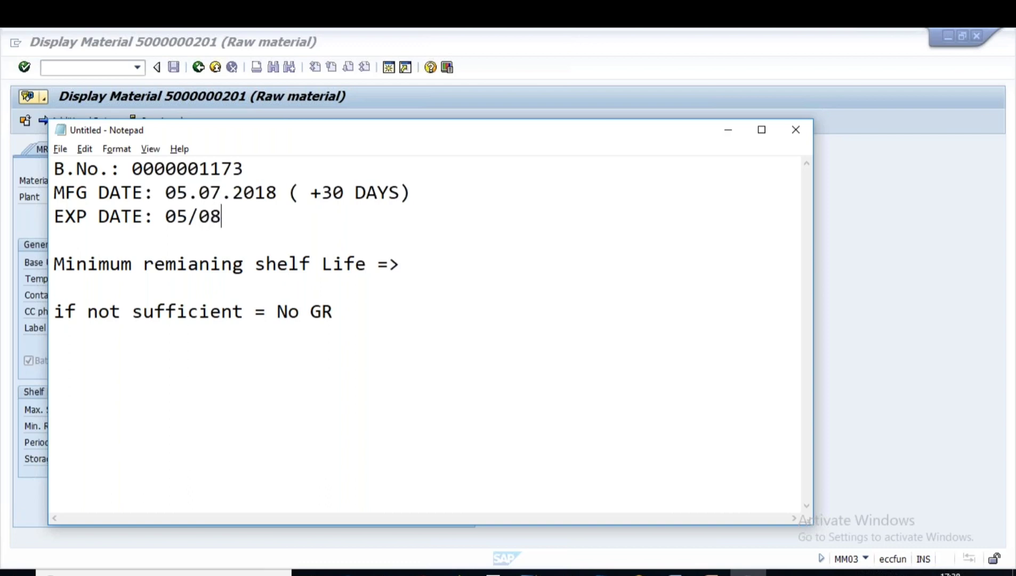
{"action": "key", "text": "BackSpace"}
{"action": "key", "text": "BackSpace"}
{"action": "key", "text": "BackSpace"}
{"action": "type", "text": ".08.2018"}
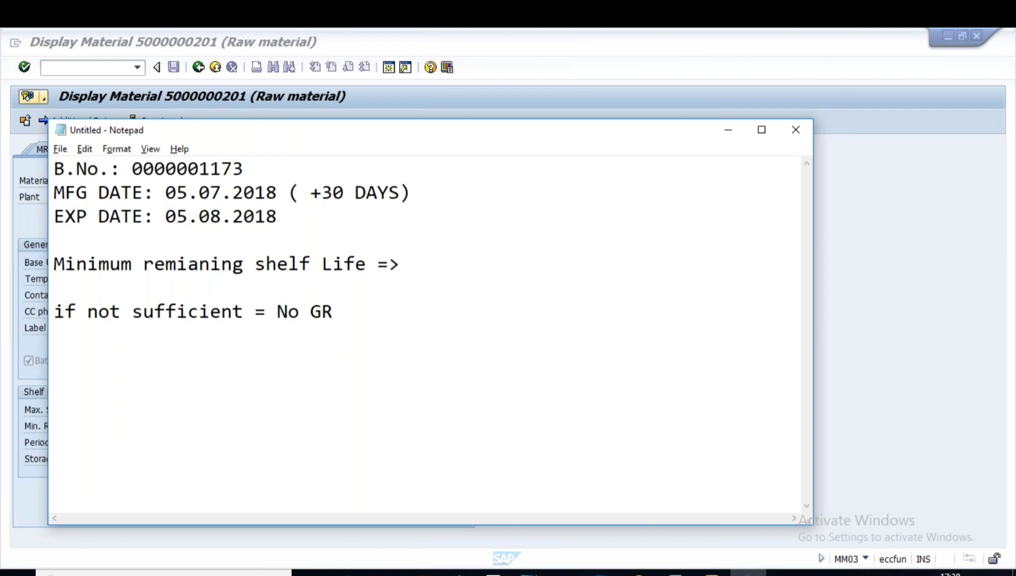
Return to the SAP goods receipt, check it with the SLED/BBD left blank and close the message log
{"action": "mouse_move", "coordinate": [529, 574]}
{"action": "left_click", "coordinate": [601, 517]}
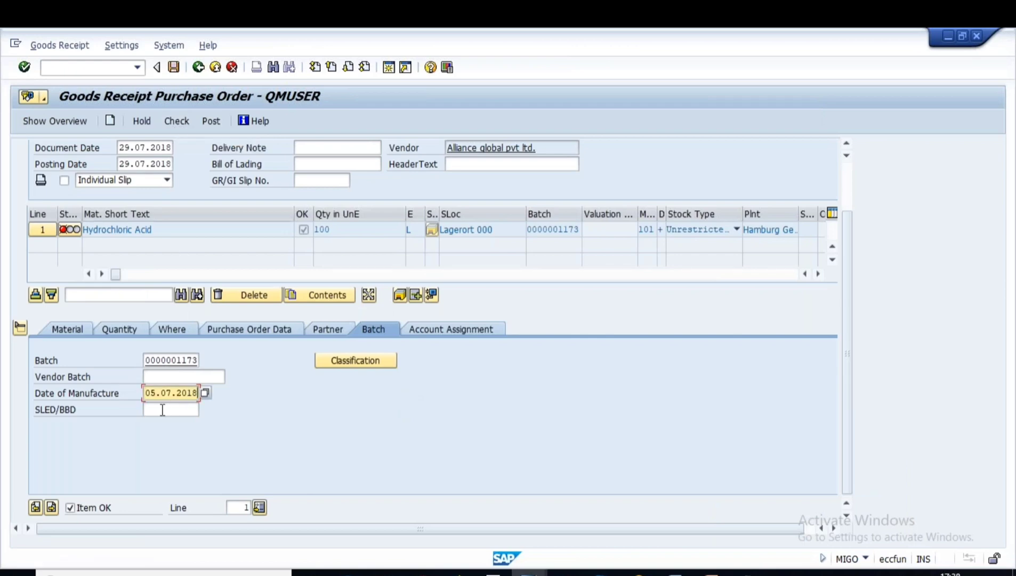
{"action": "left_click", "coordinate": [159, 409]}
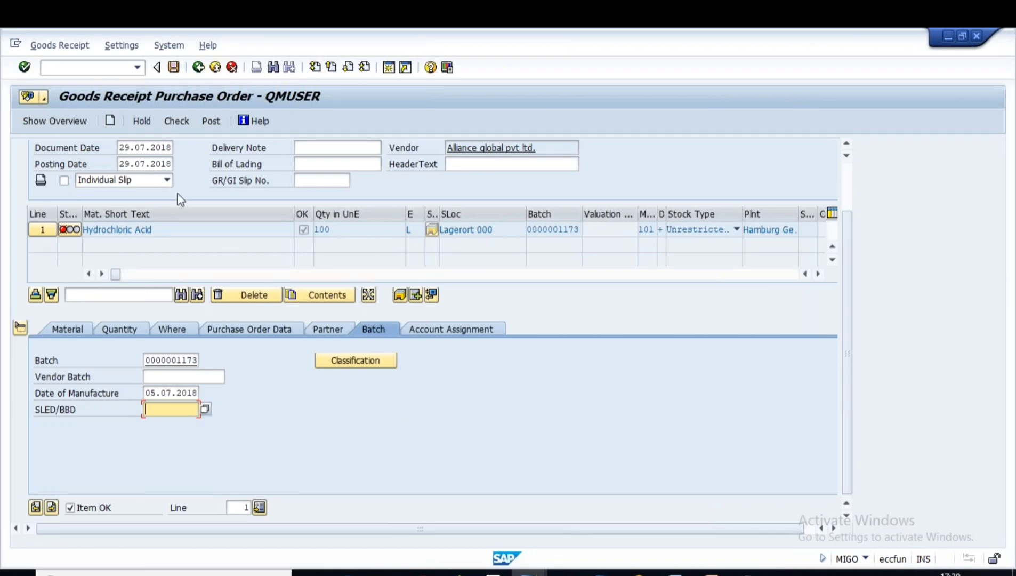
{"action": "left_click", "coordinate": [176, 121]}
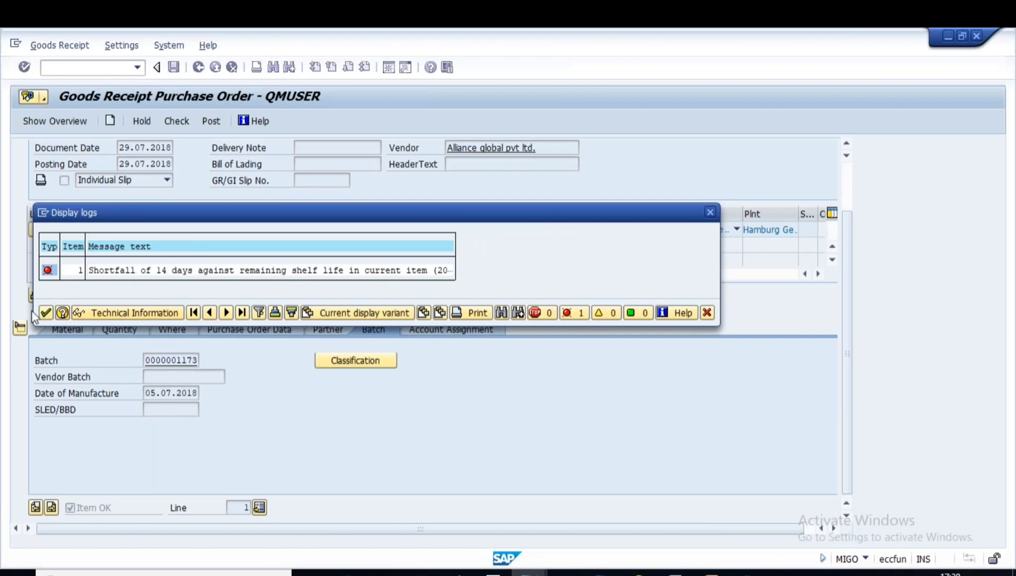
{"action": "left_click", "coordinate": [708, 314]}
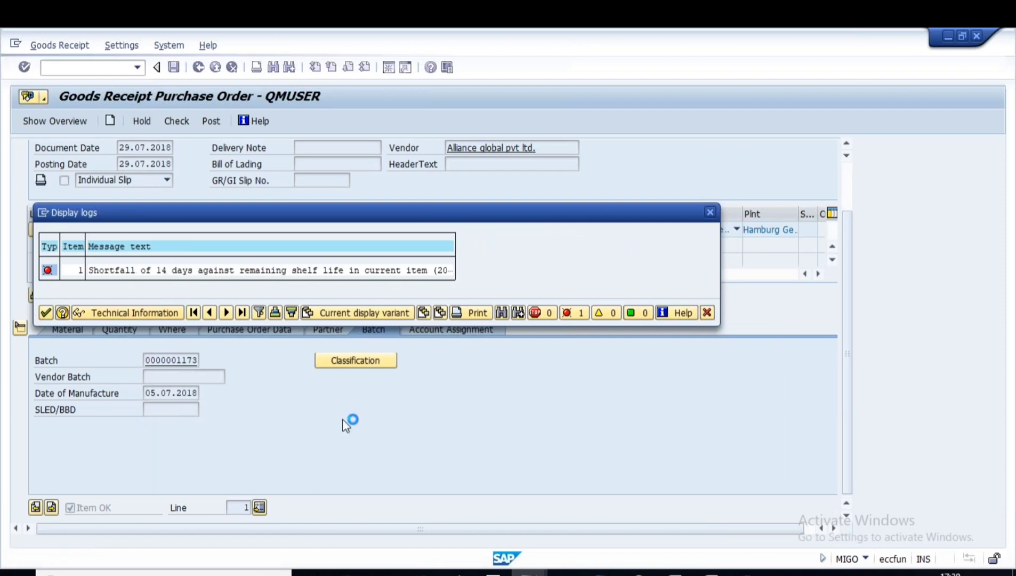
Set the batch's SLED/BBD to 05.08.2018 in the goods receipt item
{"action": "type", "text": "0"}
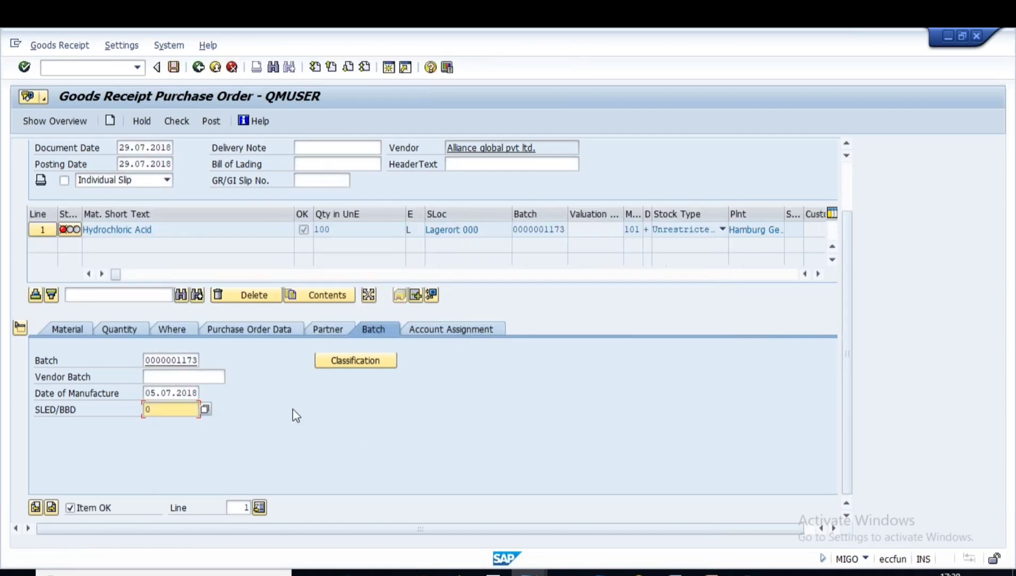
{"action": "type", "text": "5.08.2018"}
{"action": "key", "text": "Return"}
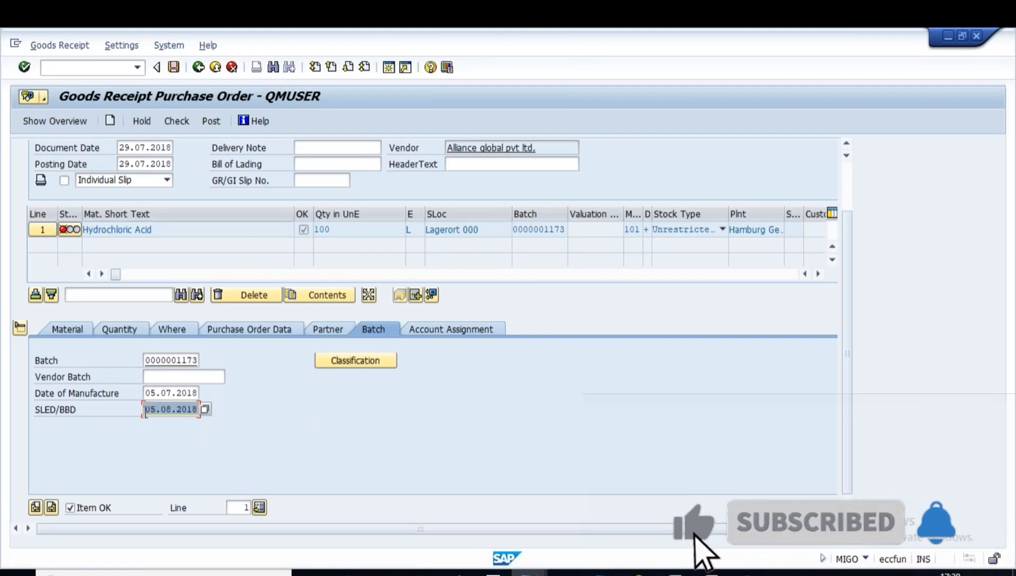
{"action": "left_click_drag", "start_coordinate": [152, 406], "coordinate": [206, 411]}
{"action": "left_click", "coordinate": [197, 409]}
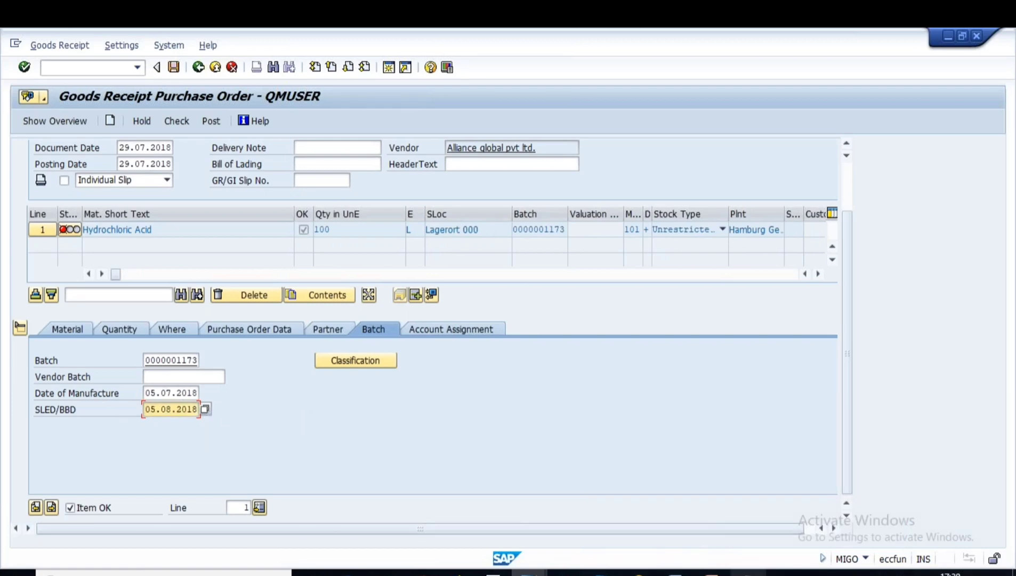
Switch to Notepad and add the line "GR DATE : 29.07.2018" below the EXP DATE
{"action": "left_click", "coordinate": [739, 574]}
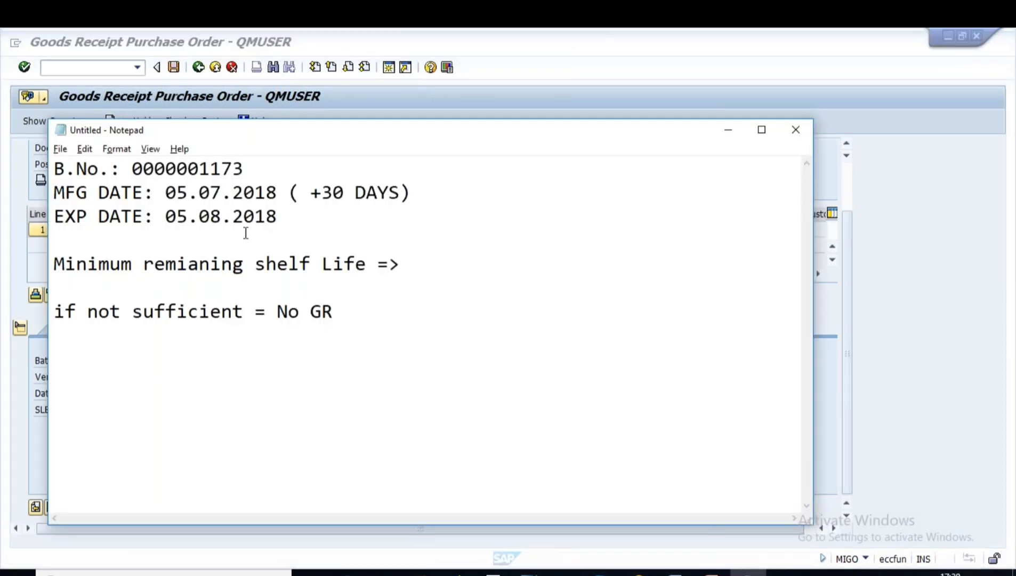
{"action": "left_click", "coordinate": [318, 228]}
{"action": "key", "text": "Return"}
{"action": "key", "text": "Return"}
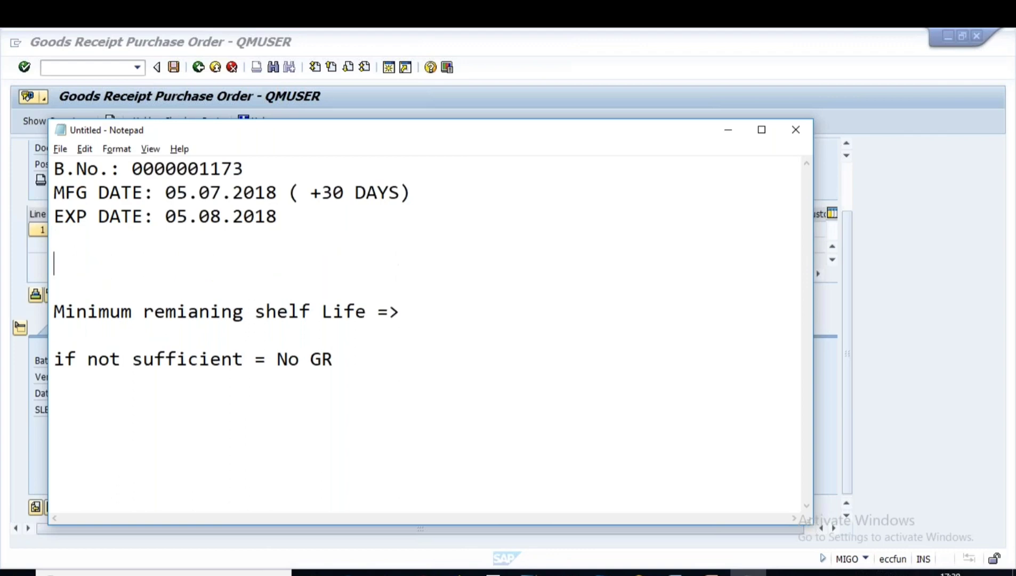
{"action": "key", "text": "Caps_Lock"}
{"action": "type", "text": "gr"}
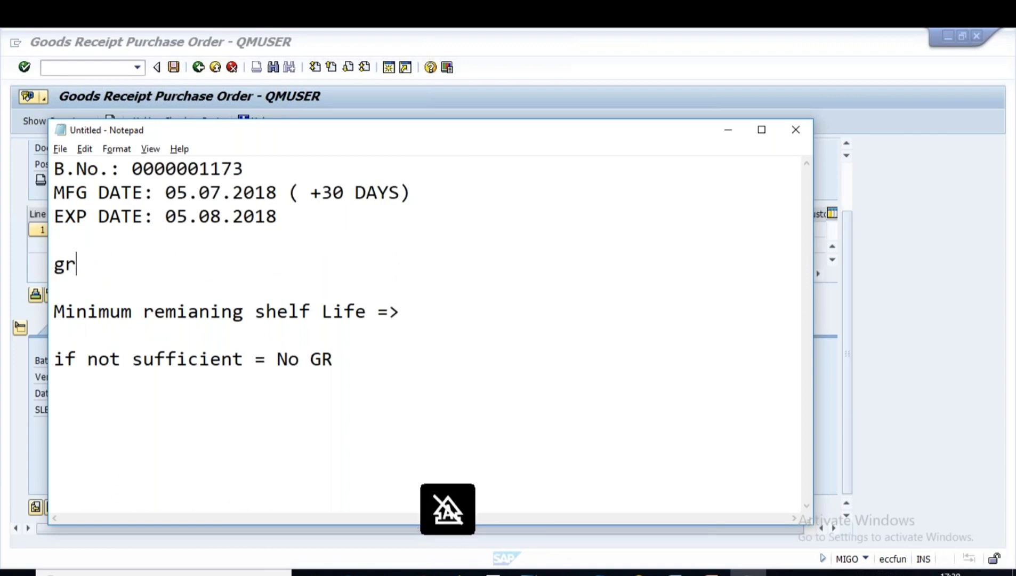
{"action": "key", "text": "BackSpace"}
{"action": "key", "text": "BackSpace"}
{"action": "key", "text": "Caps_Lock"}
{"action": "type", "text": "GR DAT"}
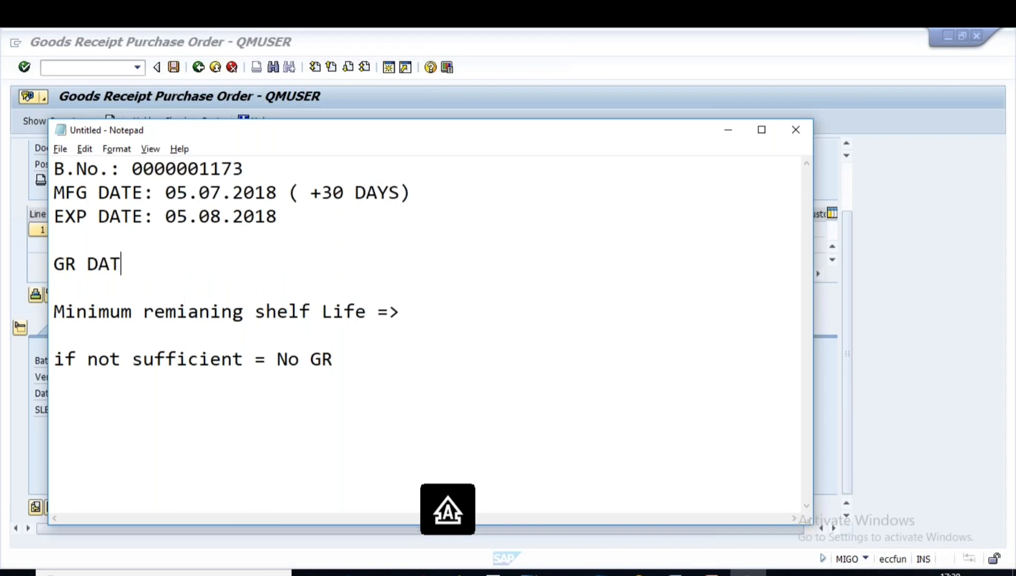
{"action": "type", "text": "E : "}
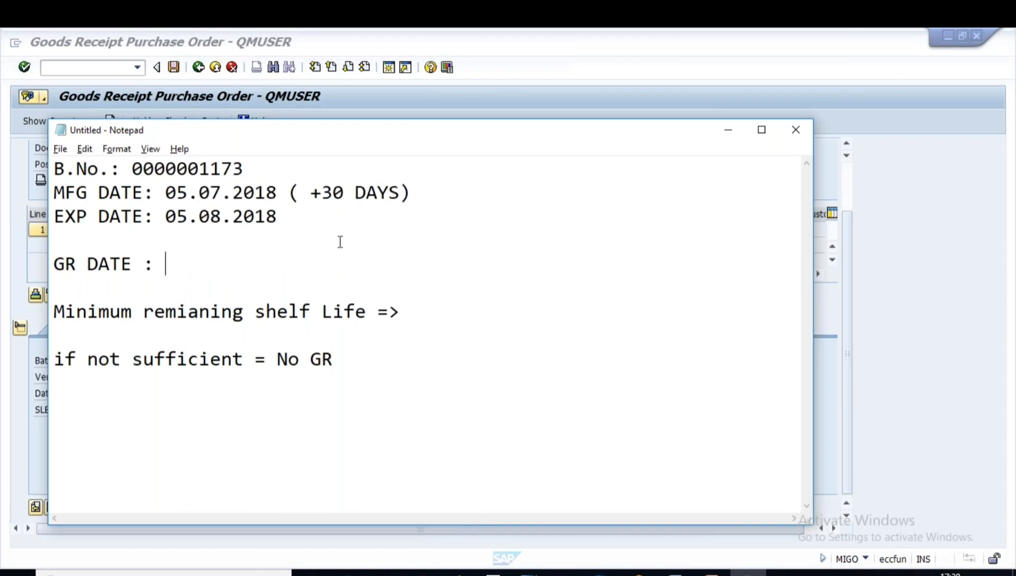
{"action": "type", "text": "29.07.2018"}
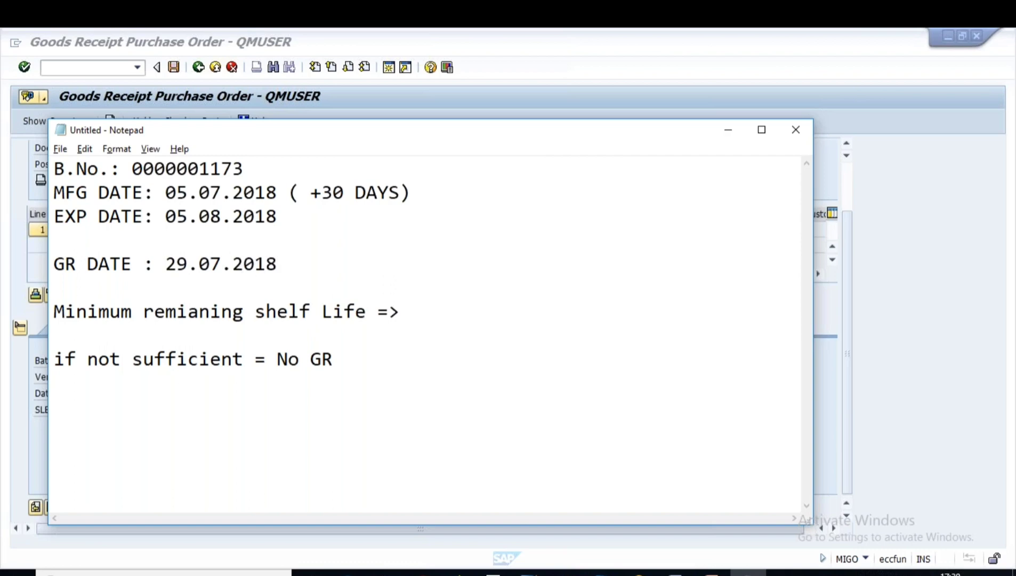
Complete the minimum remaining shelf life note so it ends with "= 20 Days"
{"action": "left_click", "coordinate": [407, 314]}
{"action": "key", "text": "BackSpace"}
{"action": "type", "text": "20 DAYS"}
{"action": "key", "text": "BackSpace"}
{"action": "key", "text": "BackSpace"}
{"action": "key", "text": "BackSpace"}
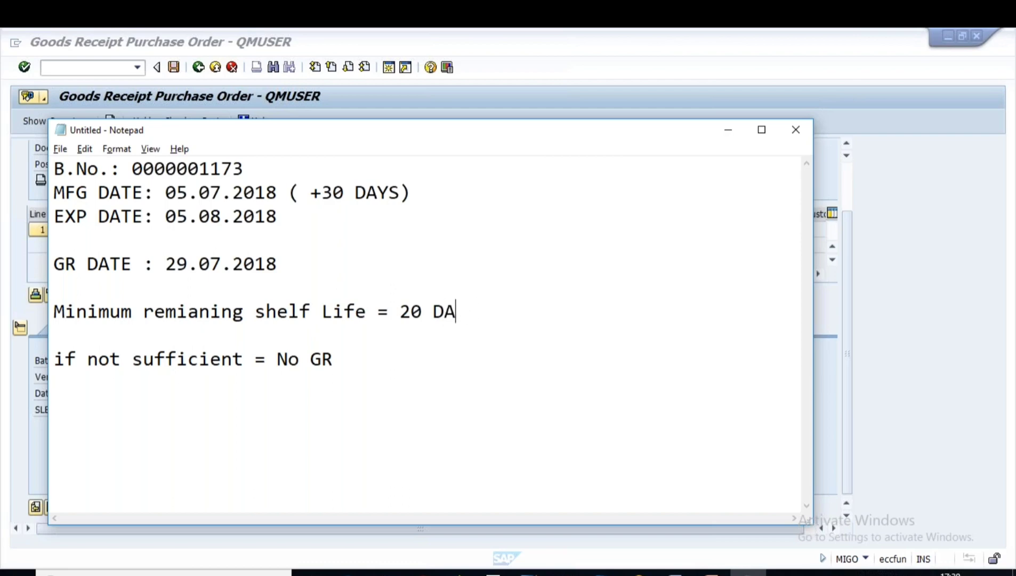
{"action": "type", "text": "ays"}
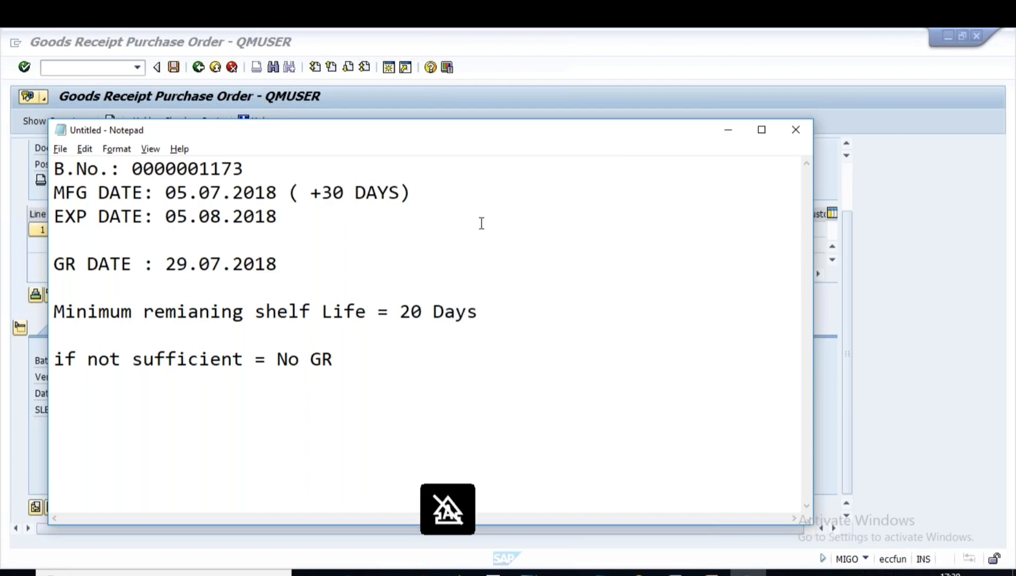
Compare the noted GR date with the expiry date and count the days between them in the Windows calendar
{"action": "left_click_drag", "start_coordinate": [401, 309], "coordinate": [492, 308]}
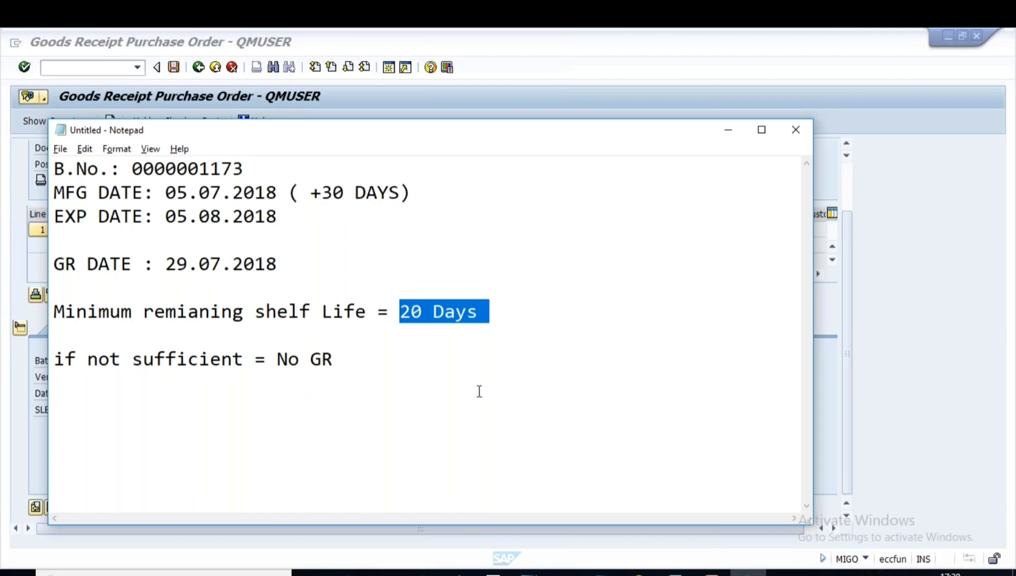
{"action": "left_click_drag", "start_coordinate": [166, 264], "coordinate": [279, 264]}
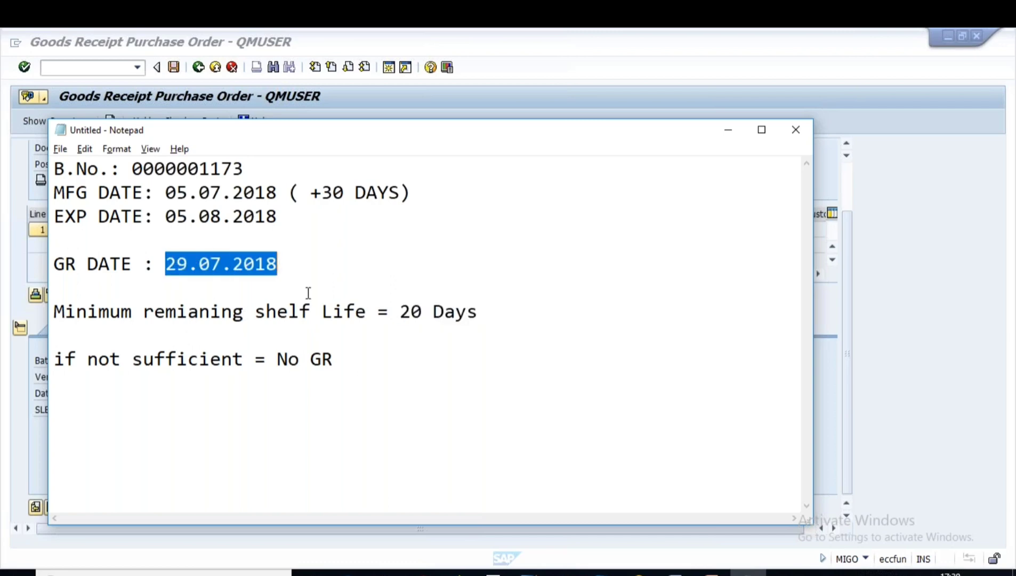
{"action": "left_click_drag", "start_coordinate": [167, 216], "coordinate": [294, 217]}
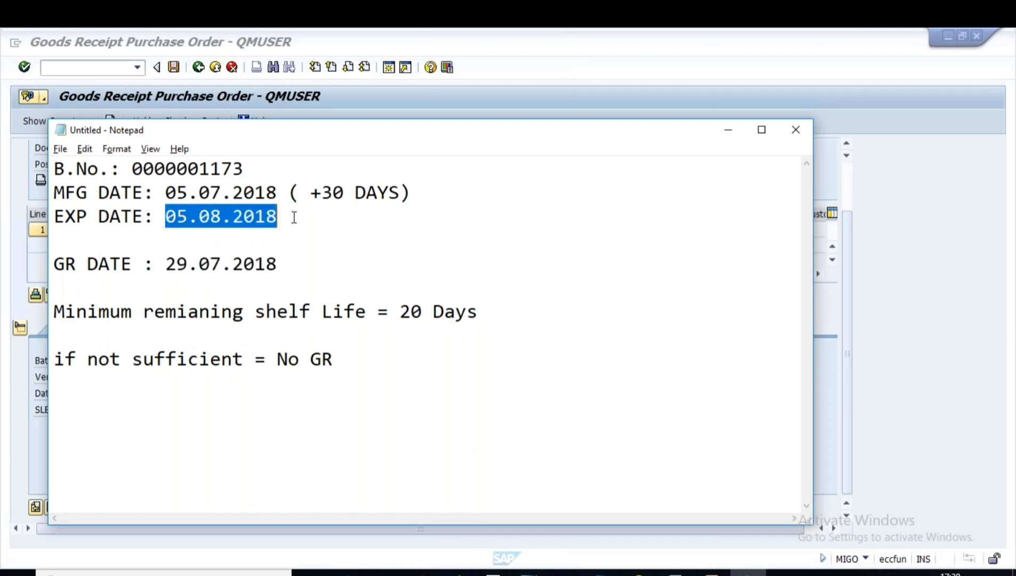
{"action": "left_click", "coordinate": [224, 260]}
{"action": "left_click", "coordinate": [227, 219]}
{"action": "left_click", "coordinate": [233, 263]}
{"action": "left_click", "coordinate": [240, 219]}
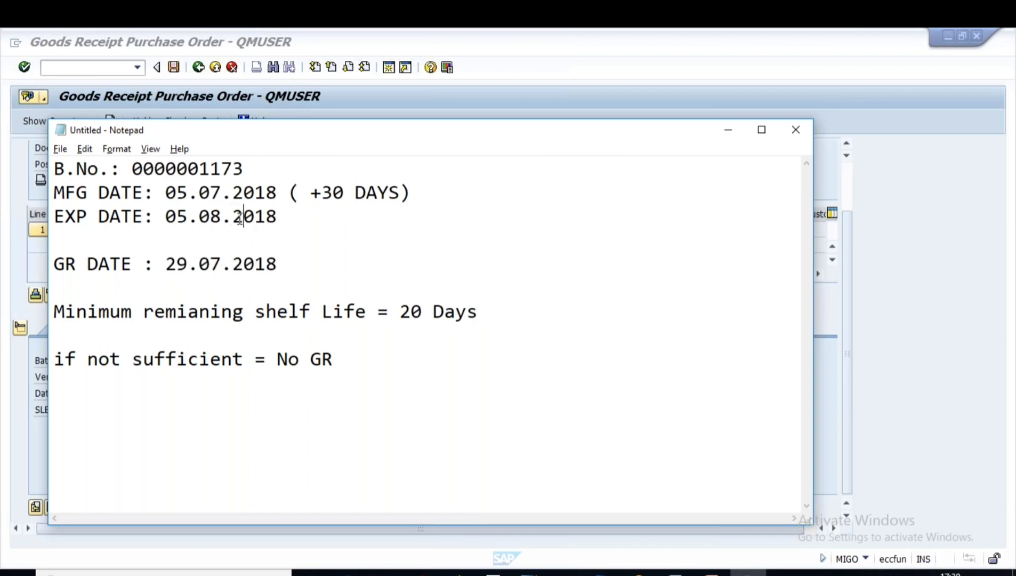
{"action": "left_click", "coordinate": [951, 574]}
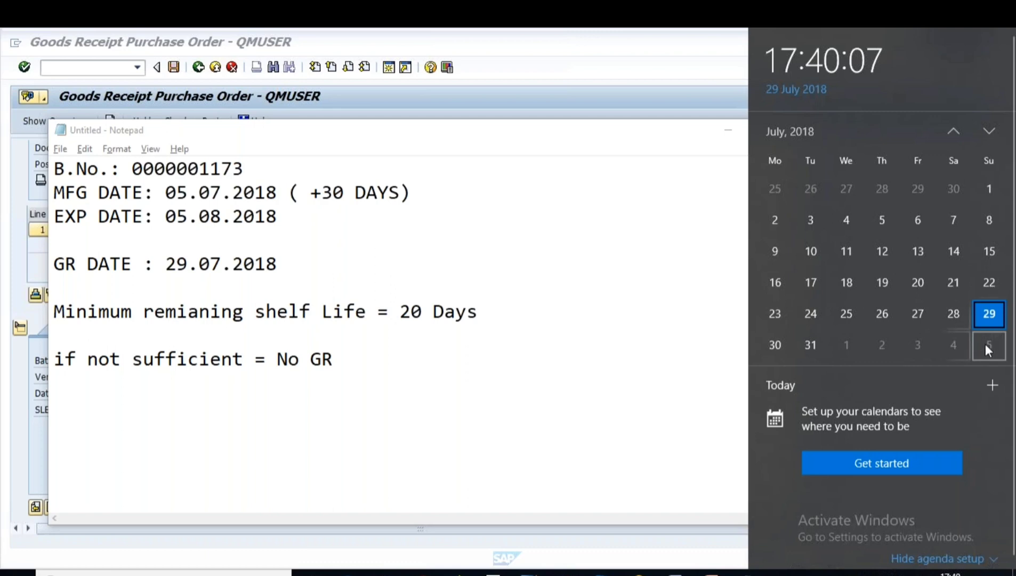
{"action": "left_click", "coordinate": [321, 241]}
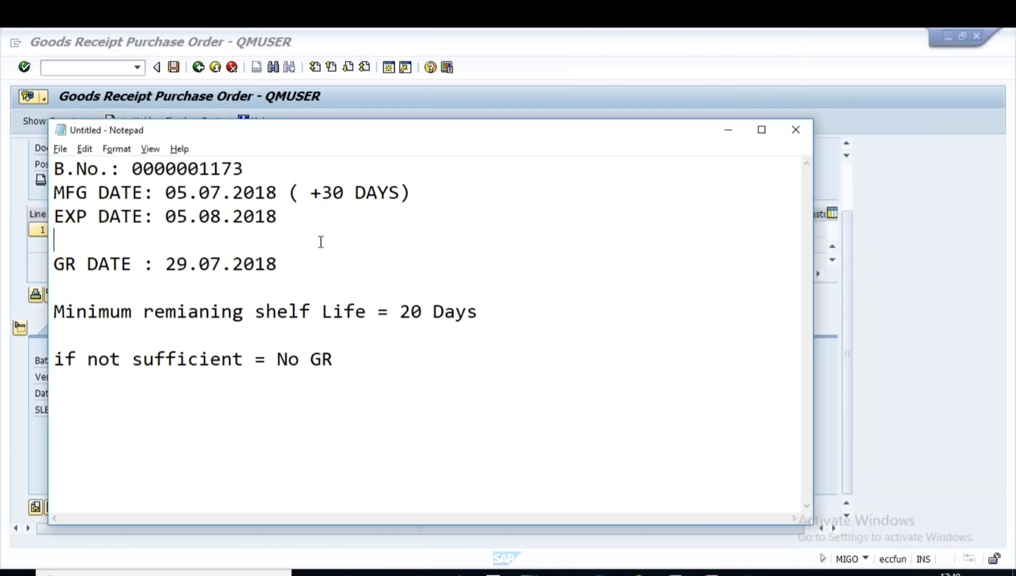
Append "=> 7 days left over" to the GR DATE line and compare it with the 20-day minimum remaining shelf life
{"action": "left_click", "coordinate": [314, 261]}
{"action": "type", "text": "= > 7 days lef"}
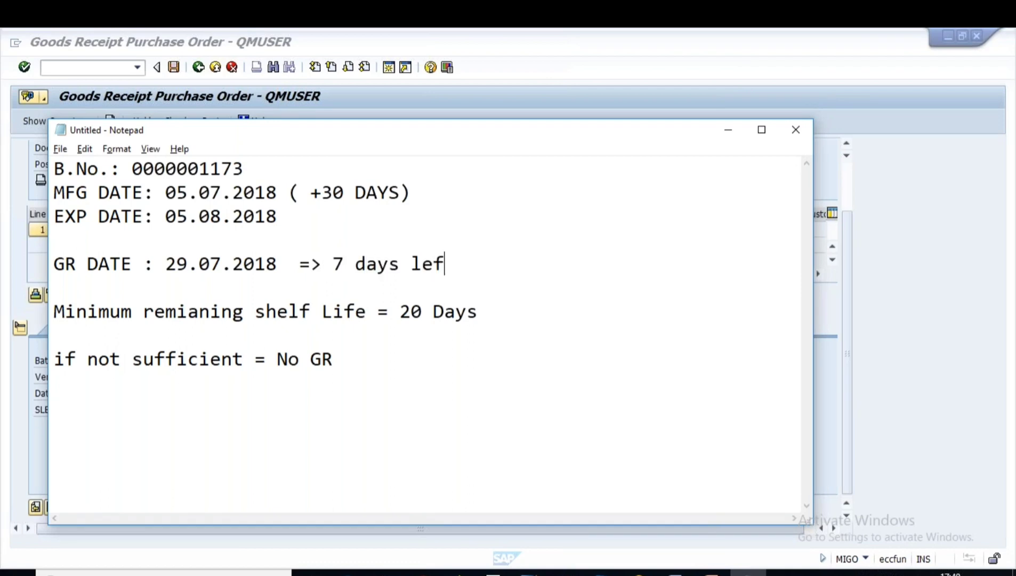
{"action": "type", "text": "t over"}
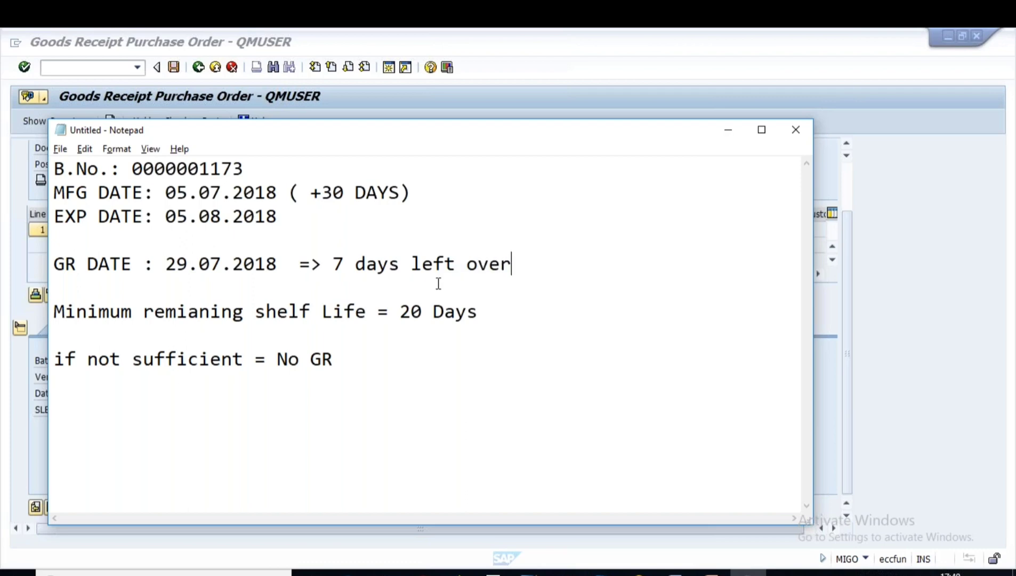
{"action": "left_click_drag", "start_coordinate": [400, 311], "coordinate": [480, 306]}
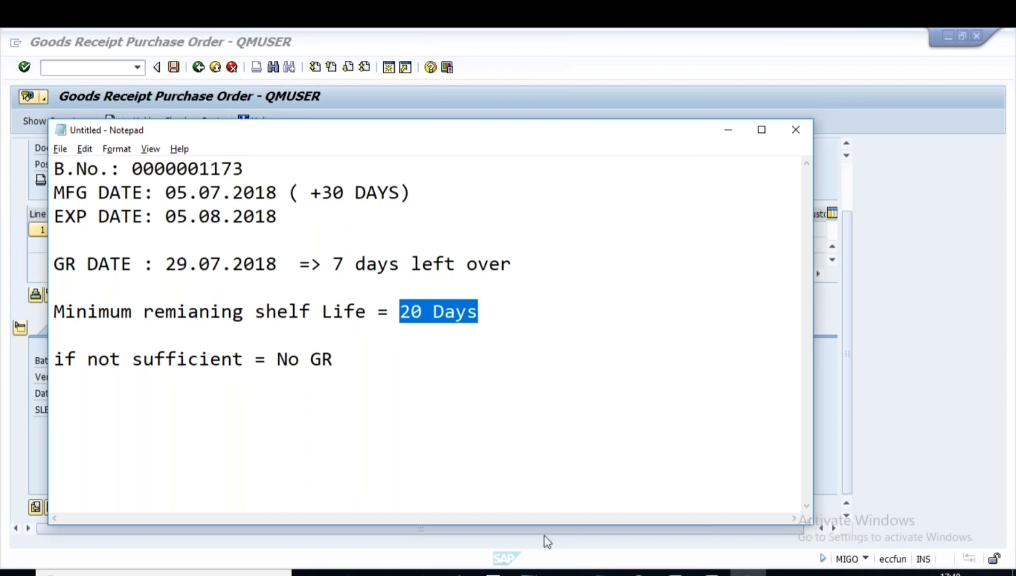
{"action": "left_click", "coordinate": [528, 574]}
{"action": "double_click", "coordinate": [431, 265]}
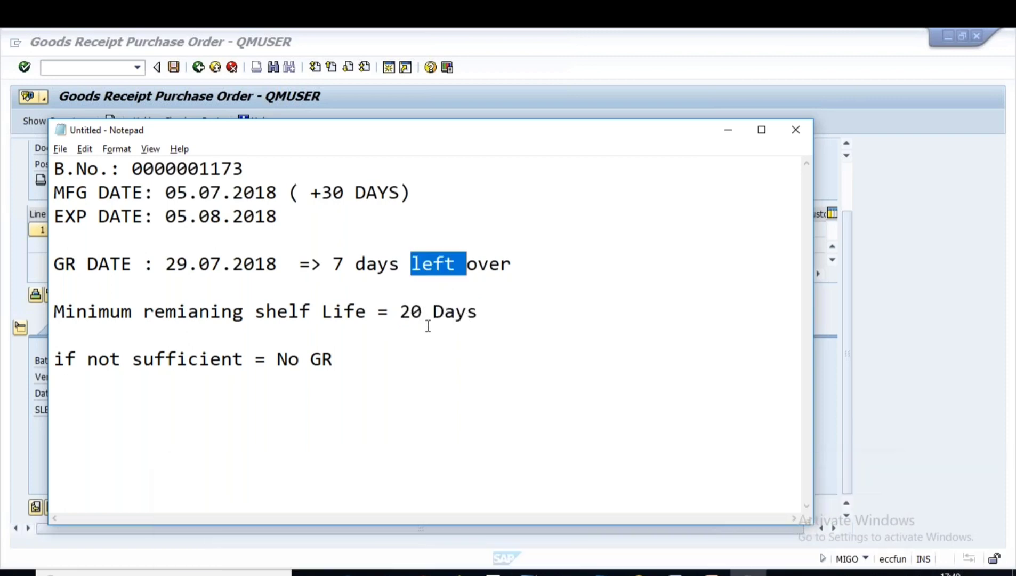
{"action": "left_click", "coordinate": [428, 327]}
{"action": "left_click", "coordinate": [426, 313]}
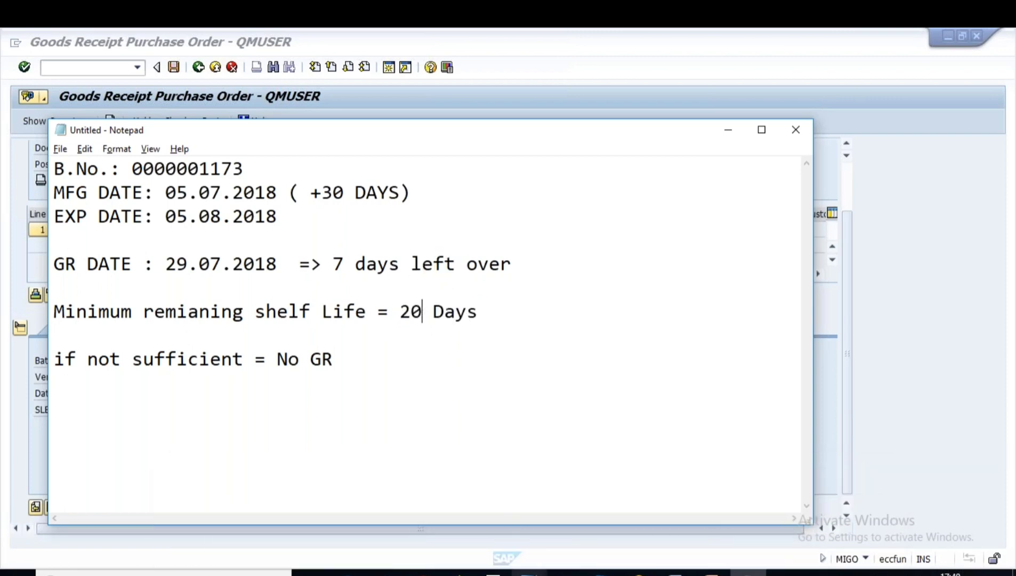
Return to the SAP goods receipt, check it with SLED/BBD 05.08.2018 and close the message log
{"action": "left_click", "coordinate": [528, 573]}
{"action": "left_click", "coordinate": [663, 511]}
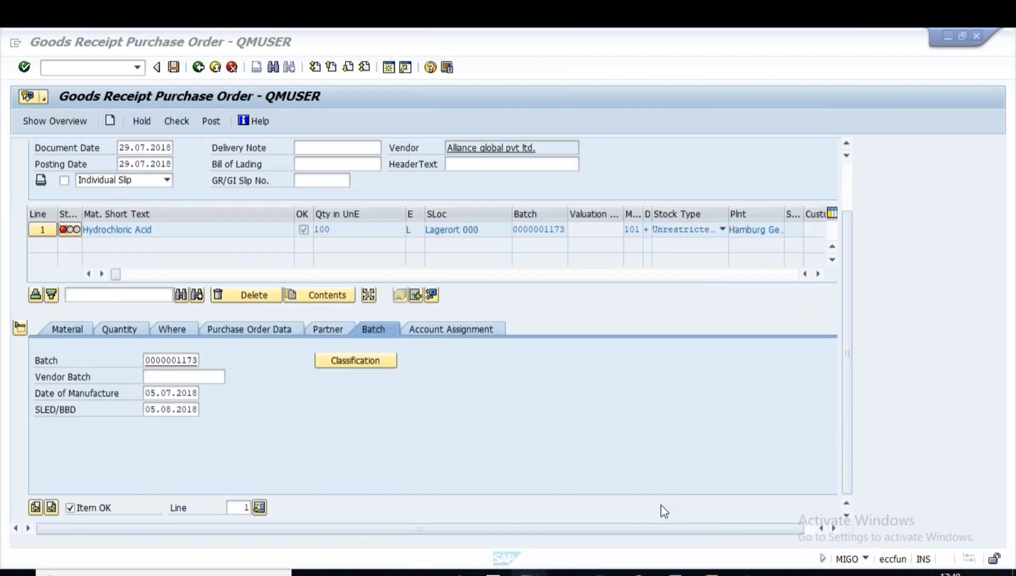
{"action": "left_click", "coordinate": [176, 122]}
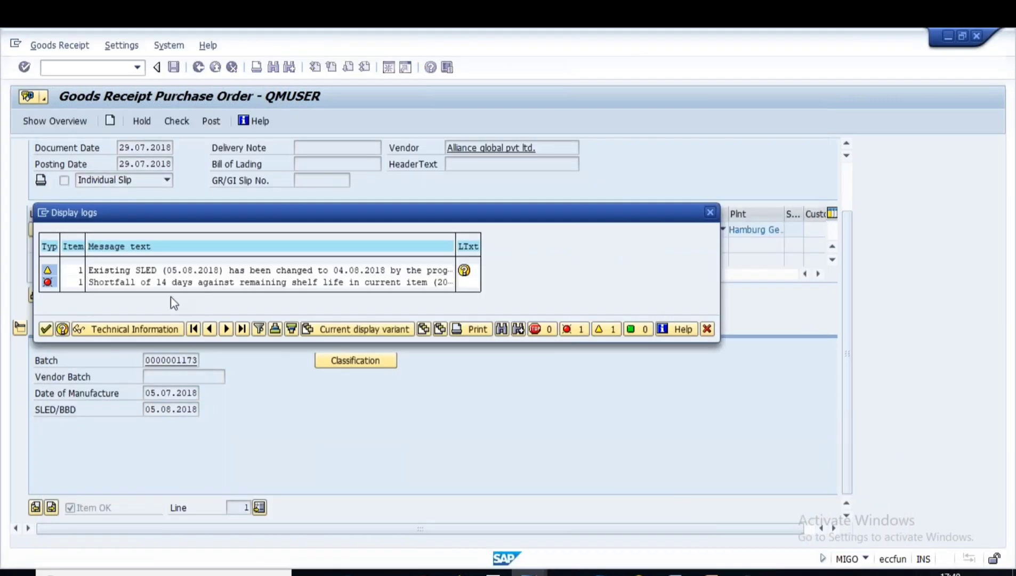
{"action": "left_click", "coordinate": [46, 328]}
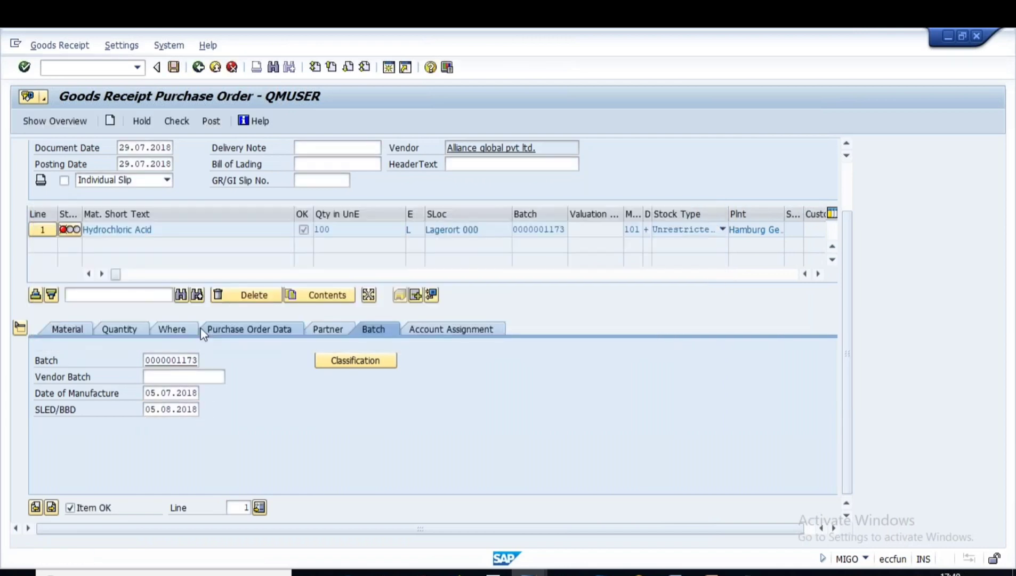
Set the batch's SLED/BBD to 04.08.2018 in the goods receipt item
{"action": "left_click", "coordinate": [156, 412]}
{"action": "key", "text": "BackSpace"}
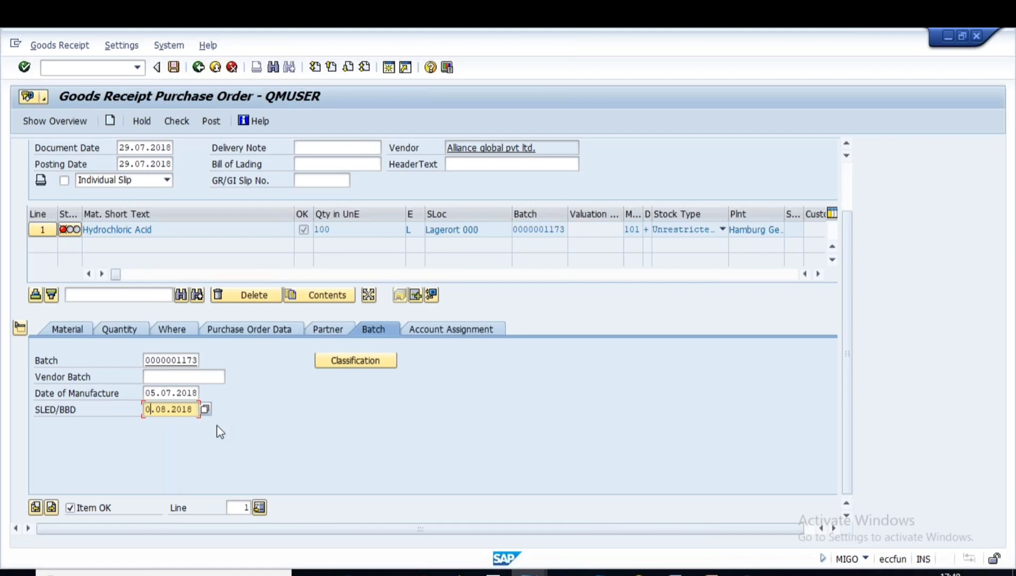
{"action": "type", "text": "4"}
{"action": "key", "text": "Return"}
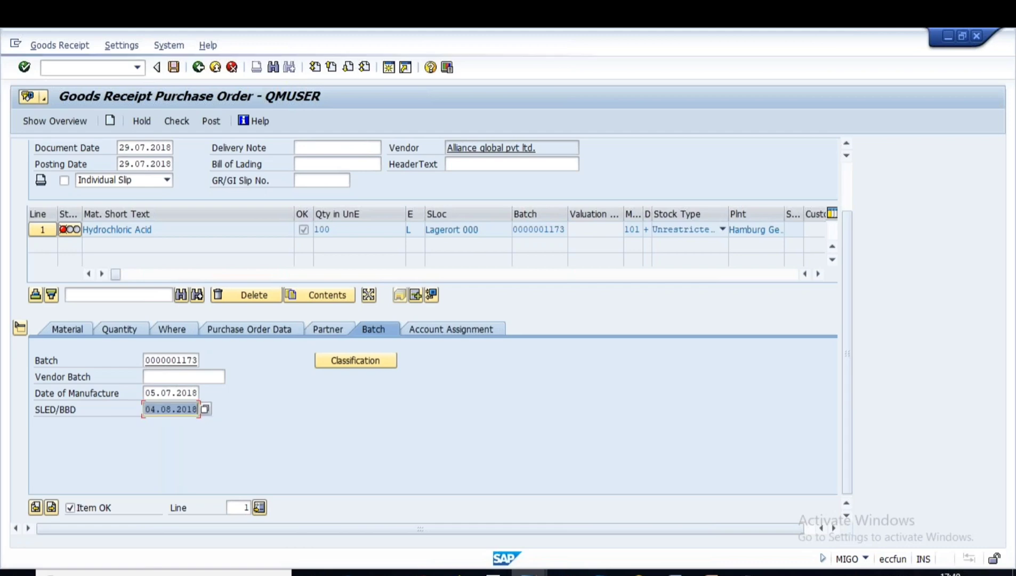
Check the goods receipt again, close the message log and try to post the receipt
{"action": "left_click", "coordinate": [177, 120]}
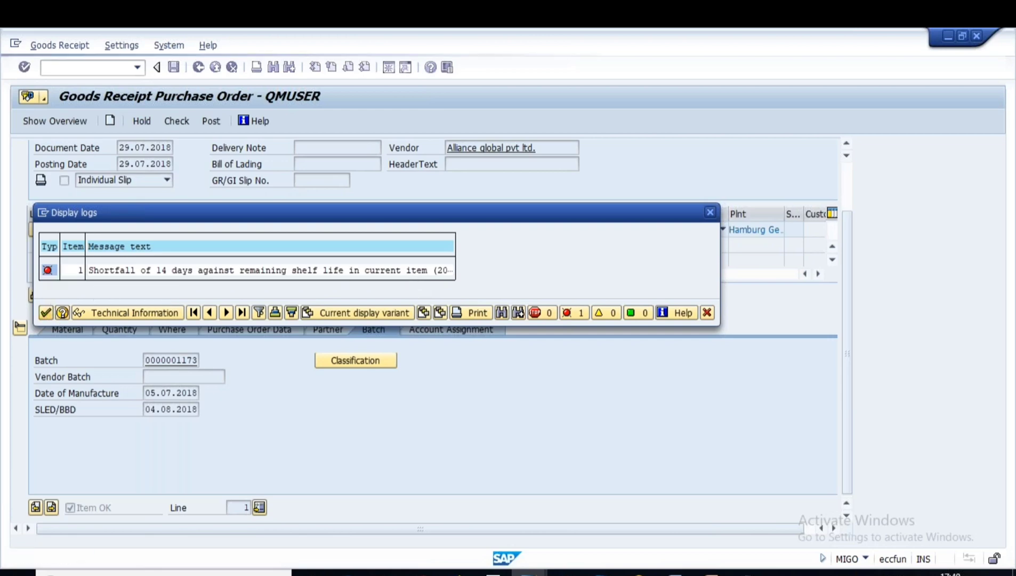
{"action": "left_click", "coordinate": [46, 313]}
{"action": "left_click", "coordinate": [212, 119]}
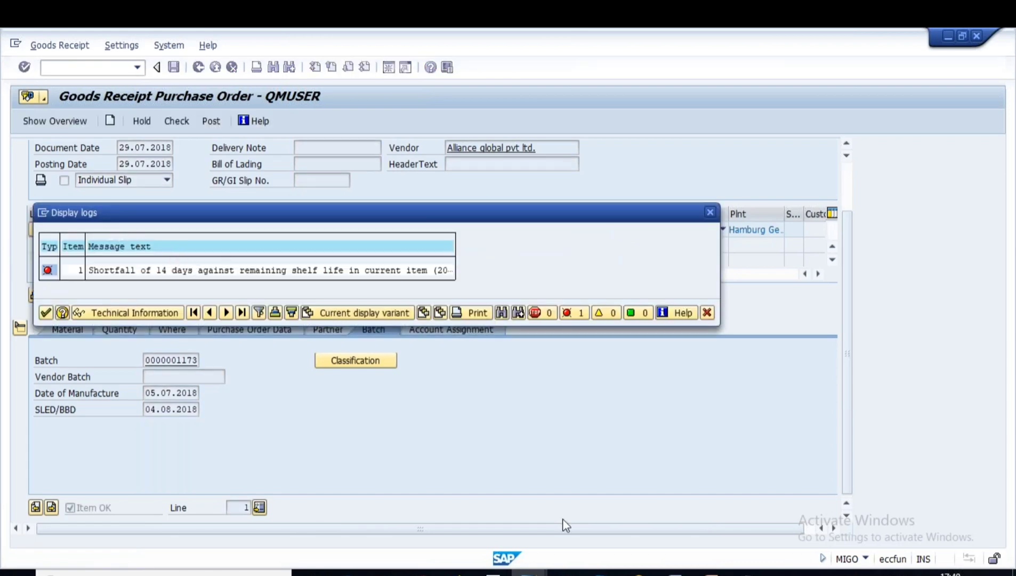
Switch to PowerPoint to review the SLED check and minimum shelf life slides, and reread the GR DATE note in Notepad
{"action": "left_click", "coordinate": [711, 574]}
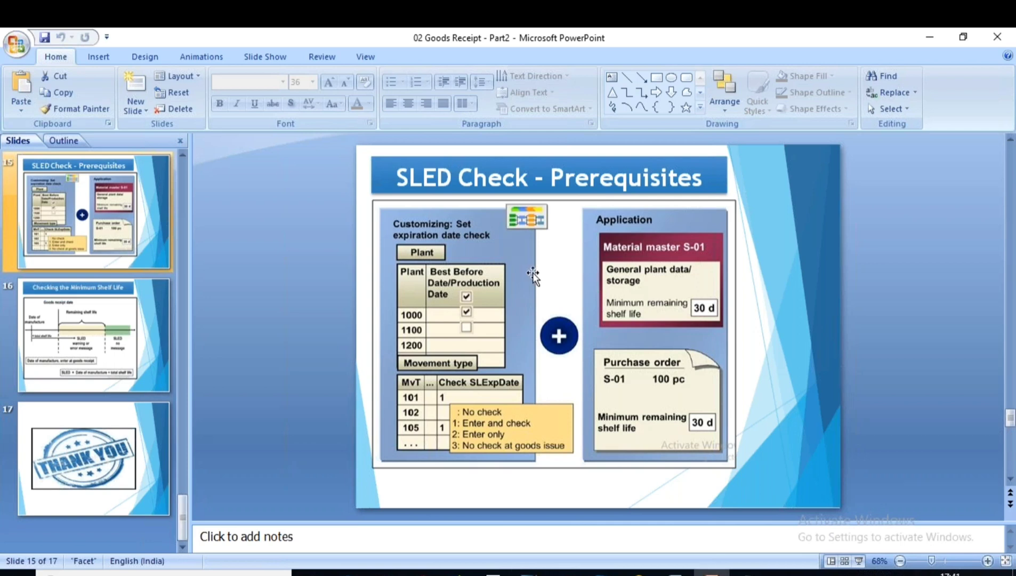
{"action": "left_click", "coordinate": [62, 330]}
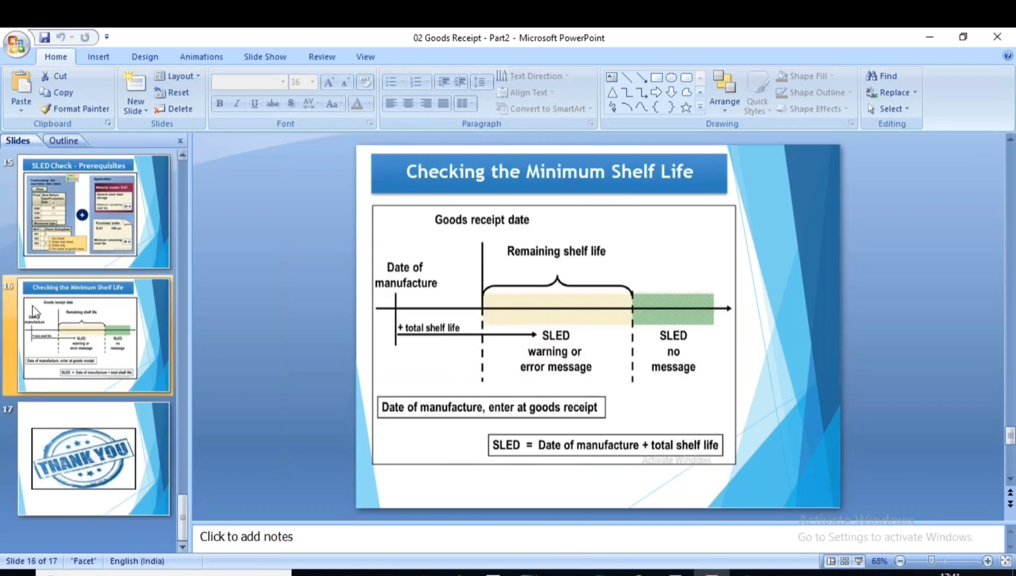
{"action": "left_click", "coordinate": [88, 247]}
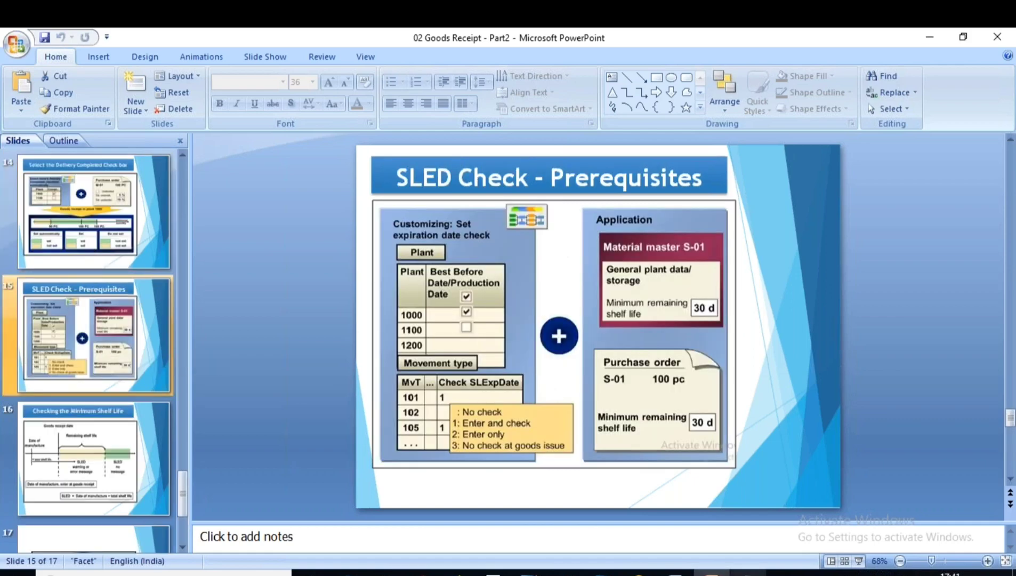
{"action": "left_click", "coordinate": [748, 574]}
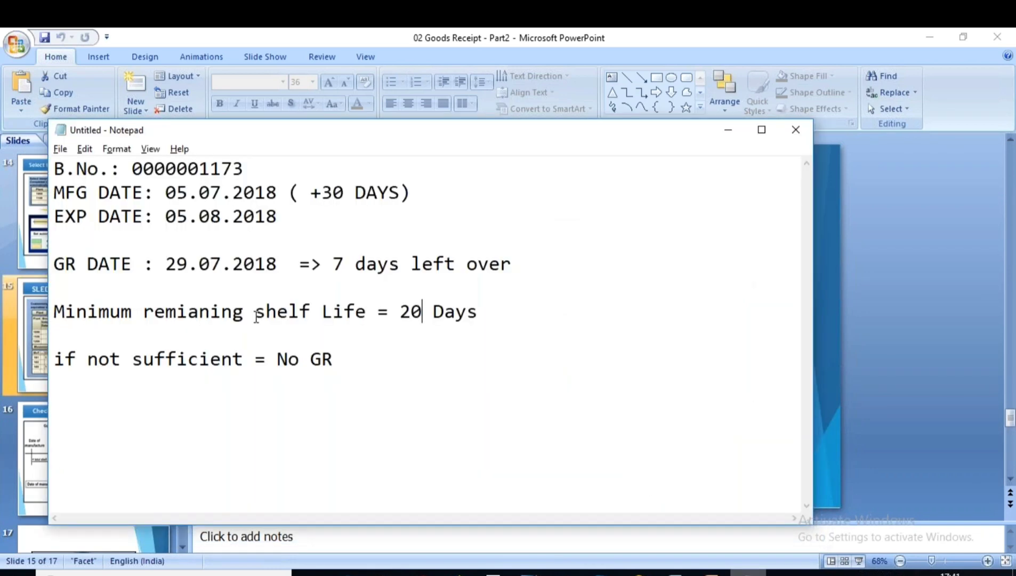
{"action": "left_click_drag", "start_coordinate": [523, 264], "coordinate": [53, 264]}
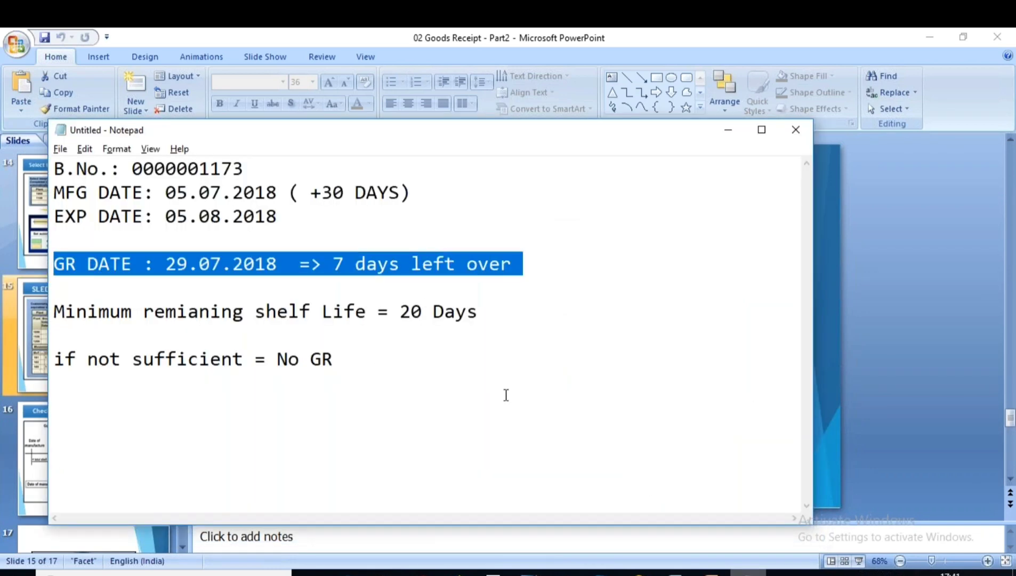
Switch back to the SAP goods receipt and close the message log about the remaining shelf life
{"action": "key", "text": "alt+Tab"}
{"action": "key", "text": "alt+Tab"}
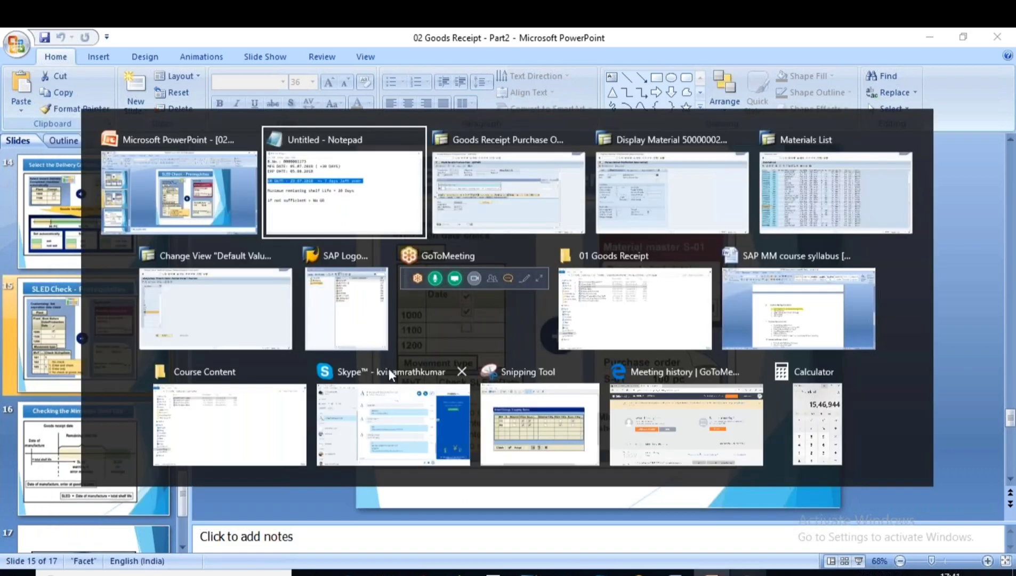
{"action": "key", "text": "alt+Tab"}
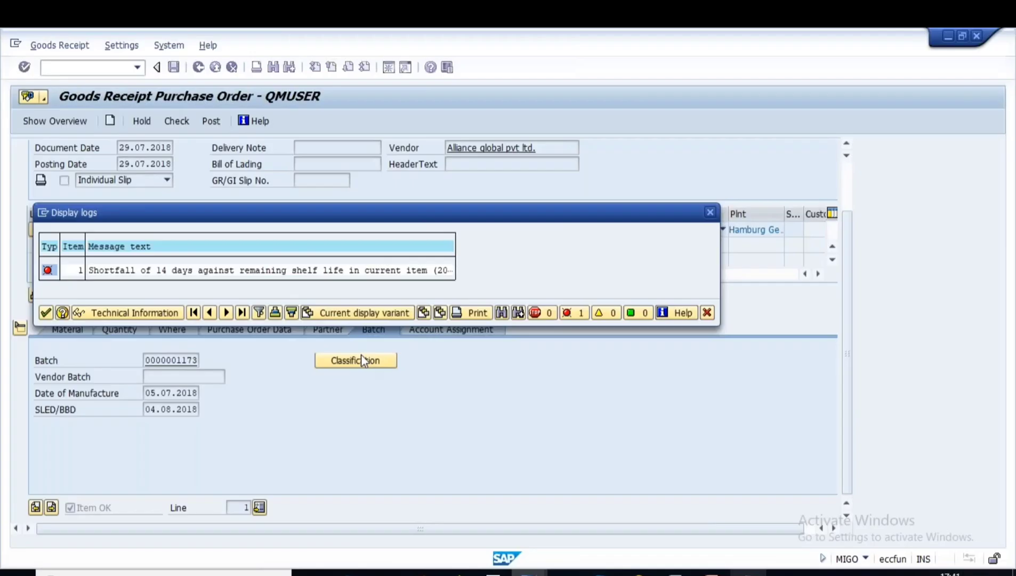
{"action": "left_click", "coordinate": [45, 313]}
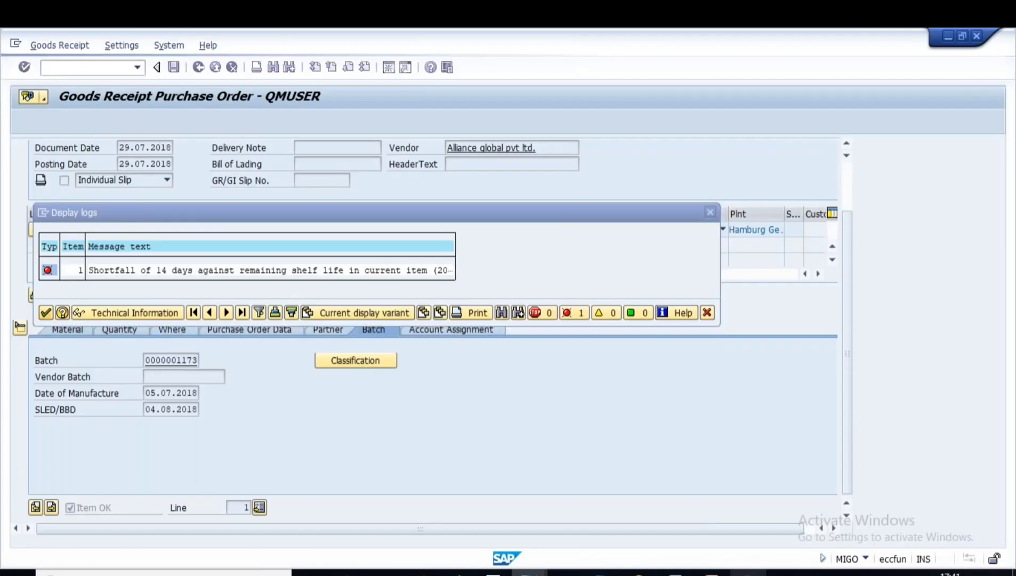
Set the batch's date of manufacture to 20.07.2018 and clear its SLED/BBD in the goods receipt item
{"action": "key", "text": "Up"}
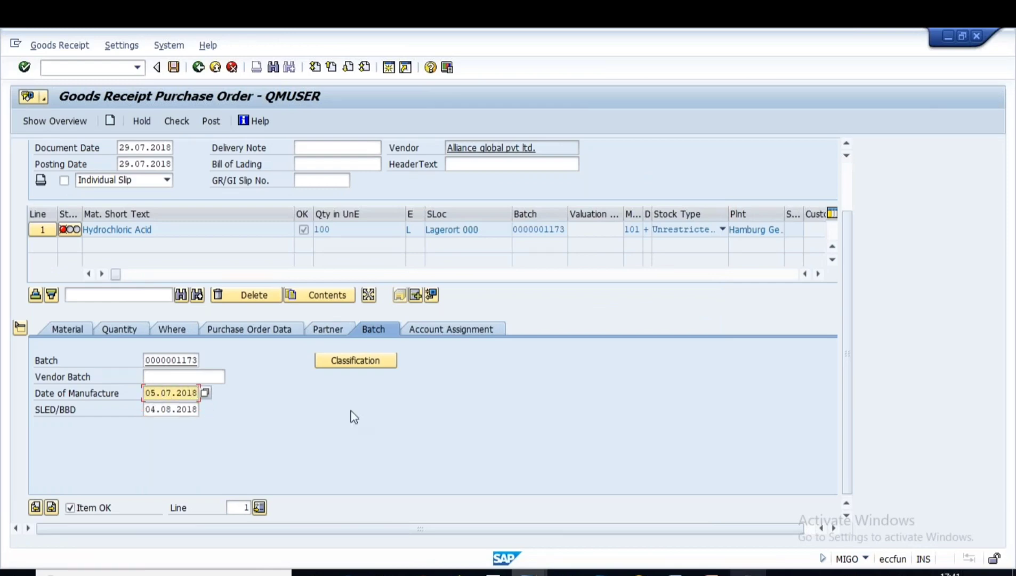
{"action": "key", "text": "Delete"}
{"action": "key", "text": "Delete"}
{"action": "type", "text": "20"}
{"action": "key", "text": "Tab"}
{"action": "key", "text": "Delete"}
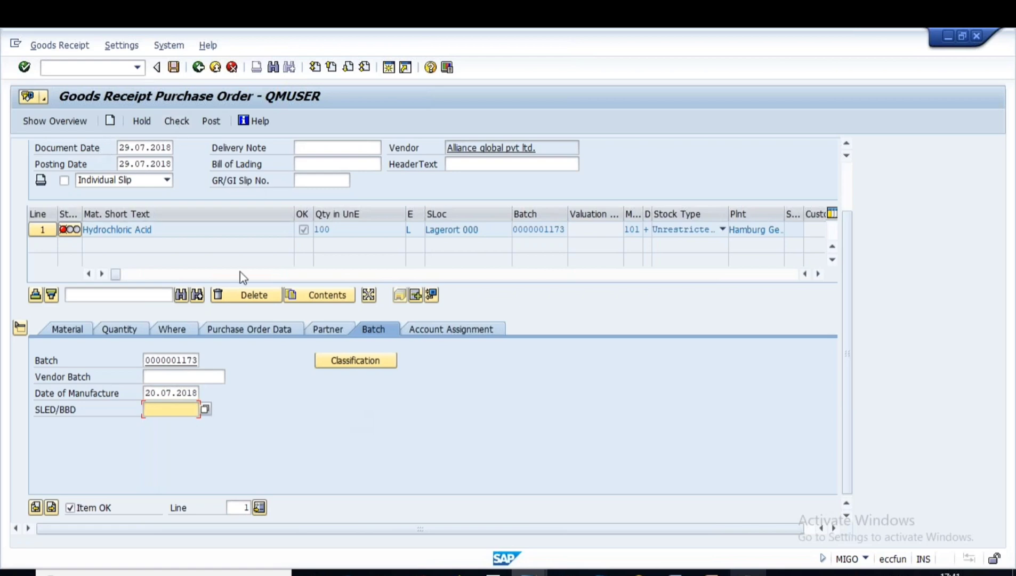
Check the goods receipt with the new manufacture date and post it
{"action": "left_click", "coordinate": [178, 121]}
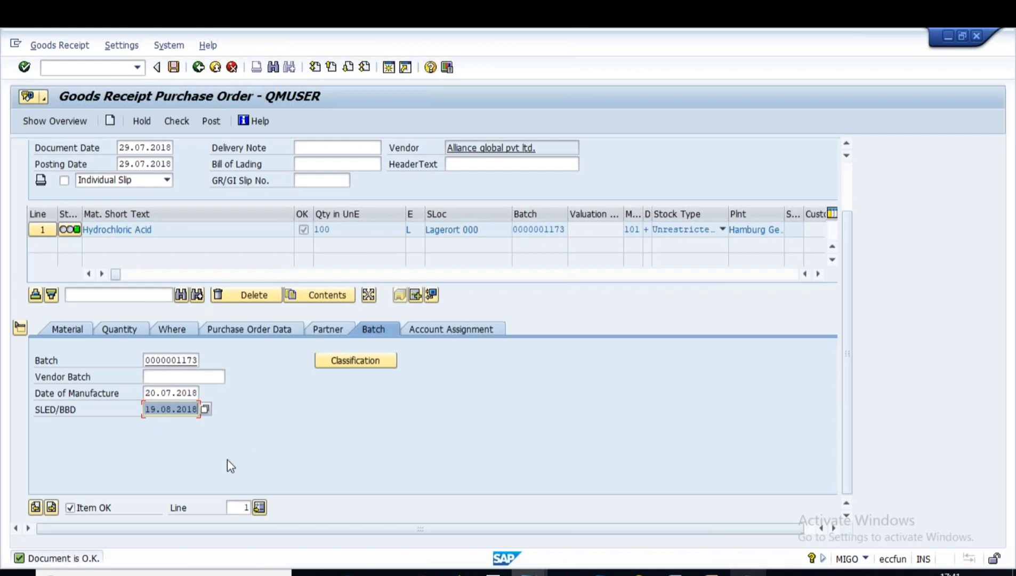
{"action": "left_click", "coordinate": [212, 120]}
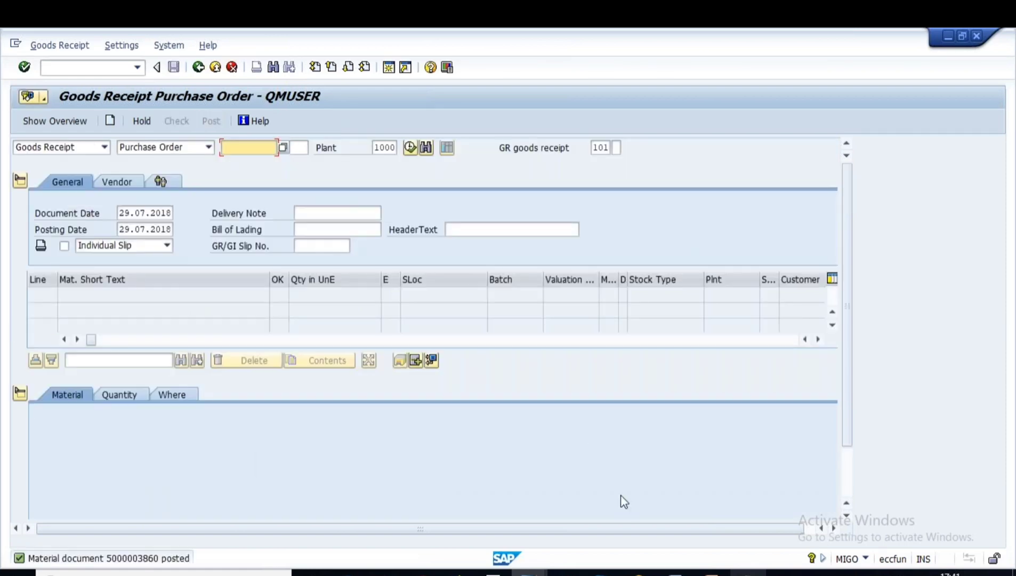
Switch to PowerPoint and present the Checking the Minimum Shelf Life slide as a full-screen slide show
{"action": "left_click", "coordinate": [711, 574]}
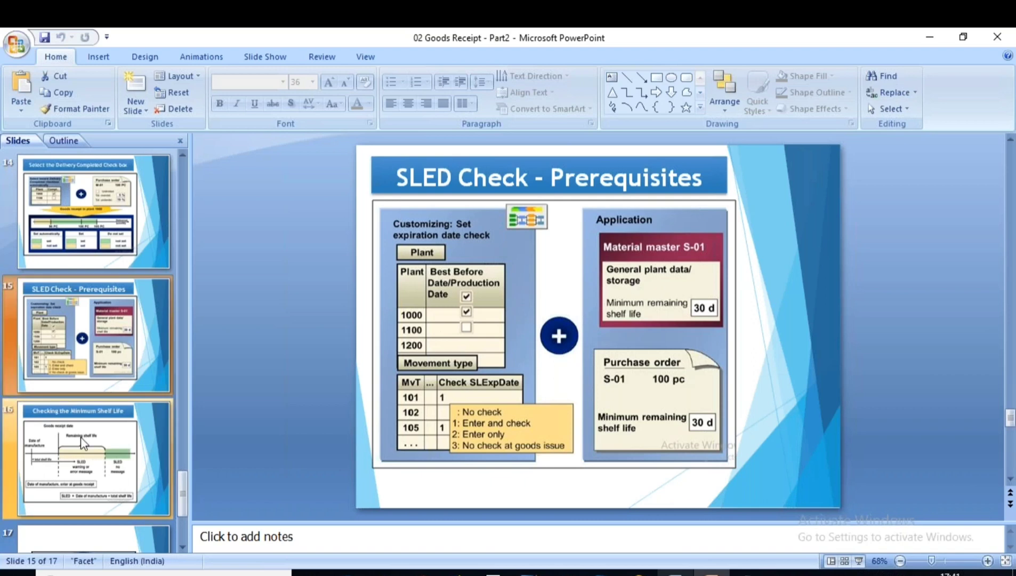
{"action": "scroll", "coordinate": [91, 392], "scroll_direction": "down", "scroll_amount": 1}
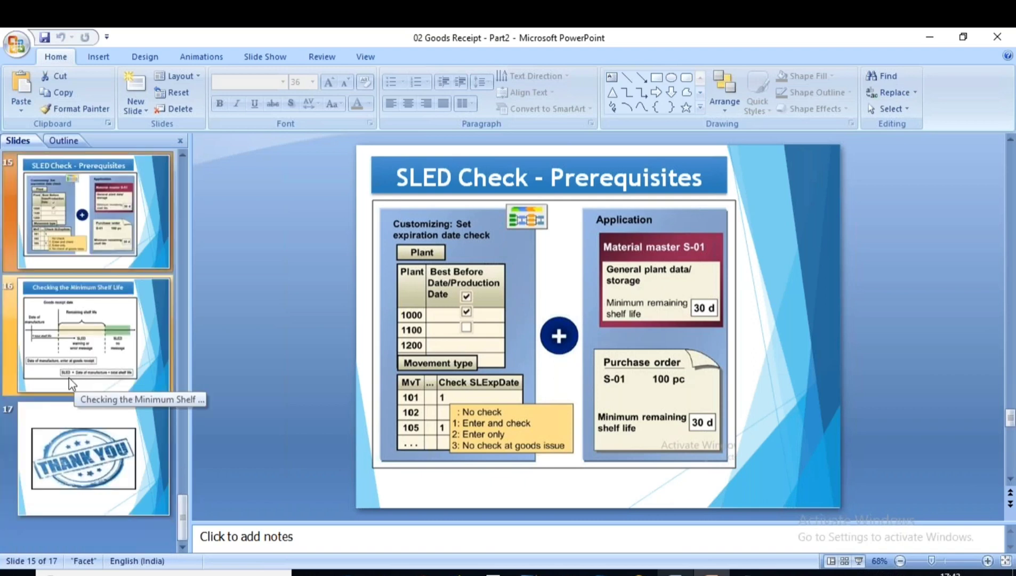
{"action": "left_click", "coordinate": [148, 338]}
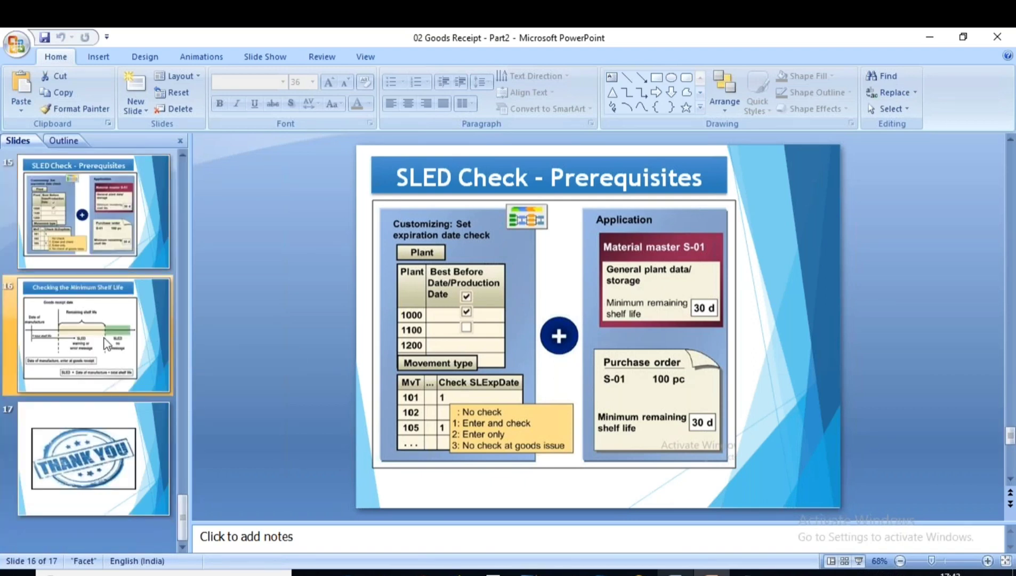
{"action": "key", "text": "shift+F5"}
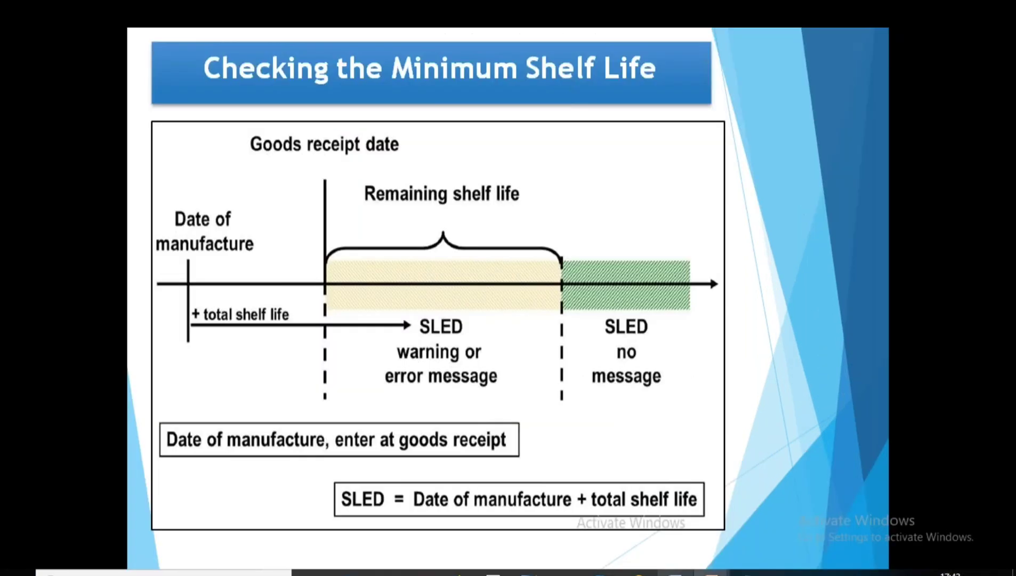